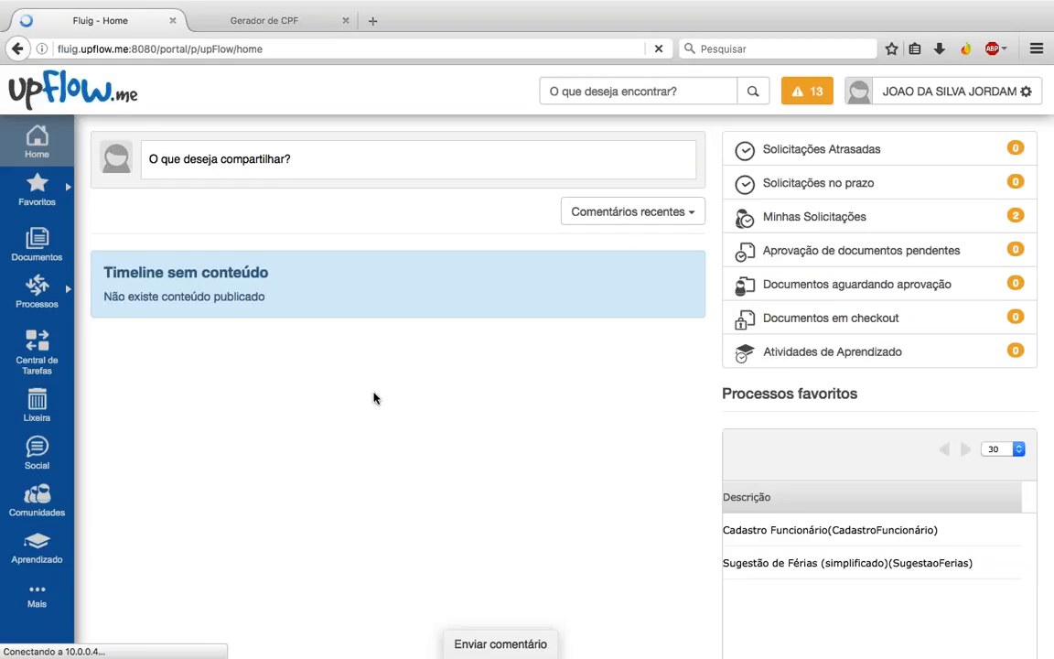
Step: Start a new Cadastro Funcionário request from Processos favoritos
{"action": "mouse_move", "coordinate": [36, 288]}
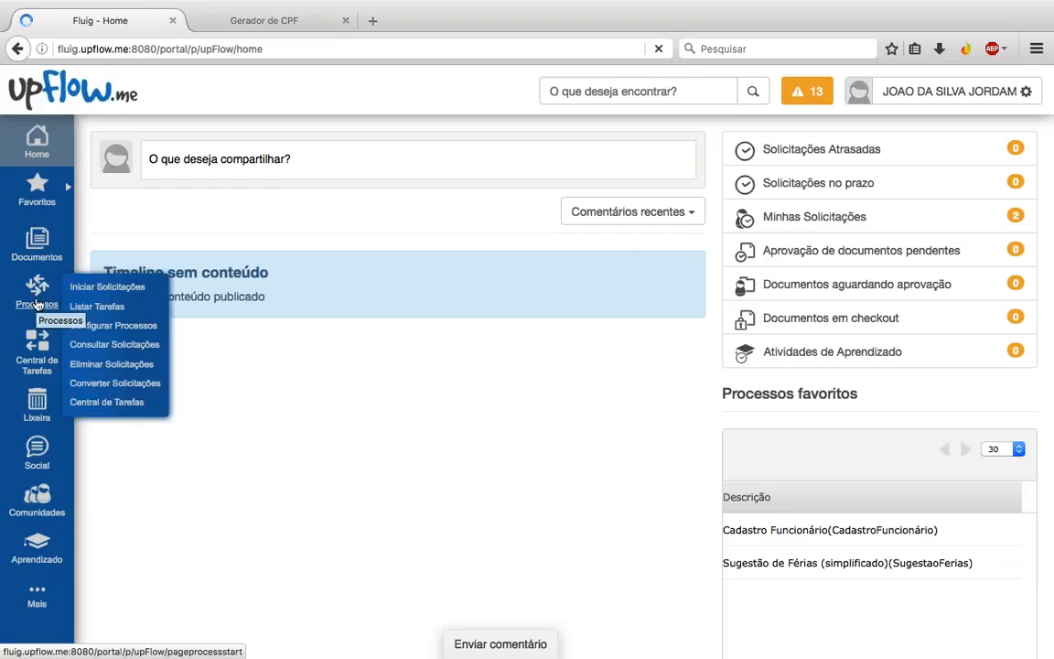
{"action": "left_click", "coordinate": [36, 302]}
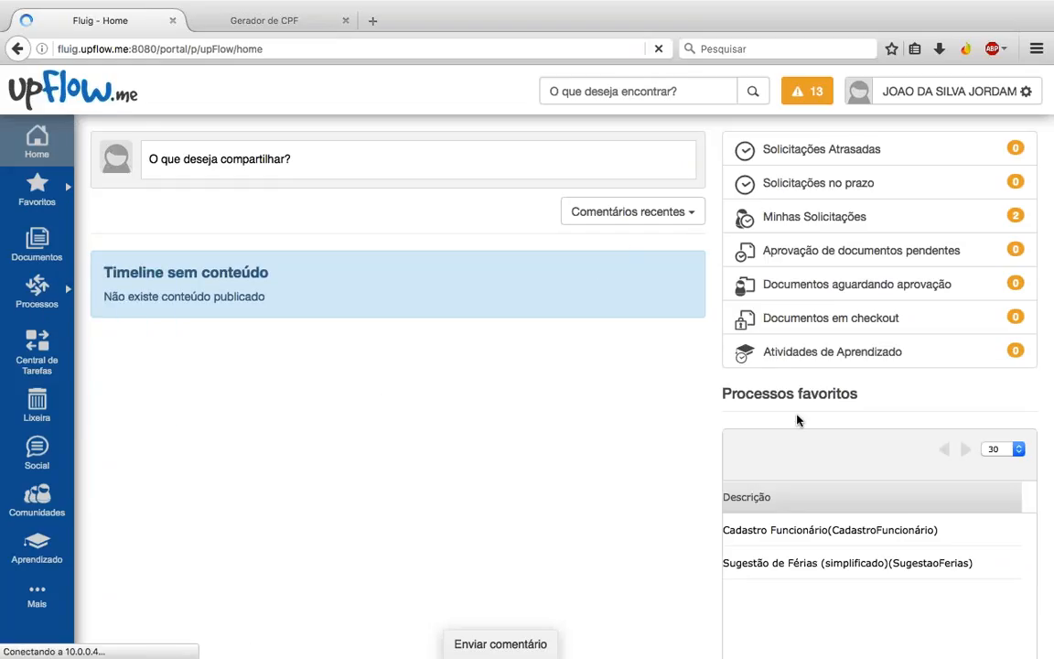
{"action": "left_click", "coordinate": [812, 535]}
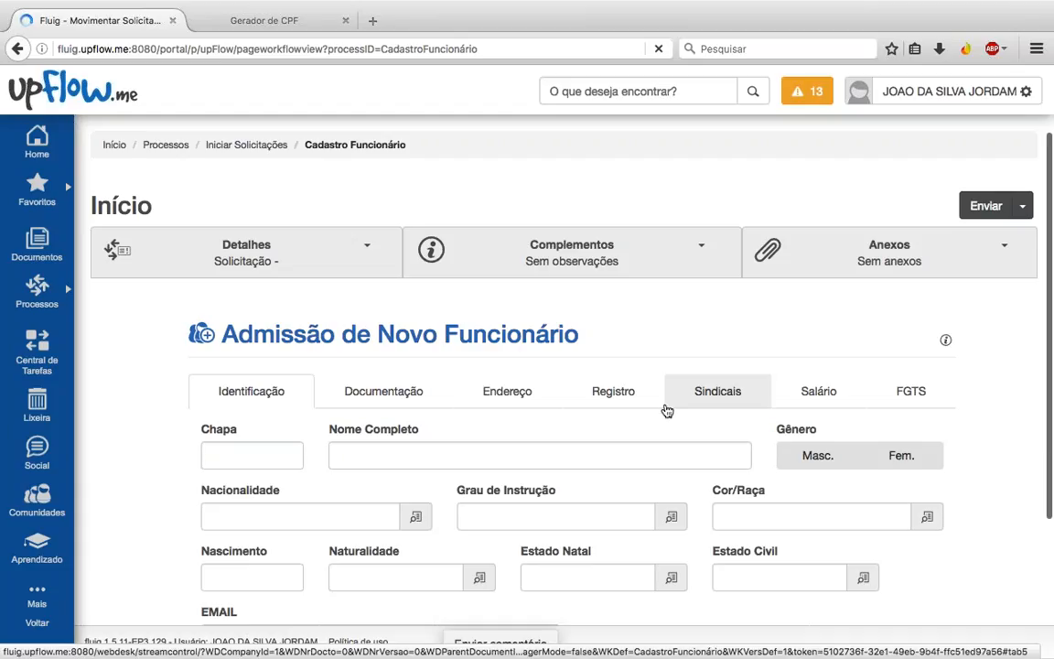
{"action": "scroll", "coordinate": [666, 411], "scroll_direction": "down", "scroll_amount": 1}
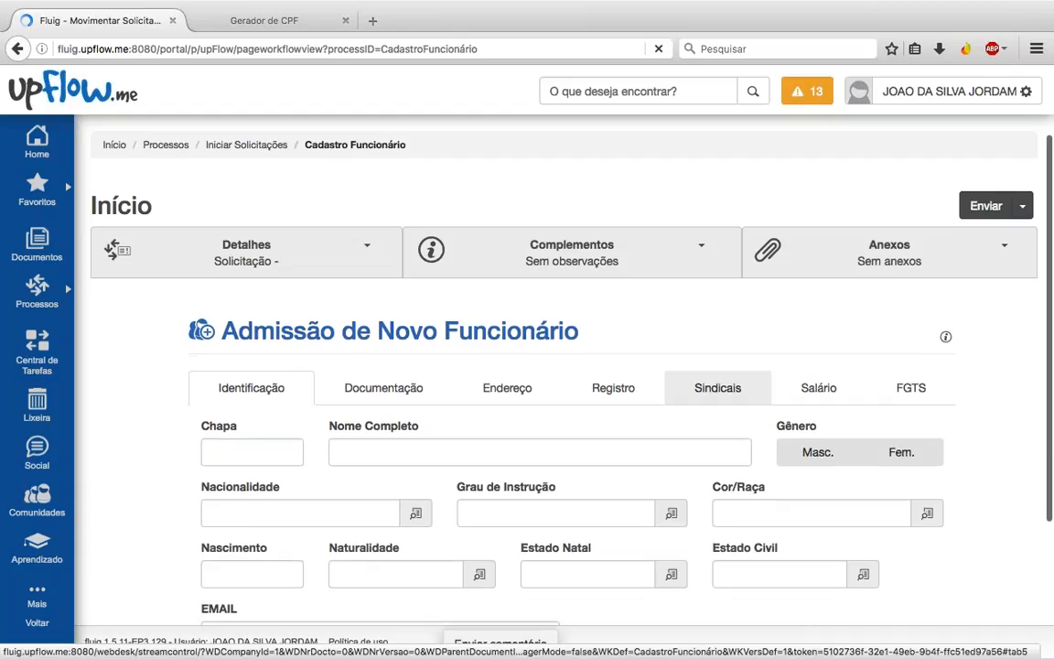
{"action": "scroll", "coordinate": [567, 412], "scroll_direction": "down", "scroll_amount": 3}
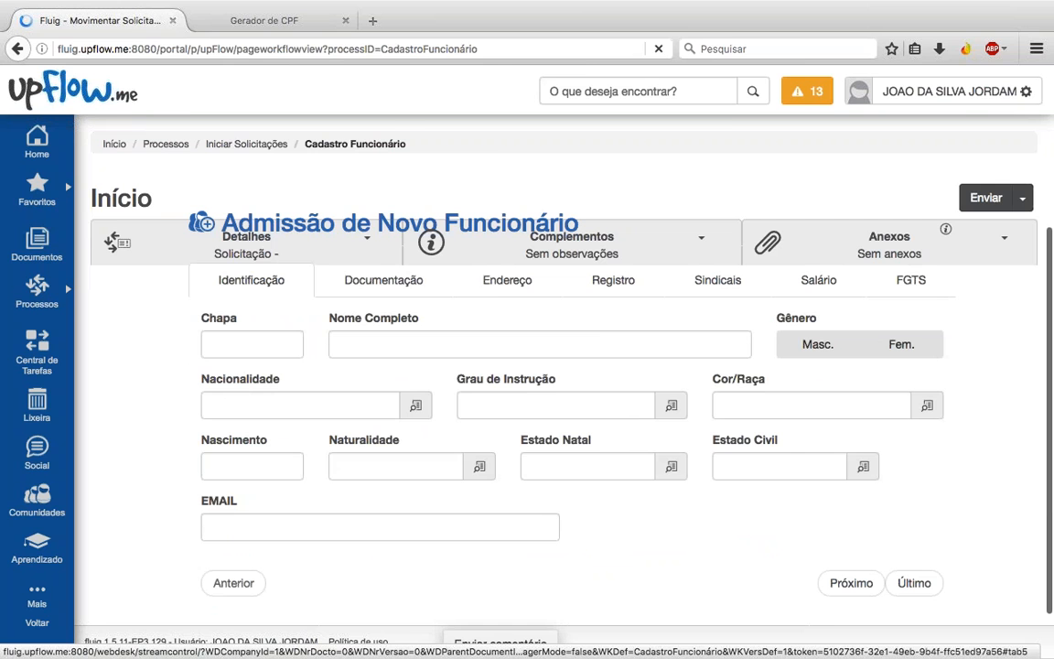
Step: In the TOTVS RM Funcionário grid, select the last registered employee to check their record
{"action": "key", "text": "ctrl+Right"}
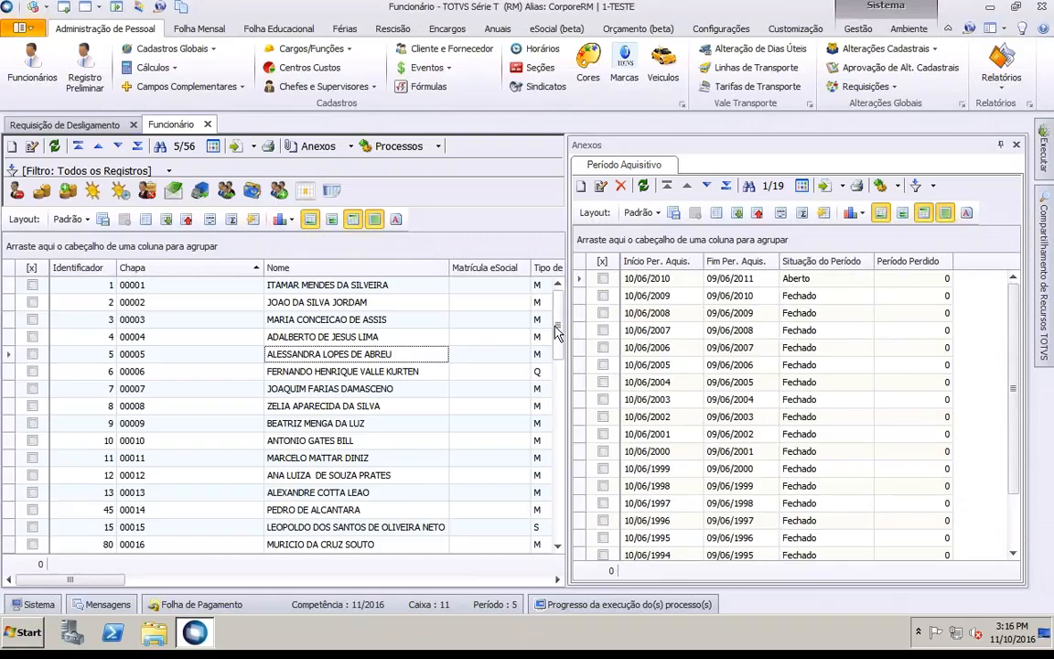
{"action": "scroll", "coordinate": [557, 331], "scroll_direction": "down", "scroll_amount": 1}
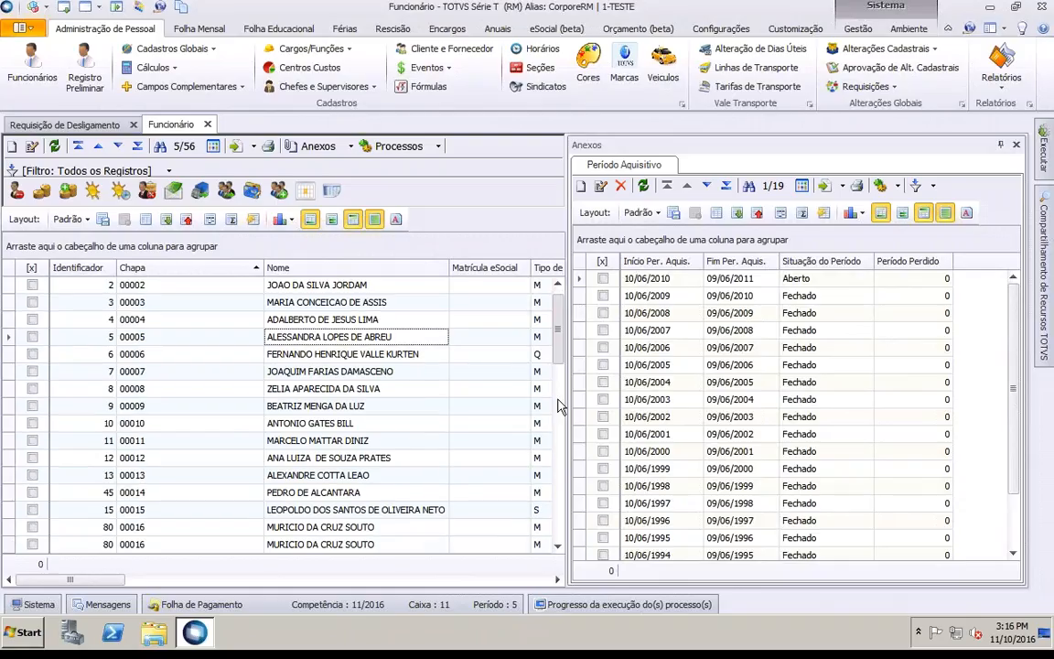
{"action": "scroll", "coordinate": [558, 421], "scroll_direction": "down", "scroll_amount": 2}
{"action": "scroll", "coordinate": [558, 440], "scroll_direction": "down", "scroll_amount": 10}
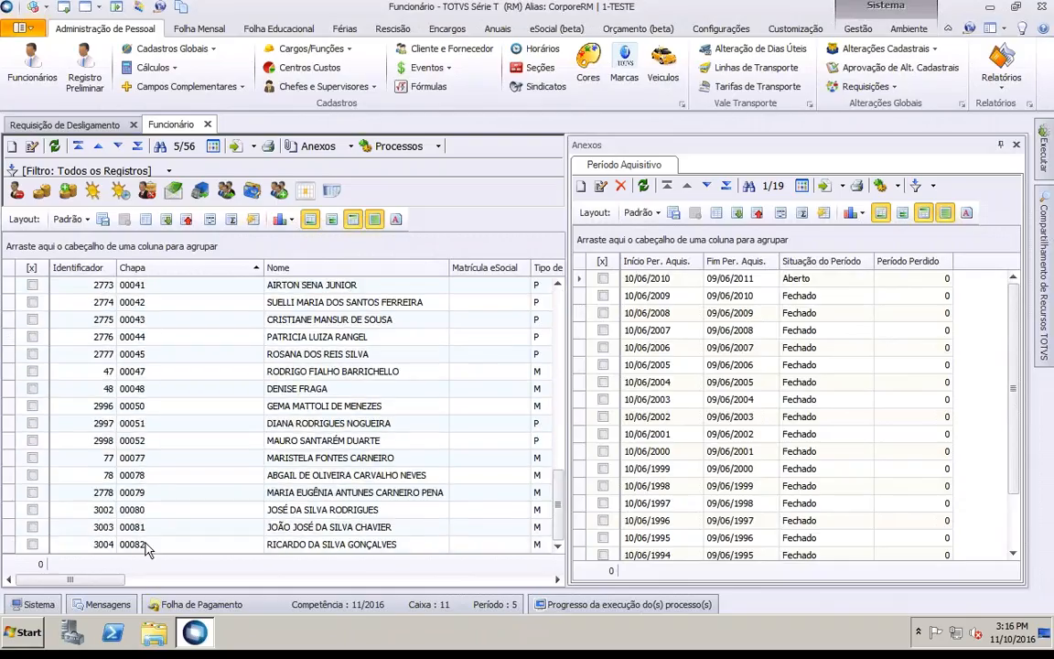
{"action": "left_click", "coordinate": [147, 544]}
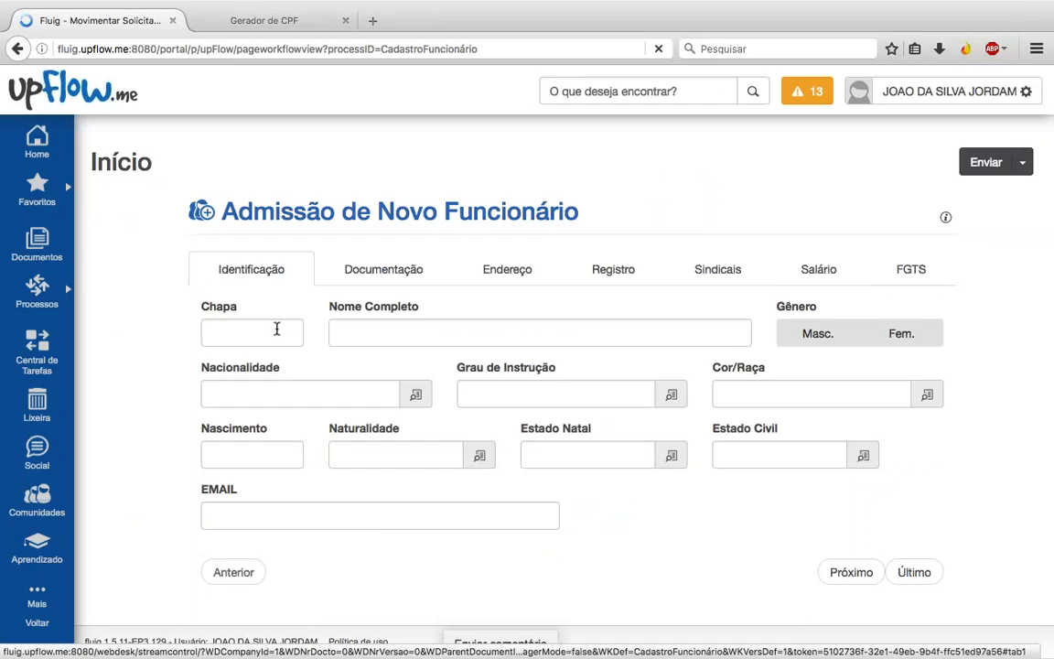
Step: Enter Chapa 99999 and the employee's full name, correcting typos, and set gender to Masc
{"action": "left_click", "coordinate": [279, 334]}
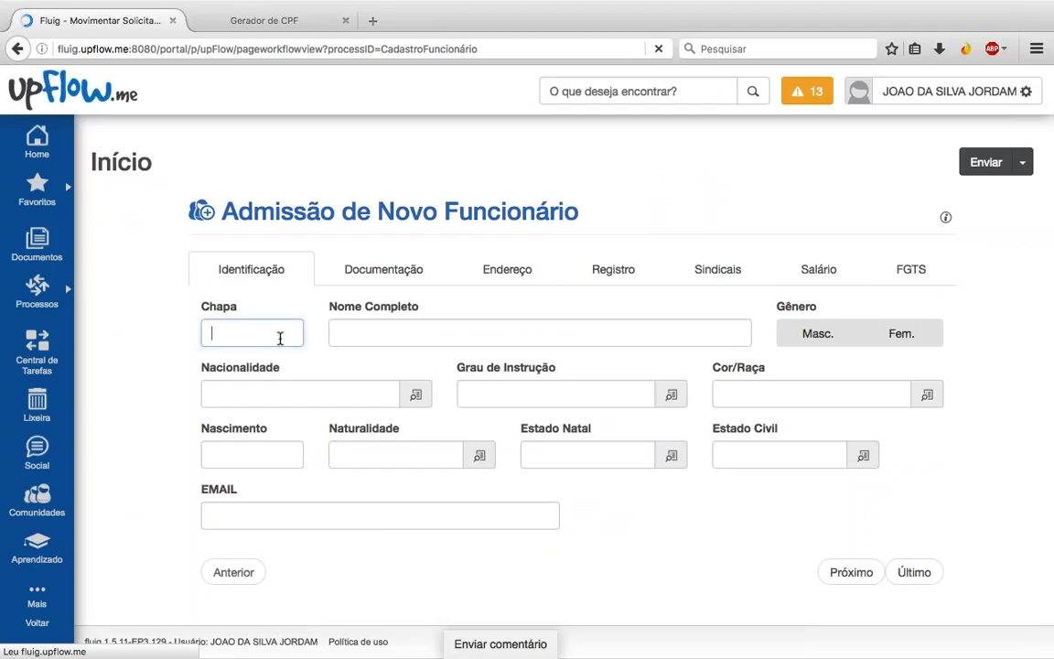
{"action": "type", "text": "99999"}
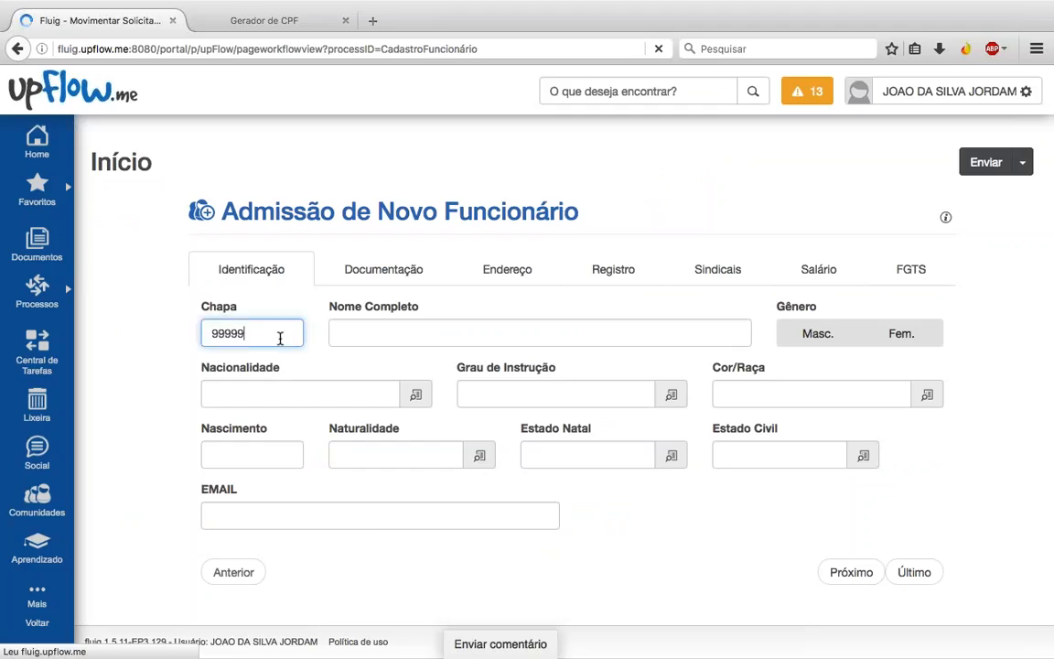
{"action": "key", "text": "Tab"}
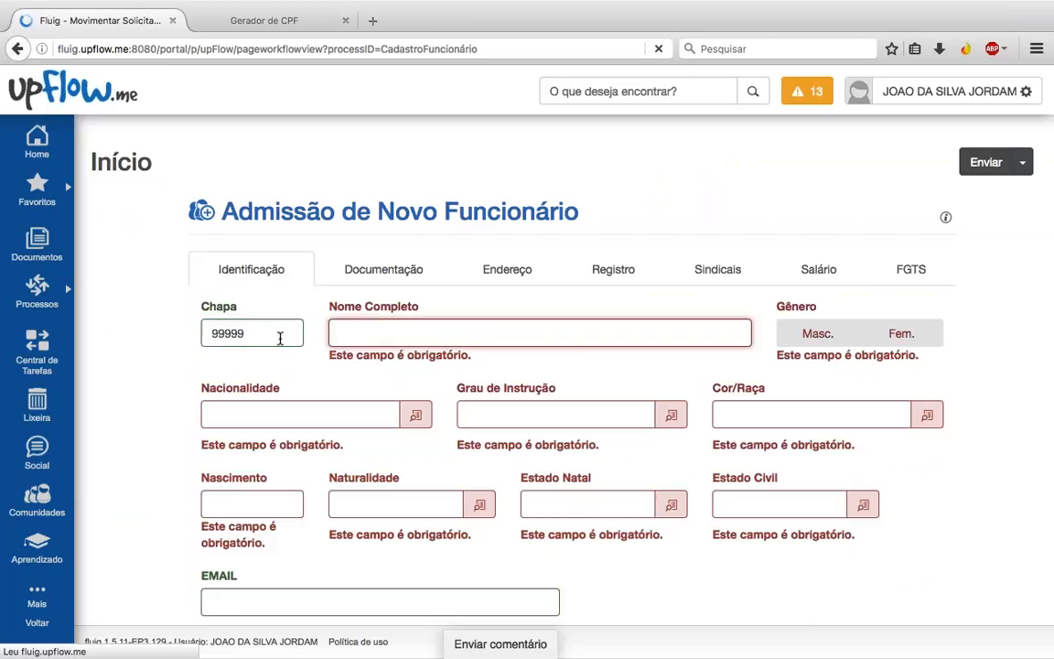
{"action": "type", "text": "WEBIN"}
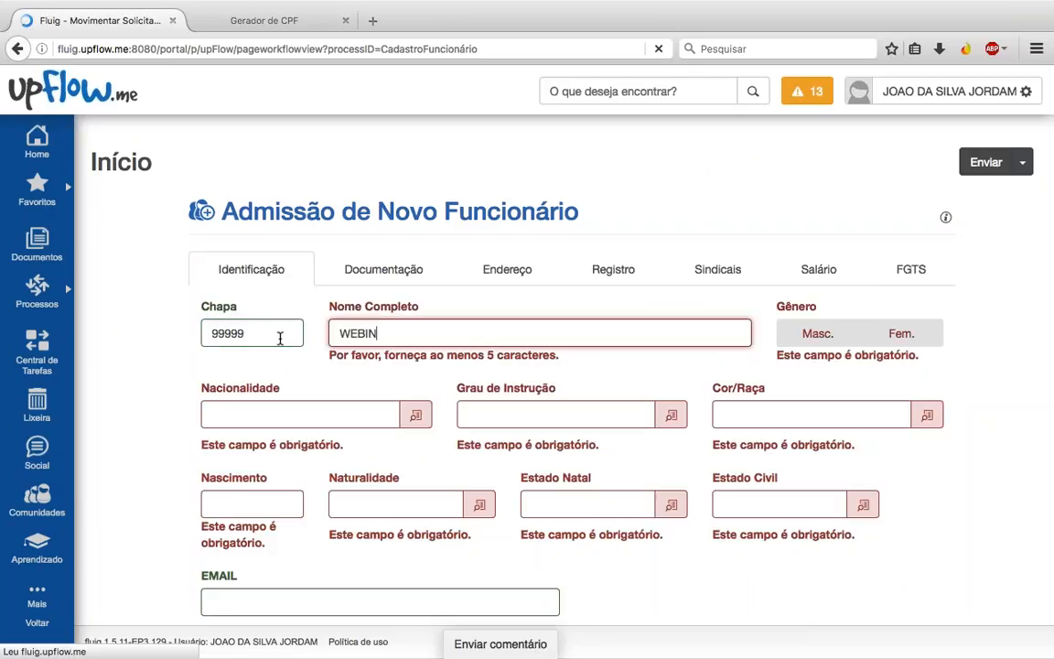
{"action": "key", "text": "BackSpace"}
{"action": "key", "text": "BackSpace"}
{"action": "type", "text": "NI"}
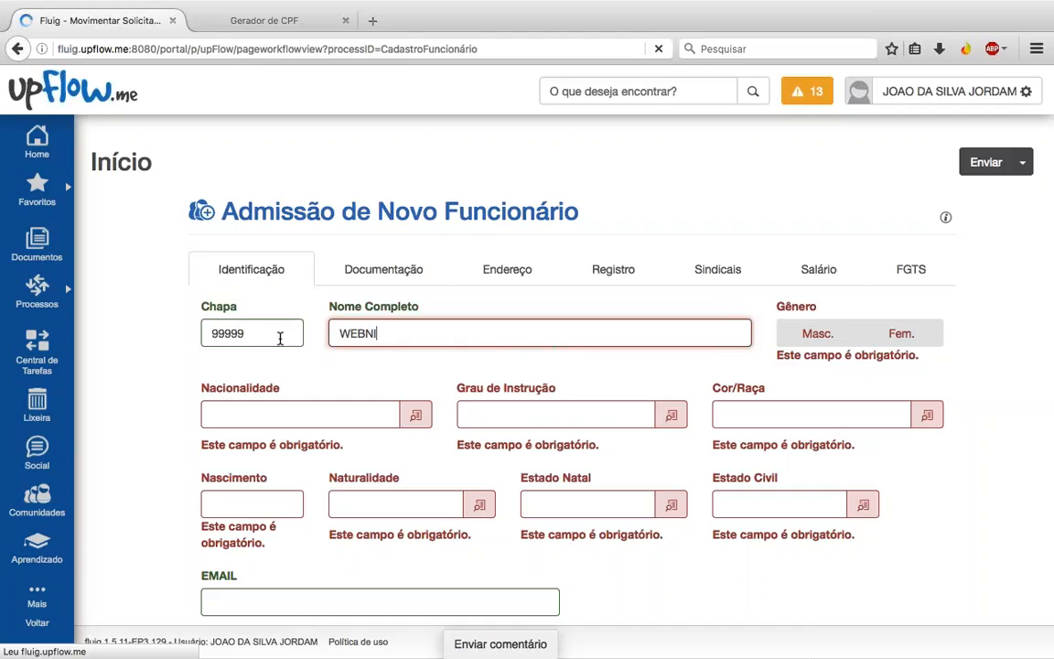
{"action": "type", "text": "AR FLUIG"}
{"action": "left_click", "coordinate": [817, 333]}
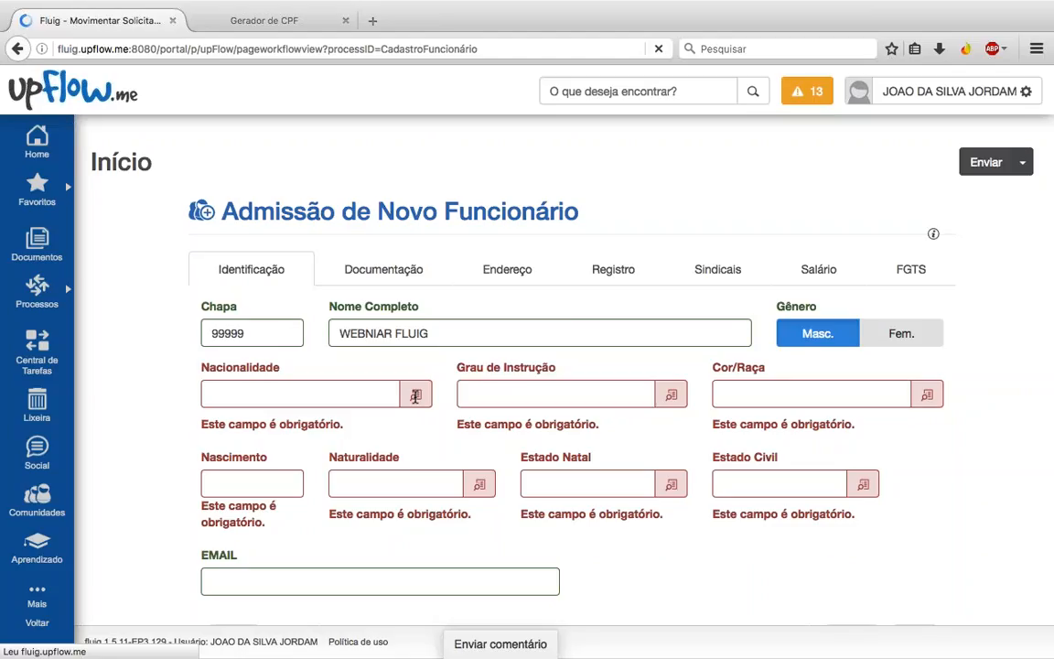
Step: Set nationality Brasileira, education Educação superior completo and race Branca
{"action": "left_click", "coordinate": [415, 395]}
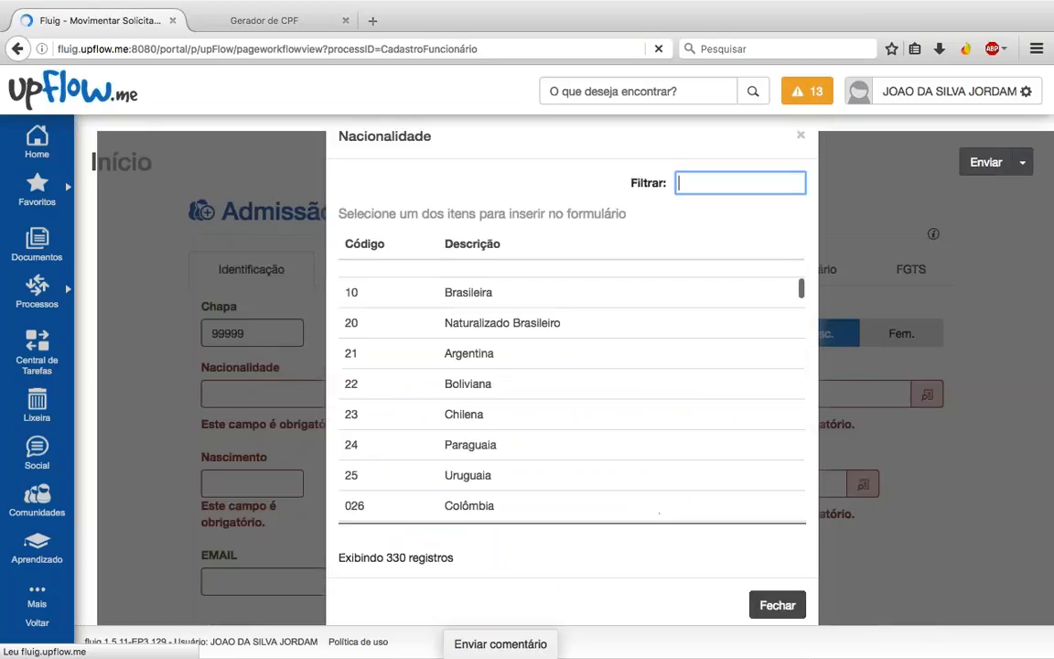
{"action": "left_click", "coordinate": [467, 292]}
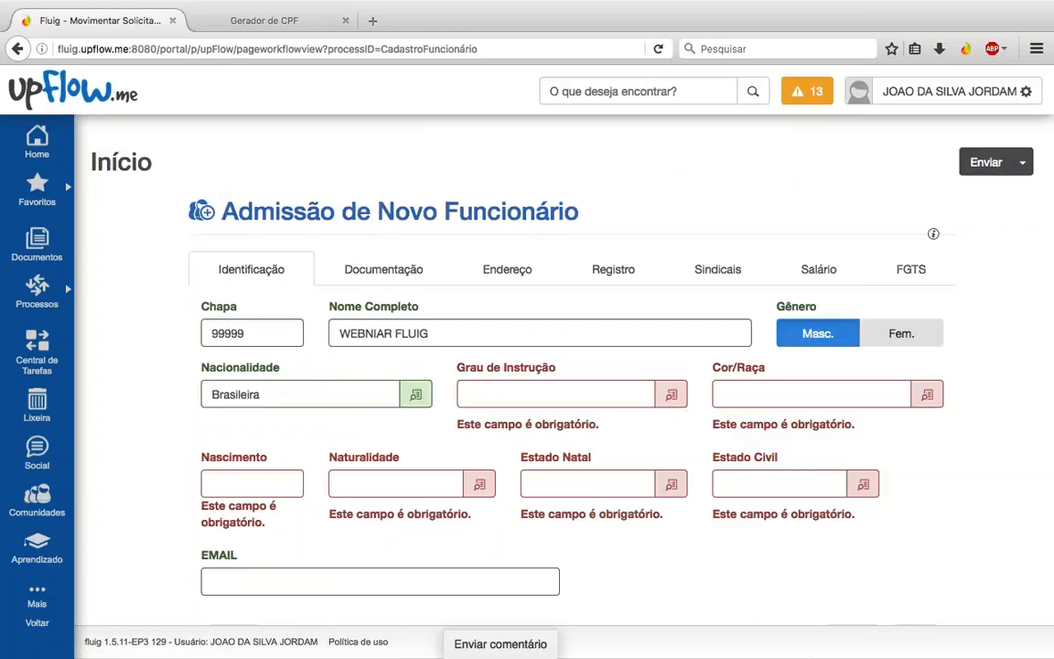
{"action": "left_click", "coordinate": [670, 394]}
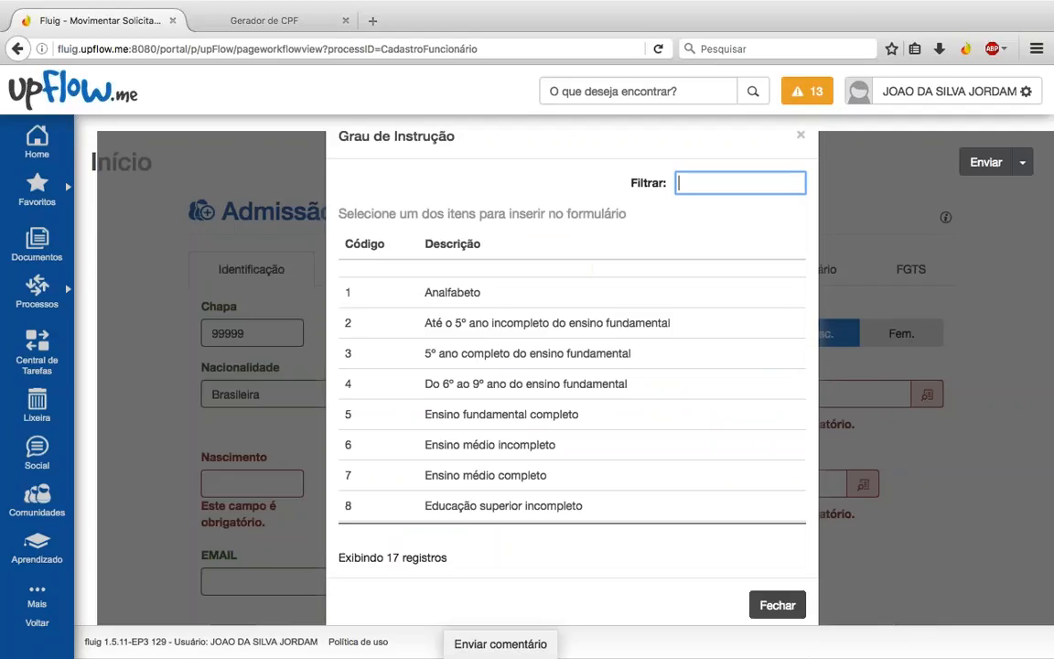
{"action": "scroll", "coordinate": [567, 494], "scroll_direction": "down", "scroll_amount": 1}
{"action": "scroll", "coordinate": [567, 494], "scroll_direction": "down", "scroll_amount": 3}
{"action": "left_click", "coordinate": [515, 390]}
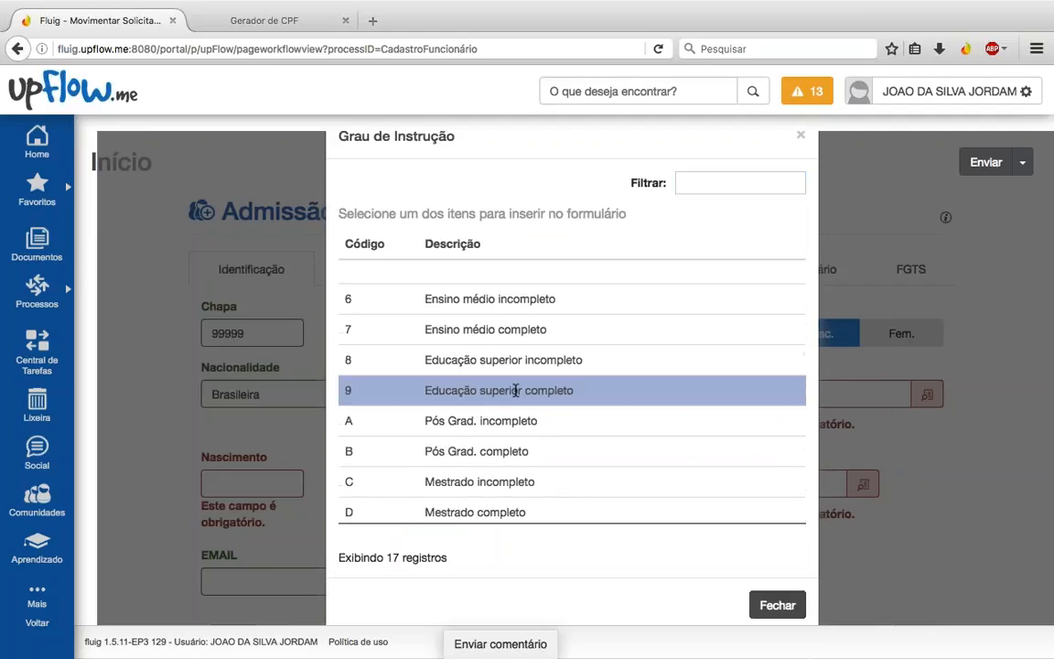
{"action": "left_click", "coordinate": [515, 391]}
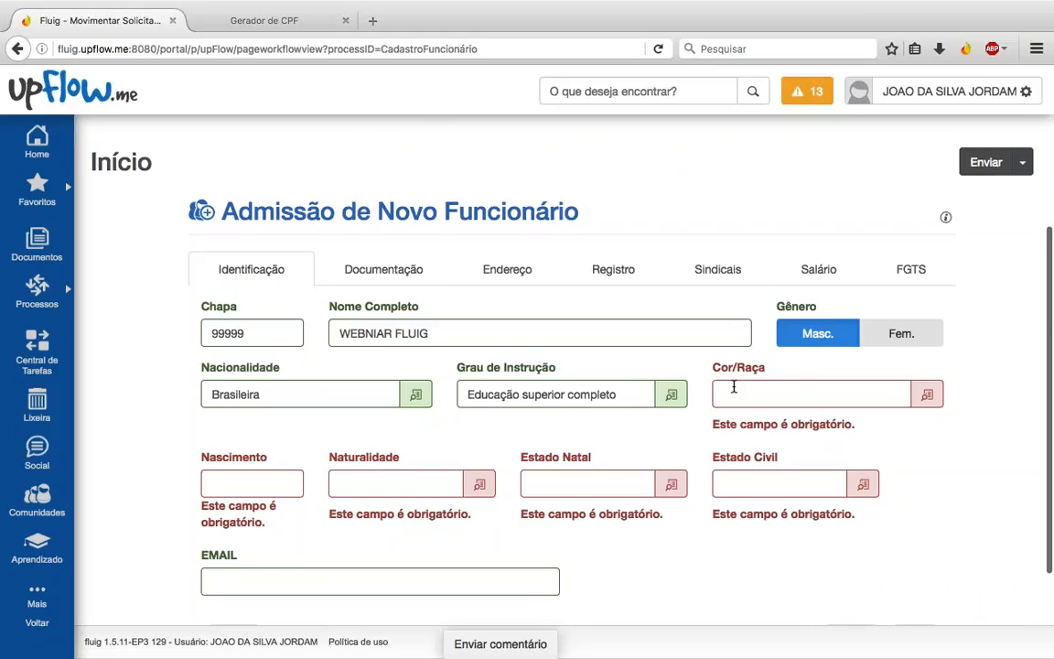
{"action": "left_click", "coordinate": [927, 394]}
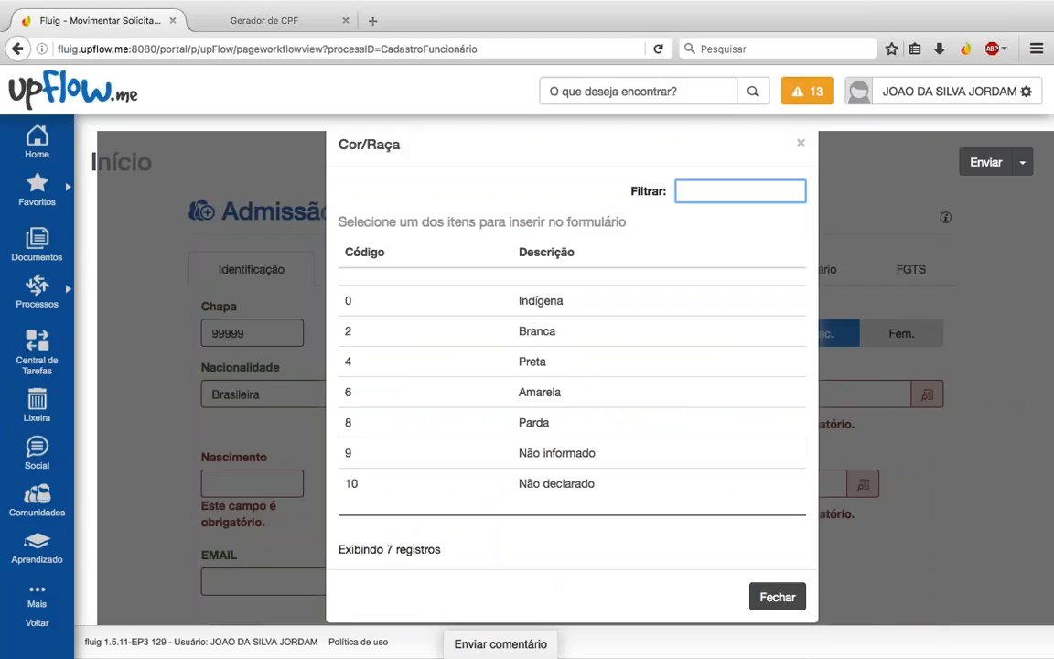
{"action": "left_click", "coordinate": [554, 339]}
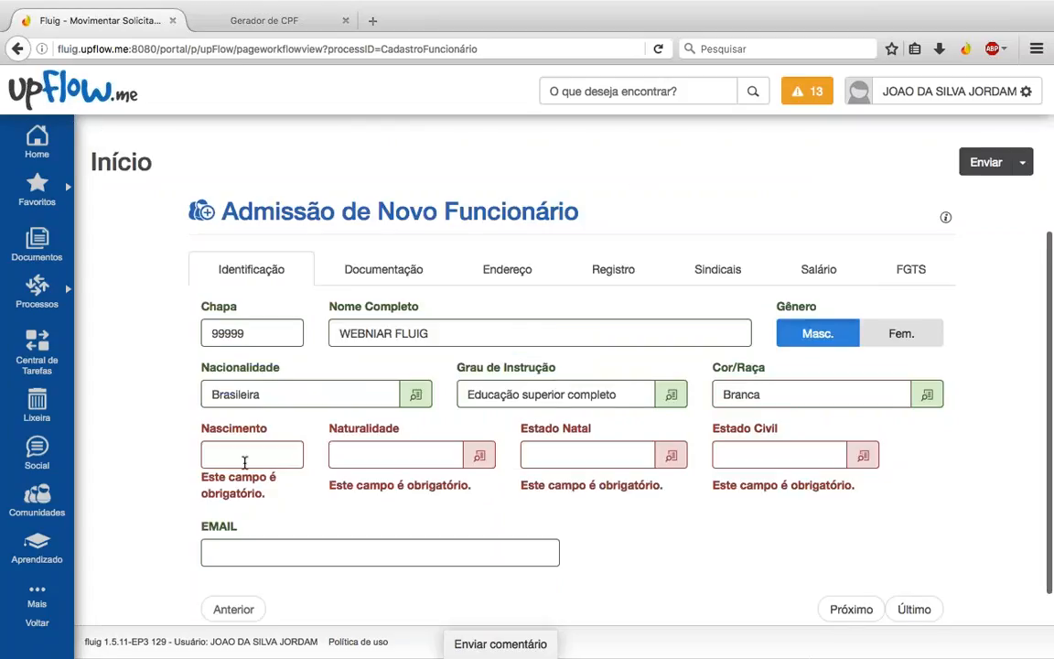
Step: Set the birth year to 1982, birthplace Belo Horizonte, birth state Minas Gerais and marital status Solteiro
{"action": "left_click", "coordinate": [236, 454]}
{"action": "key", "text": "BackSpace"}
{"action": "key", "text": "BackSpace"}
{"action": "key", "text": "BackSpace"}
{"action": "key", "text": "BackSpace"}
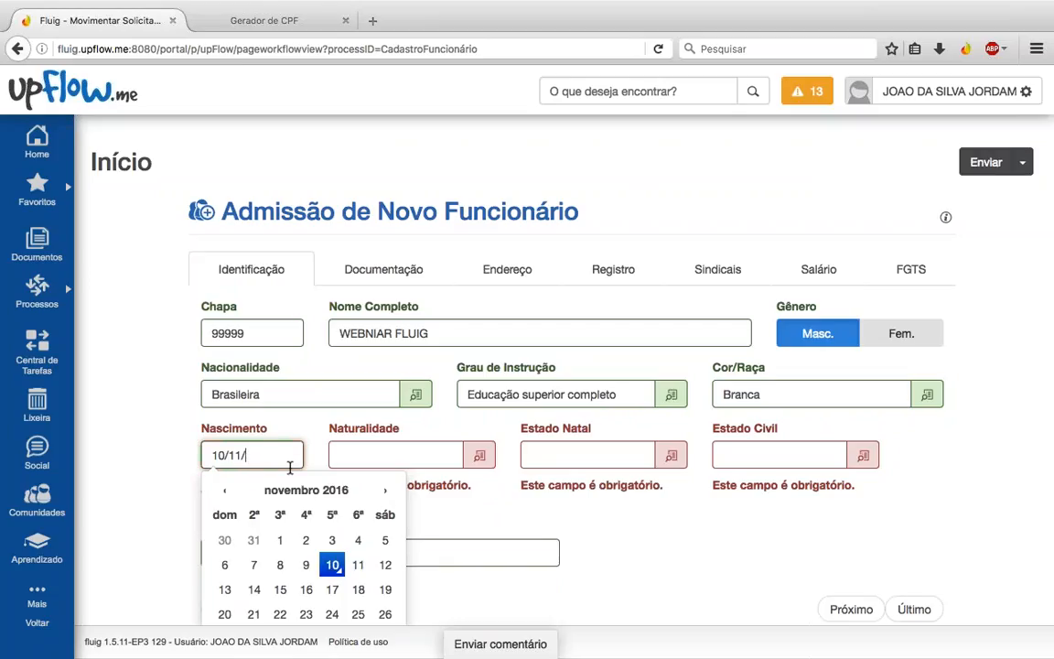
{"action": "type", "text": "1982"}
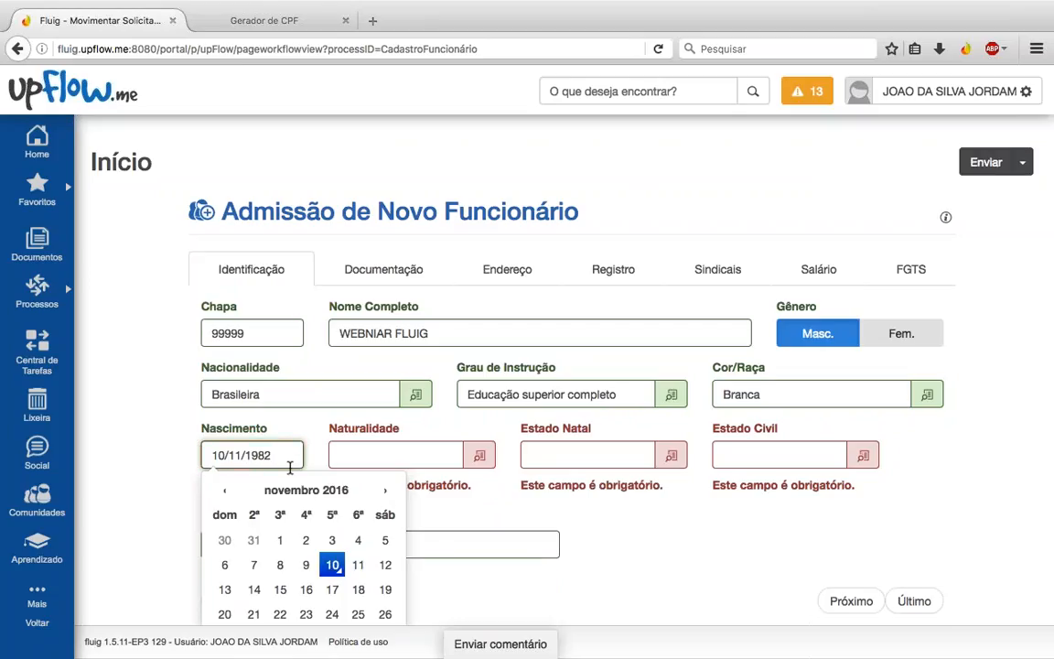
{"action": "key", "text": "Tab"}
{"action": "left_click", "coordinate": [479, 456]}
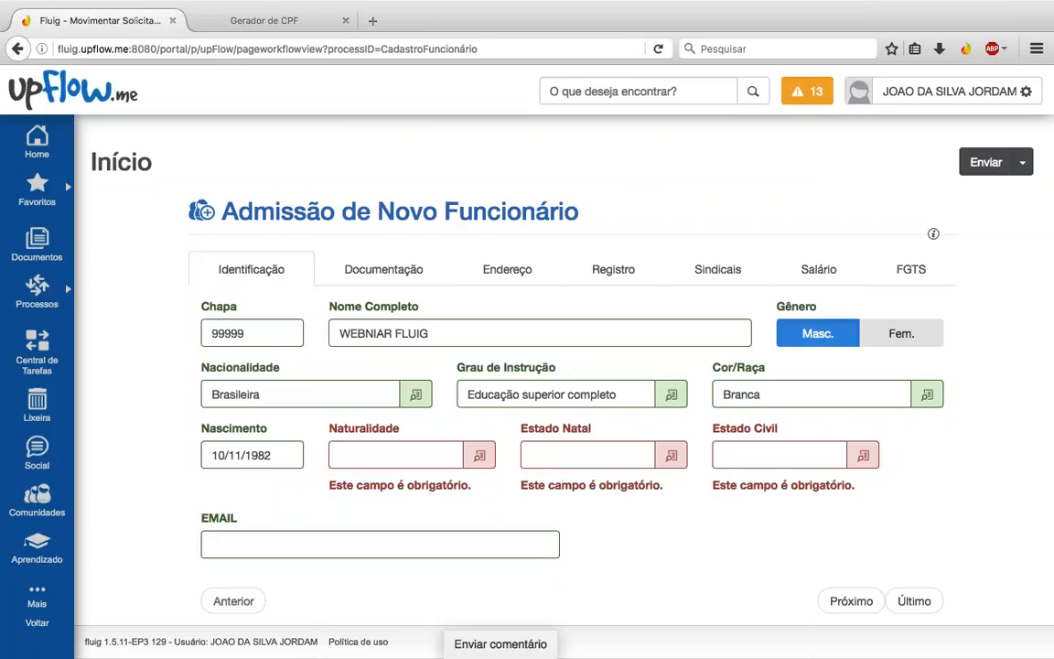
{"action": "type", "text": "BELO HO"}
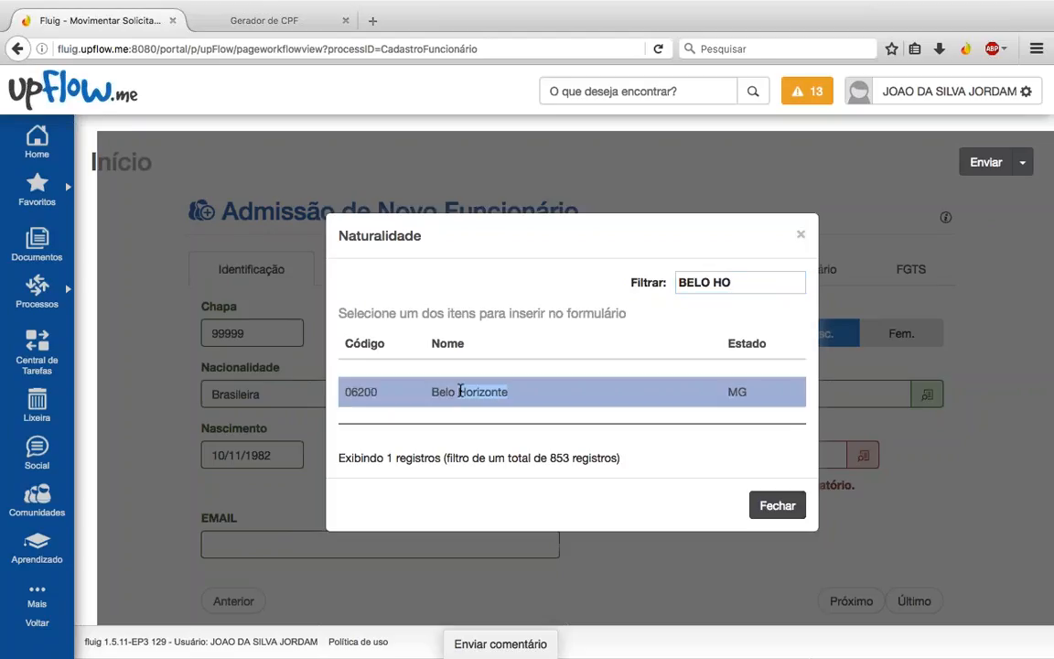
{"action": "left_click", "coordinate": [462, 391]}
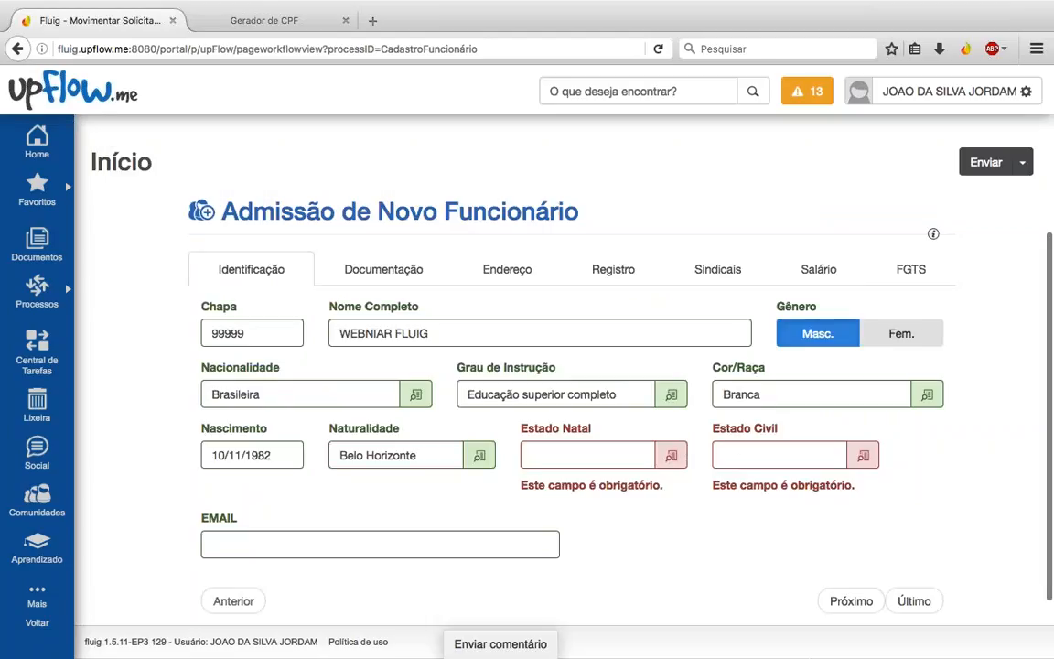
{"action": "left_click", "coordinate": [671, 454]}
{"action": "scroll", "coordinate": [522, 386], "scroll_direction": "down", "scroll_amount": 5}
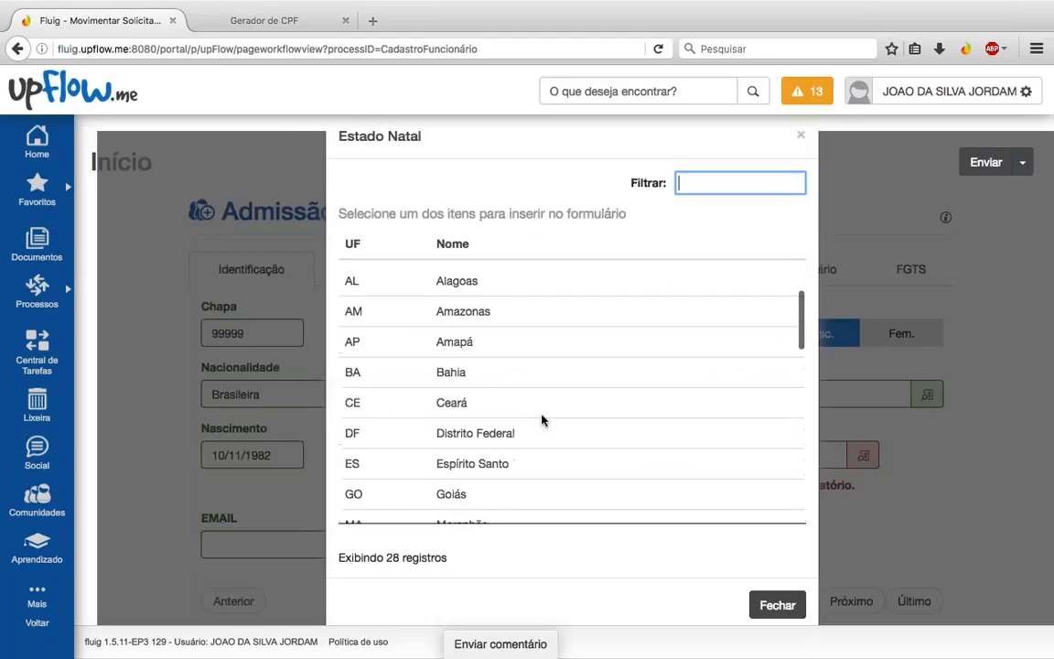
{"action": "left_click", "coordinate": [452, 382]}
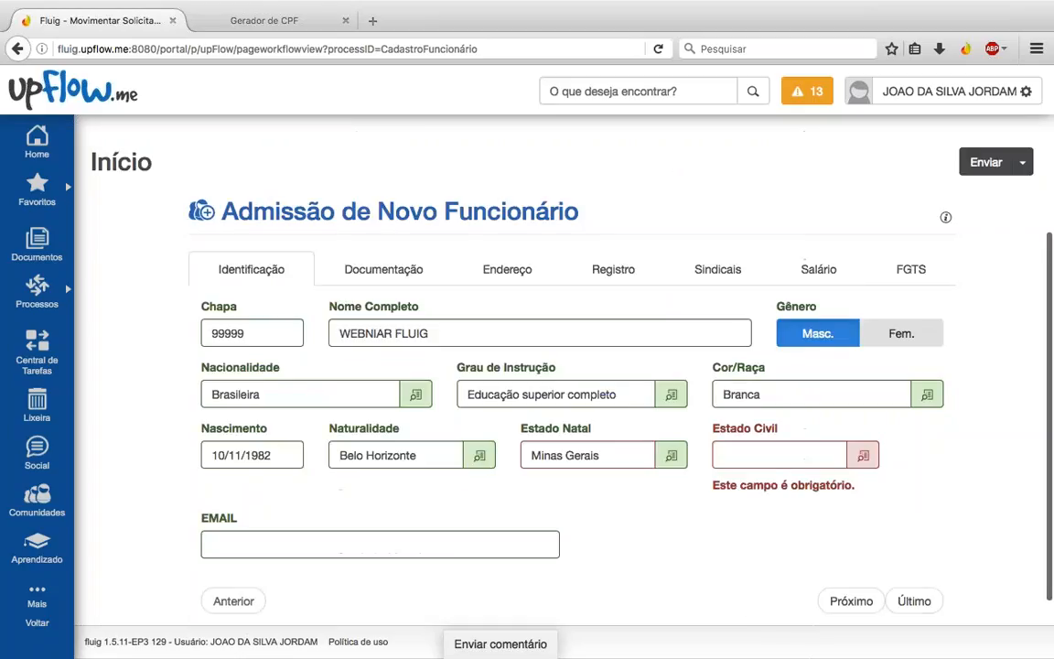
{"action": "left_click", "coordinate": [860, 457]}
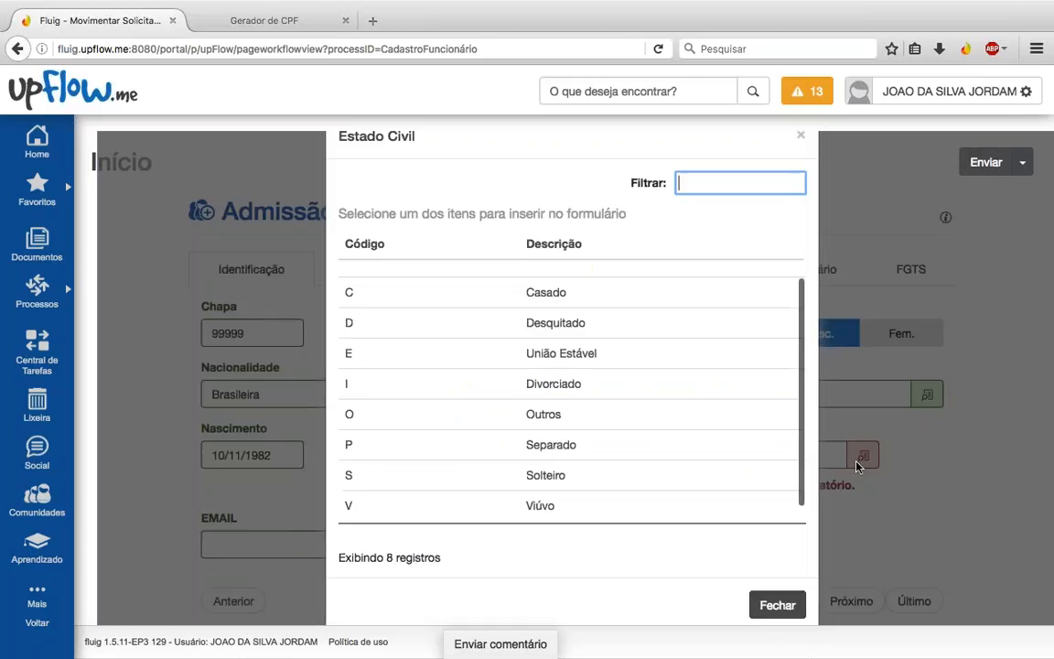
{"action": "scroll", "coordinate": [582, 447], "scroll_direction": "down", "scroll_amount": 1}
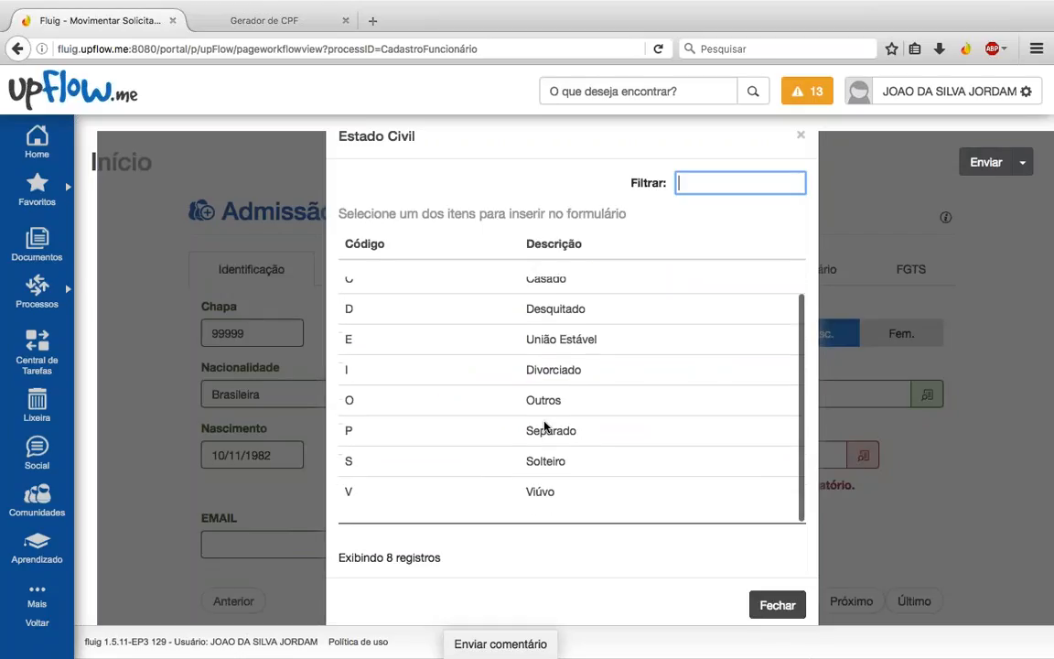
{"action": "left_click", "coordinate": [540, 463]}
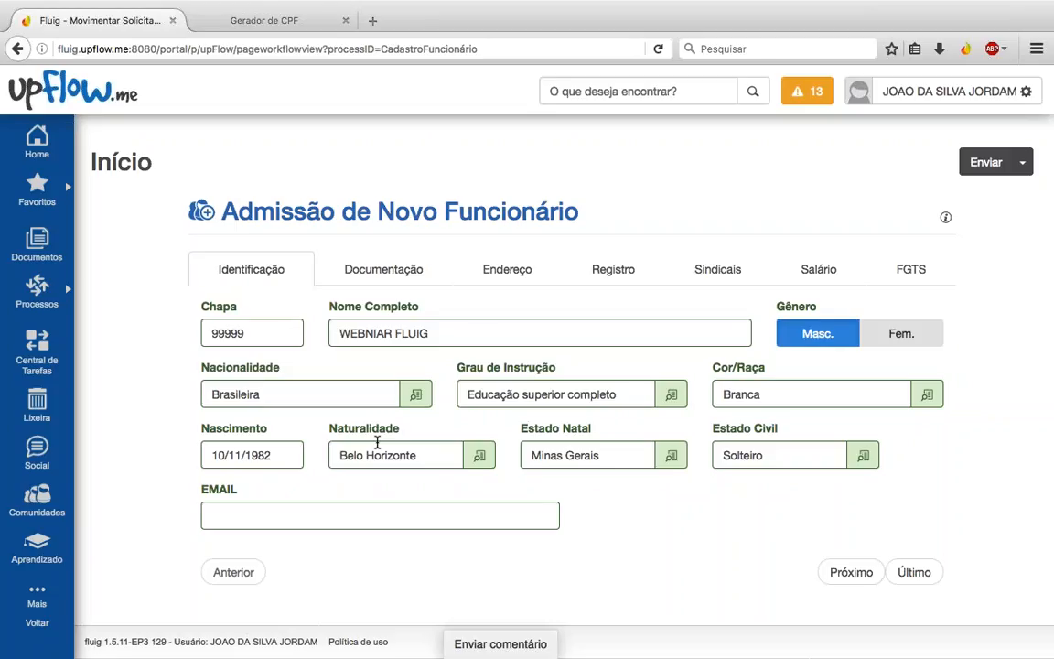
Step: Type the employee's e-mail address in the EMAIL field
{"action": "left_click", "coordinate": [387, 510]}
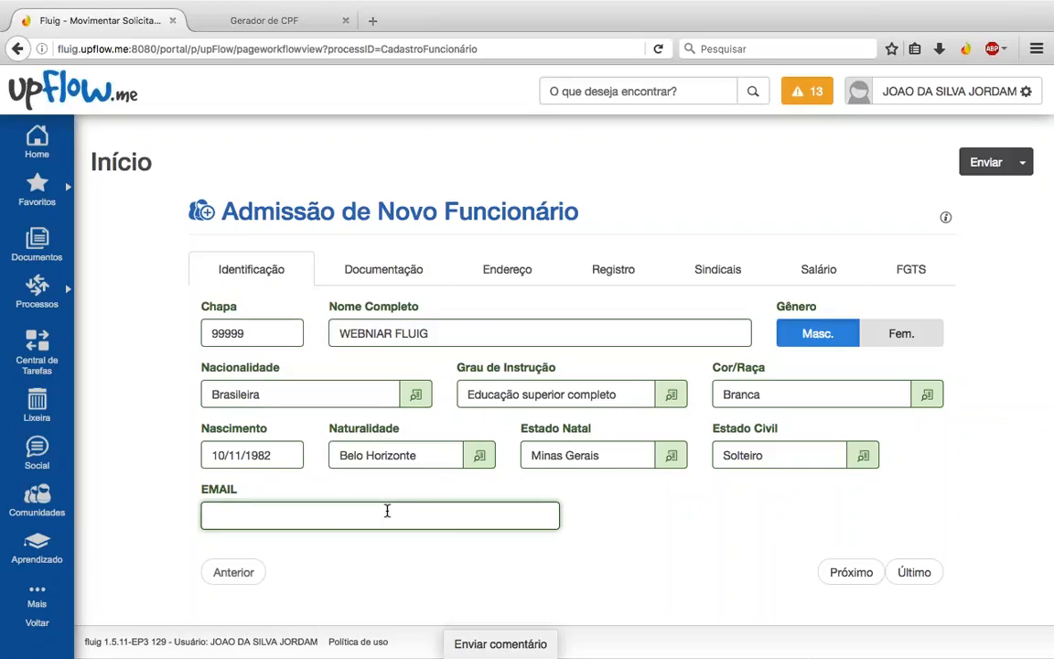
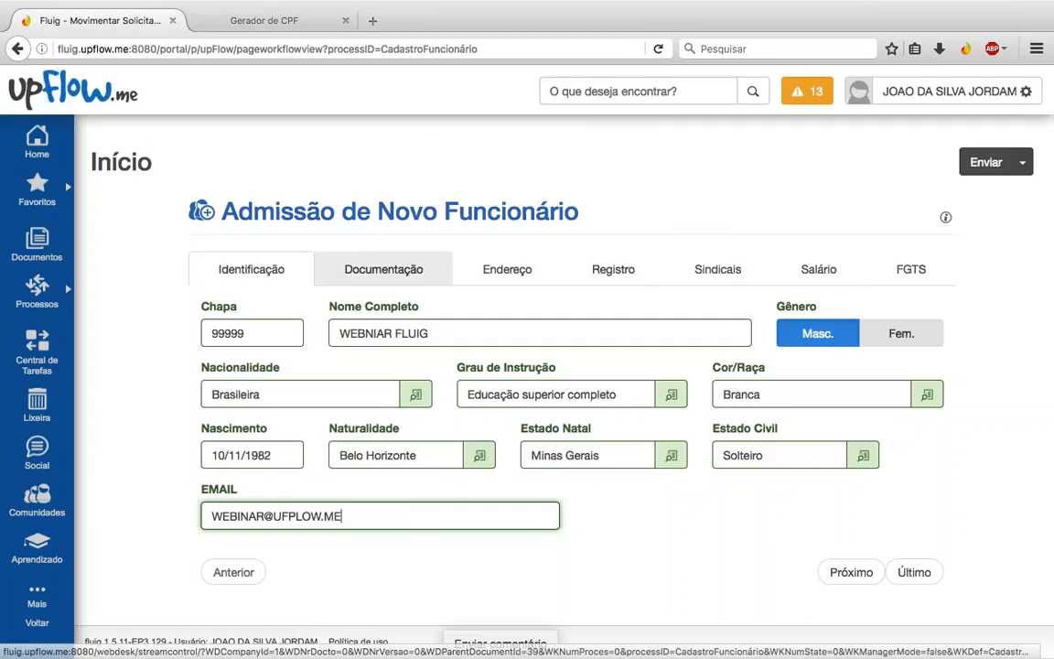
Step: Go to the Documentação section and try typing a CPF number, then erase it
{"action": "left_click", "coordinate": [363, 268]}
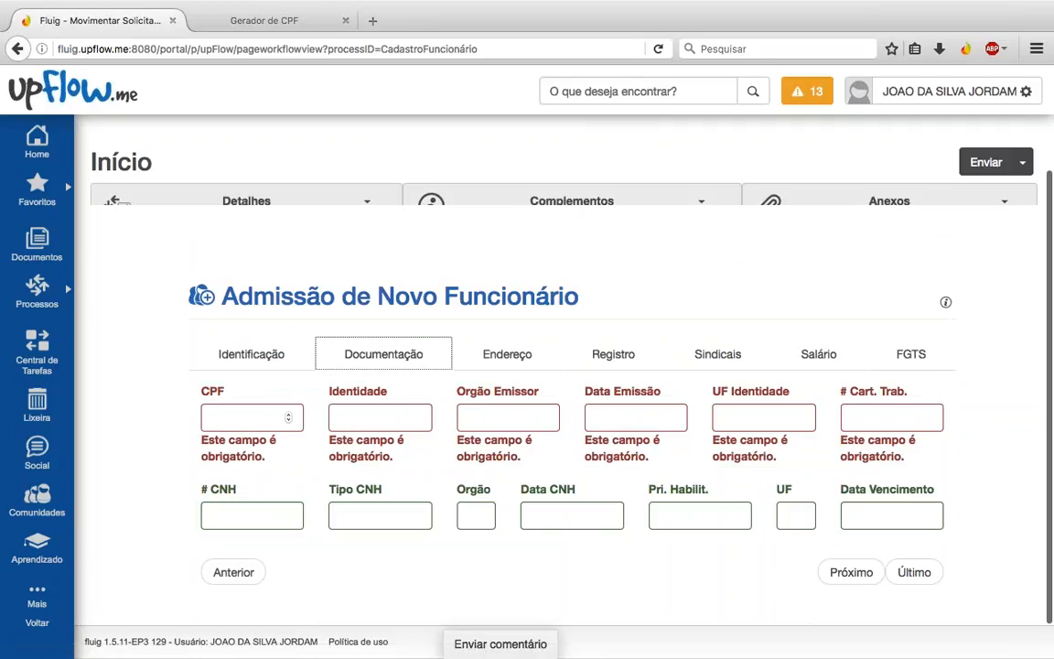
{"action": "left_click", "coordinate": [286, 355]}
{"action": "left_click", "coordinate": [360, 357]}
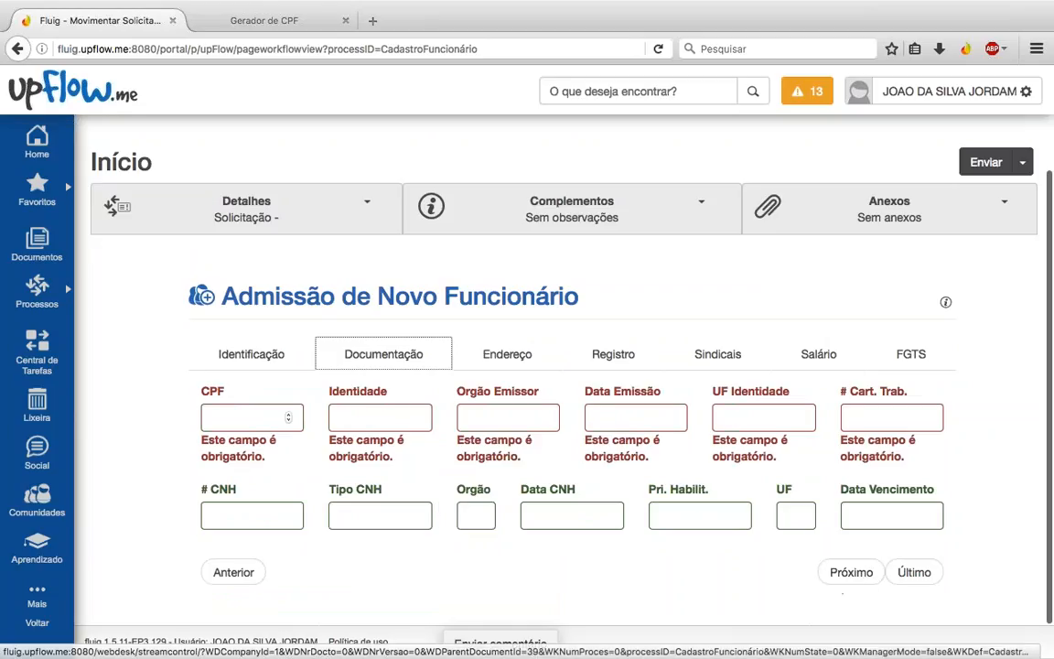
{"action": "left_click", "coordinate": [266, 418]}
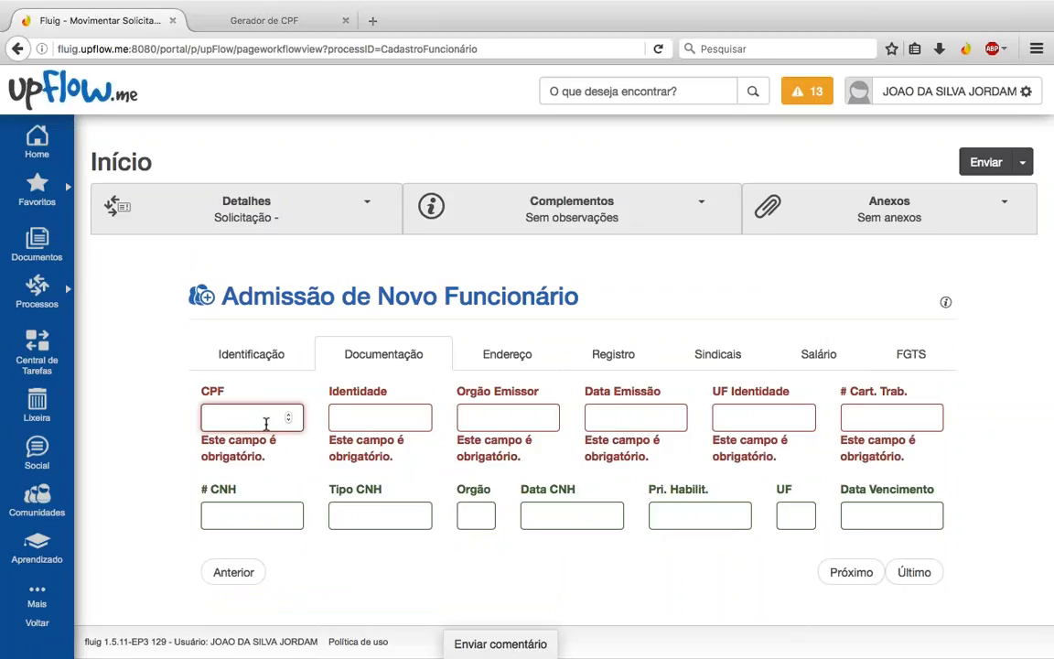
{"action": "type", "text": "345667890"}
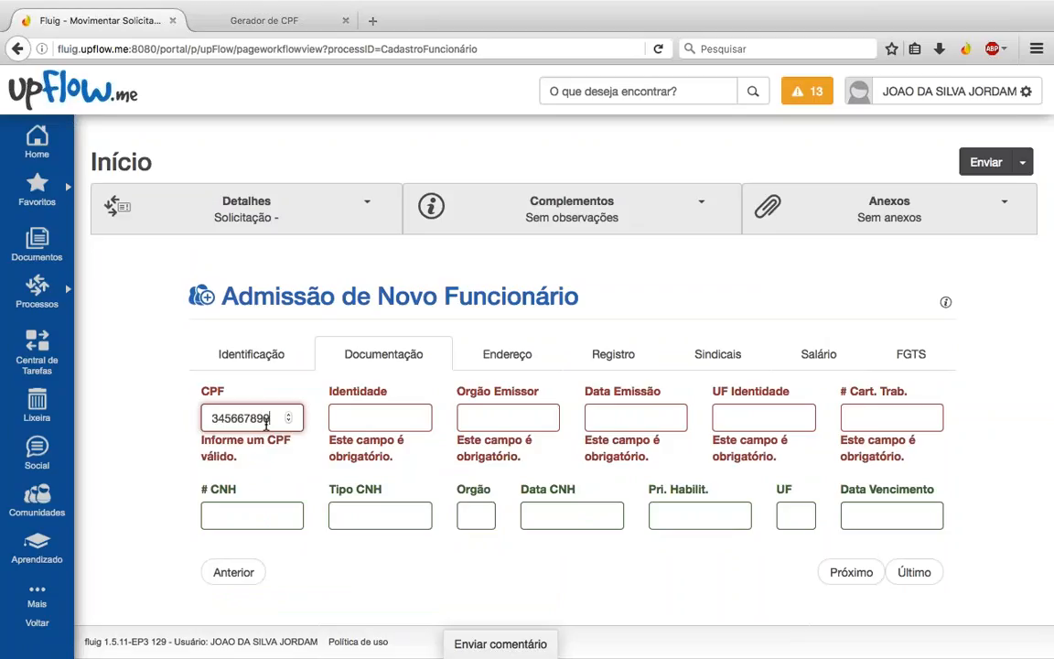
{"action": "key", "text": "BackSpace"}
{"action": "key", "text": "BackSpace"}
{"action": "key", "text": "BackSpace"}
{"action": "key", "text": "BackSpace"}
{"action": "key", "text": "BackSpace"}
{"action": "key", "text": "BackSpace"}
{"action": "key", "text": "BackSpace"}
{"action": "type", "text": "5858774"}
{"action": "key", "text": "BackSpace"}
{"action": "key", "text": "BackSpace"}
{"action": "key", "text": "BackSpace"}
{"action": "key", "text": "BackSpace"}
{"action": "key", "text": "BackSpace"}
{"action": "key", "text": "BackSpace"}
{"action": "key", "text": "BackSpace"}
{"action": "key", "text": "BackSpace"}
{"action": "key", "text": "BackSpace"}
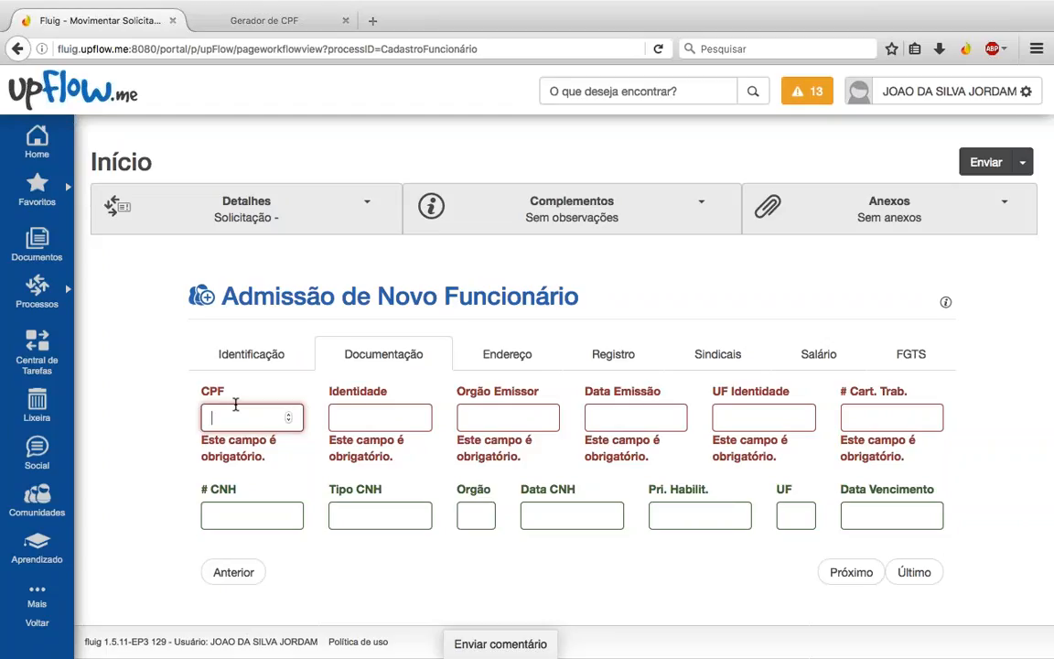
Step: Generate a valid CPF on the Gerador de CPF page and paste it into the CPF field
{"action": "left_click", "coordinate": [281, 25]}
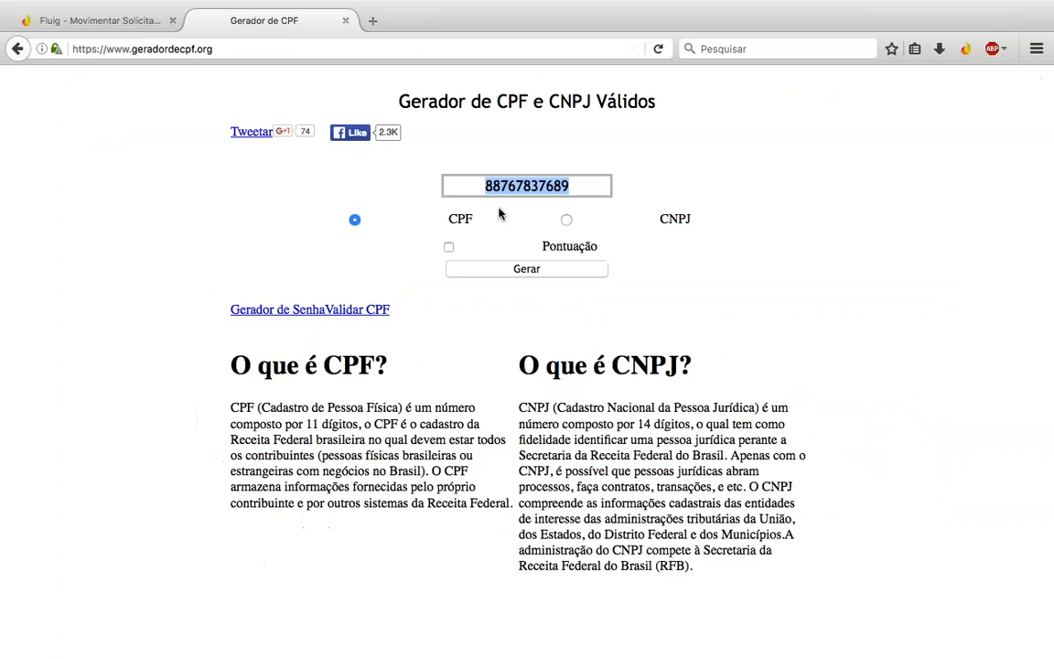
{"action": "left_click", "coordinate": [523, 268]}
{"action": "left_click", "coordinate": [526, 187]}
{"action": "key", "text": "ctrl+c"}
{"action": "left_click", "coordinate": [124, 19]}
{"action": "key", "text": "ctrl+v"}
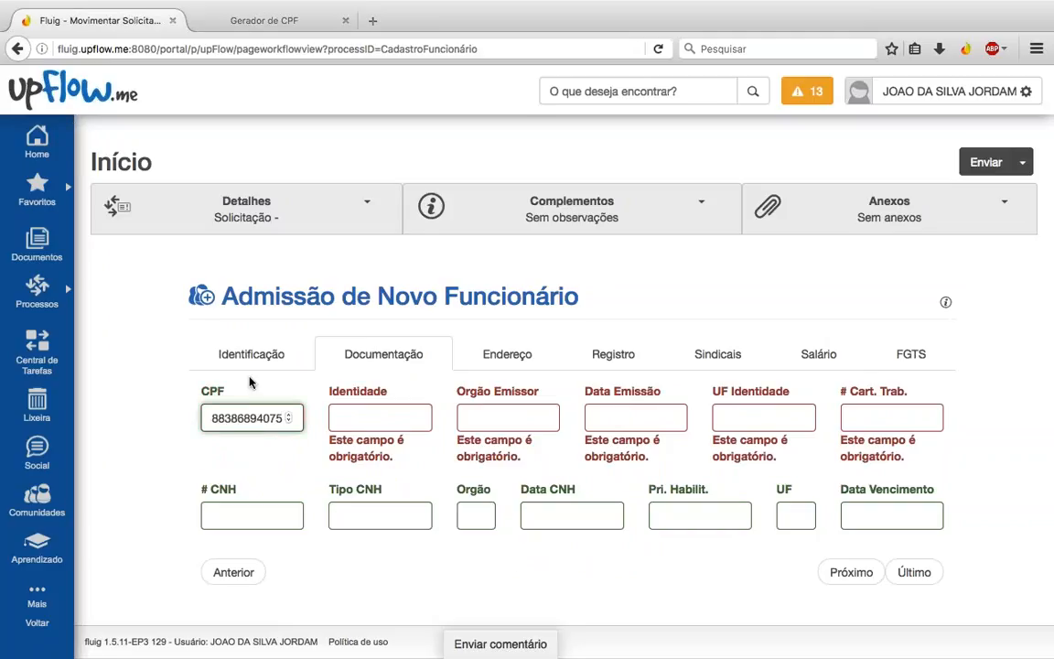
Step: Enter the identity document number and issuing body SSPMG
{"action": "key", "text": "Tab"}
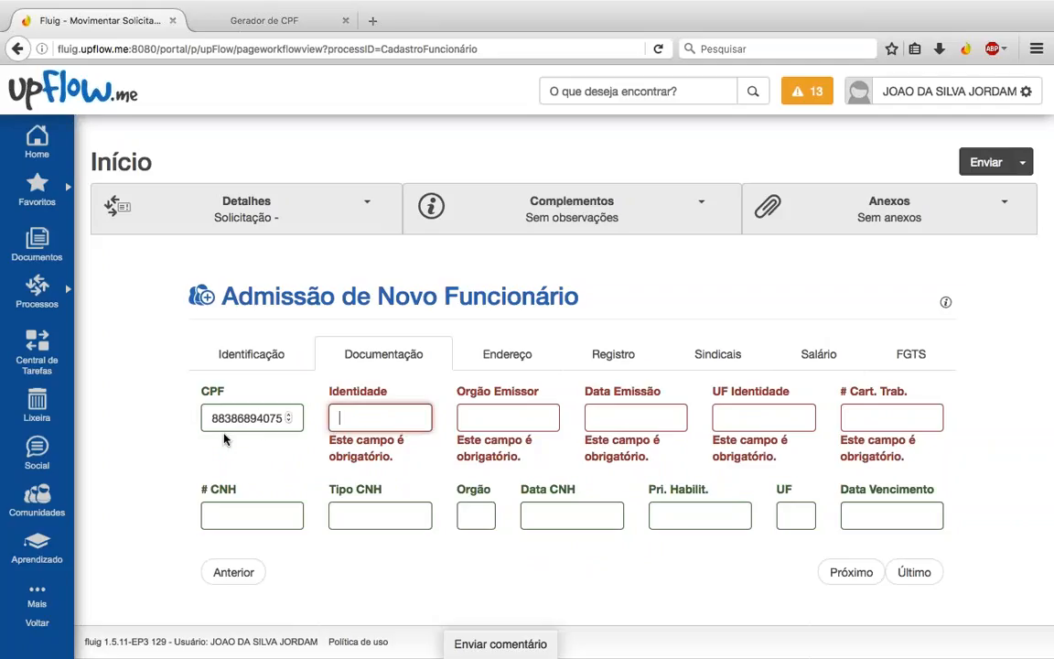
{"action": "type", "text": "M"}
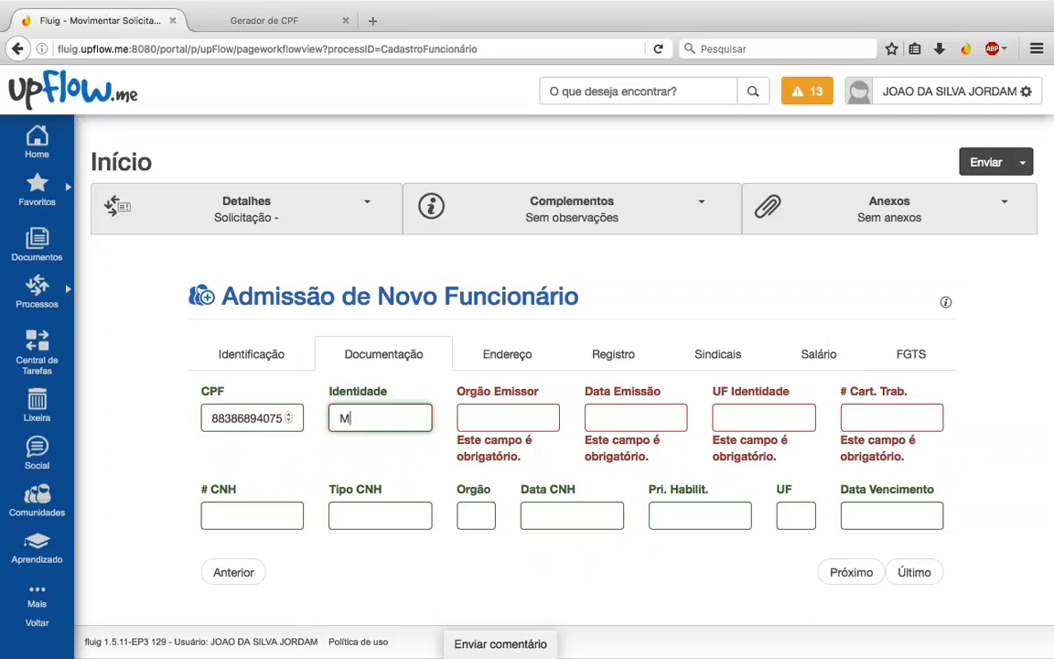
{"action": "type", "text": "9999987"}
{"action": "key", "text": "Tab"}
{"action": "type", "text": "SSPMG"}
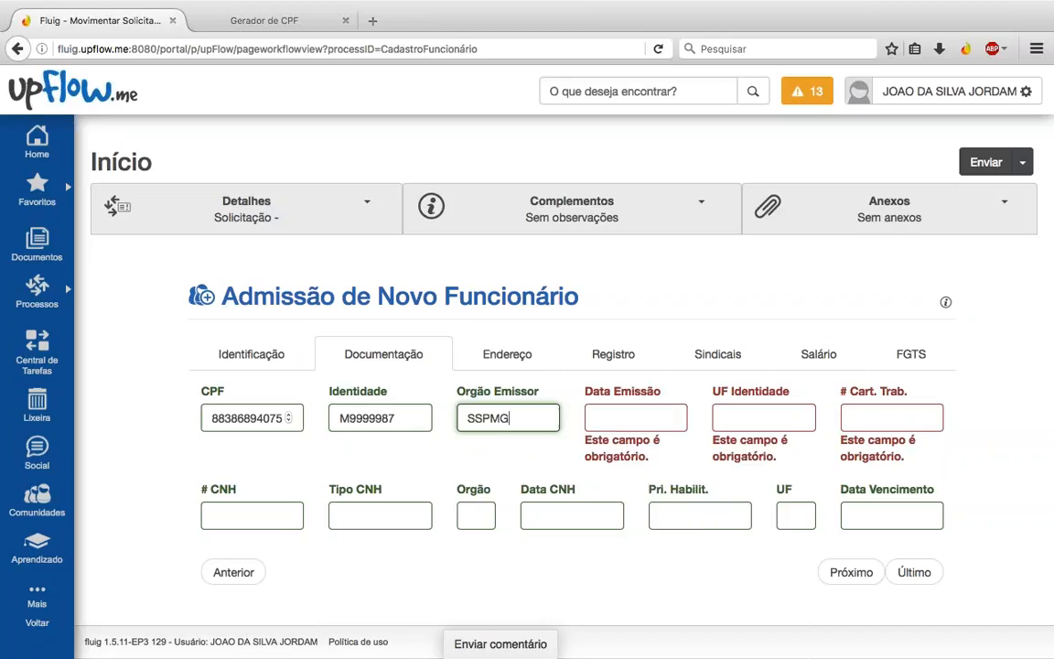
Step: Change the issue date to 10/11/2000 and set UF Identidade to MG
{"action": "key", "text": "Tab"}
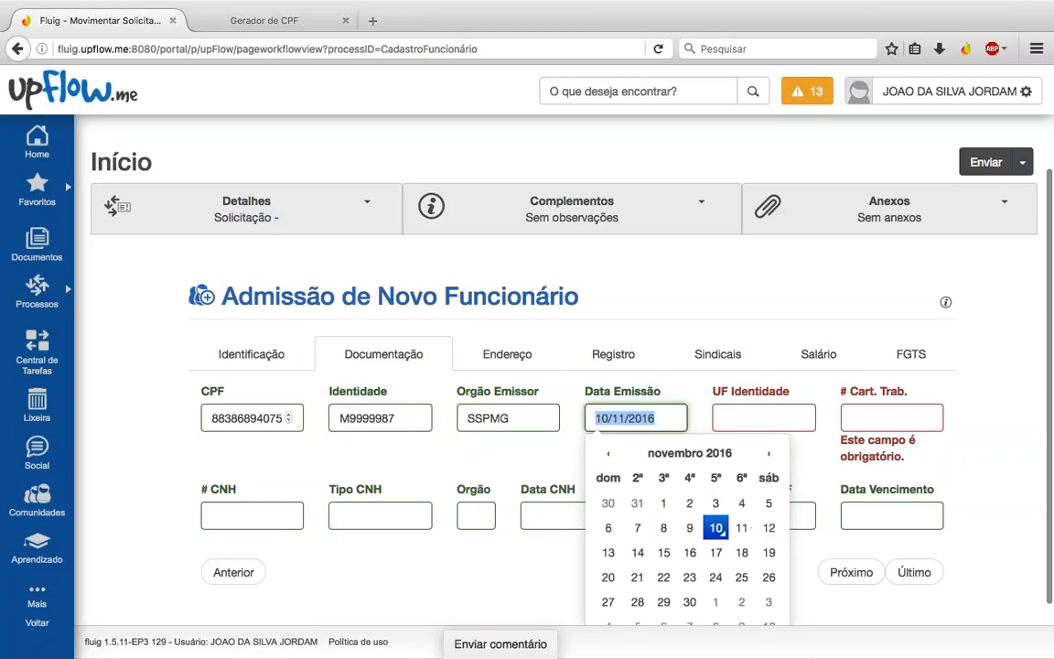
{"action": "scroll", "coordinate": [835, 403], "scroll_direction": "down", "scroll_amount": 1}
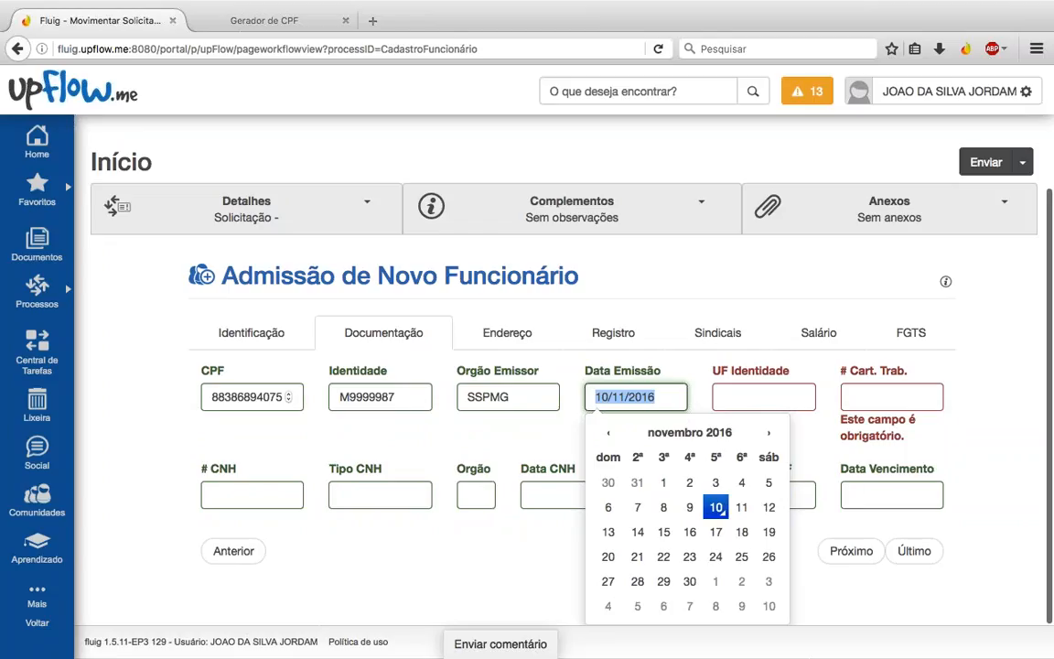
{"action": "left_click", "coordinate": [677, 401]}
{"action": "key", "text": "BackSpace"}
{"action": "key", "text": "BackSpace"}
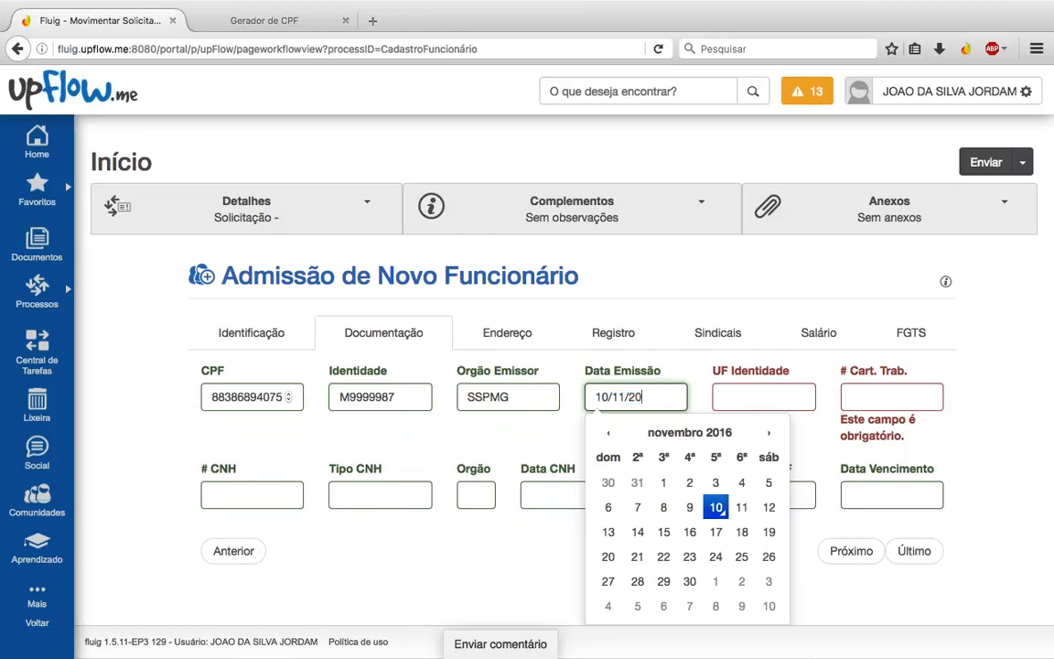
{"action": "type", "text": "00"}
{"action": "key", "text": "Tab"}
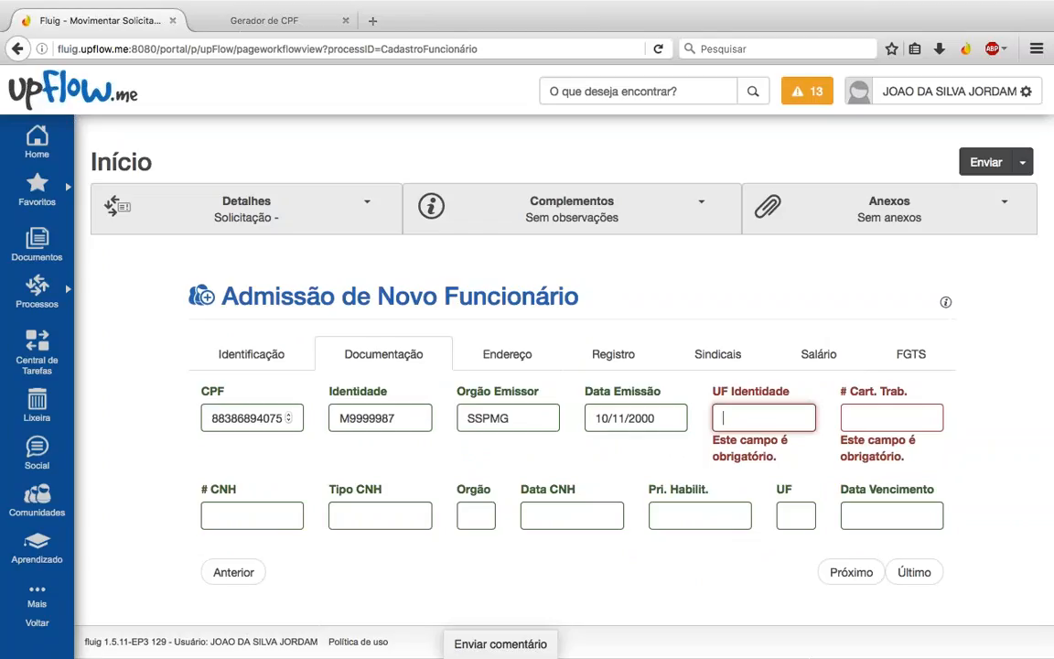
{"action": "type", "text": "MG"}
{"action": "key", "text": "Tab"}
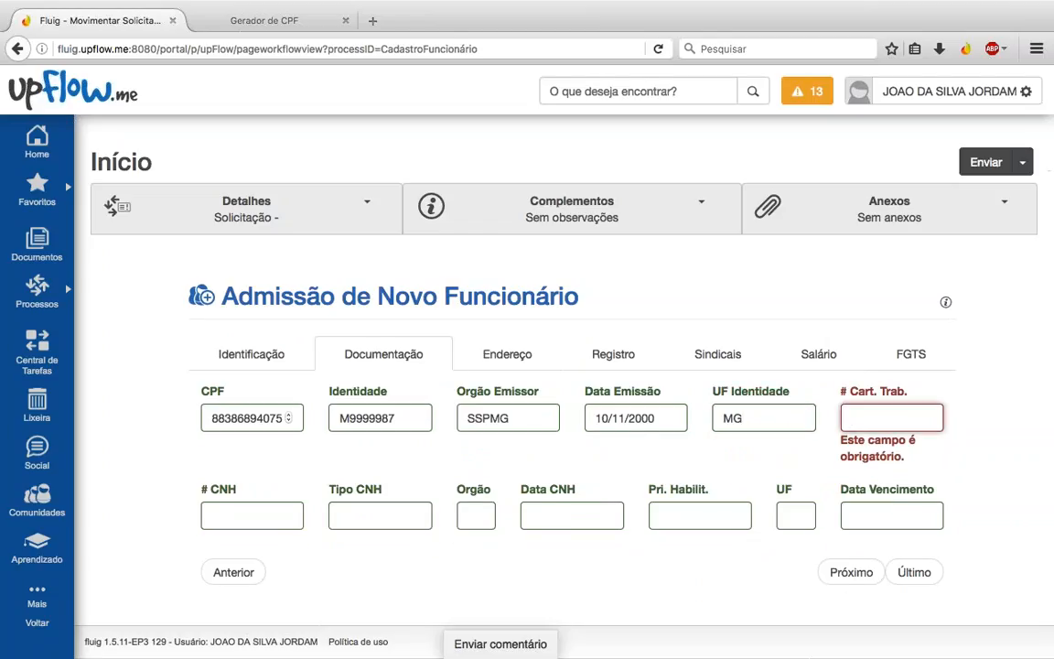
Step: Review the Identificação section, then return to Documentação
{"action": "left_click", "coordinate": [744, 418]}
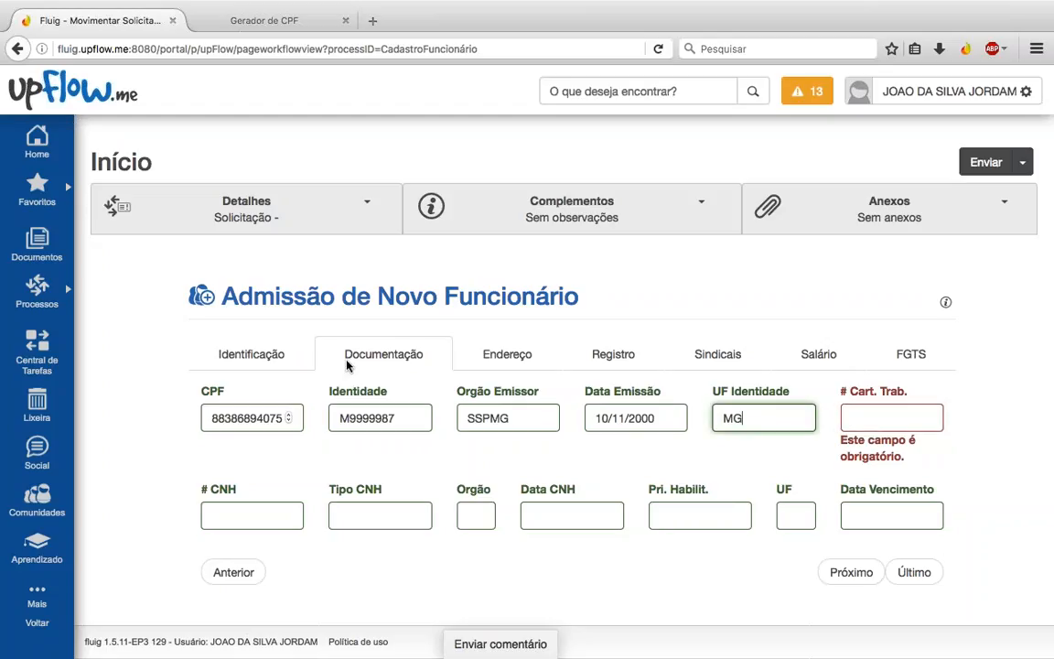
{"action": "left_click", "coordinate": [251, 360]}
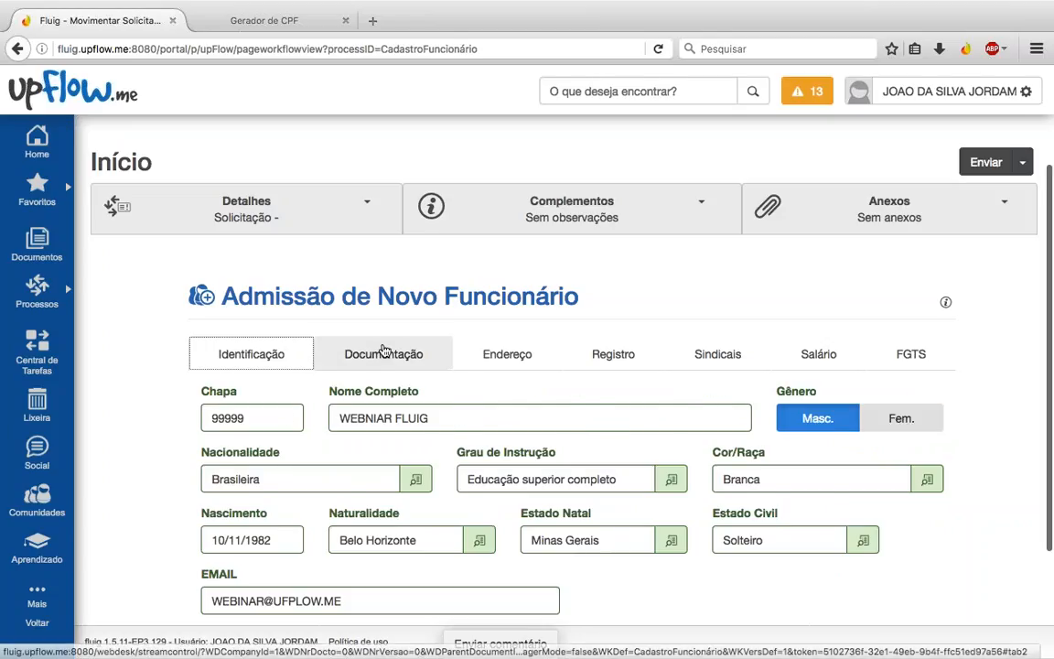
{"action": "left_click", "coordinate": [416, 355]}
Step: Enter the employee's work card number
{"action": "left_click", "coordinate": [856, 423]}
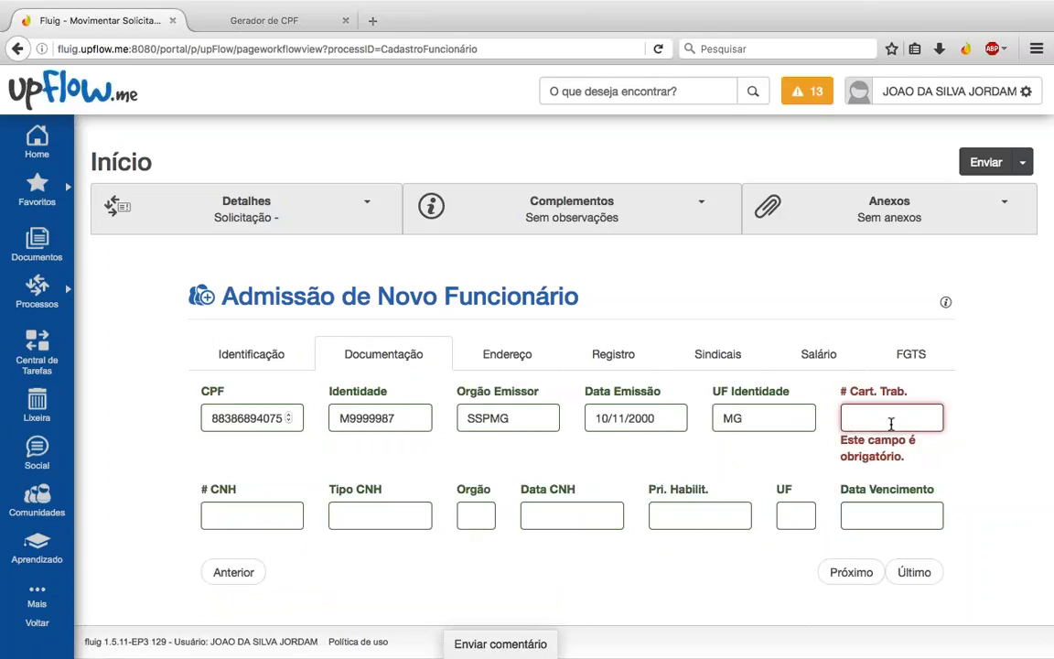
{"action": "type", "text": "1"}
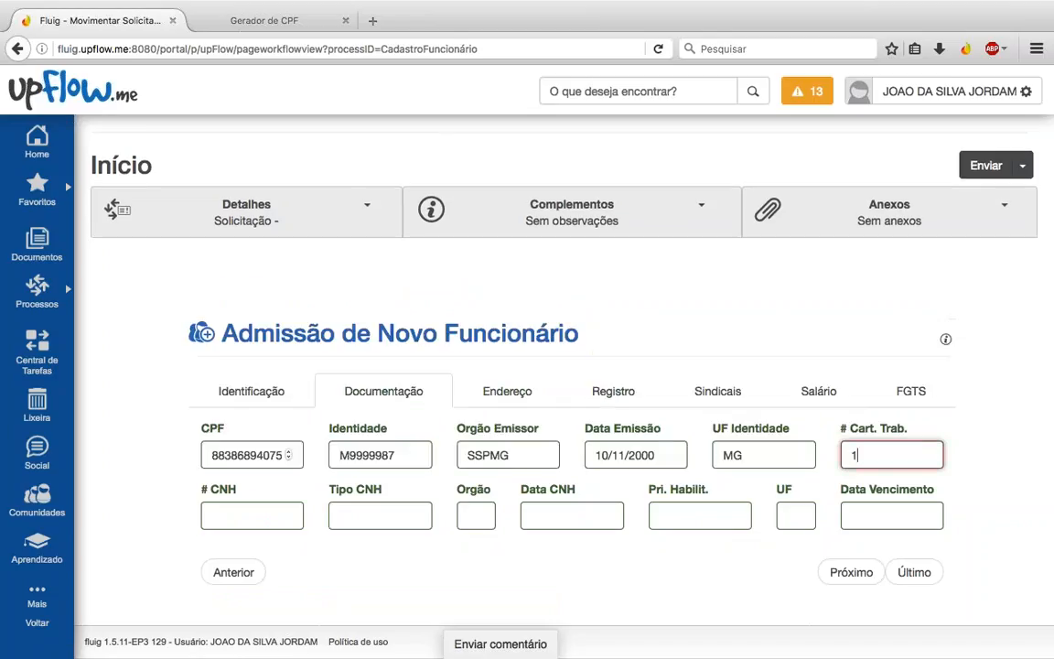
{"action": "type", "text": "234567"}
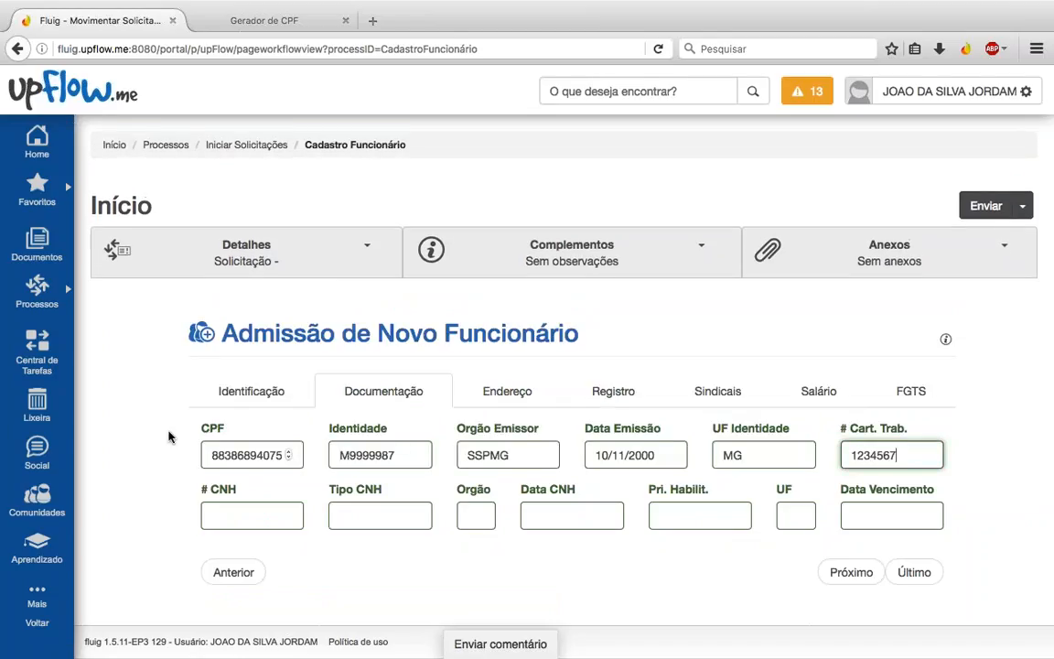
{"action": "left_click", "coordinate": [169, 437]}
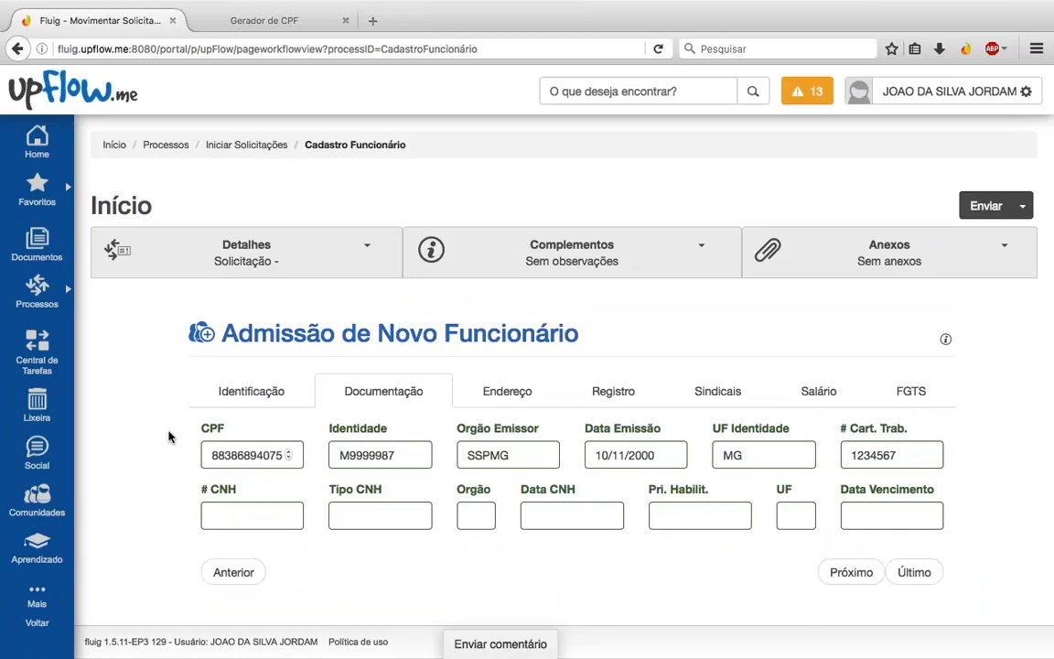
Step: Clear the driver's licence (CNH) fields so they stay empty, then go to Endereço
{"action": "left_click", "coordinate": [259, 515]}
{"action": "left_click", "coordinate": [391, 517]}
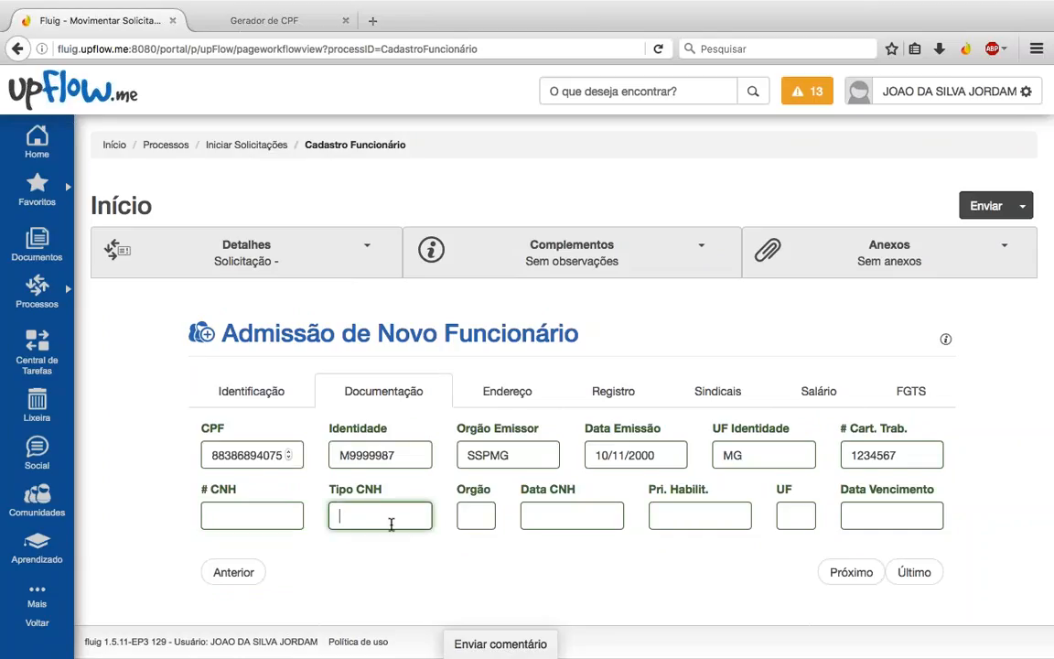
{"action": "left_click", "coordinate": [474, 521]}
{"action": "left_click", "coordinate": [559, 518]}
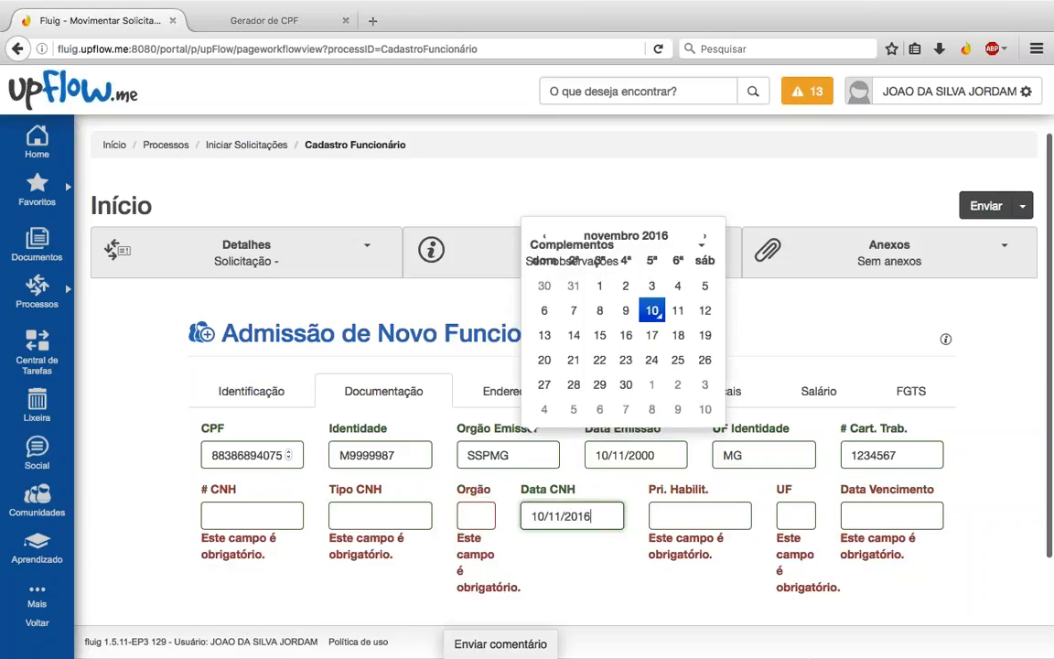
{"action": "key", "text": "BackSpace"}
{"action": "key", "text": "BackSpace"}
{"action": "key", "text": "BackSpace"}
{"action": "key", "text": "BackSpace"}
{"action": "key", "text": "BackSpace"}
{"action": "key", "text": "BackSpace"}
{"action": "key", "text": "BackSpace"}
{"action": "key", "text": "BackSpace"}
{"action": "key", "text": "BackSpace"}
{"action": "key", "text": "BackSpace"}
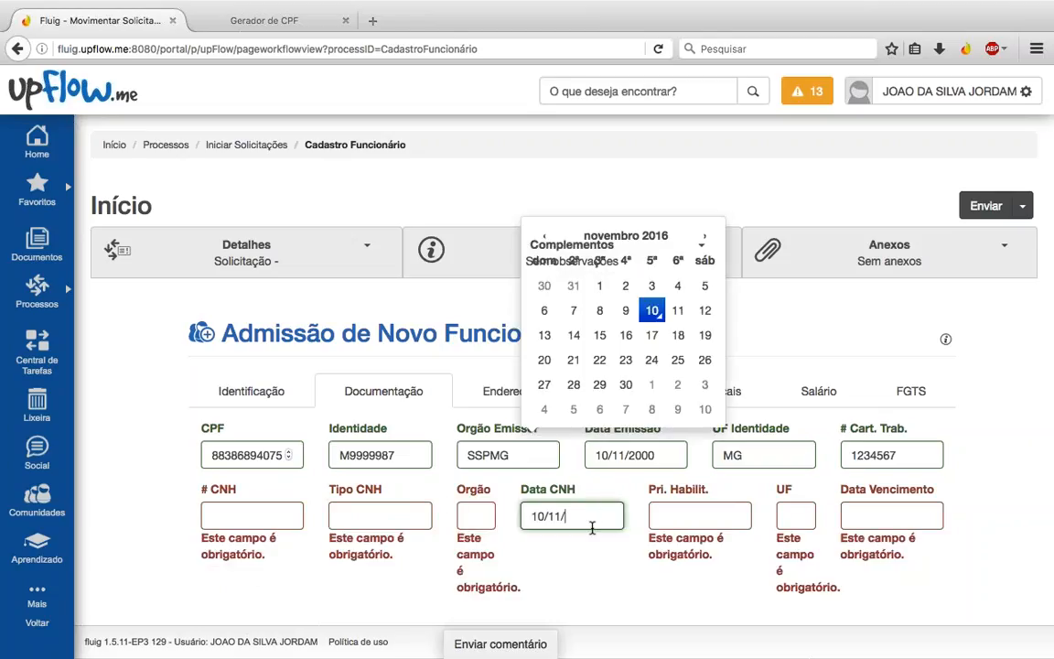
{"action": "left_click", "coordinate": [252, 516]}
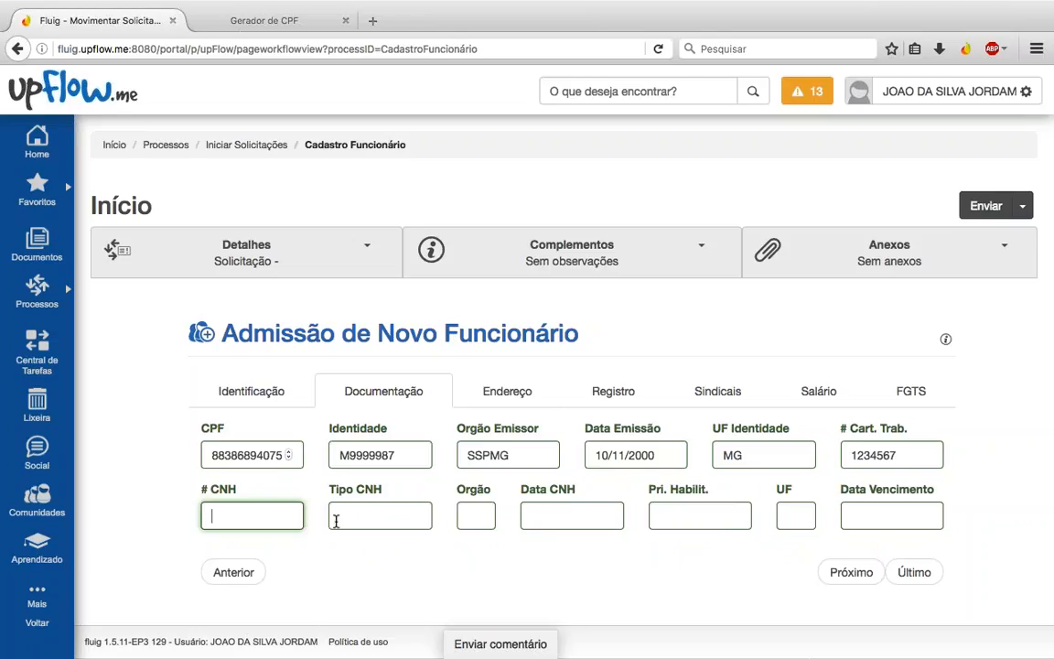
{"action": "type", "text": "3456"}
{"action": "key", "text": "Tab"}
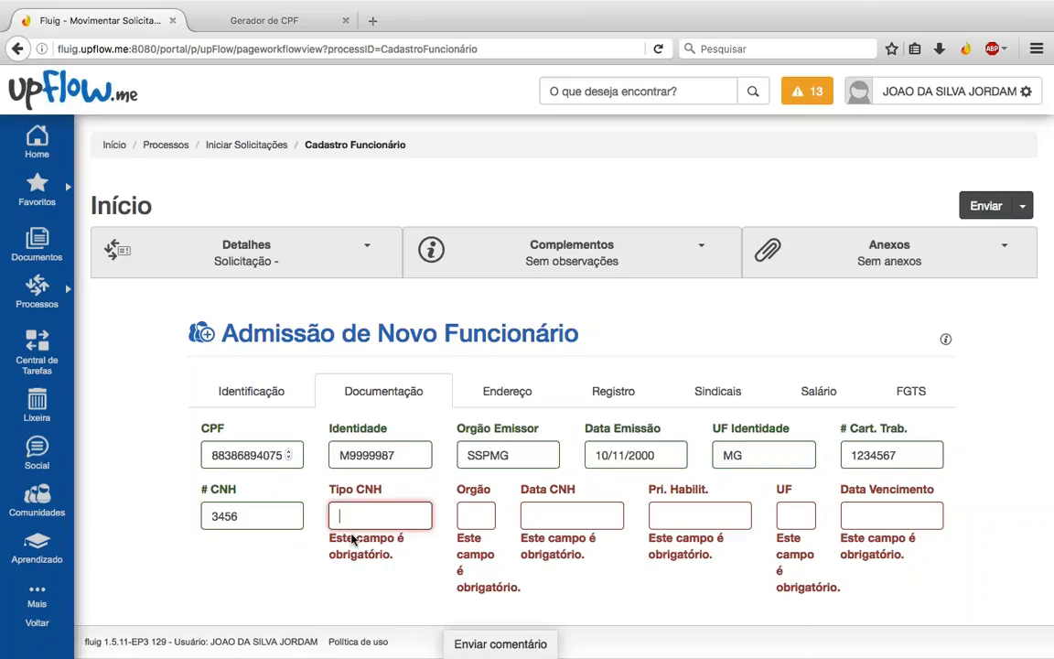
{"action": "left_click_drag", "start_coordinate": [331, 539], "coordinate": [404, 557]}
{"action": "left_click", "coordinate": [415, 563]}
{"action": "triple_click", "coordinate": [387, 555]}
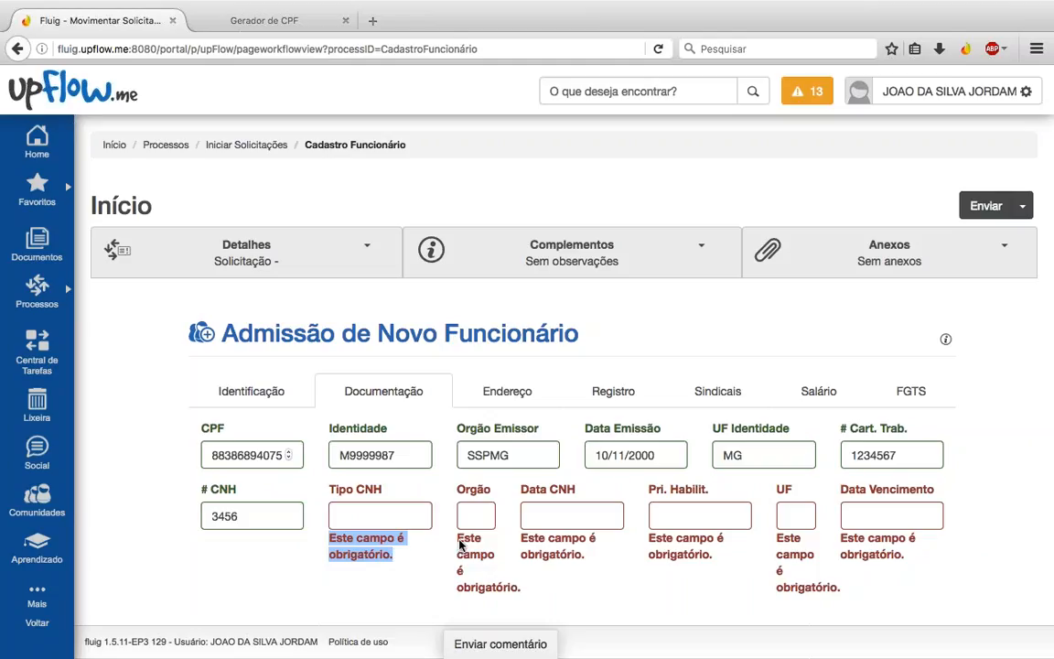
{"action": "left_click", "coordinate": [379, 516]}
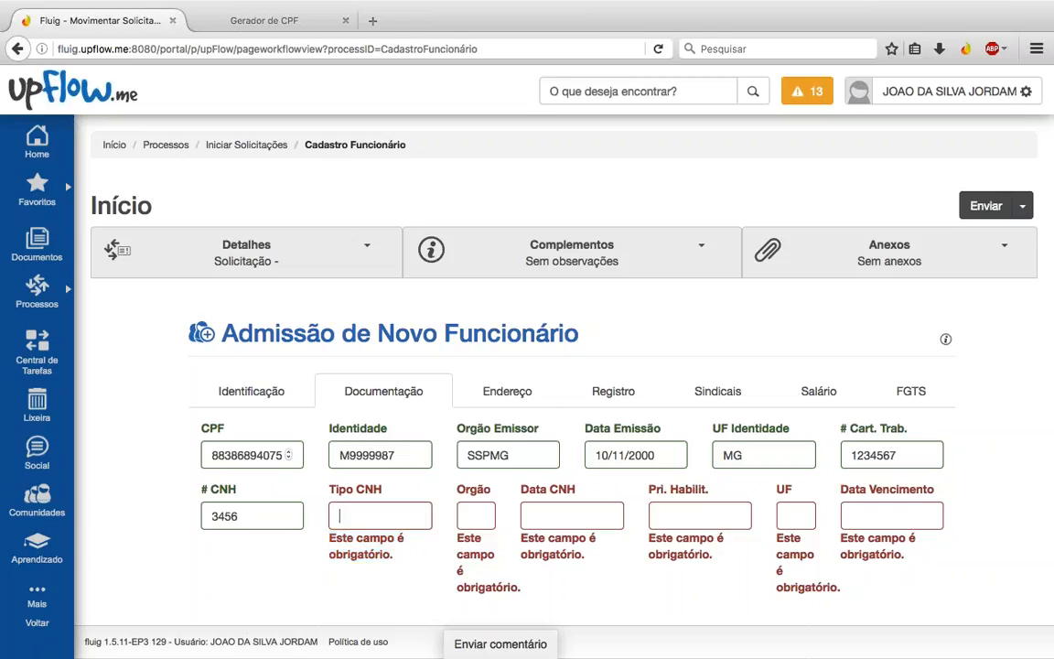
{"action": "double_click", "coordinate": [239, 516]}
{"action": "key", "text": "BackSpace"}
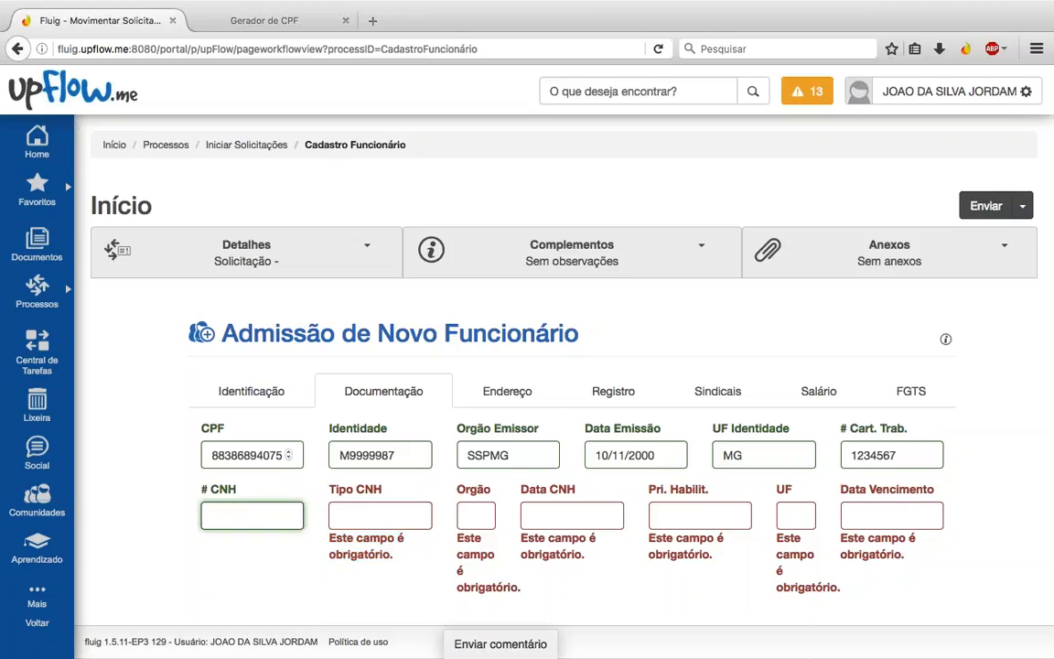
{"action": "key", "text": "Tab"}
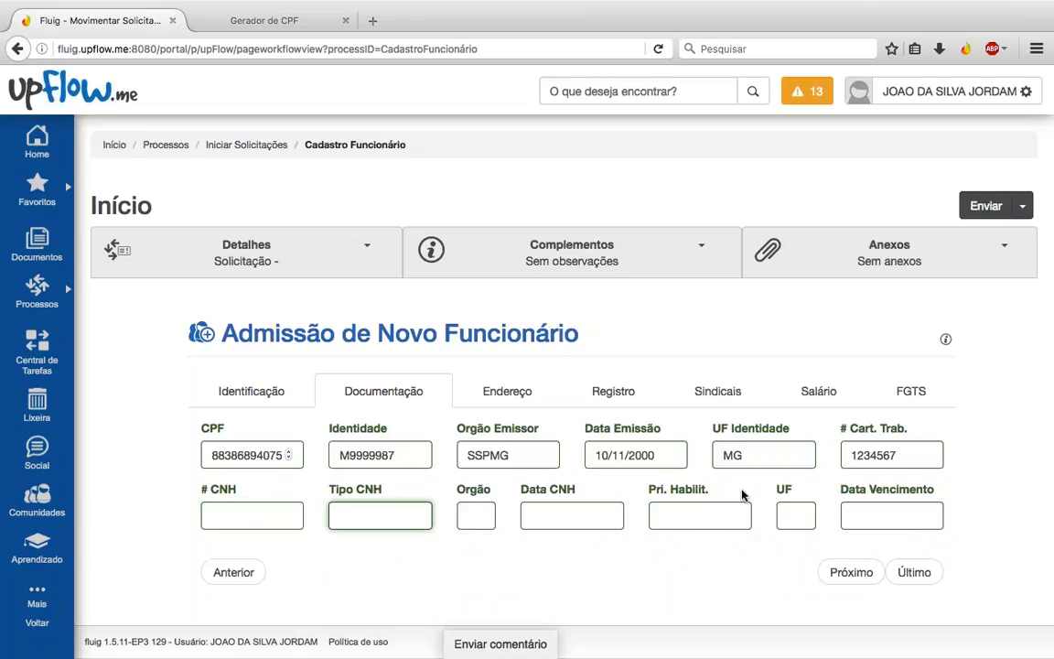
{"action": "left_click", "coordinate": [507, 391]}
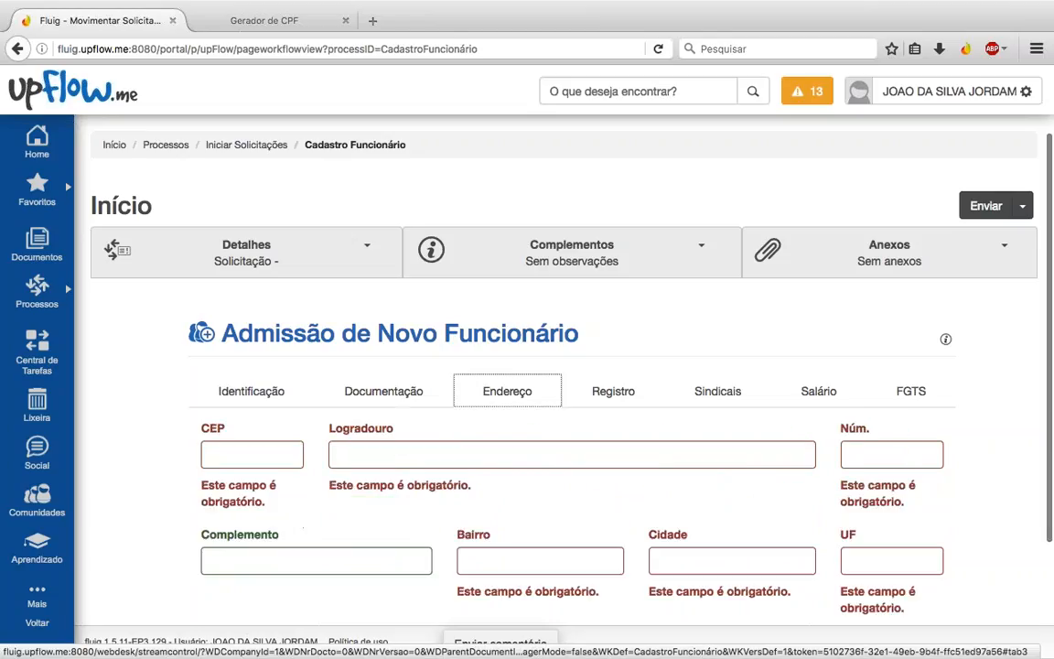
{"action": "left_click", "coordinate": [242, 451]}
{"action": "type", "text": "30"}
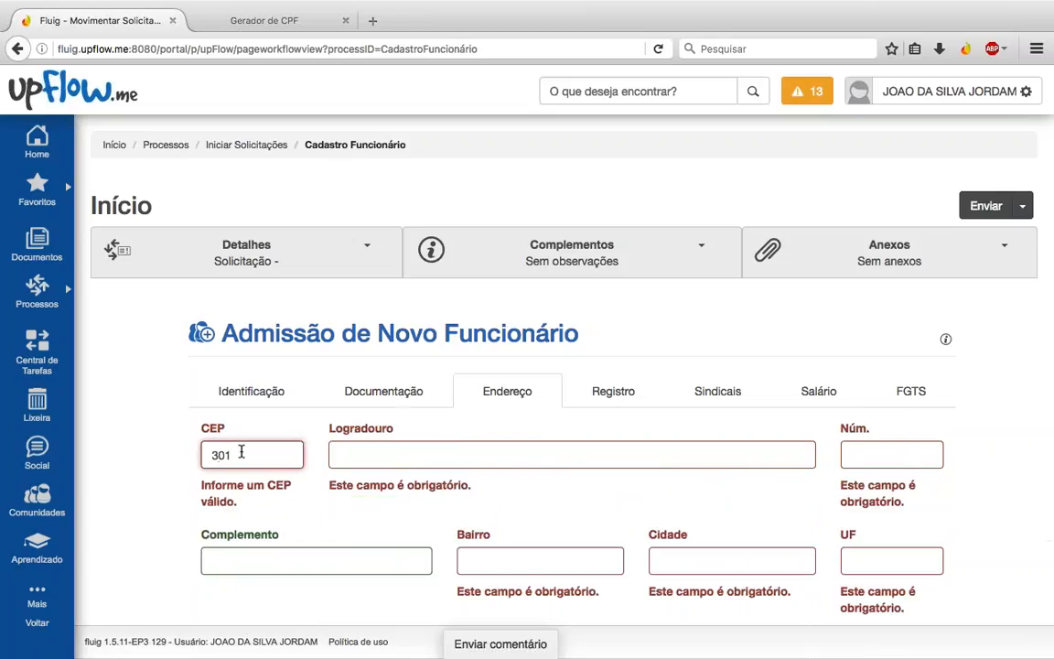
{"action": "type", "text": "575180"}
{"action": "key", "text": "Tab"}
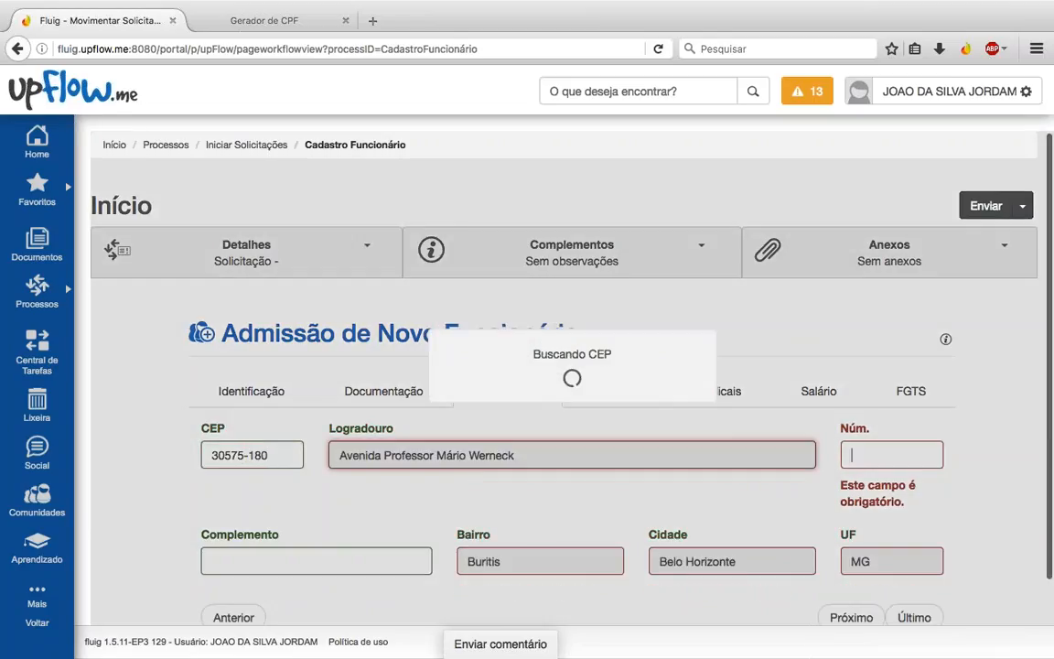
{"action": "type", "text": "2000"}
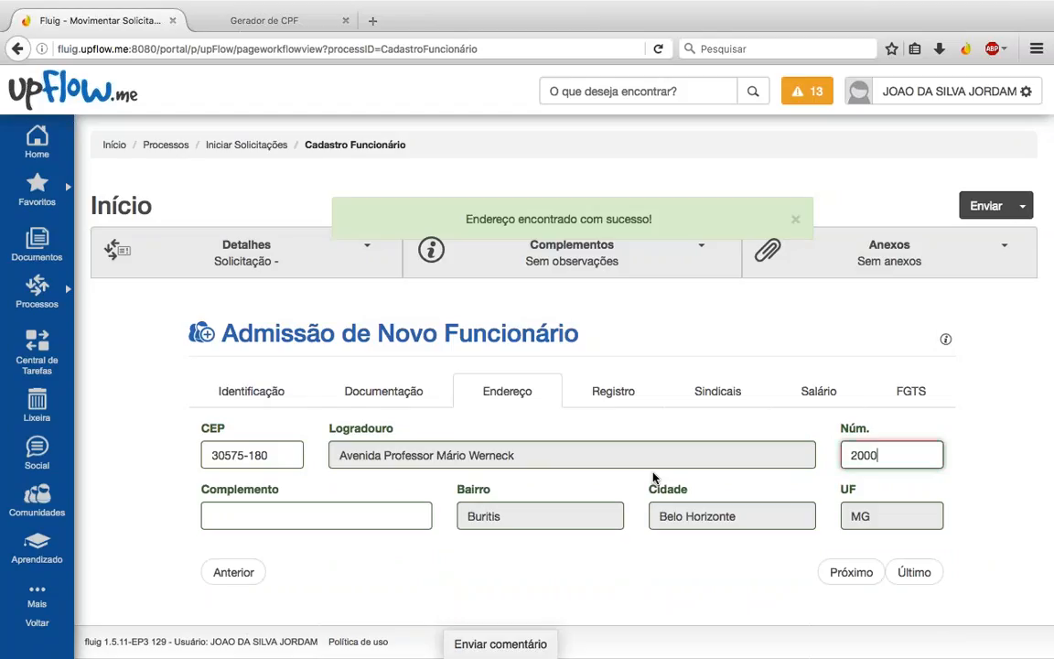
{"action": "key", "text": "Tab"}
{"action": "type", "text": "SALAR"}
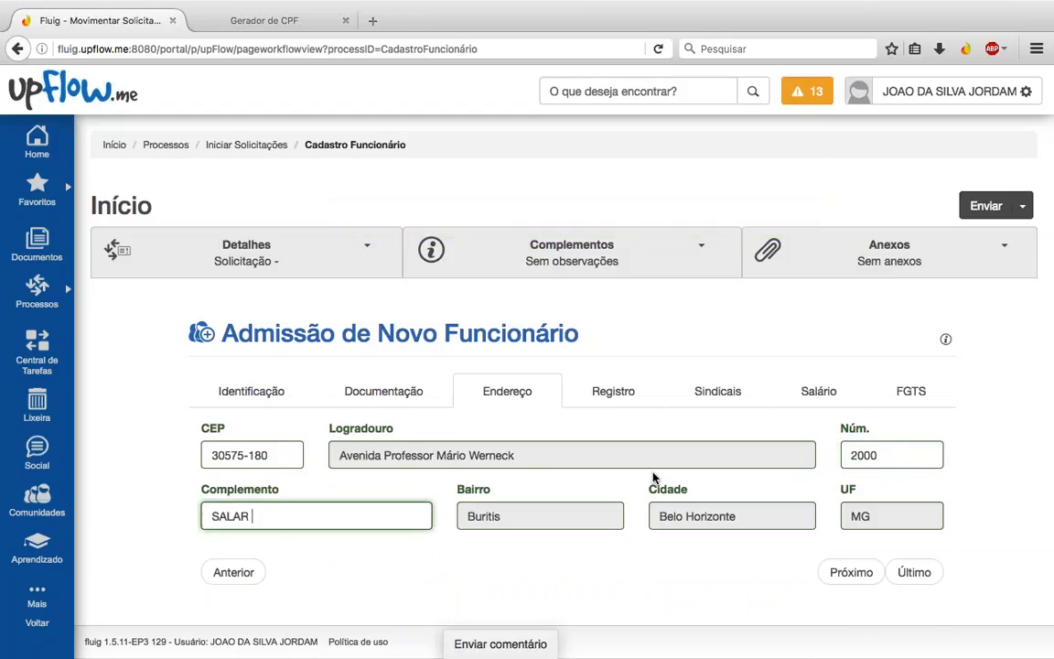
{"action": "key", "text": "BackSpace"}
{"action": "key", "text": "BackSpace"}
{"action": "type", "text": "2"}
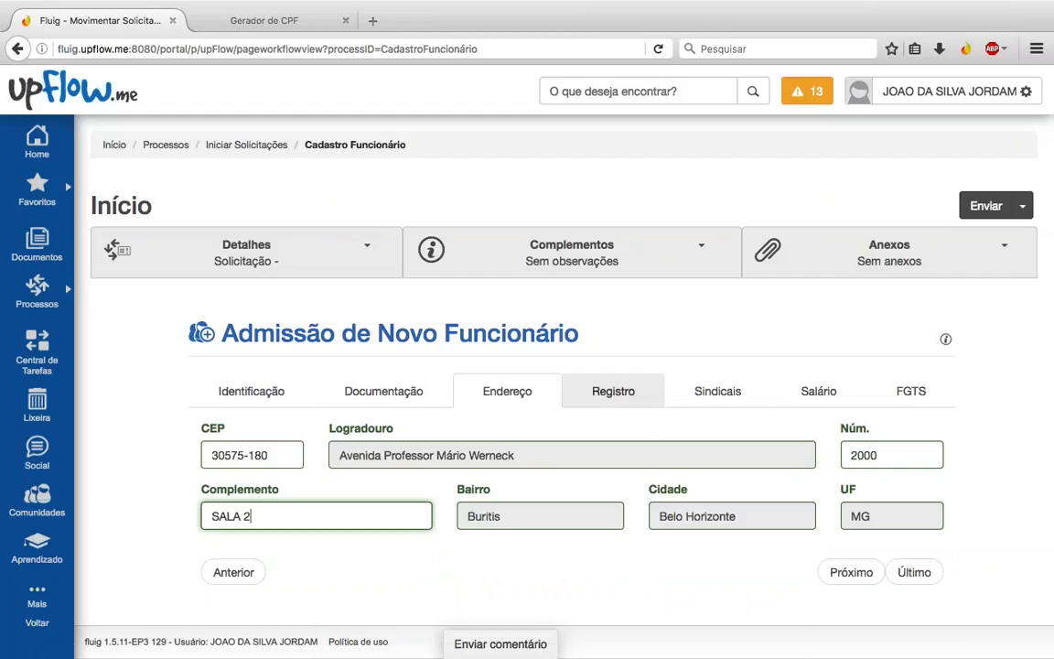
{"action": "left_click", "coordinate": [612, 389]}
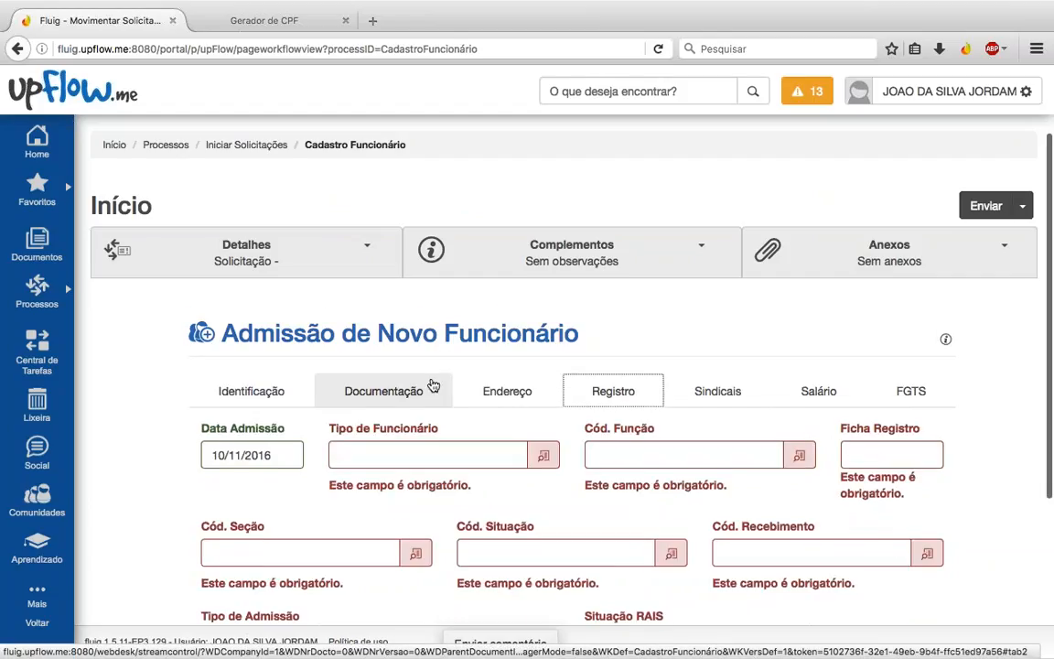
Step: Pick employee type Normal and function Gerente Técnico, and enter Ficha Registro 99999
{"action": "scroll", "coordinate": [434, 385], "scroll_direction": "down", "scroll_amount": 2}
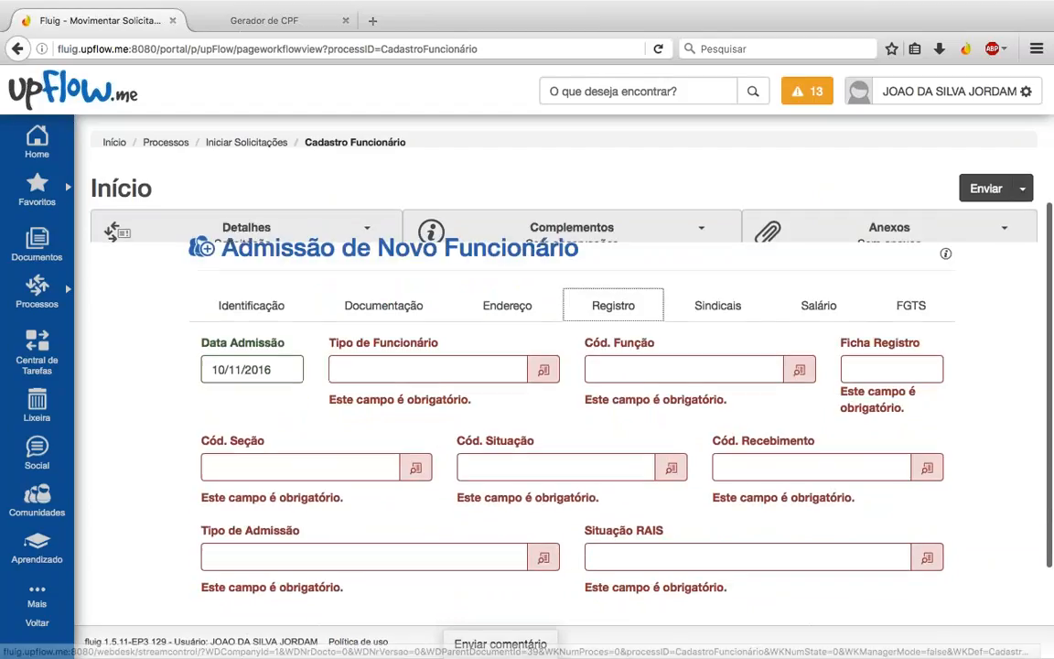
{"action": "left_click", "coordinate": [541, 371]}
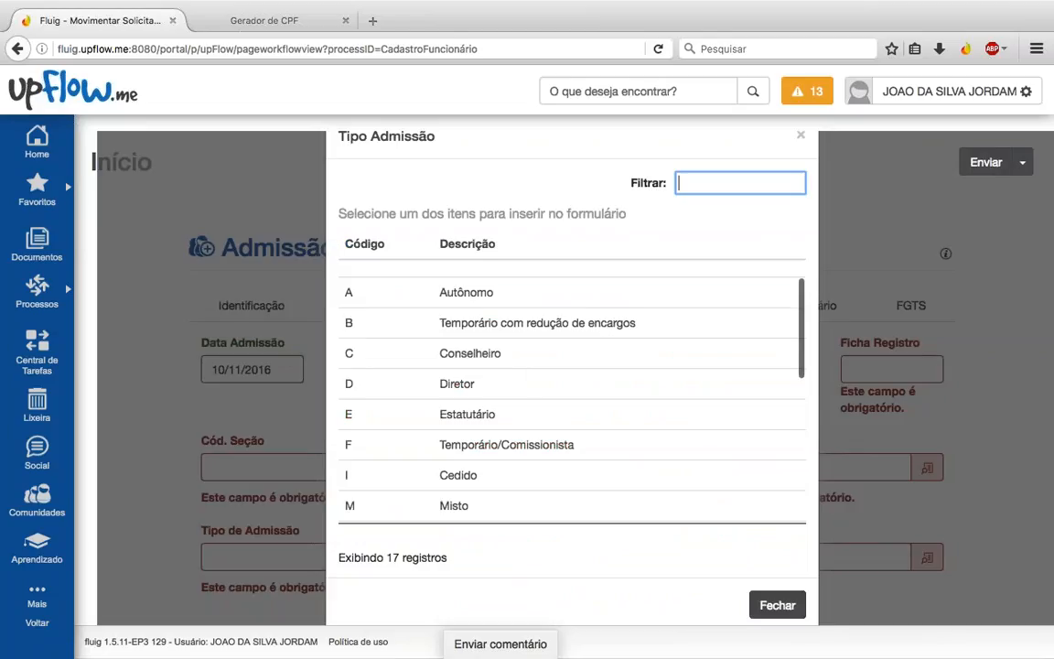
{"action": "scroll", "coordinate": [416, 458], "scroll_direction": "down", "scroll_amount": 3}
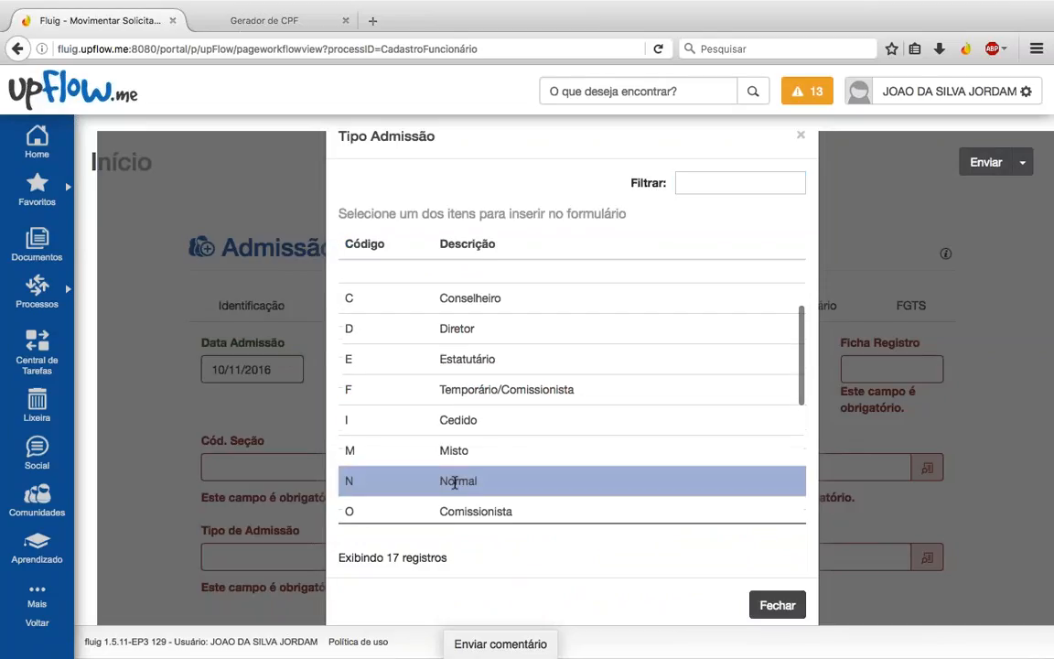
{"action": "left_click", "coordinate": [416, 482]}
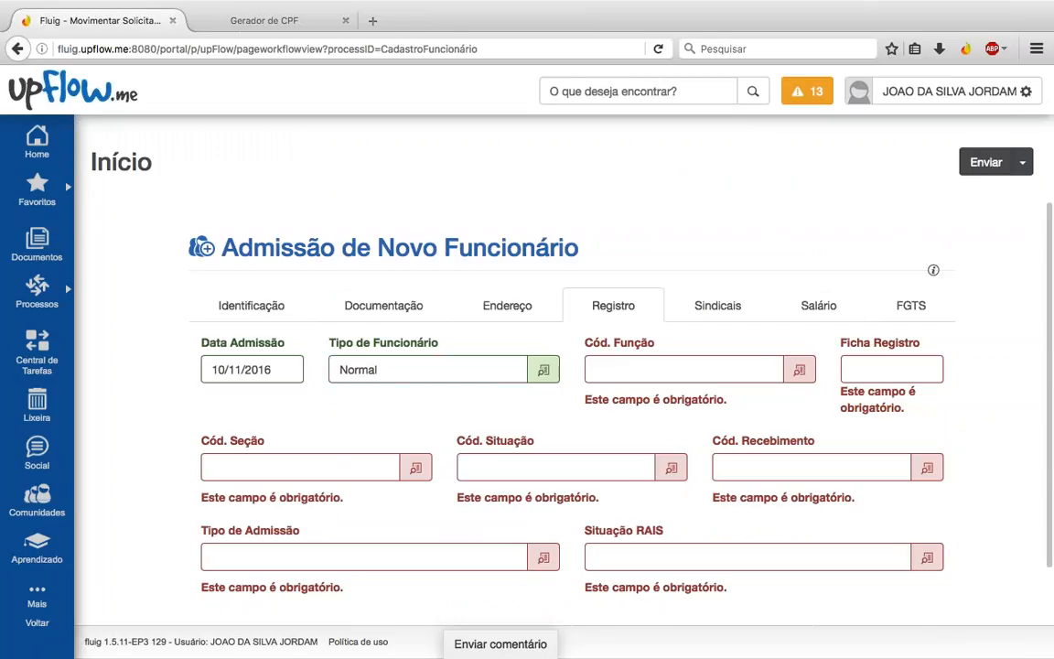
{"action": "left_click", "coordinate": [798, 370]}
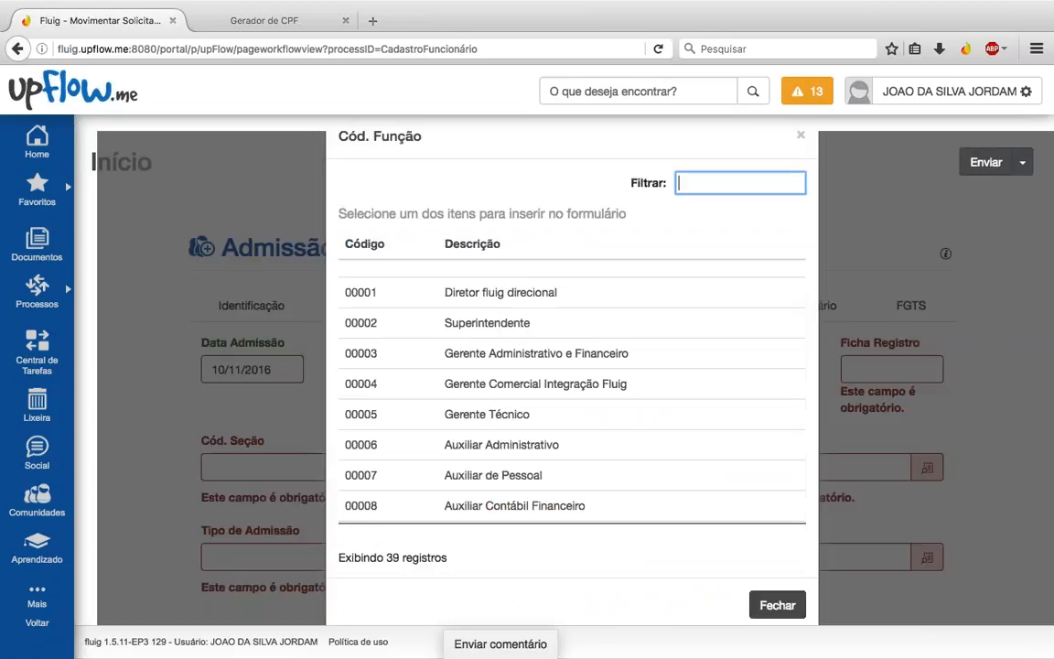
{"action": "left_click", "coordinate": [489, 413]}
{"action": "left_click", "coordinate": [894, 370]}
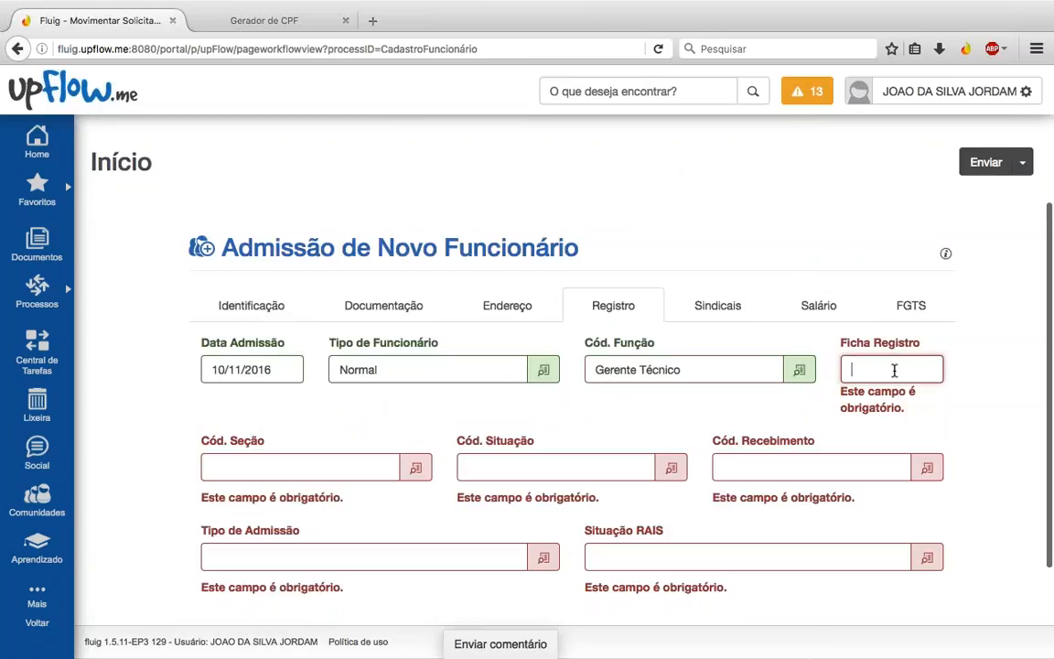
{"action": "type", "text": "99999"}
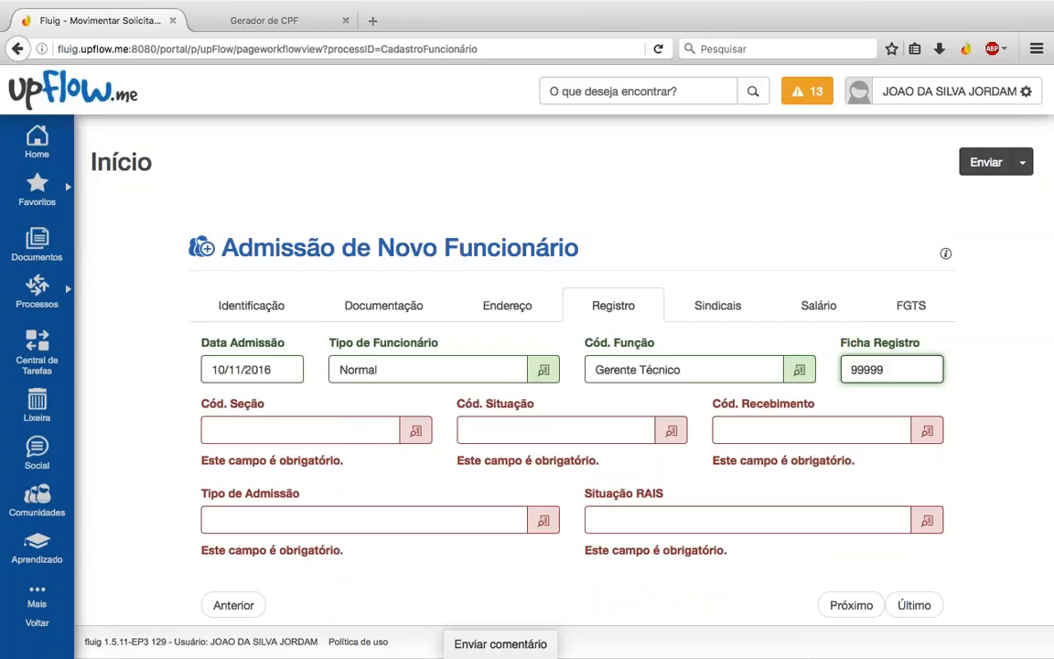
{"action": "key", "text": "Tab"}
Step: Set Seção to DST - Depto Suporte Técnico, Situação Ativo and Recebimento Mensalista
{"action": "left_click", "coordinate": [415, 430]}
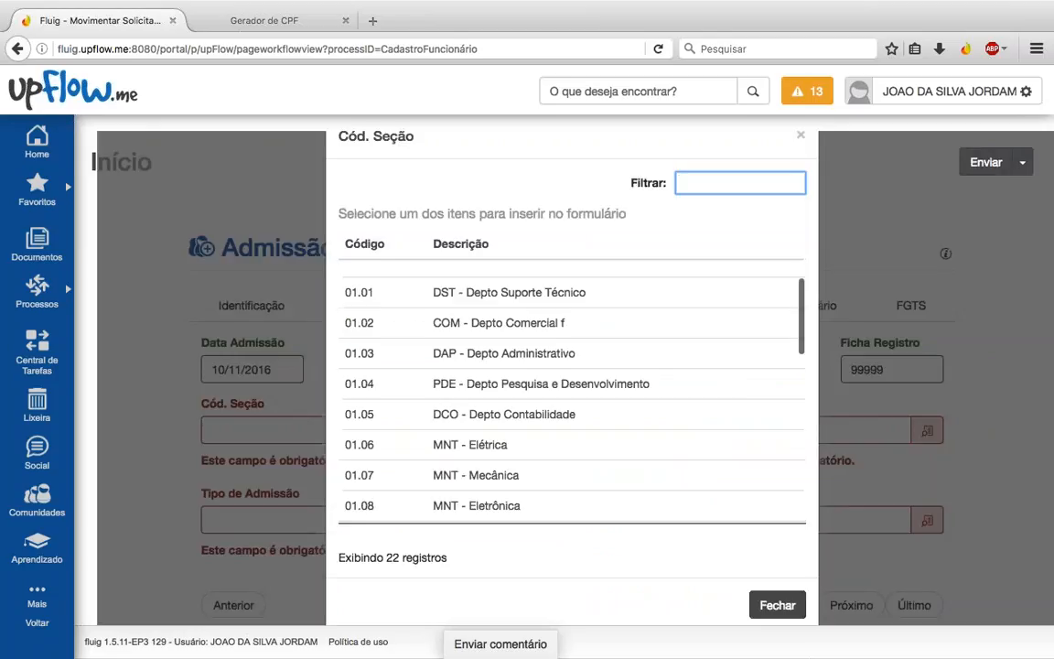
{"action": "left_click", "coordinate": [509, 293]}
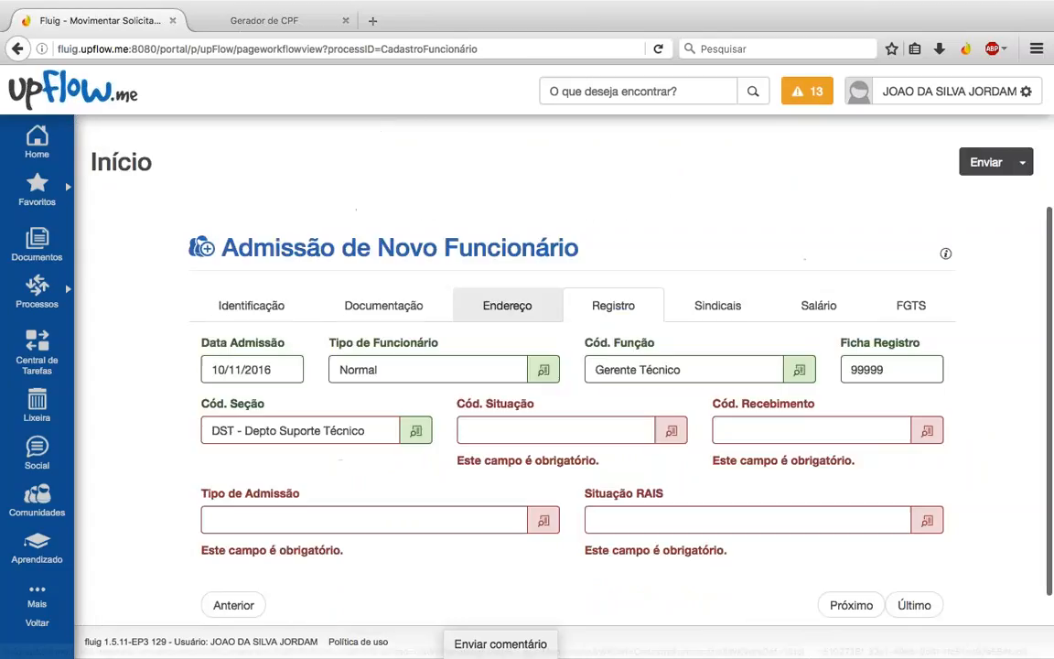
{"action": "left_click", "coordinate": [670, 430]}
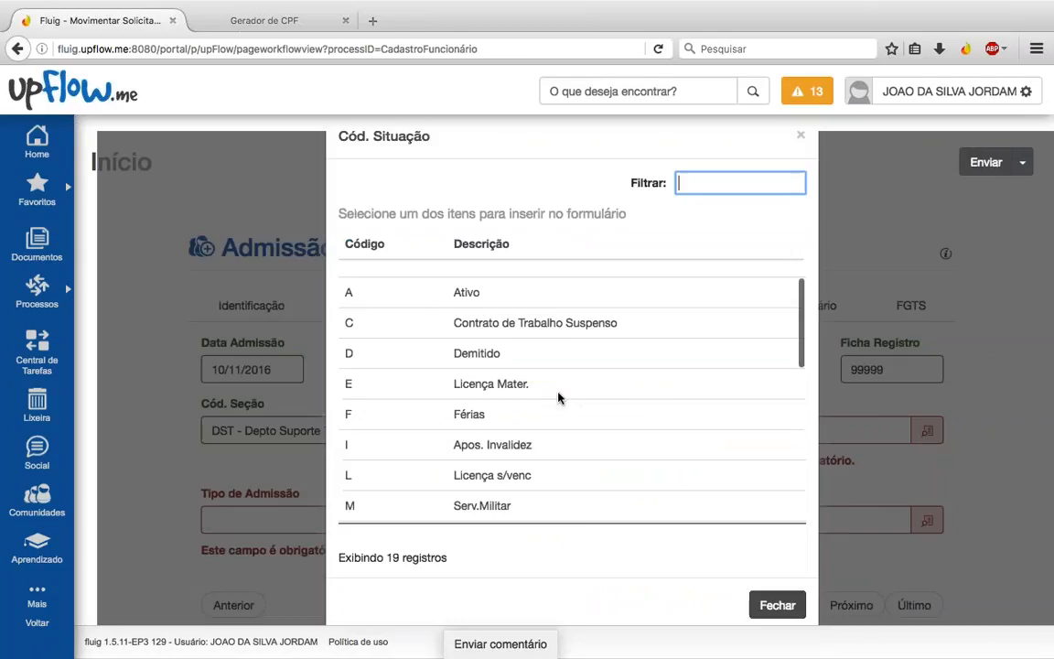
{"action": "double_click", "coordinate": [465, 292]}
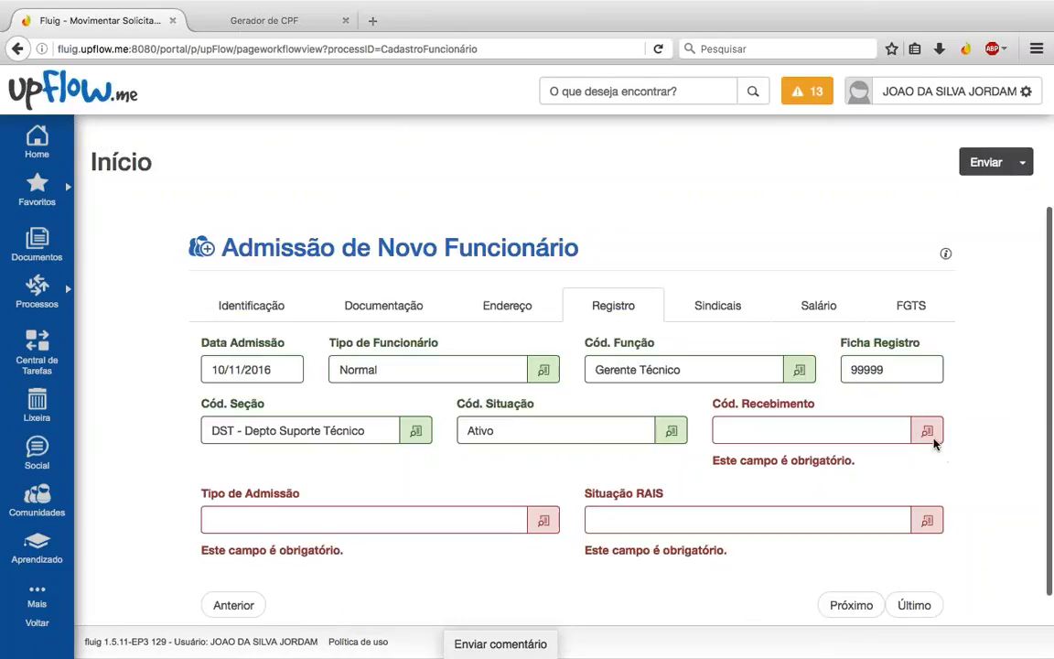
{"action": "left_click", "coordinate": [927, 429]}
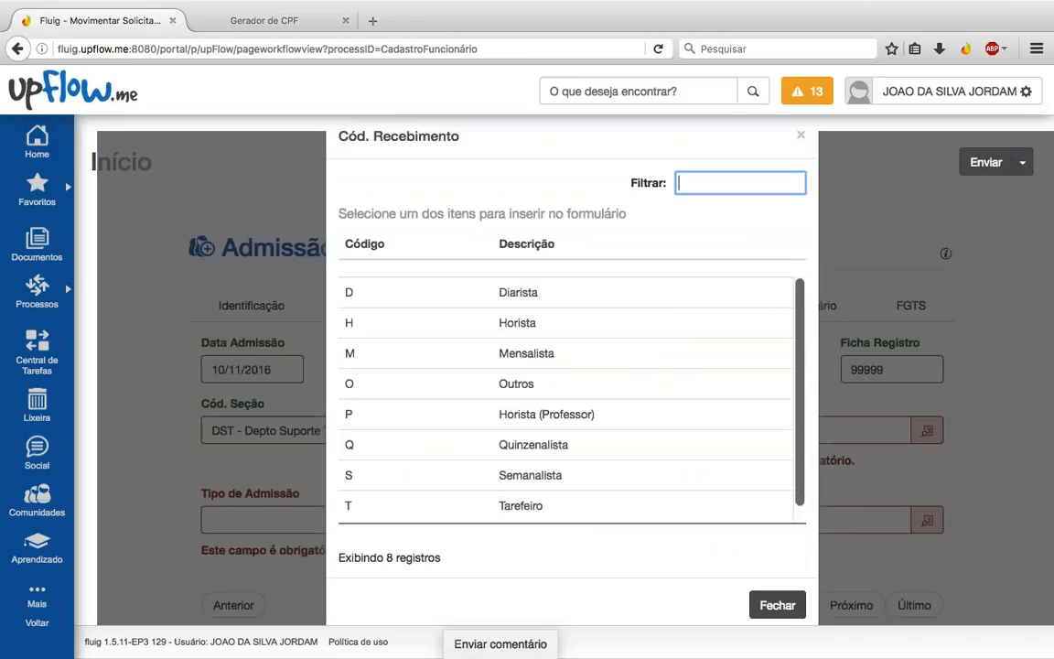
{"action": "double_click", "coordinate": [458, 353]}
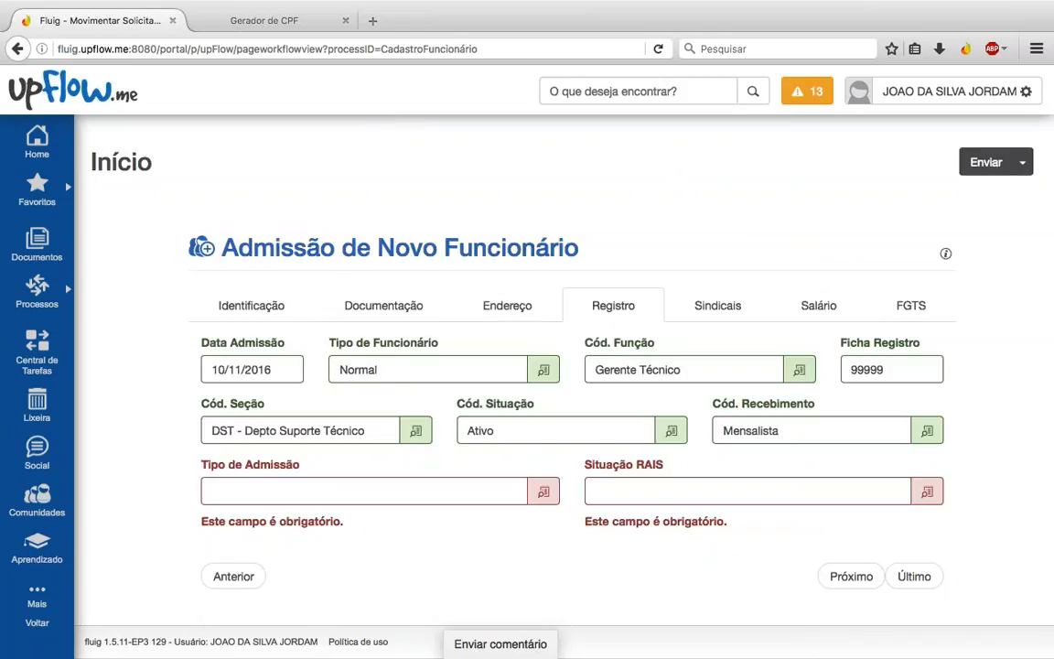
Step: Set Tipo de Admissão to 1o. emprego and Situação RAIS to Ativ. normal c/ remun
{"action": "left_click", "coordinate": [542, 491]}
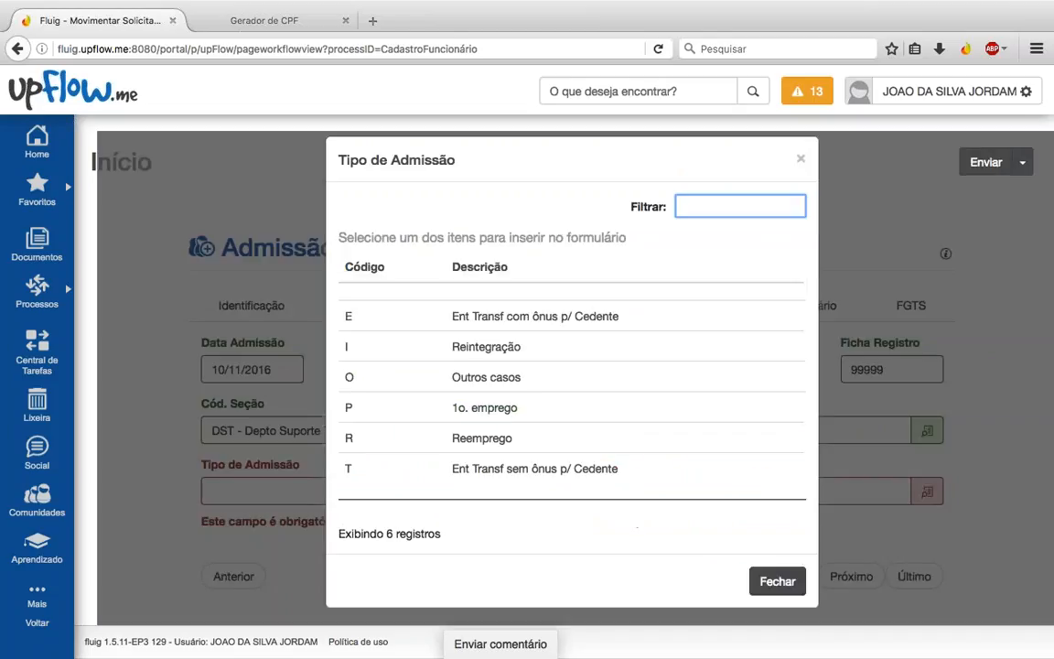
{"action": "left_click", "coordinate": [478, 407]}
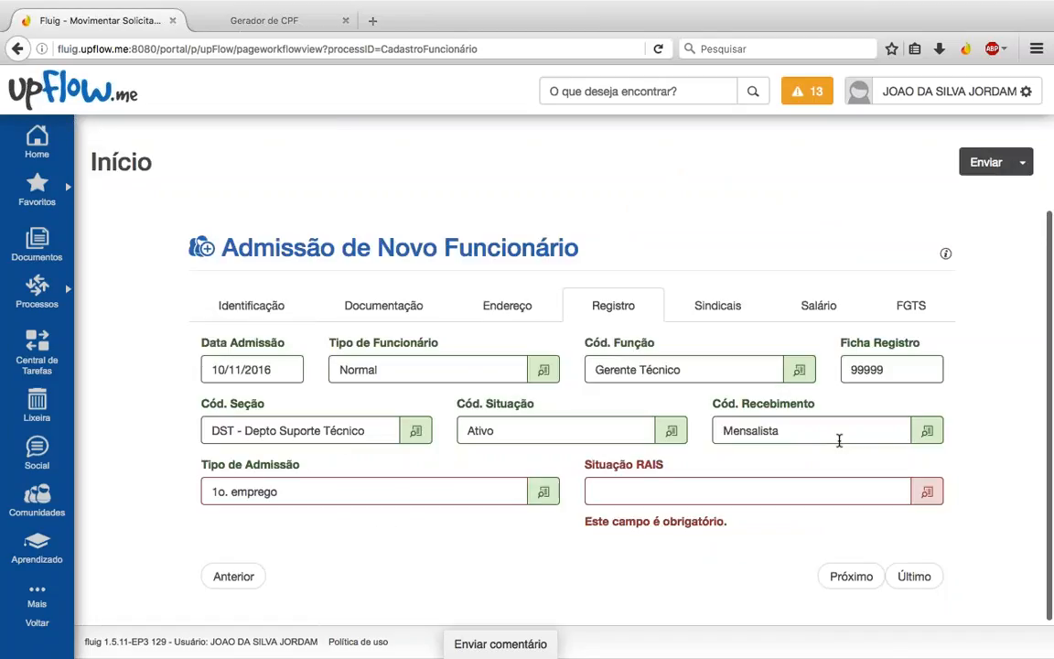
{"action": "left_click", "coordinate": [926, 491]}
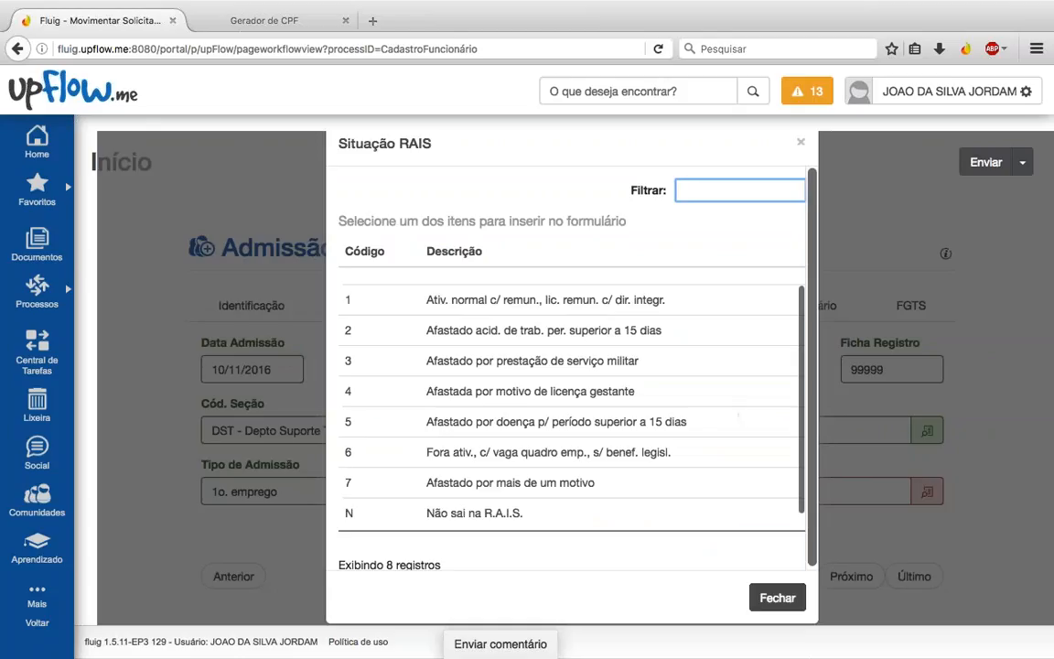
{"action": "double_click", "coordinate": [469, 300]}
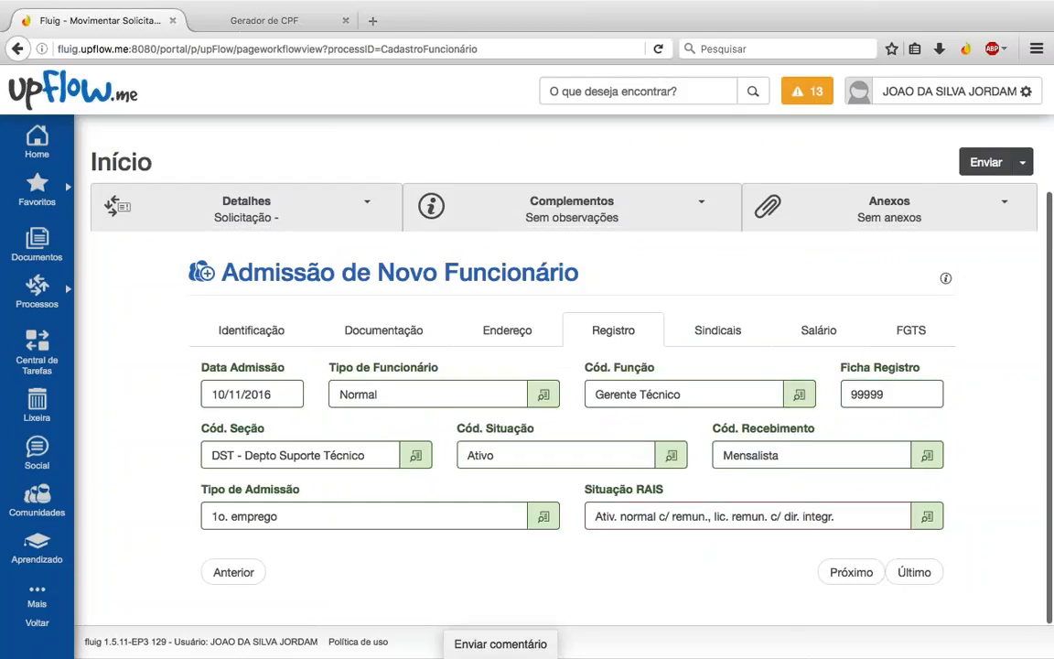
{"action": "left_click", "coordinate": [271, 337]}
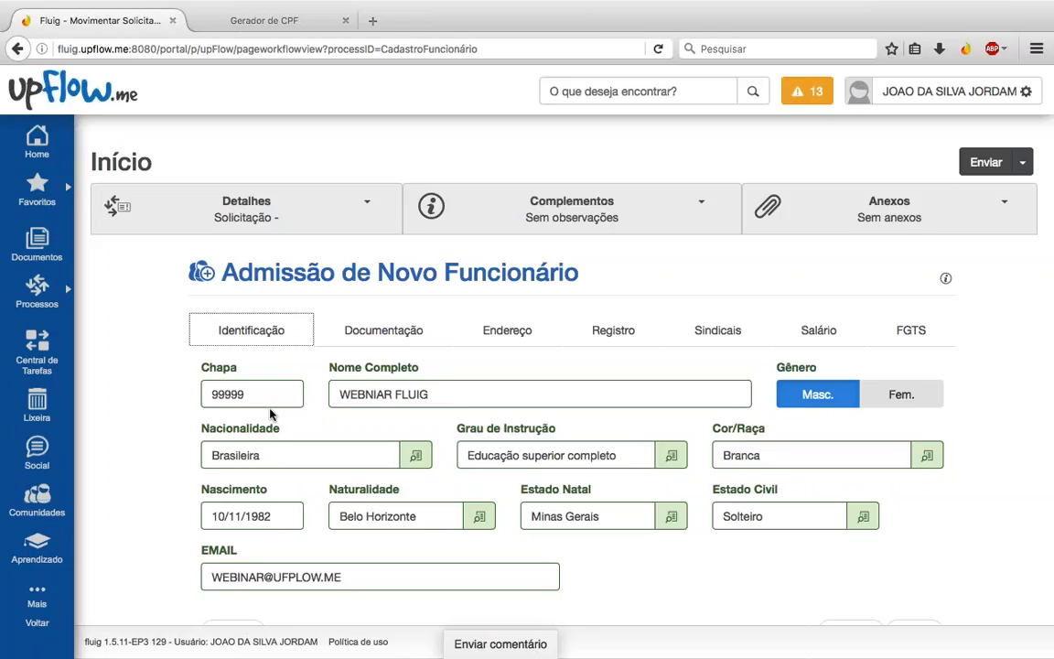
{"action": "left_click", "coordinate": [613, 337]}
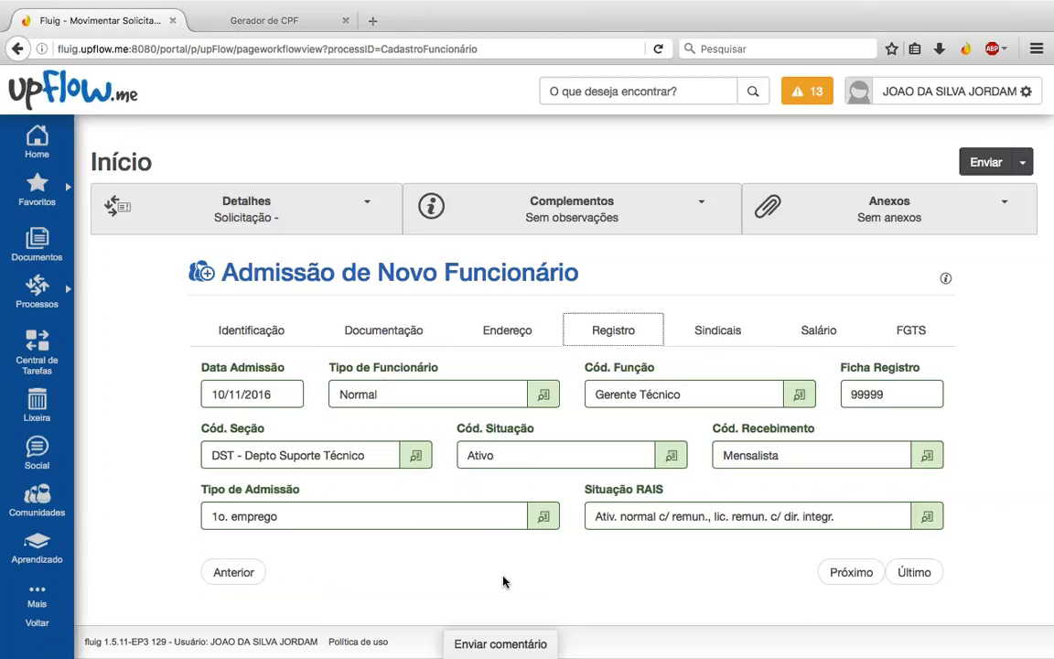
{"action": "left_click", "coordinate": [543, 393]}
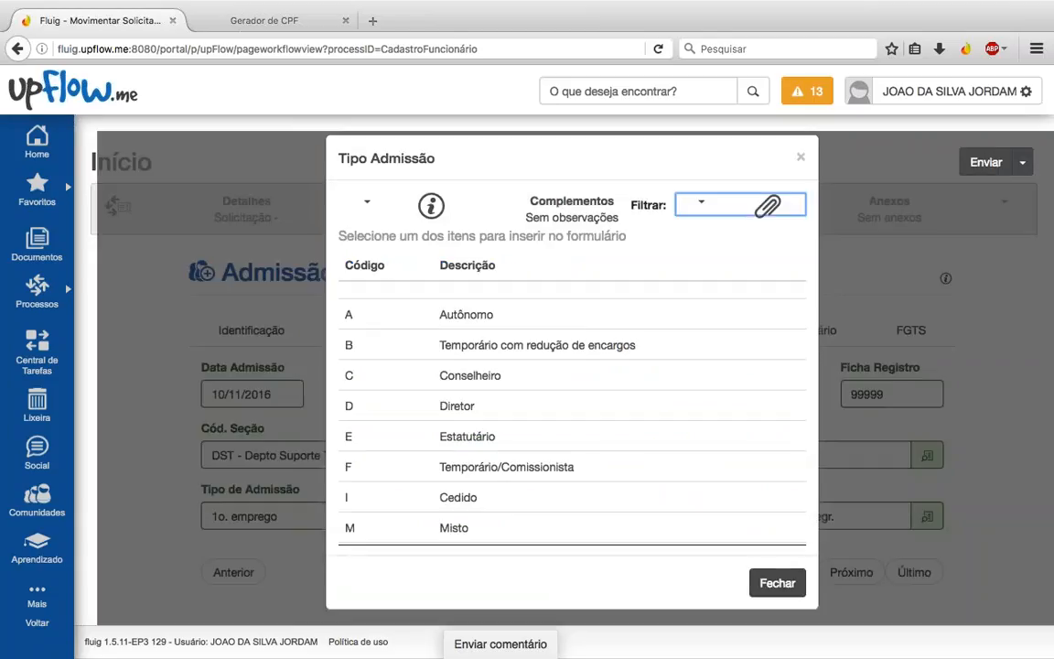
{"action": "scroll", "coordinate": [544, 394], "scroll_direction": "down", "scroll_amount": 5}
{"action": "scroll", "coordinate": [458, 422], "scroll_direction": "down", "scroll_amount": 3}
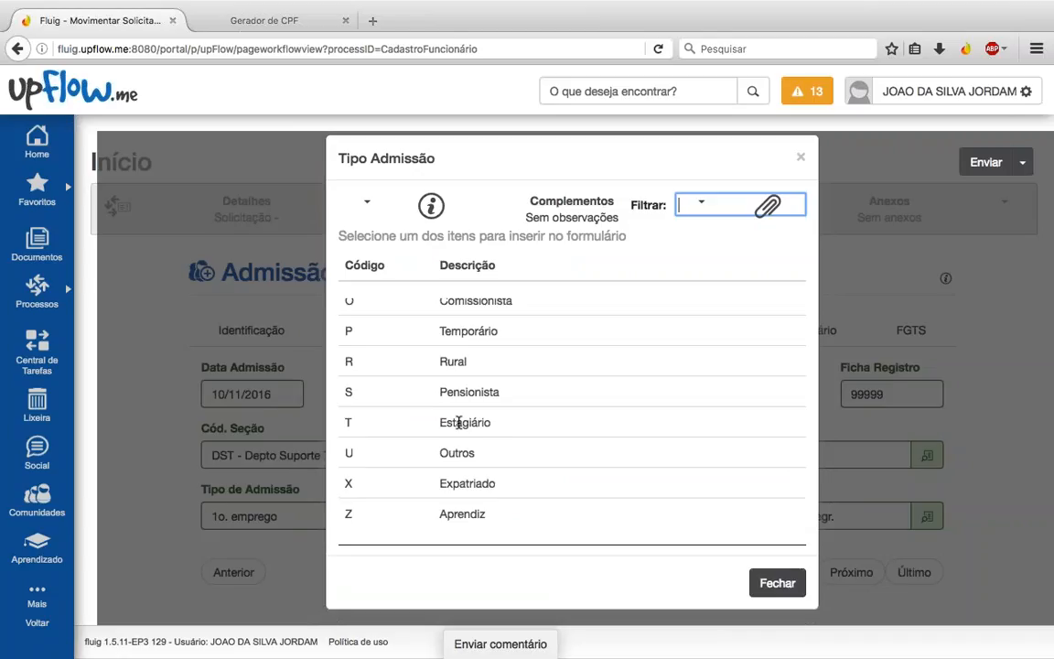
{"action": "left_click", "coordinate": [459, 422]}
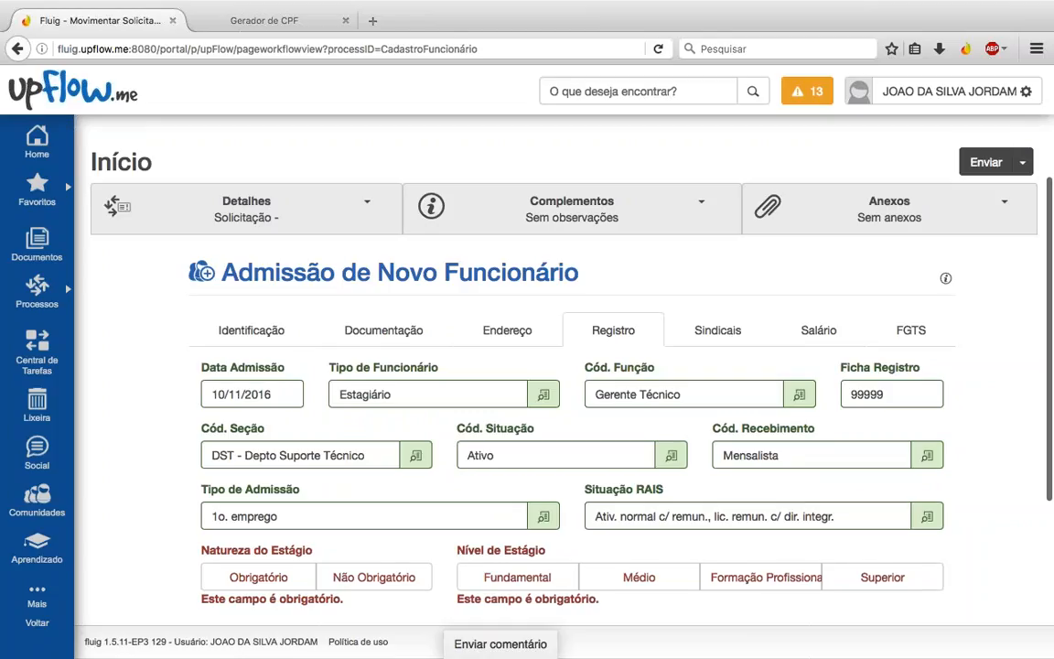
{"action": "scroll", "coordinate": [572, 416], "scroll_direction": "down", "scroll_amount": 1}
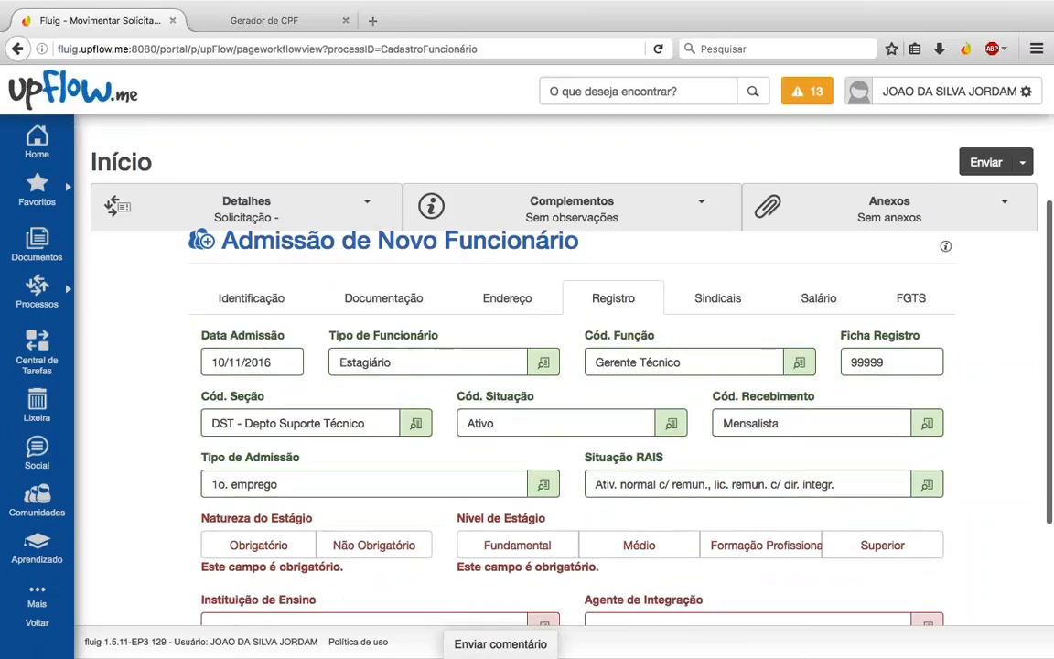
{"action": "scroll", "coordinate": [572, 417], "scroll_direction": "down", "scroll_amount": 2}
{"action": "scroll", "coordinate": [374, 412], "scroll_direction": "down", "scroll_amount": 2}
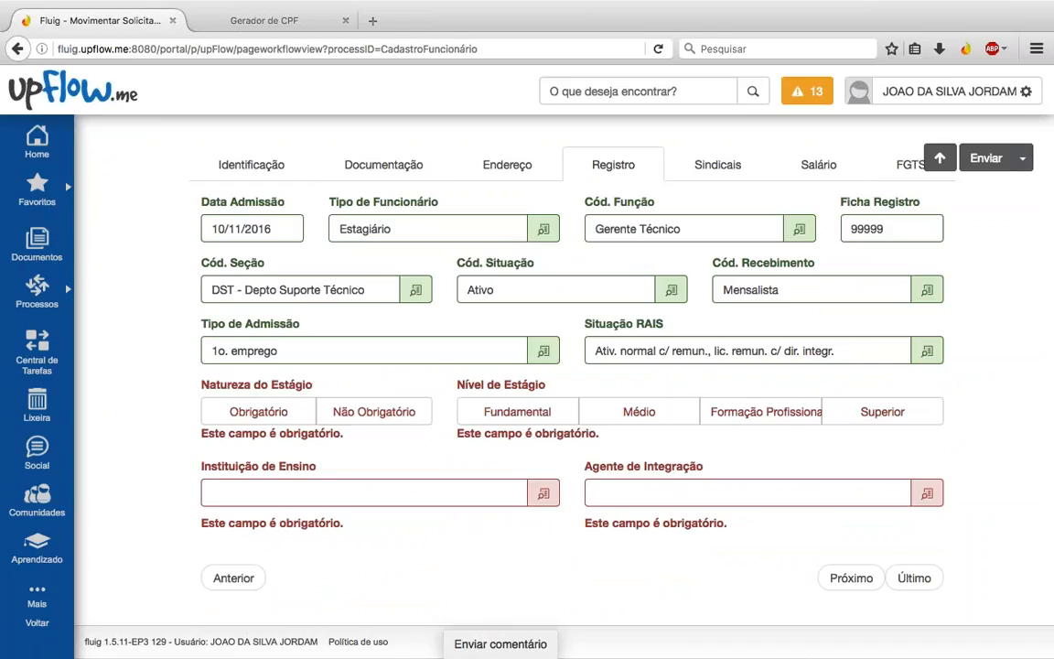
{"action": "scroll", "coordinate": [564, 369], "scroll_direction": "up", "scroll_amount": 1}
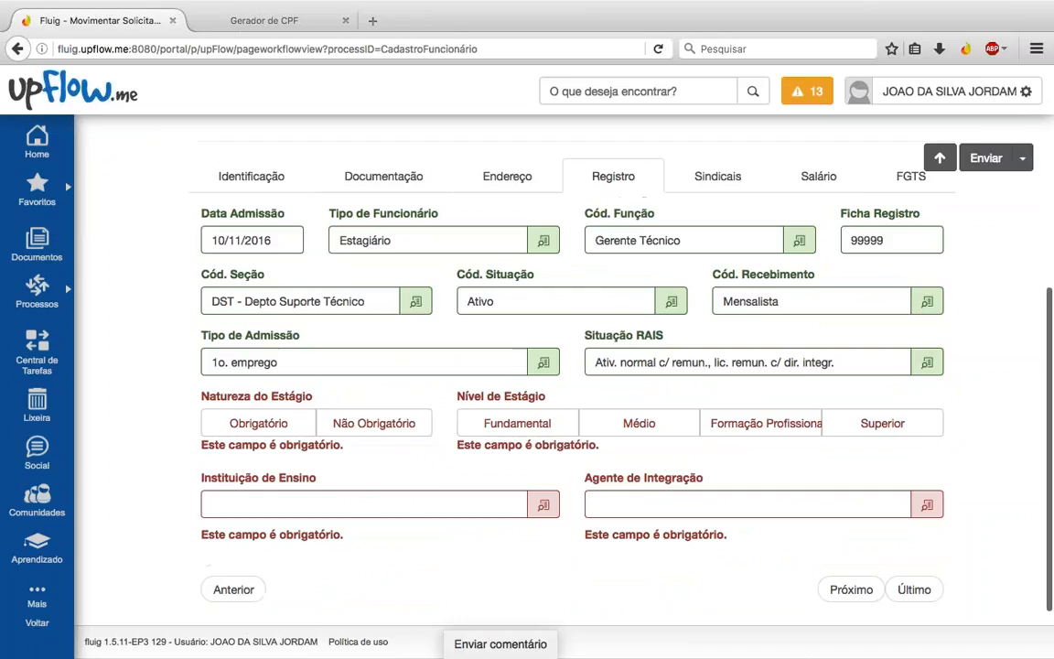
{"action": "scroll", "coordinate": [563, 369], "scroll_direction": "up", "scroll_amount": 1}
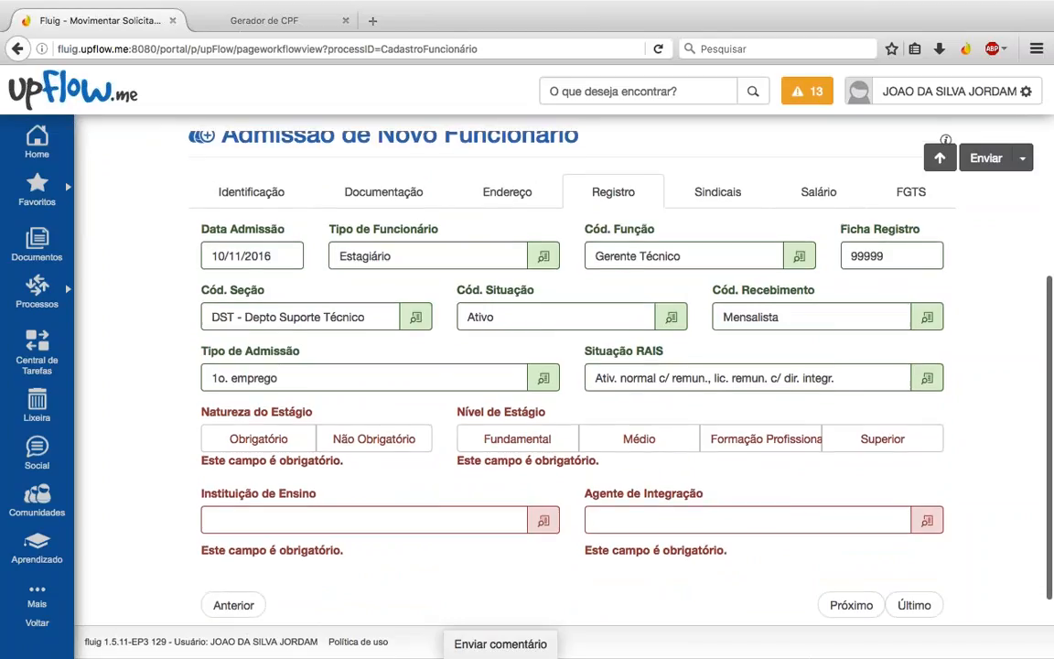
{"action": "scroll", "coordinate": [564, 369], "scroll_direction": "up", "scroll_amount": 2}
{"action": "left_click", "coordinate": [543, 413]}
{"action": "scroll", "coordinate": [499, 440], "scroll_direction": "down", "scroll_amount": 3}
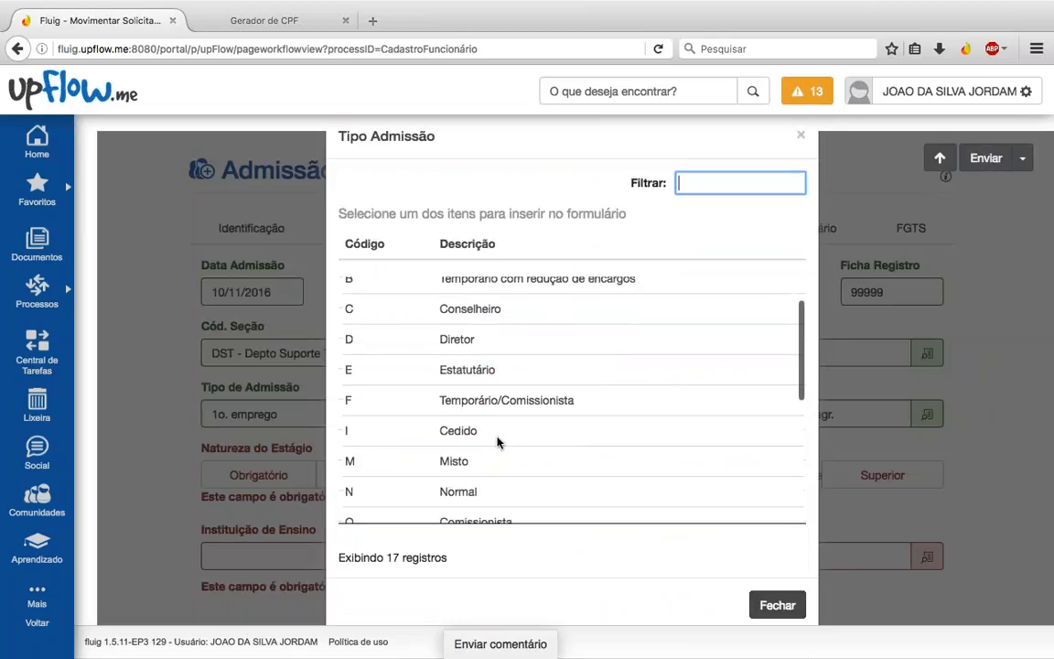
{"action": "left_click", "coordinate": [457, 456]}
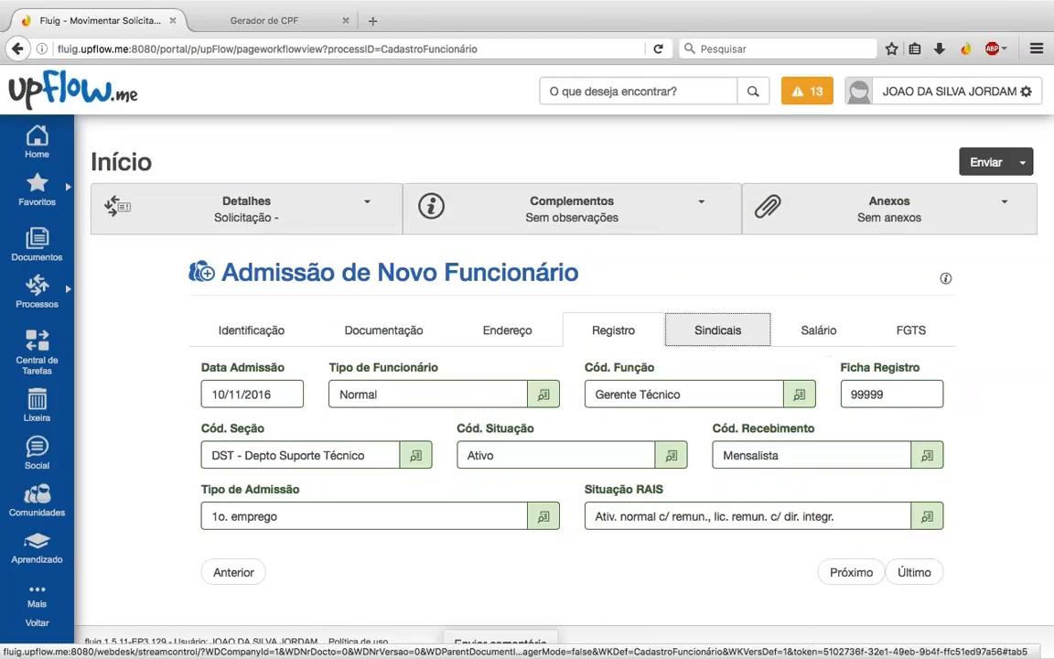
Step: On the Sindicais tab, choose union SINDADOS with contribution NÃO DESCONTOU
{"action": "left_click", "coordinate": [717, 331]}
{"action": "left_click", "coordinate": [479, 455]}
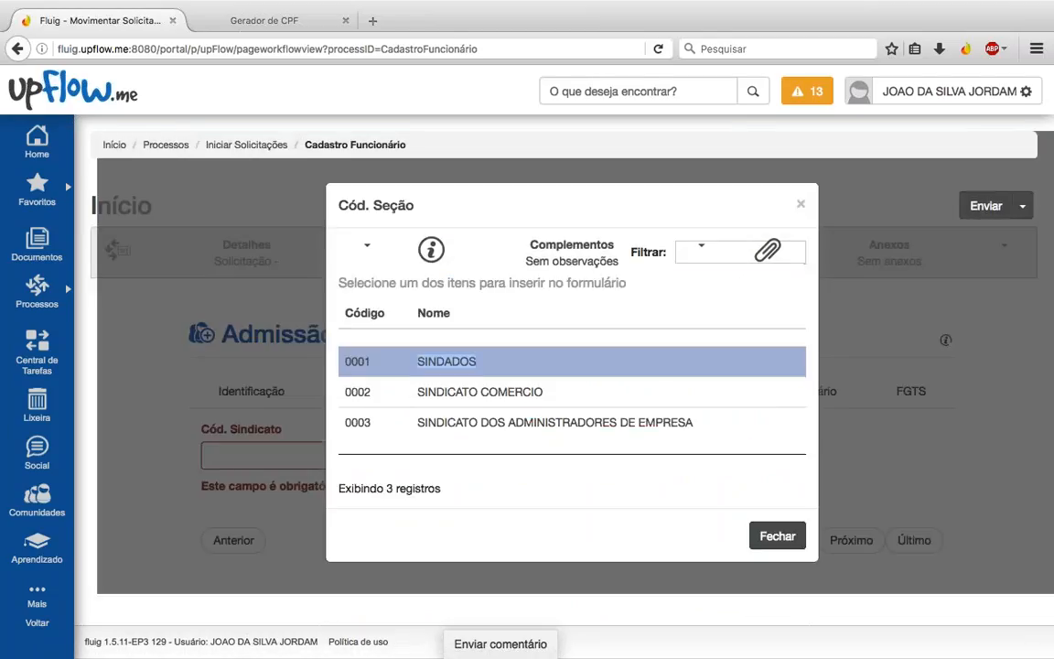
{"action": "left_click", "coordinate": [447, 360]}
{"action": "left_click", "coordinate": [722, 462]}
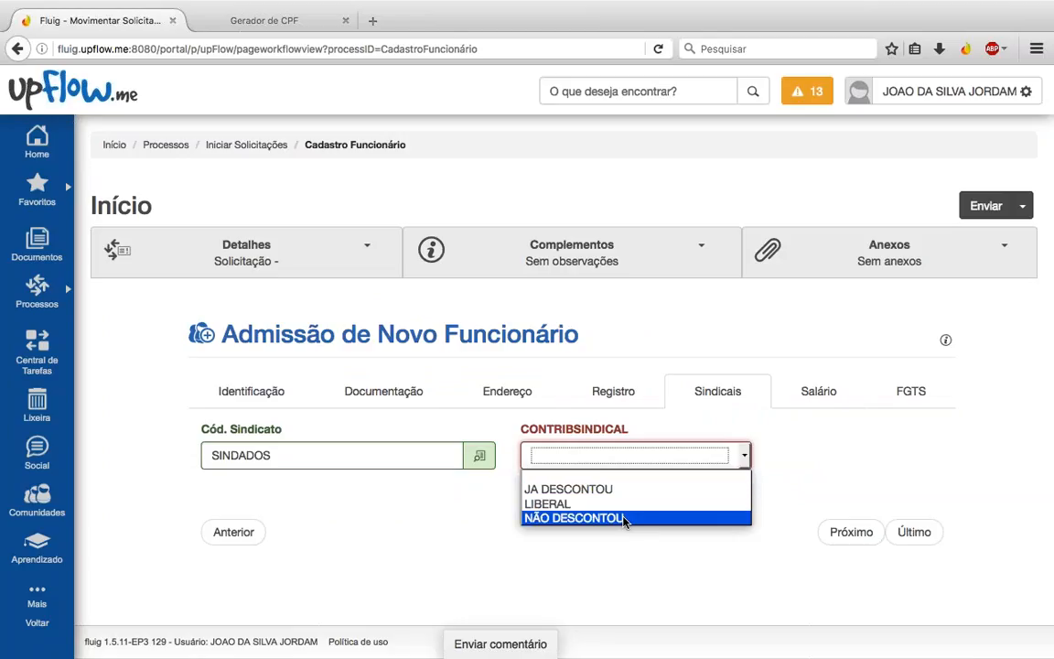
{"action": "left_click", "coordinate": [586, 518]}
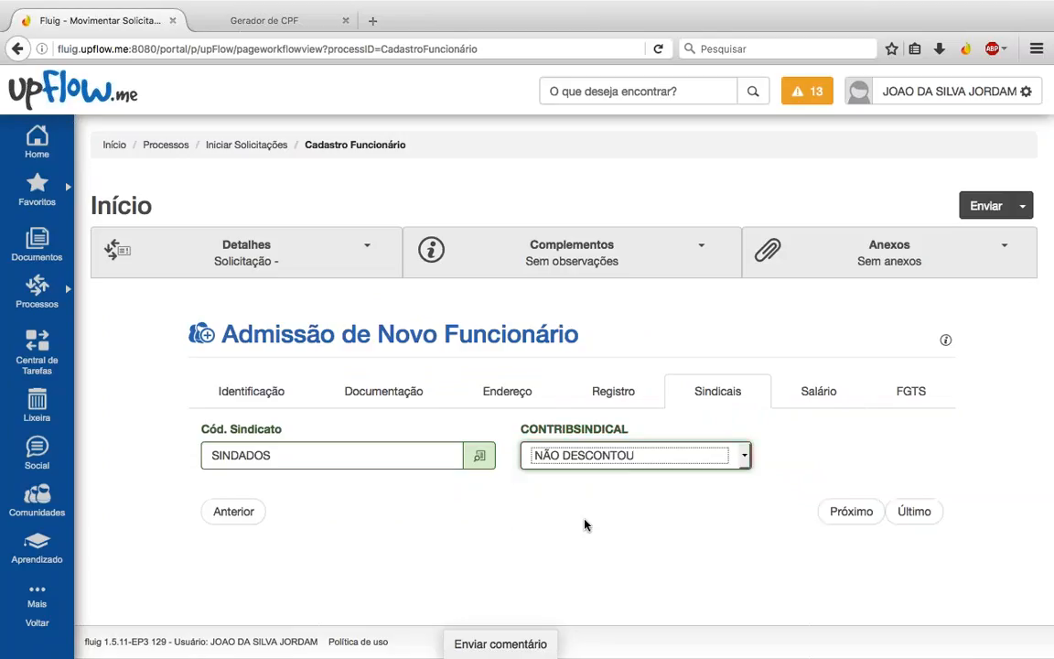
Step: Enter salary 5000 and monthly hours 220 on the Salário tab
{"action": "left_click", "coordinate": [807, 391]}
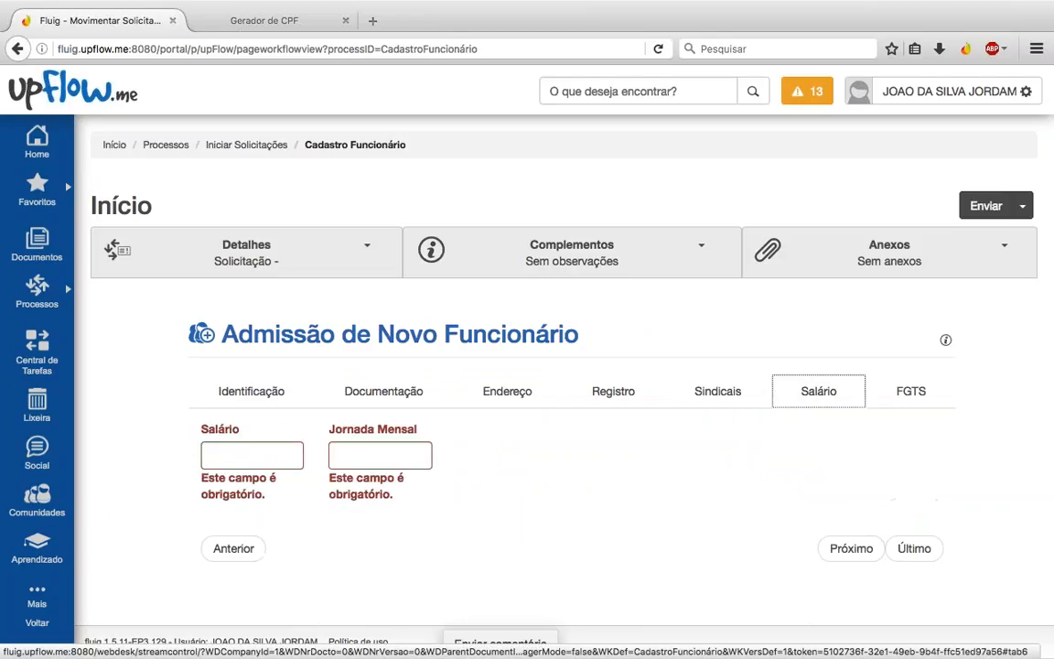
{"action": "left_click", "coordinate": [211, 458]}
{"action": "type", "text": "5000"}
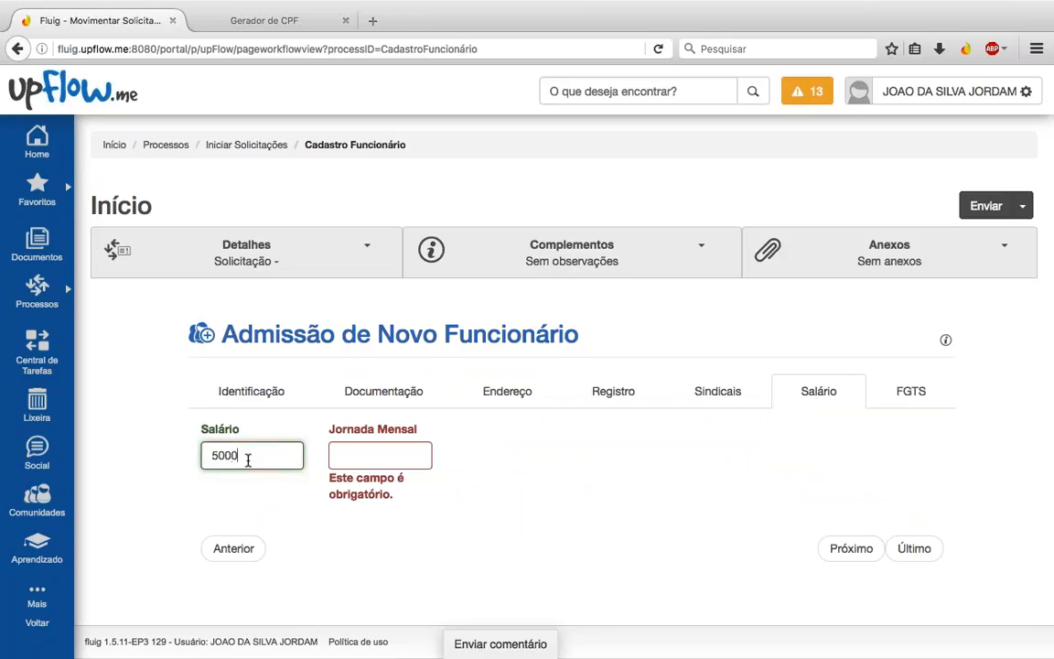
{"action": "key", "text": "Tab"}
{"action": "type", "text": "220"}
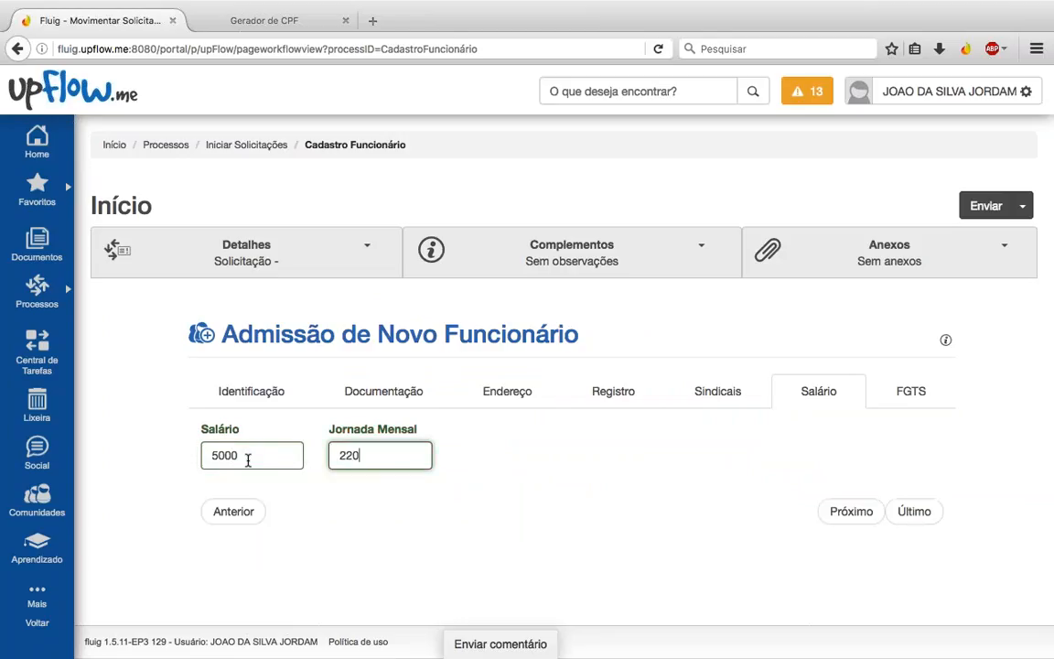
{"action": "left_click", "coordinate": [247, 457]}
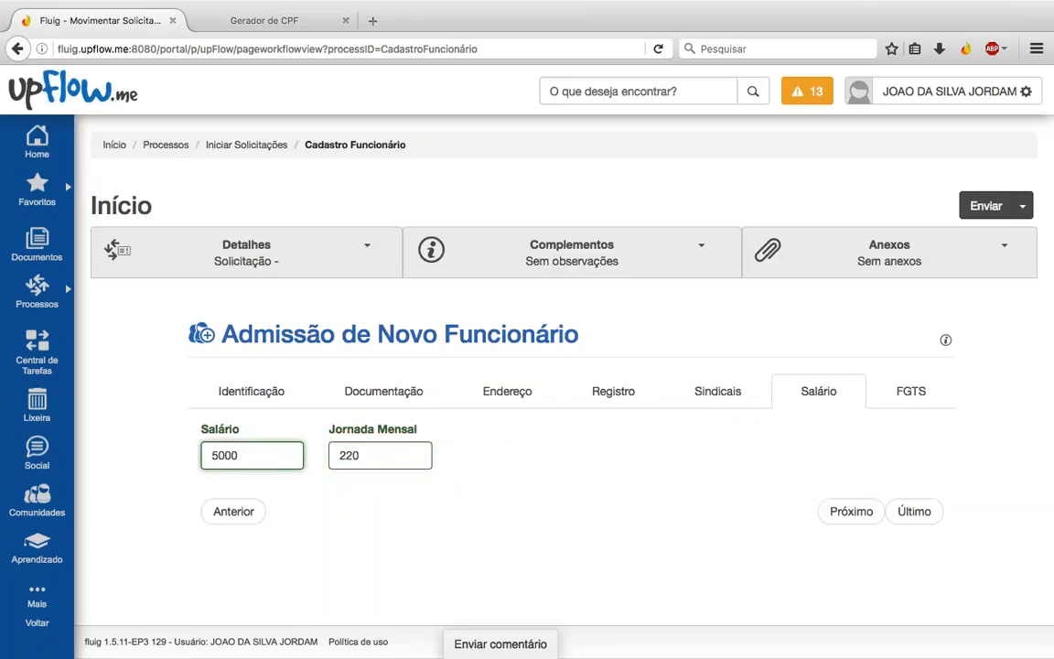
{"action": "left_click", "coordinate": [403, 455]}
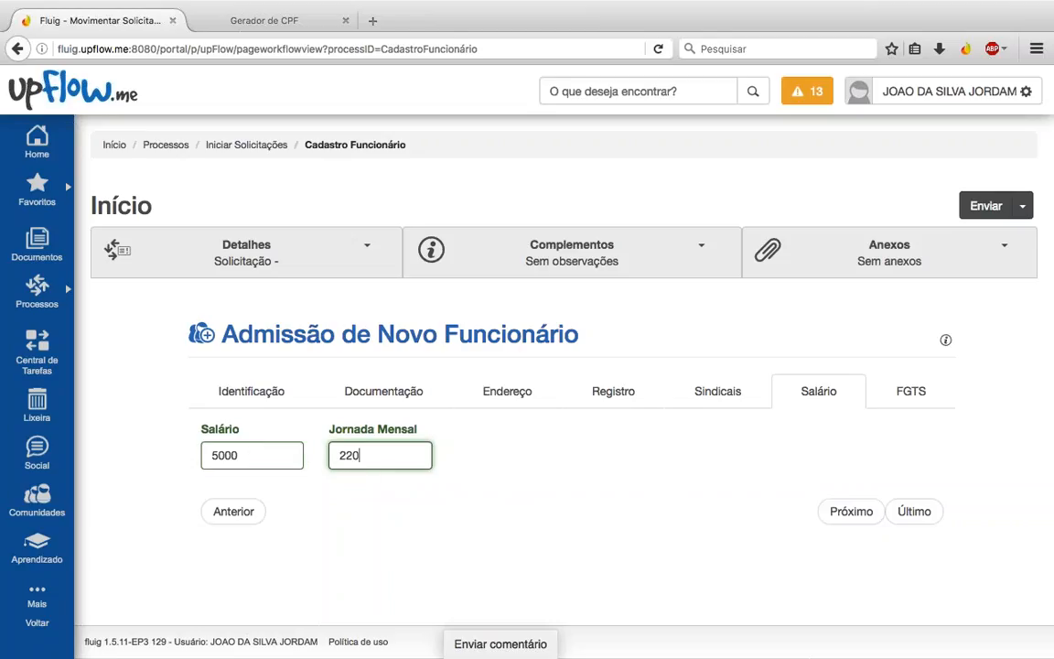
Step: Choose OPTANTE as the FGTS situation, submit admission request 86 and close the success dialog
{"action": "left_click", "coordinate": [901, 394]}
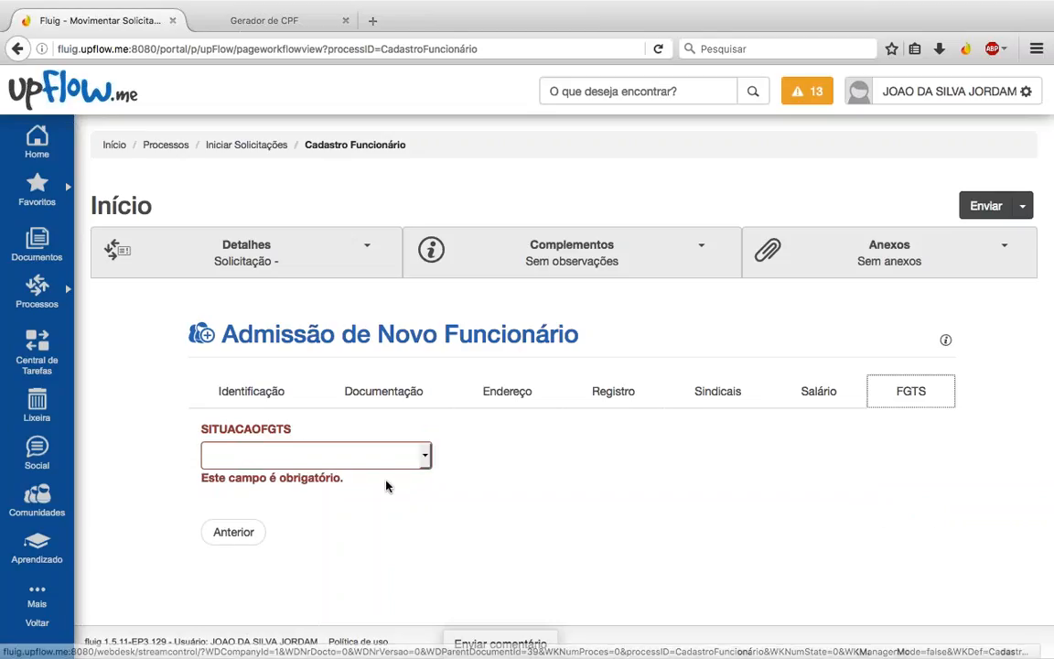
{"action": "left_click", "coordinate": [365, 455]}
{"action": "left_click", "coordinate": [342, 488]}
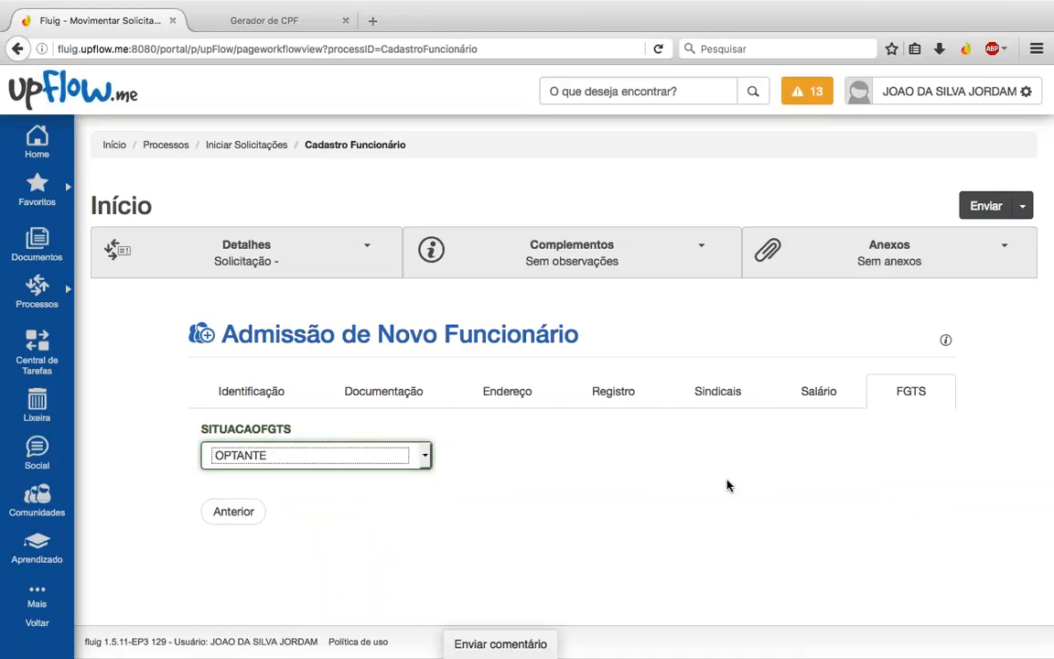
{"action": "left_click", "coordinate": [972, 206]}
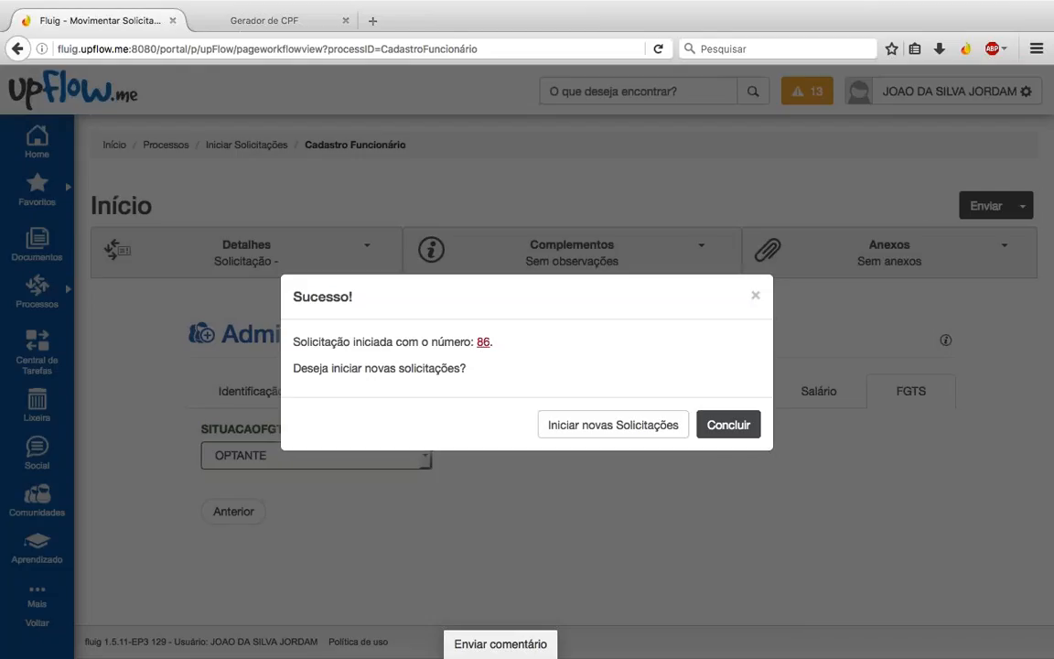
{"action": "left_click", "coordinate": [729, 431]}
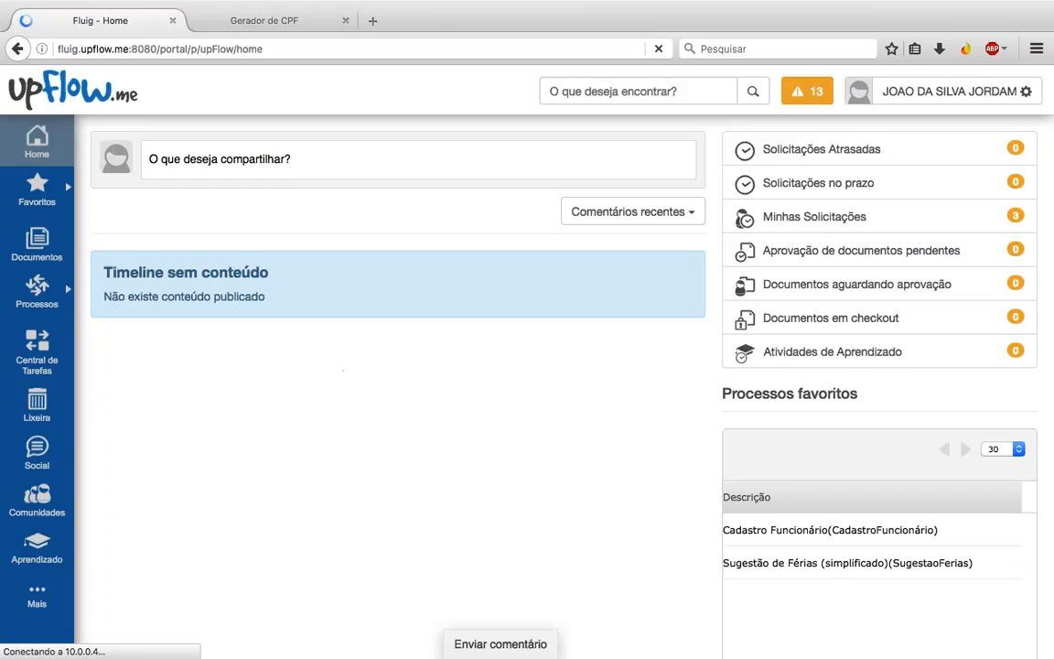
Step: Sign in with the saved admin login suggested by autocomplete
{"action": "left_click", "coordinate": [995, 89]}
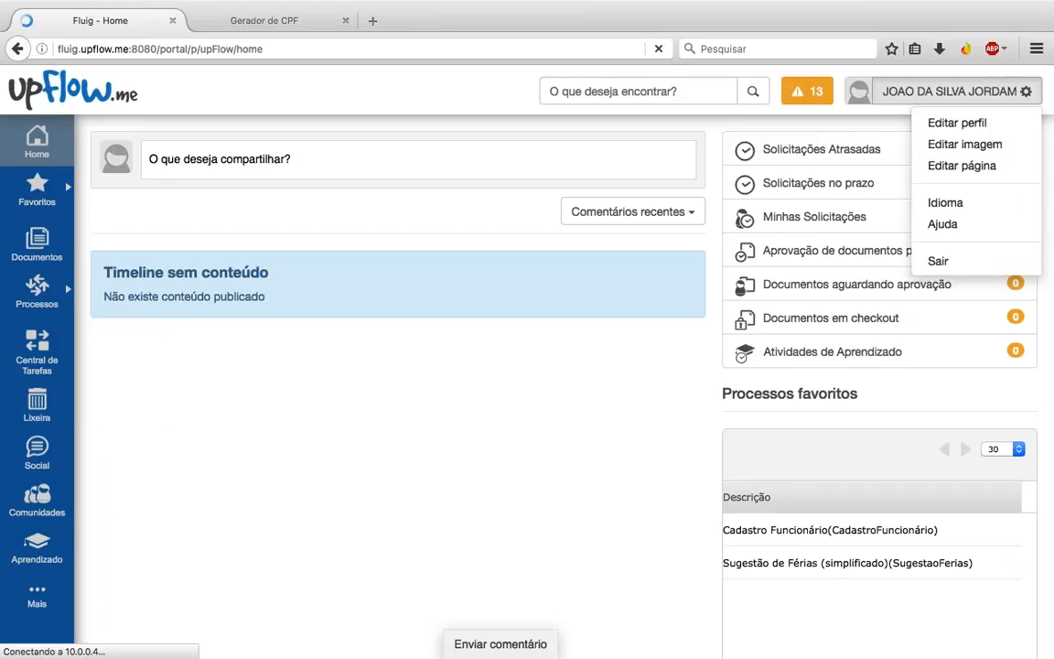
{"action": "left_click", "coordinate": [874, 256]}
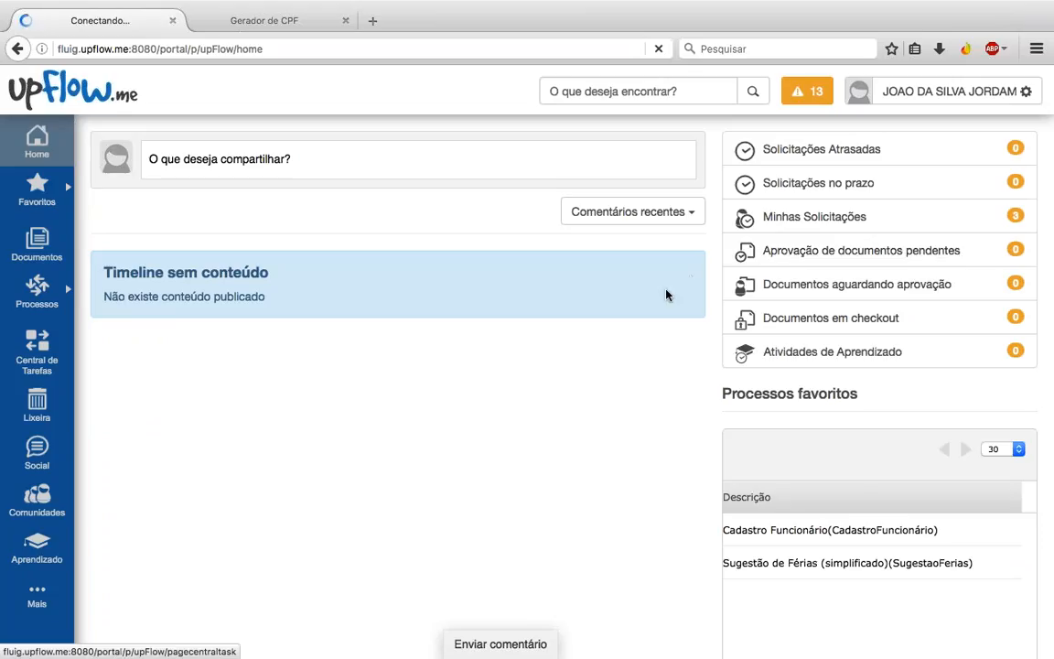
{"action": "type", "text": "U"}
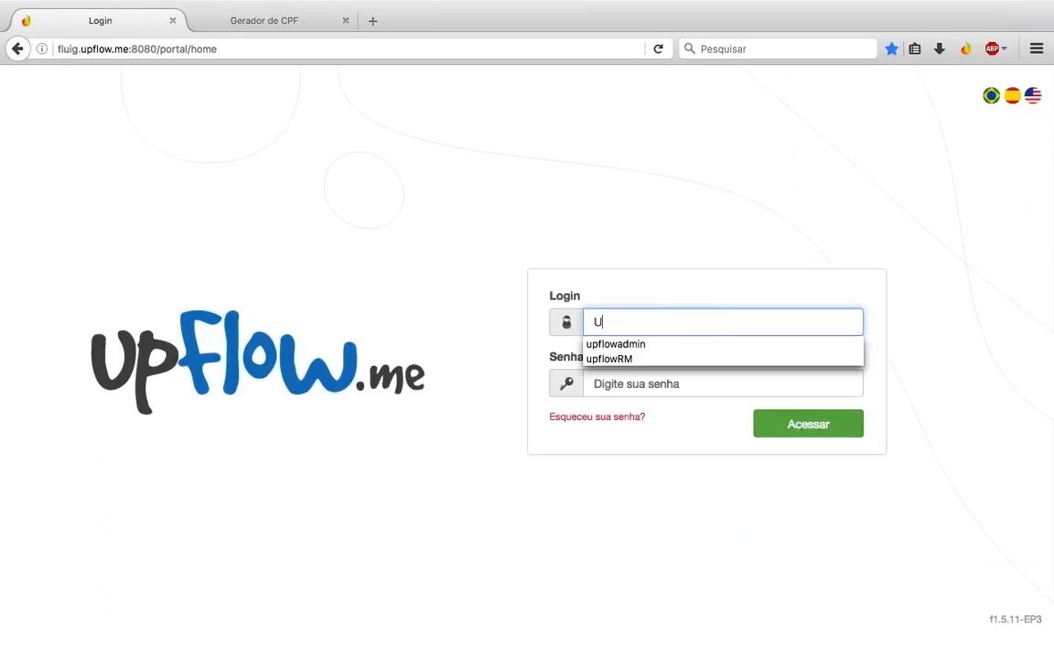
{"action": "type", "text": "PFLOW"}
{"action": "key", "text": "Down"}
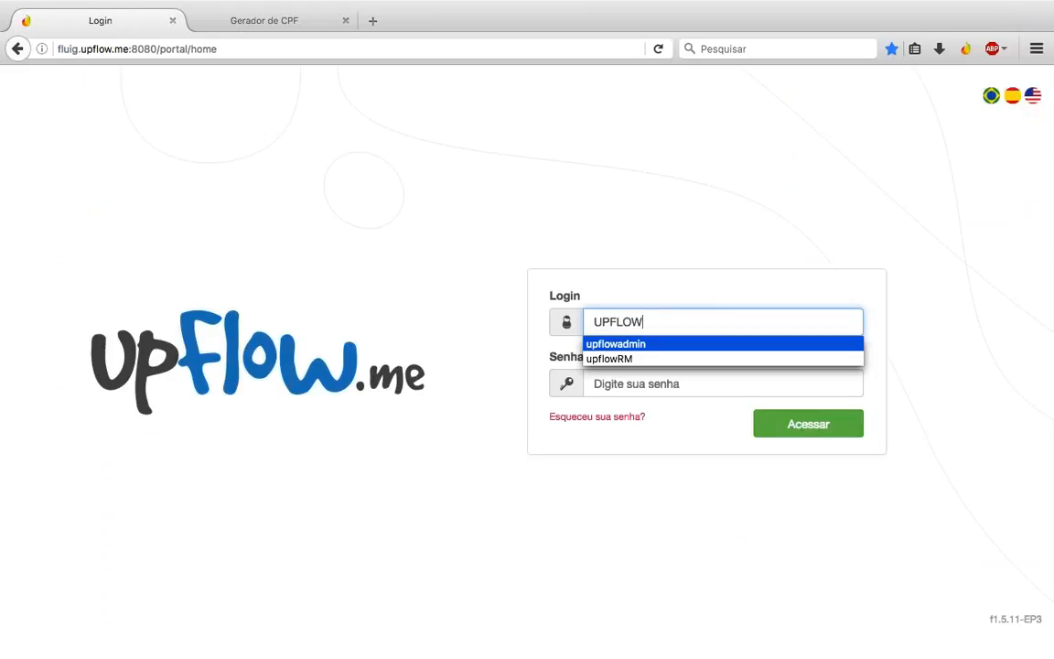
{"action": "key", "text": "Return"}
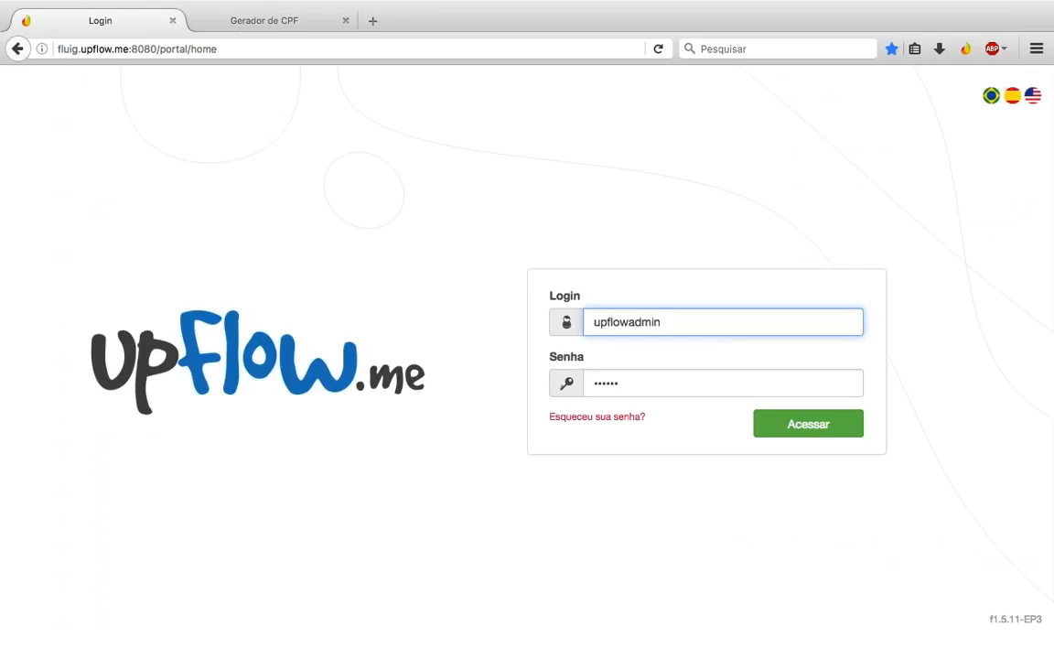
{"action": "key", "text": "Return"}
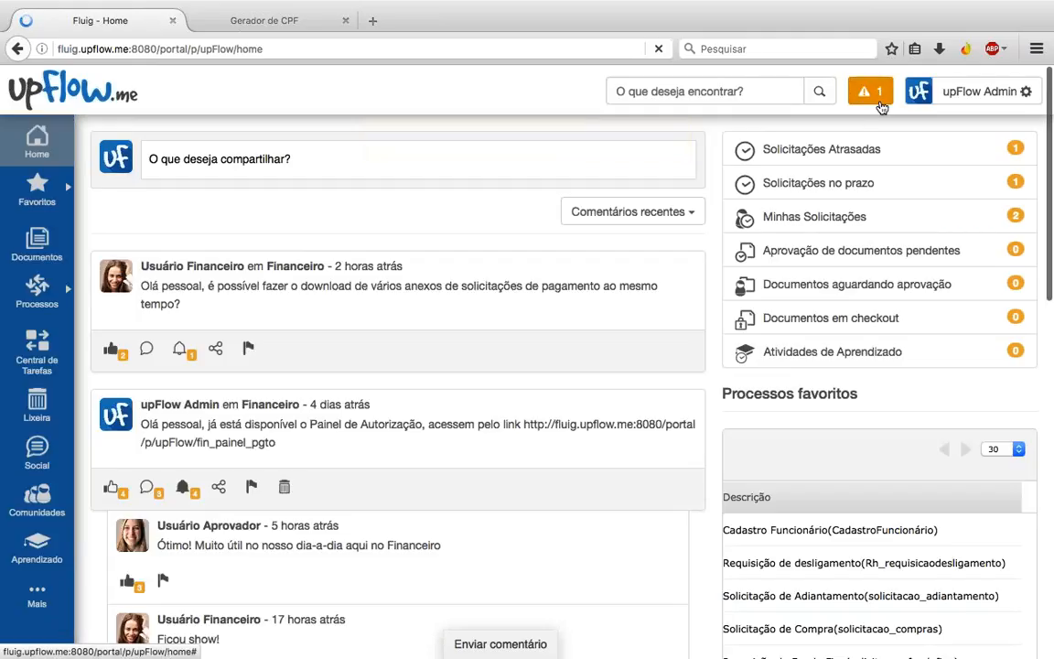
Step: Open the Cadastro Funcionário approval task for request 86 from the notifications list
{"action": "left_click", "coordinate": [878, 95]}
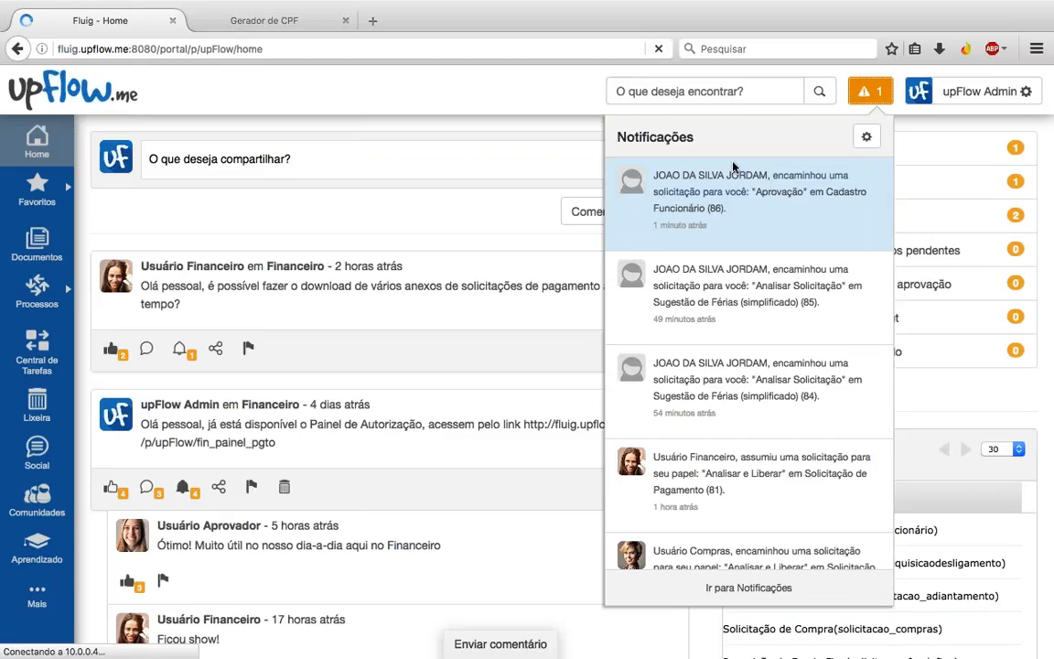
{"action": "left_click", "coordinate": [705, 187]}
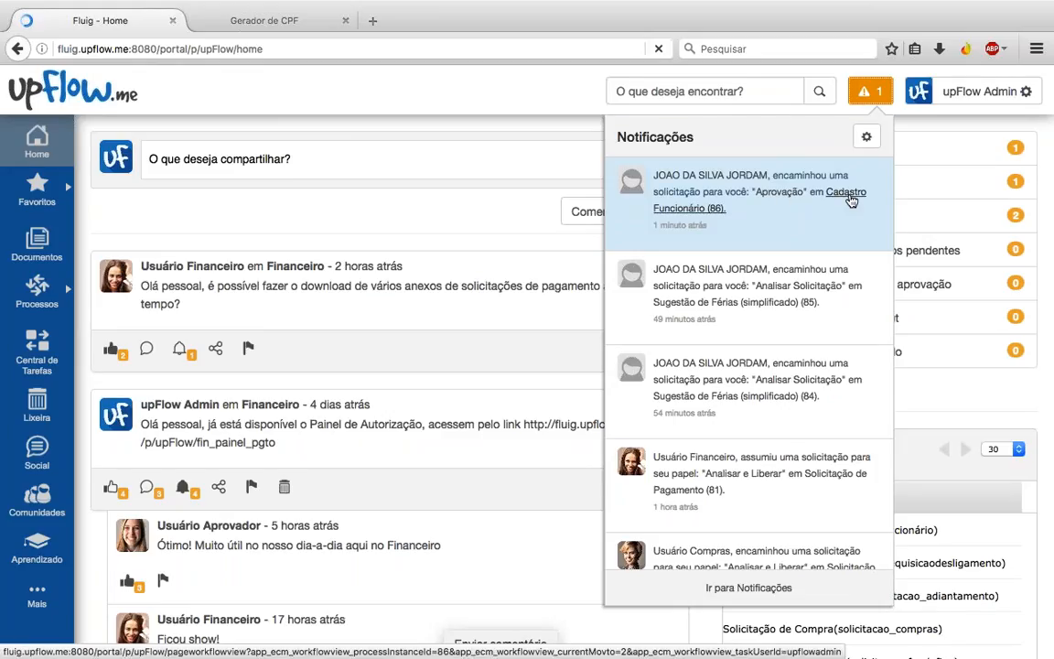
{"action": "left_click", "coordinate": [869, 95]}
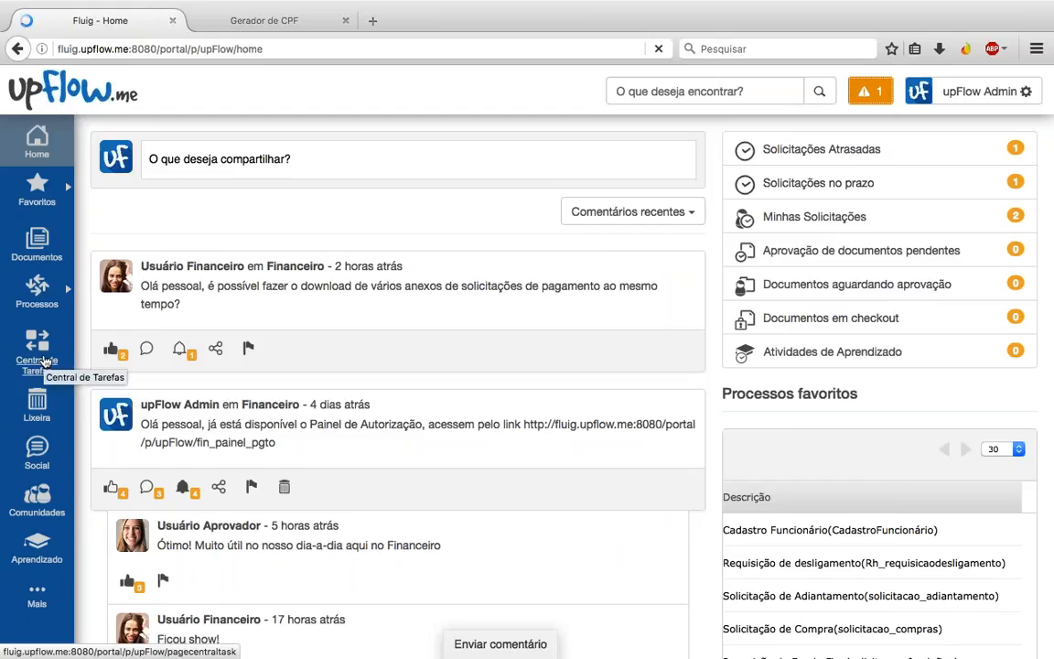
{"action": "left_click", "coordinate": [876, 96]}
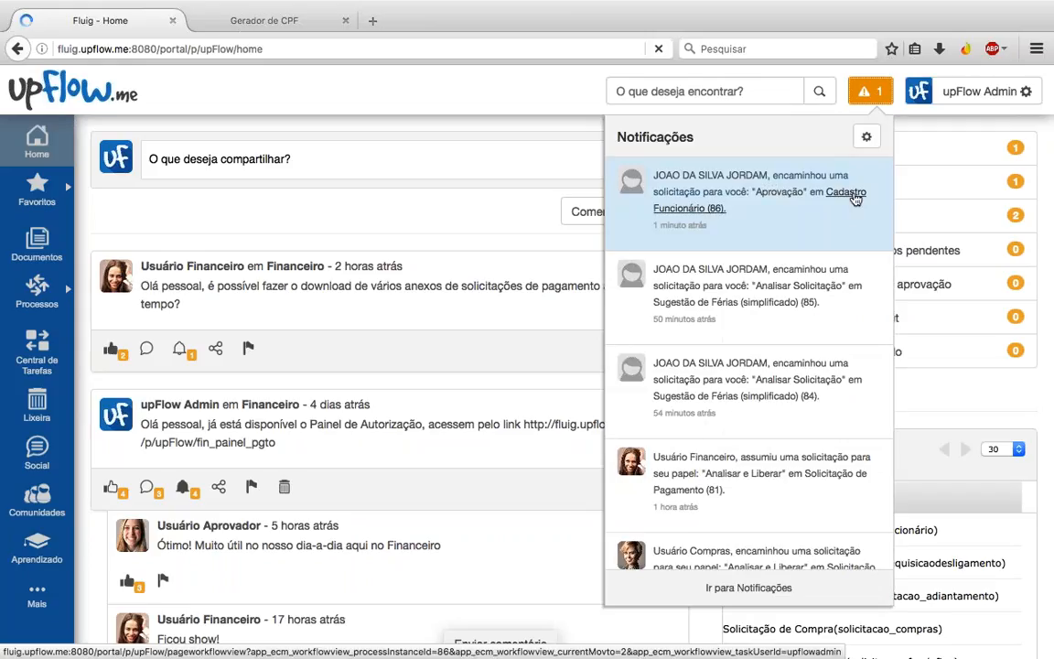
{"action": "left_click", "coordinate": [854, 199]}
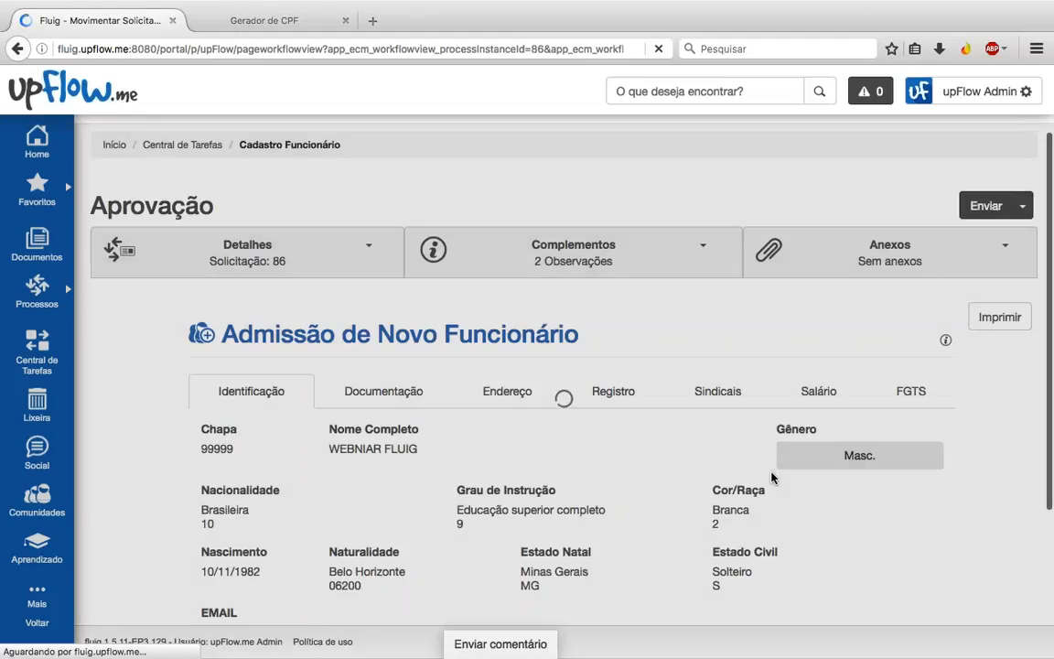
Step: Review the admission's Identificação details, including the Chapa, and its Sindicais tab
{"action": "scroll", "coordinate": [771, 477], "scroll_direction": "down", "scroll_amount": 1}
{"action": "scroll", "coordinate": [771, 477], "scroll_direction": "down", "scroll_amount": 3}
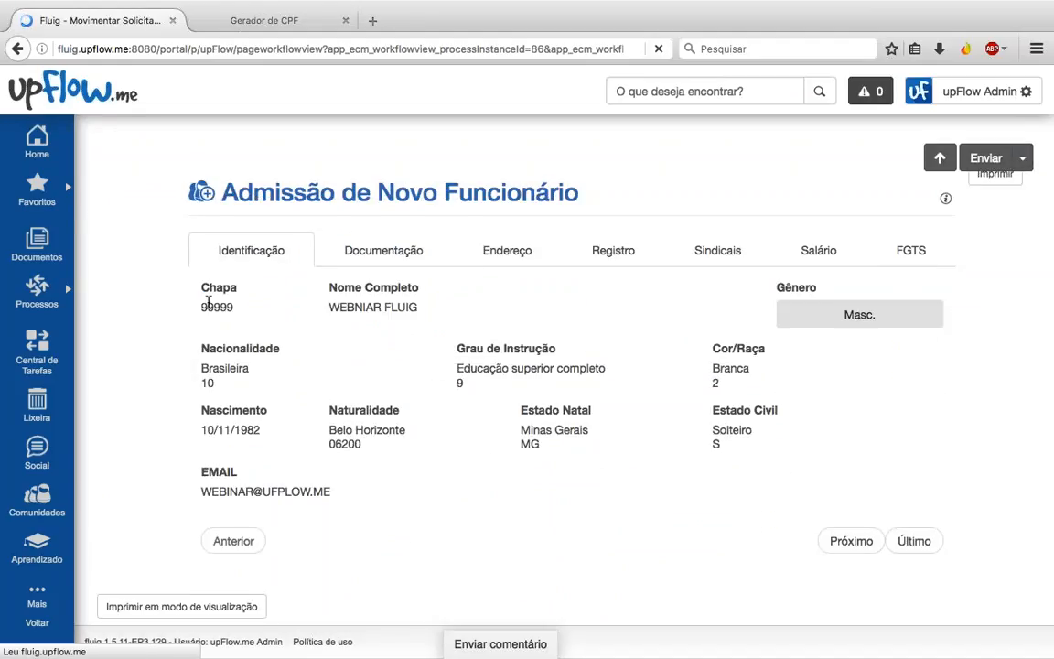
{"action": "double_click", "coordinate": [220, 306]}
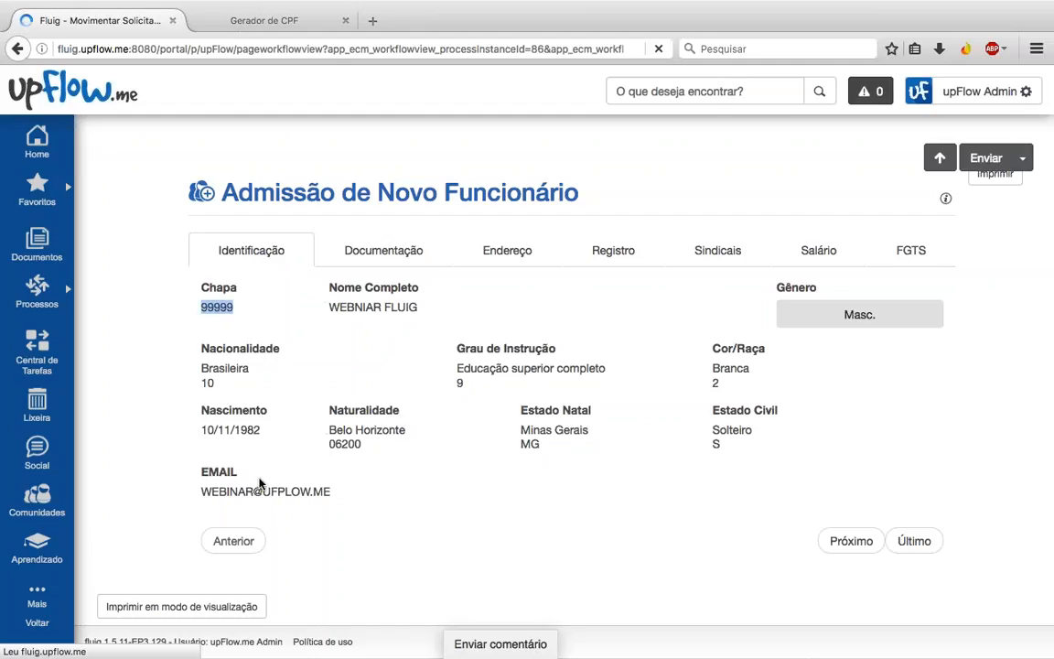
{"action": "left_click", "coordinate": [710, 253]}
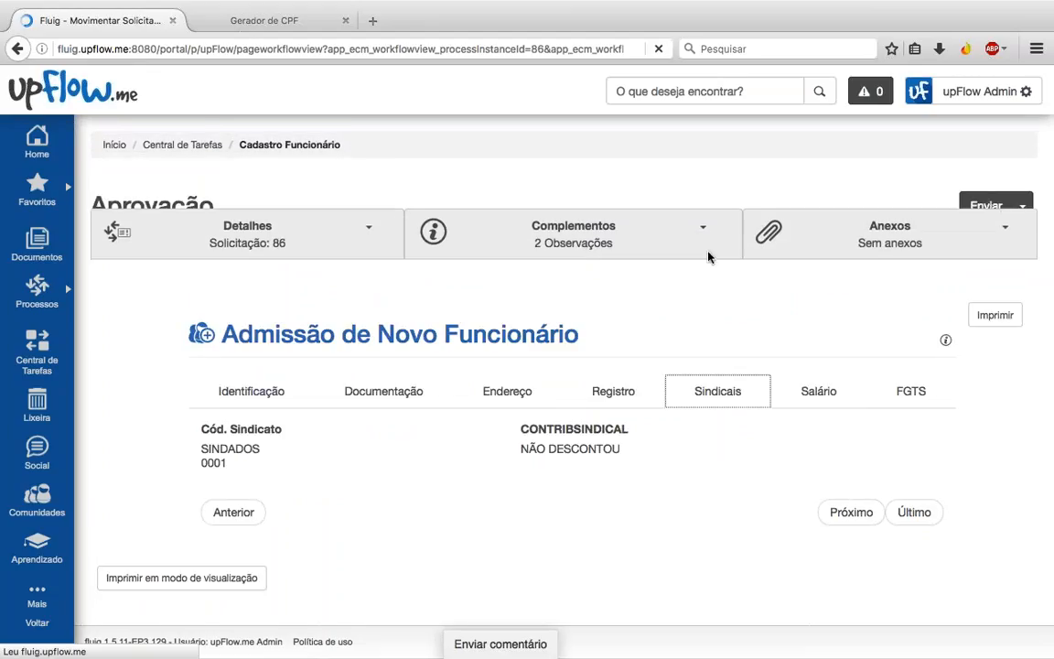
{"action": "left_click", "coordinate": [248, 391]}
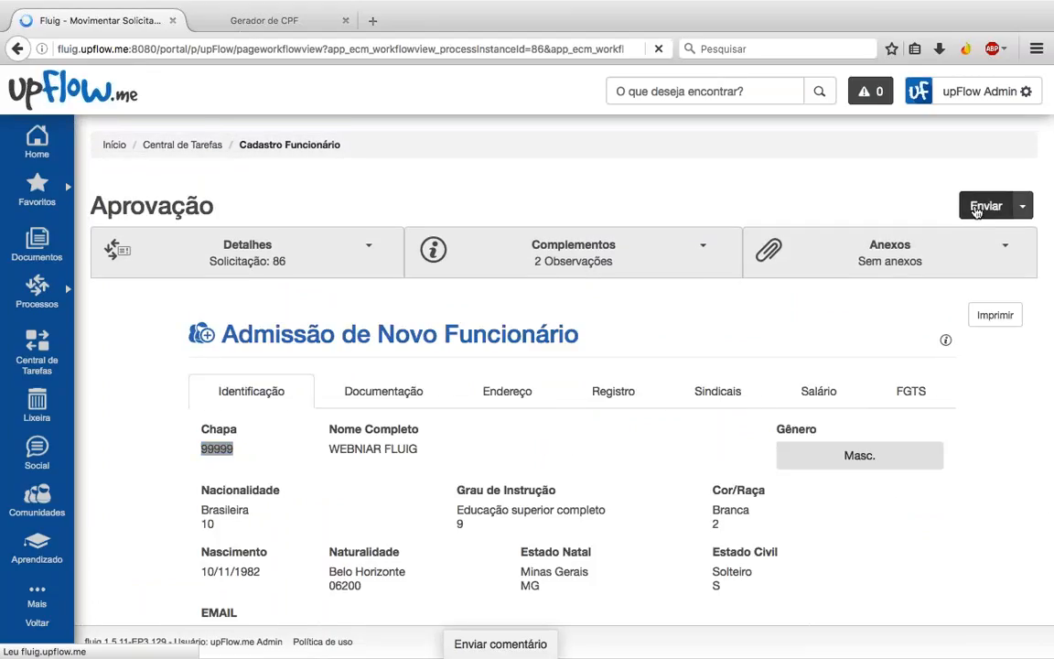
Step: Send request 86 on with Aprovado as the next activity
{"action": "left_click", "coordinate": [977, 209]}
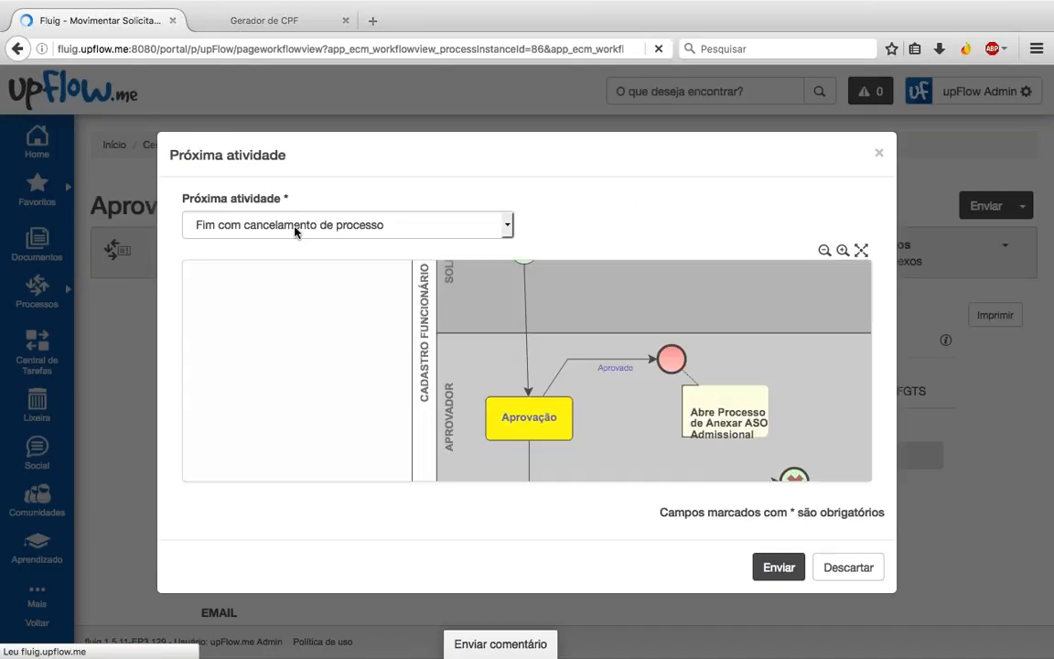
{"action": "left_click", "coordinate": [299, 232]}
{"action": "left_click", "coordinate": [294, 259]}
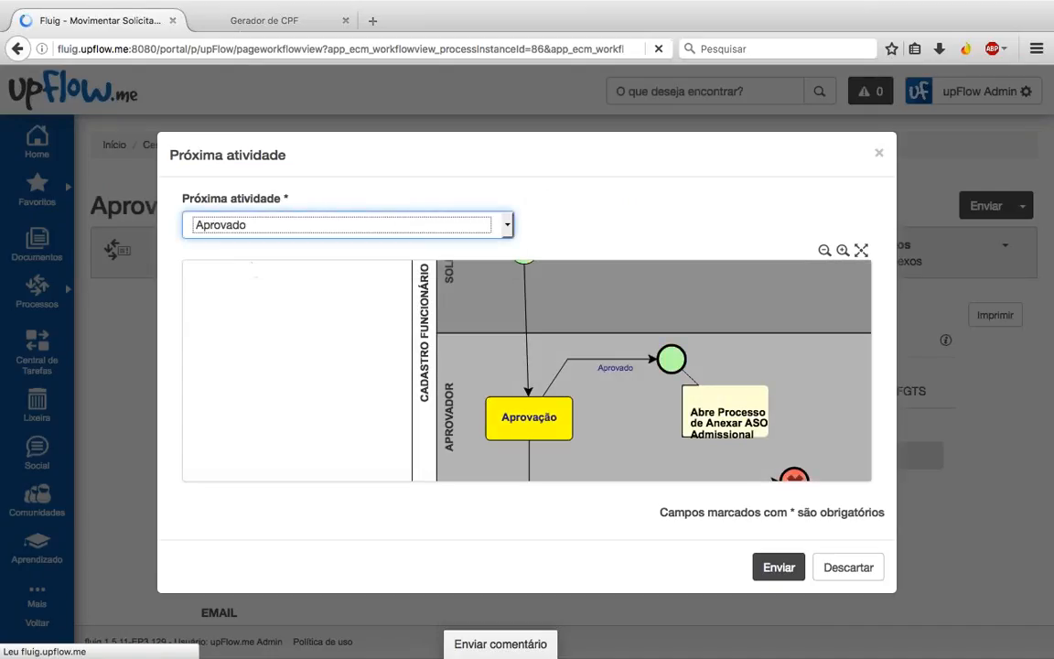
{"action": "left_click", "coordinate": [777, 569]}
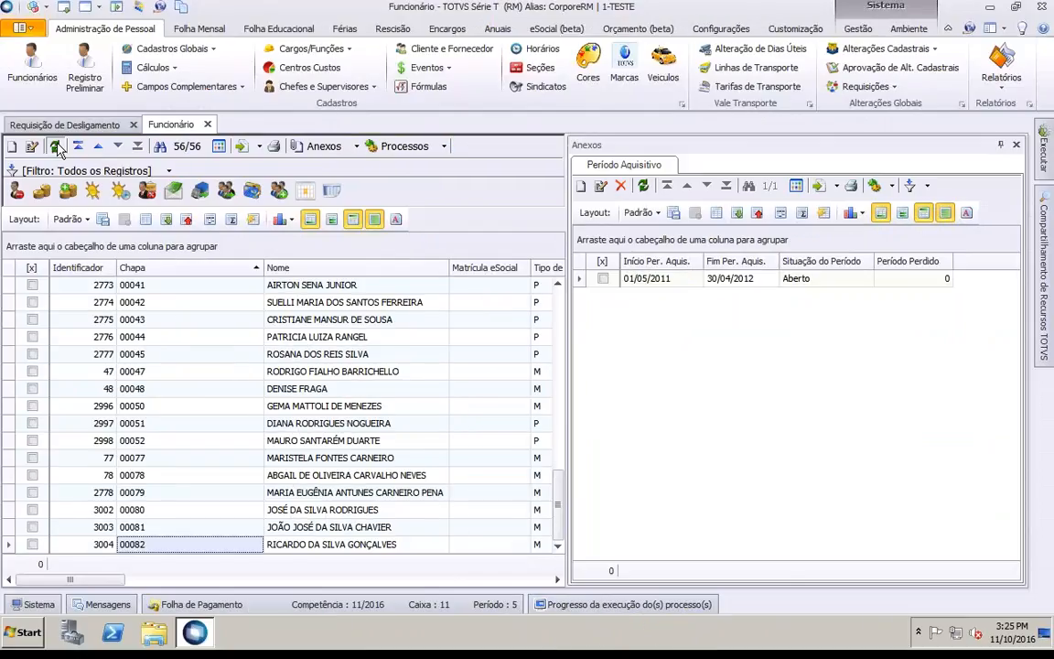
Step: Refresh the RM employee grid, select the new hire, close side panels and check the 5.000,00 salary
{"action": "left_click", "coordinate": [56, 146]}
{"action": "left_click", "coordinate": [151, 545]}
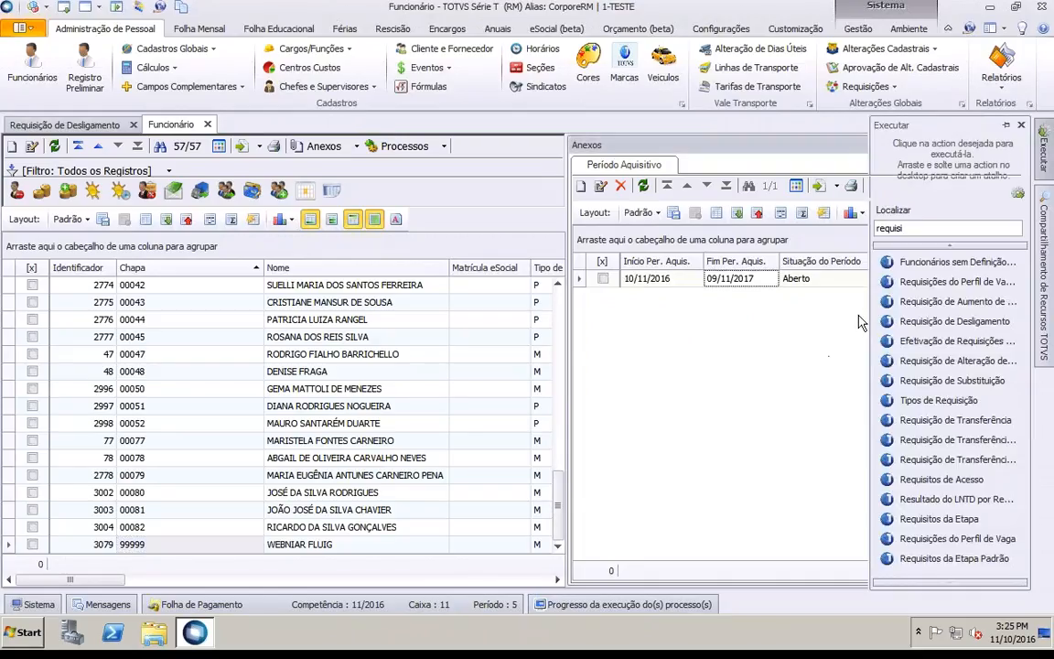
{"action": "left_click", "coordinate": [772, 283]}
{"action": "left_click", "coordinate": [1016, 149]}
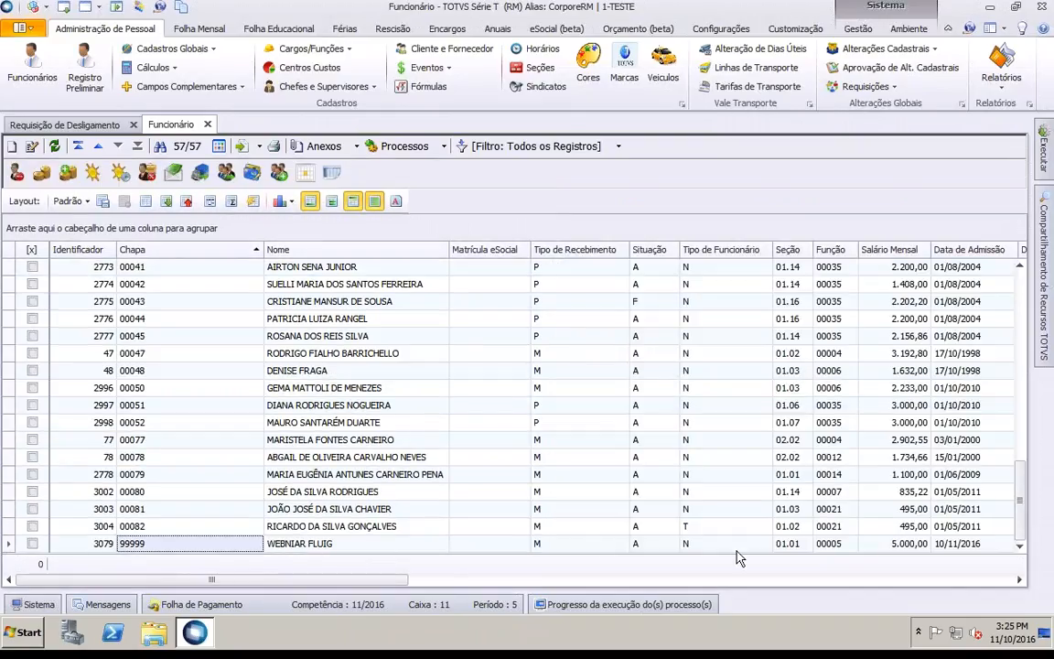
{"action": "left_click", "coordinate": [891, 547]}
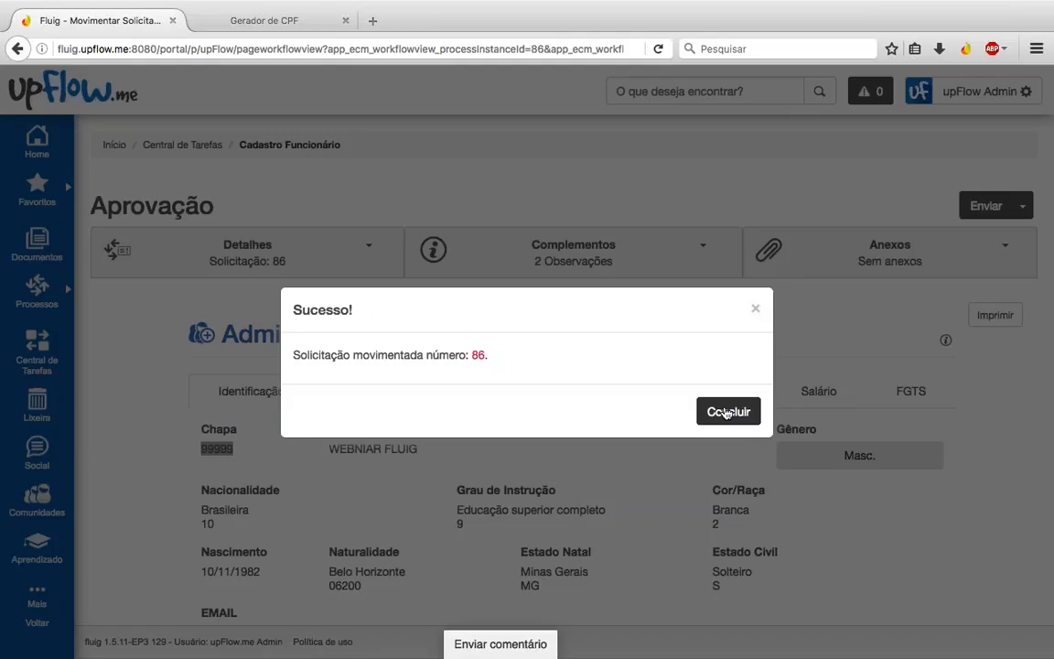
Step: Dismiss the request 86 confirmation and open pending task 87 Cadastrar ASO from Central de Tarefas
{"action": "left_click", "coordinate": [725, 412]}
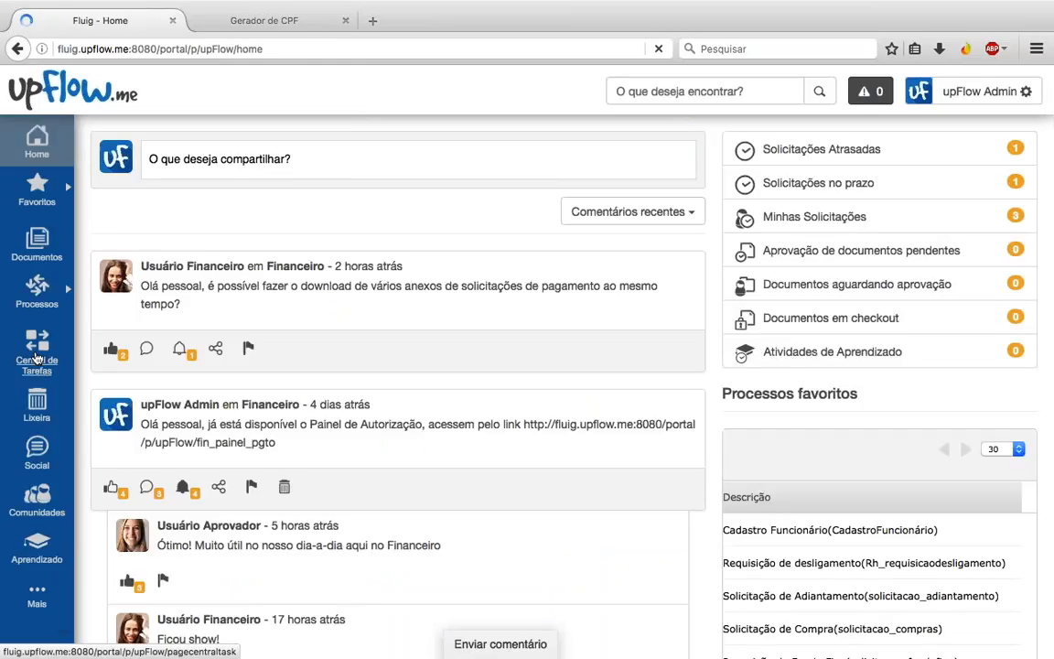
{"action": "left_click", "coordinate": [36, 352]}
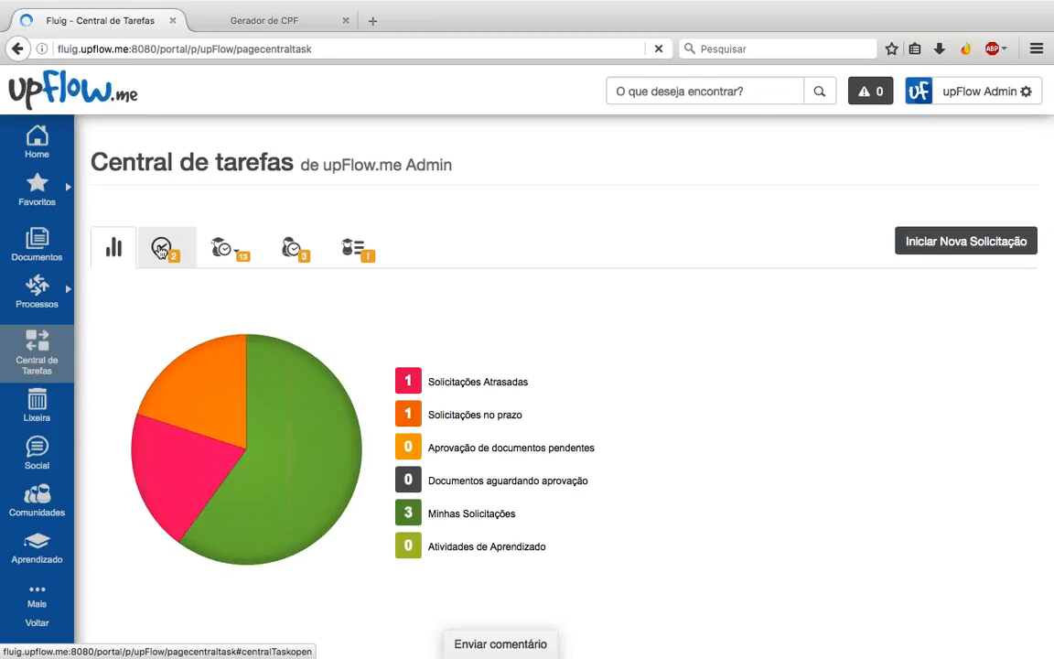
{"action": "left_click", "coordinate": [160, 251]}
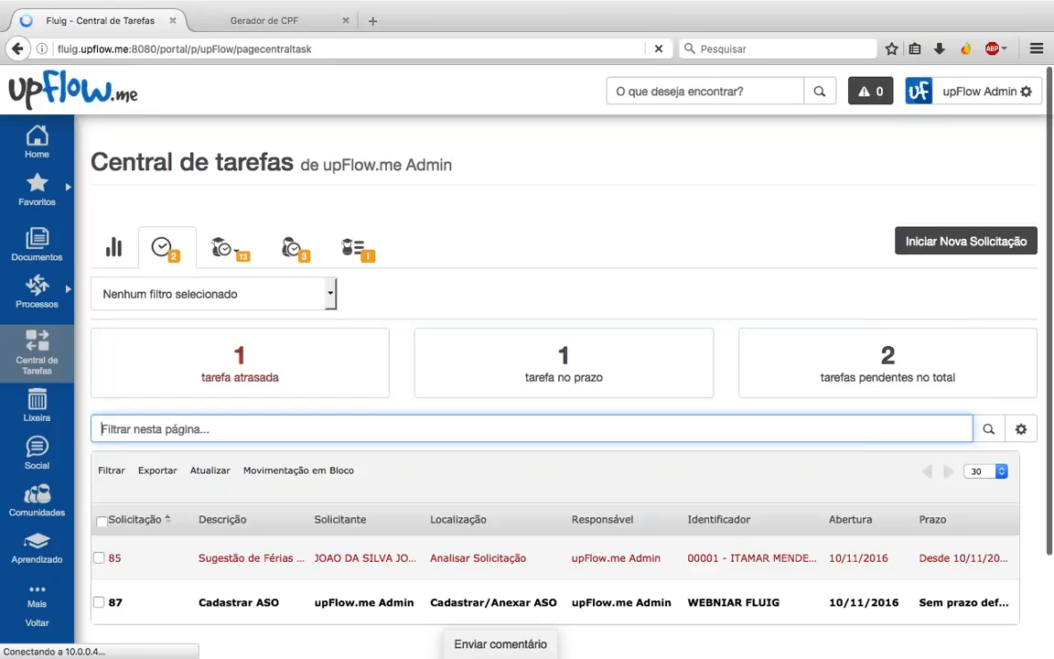
{"action": "scroll", "coordinate": [548, 366], "scroll_direction": "down", "scroll_amount": 2}
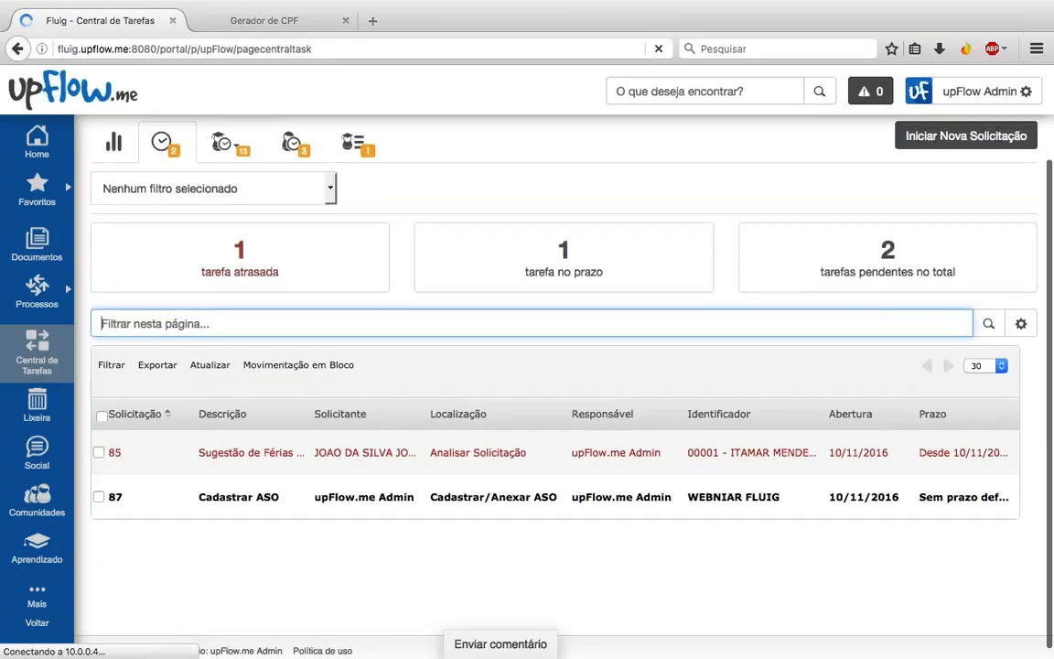
{"action": "scroll", "coordinate": [236, 495], "scroll_direction": "down", "scroll_amount": 1}
{"action": "left_click", "coordinate": [237, 494]}
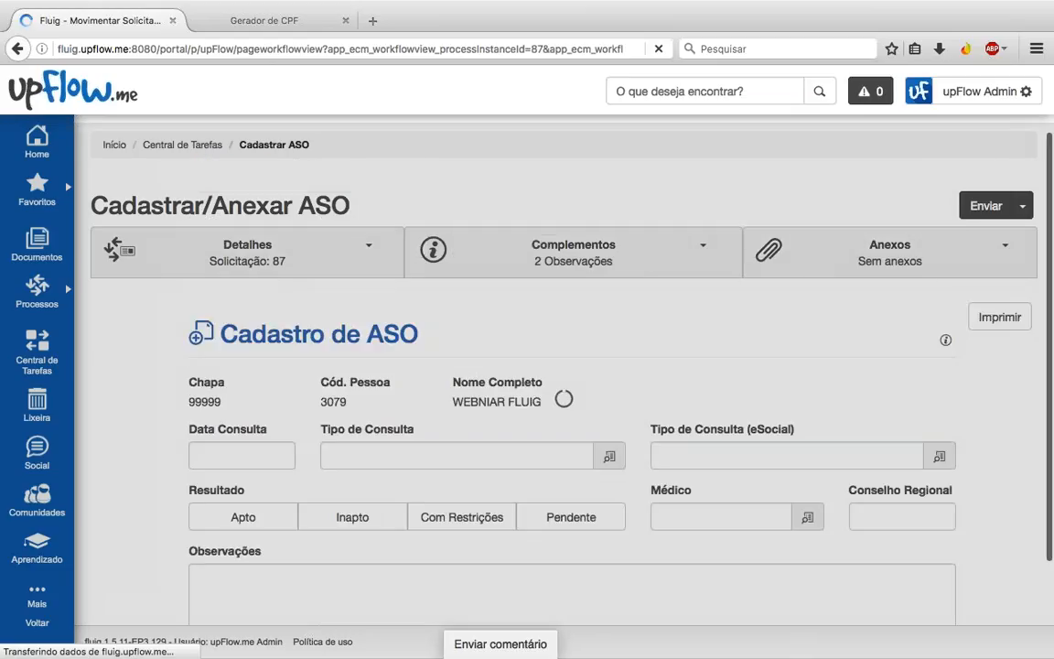
Step: Check the Chapa and name, then set the consultation date to 10/11/2016
{"action": "scroll", "coordinate": [262, 346], "scroll_direction": "down", "scroll_amount": 2}
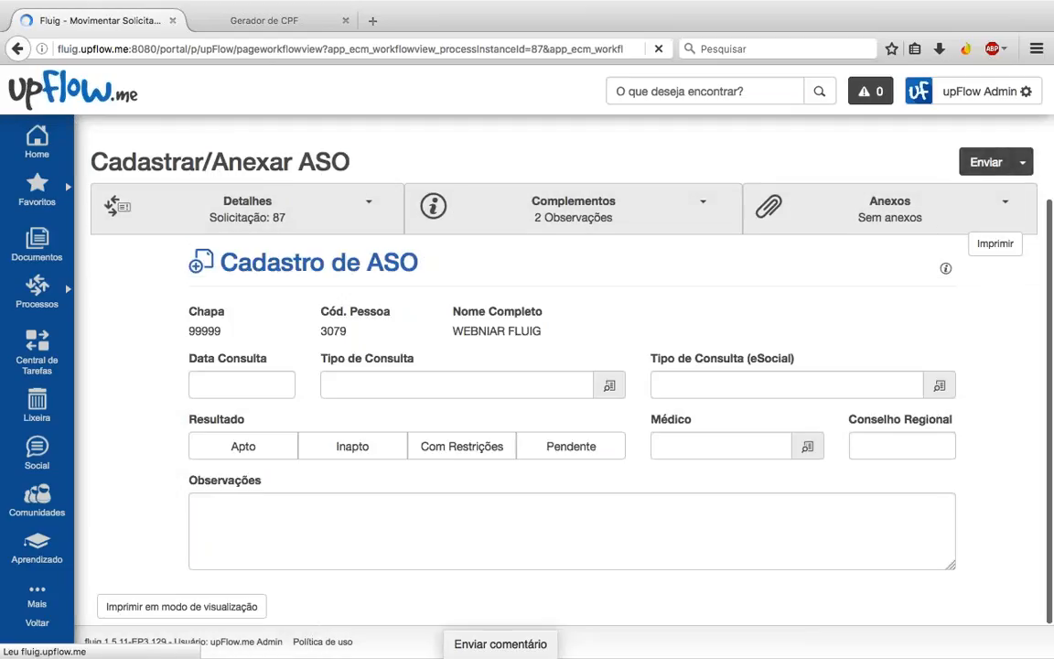
{"action": "double_click", "coordinate": [202, 331]}
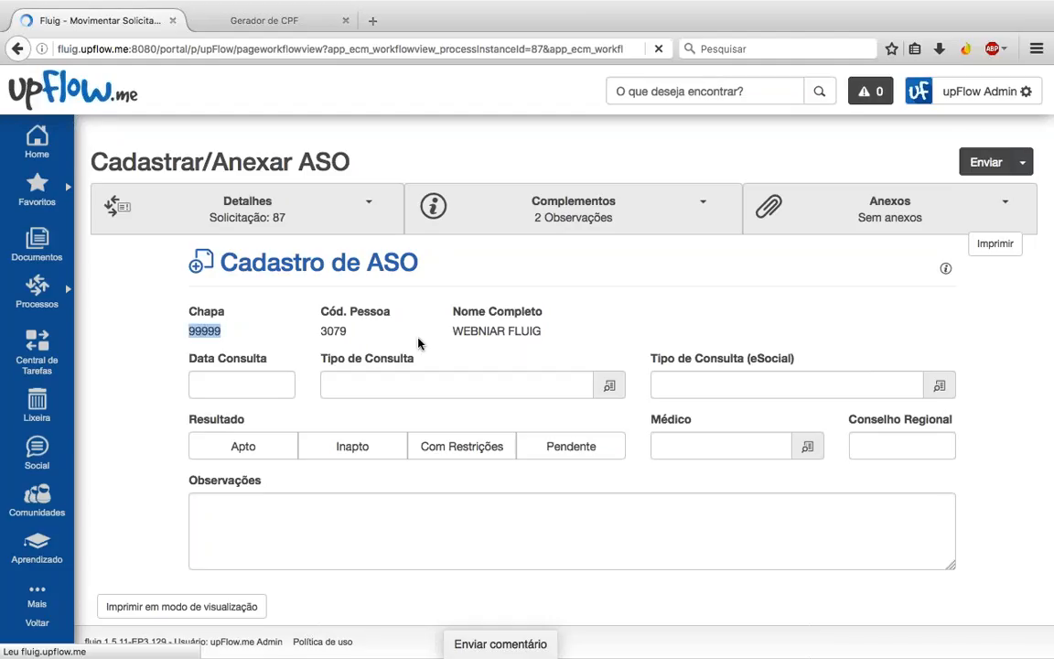
{"action": "double_click", "coordinate": [483, 331]}
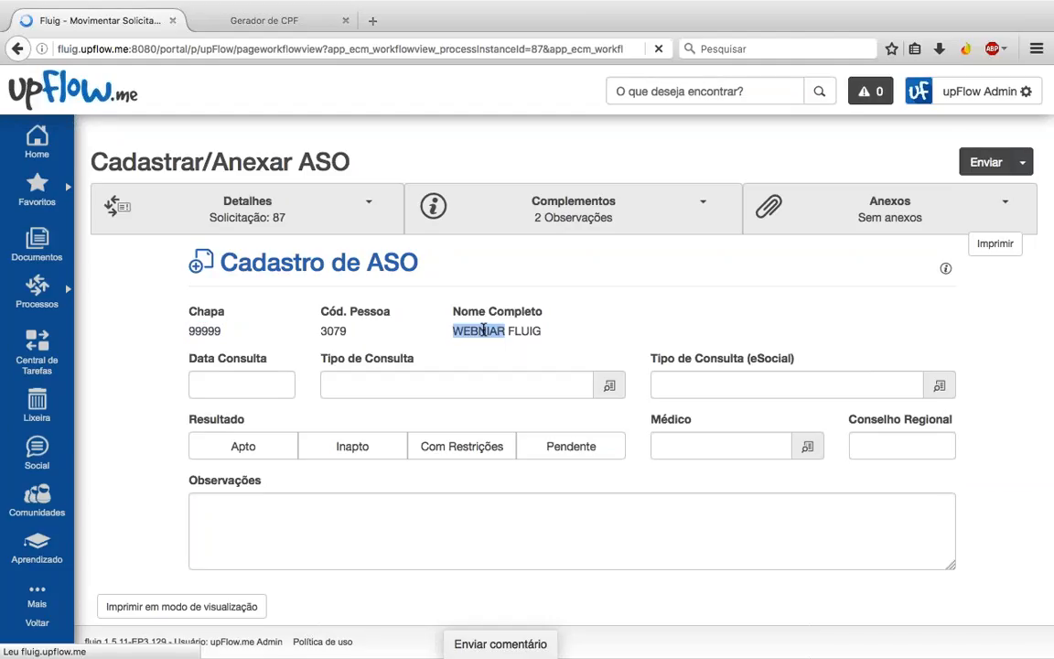
{"action": "left_click", "coordinate": [261, 393]}
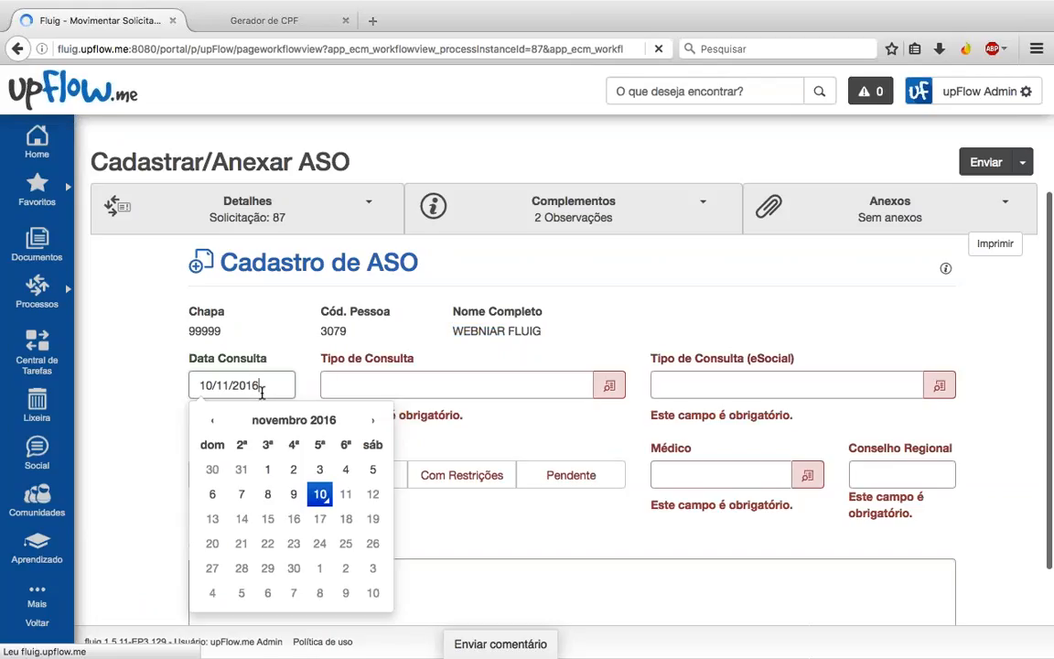
{"action": "left_click", "coordinate": [321, 494]}
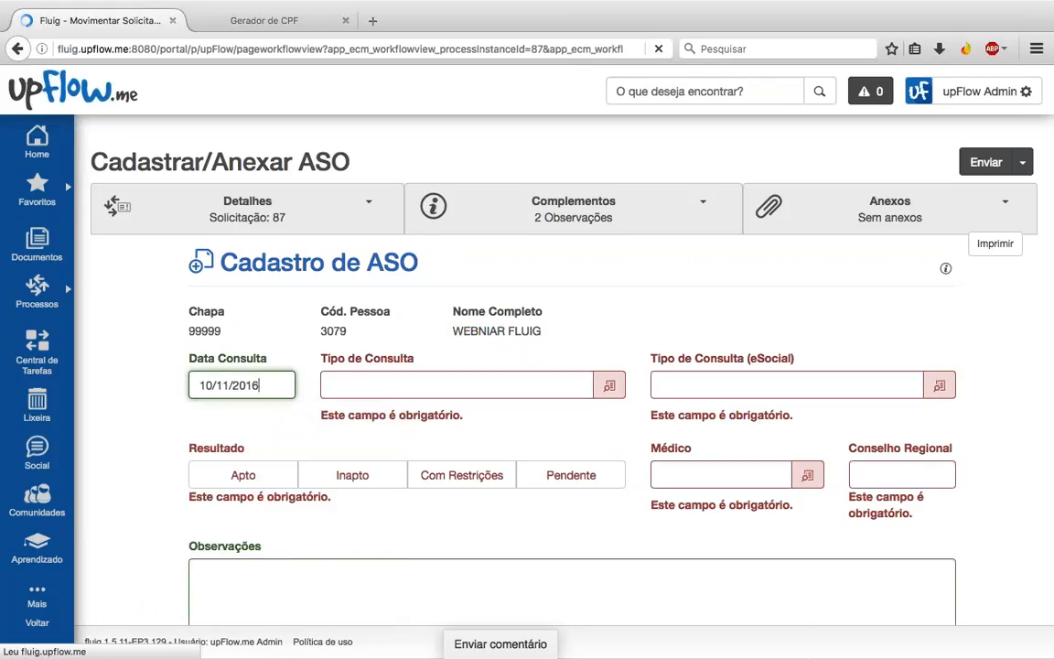
{"action": "left_click", "coordinate": [608, 386]}
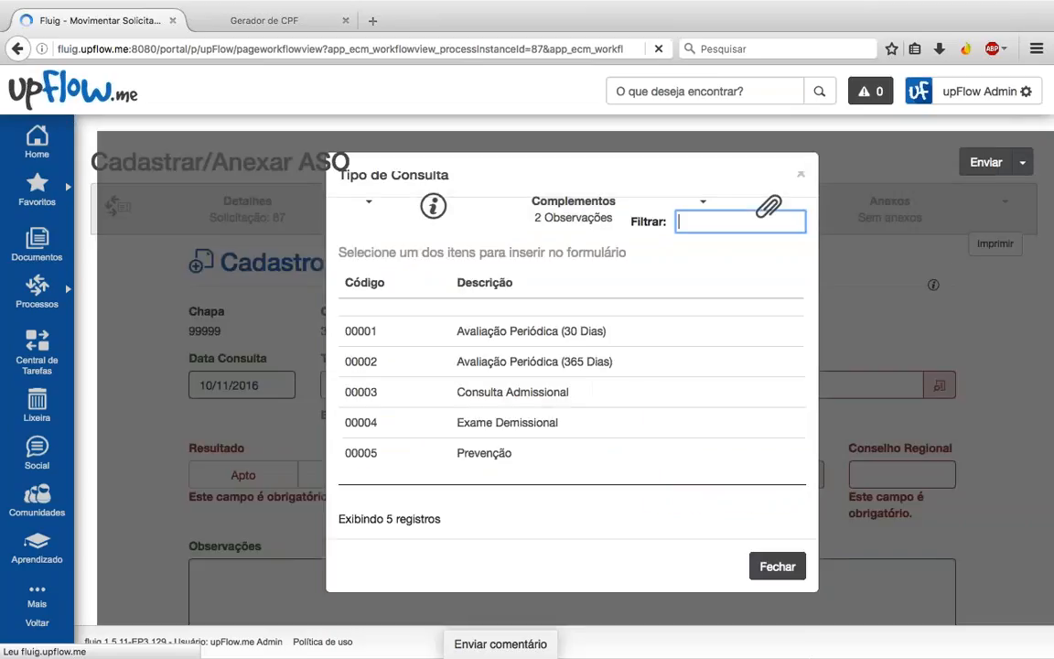
Step: Pick Consulta Admissional, eSocial type Admissional, result Apto and the doctor with CRM 22222
{"action": "left_click", "coordinate": [533, 393]}
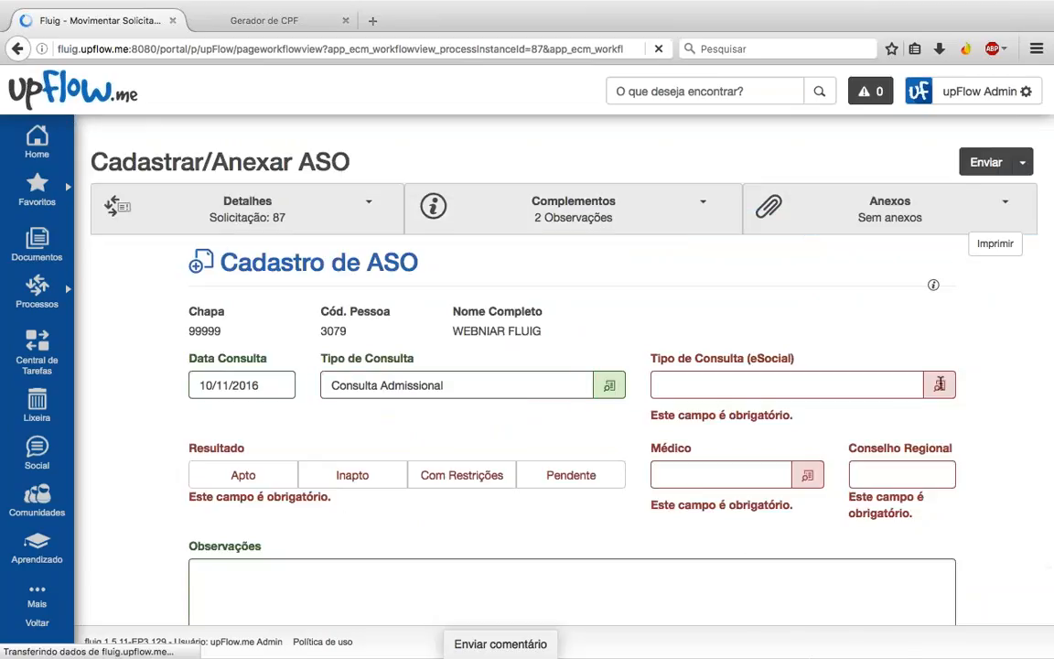
{"action": "left_click", "coordinate": [939, 385]}
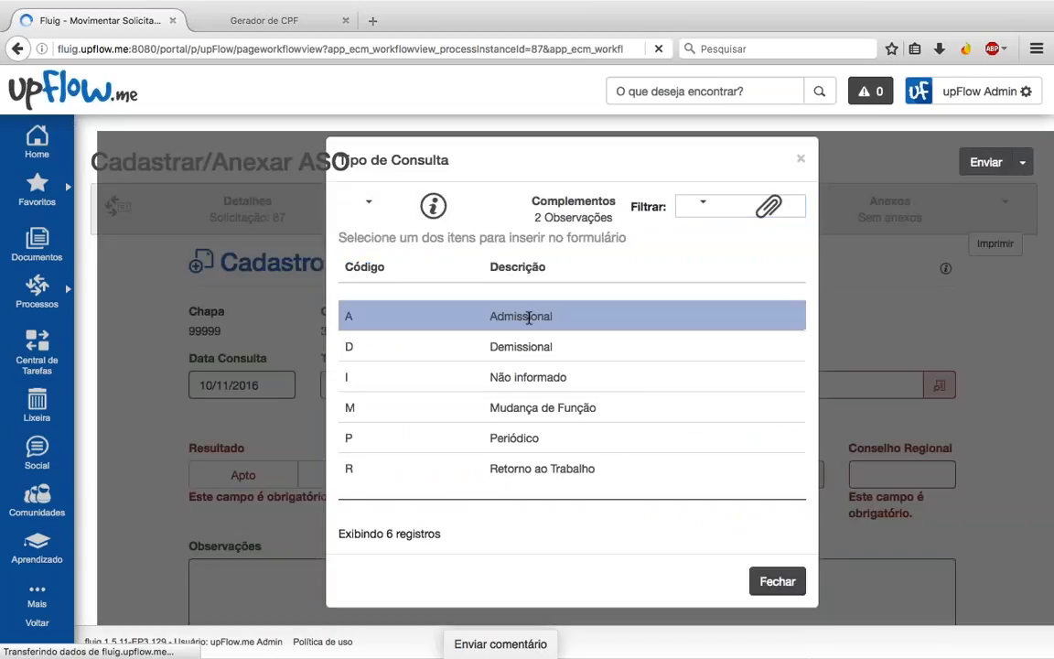
{"action": "left_click", "coordinate": [536, 314]}
{"action": "left_click", "coordinate": [244, 445]}
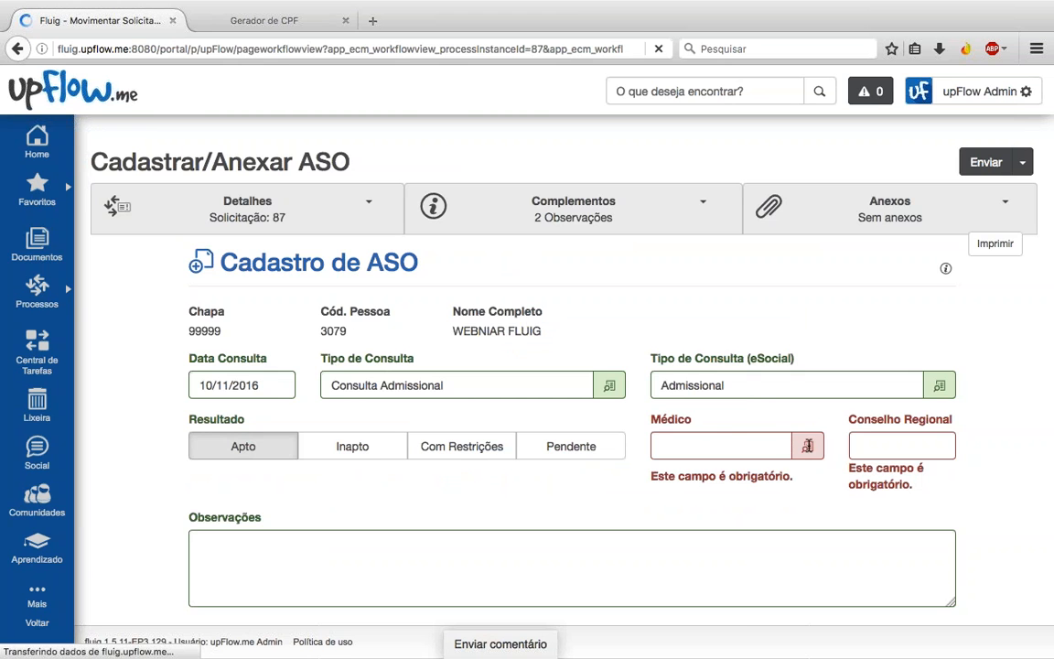
{"action": "left_click", "coordinate": [808, 445]}
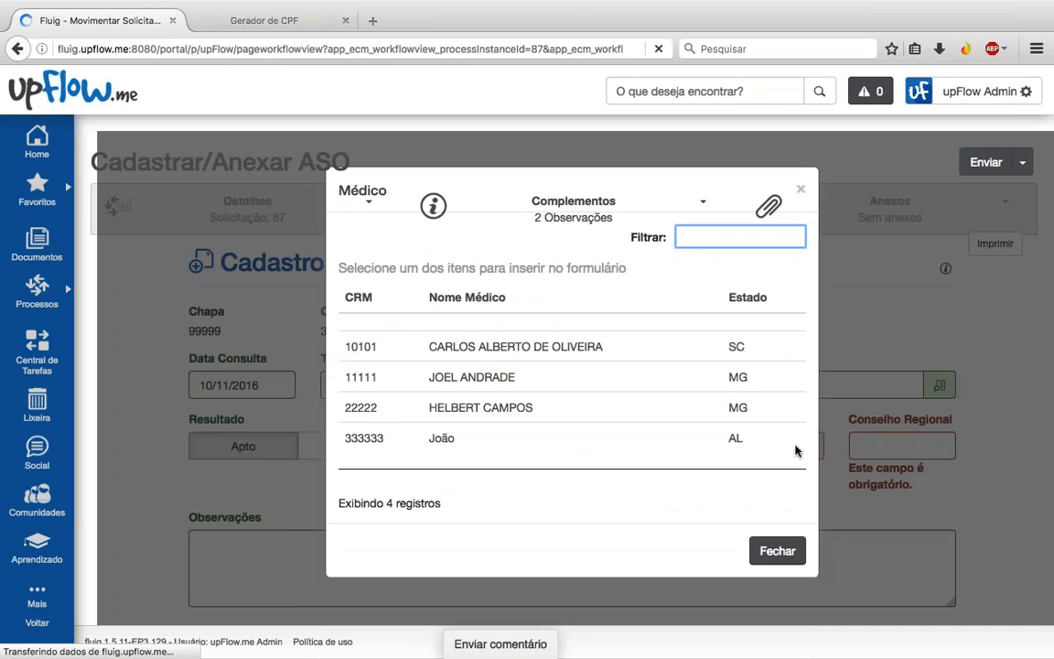
{"action": "left_click", "coordinate": [435, 408]}
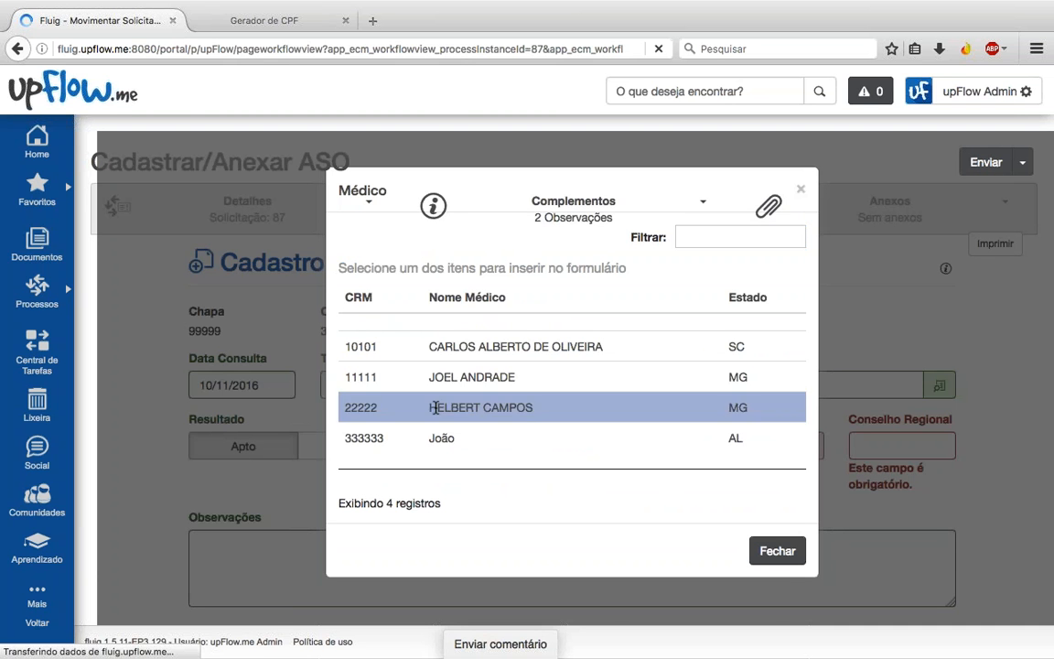
Step: Enter 'ok, apto ao trabalho' in the Observações field
{"action": "left_click", "coordinate": [428, 564]}
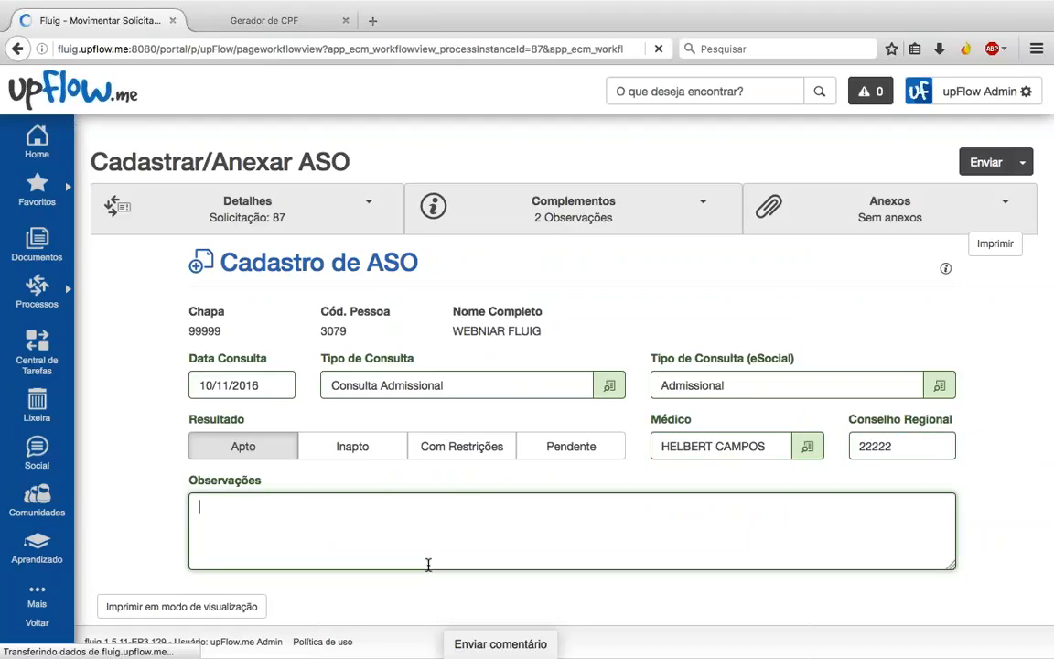
{"action": "type", "text": "ok, apto ao trabalho"}
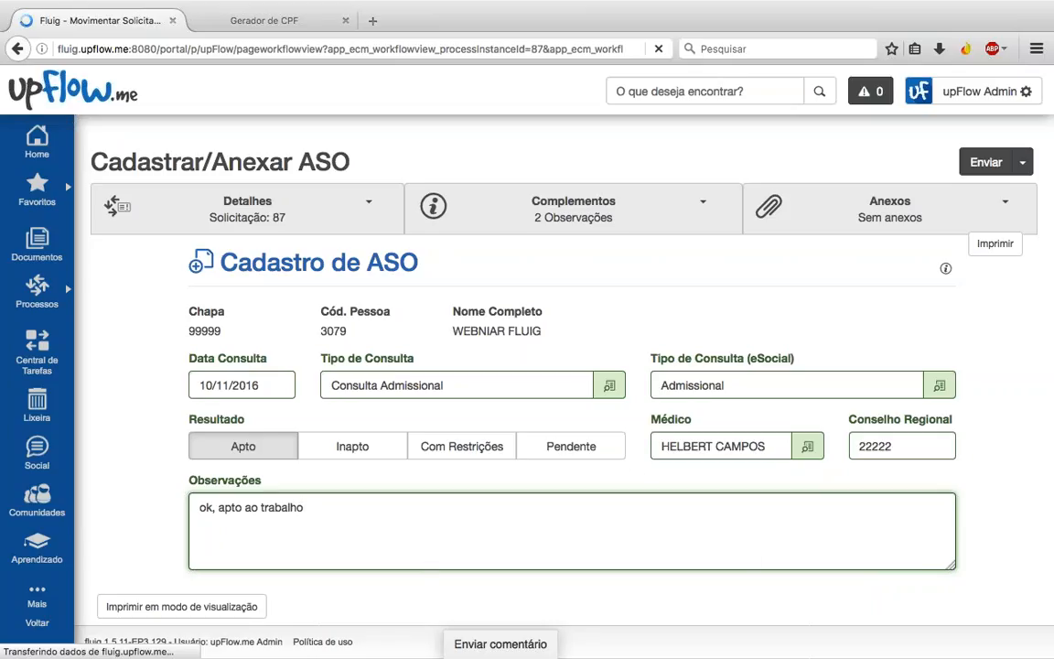
{"action": "scroll", "coordinate": [633, 464], "scroll_direction": "up", "scroll_amount": 1}
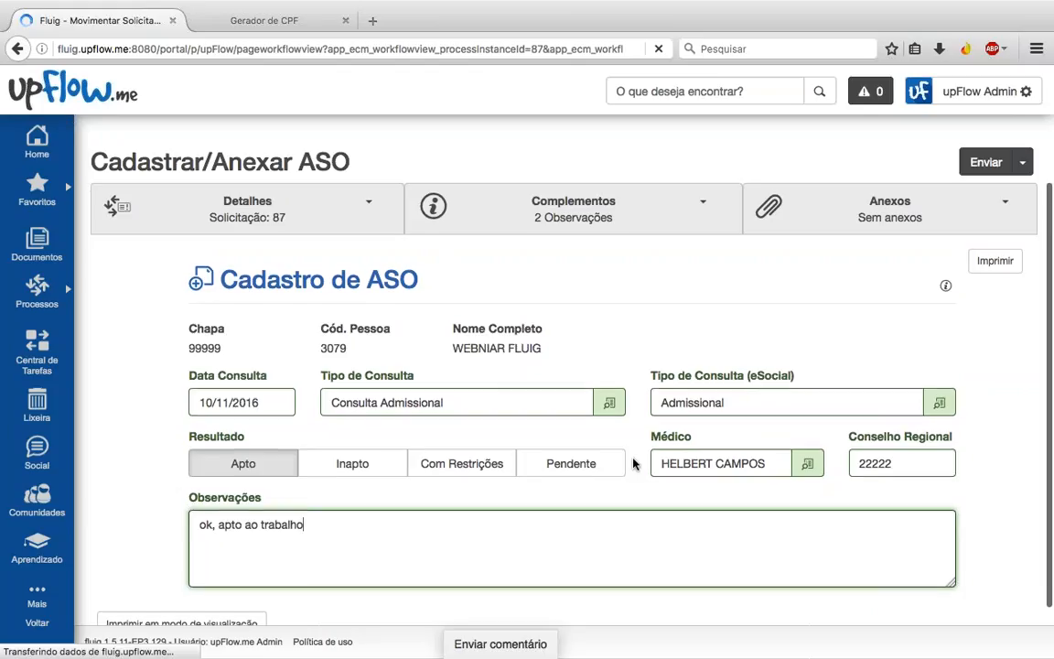
{"action": "left_click", "coordinate": [971, 163]}
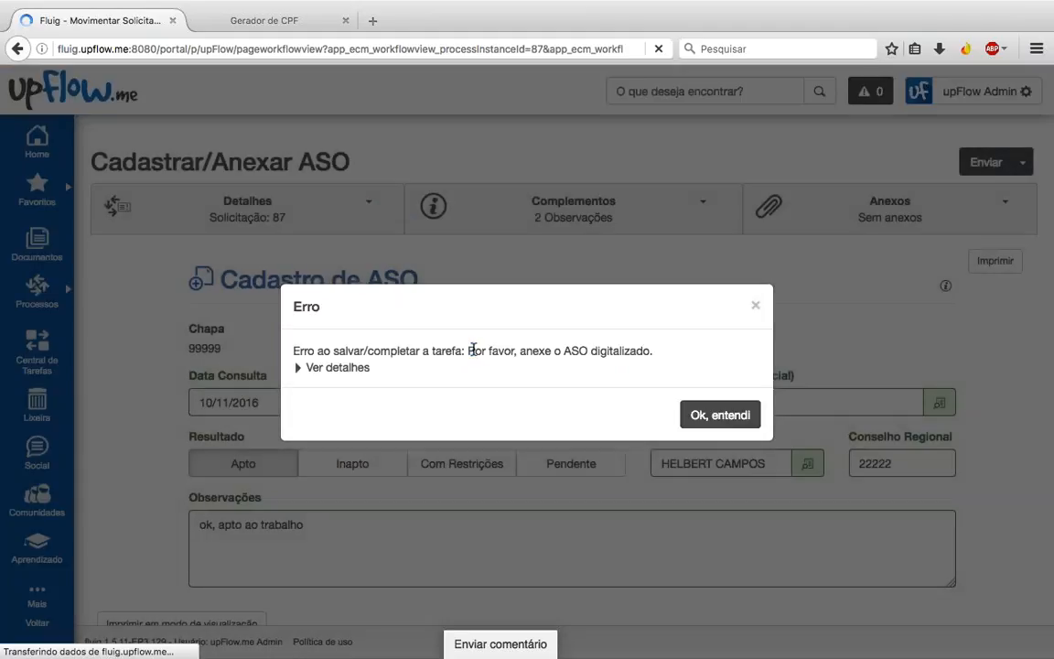
{"action": "left_click_drag", "start_coordinate": [467, 350], "coordinate": [650, 345]}
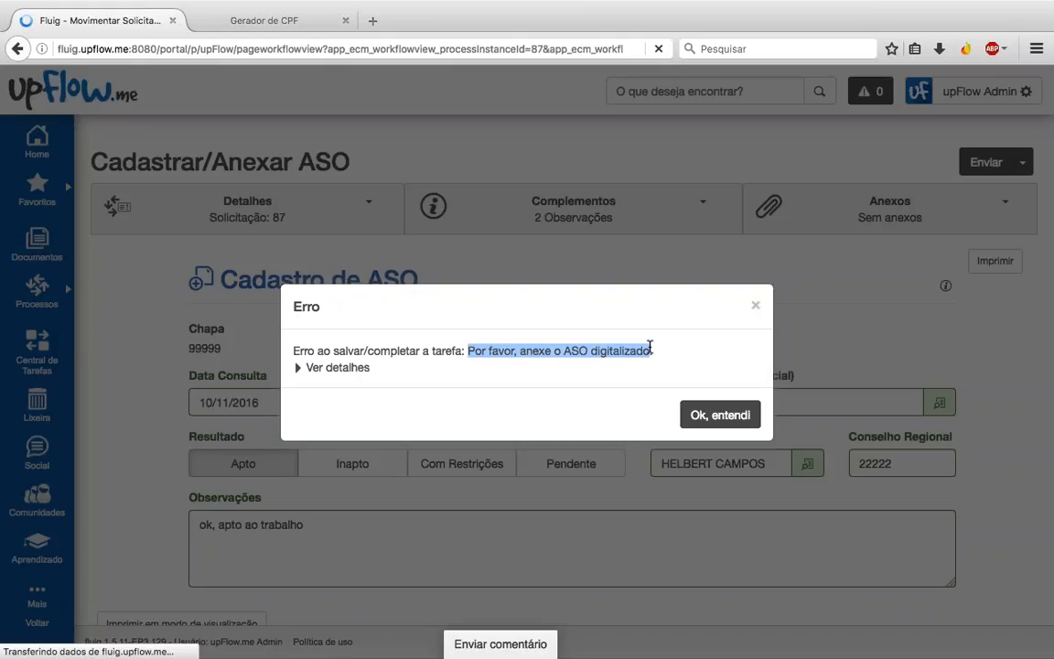
{"action": "left_click", "coordinate": [702, 414]}
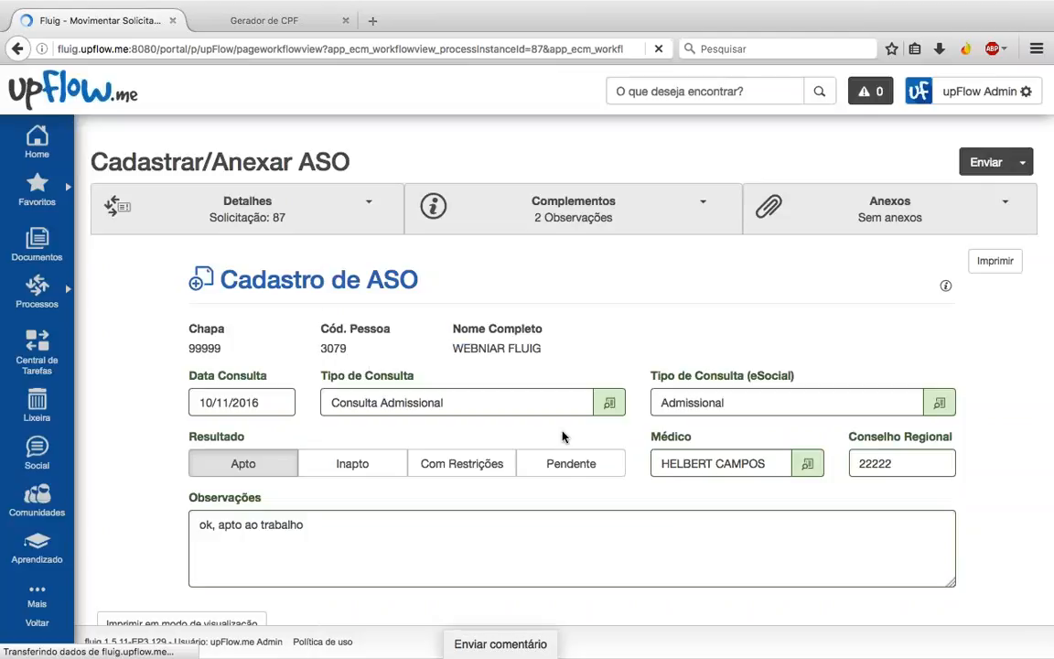
Step: View request 87's details and enlarged process diagram, then reopen its empty Anexos section
{"action": "left_click", "coordinate": [883, 218]}
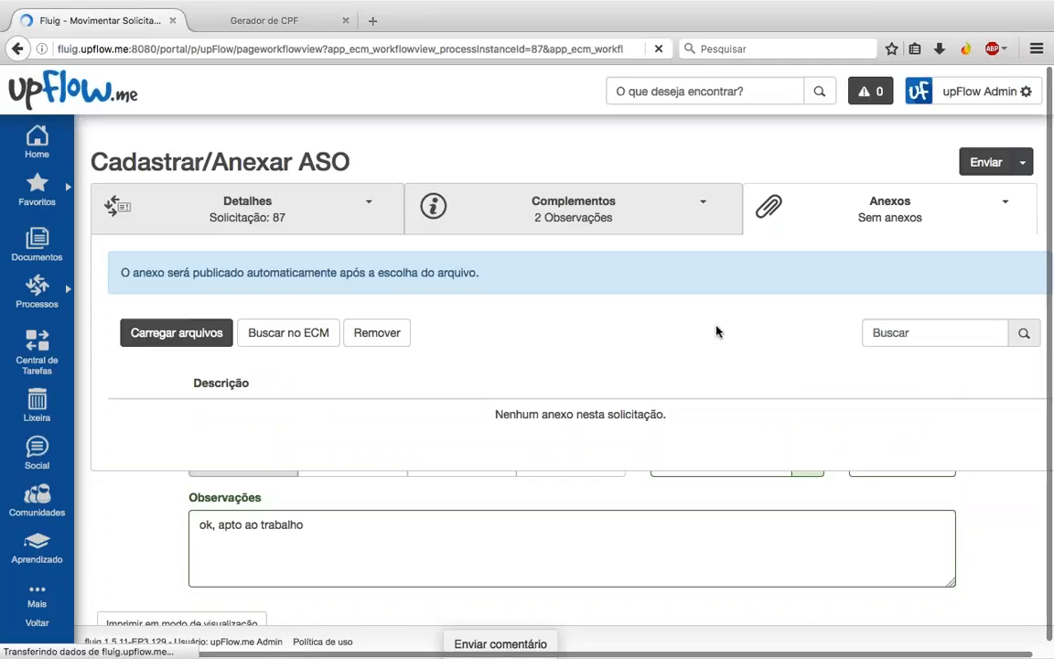
{"action": "left_click", "coordinate": [884, 211]}
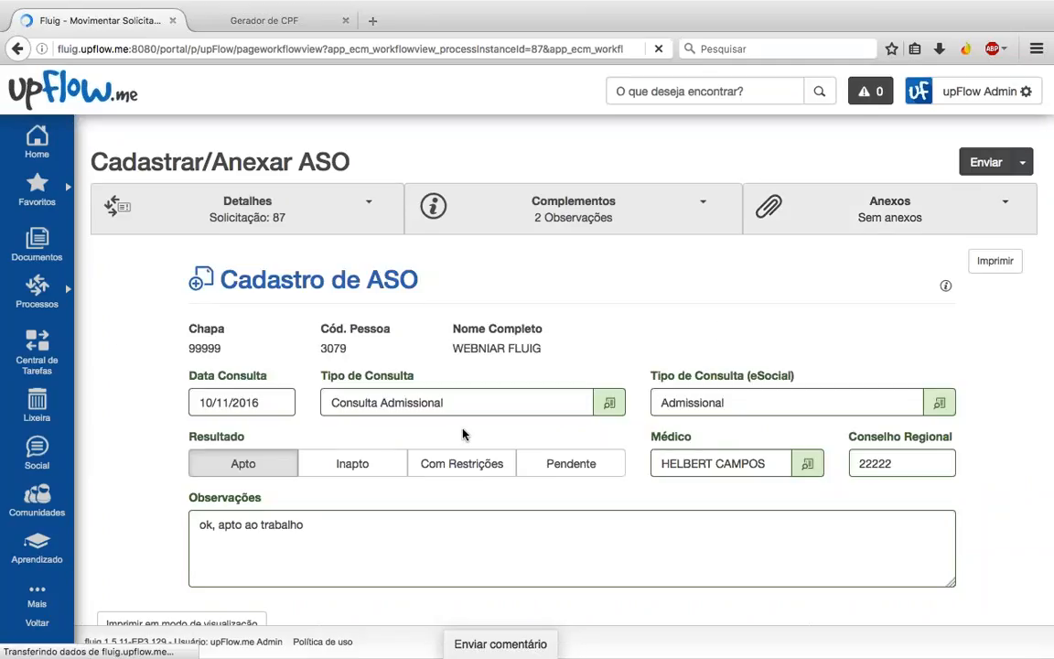
{"action": "left_click", "coordinate": [281, 202]}
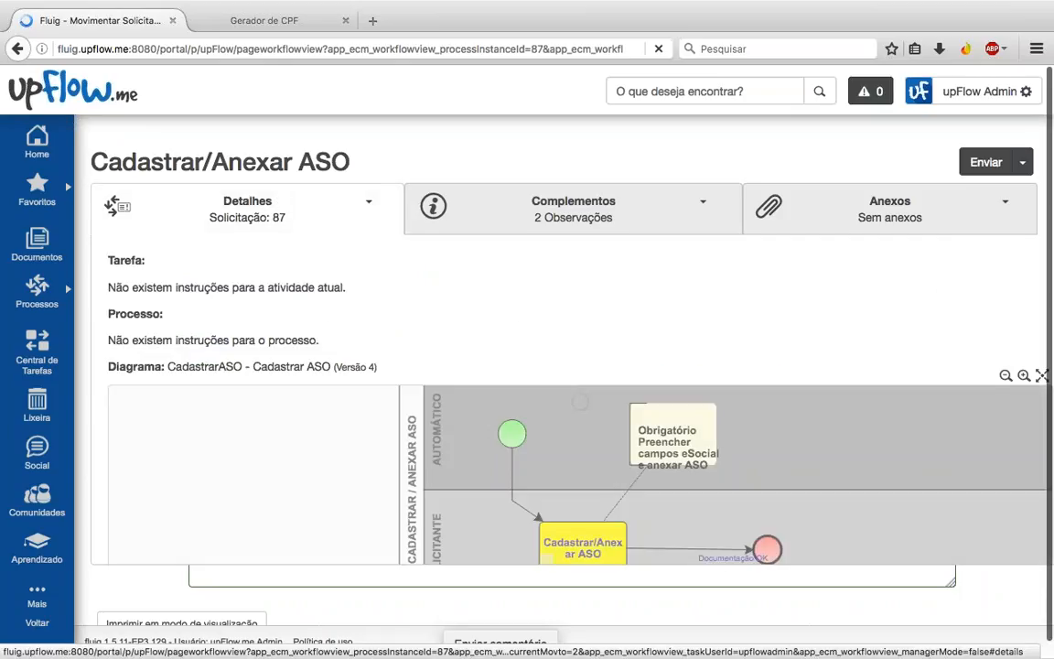
{"action": "left_click", "coordinate": [1042, 375]}
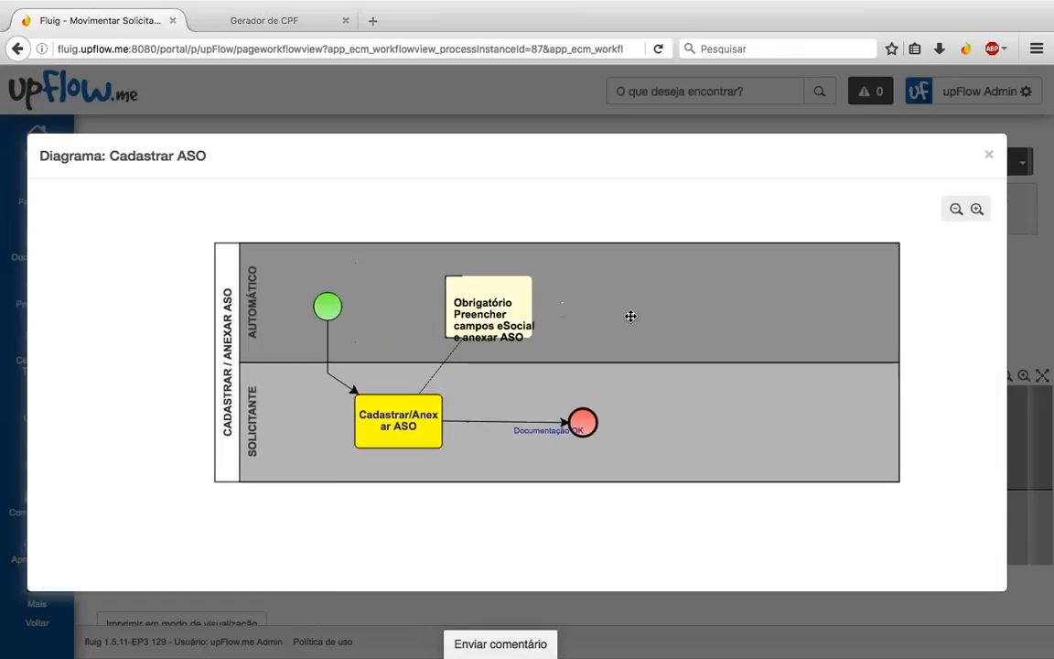
{"action": "left_click", "coordinate": [990, 157]}
{"action": "scroll", "coordinate": [338, 208], "scroll_direction": "down", "scroll_amount": 5}
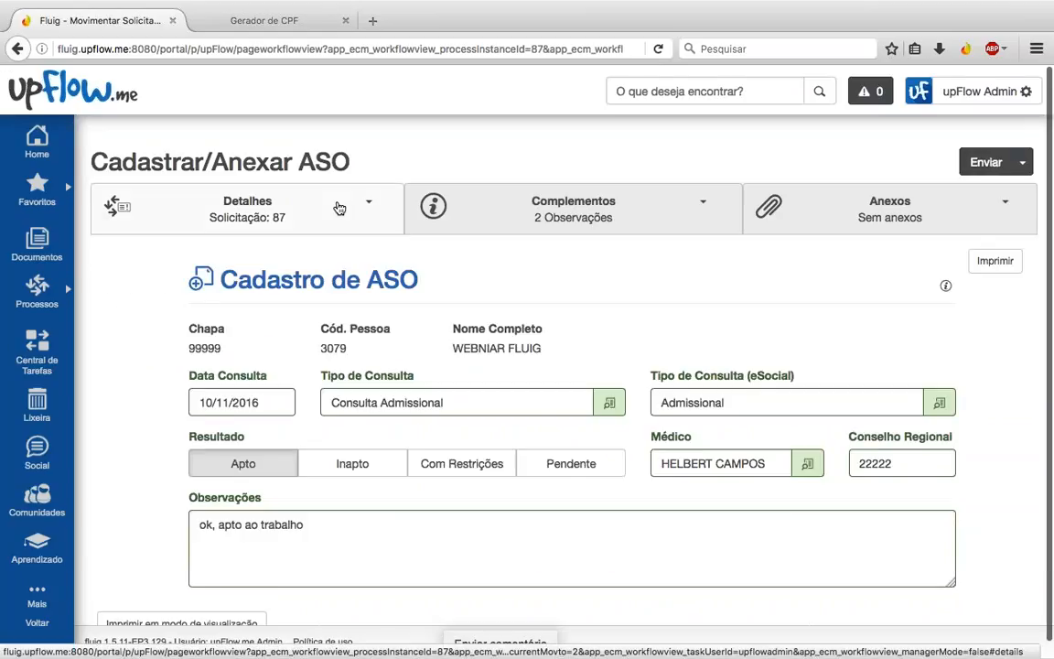
{"action": "left_click", "coordinate": [911, 204]}
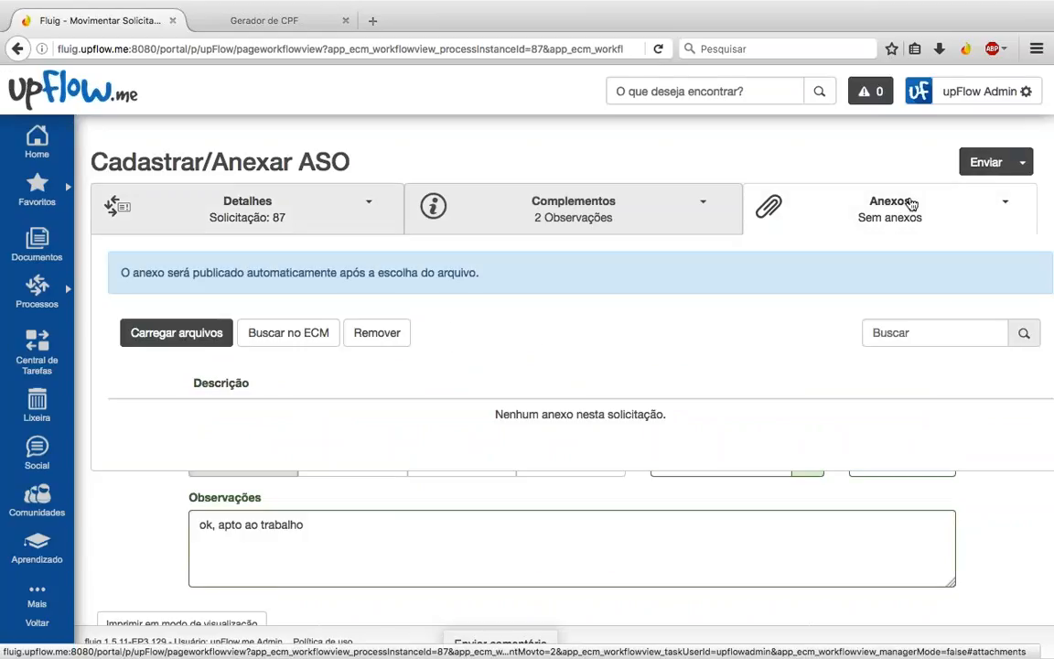
Step: Upload 20161019175109837.pdf from the computer as request 87's ASO attachment and close Anexos
{"action": "left_click", "coordinate": [151, 345]}
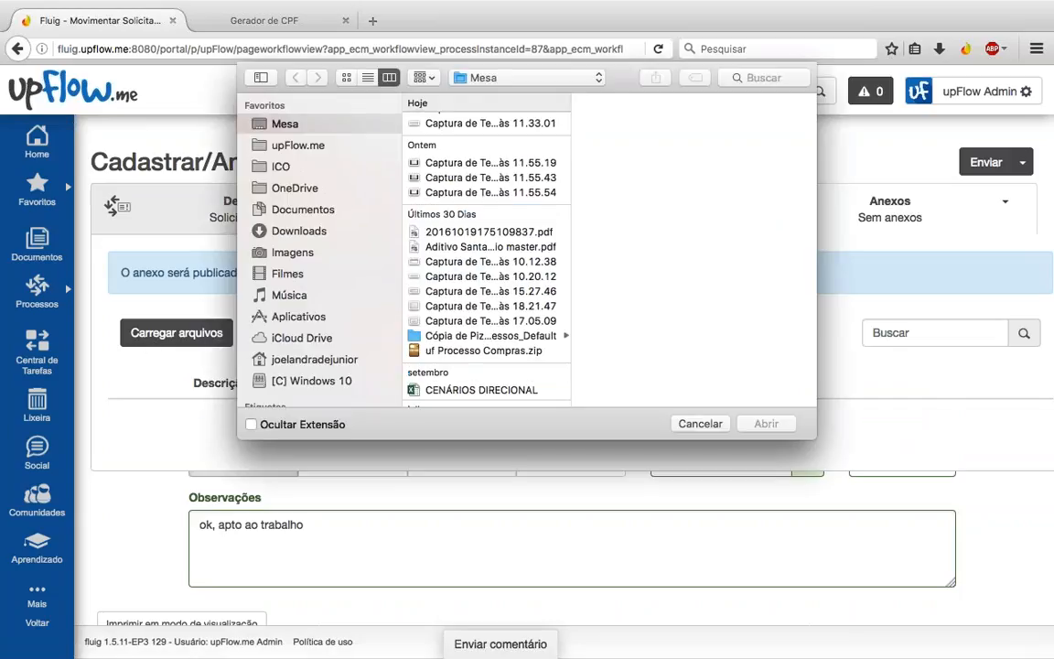
{"action": "left_click", "coordinate": [491, 268]}
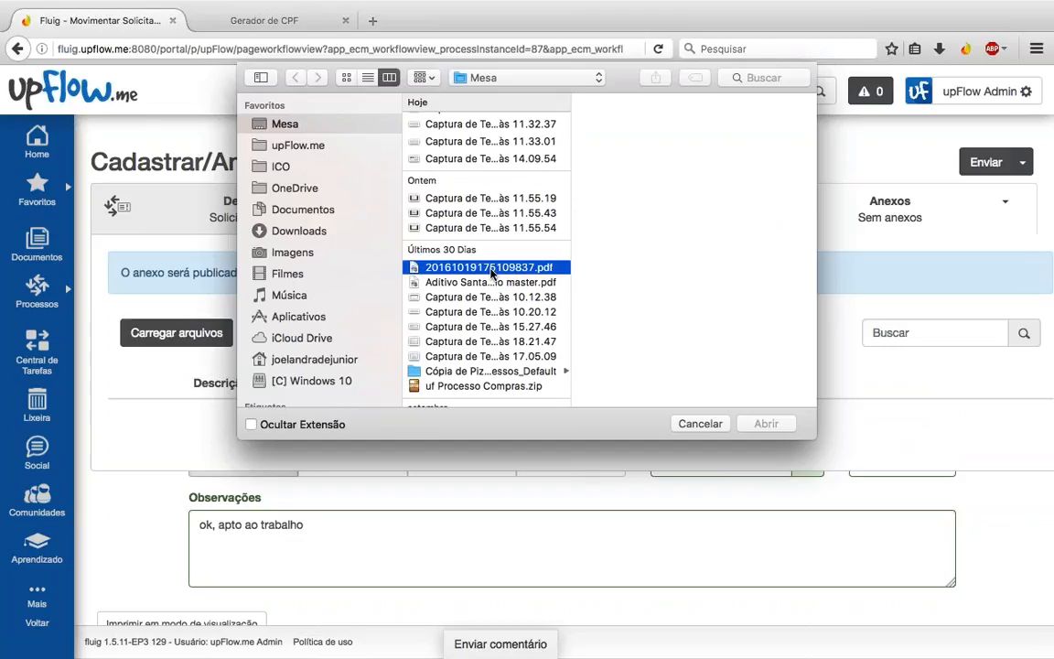
{"action": "double_click", "coordinate": [491, 269]}
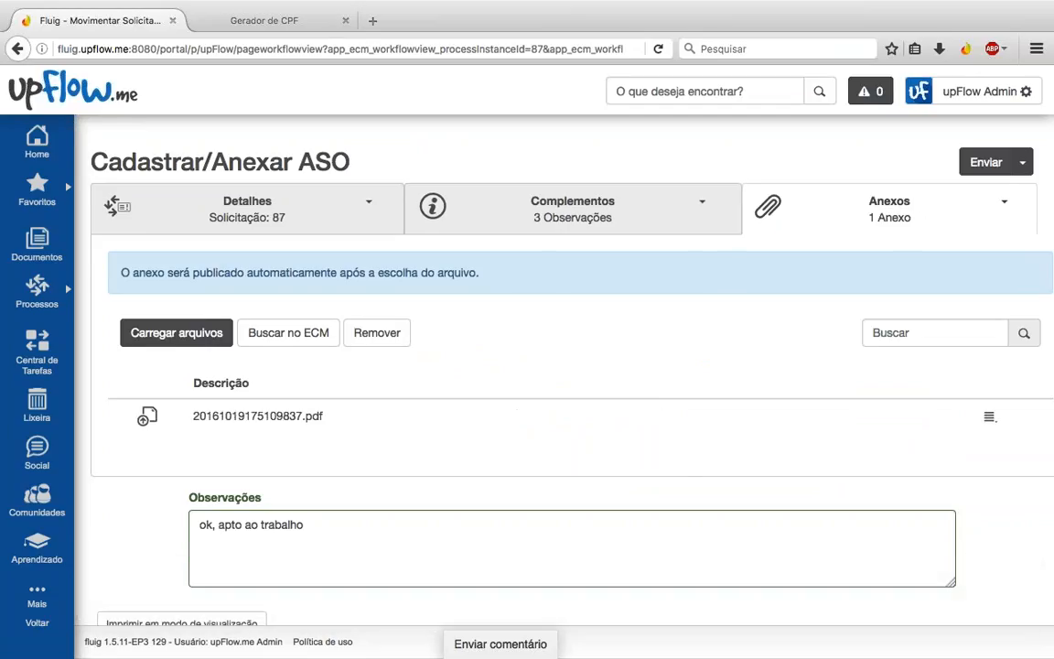
{"action": "left_click", "coordinate": [870, 214]}
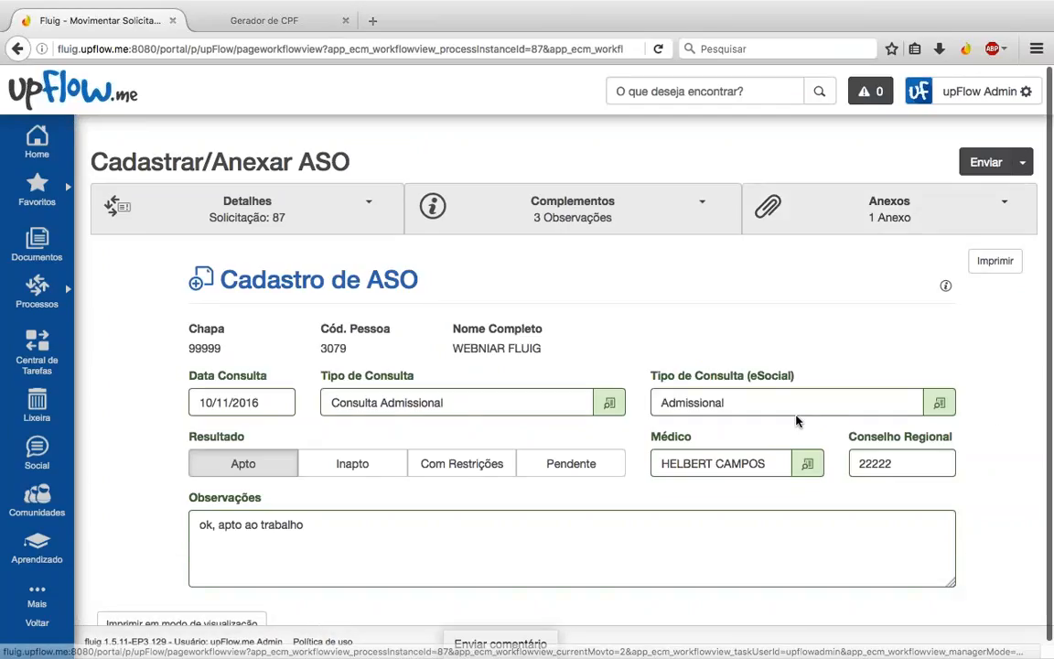
{"action": "key", "text": "ctrl+Right"}
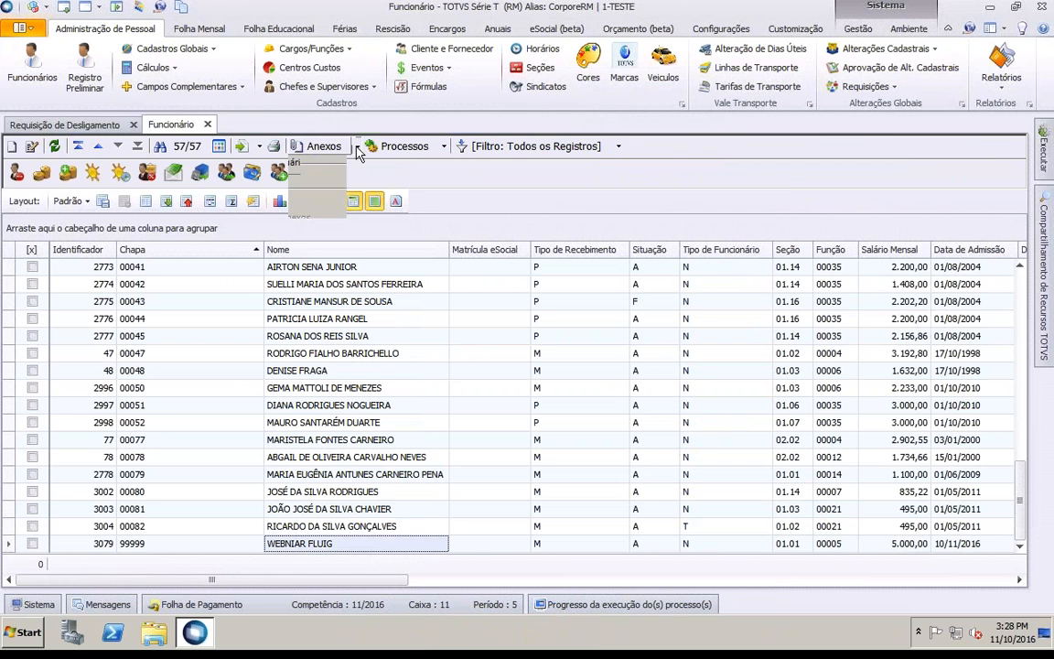
Step: Open the new employee's Consultas Médicas records under Anexos > Segurança e Medicina
{"action": "left_click", "coordinate": [316, 146]}
{"action": "mouse_move", "coordinate": [366, 403]}
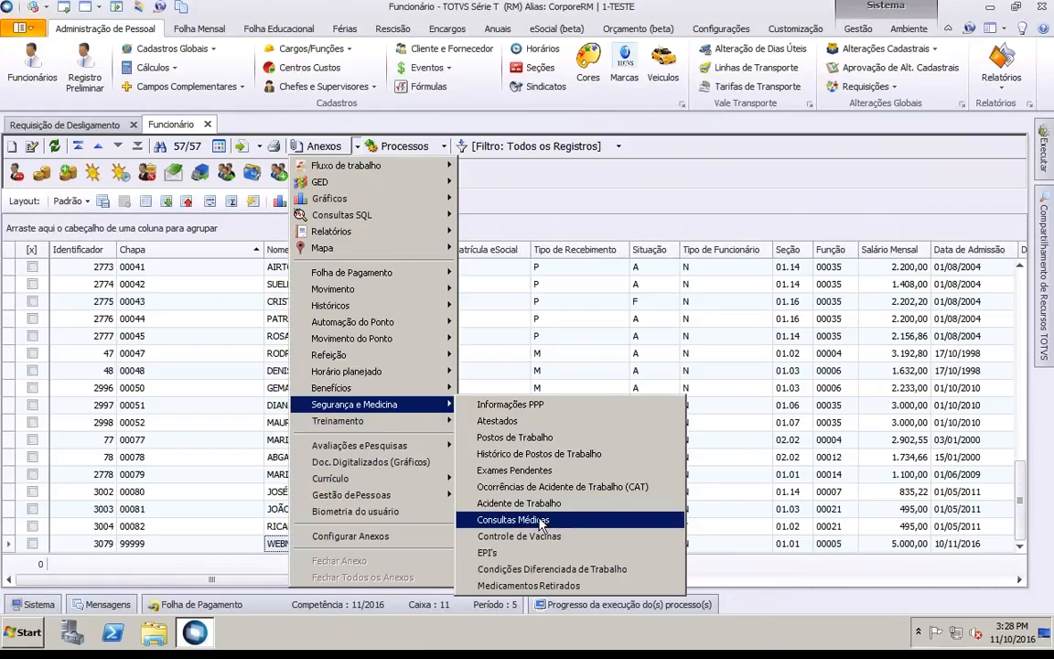
{"action": "left_click", "coordinate": [512, 519]}
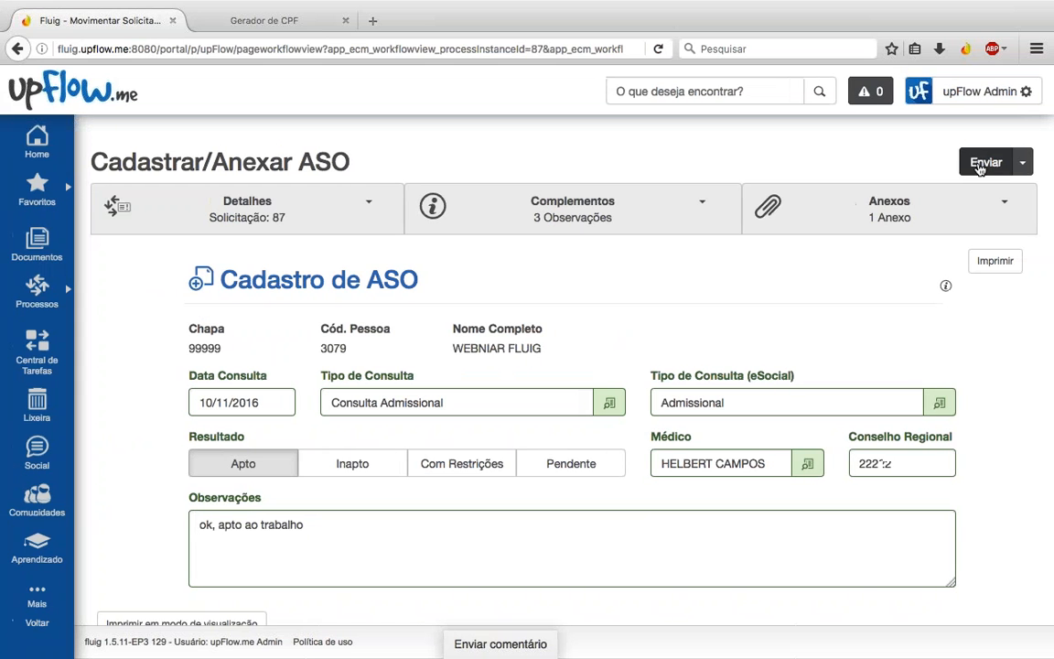
Step: Send the completed ASO task for request 87 and confirm the success dialog
{"action": "type", "text": "22"}
{"action": "left_click", "coordinate": [974, 161]}
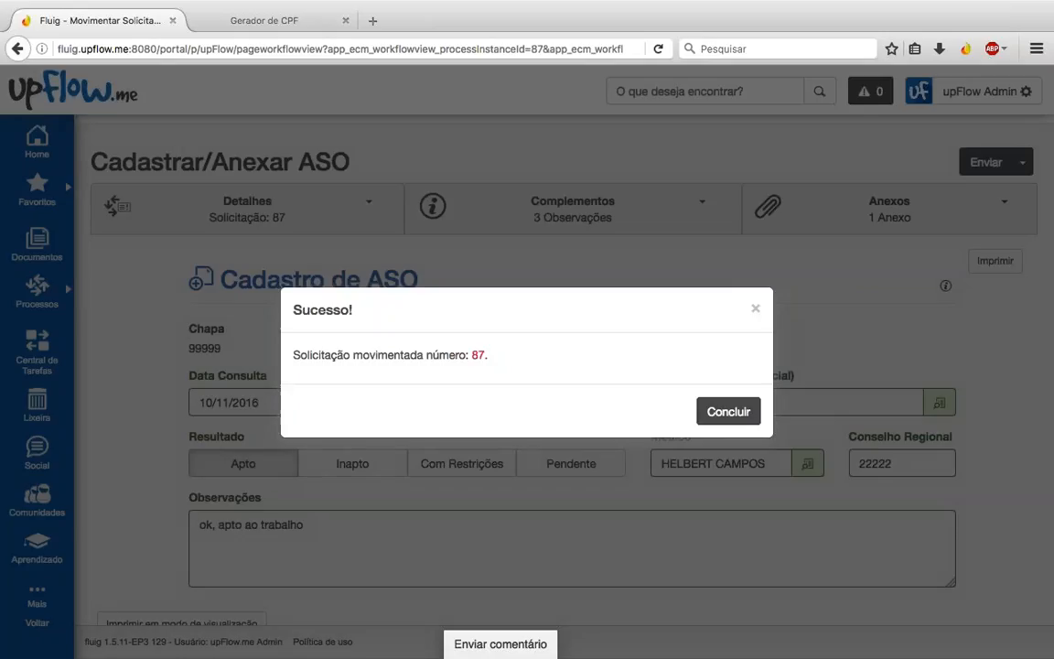
{"action": "left_click", "coordinate": [728, 411]}
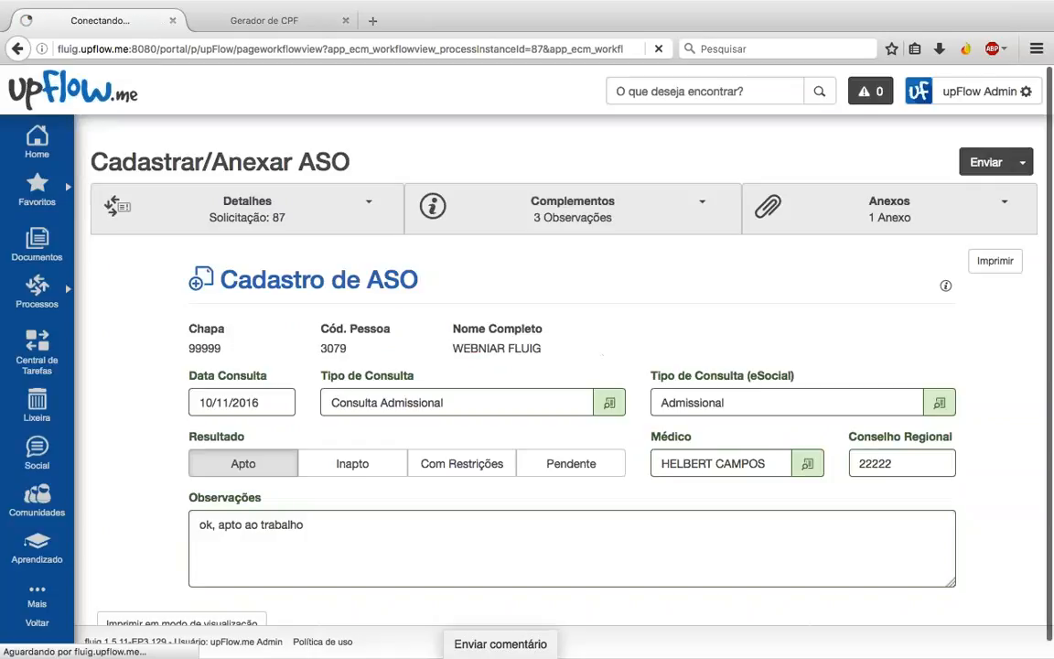
{"action": "key", "text": "ctrl+Right"}
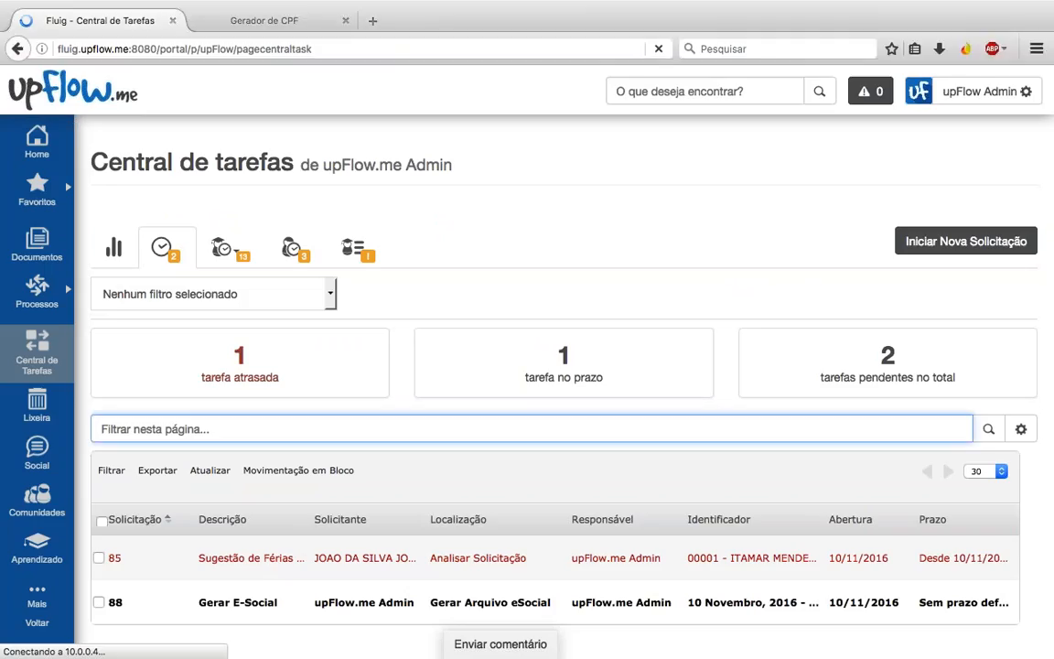
Step: Scroll the Central de Tarefas list to bring request 88's Gerar E-Social task into view
{"action": "scroll", "coordinate": [234, 492], "scroll_direction": "down", "scroll_amount": 3}
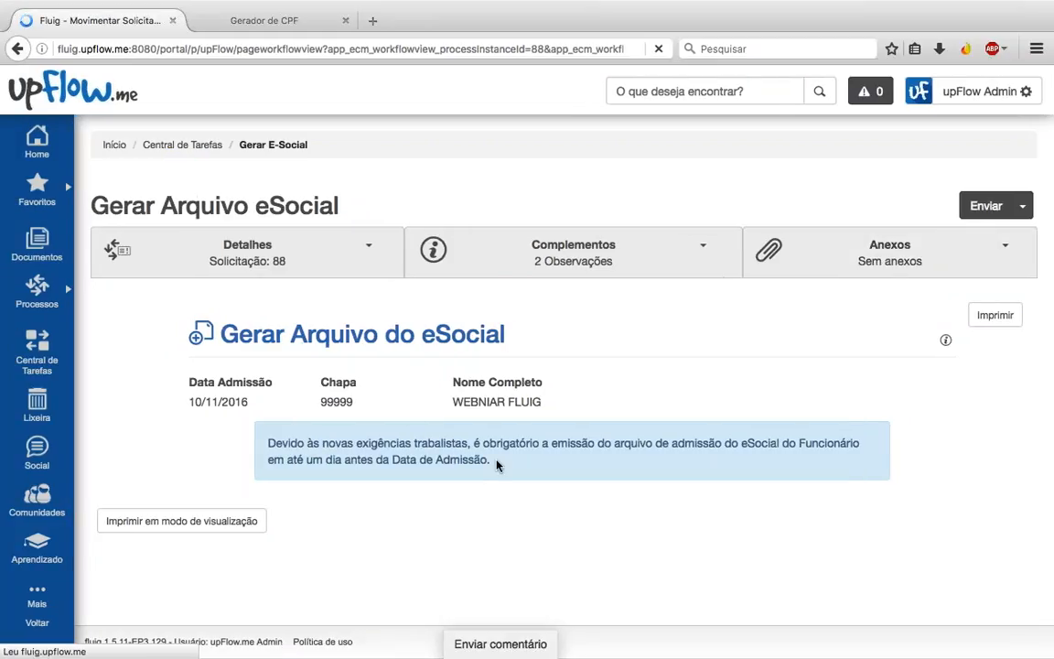
Step: In TOTVS RM, browse the employee Anexos > GED views, then select the admission medical consultation record
{"action": "key", "text": "ctrl+Right"}
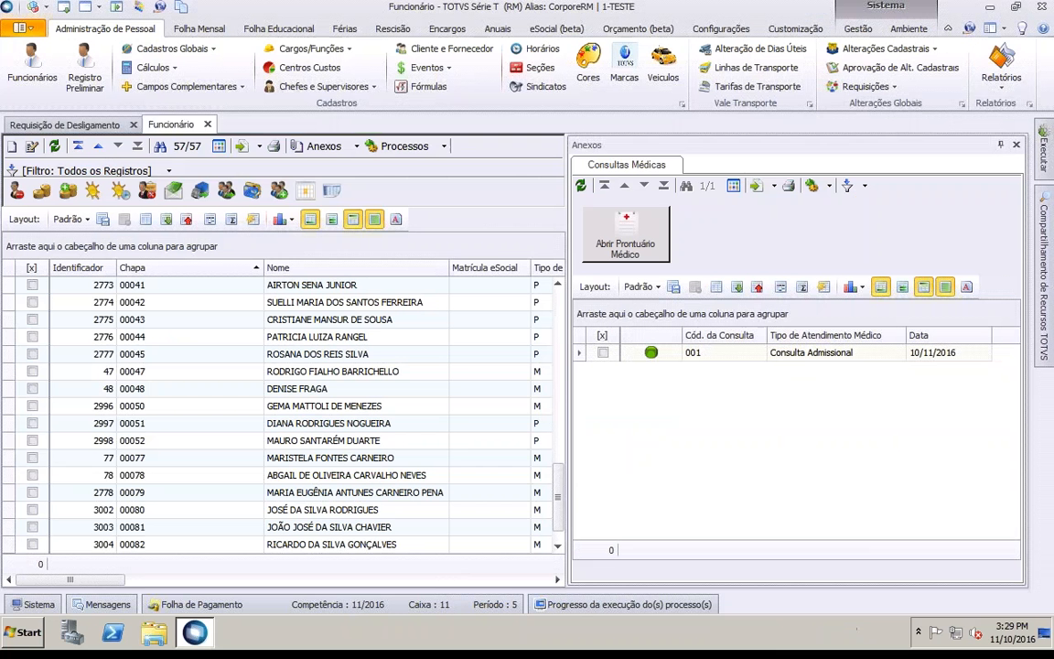
{"action": "left_click", "coordinate": [326, 147]}
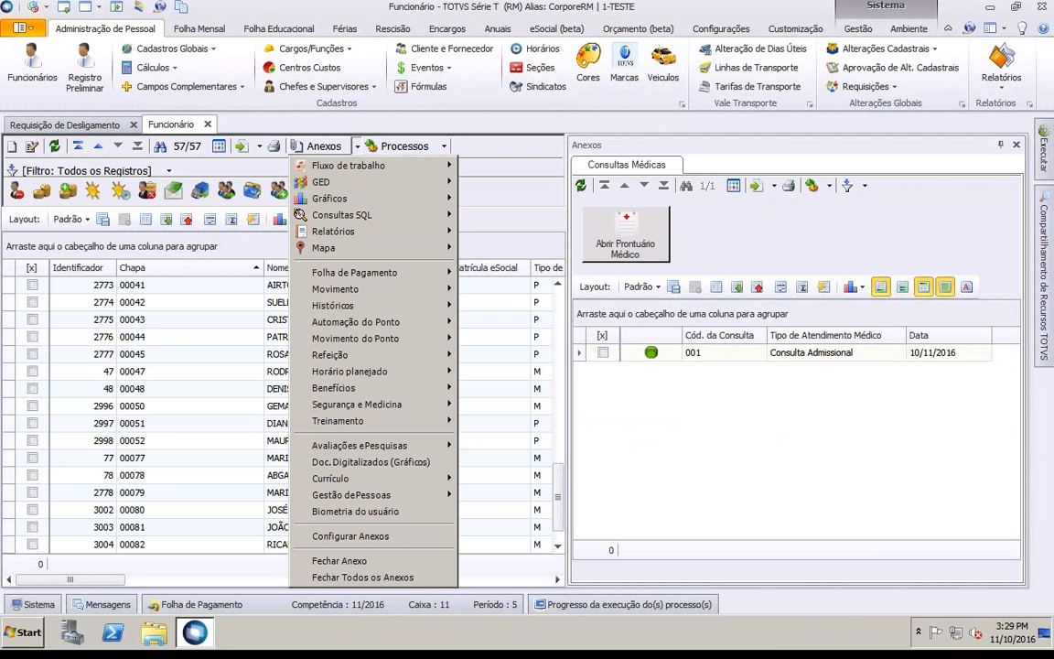
{"action": "mouse_move", "coordinate": [384, 190]}
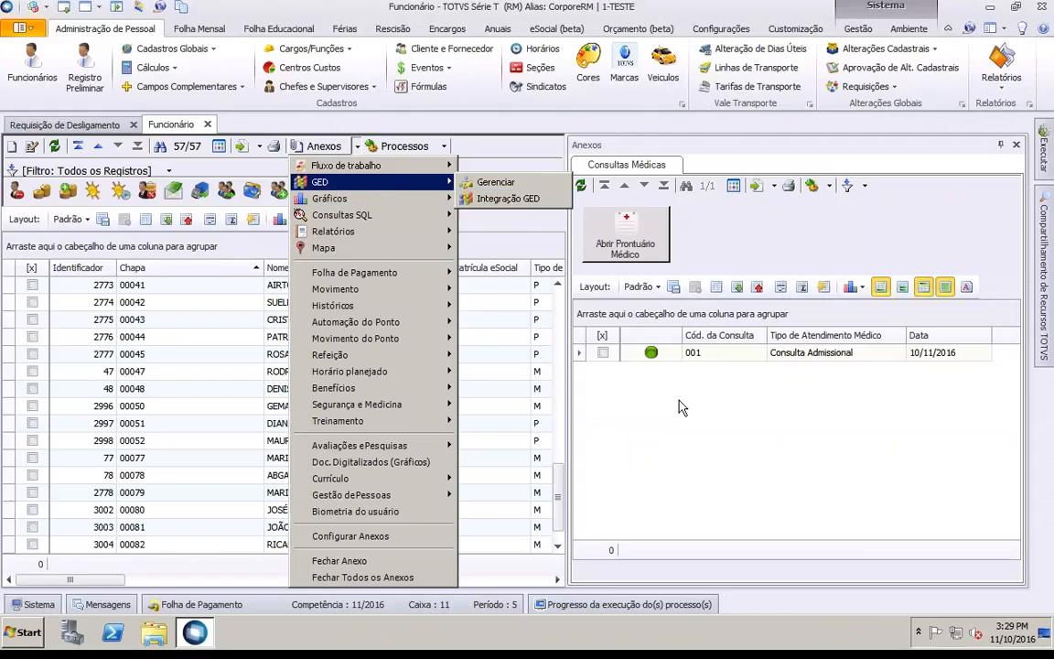
{"action": "left_click", "coordinate": [612, 359]}
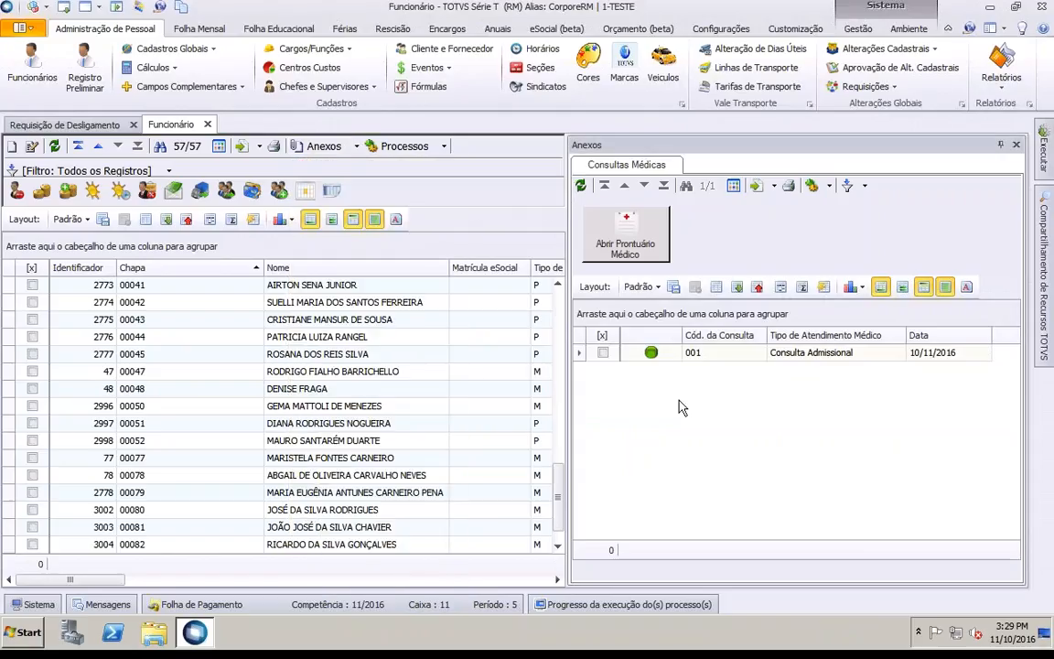
{"action": "left_click", "coordinate": [711, 354]}
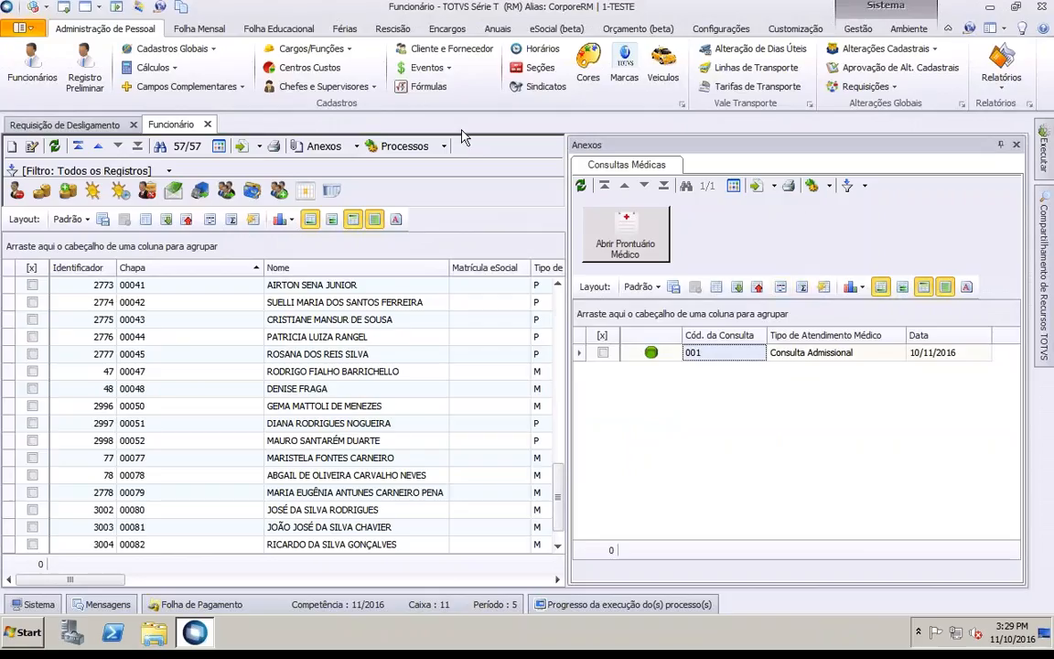
Step: Reopen and dismiss the attachment views, then select the newly admitted employee's last row
{"action": "left_click", "coordinate": [358, 147]}
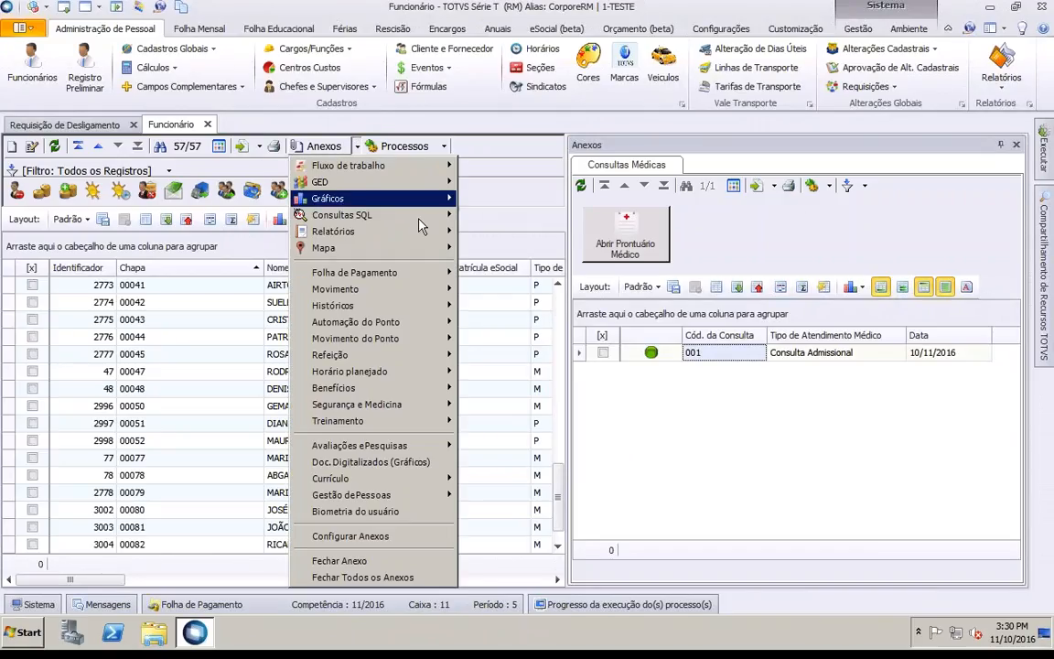
{"action": "mouse_move", "coordinate": [439, 181]}
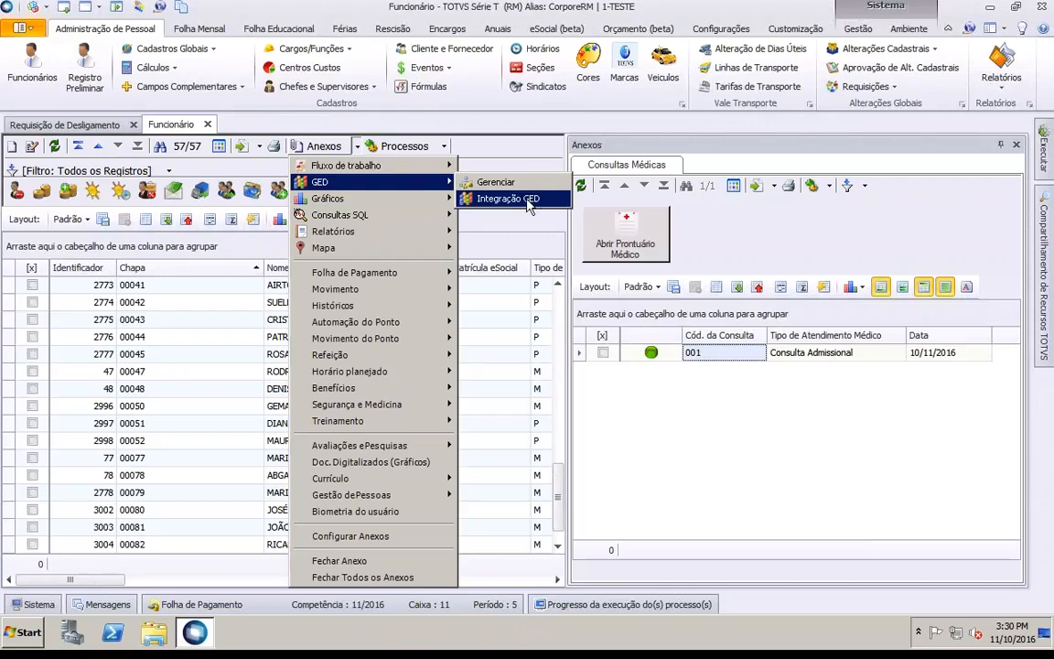
{"action": "left_click", "coordinate": [718, 464]}
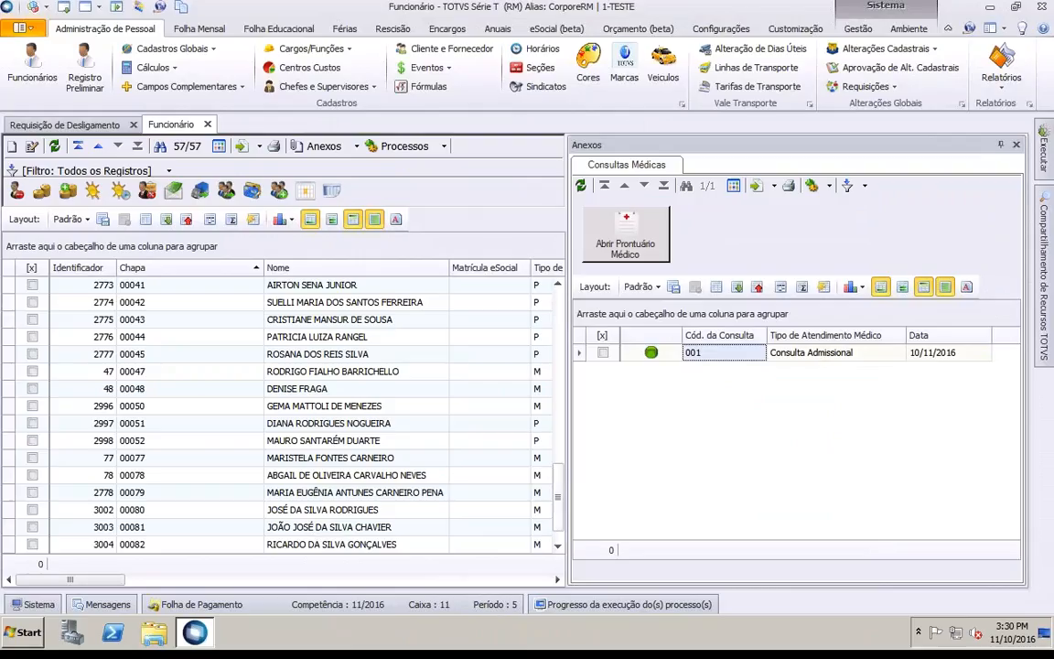
{"action": "left_click", "coordinate": [558, 544]}
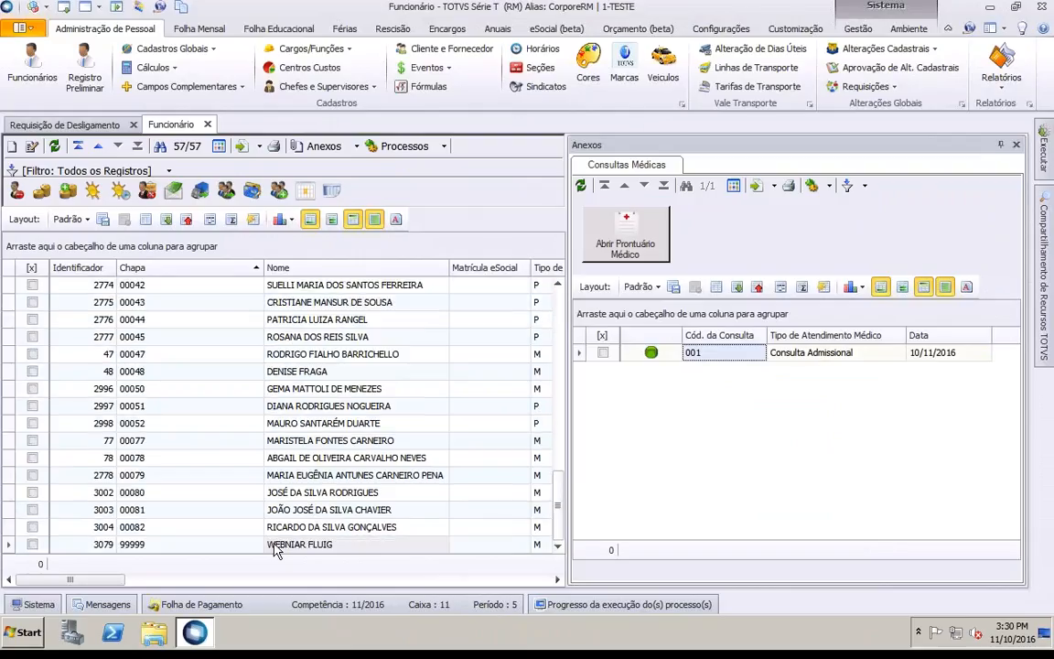
{"action": "left_click", "coordinate": [302, 545]}
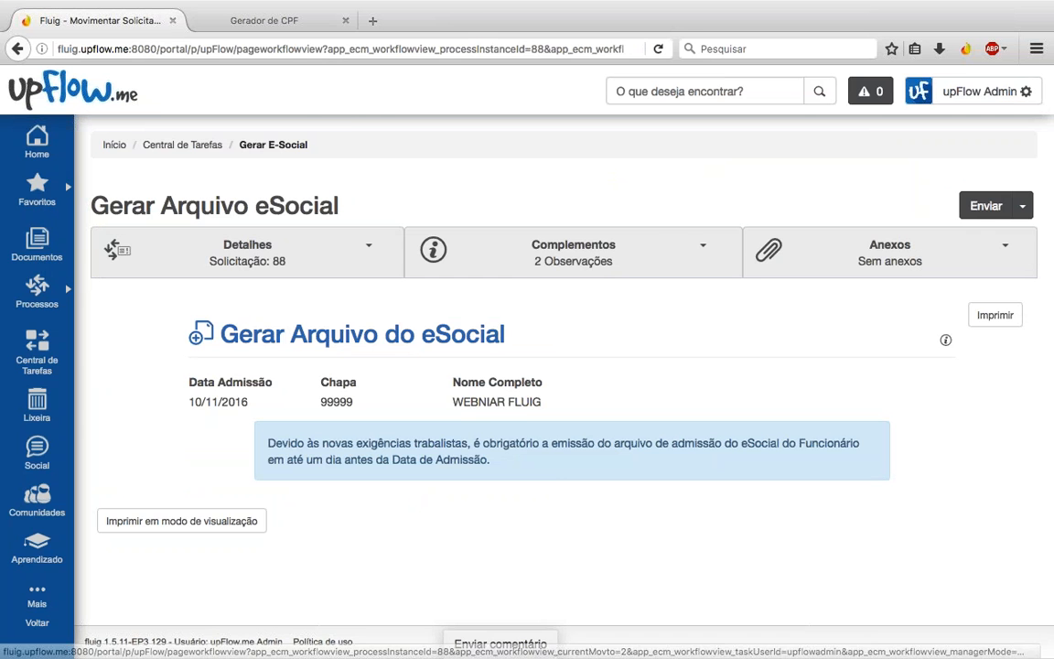
Step: Switch to the desktop space showing the PowerPoint slideshow
{"action": "key", "text": "ctrl+Left"}
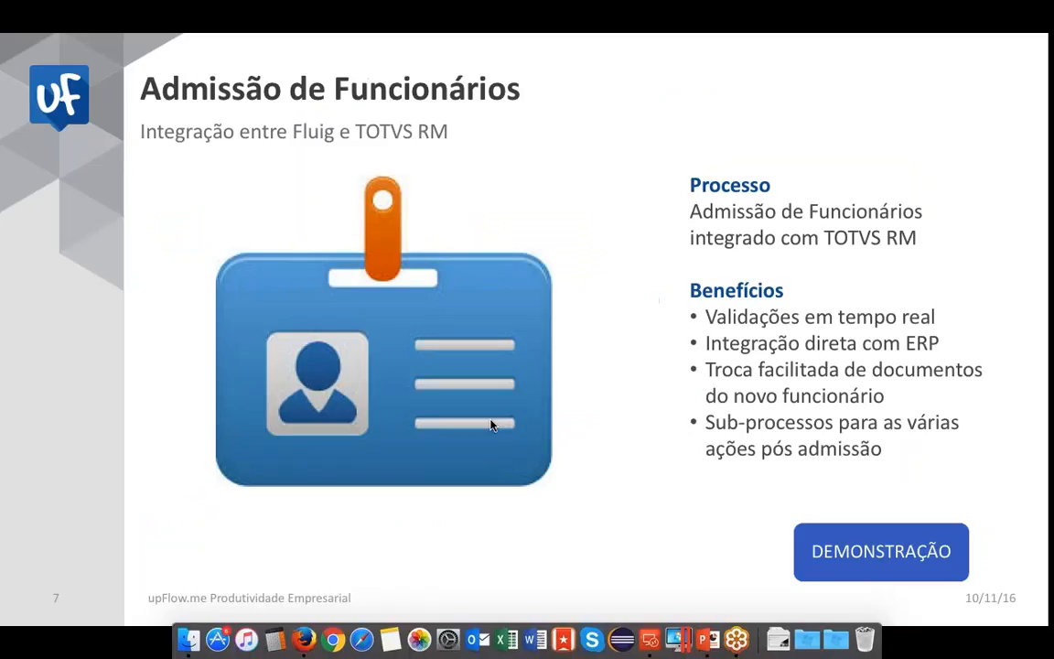
Step: Advance to slide 8 (Férias), then switch back to the browser with Fluig
{"action": "key", "text": "Right"}
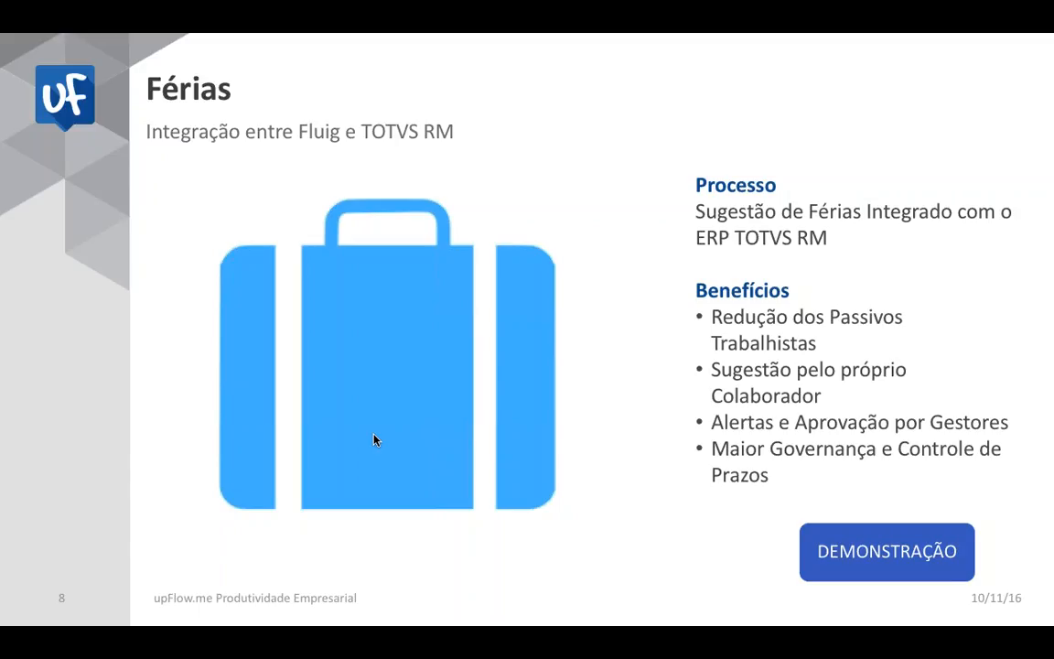
{"action": "key", "text": "ctrl+Right"}
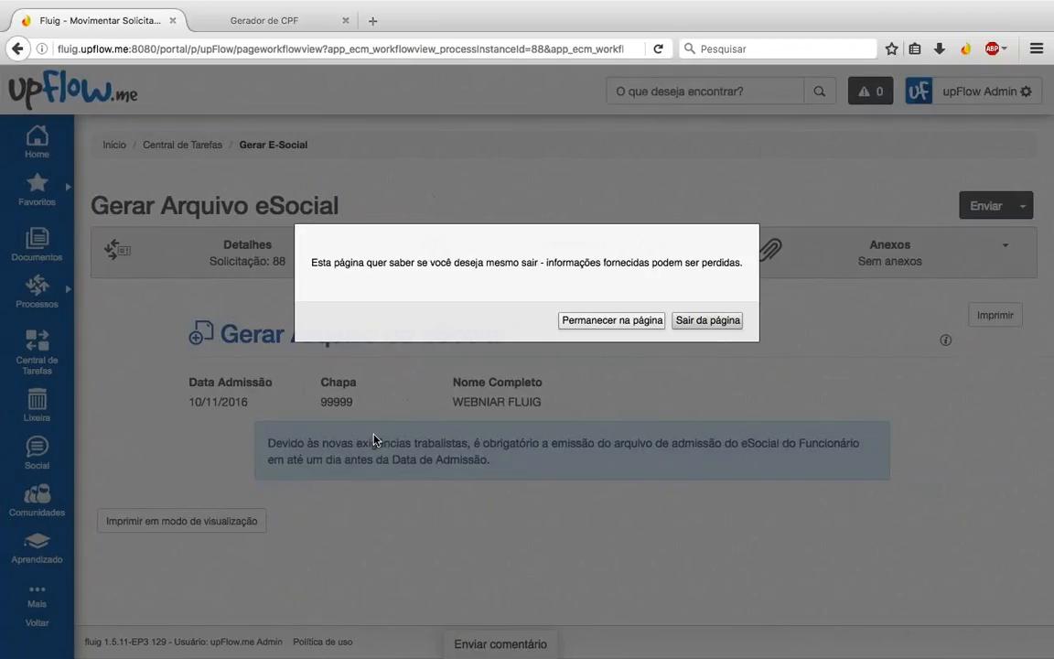
Step: Confirm leaving the task page and sign in with another user's login and password
{"action": "left_click", "coordinate": [711, 320]}
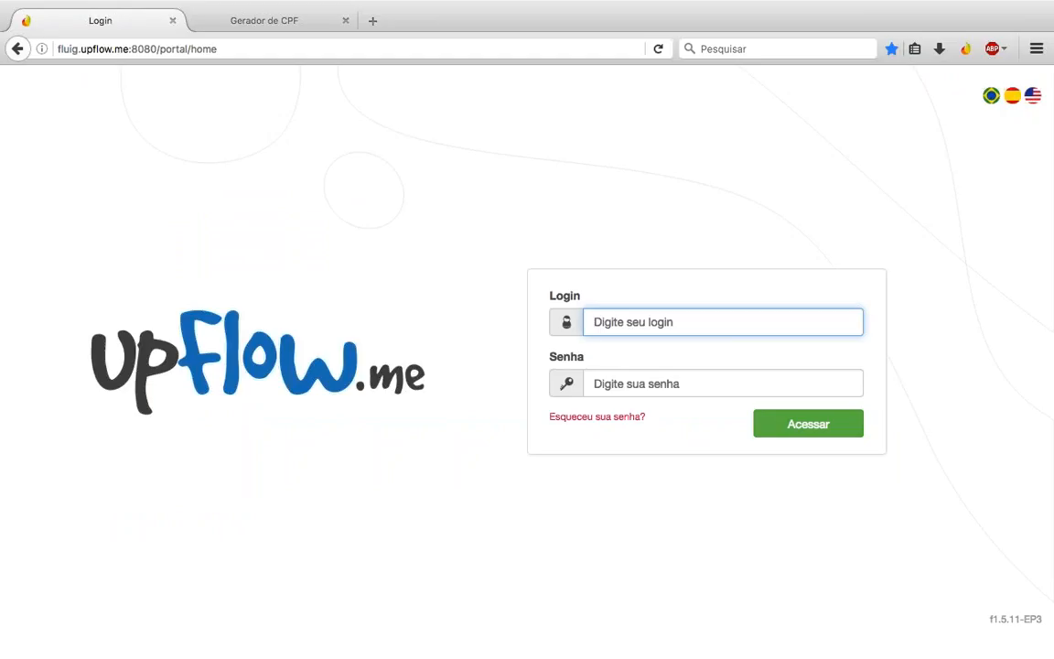
{"action": "type", "text": "mestre"}
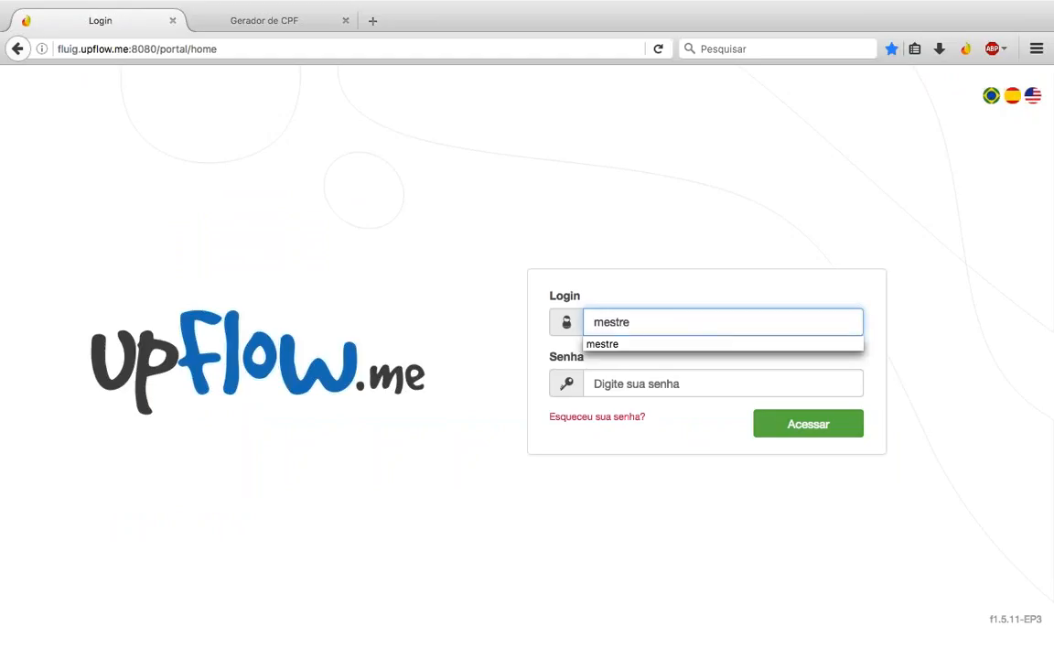
{"action": "key", "text": "Down"}
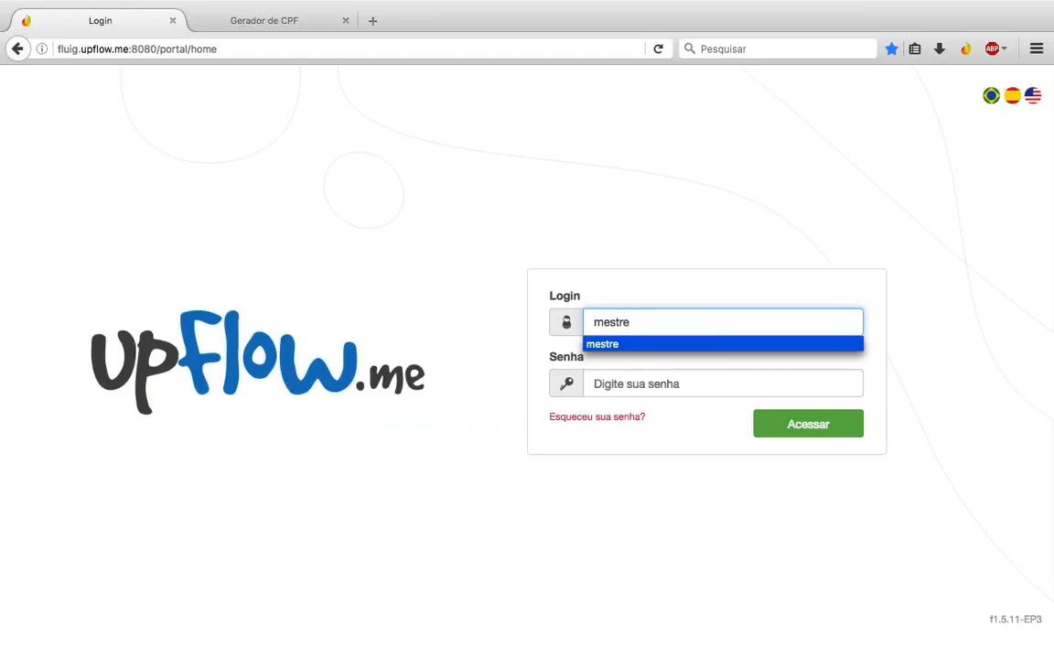
{"action": "key", "text": "BackSpace"}
{"action": "key", "text": "BackSpace"}
{"action": "key", "text": "BackSpace"}
{"action": "key", "text": "BackSpace"}
{"action": "key", "text": "BackSpace"}
{"action": "key", "text": "BackSpace"}
{"action": "type", "text": "upf"}
{"action": "key", "text": "Down"}
{"action": "key", "text": "Down"}
{"action": "key", "text": "Return"}
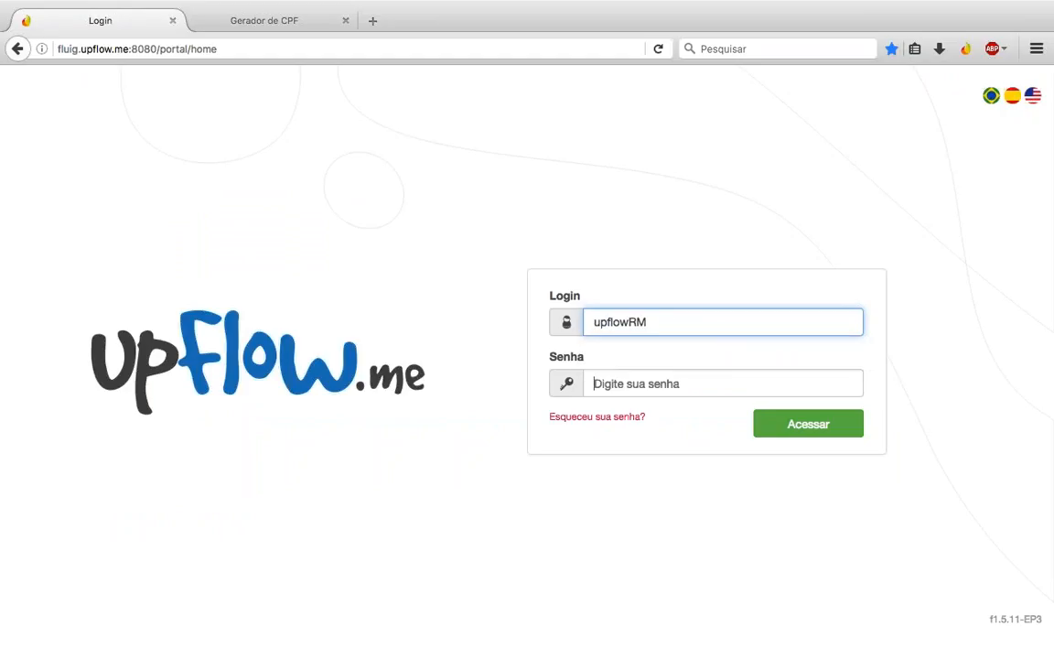
{"action": "key", "text": "Tab"}
{"action": "type", "text": "******"}
{"action": "key", "text": "Return"}
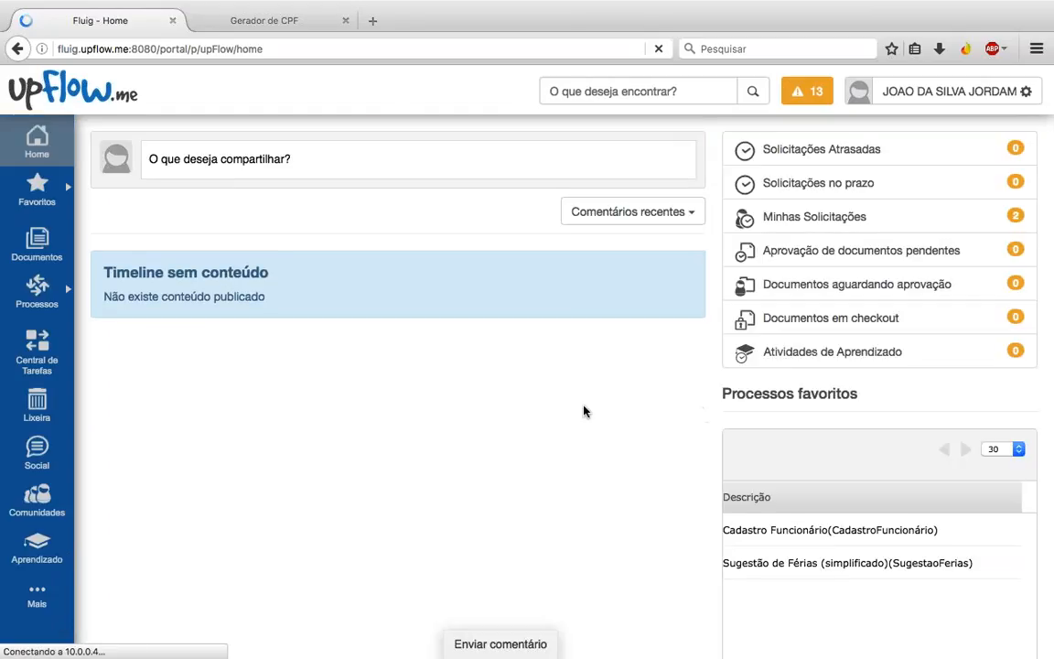
Step: Start a new Sugestão de Férias request from Processos favoritos and close the Gerador de CPF tab
{"action": "scroll", "coordinate": [584, 411], "scroll_direction": "down", "scroll_amount": 2}
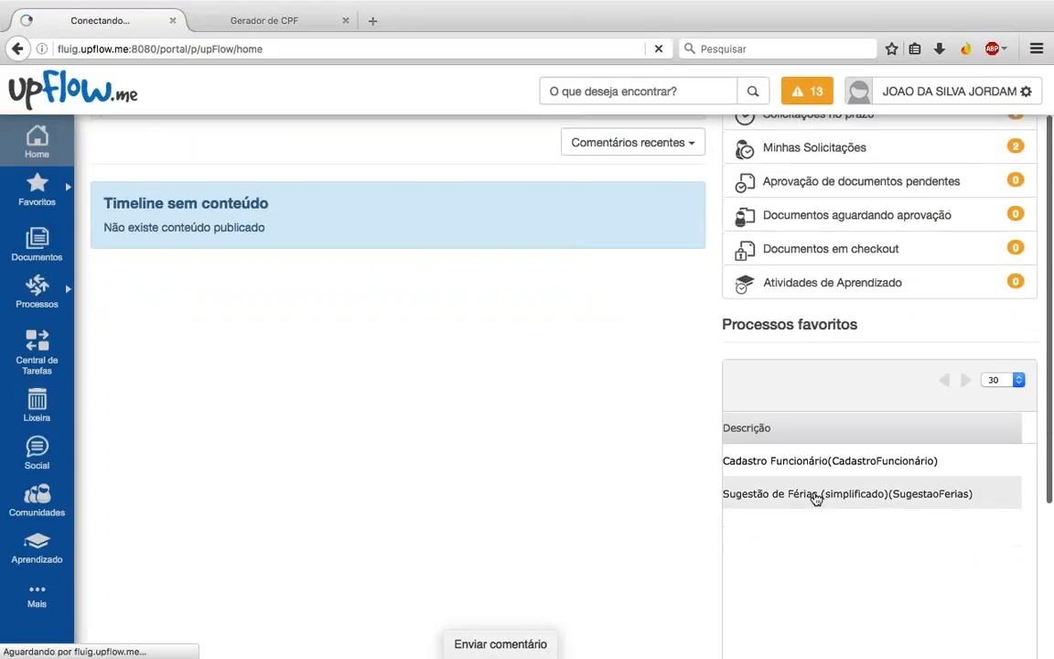
{"action": "left_click", "coordinate": [814, 494]}
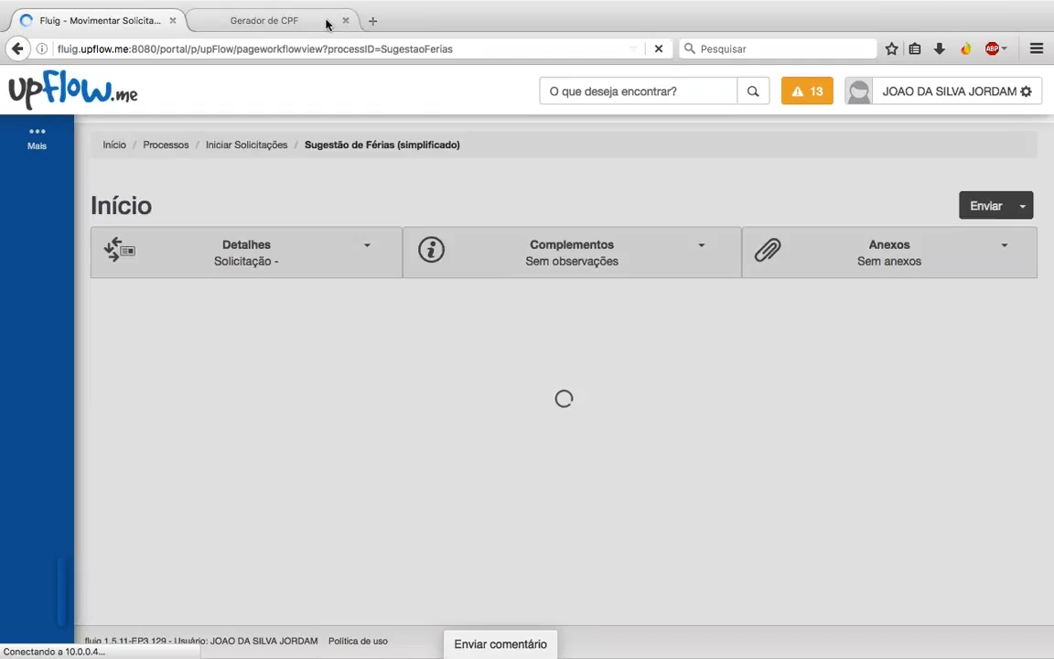
{"action": "left_click", "coordinate": [346, 20]}
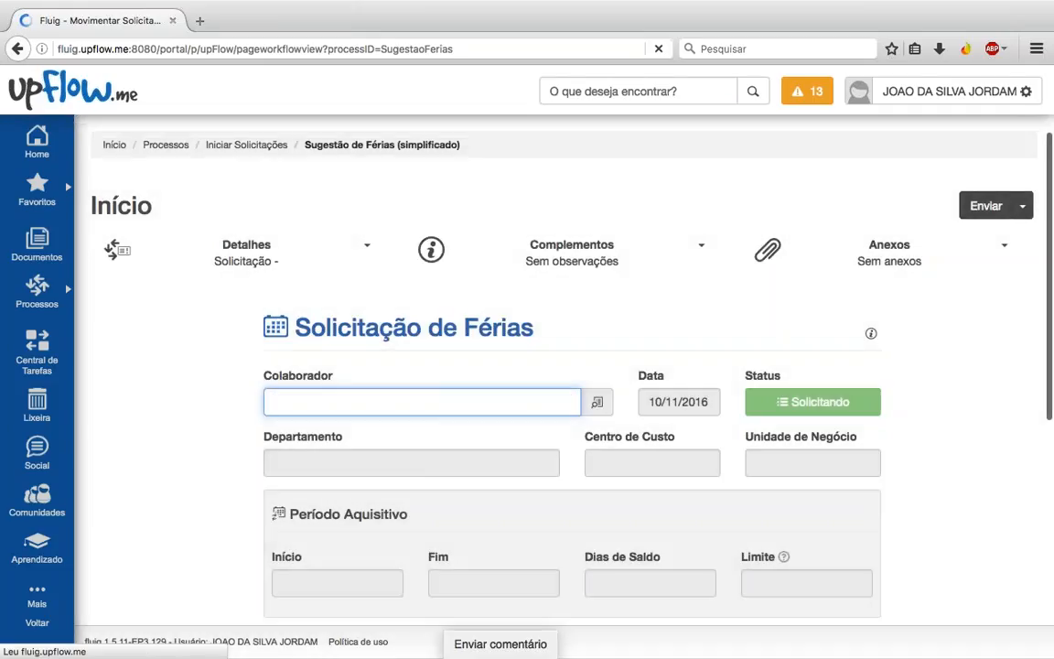
Step: Open the Colaborador lookup list on the vacation request form
{"action": "scroll", "coordinate": [560, 371], "scroll_direction": "down", "scroll_amount": 1}
{"action": "scroll", "coordinate": [560, 370], "scroll_direction": "down", "scroll_amount": 2}
{"action": "scroll", "coordinate": [414, 323], "scroll_direction": "down", "scroll_amount": 1}
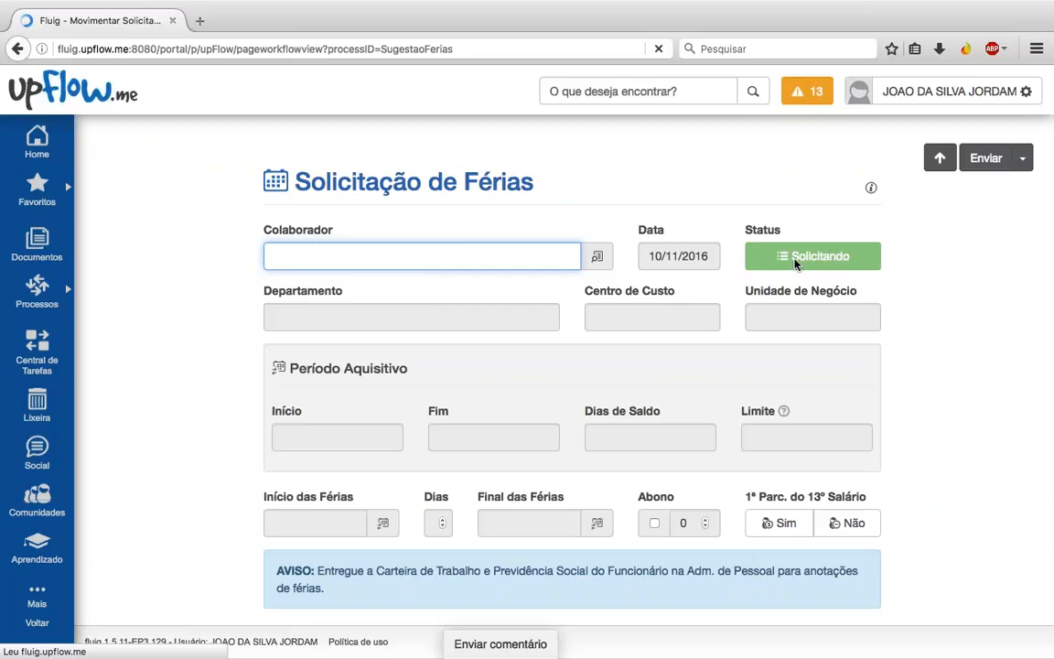
{"action": "left_click", "coordinate": [597, 257]}
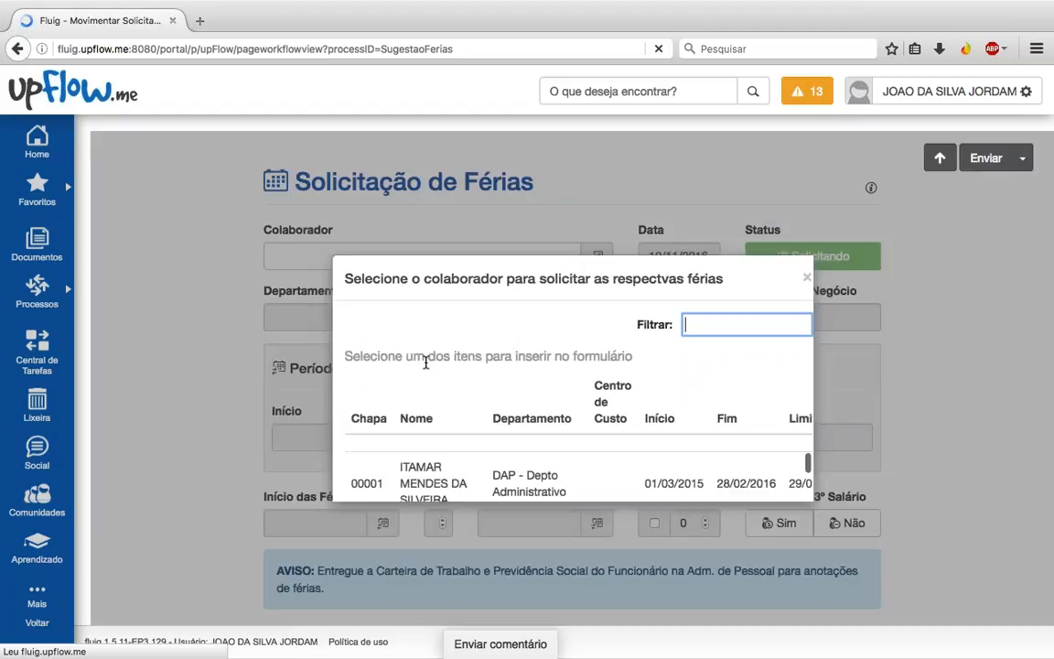
Step: Choose the first employee, auto-filling department DAP, period 01/03/2015–28/02/2016 and 30 days' balance
{"action": "scroll", "coordinate": [425, 361], "scroll_direction": "down", "scroll_amount": 2}
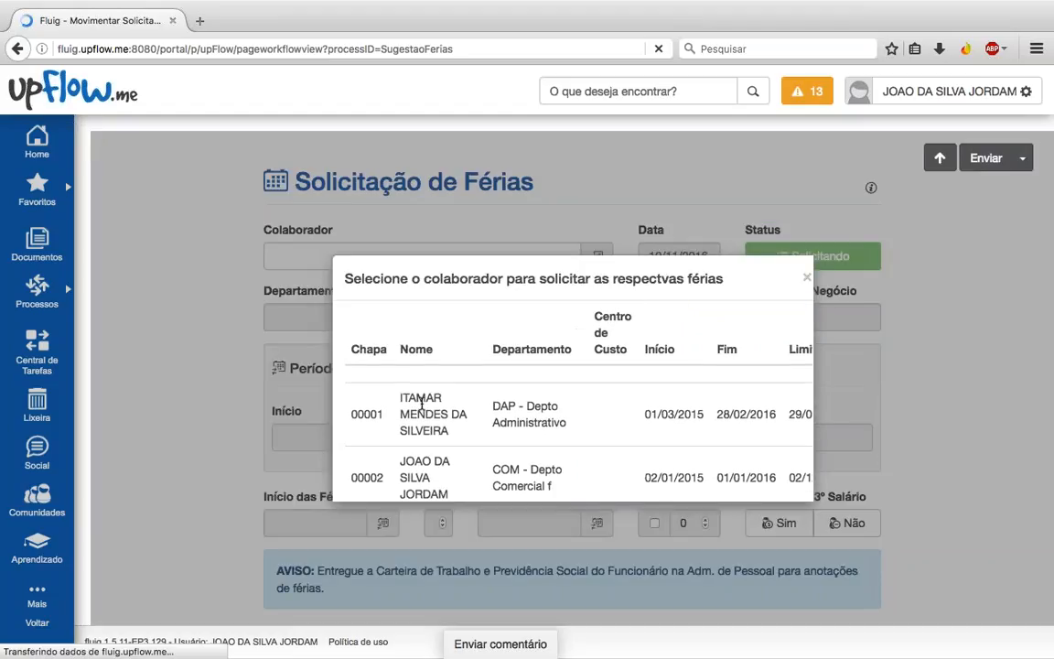
{"action": "left_click", "coordinate": [418, 404]}
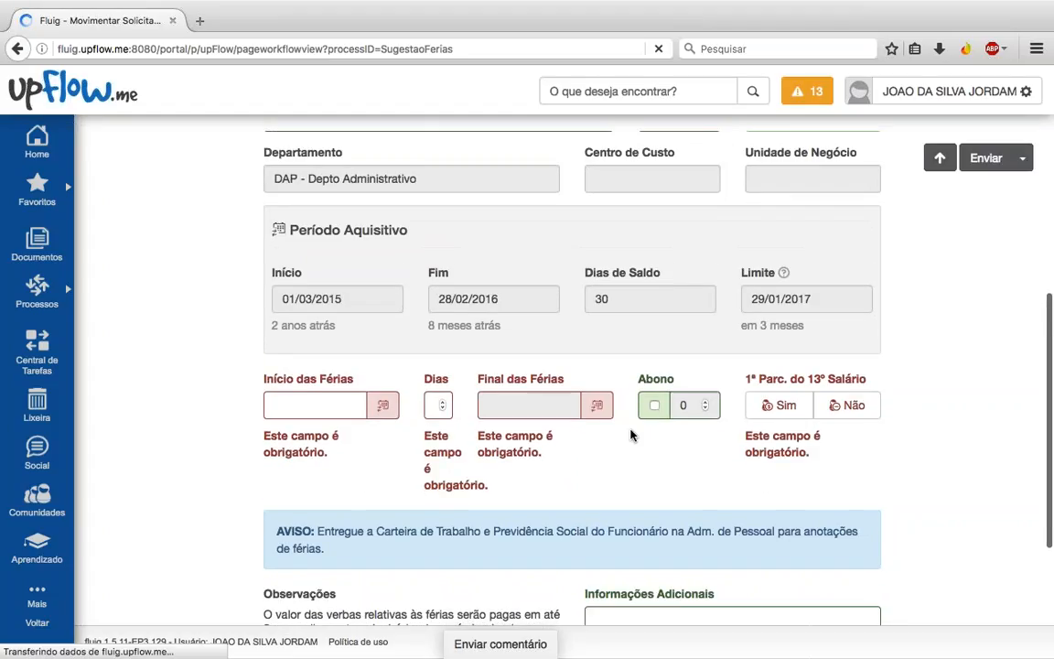
{"action": "scroll", "coordinate": [629, 437], "scroll_direction": "up", "scroll_amount": 1}
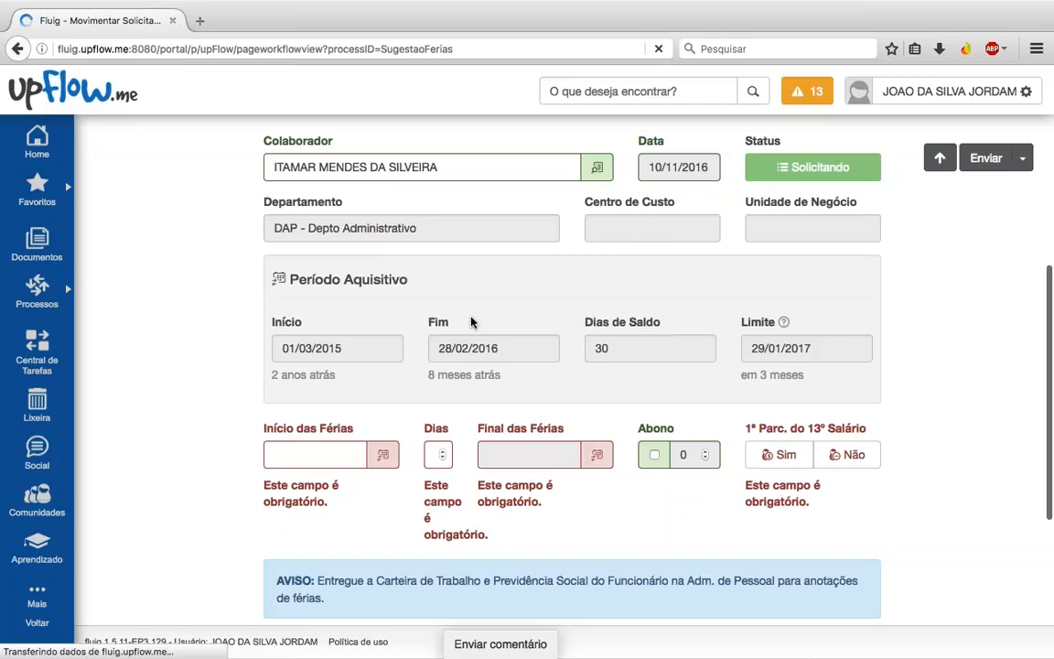
Step: Open the date-range picker on the Início das Férias field
{"action": "scroll", "coordinate": [472, 320], "scroll_direction": "down", "scroll_amount": 1}
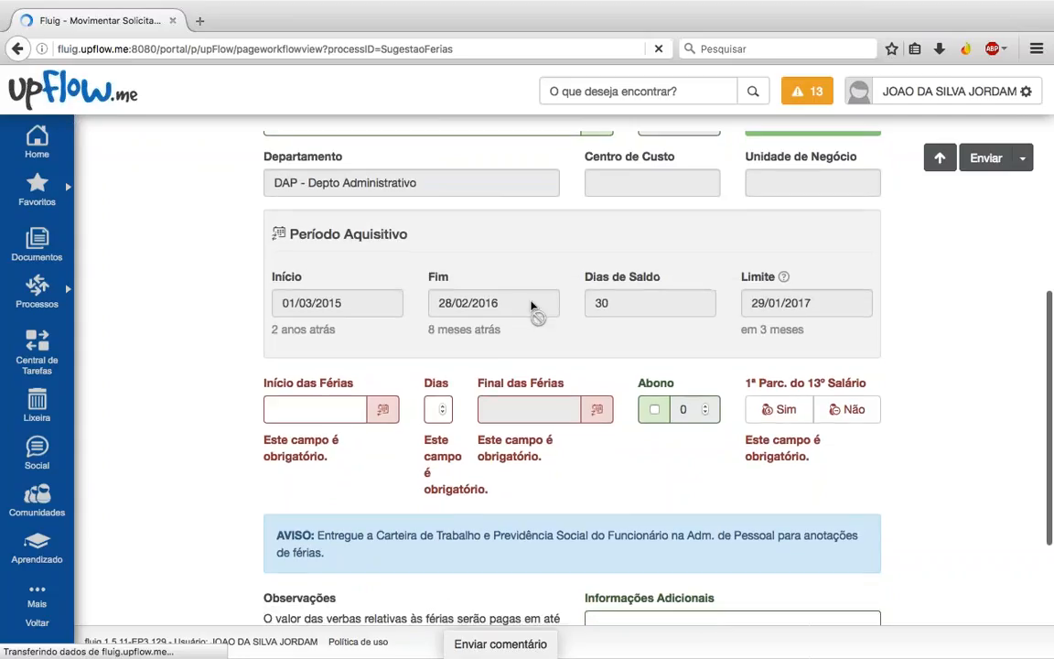
{"action": "scroll", "coordinate": [531, 306], "scroll_direction": "down", "scroll_amount": 1}
{"action": "scroll", "coordinate": [807, 227], "scroll_direction": "down", "scroll_amount": 2}
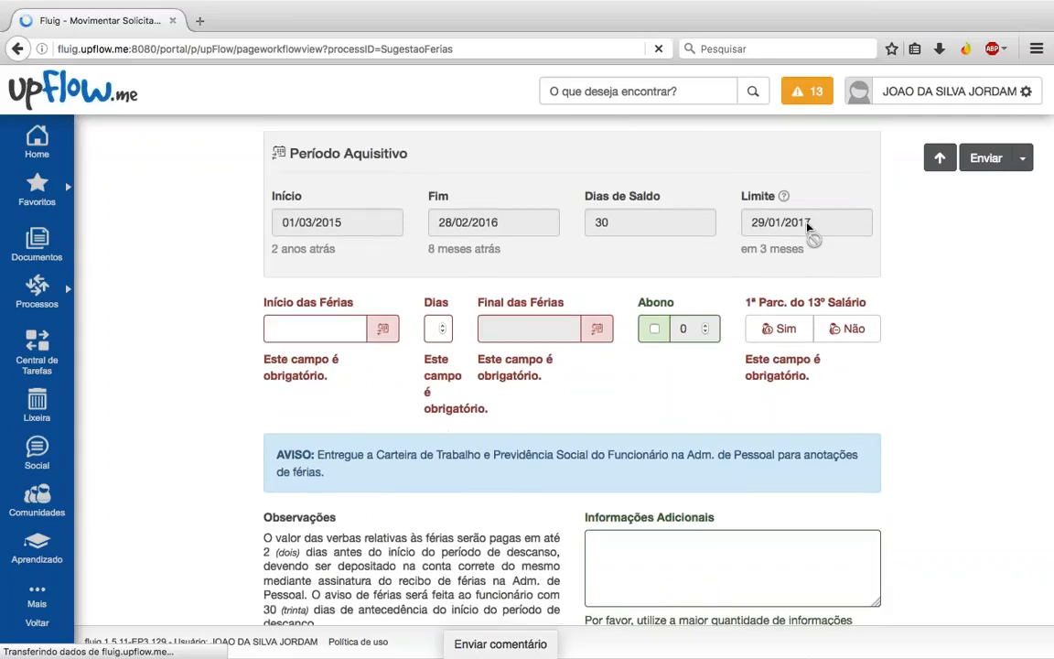
{"action": "scroll", "coordinate": [806, 227], "scroll_direction": "down", "scroll_amount": 1}
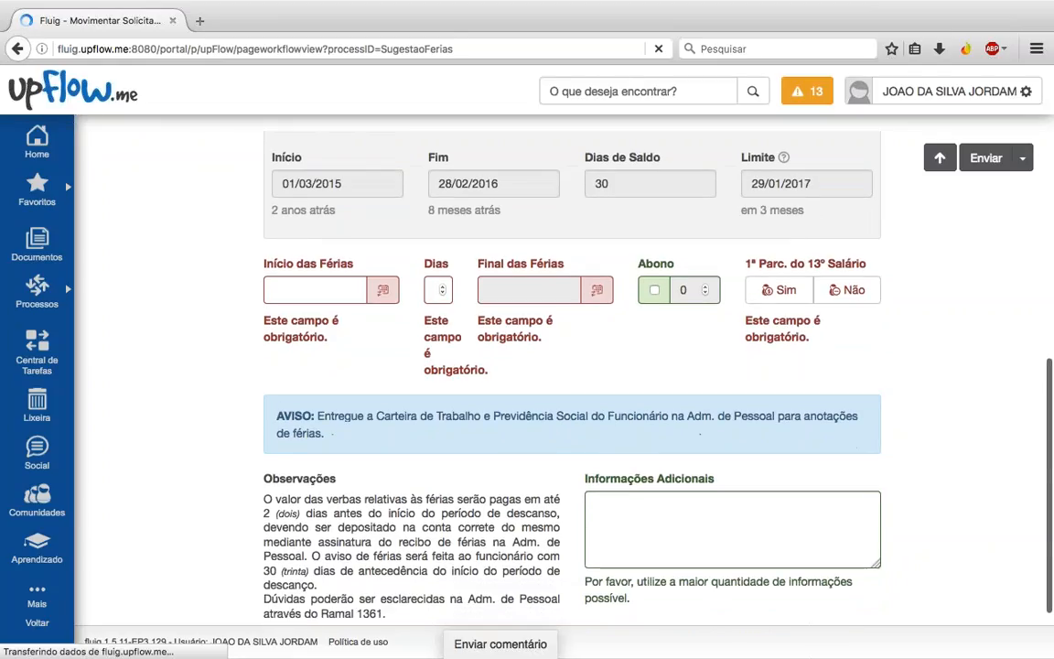
{"action": "scroll", "coordinate": [571, 384], "scroll_direction": "down", "scroll_amount": 1}
{"action": "scroll", "coordinate": [304, 277], "scroll_direction": "down", "scroll_amount": 1}
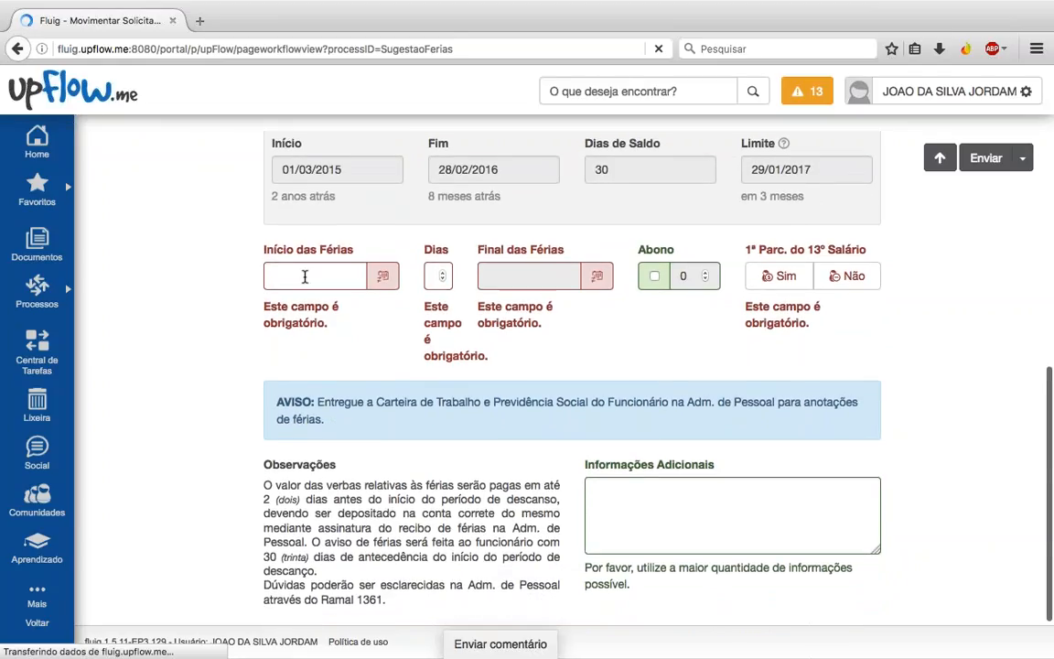
{"action": "left_click", "coordinate": [304, 277]}
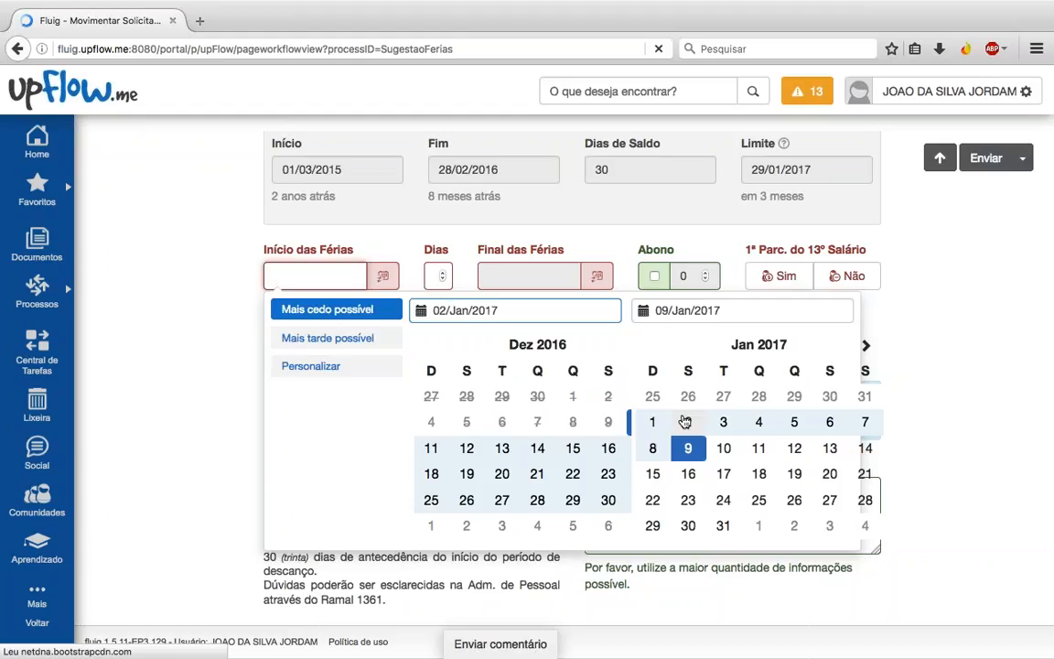
Step: Set the vacation to 02/Jan–21/Jan/2017 with a 10-day abono and 13th-salary first installment Sim
{"action": "left_click", "coordinate": [686, 421]}
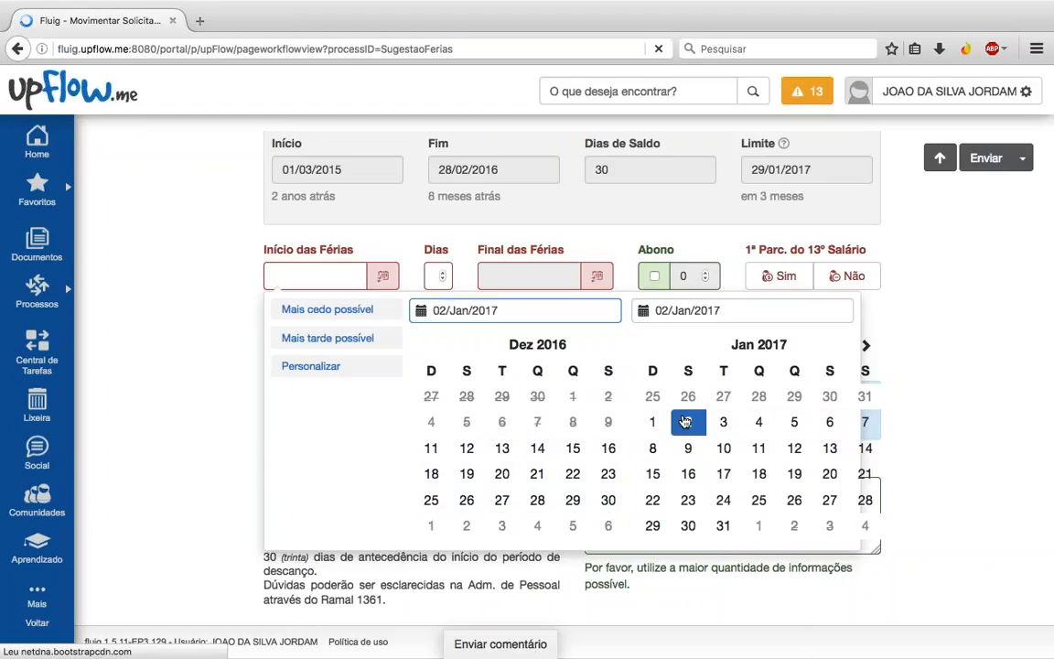
{"action": "left_click", "coordinate": [862, 473]}
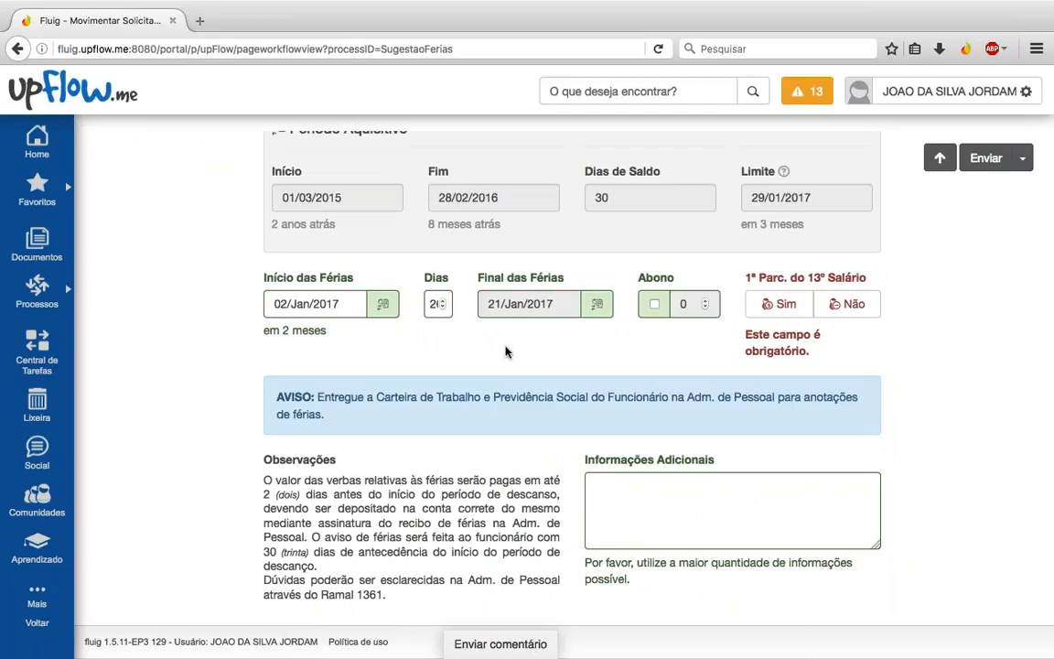
{"action": "left_click", "coordinate": [653, 305]}
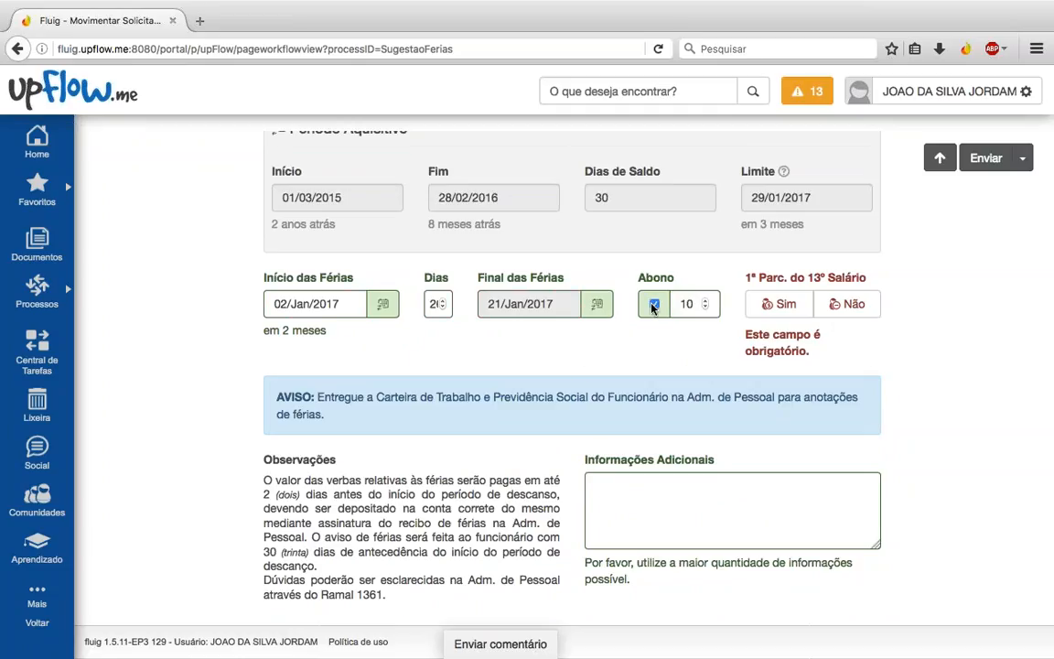
{"action": "left_click", "coordinate": [779, 303]}
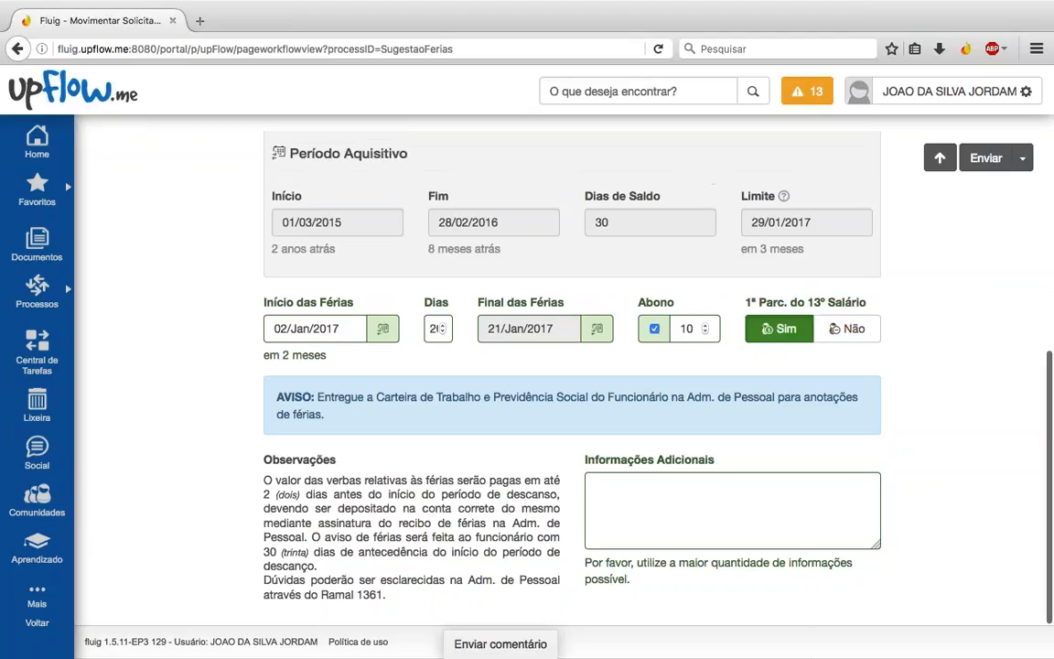
Step: Write the note 'Favor verificar a possibilidade de ferias nesta data' in Informações Adicionais
{"action": "left_click", "coordinate": [739, 507]}
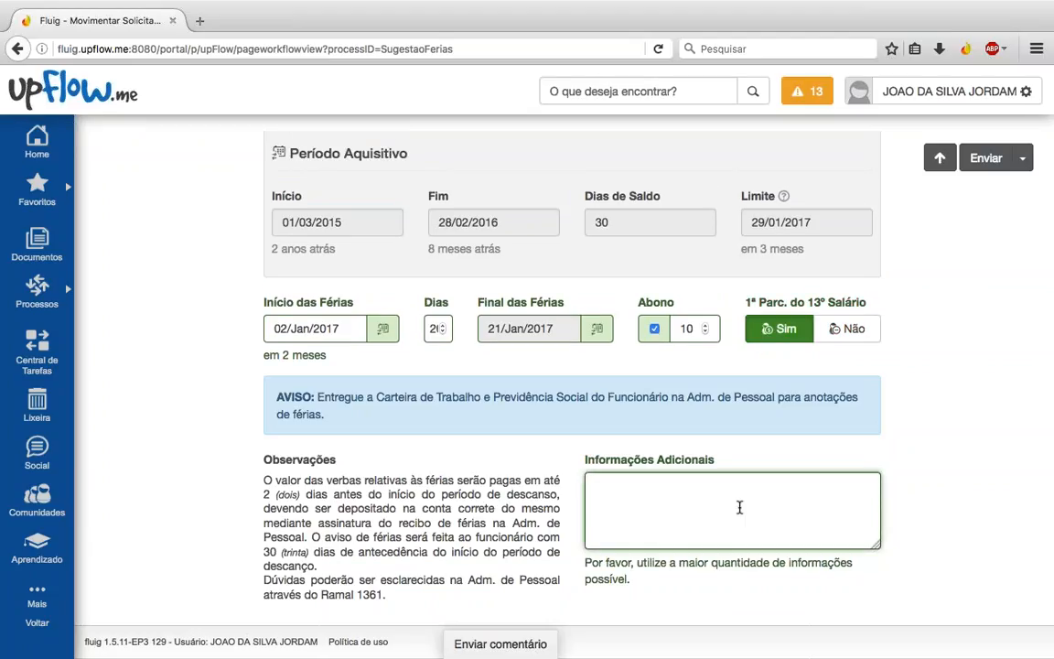
{"action": "type", "text": "Favor verificar a p"}
{"action": "type", "text": "ossibilidade"}
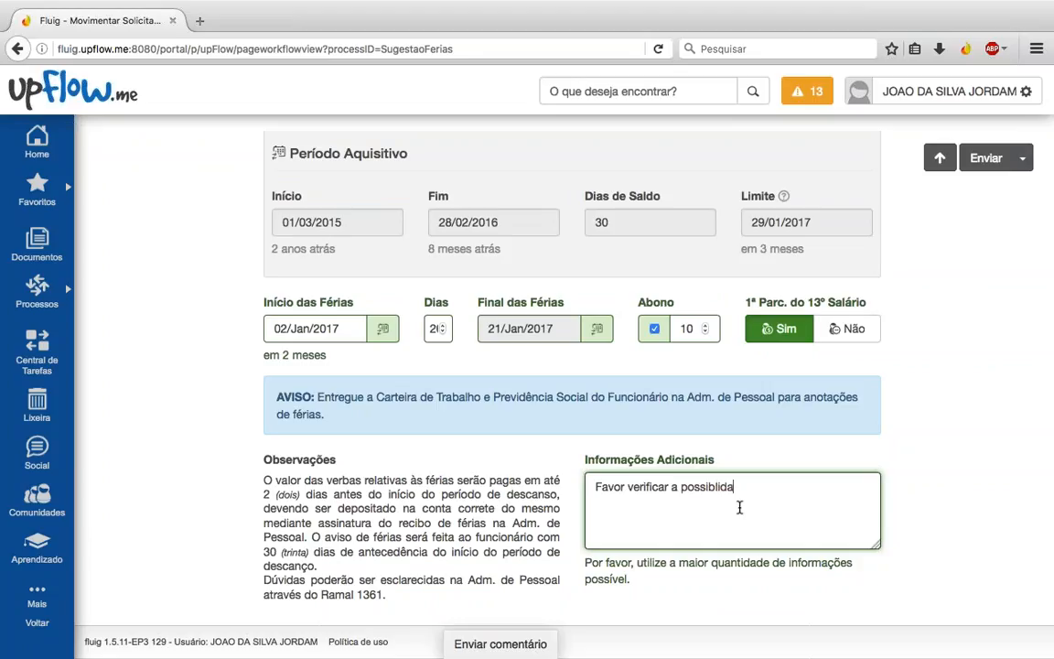
{"action": "type", "text": " de ferias nesta"}
{"action": "key", "text": "BackSpace"}
{"action": "key", "text": "BackSpace"}
{"action": "type", "text": "sta f"}
{"action": "key", "text": "BackSpace"}
{"action": "type", "text": "da"}
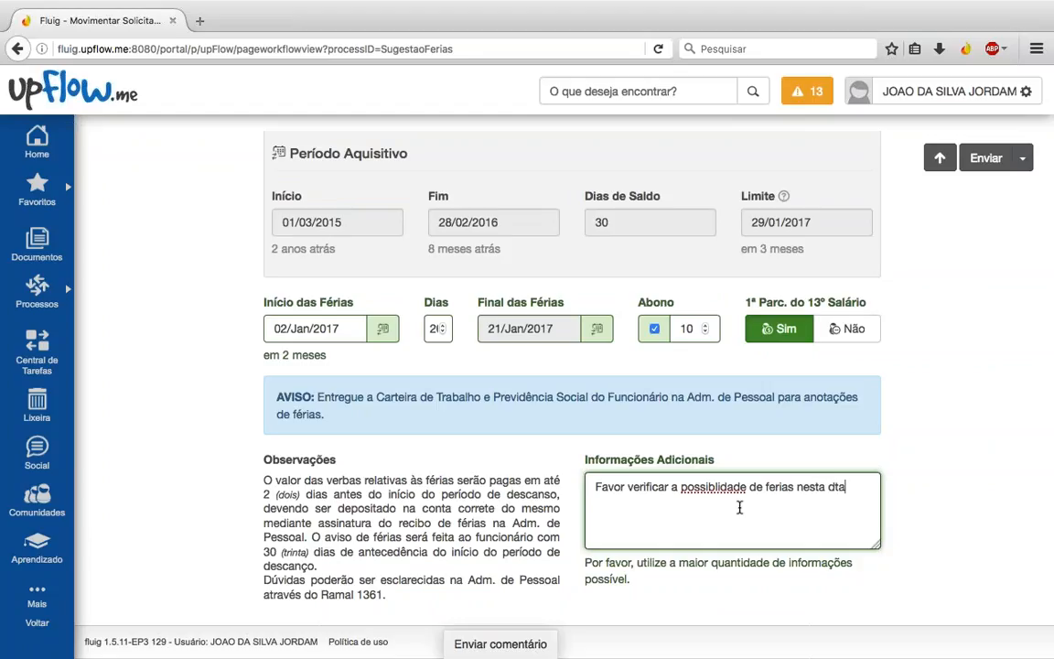
{"action": "type", "text": "ta"}
{"action": "scroll", "coordinate": [919, 438], "scroll_direction": "up", "scroll_amount": 1}
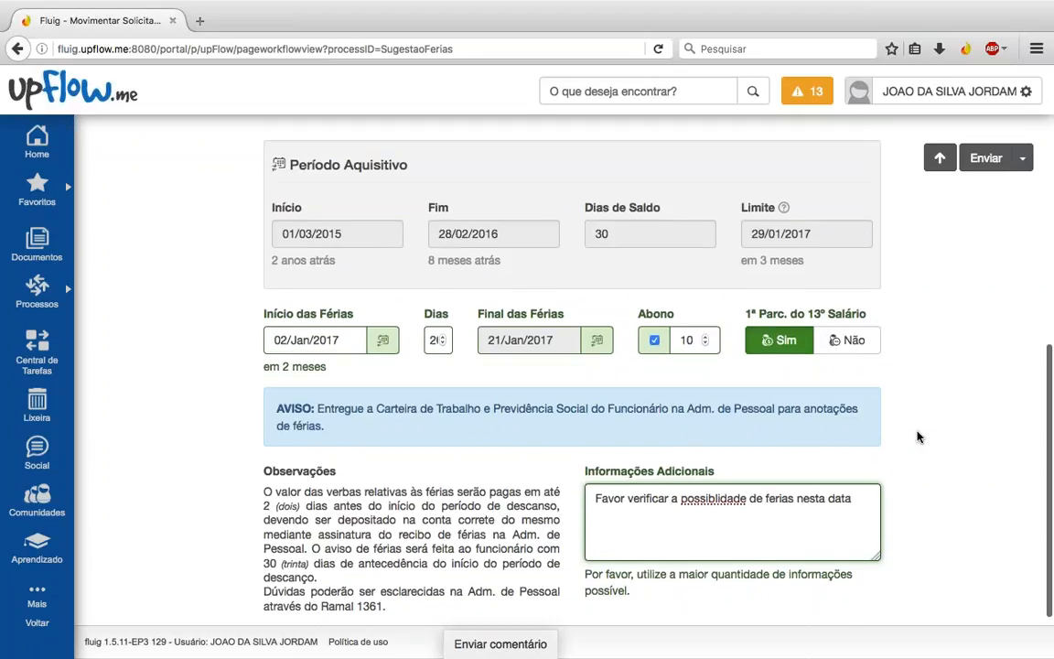
{"action": "scroll", "coordinate": [918, 437], "scroll_direction": "up", "scroll_amount": 5}
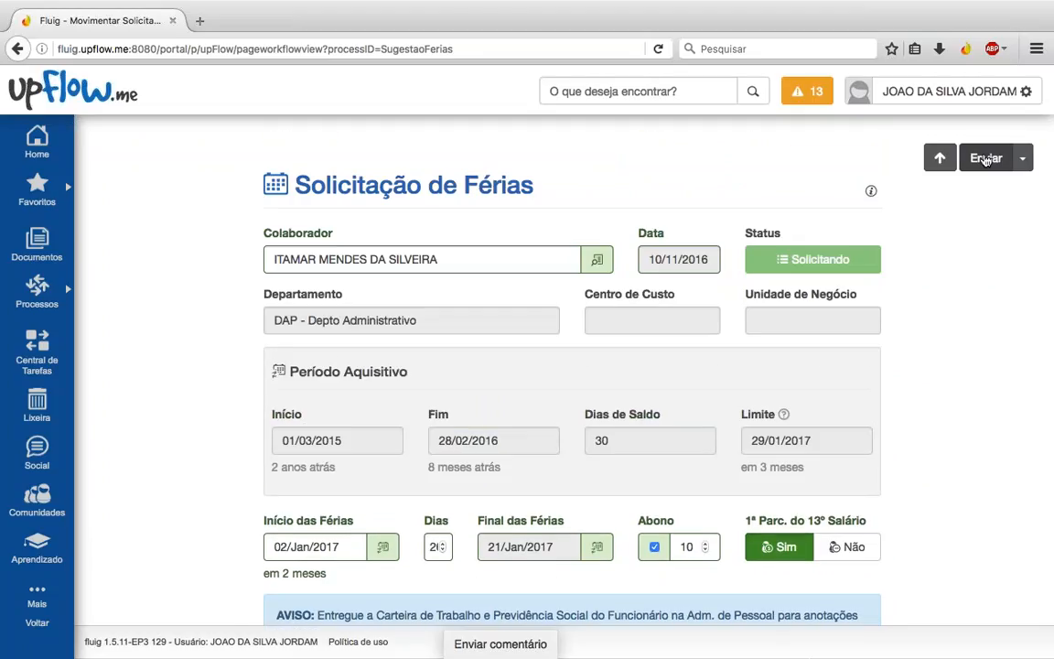
Step: Send the request to Analisar Solicitação with upFlow.me Admin responsible, creating request 89, and close the confirmation
{"action": "left_click", "coordinate": [986, 160]}
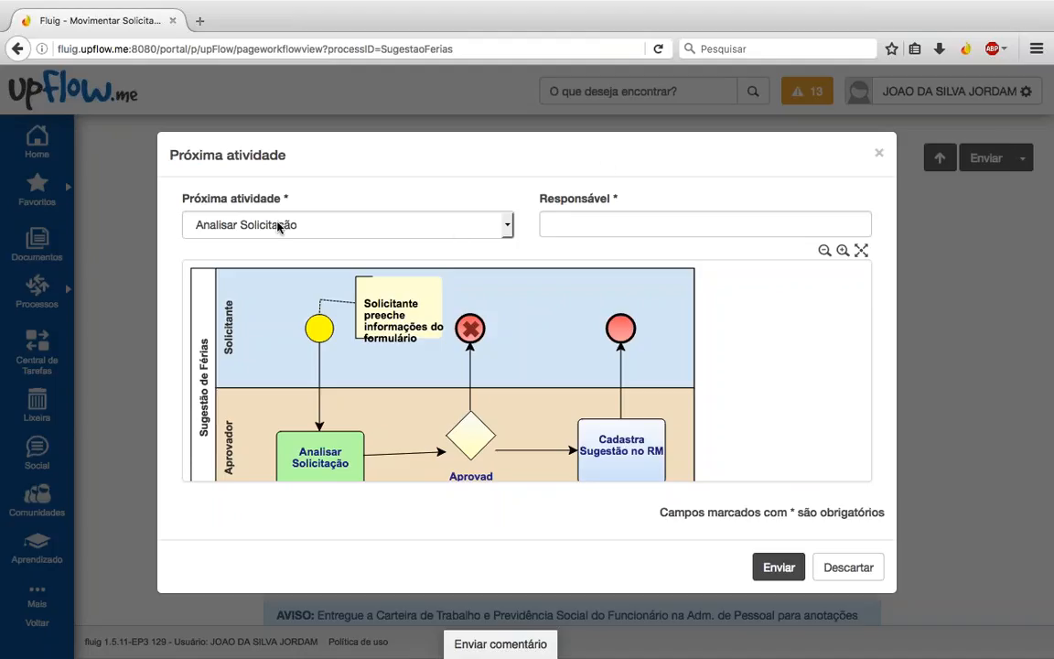
{"action": "left_click", "coordinate": [635, 225]}
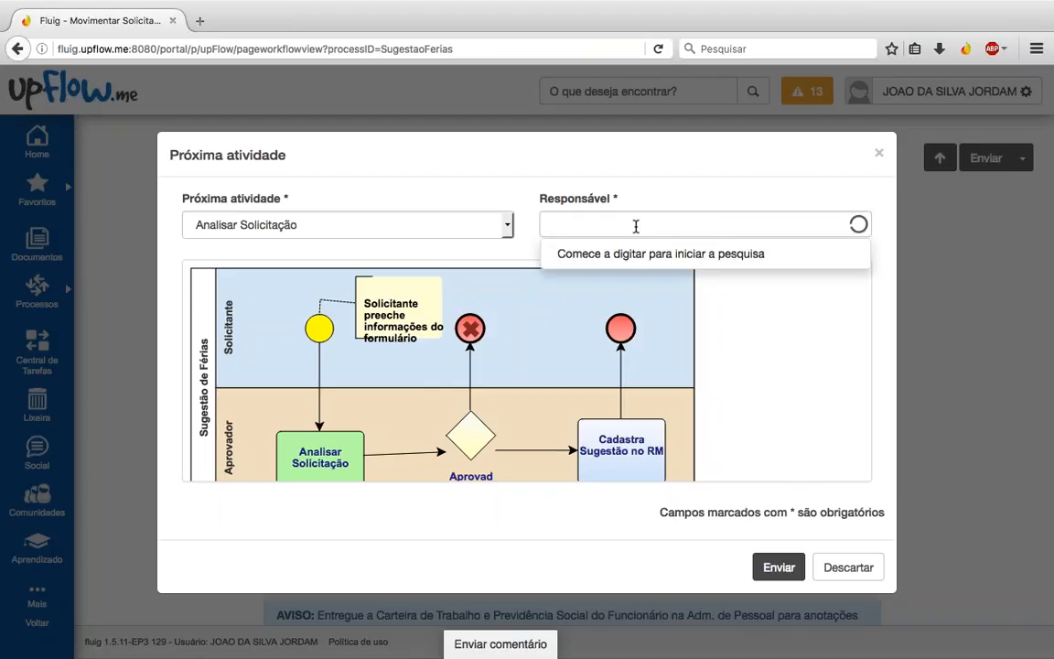
{"action": "scroll", "coordinate": [668, 292], "scroll_direction": "down", "scroll_amount": 2}
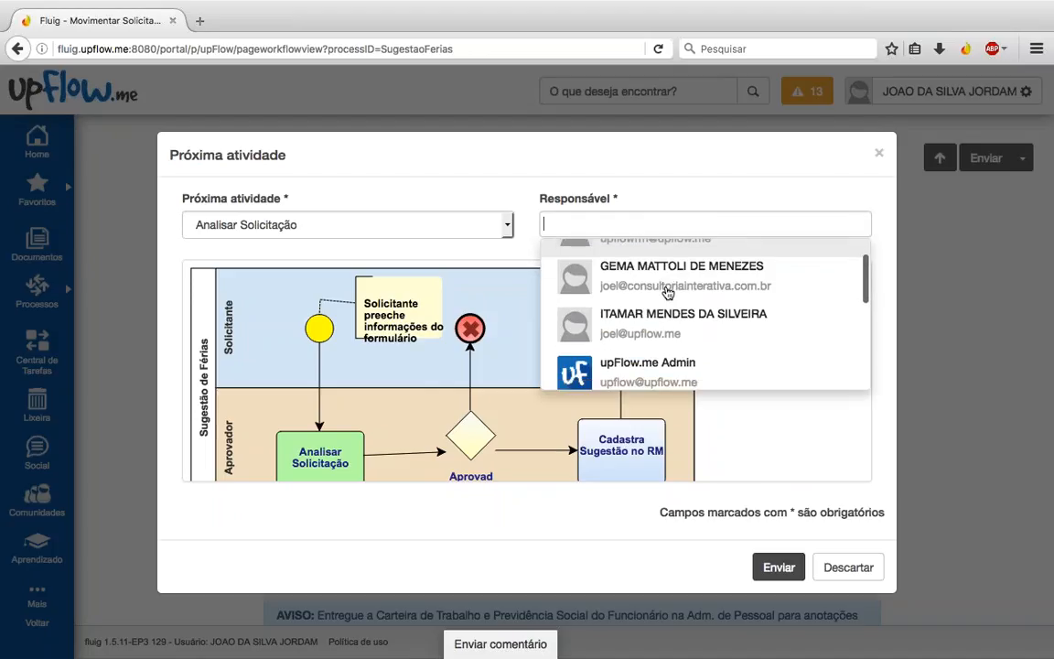
{"action": "scroll", "coordinate": [668, 293], "scroll_direction": "down", "scroll_amount": 1}
{"action": "scroll", "coordinate": [668, 293], "scroll_direction": "up", "scroll_amount": 2}
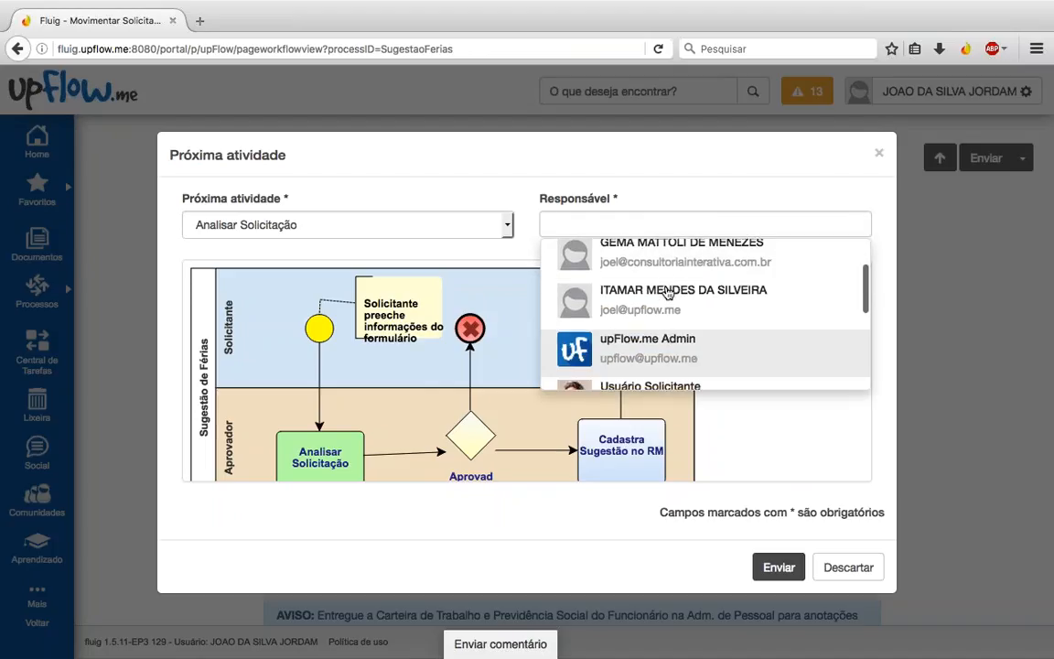
{"action": "scroll", "coordinate": [649, 288], "scroll_direction": "down", "scroll_amount": 3}
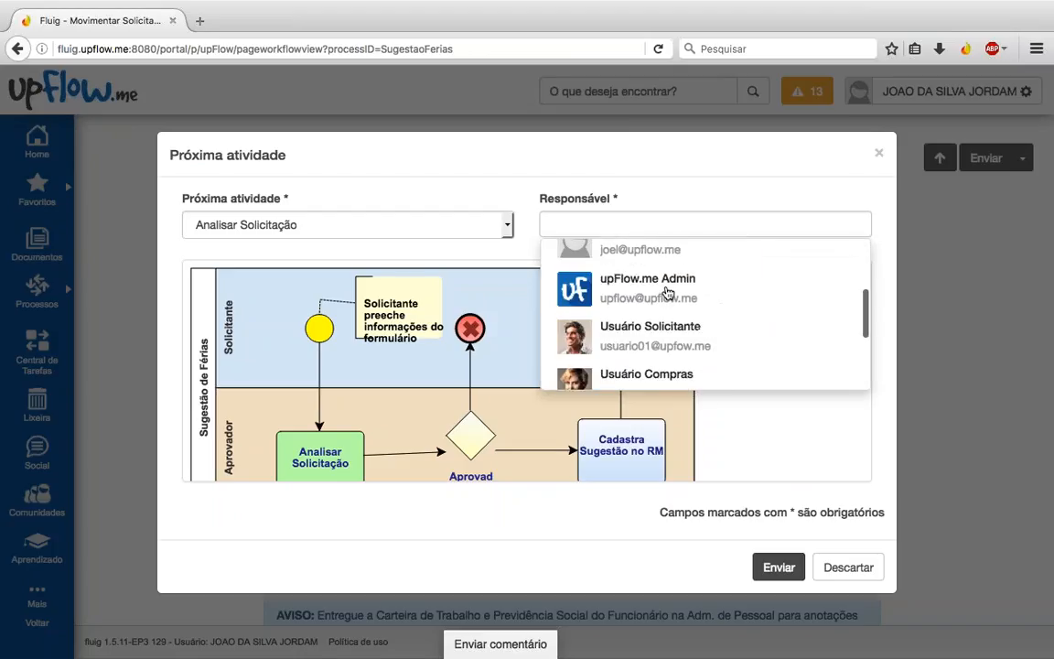
{"action": "left_click", "coordinate": [618, 280]}
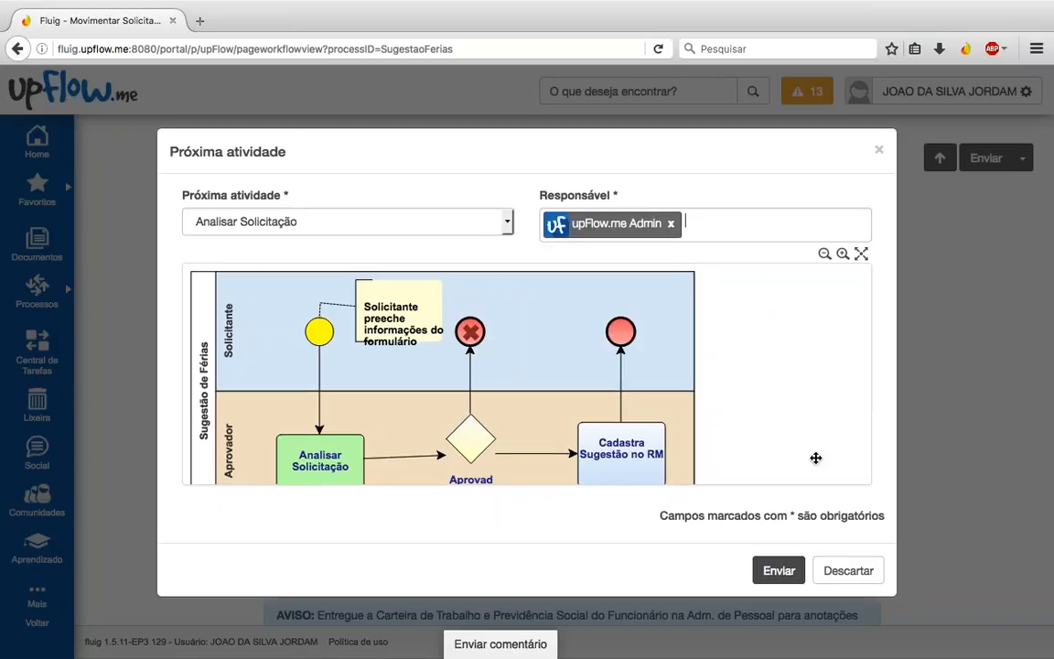
{"action": "left_click", "coordinate": [780, 571]}
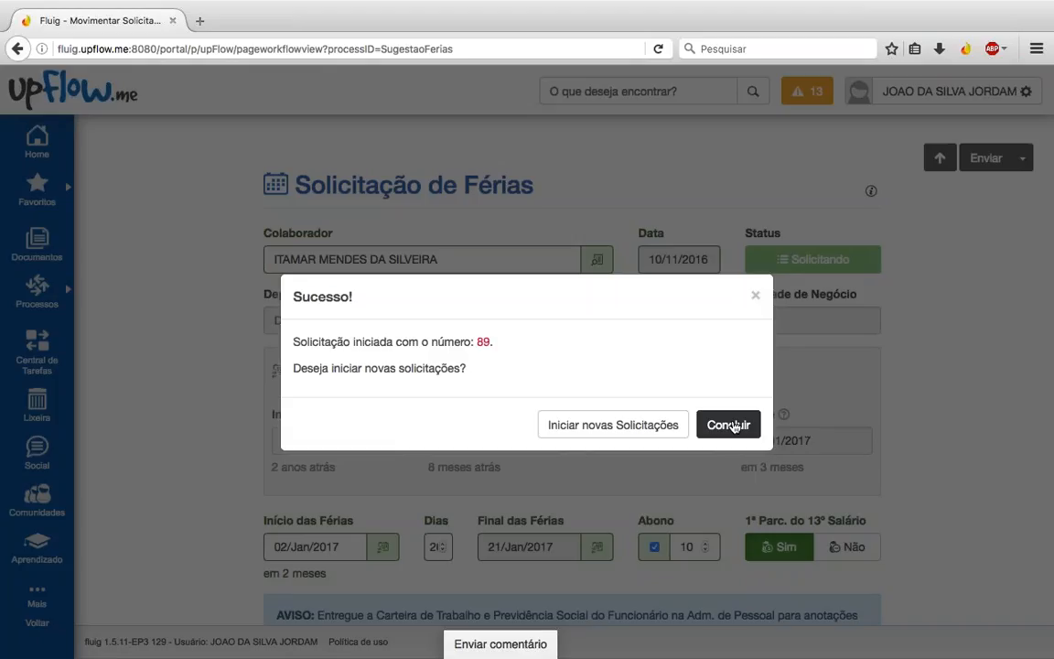
{"action": "left_click", "coordinate": [732, 424]}
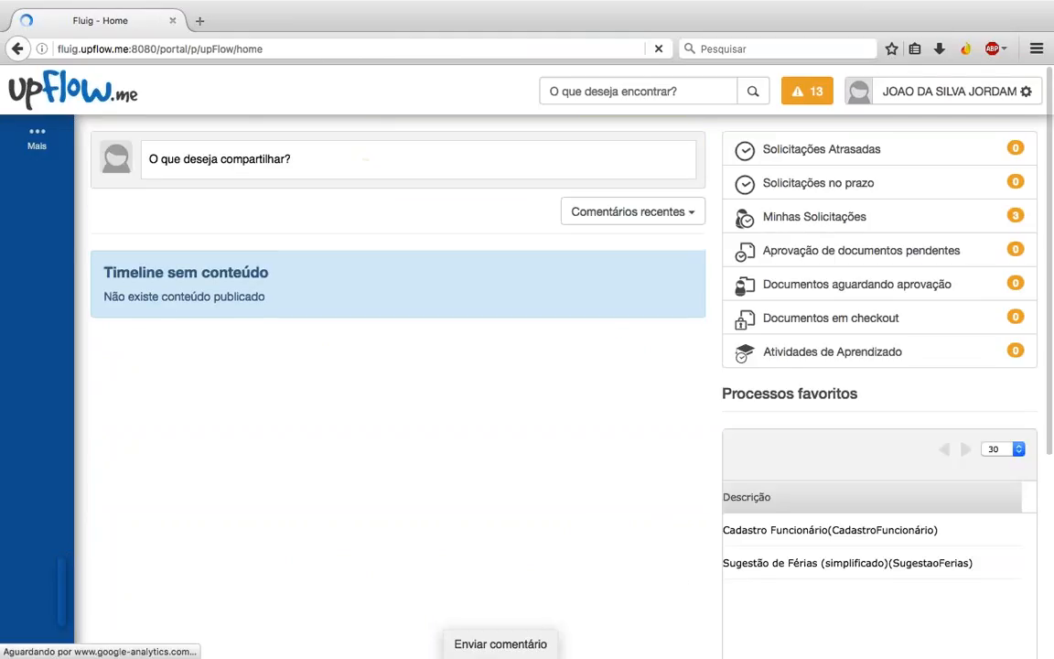
Step: Start another Sugestão de Férias request and pick the COM department employee as Colaborador
{"action": "left_click", "coordinate": [809, 565]}
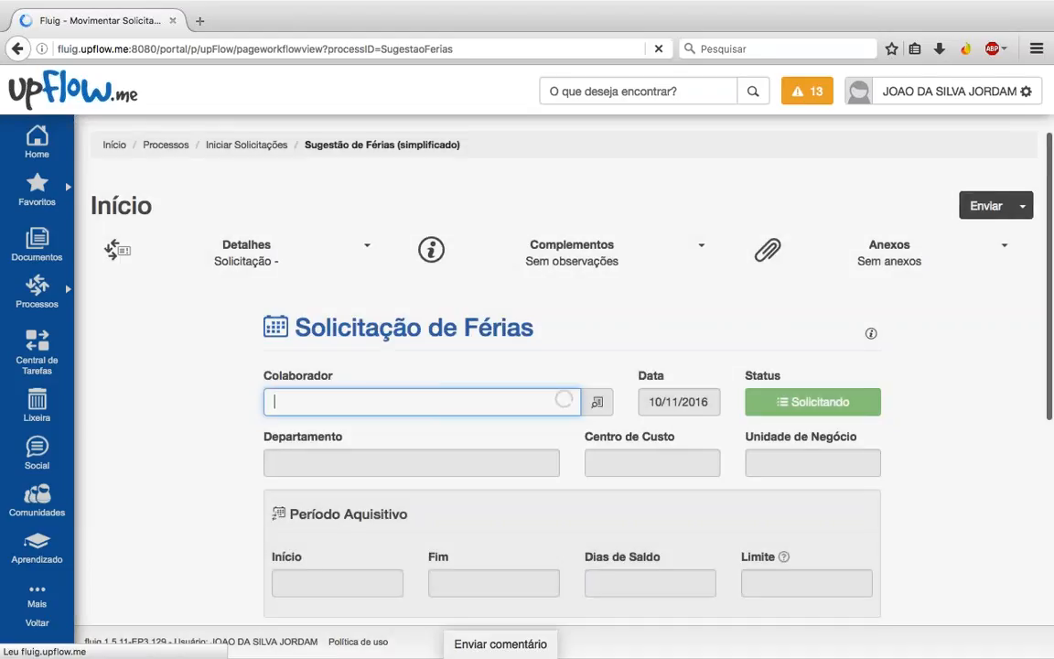
{"action": "scroll", "coordinate": [366, 421], "scroll_direction": "down", "scroll_amount": 4}
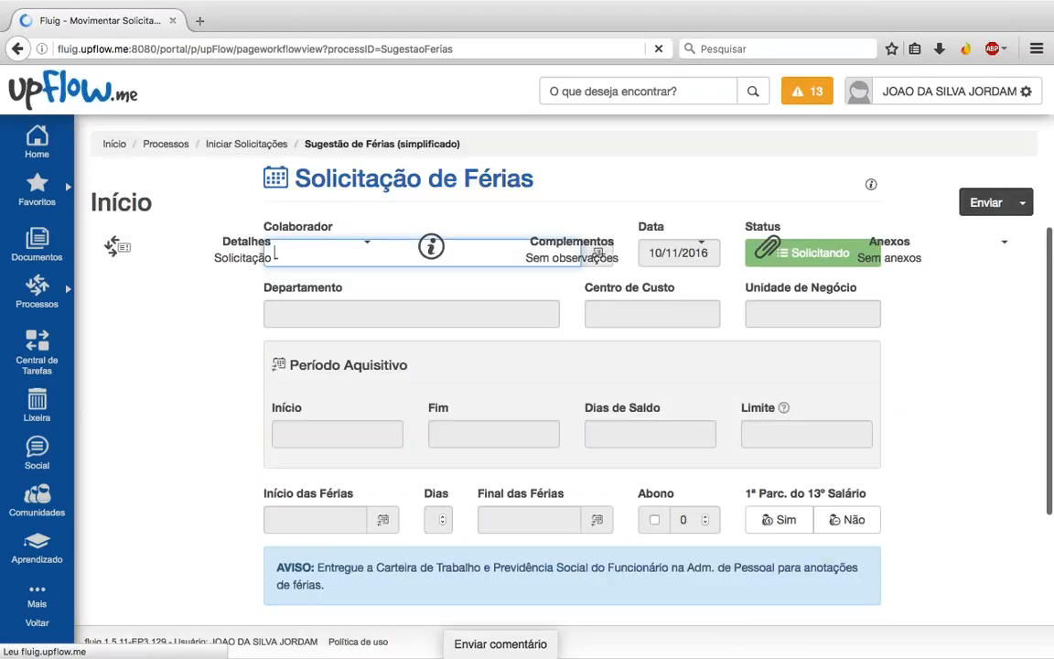
{"action": "scroll", "coordinate": [366, 421], "scroll_direction": "up", "scroll_amount": 2}
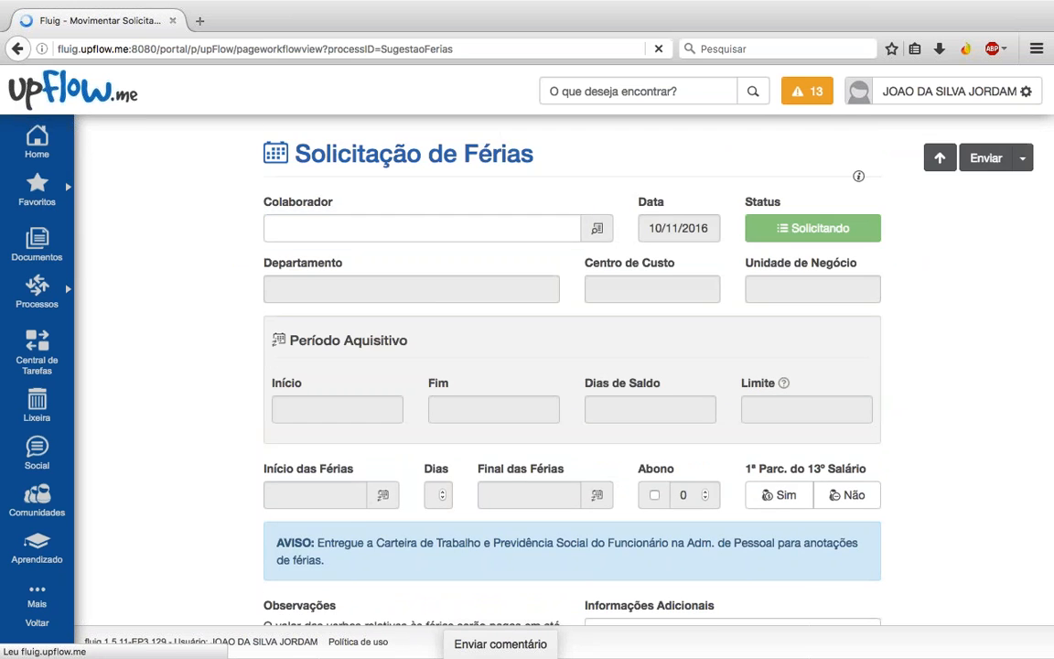
{"action": "left_click", "coordinate": [597, 229]}
{"action": "scroll", "coordinate": [415, 436], "scroll_direction": "down", "scroll_amount": 2}
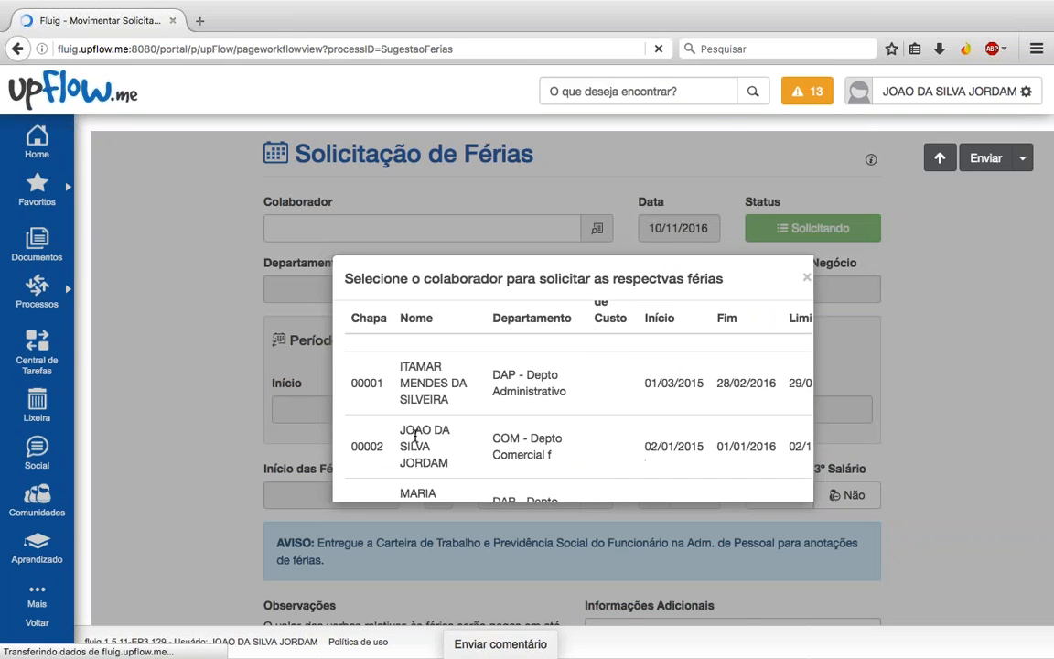
{"action": "left_click", "coordinate": [416, 435]}
Step: Open the Início das Férias date picker for the second request
{"action": "scroll", "coordinate": [416, 435], "scroll_direction": "down", "scroll_amount": 3}
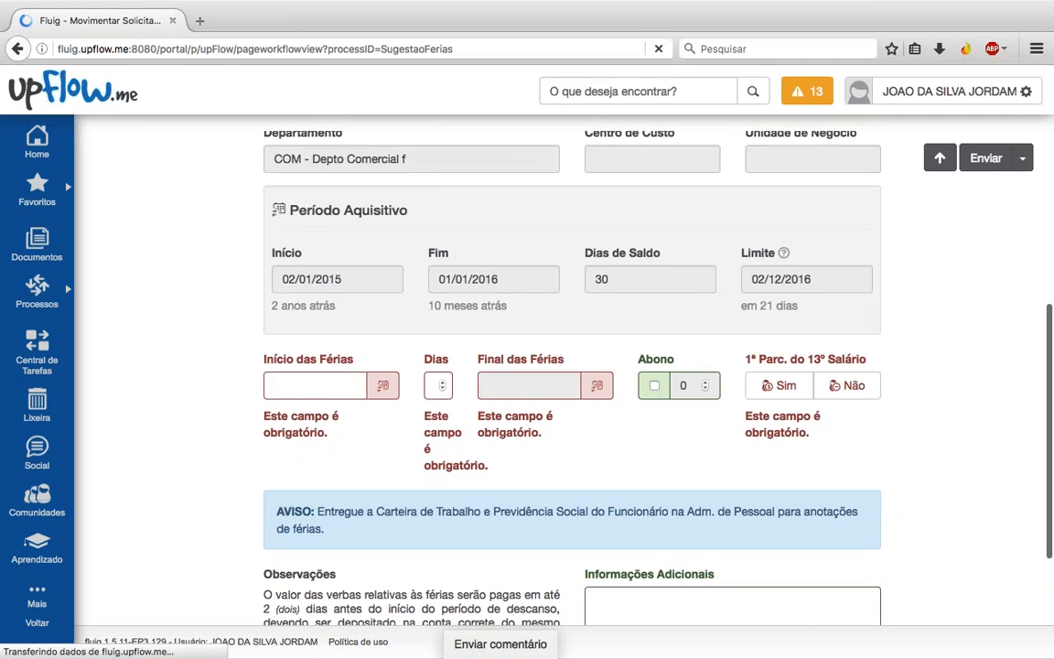
{"action": "scroll", "coordinate": [304, 389], "scroll_direction": "down", "scroll_amount": 2}
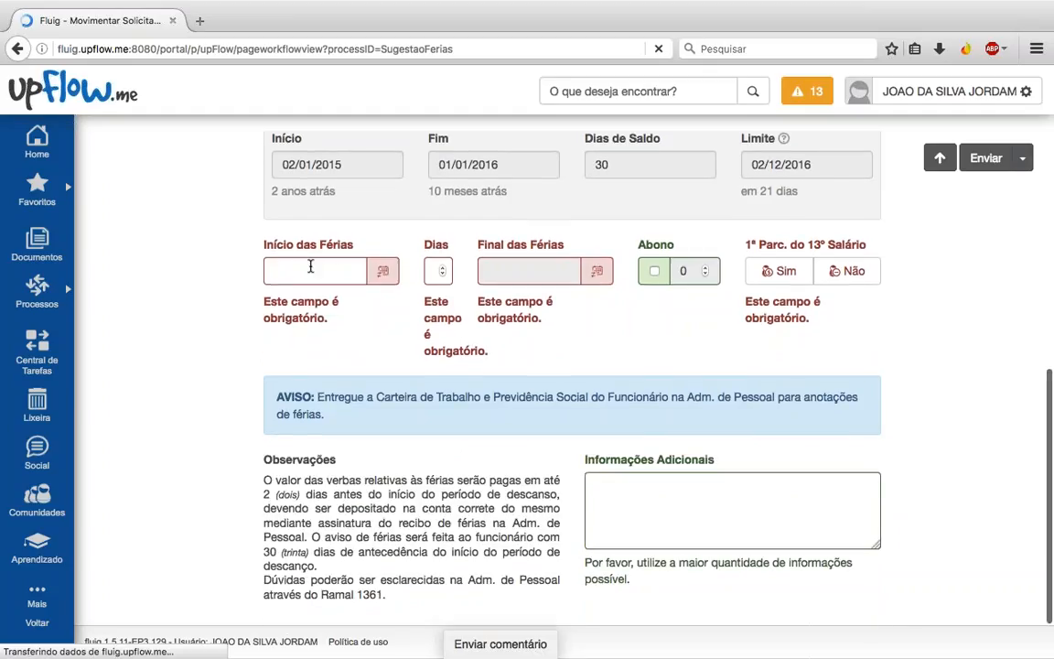
{"action": "left_click", "coordinate": [310, 266]}
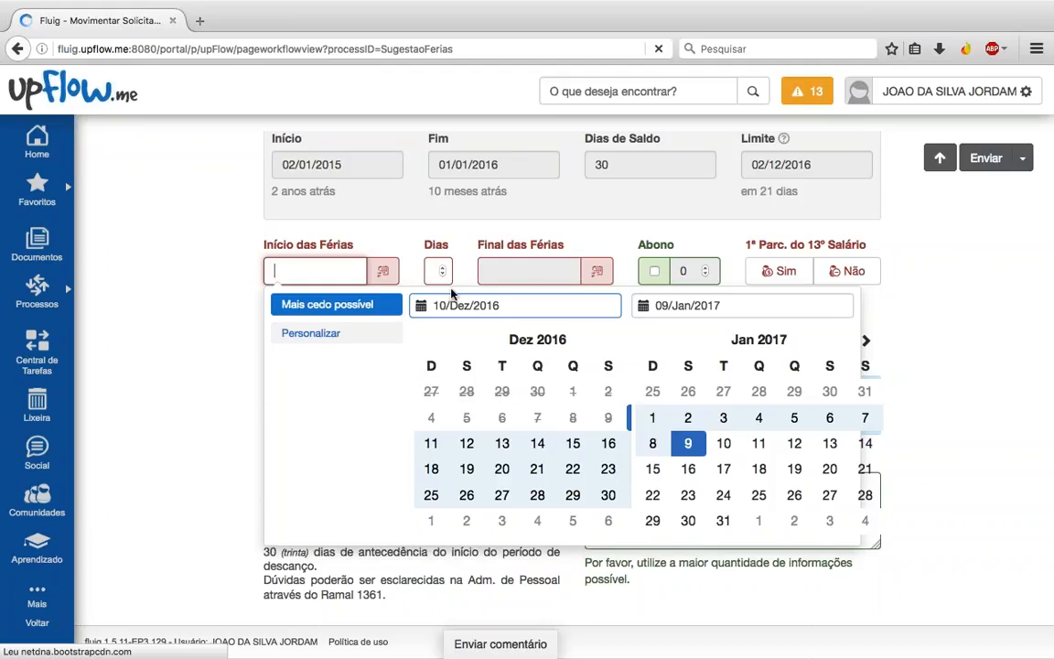
Step: Dismiss the date picker, abandon the unfinished vacation form and log out via Sair
{"action": "left_click", "coordinate": [923, 309]}
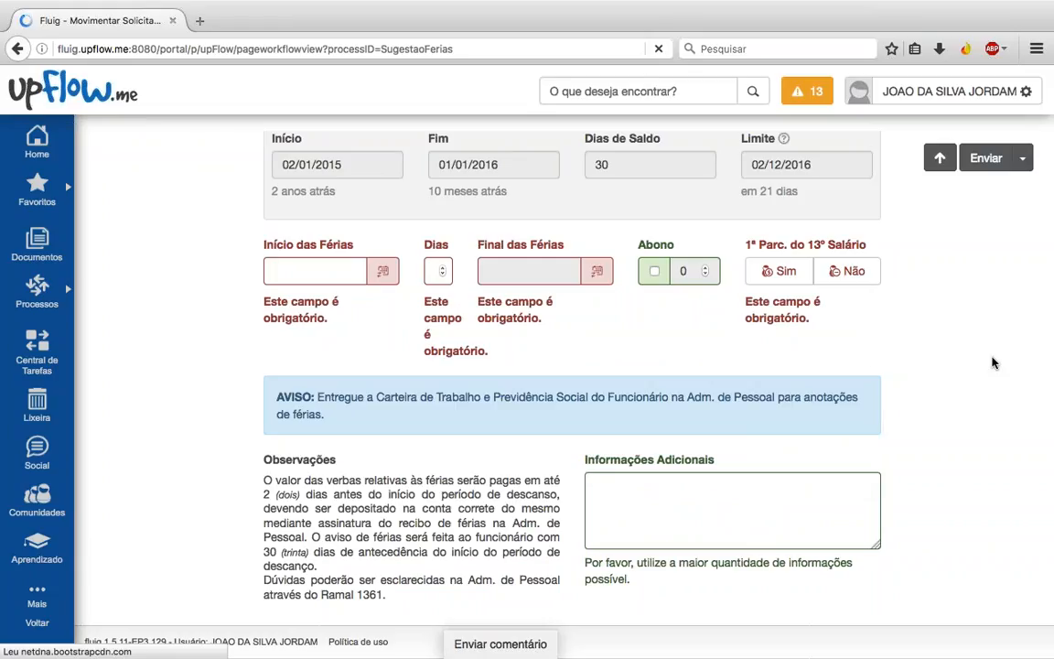
{"action": "scroll", "coordinate": [992, 361], "scroll_direction": "up", "scroll_amount": 3}
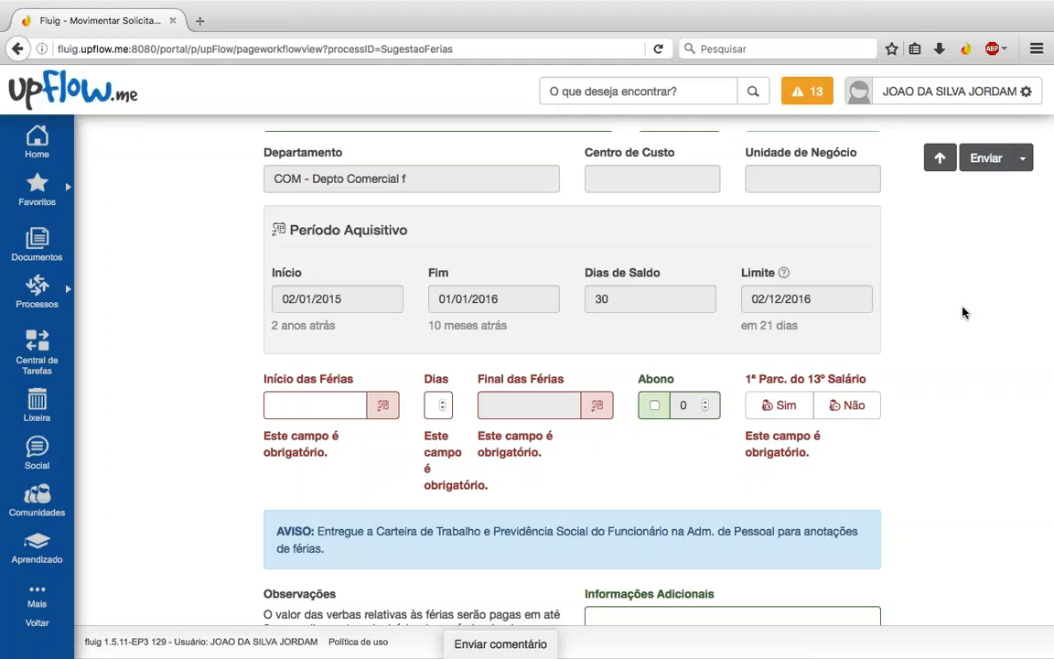
{"action": "left_click", "coordinate": [996, 94]}
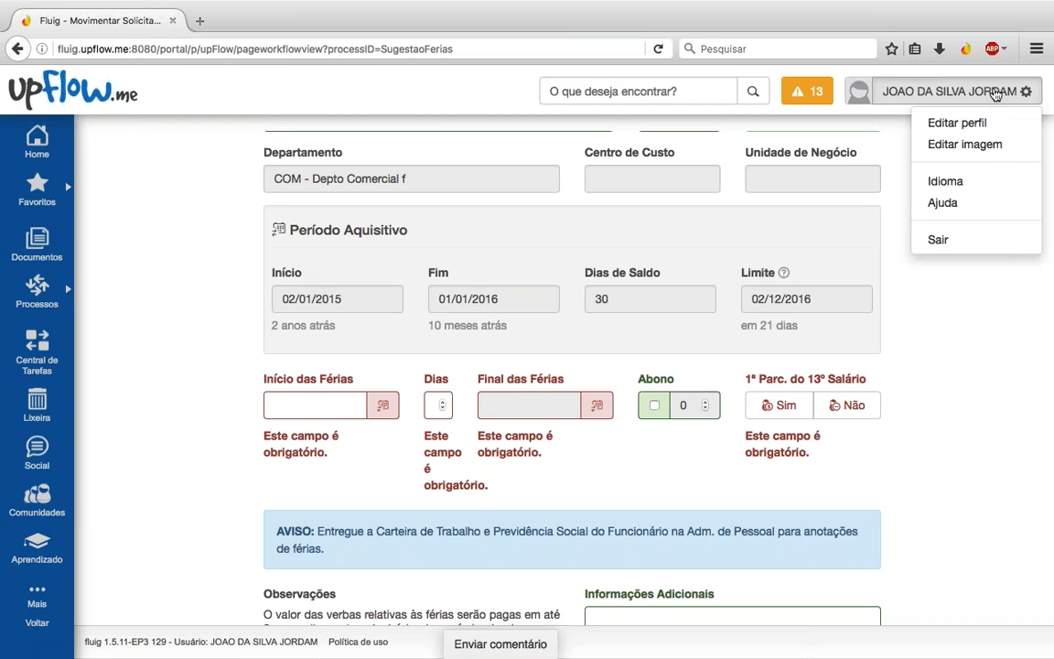
{"action": "left_click", "coordinate": [939, 239]}
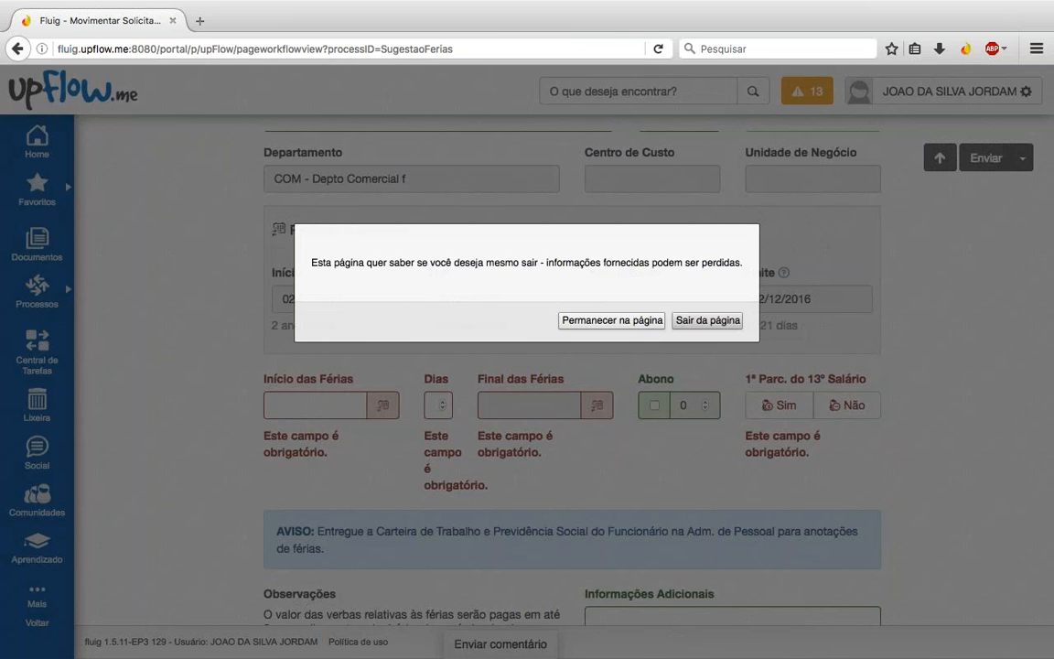
{"action": "left_click", "coordinate": [706, 322]}
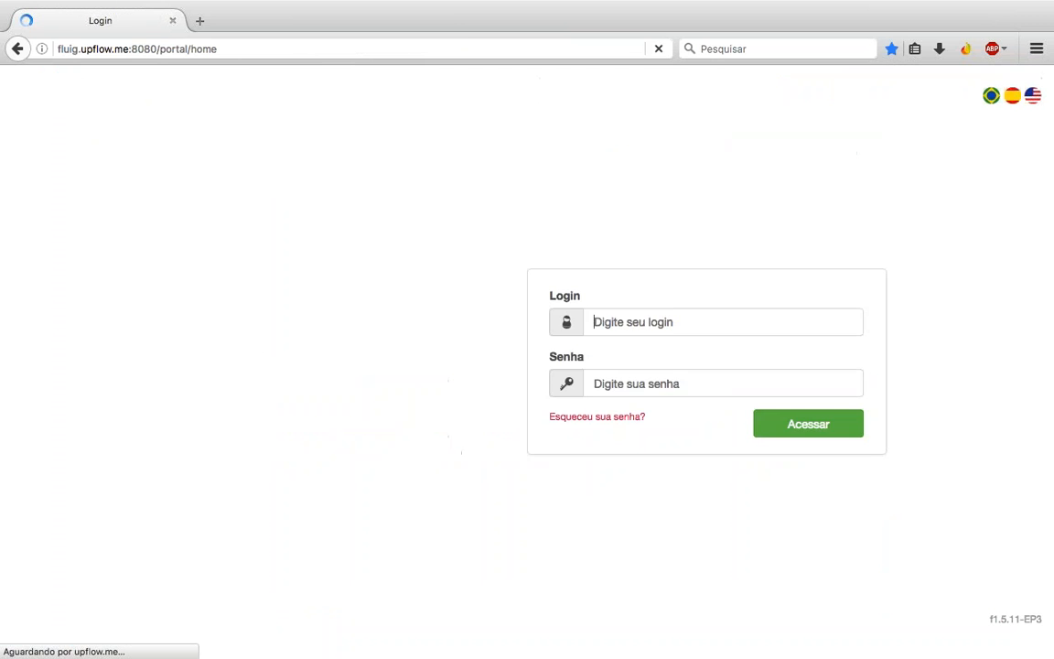
Step: Log in as the upflow administrator with the saved credentials and view Central de Tarefas
{"action": "type", "text": "upflow"}
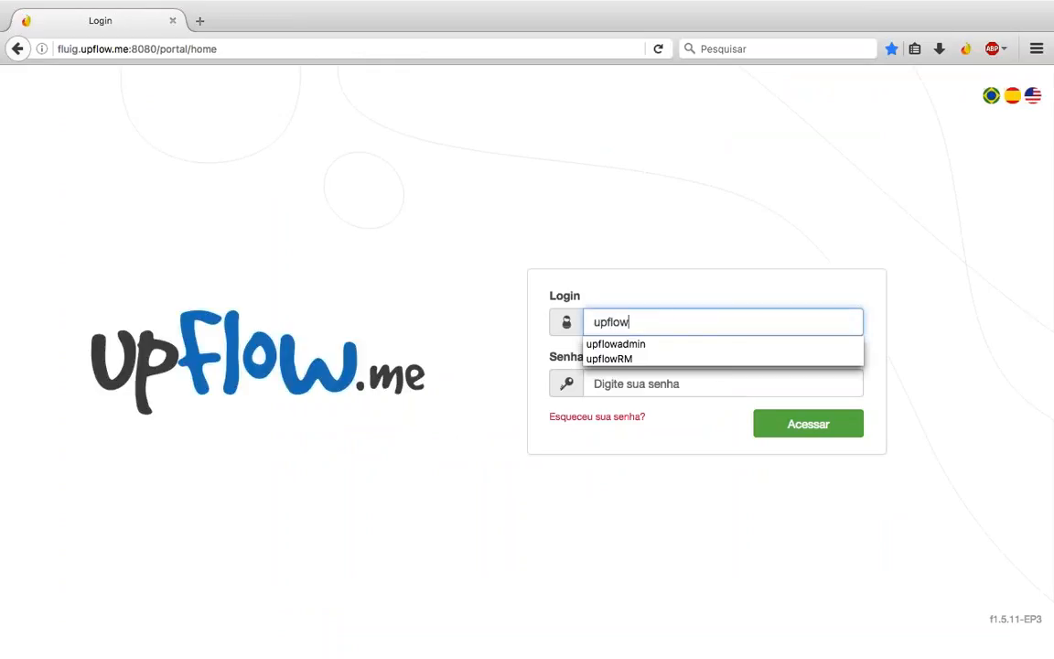
{"action": "key", "text": "Down"}
{"action": "key", "text": "Tab"}
{"action": "key", "text": "Return"}
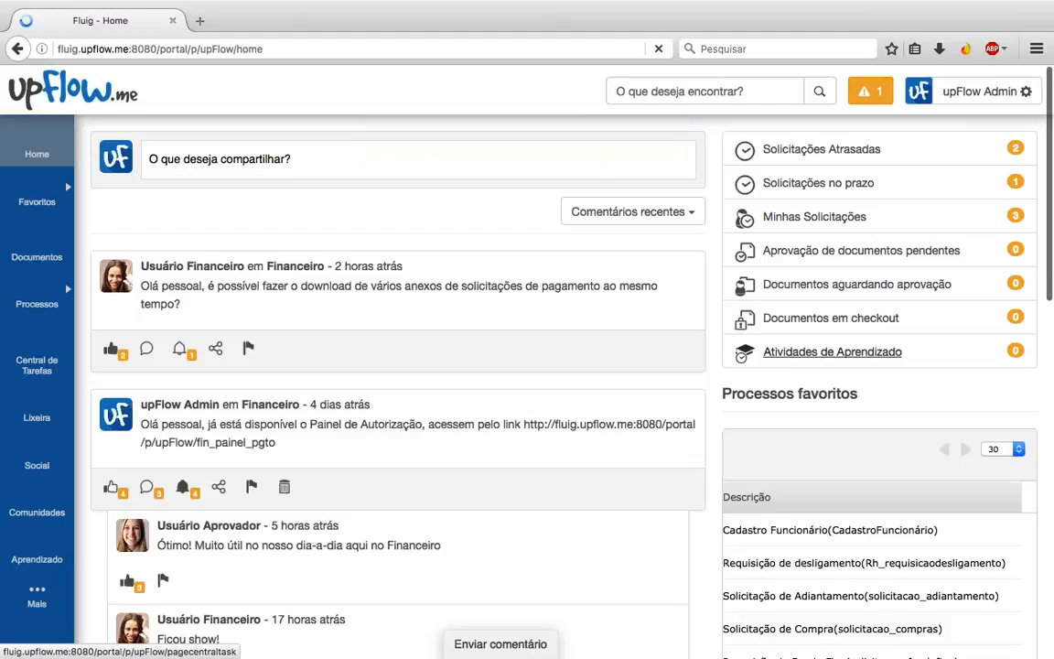
{"action": "left_click", "coordinate": [800, 186]}
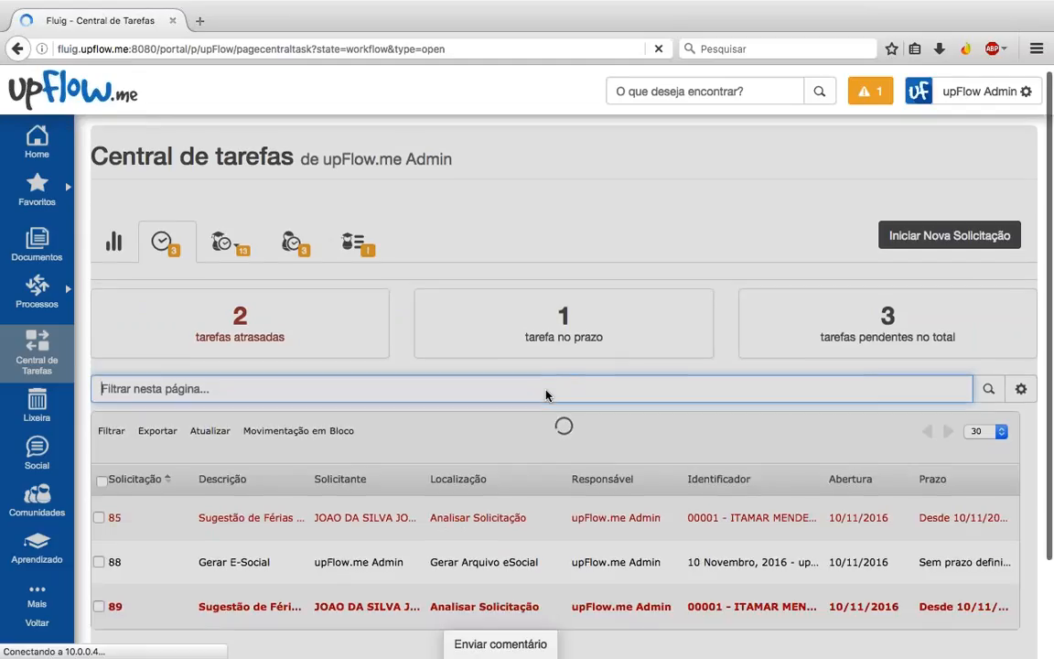
{"action": "scroll", "coordinate": [546, 395], "scroll_direction": "down", "scroll_amount": 2}
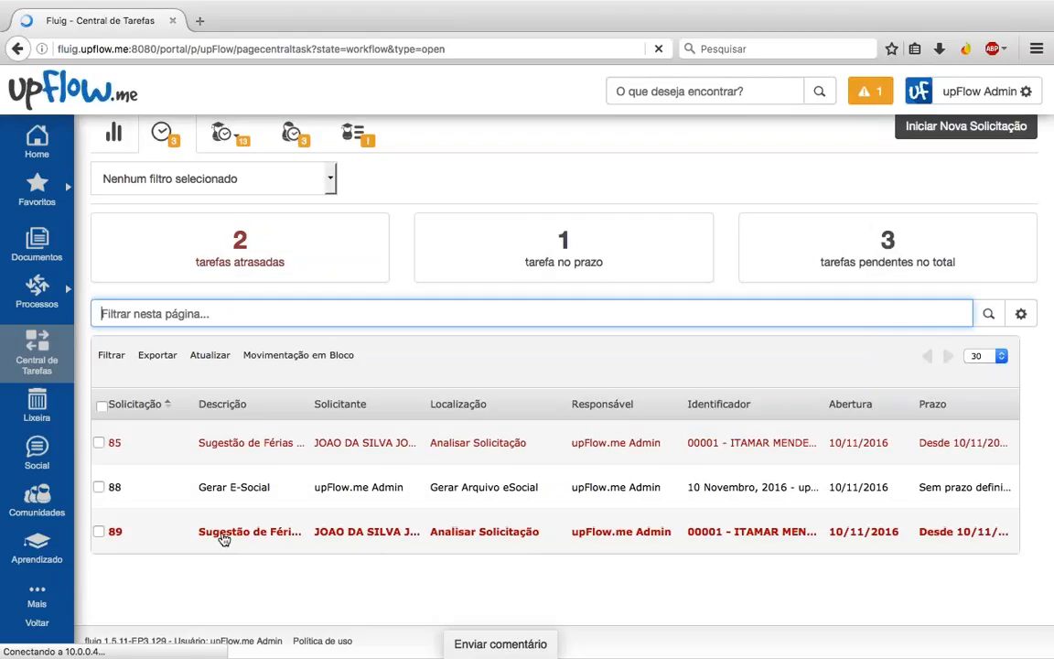
Step: Mark request 89 as Aprovado with the observation 'ok, aprovado' and send it
{"action": "left_click", "coordinate": [224, 538]}
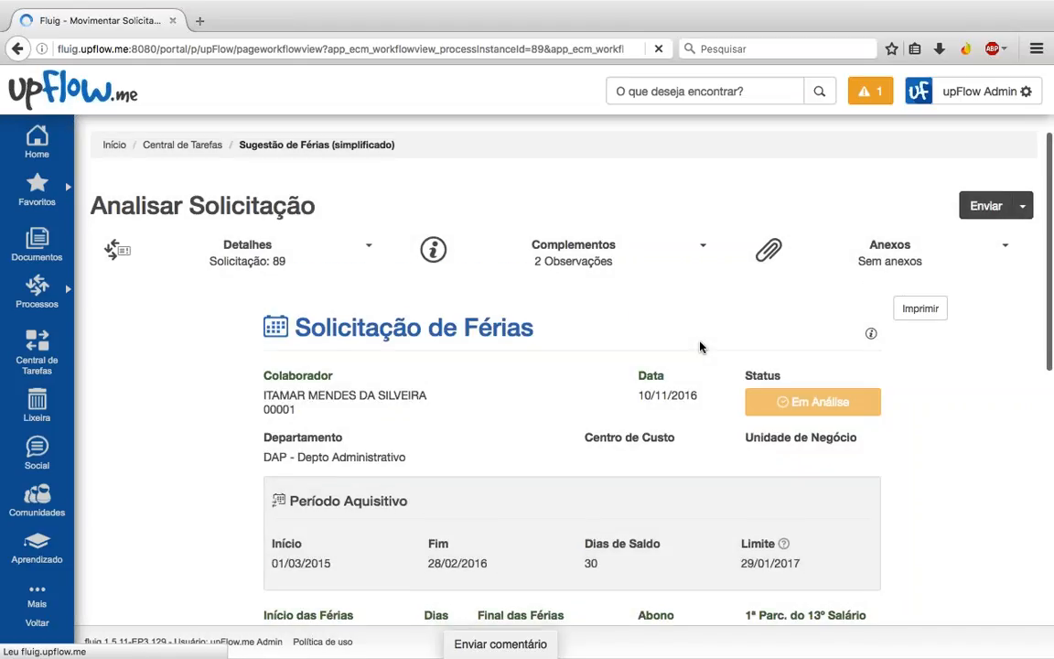
{"action": "scroll", "coordinate": [700, 345], "scroll_direction": "down", "scroll_amount": 3}
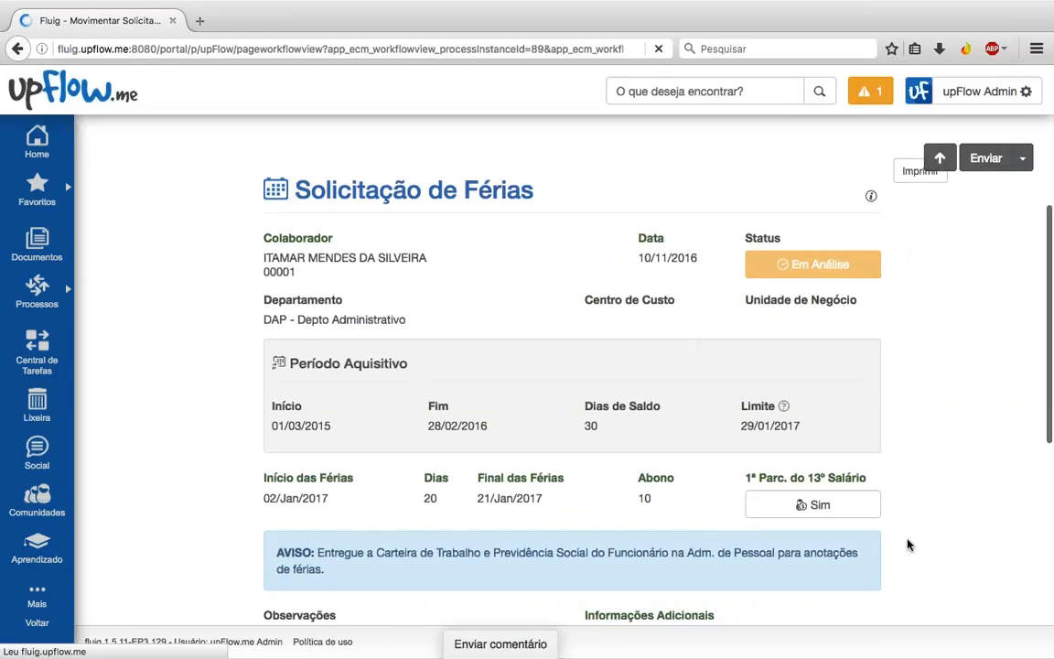
{"action": "scroll", "coordinate": [842, 543], "scroll_direction": "down", "scroll_amount": 1}
{"action": "scroll", "coordinate": [908, 544], "scroll_direction": "down", "scroll_amount": 3}
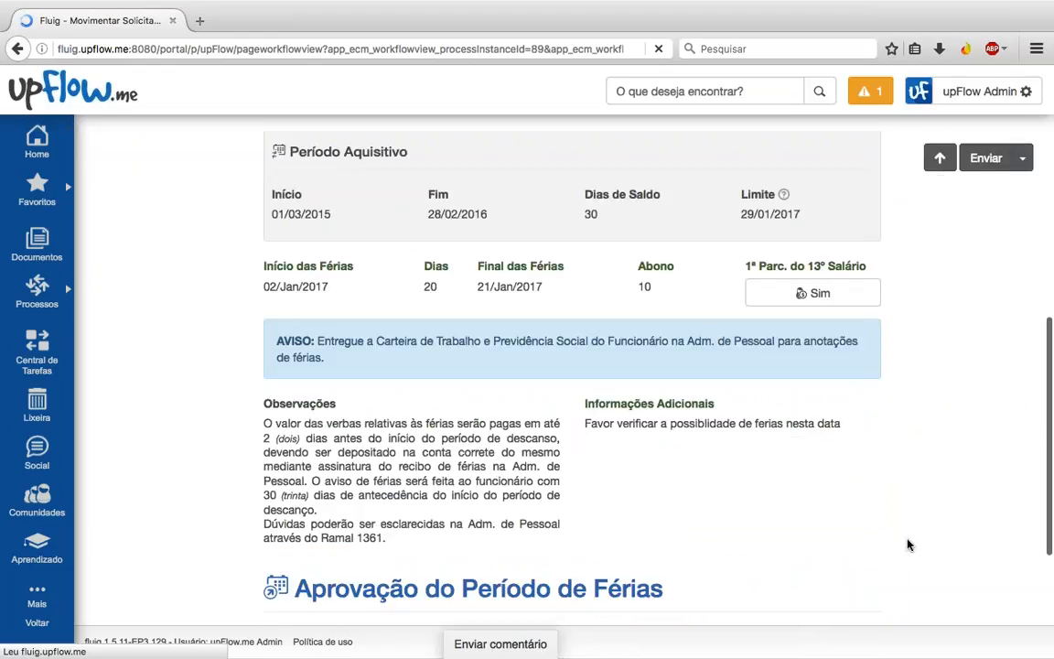
{"action": "scroll", "coordinate": [908, 545], "scroll_direction": "down", "scroll_amount": 3}
{"action": "left_click", "coordinate": [306, 596]}
{"action": "left_click", "coordinate": [532, 564]}
{"action": "type", "text": "ok, aprovado"}
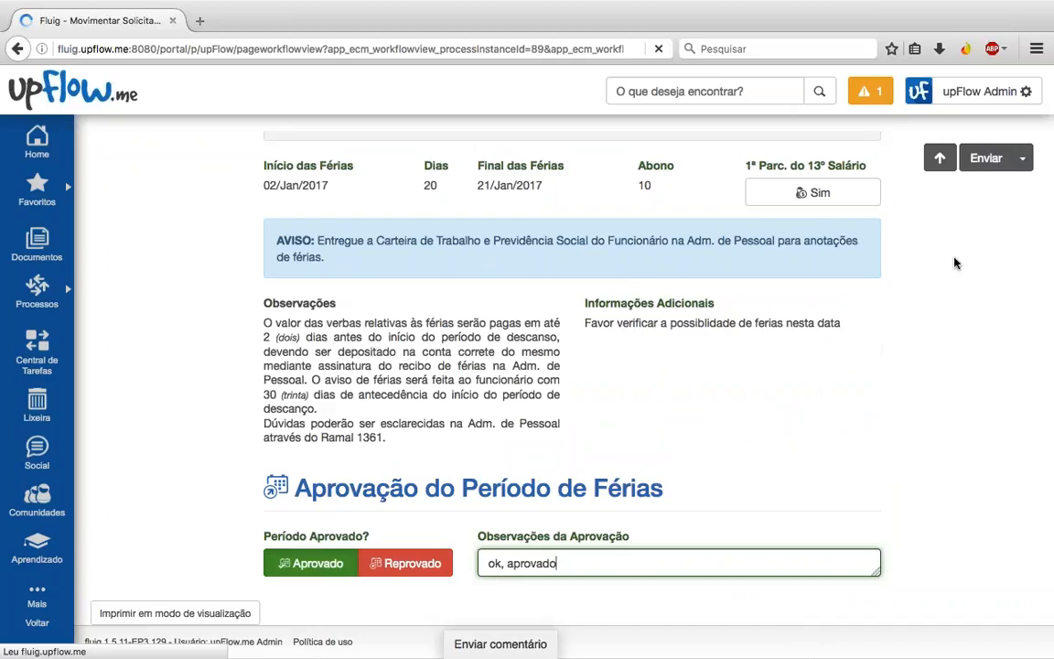
{"action": "scroll", "coordinate": [743, 413], "scroll_direction": "up", "scroll_amount": 1}
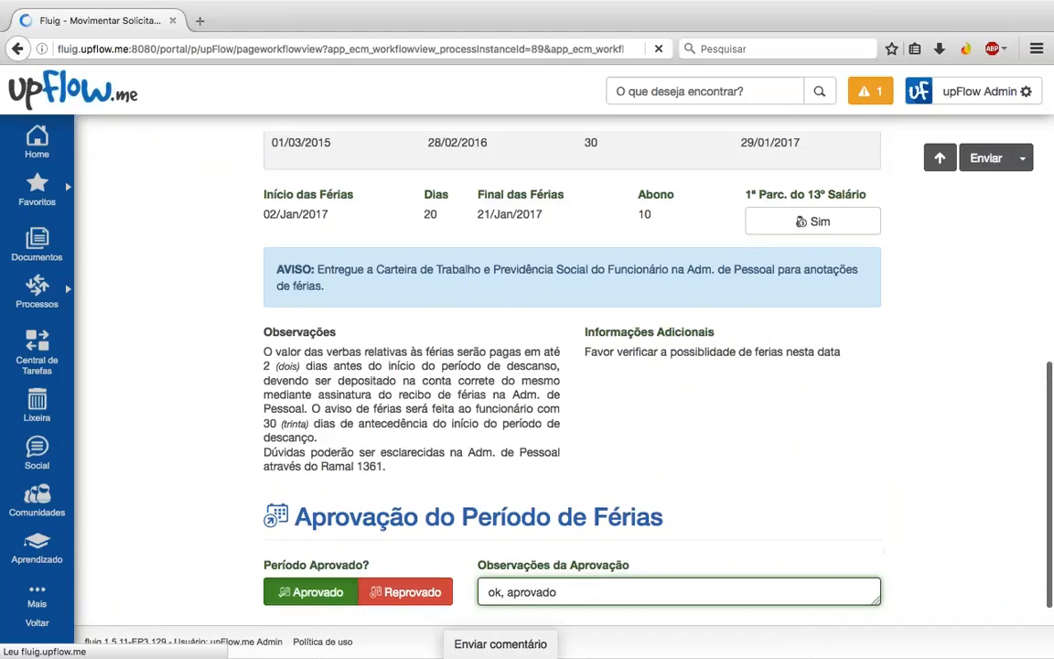
{"action": "scroll", "coordinate": [572, 366], "scroll_direction": "up", "scroll_amount": 10}
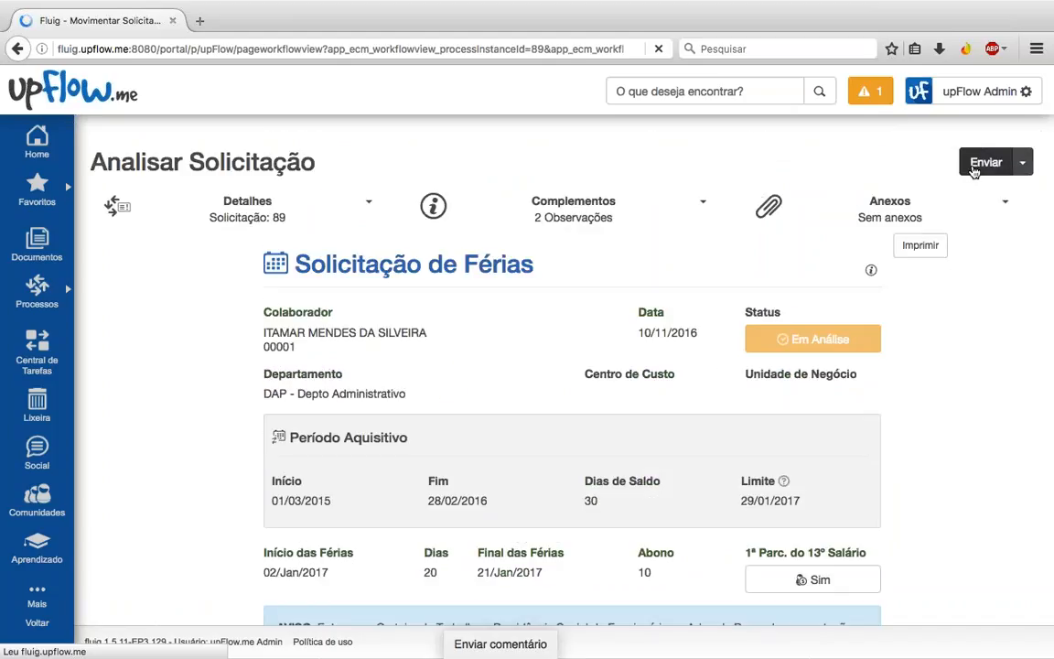
{"action": "left_click", "coordinate": [974, 172]}
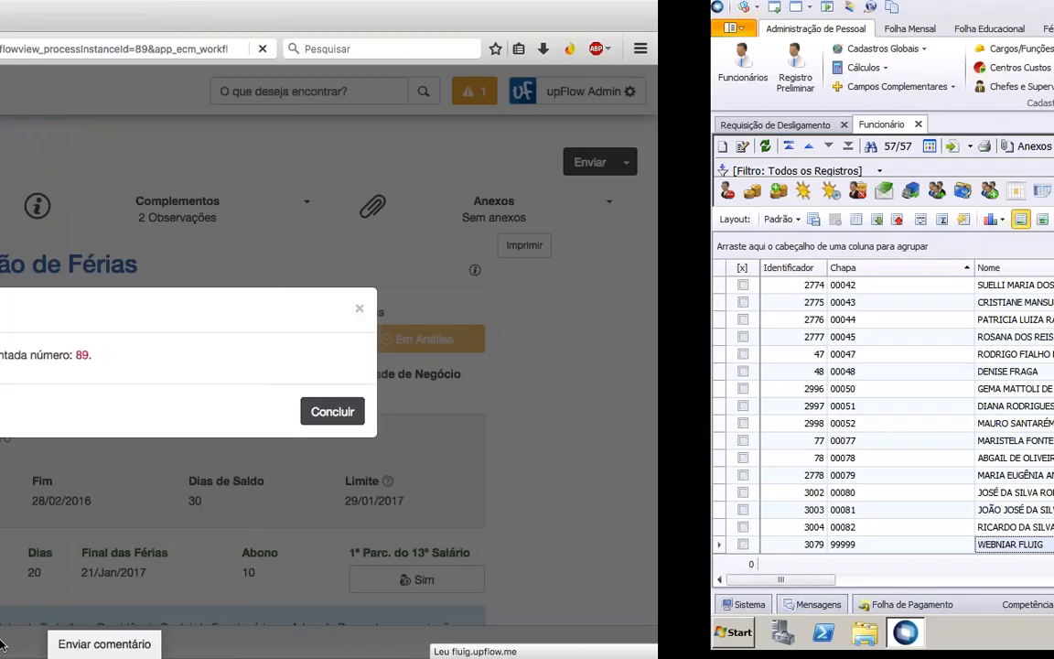
Step: Close the Anexos panel and review the first employee's Período de Gozo without changes
{"action": "left_click", "coordinate": [188, 371]}
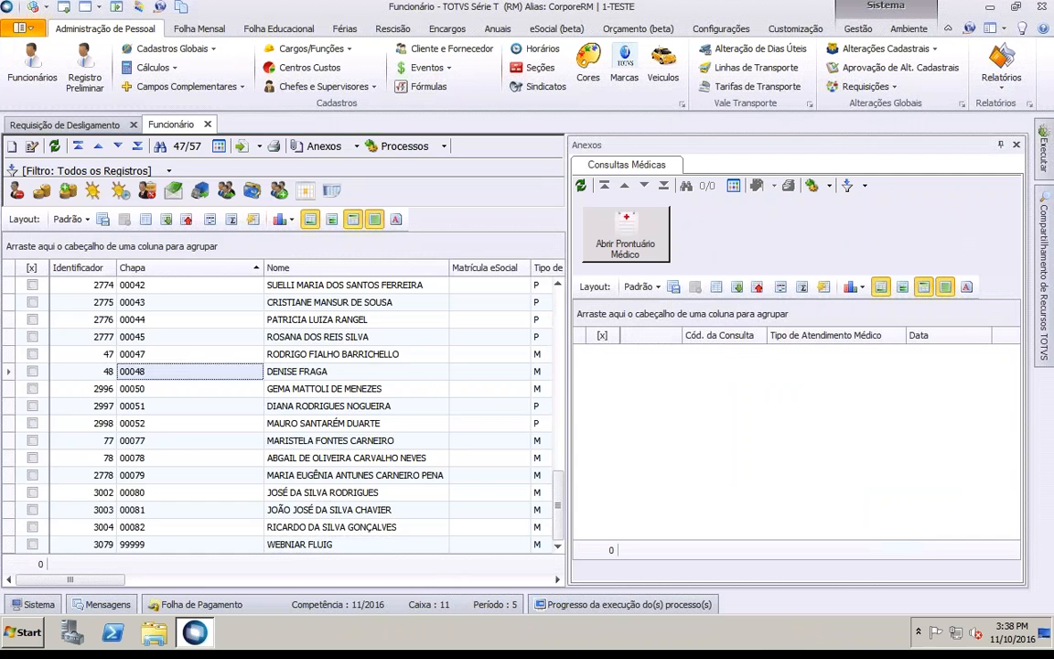
{"action": "scroll", "coordinate": [188, 372], "scroll_direction": "up", "scroll_amount": 3}
{"action": "scroll", "coordinate": [188, 371], "scroll_direction": "up", "scroll_amount": 11}
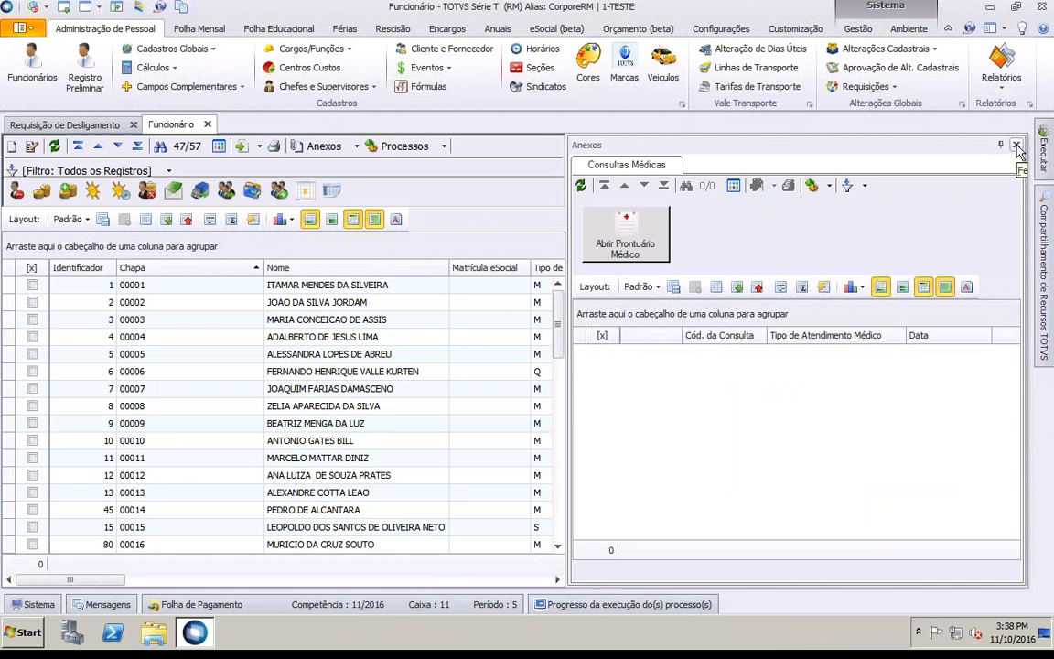
{"action": "left_click", "coordinate": [1016, 146]}
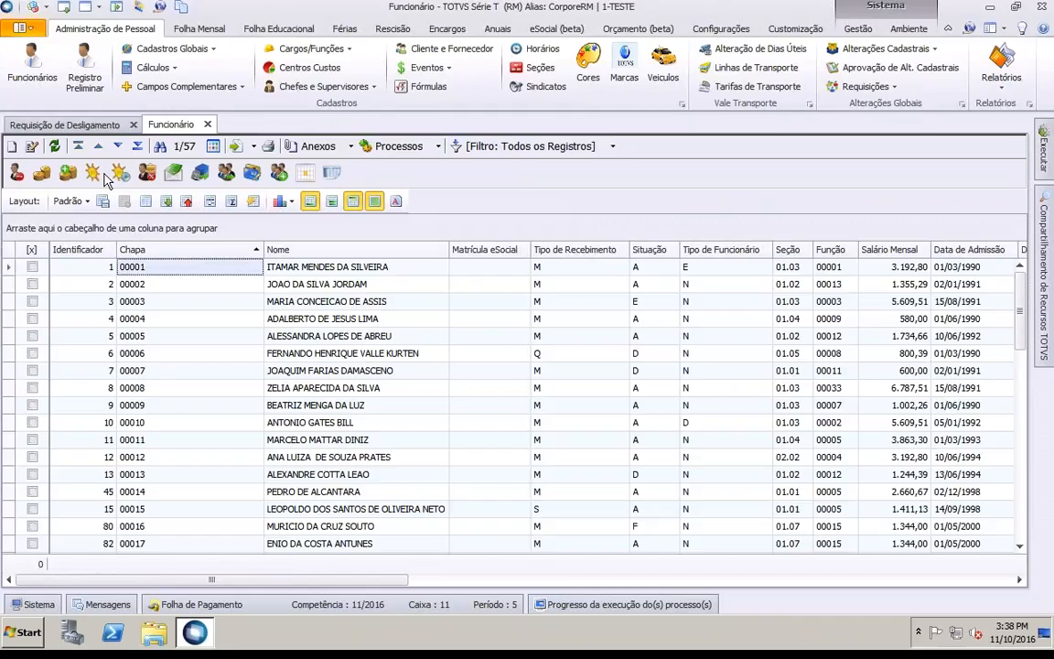
{"action": "left_click", "coordinate": [96, 176]}
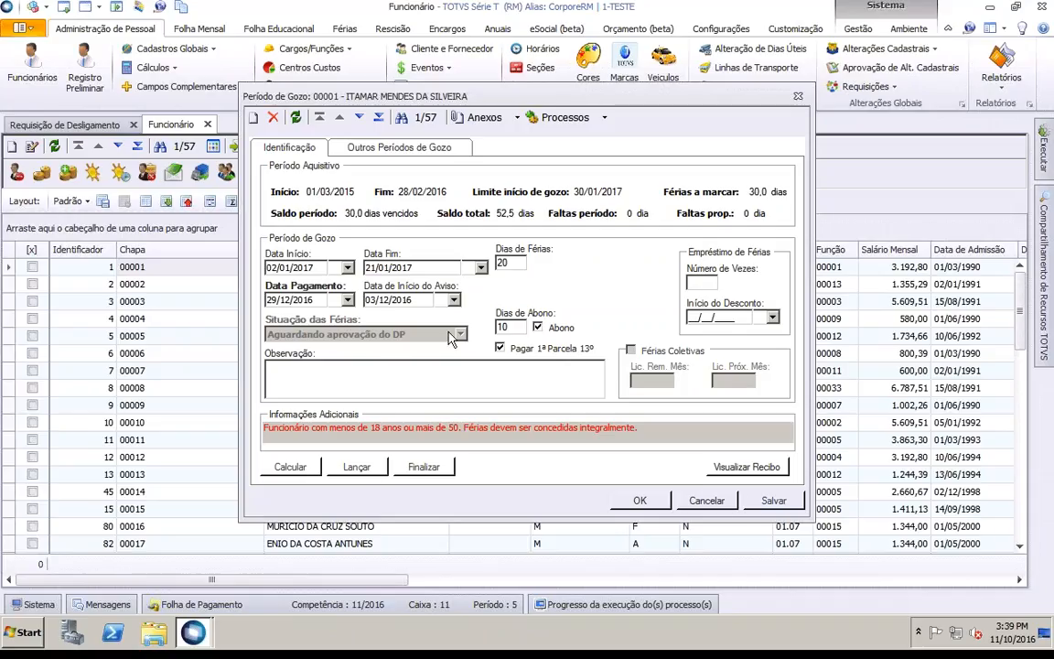
{"action": "left_click", "coordinate": [708, 502]}
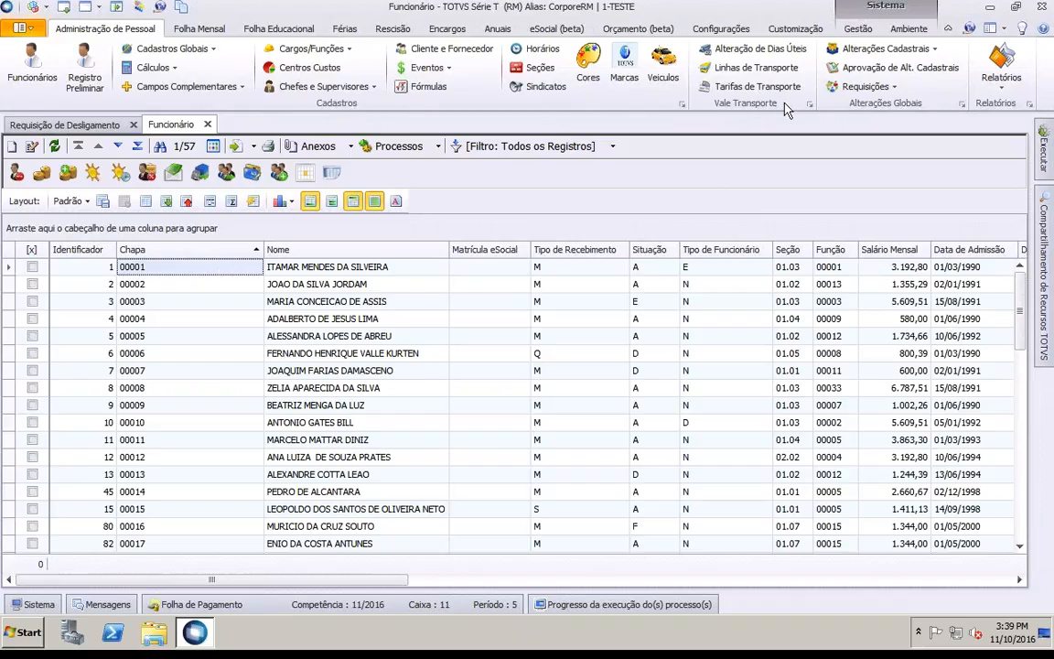
Step: Approve Chapa 00001's pending Férias change (02/01/2017–21/01/2017, 10 abono days) in Aprovação de Alt. Cadastrais
{"action": "left_click", "coordinate": [907, 73]}
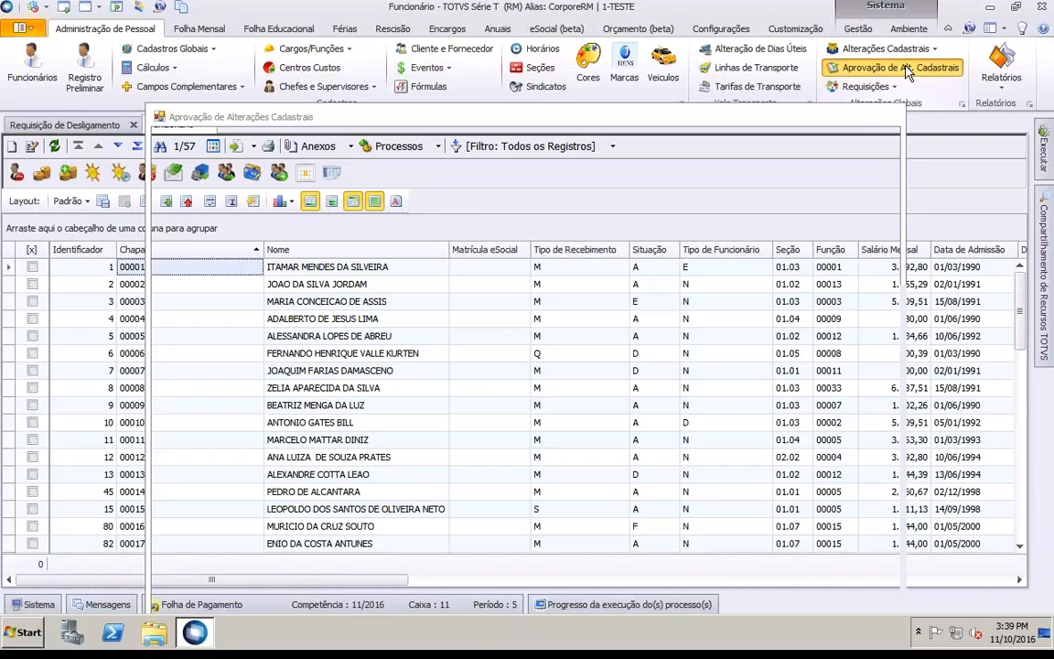
{"action": "type", "text": "00001"}
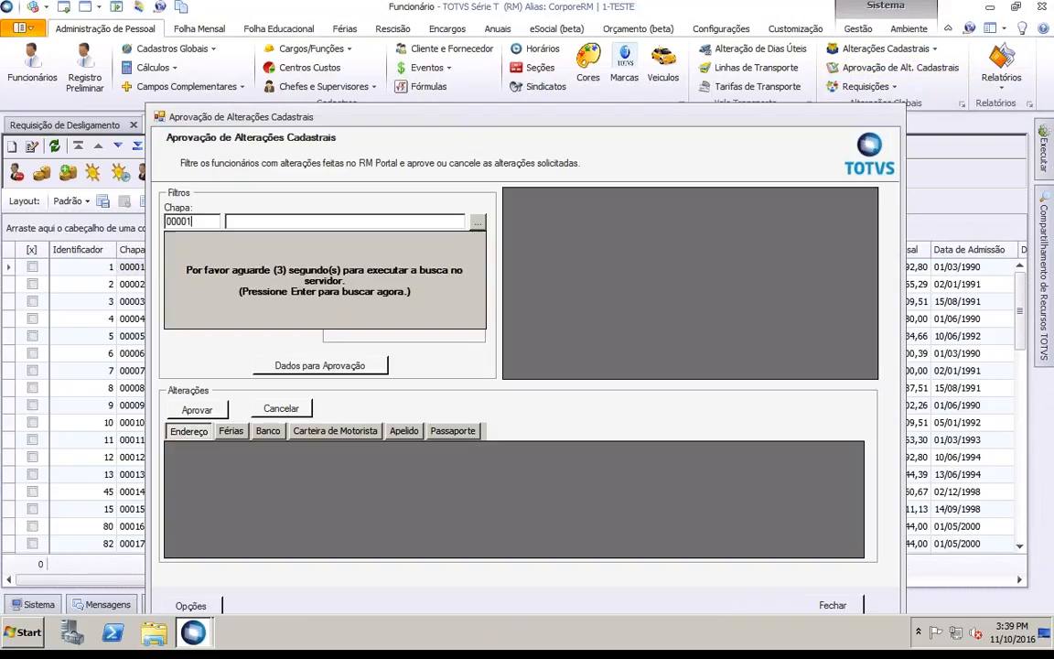
{"action": "key", "text": "Return"}
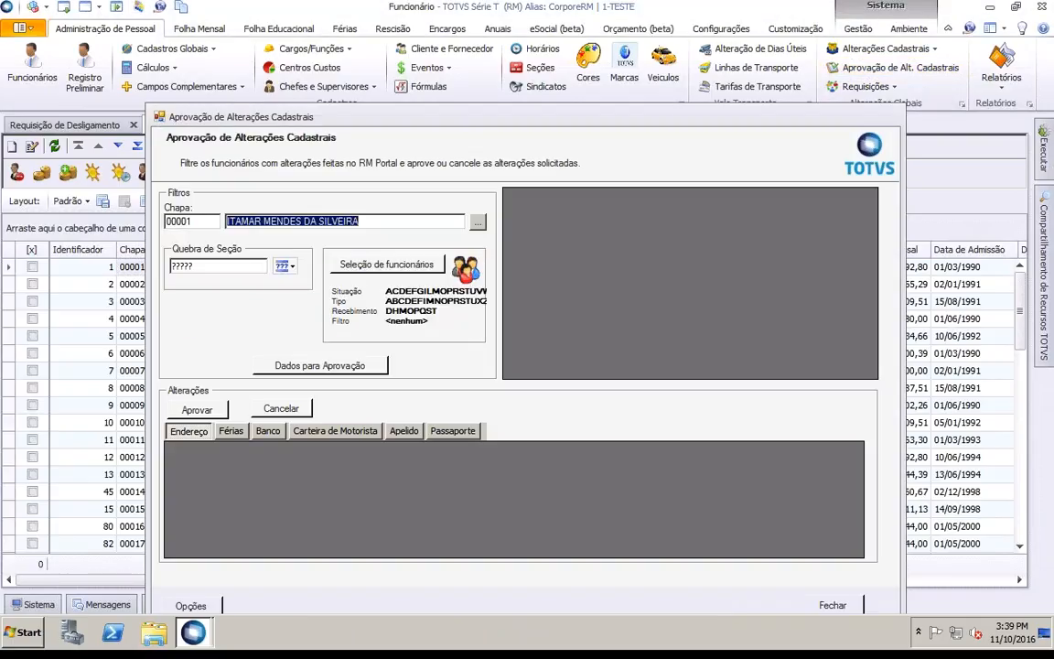
{"action": "left_click", "coordinate": [287, 371]}
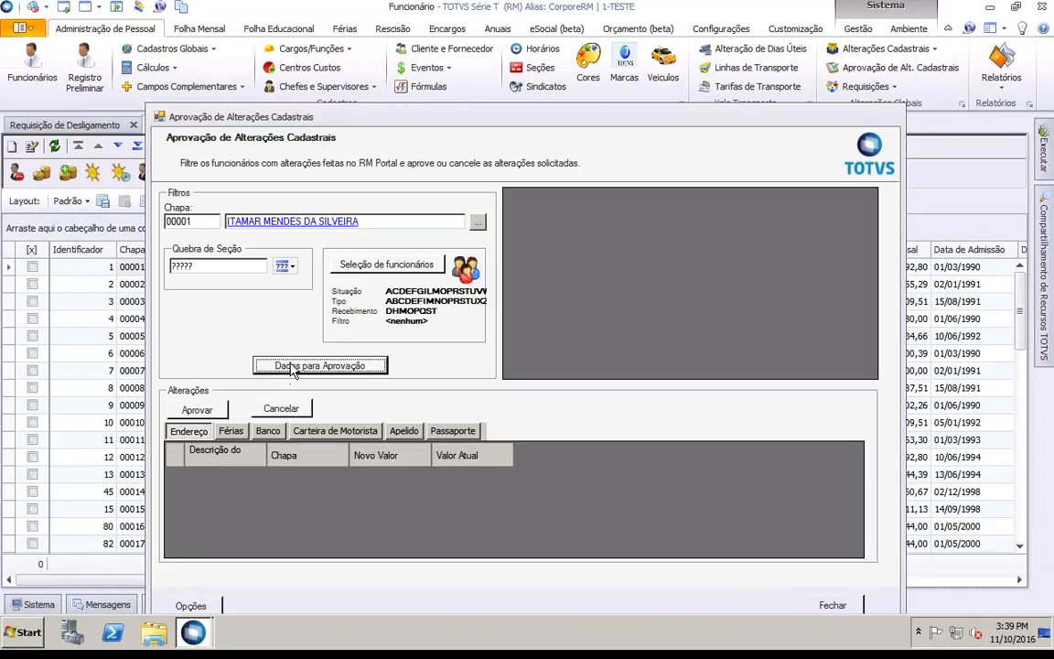
{"action": "left_click", "coordinate": [230, 432]}
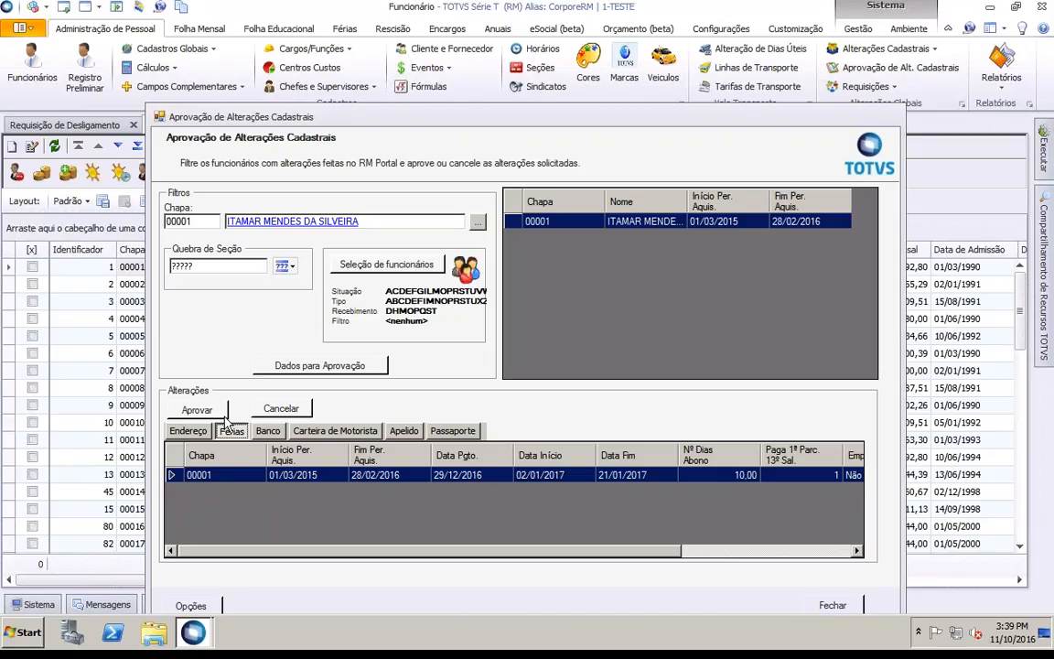
{"action": "left_click", "coordinate": [197, 409]}
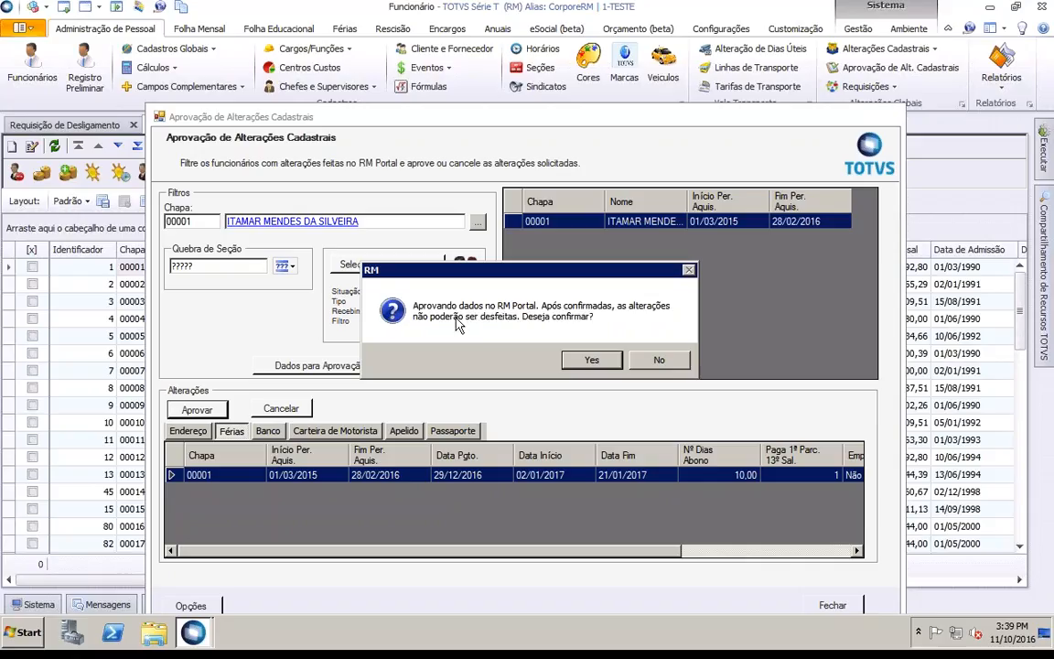
{"action": "left_click", "coordinate": [591, 360]}
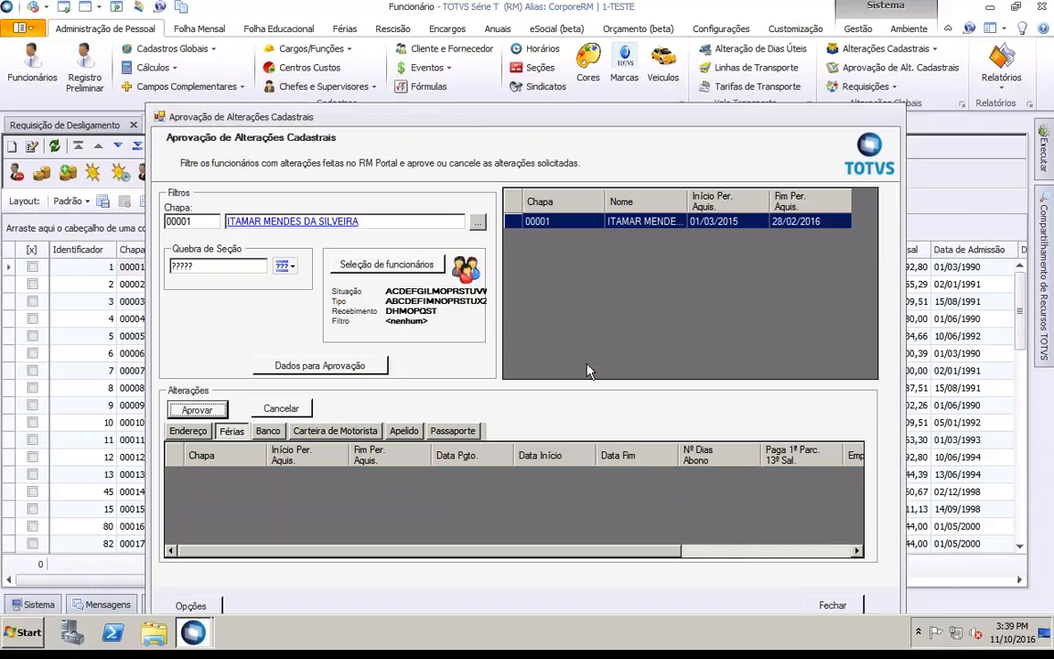
{"action": "left_click", "coordinate": [833, 604]}
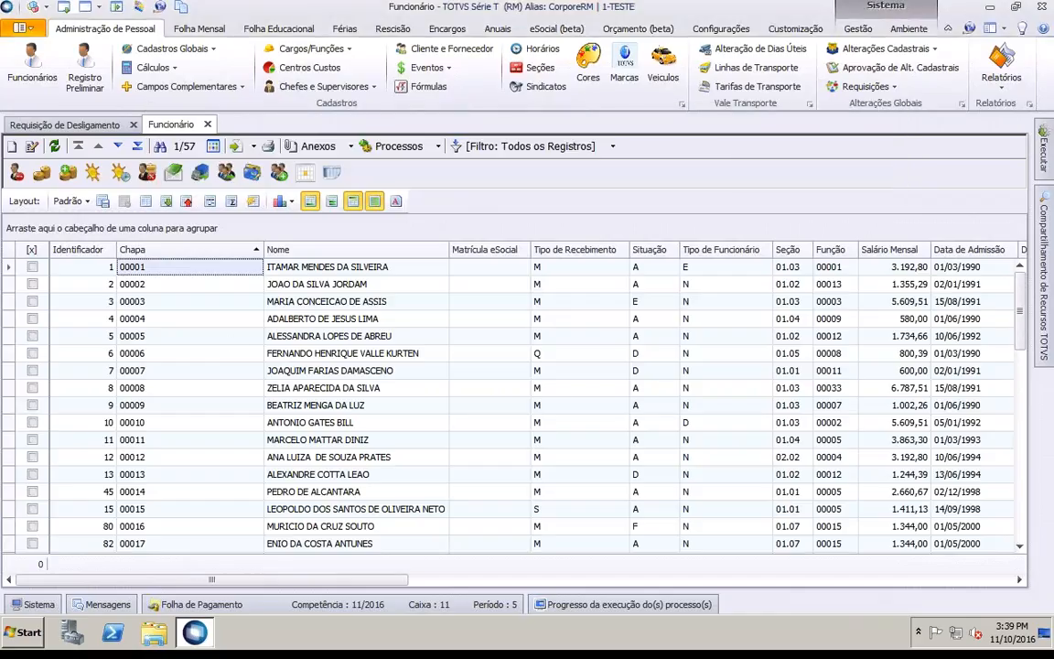
Step: Verify employee 00001's vacation Situação shows Marcadas, then dismiss Fluig's Sucesso message
{"action": "left_click", "coordinate": [92, 172]}
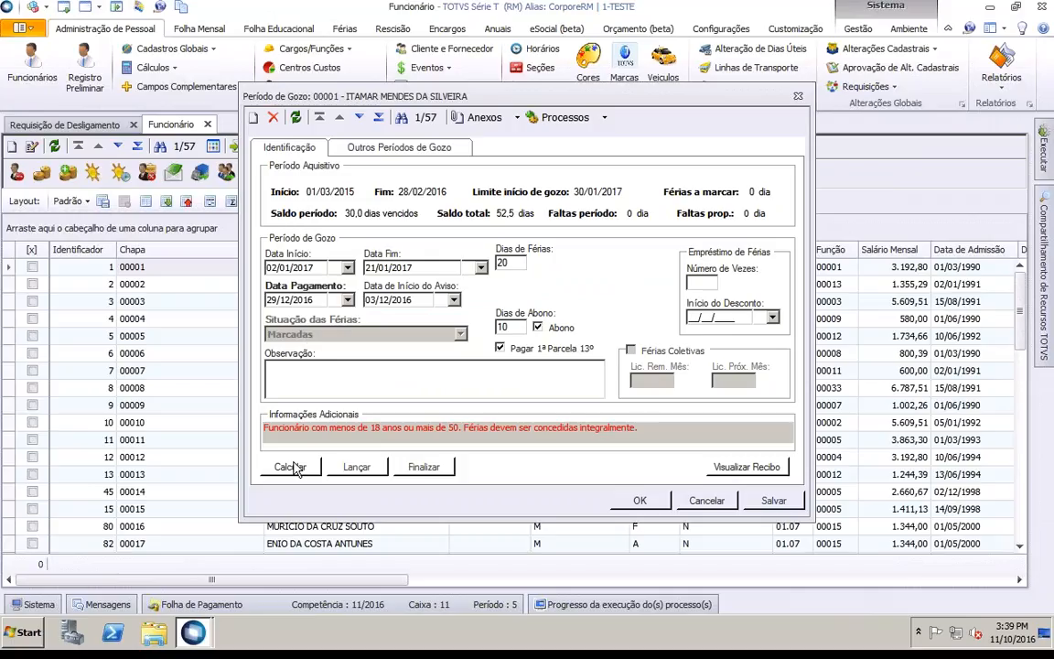
{"action": "left_click", "coordinate": [707, 501]}
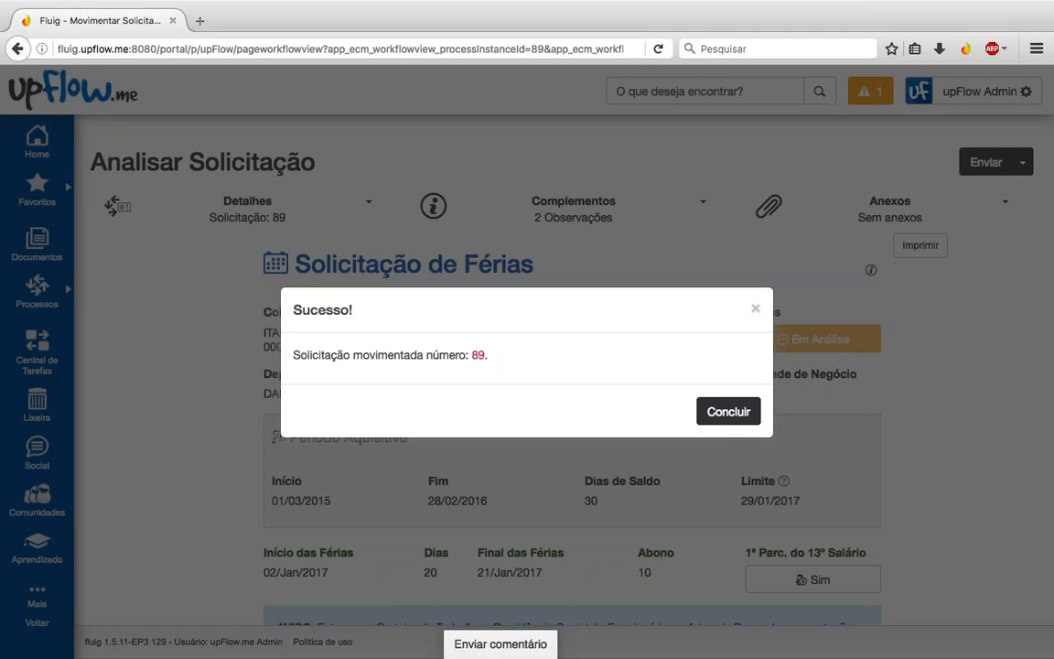
{"action": "left_click", "coordinate": [729, 409]}
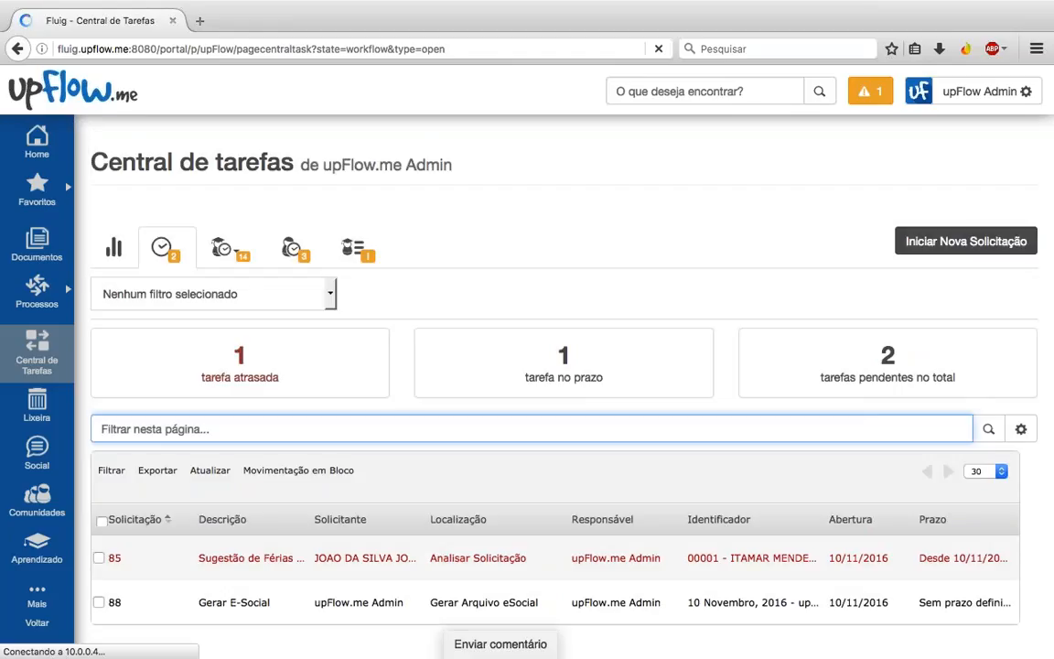
Step: Check the pending notifications, then sign out of the upFlow Admin account
{"action": "left_click", "coordinate": [880, 92]}
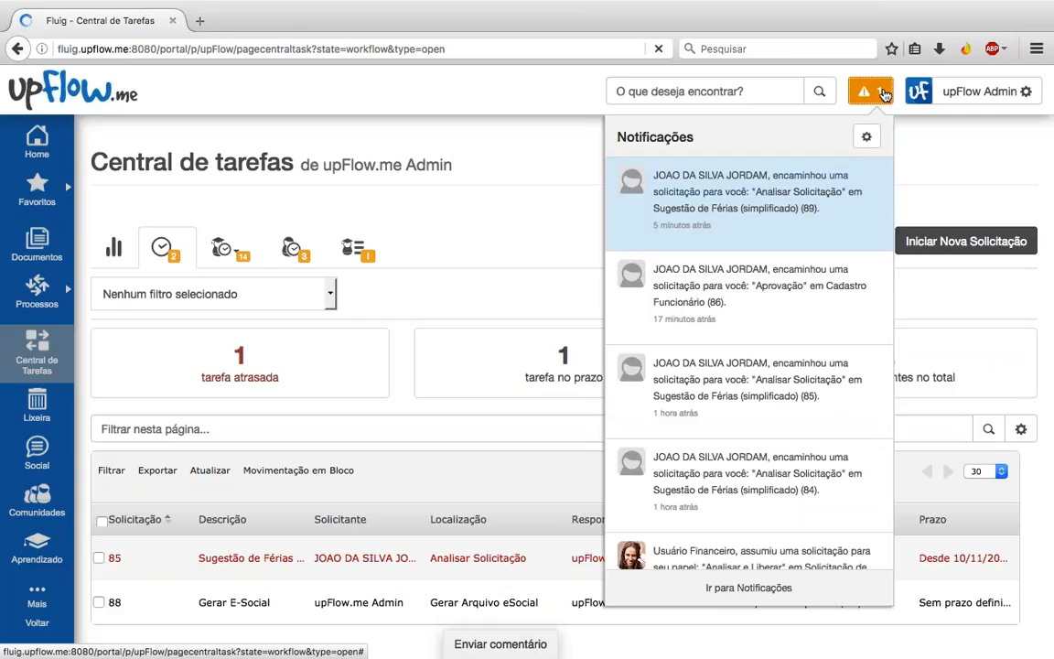
{"action": "left_click", "coordinate": [884, 94]}
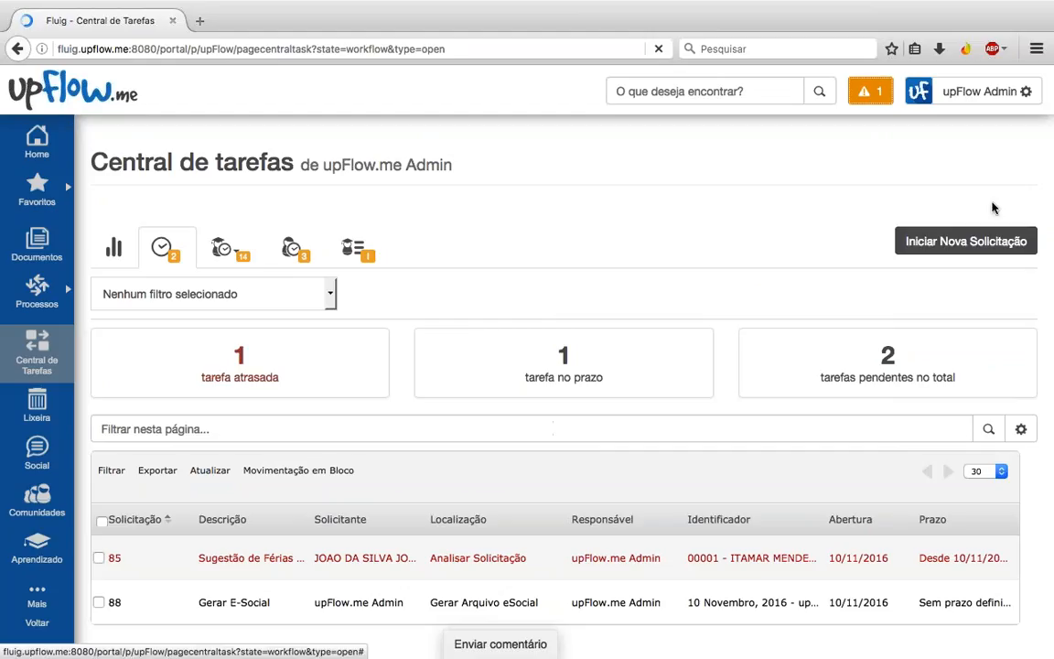
{"action": "left_click", "coordinate": [1004, 91]}
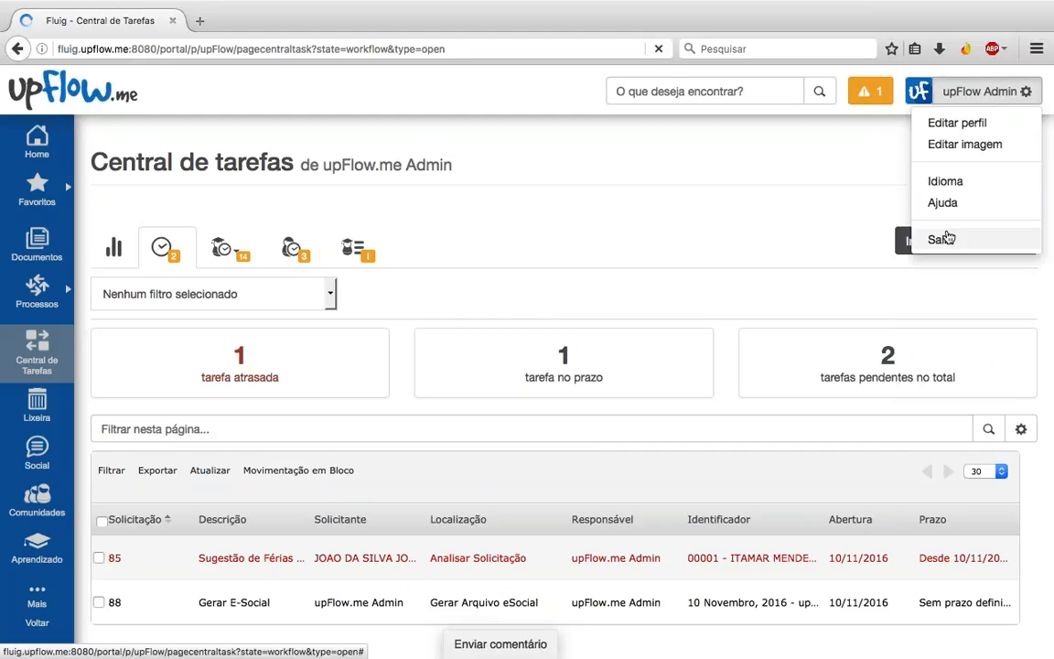
{"action": "left_click", "coordinate": [939, 239]}
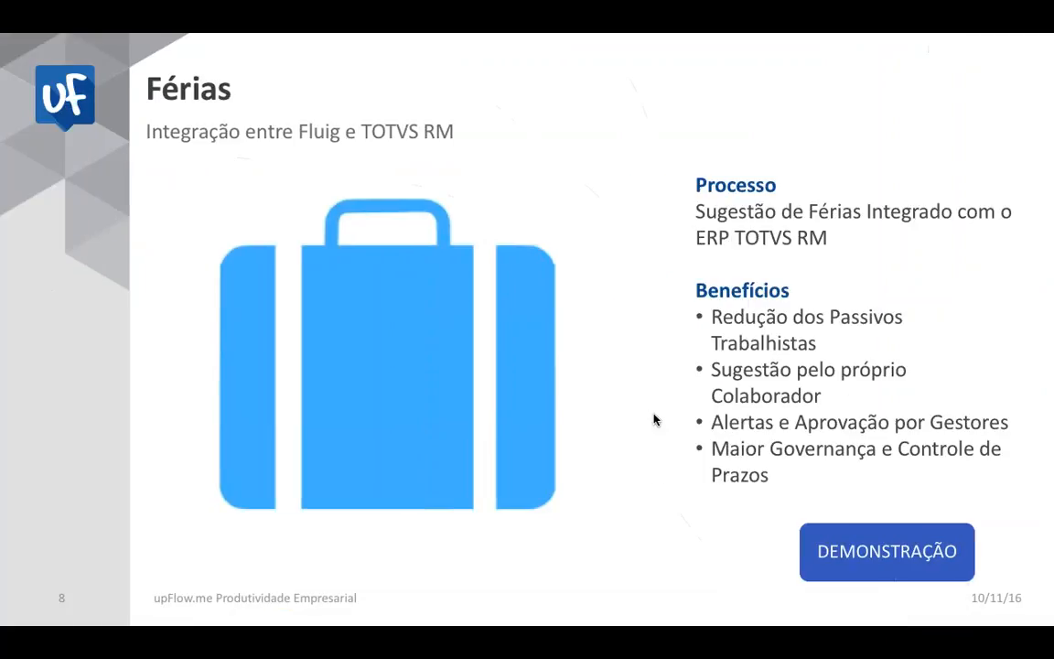
Step: Advance through slide 9, Rescisão - Desligamento, to the C&P section slide
{"action": "key", "text": "Right"}
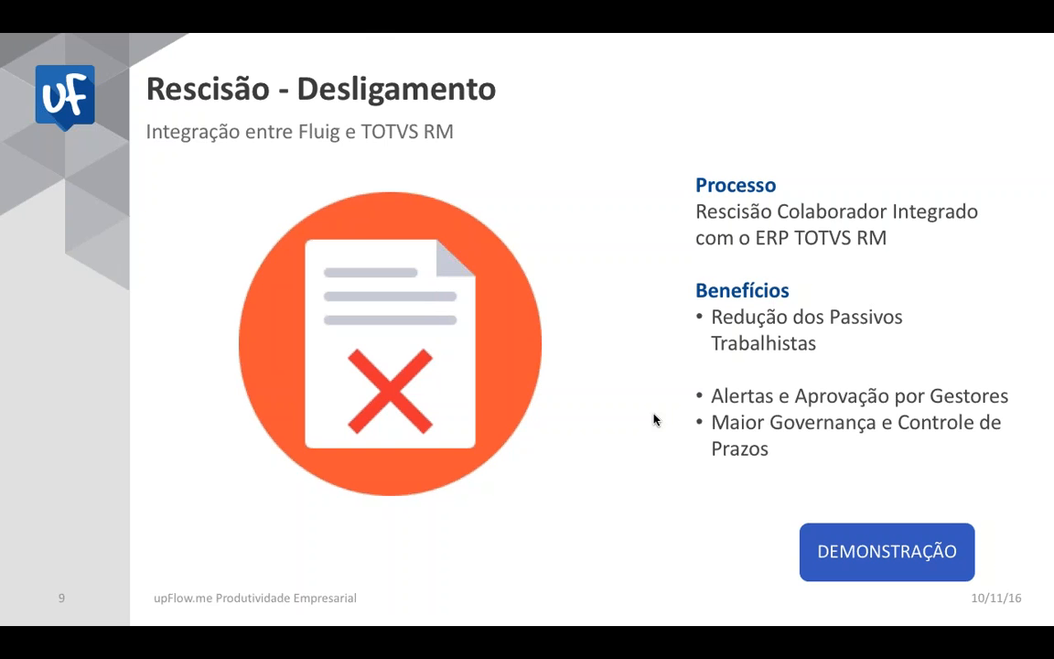
{"action": "key", "text": "Right"}
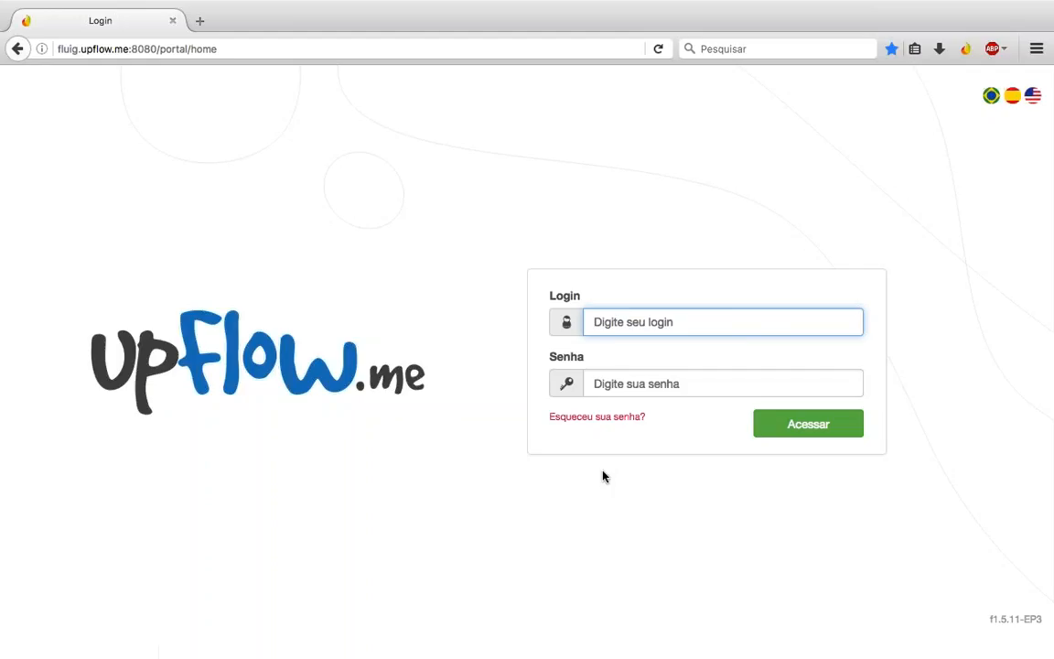
Step: Log in as mestre and start a Requisição de desligamento from Processos favoritos
{"action": "type", "text": "mestre"}
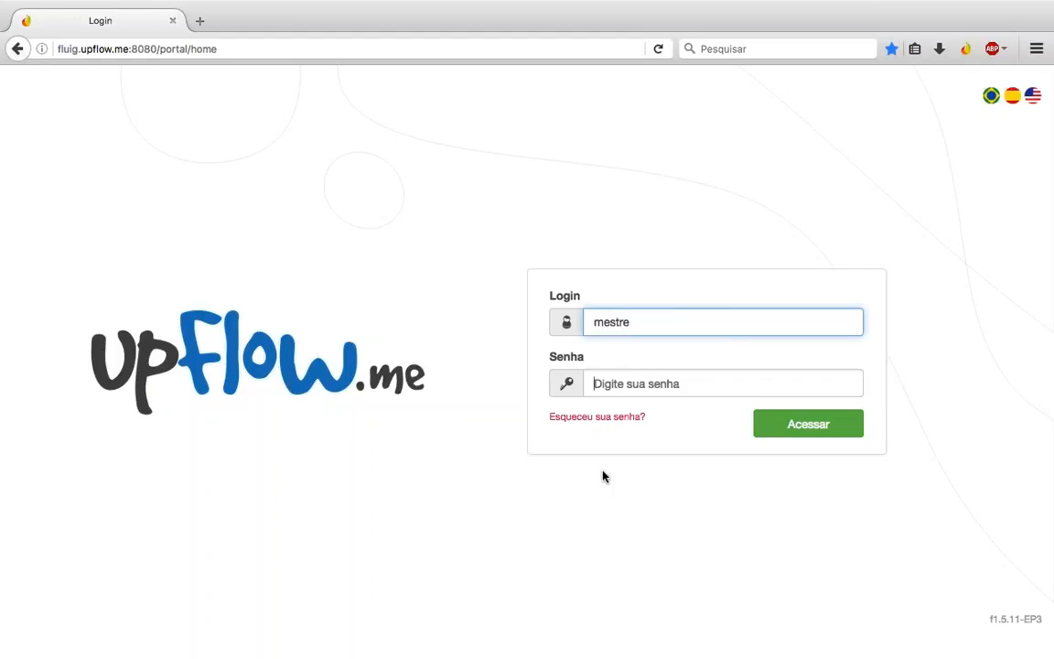
{"action": "key", "text": "Tab"}
{"action": "type", "text": "•••••"}
{"action": "key", "text": "Return"}
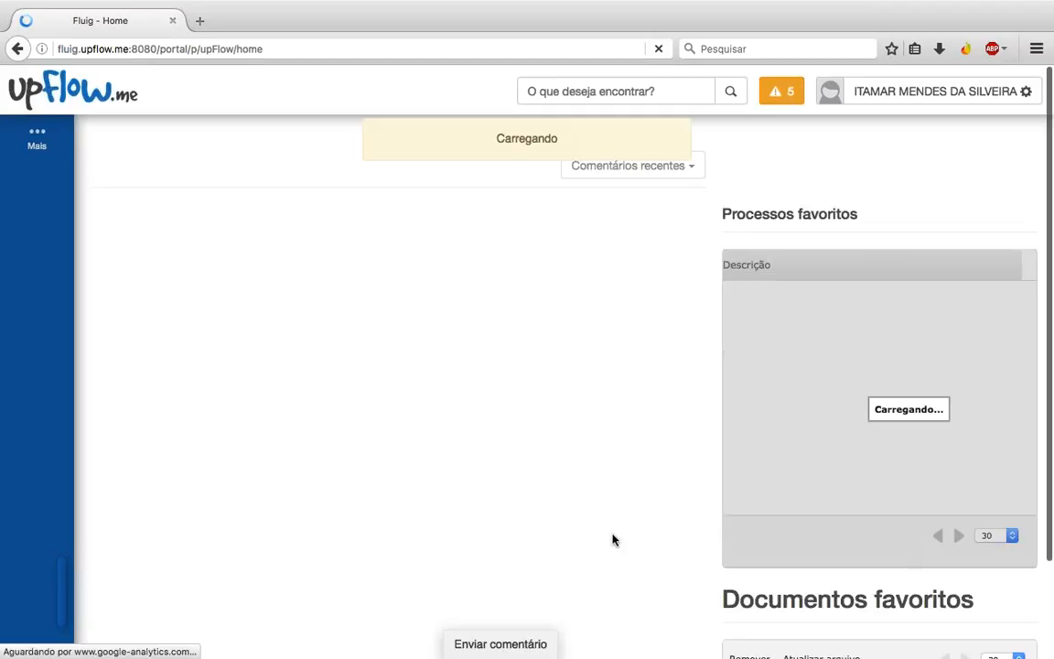
{"action": "scroll", "coordinate": [615, 540], "scroll_direction": "down", "scroll_amount": 1}
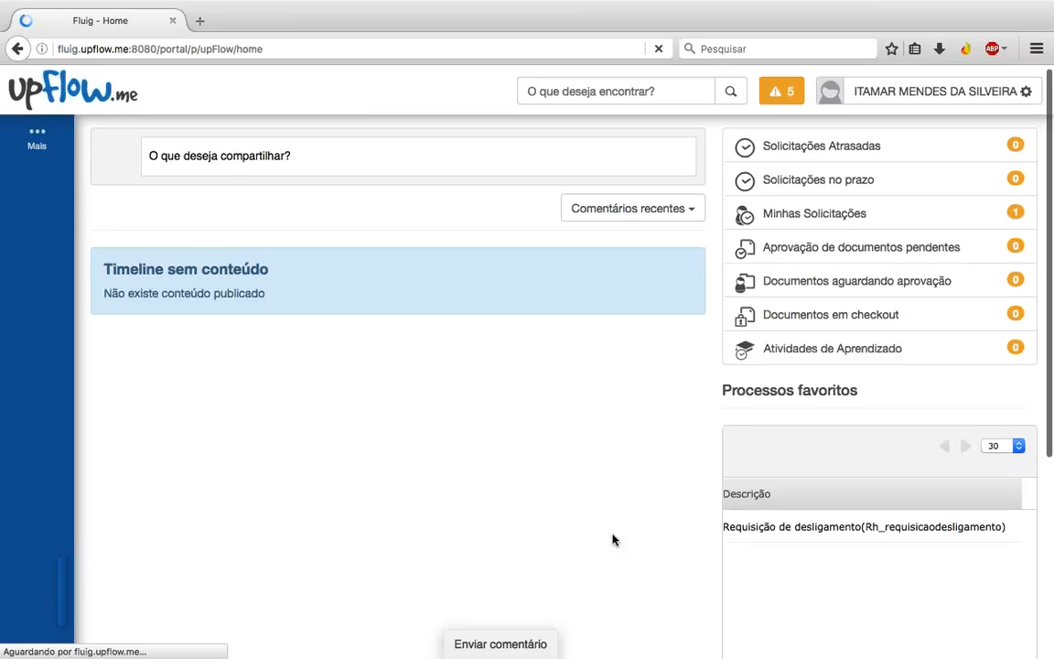
{"action": "left_click", "coordinate": [804, 456]}
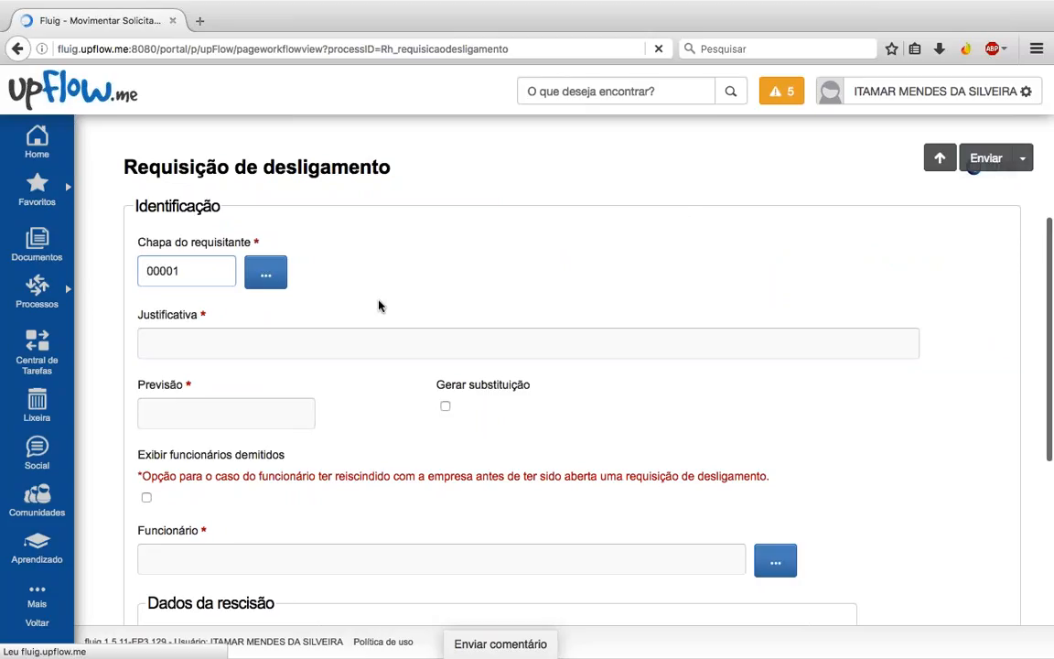
Step: Enter justification 'Deficiencia tecnica', Previsão 30/11/2016, and tick Gerar substituição
{"action": "scroll", "coordinate": [378, 305], "scroll_direction": "down", "scroll_amount": 1}
{"action": "scroll", "coordinate": [528, 339], "scroll_direction": "down", "scroll_amount": 1}
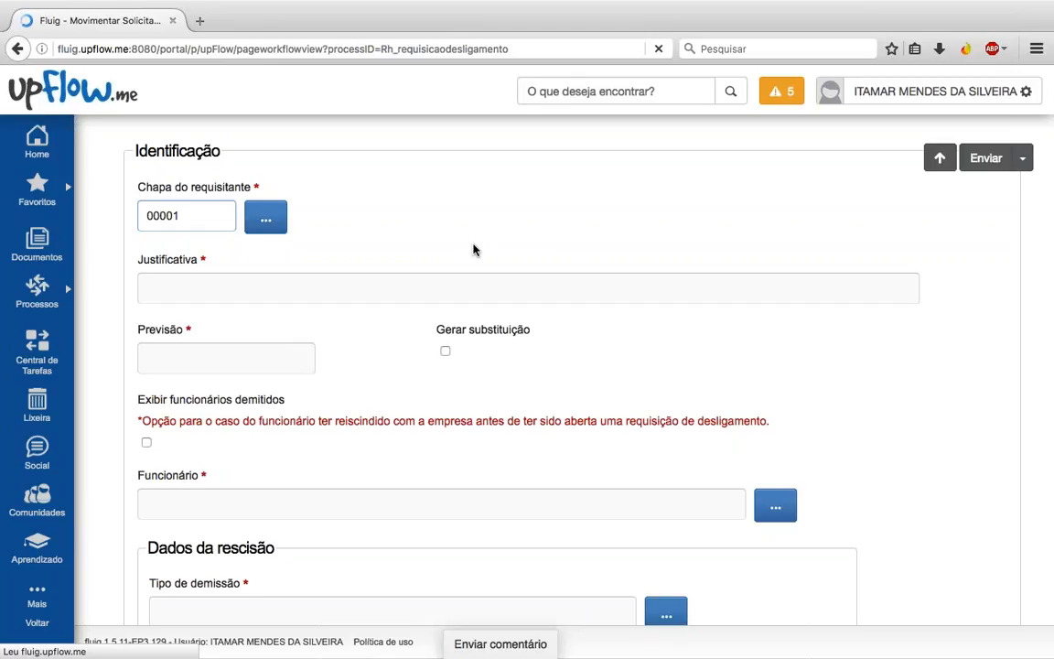
{"action": "scroll", "coordinate": [473, 249], "scroll_direction": "down", "scroll_amount": 1}
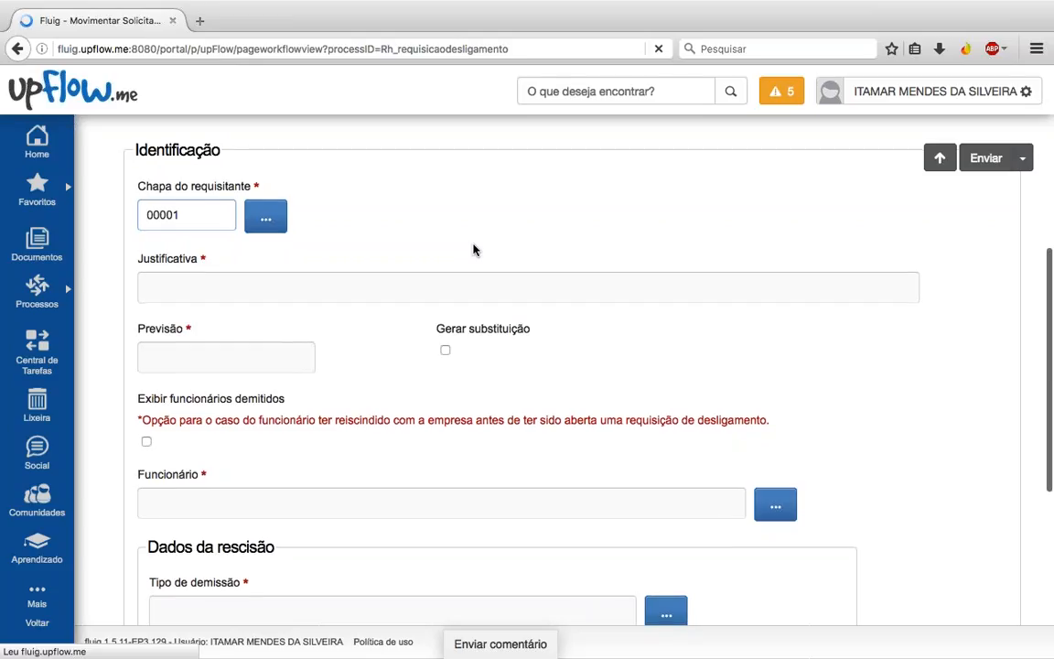
{"action": "left_click", "coordinate": [310, 264]}
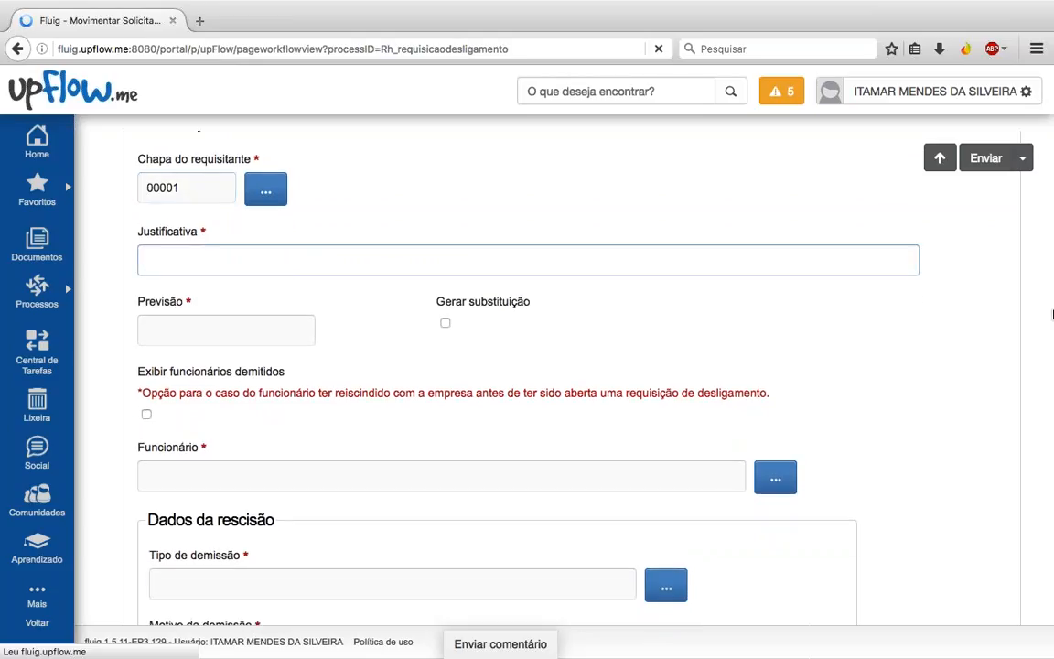
{"action": "type", "text": "Deficiencia tecnica"}
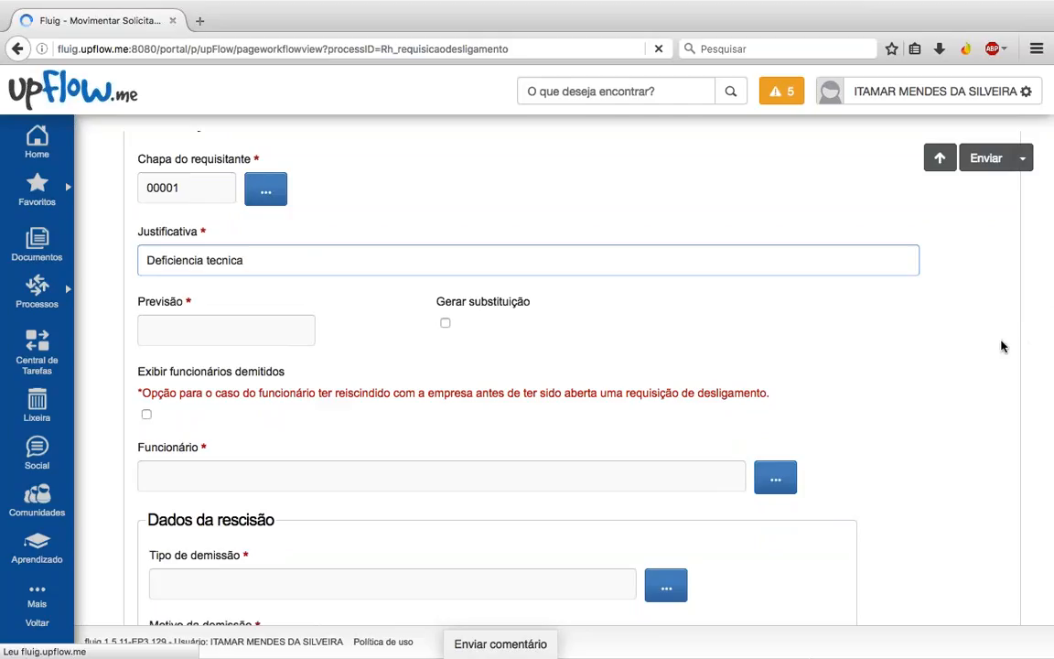
{"action": "left_click", "coordinate": [277, 325]}
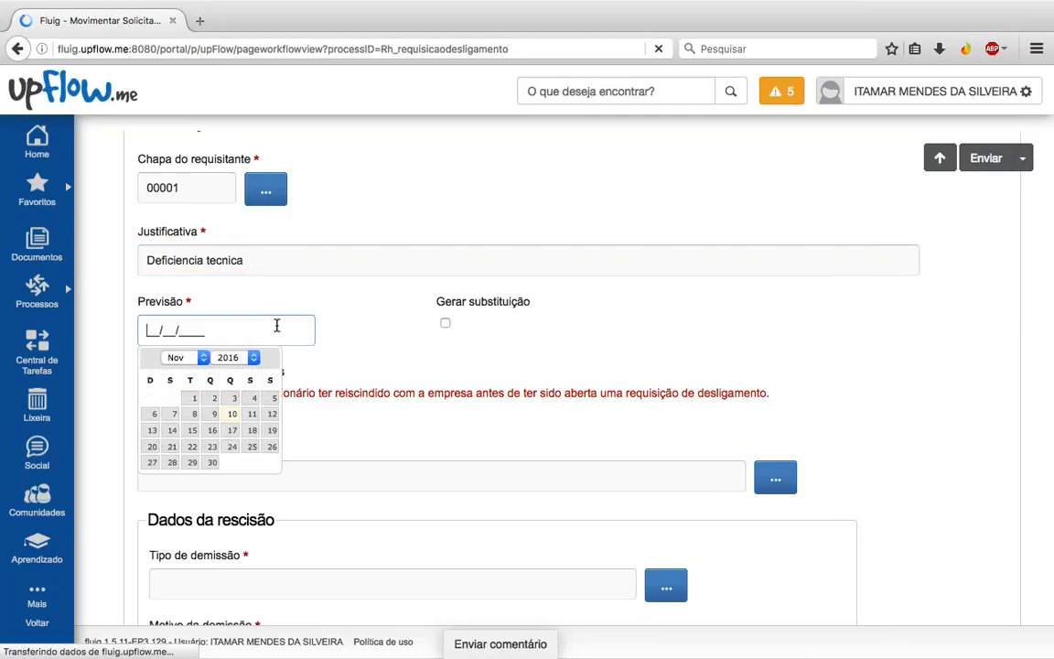
{"action": "left_click", "coordinate": [212, 463]}
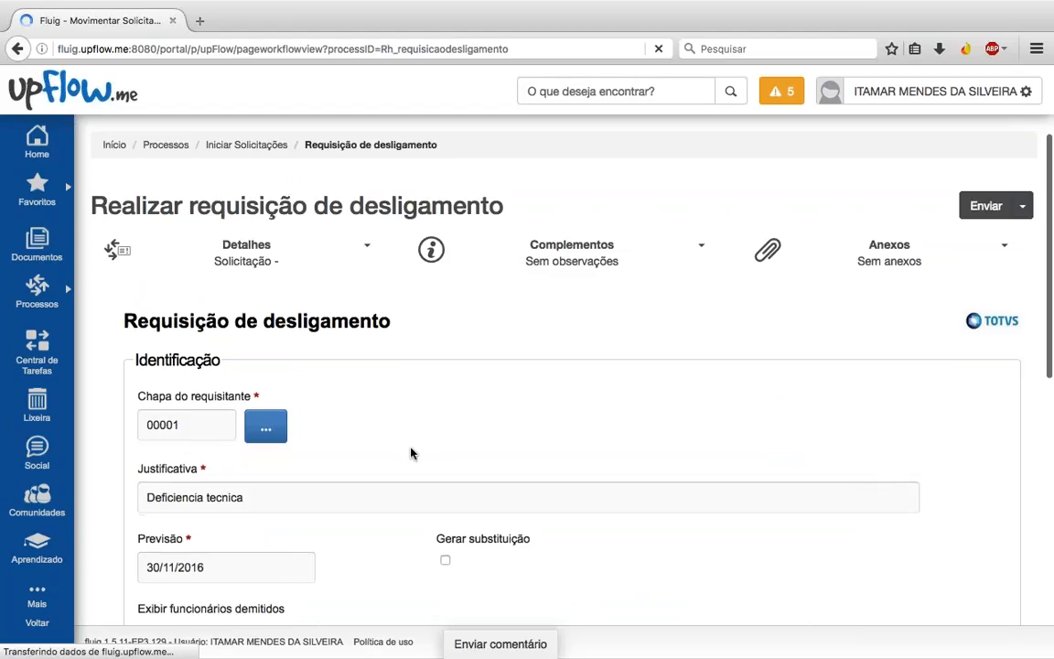
{"action": "scroll", "coordinate": [411, 453], "scroll_direction": "down", "scroll_amount": 5}
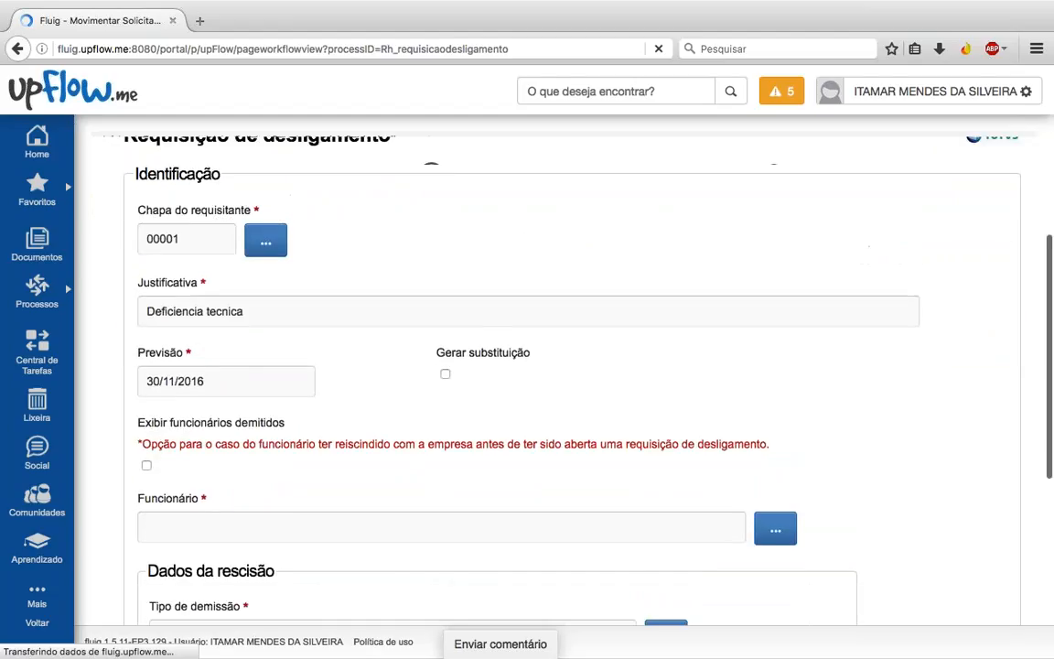
{"action": "left_click", "coordinate": [446, 325]}
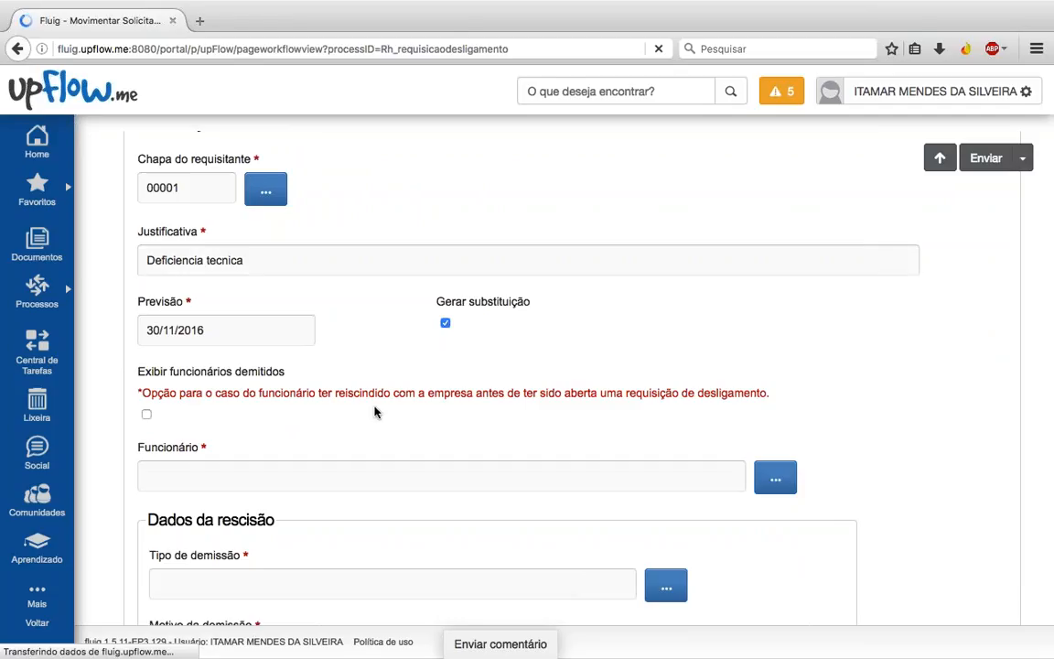
{"action": "scroll", "coordinate": [375, 412], "scroll_direction": "down", "scroll_amount": 3}
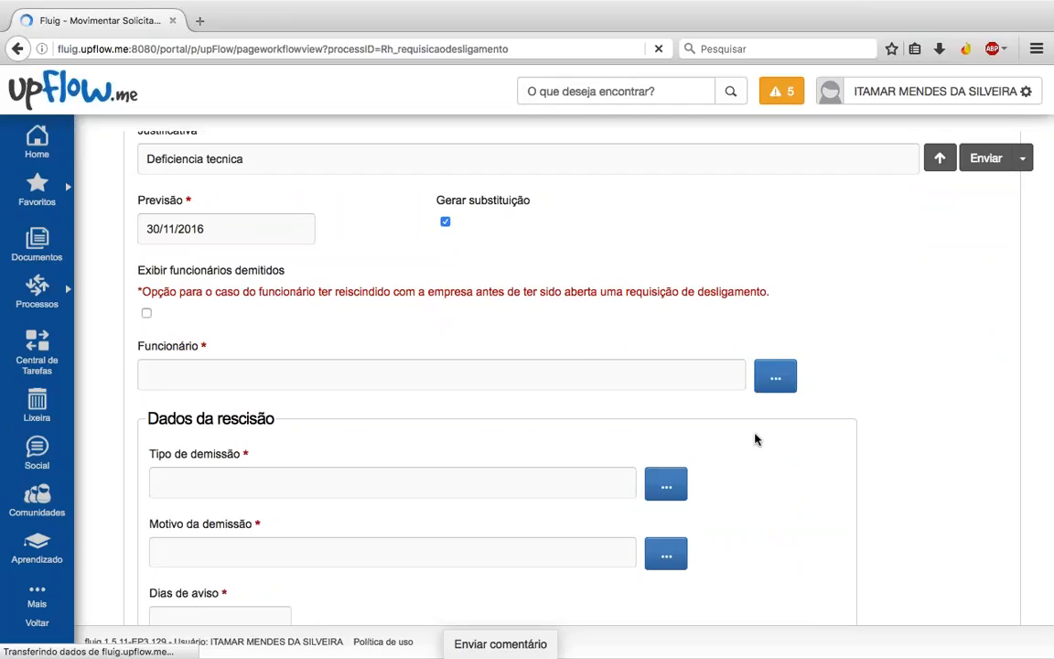
{"action": "key", "text": "ctrl+Right"}
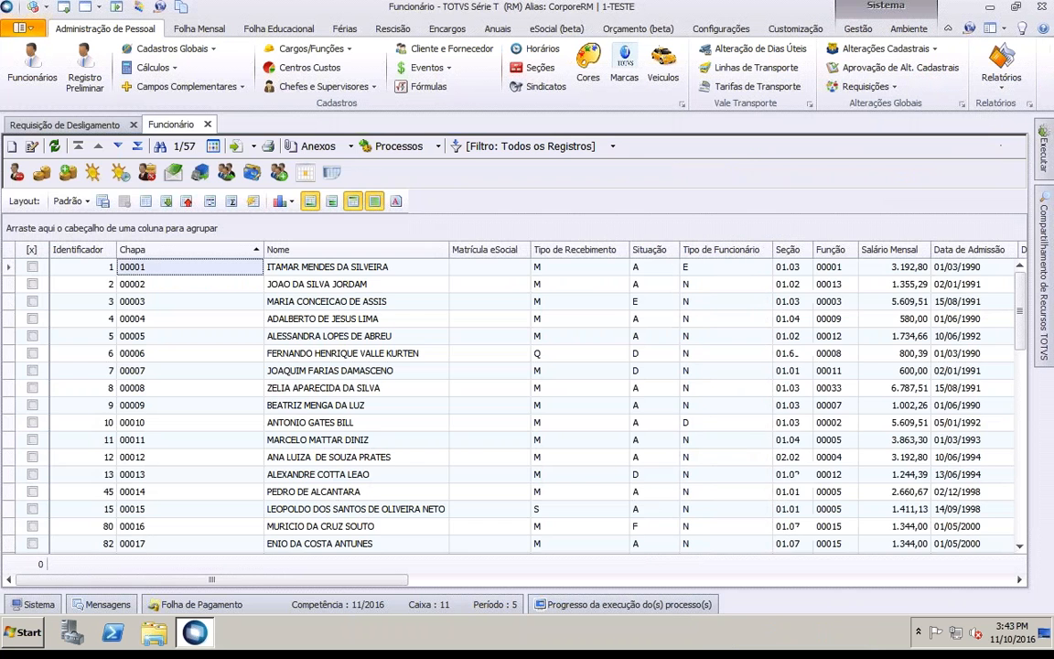
Step: Show TOTVS RM's Requisição de Desligamento list and select request 77, forecast 30/11/2016
{"action": "left_click", "coordinate": [69, 125]}
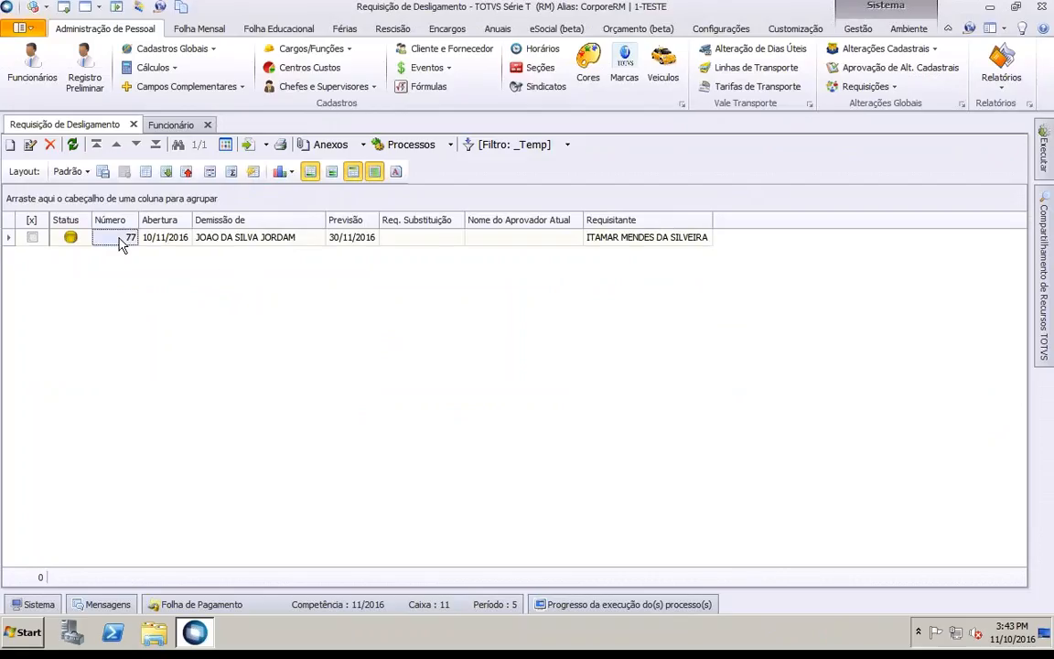
{"action": "left_click", "coordinate": [238, 239]}
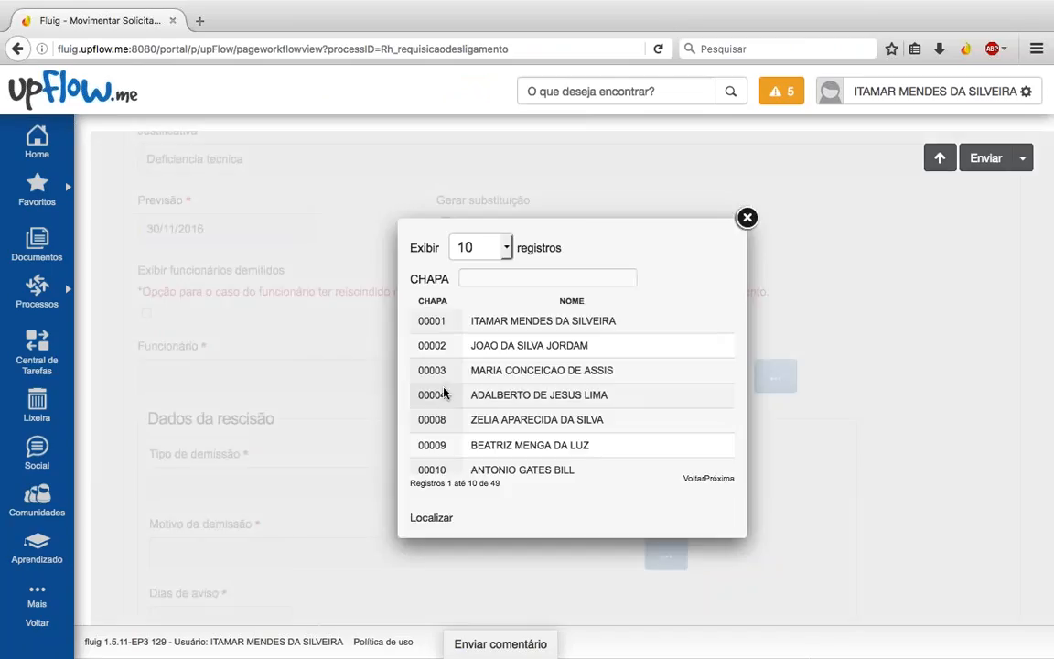
Step: Set employee chapa 00004, employer-initiated dismissal without just cause, and dismissal reason 03
{"action": "left_click", "coordinate": [443, 393]}
{"action": "scroll", "coordinate": [549, 366], "scroll_direction": "down", "scroll_amount": 3}
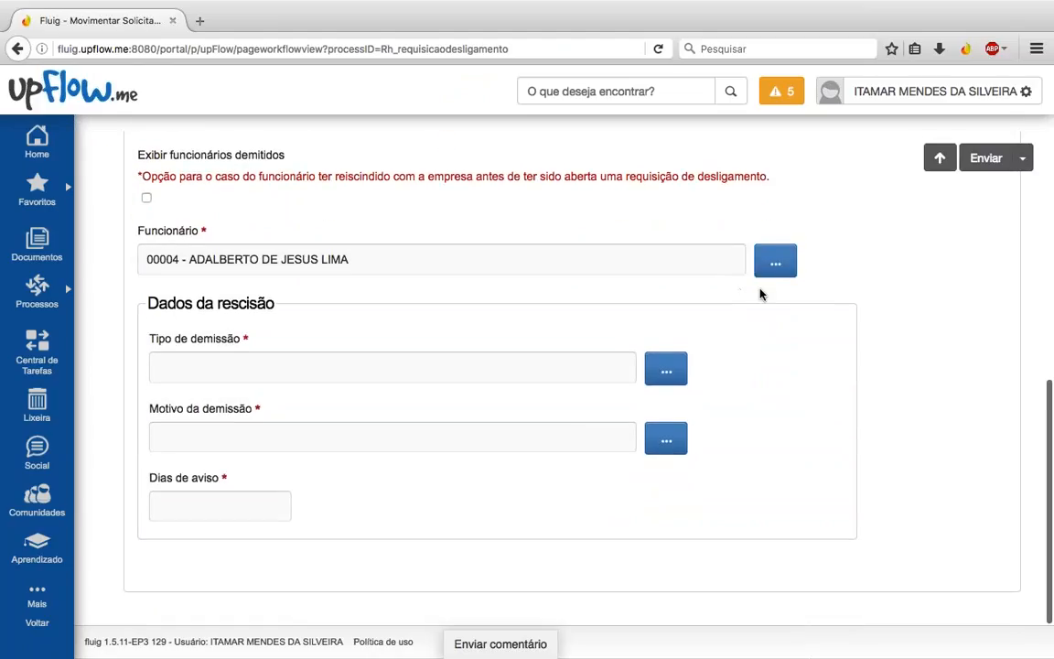
{"action": "left_click", "coordinate": [666, 374]}
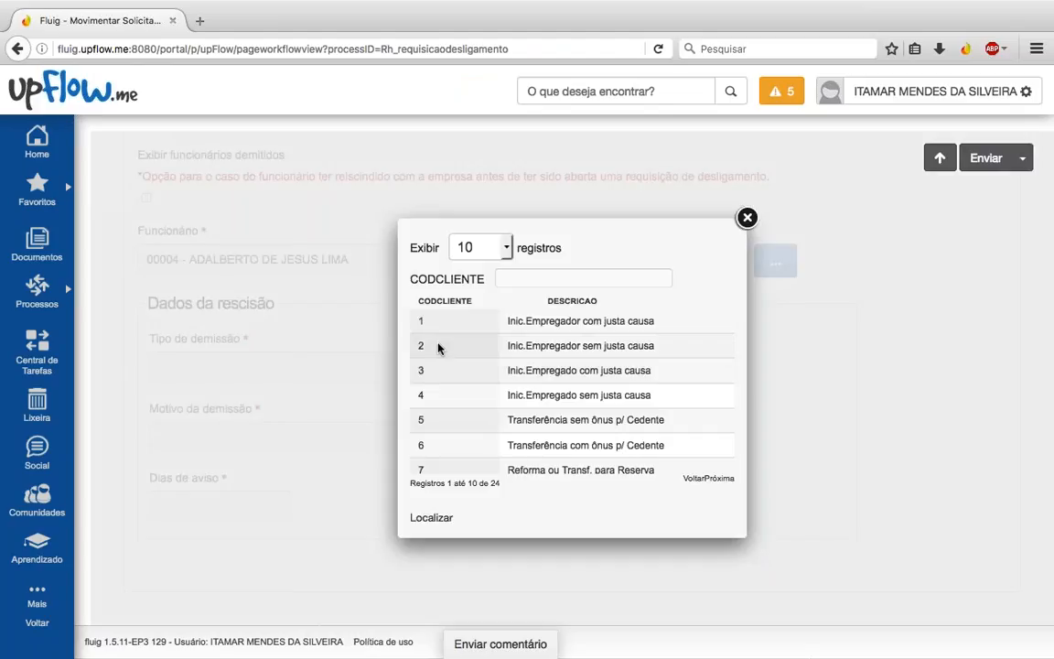
{"action": "left_click", "coordinate": [546, 346]}
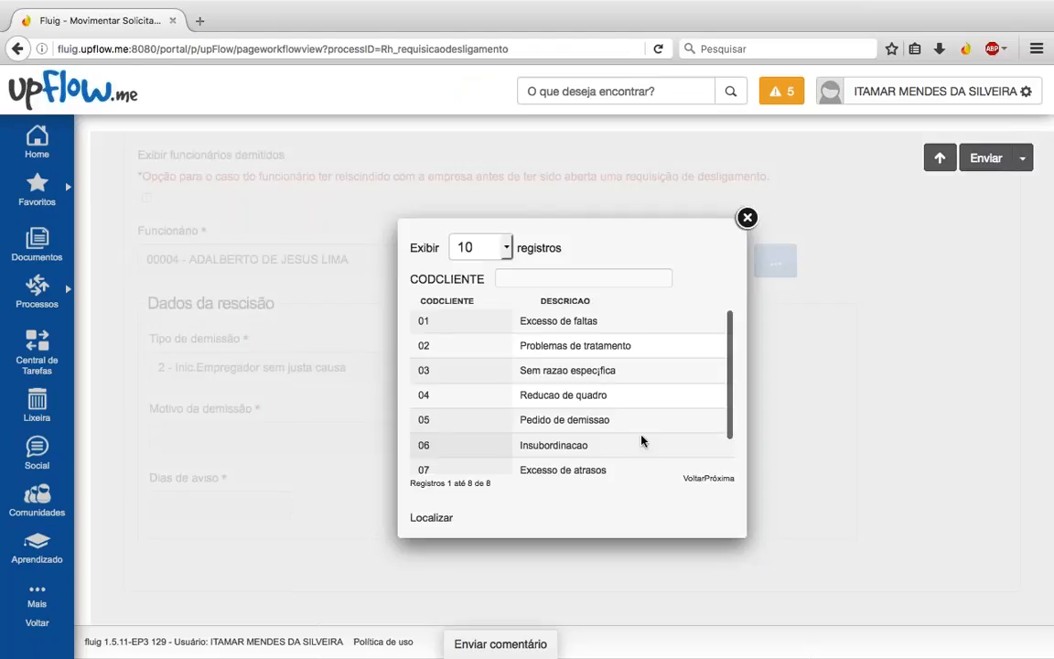
{"action": "left_click", "coordinate": [567, 370]}
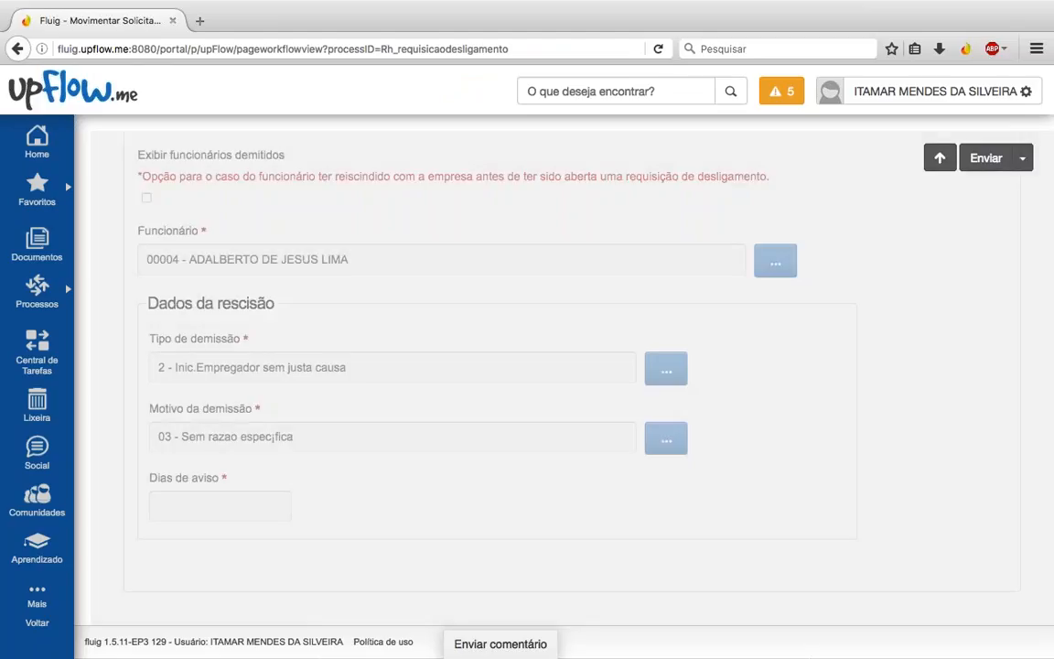
Step: Enter 30 as the Dias de aviso notice days and review the form
{"action": "left_click", "coordinate": [244, 517]}
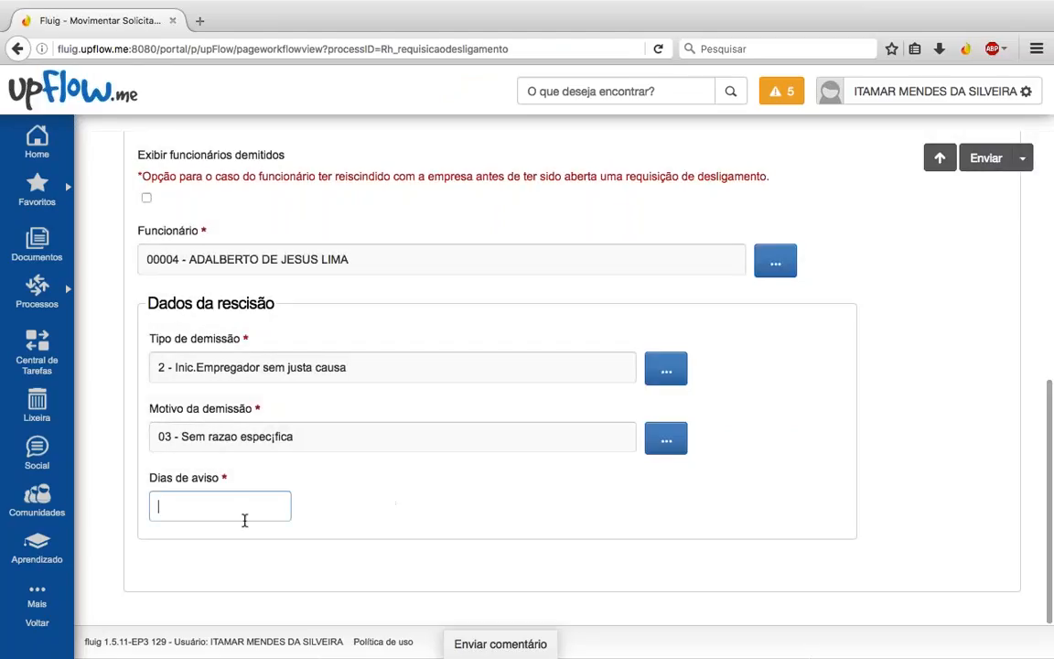
{"action": "type", "text": "30"}
{"action": "key", "text": "Tab"}
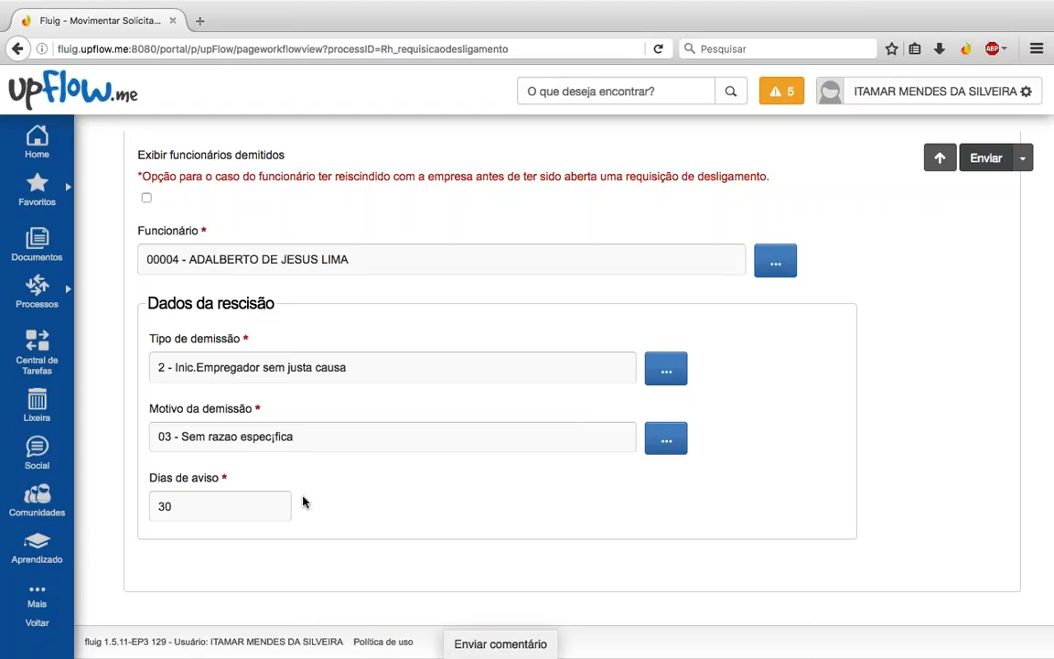
{"action": "left_click", "coordinate": [265, 503]}
{"action": "scroll", "coordinate": [372, 493], "scroll_direction": "up", "scroll_amount": 1}
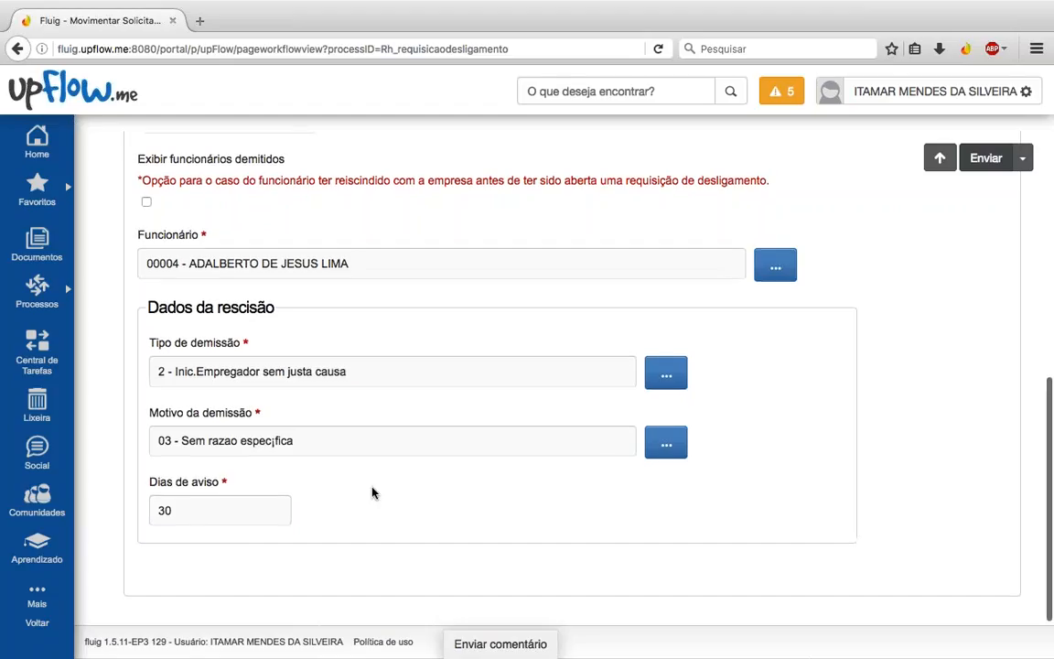
{"action": "scroll", "coordinate": [372, 493], "scroll_direction": "up", "scroll_amount": 3}
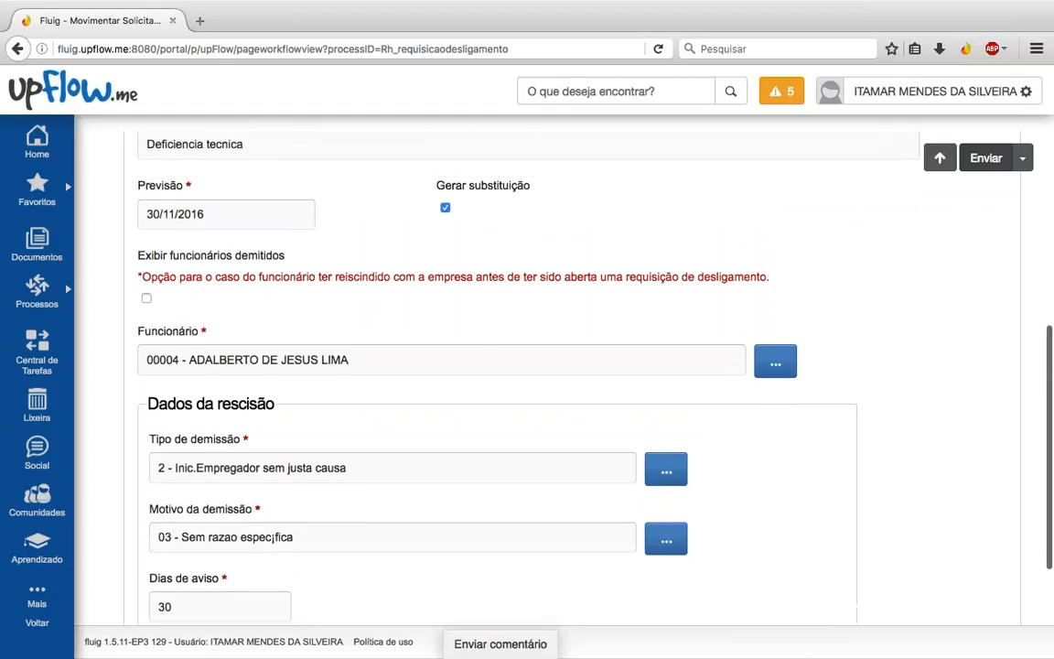
{"action": "scroll", "coordinate": [535, 366], "scroll_direction": "up", "scroll_amount": 1}
{"action": "scroll", "coordinate": [535, 366], "scroll_direction": "up", "scroll_amount": 2}
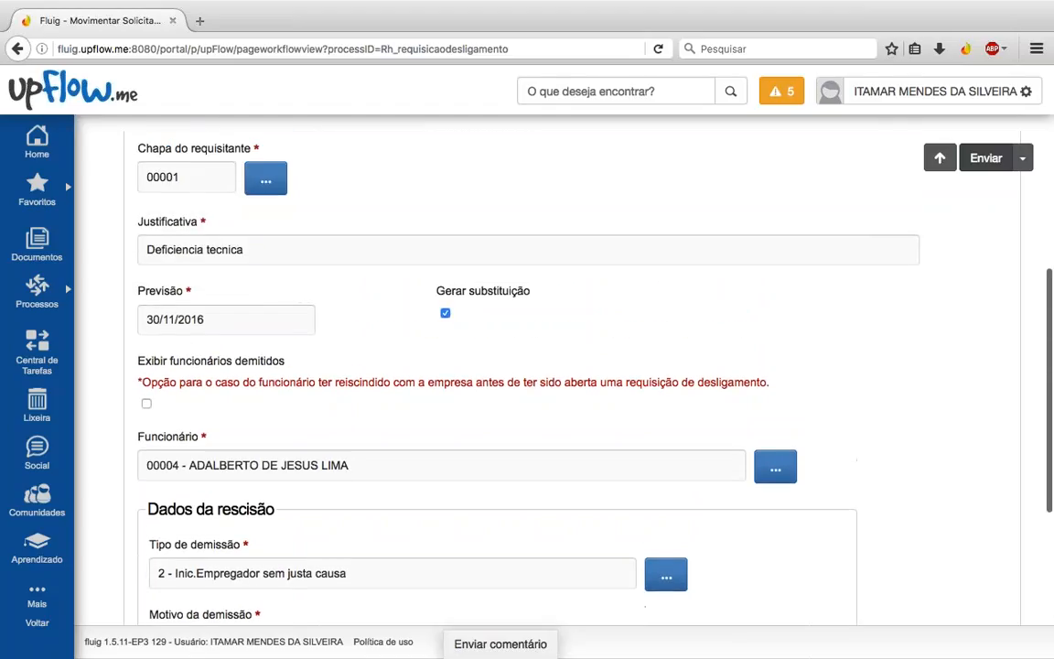
{"action": "scroll", "coordinate": [266, 517], "scroll_direction": "down", "scroll_amount": 6}
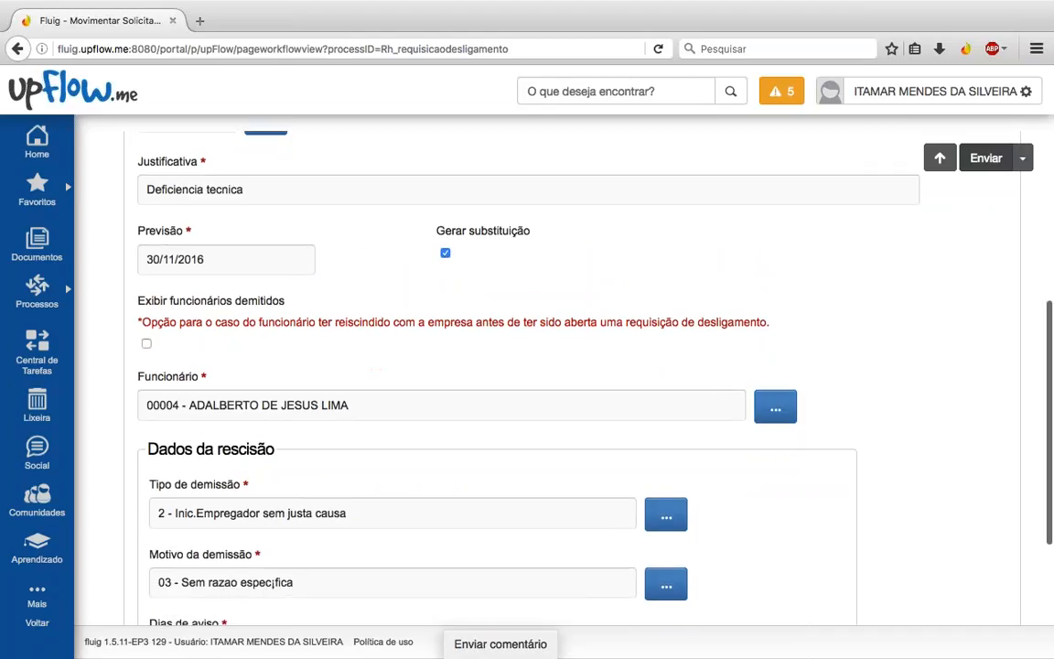
{"action": "left_click", "coordinate": [266, 517]}
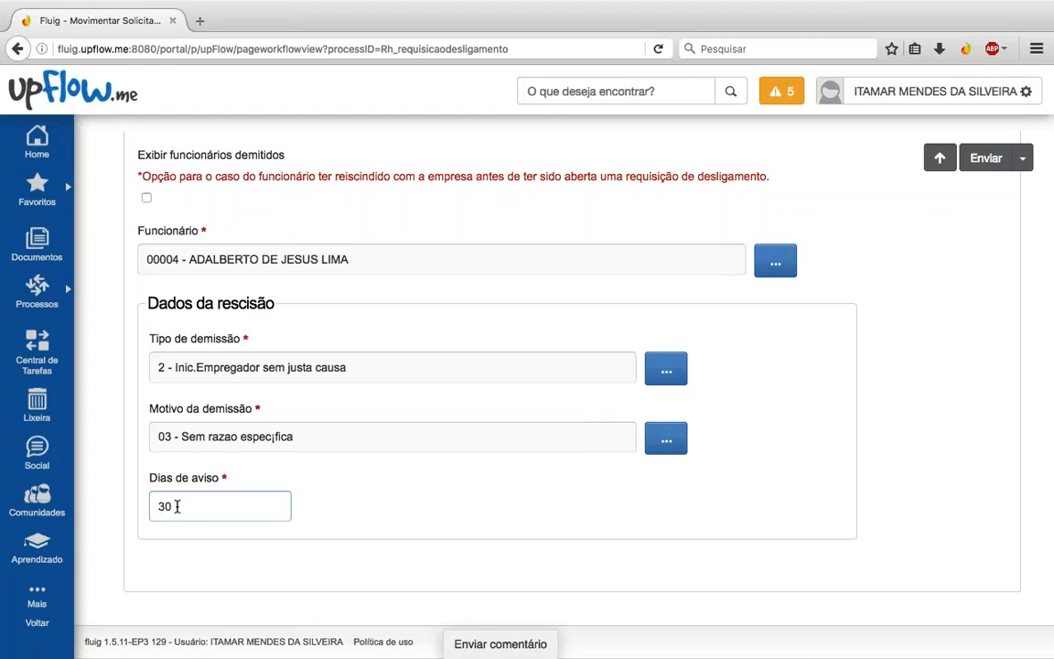
{"action": "scroll", "coordinate": [870, 477], "scroll_direction": "down", "scroll_amount": 1}
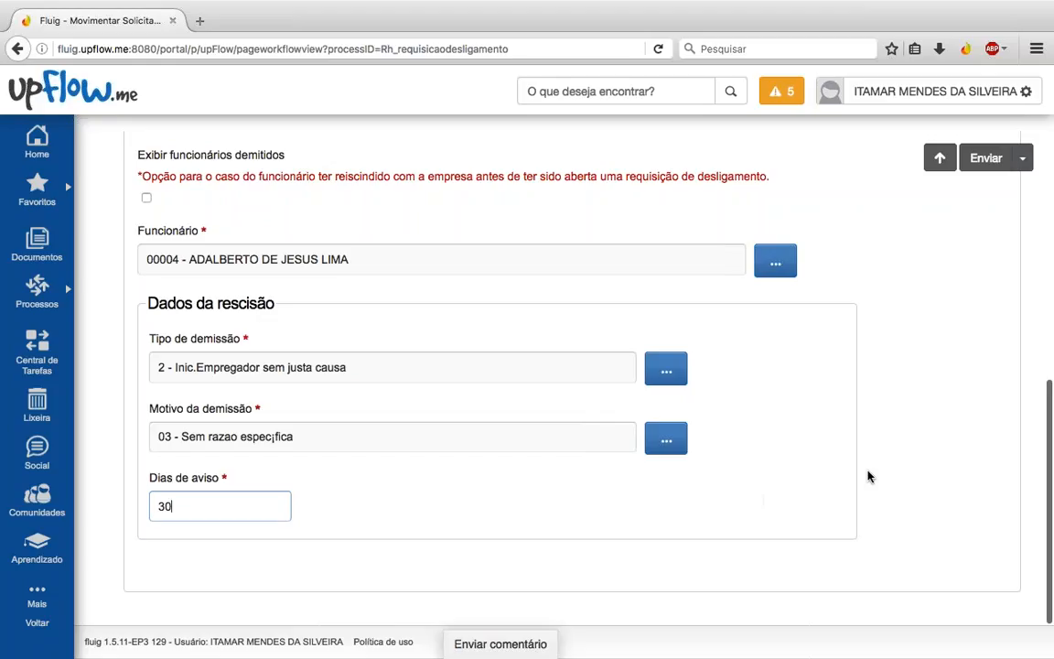
{"action": "scroll", "coordinate": [870, 477], "scroll_direction": "up", "scroll_amount": 1}
{"action": "scroll", "coordinate": [870, 476], "scroll_direction": "up", "scroll_amount": 5}
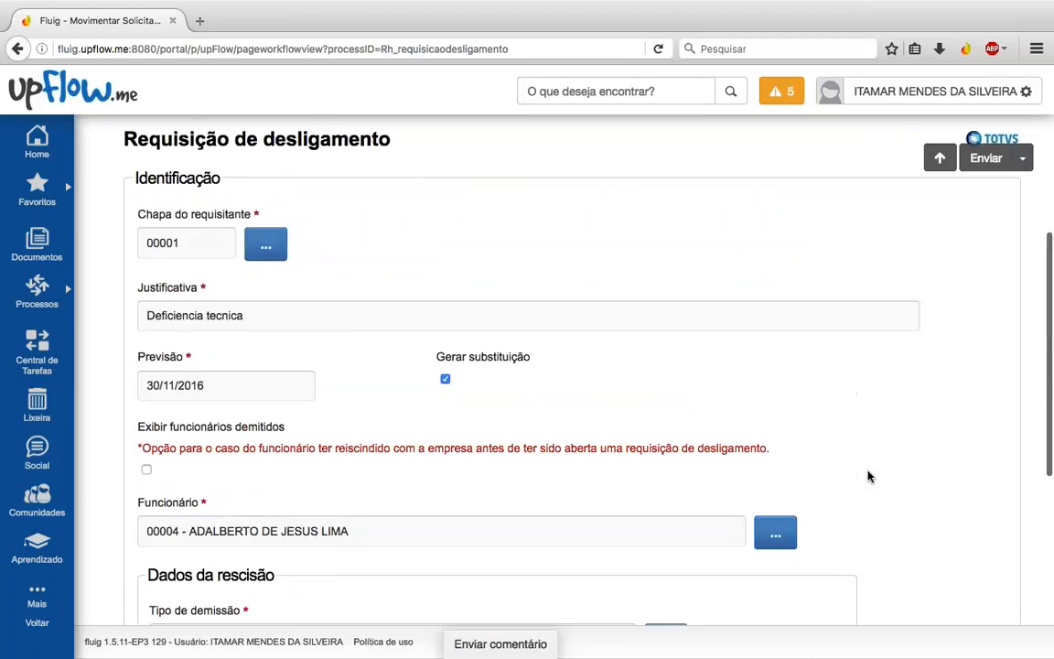
{"action": "scroll", "coordinate": [870, 476], "scroll_direction": "up", "scroll_amount": 3}
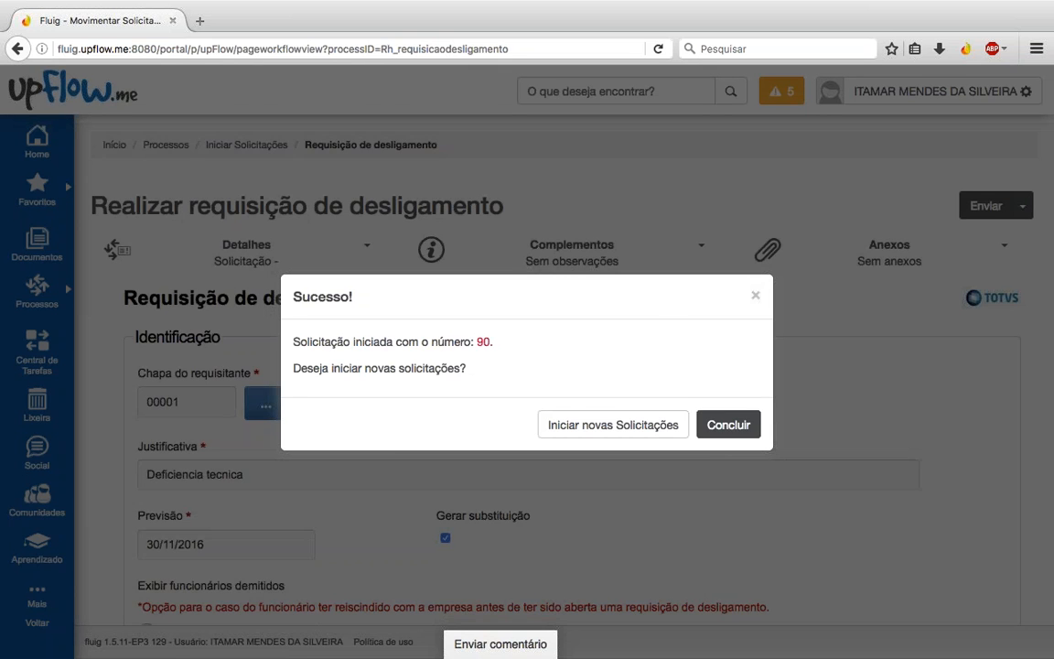
Step: Dismiss the success message for request 90 with Concluir, without starting another request
{"action": "left_click", "coordinate": [729, 425]}
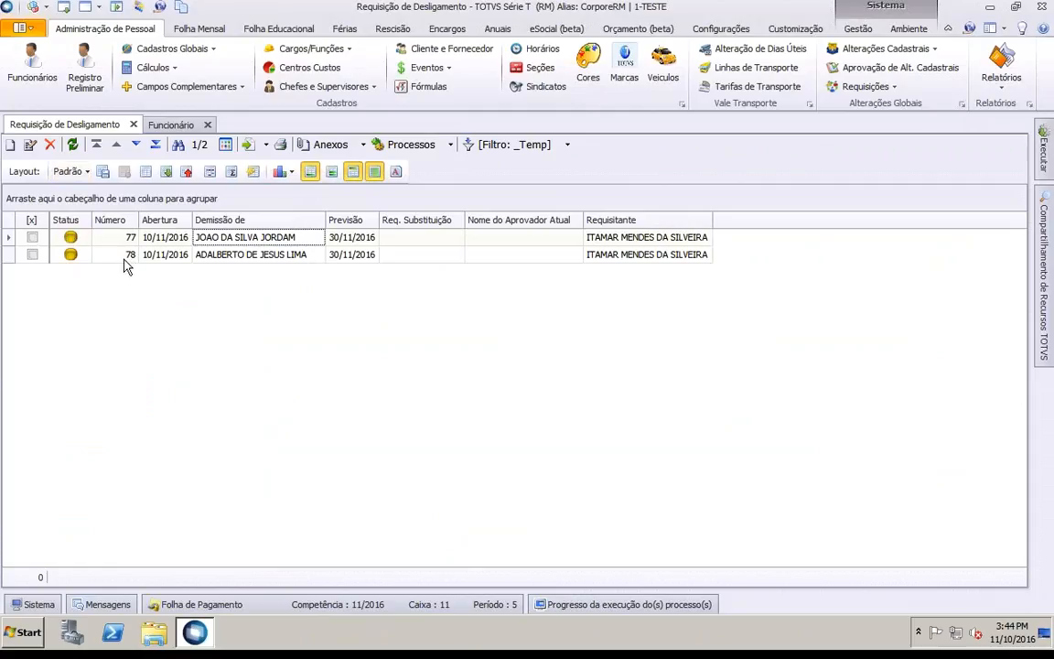
{"action": "left_click", "coordinate": [235, 263]}
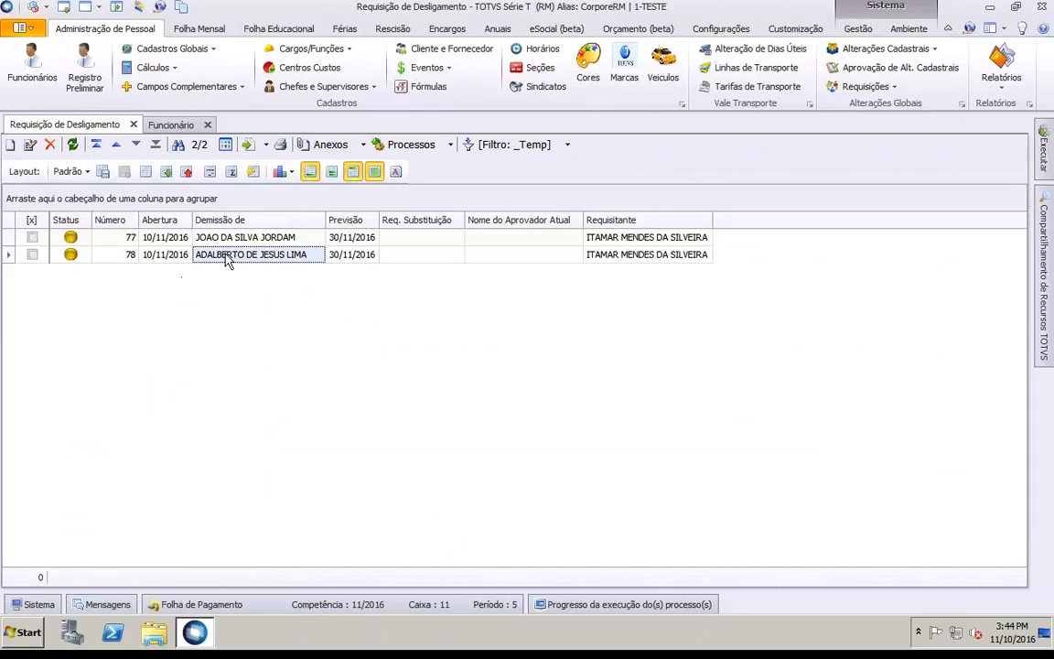
{"action": "double_click", "coordinate": [228, 261]}
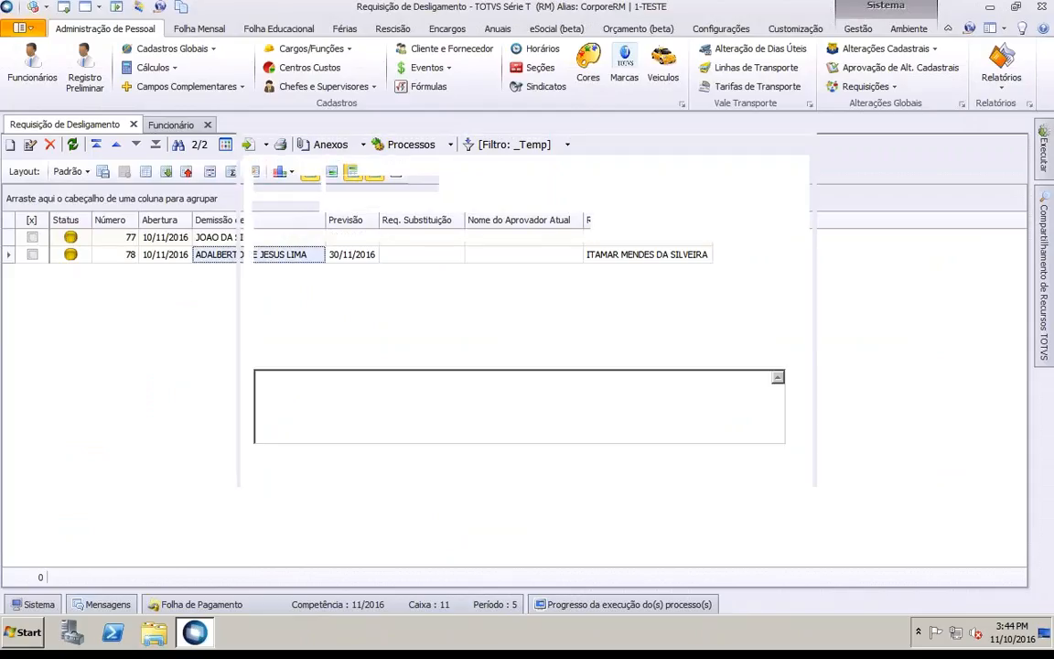
{"action": "left_click_drag", "start_coordinate": [344, 384], "coordinate": [256, 379]}
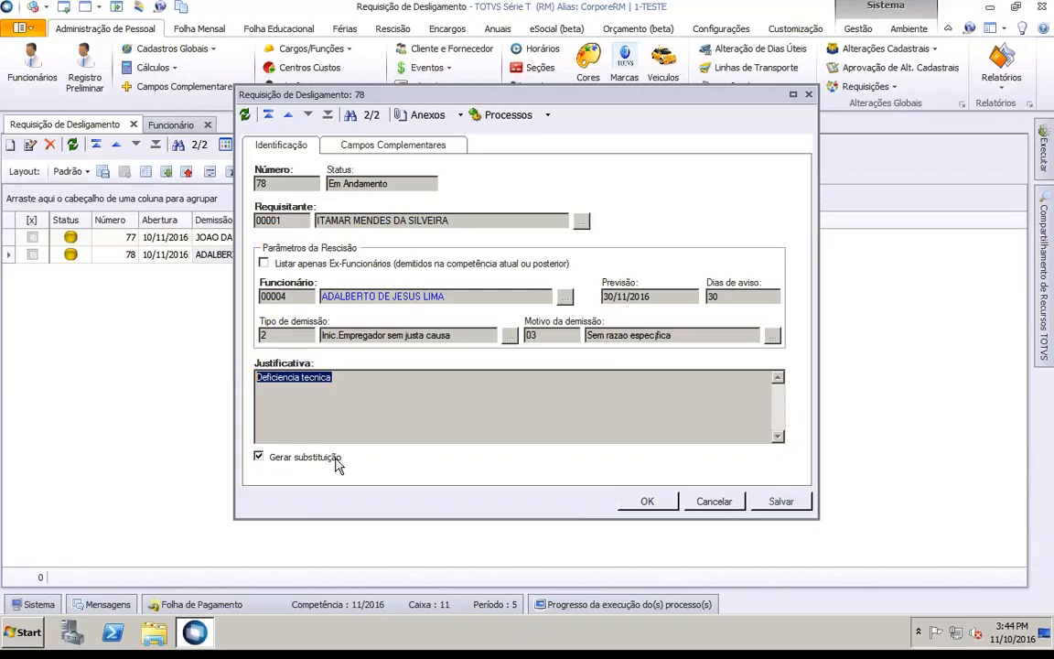
{"action": "left_click", "coordinate": [343, 407]}
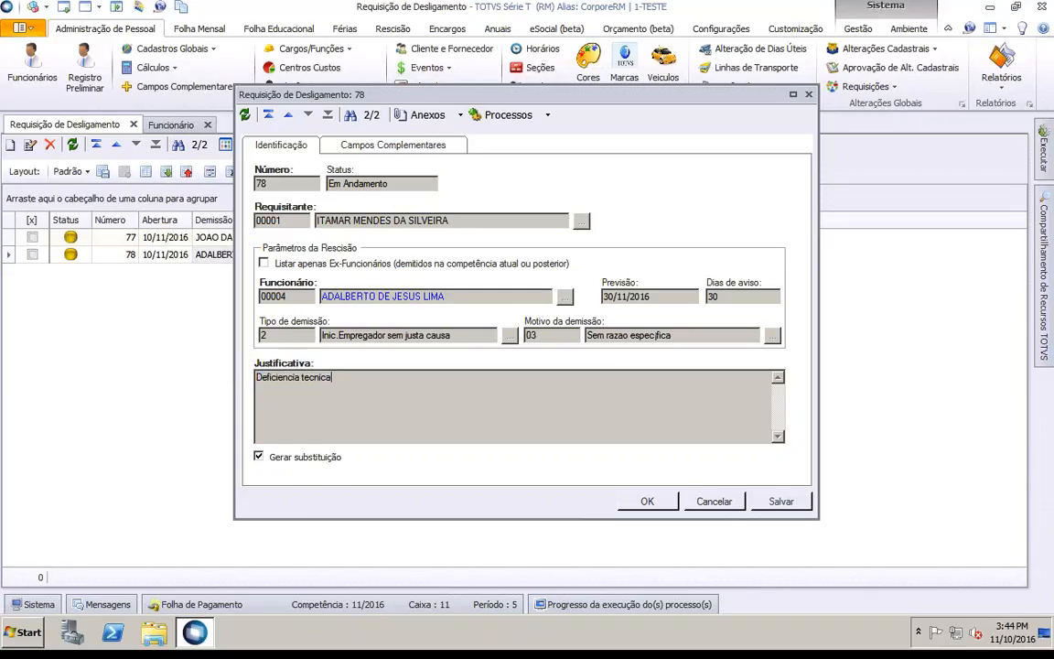
{"action": "left_click", "coordinate": [709, 502]}
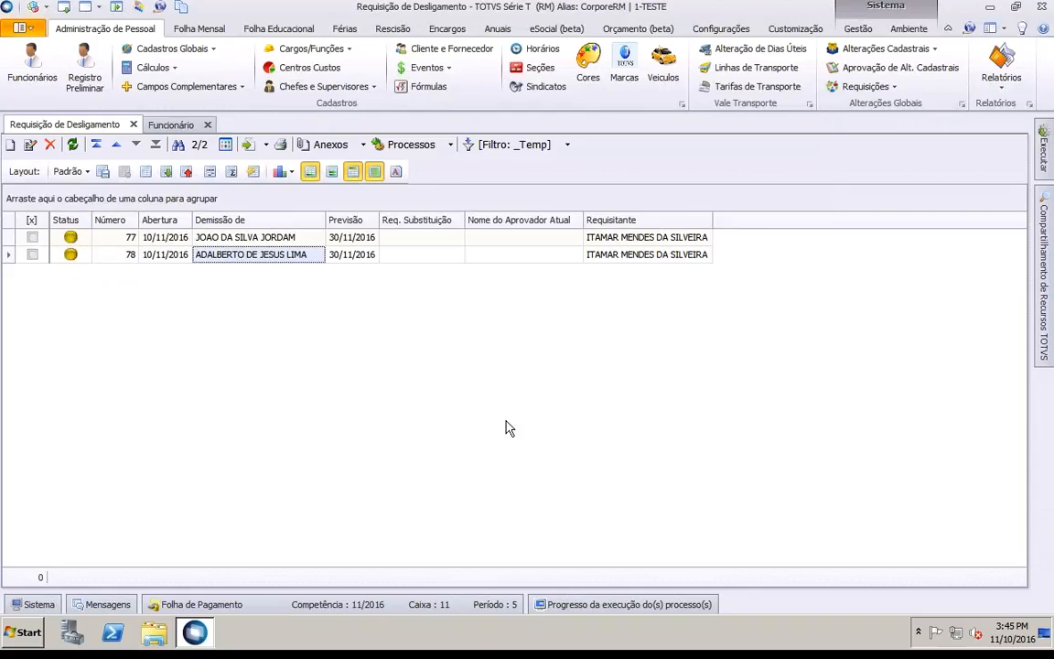
{"action": "key", "text": "ctrl+Left"}
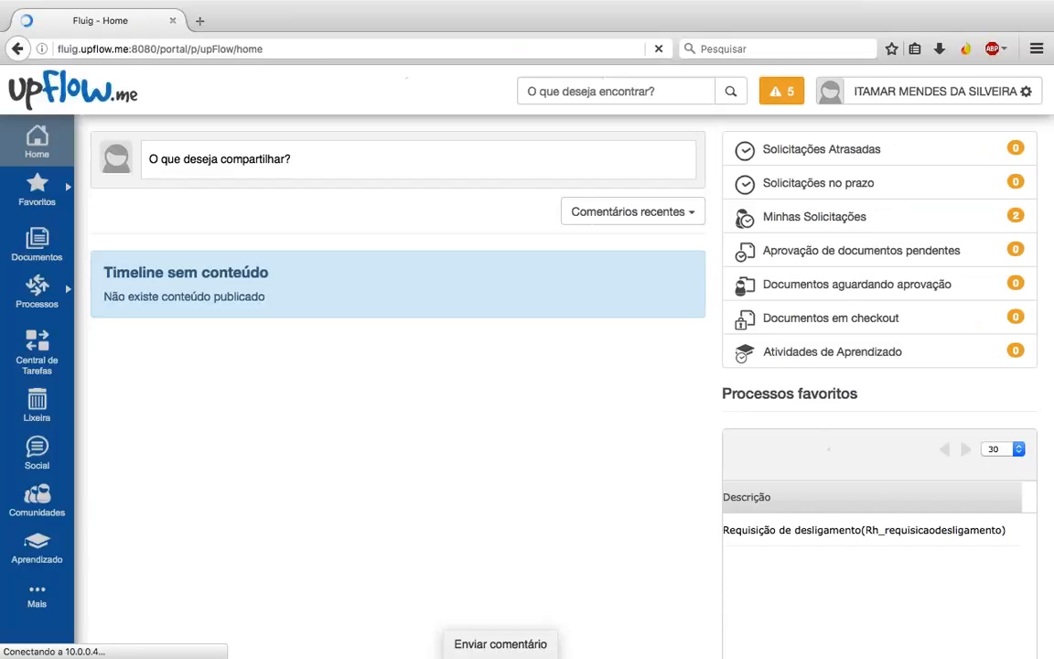
Step: Open Central de Tarefas > Minhas Solicitações to view dismissal requests 78 and 90 awaiting approval
{"action": "left_click", "coordinate": [30, 350]}
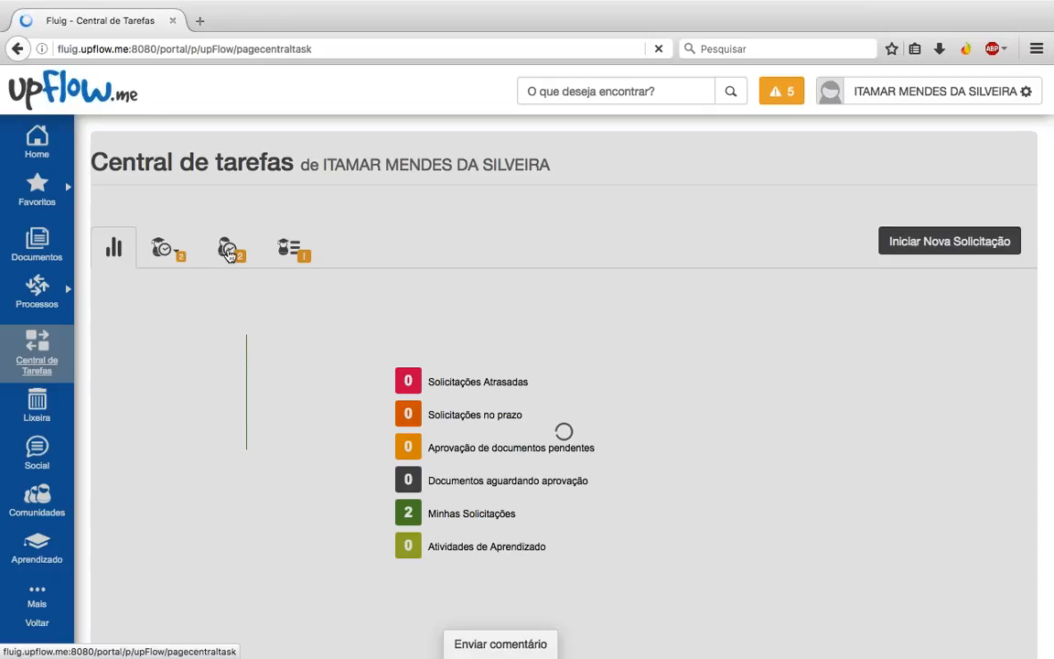
{"action": "left_click", "coordinate": [228, 253]}
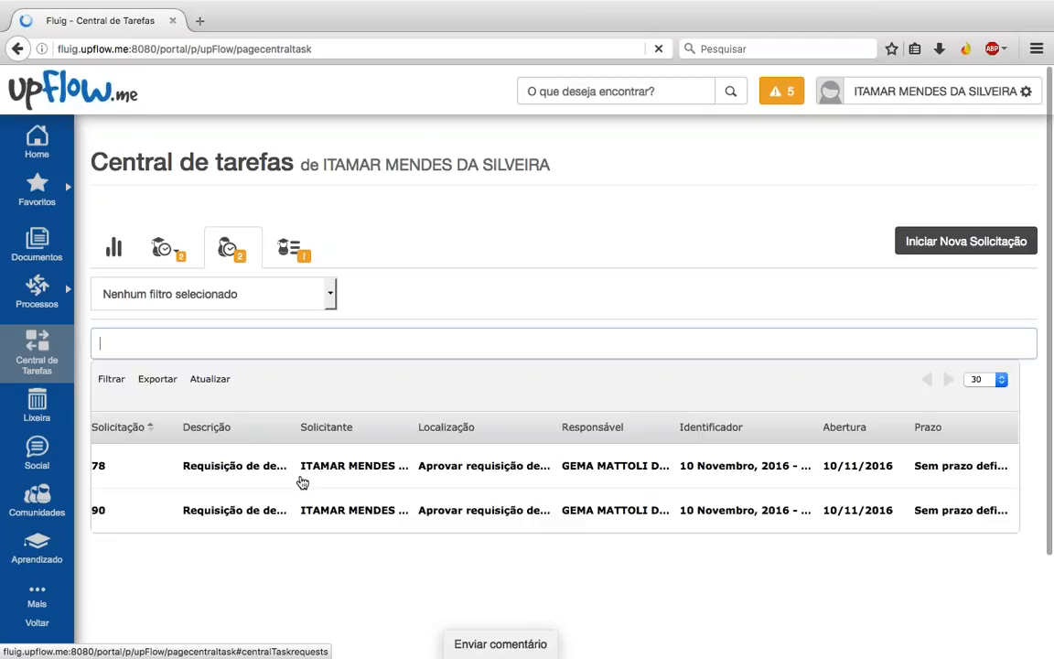
{"action": "scroll", "coordinate": [302, 482], "scroll_direction": "down", "scroll_amount": 1}
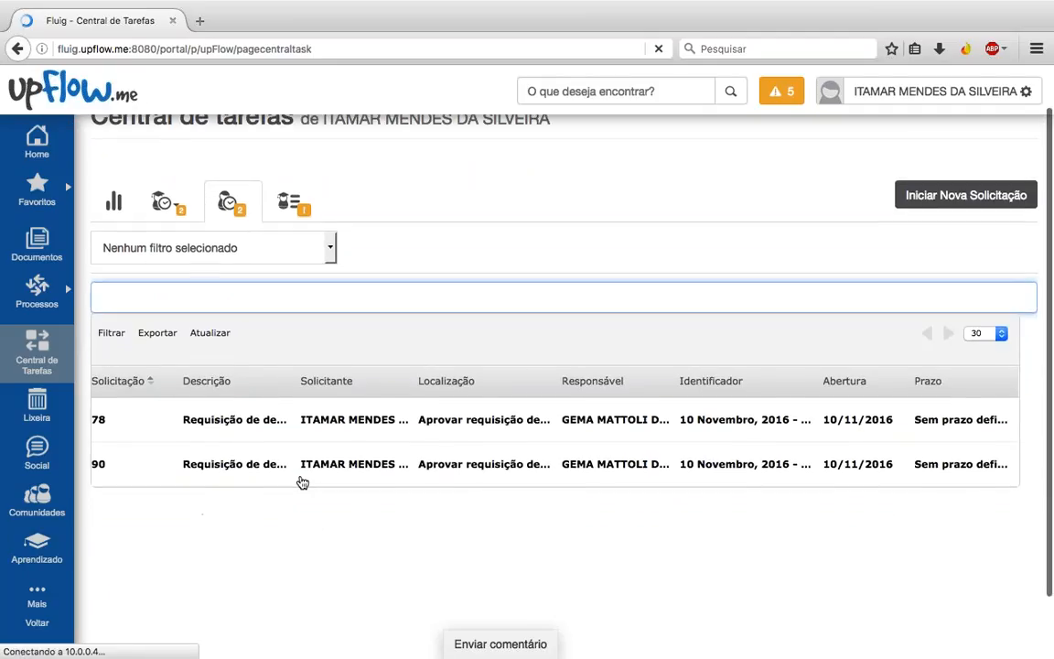
{"action": "scroll", "coordinate": [302, 482], "scroll_direction": "down", "scroll_amount": 1}
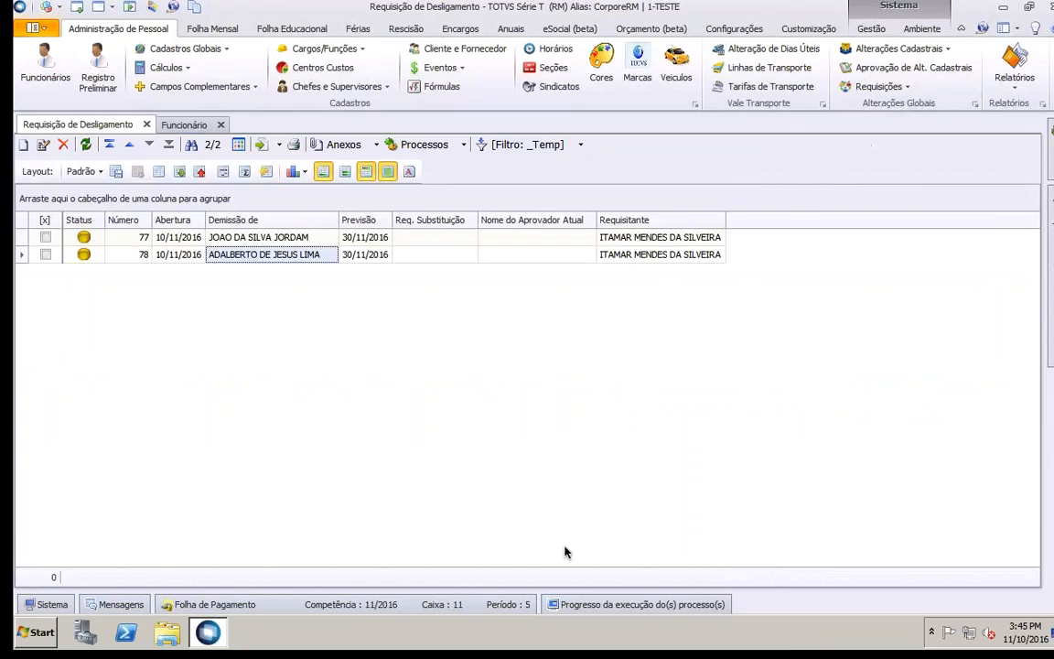
Step: Open Chefes e Supervisores and expand TESTE > 0 - RM SISTEMAS > 01 - Matriz to its supervisor and department 01.01
{"action": "left_click", "coordinate": [336, 86]}
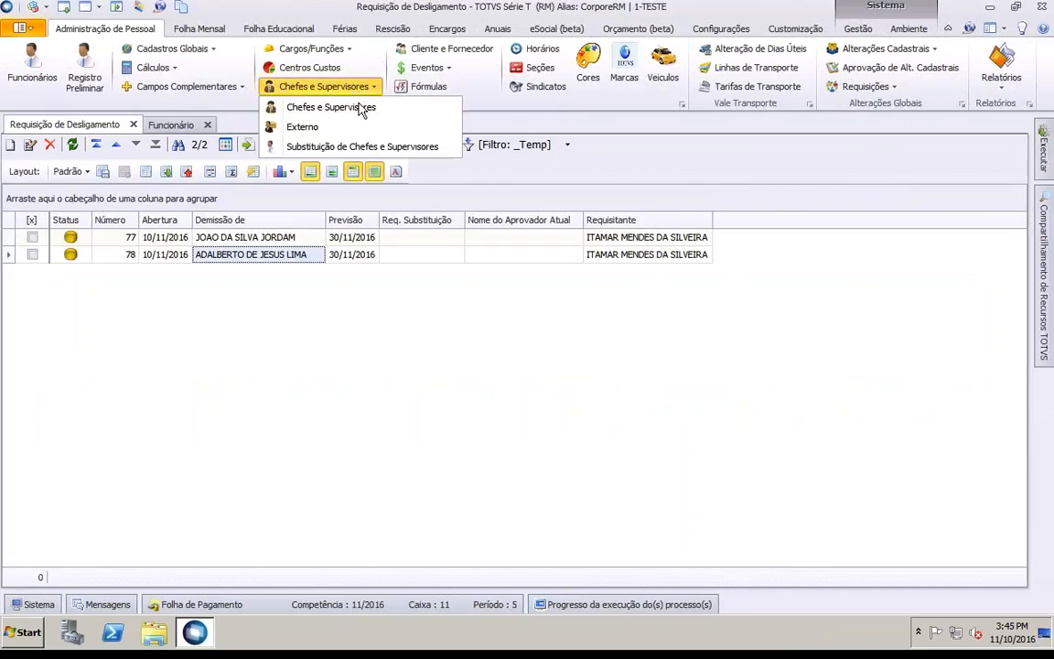
{"action": "left_click", "coordinate": [360, 107]}
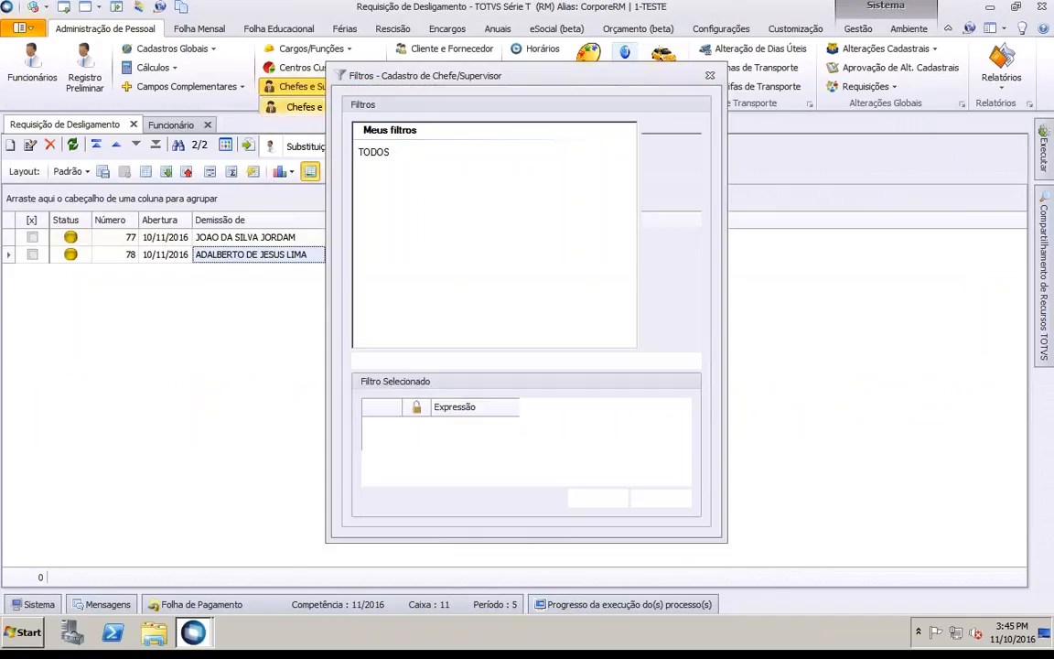
{"action": "left_click", "coordinate": [13, 193]}
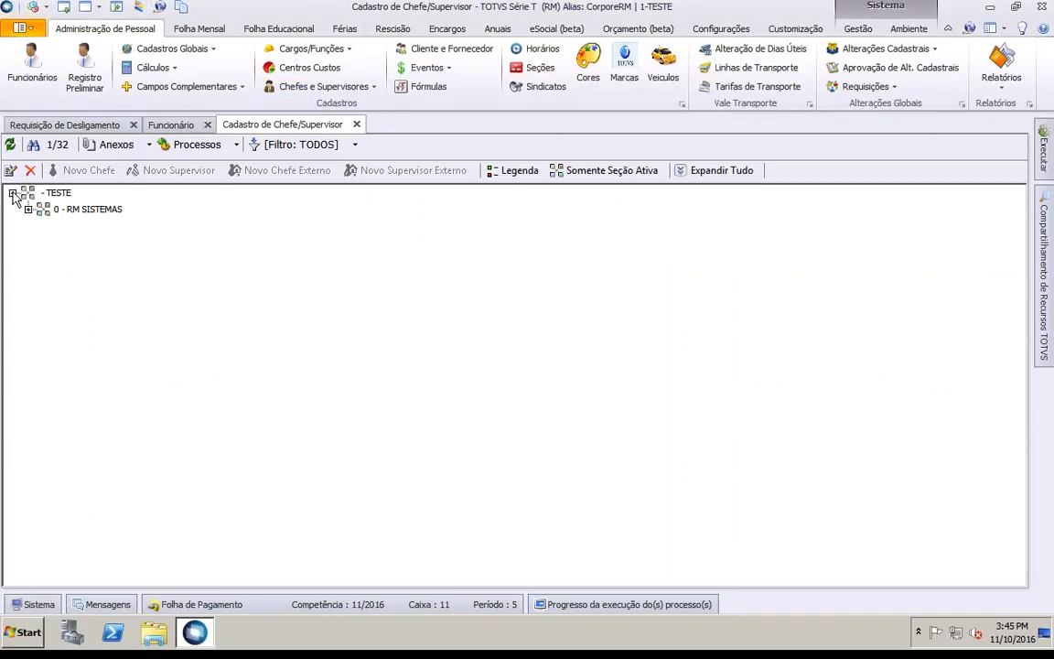
{"action": "left_click", "coordinate": [28, 209]}
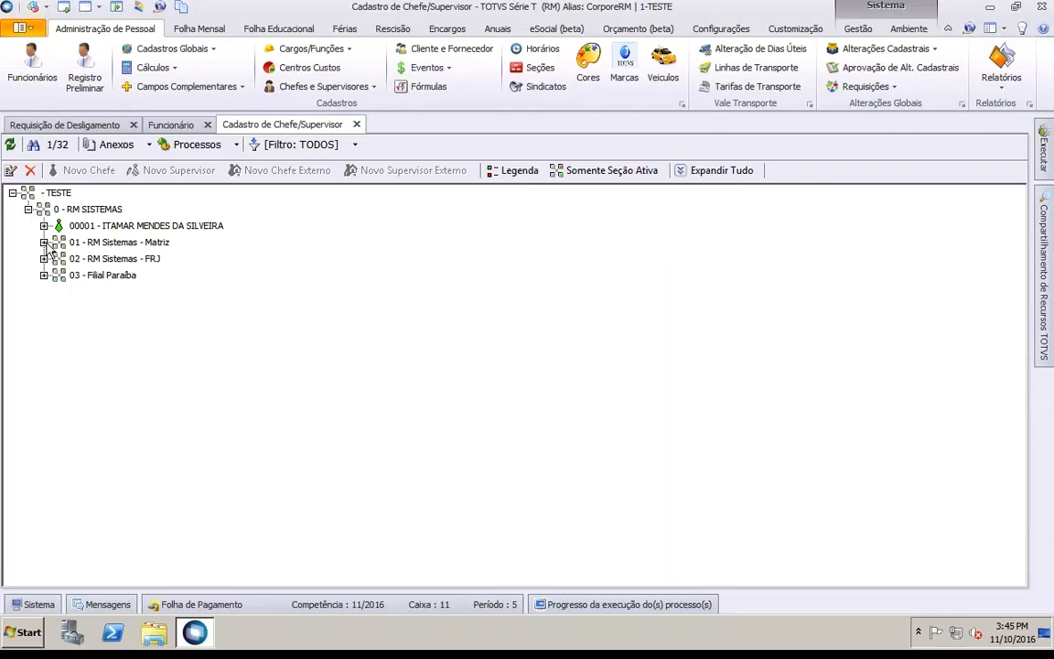
{"action": "left_click", "coordinate": [44, 241]}
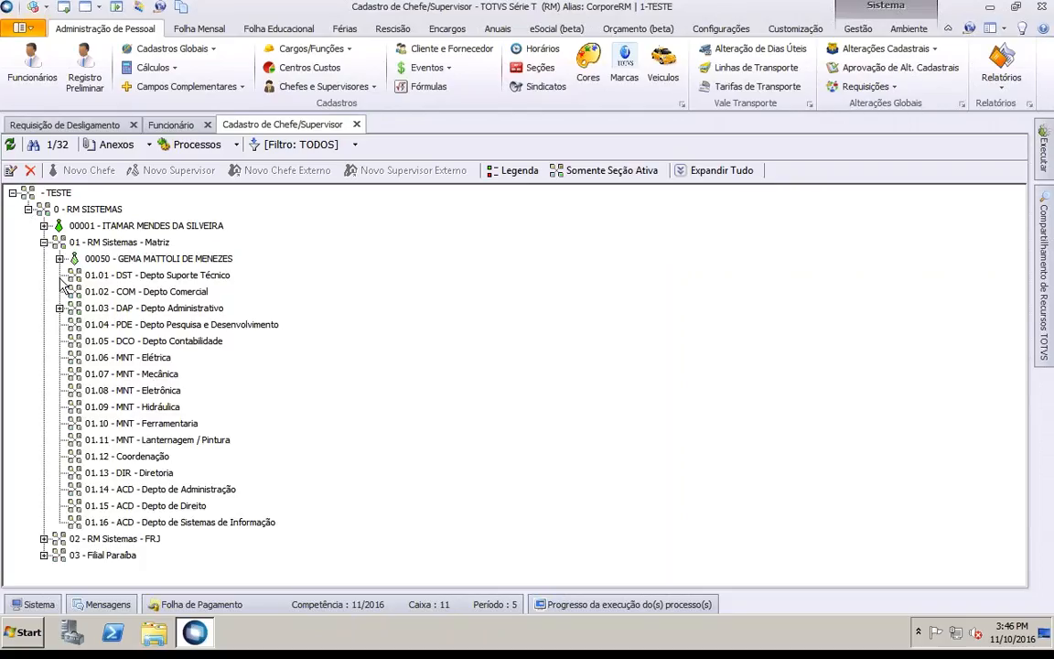
{"action": "left_click", "coordinate": [113, 277]}
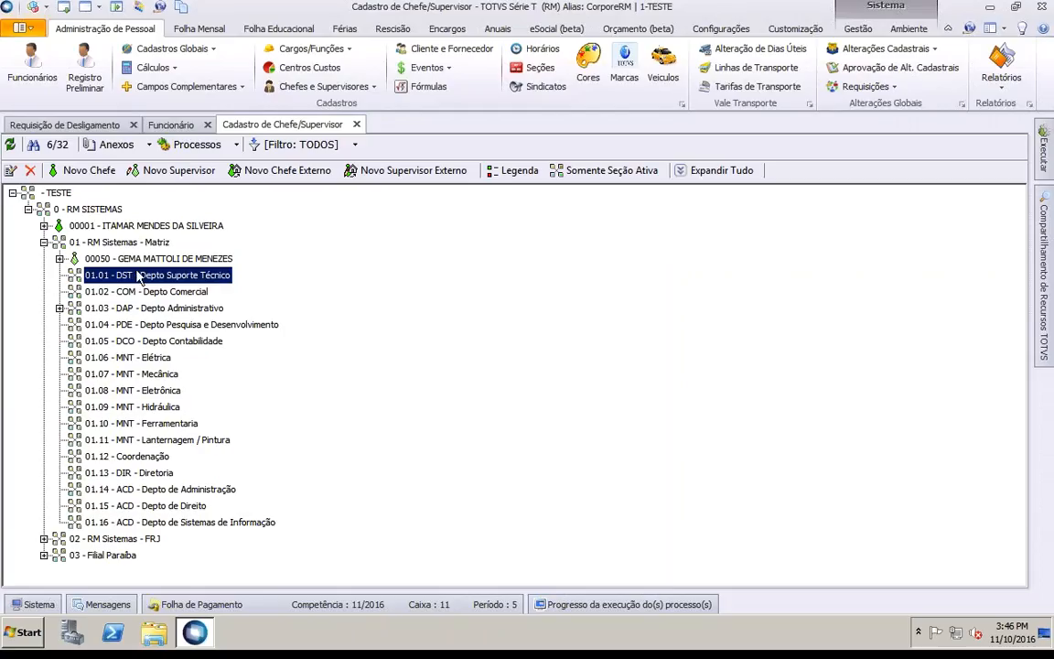
{"action": "left_click", "coordinate": [180, 260]}
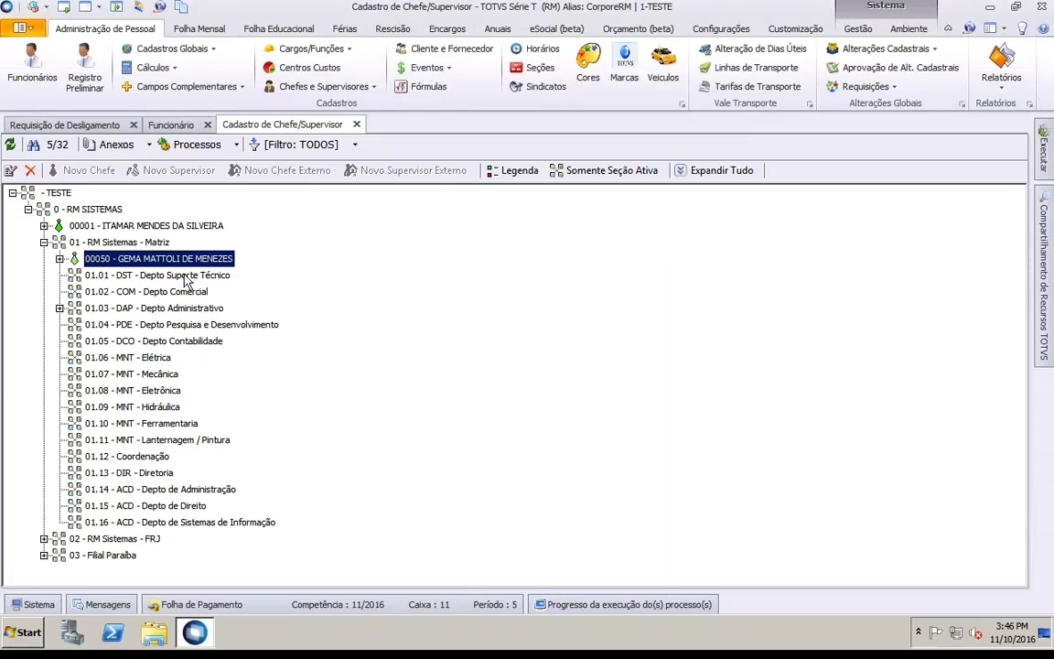
{"action": "left_click", "coordinate": [186, 278]}
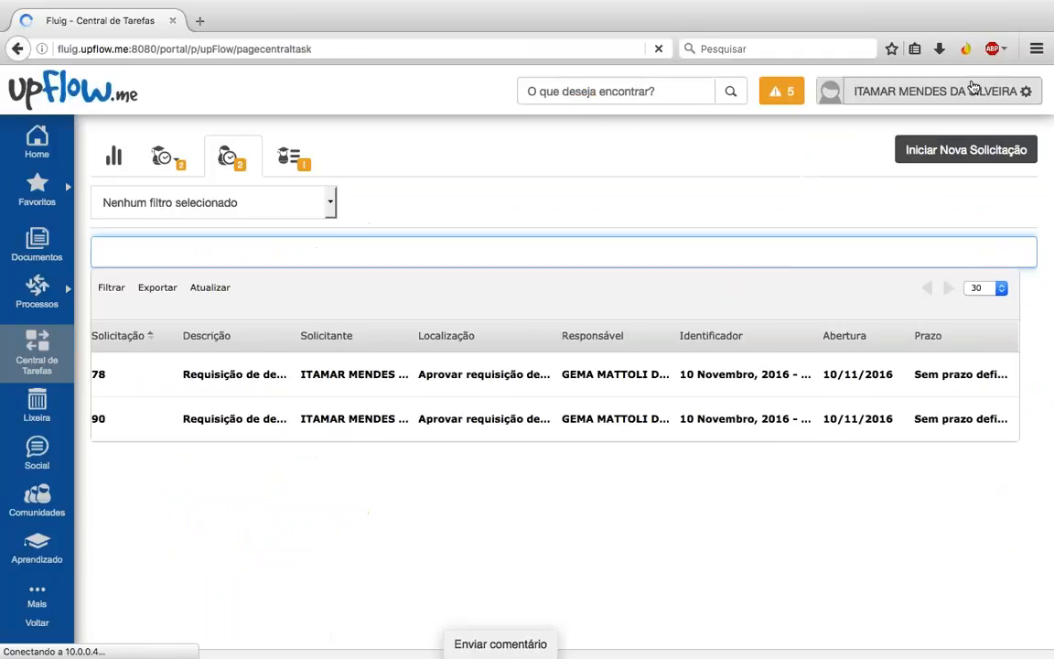
Step: Log out of Fluig and log in with the Matriz supervisor's login and saved password
{"action": "left_click", "coordinate": [972, 88]}
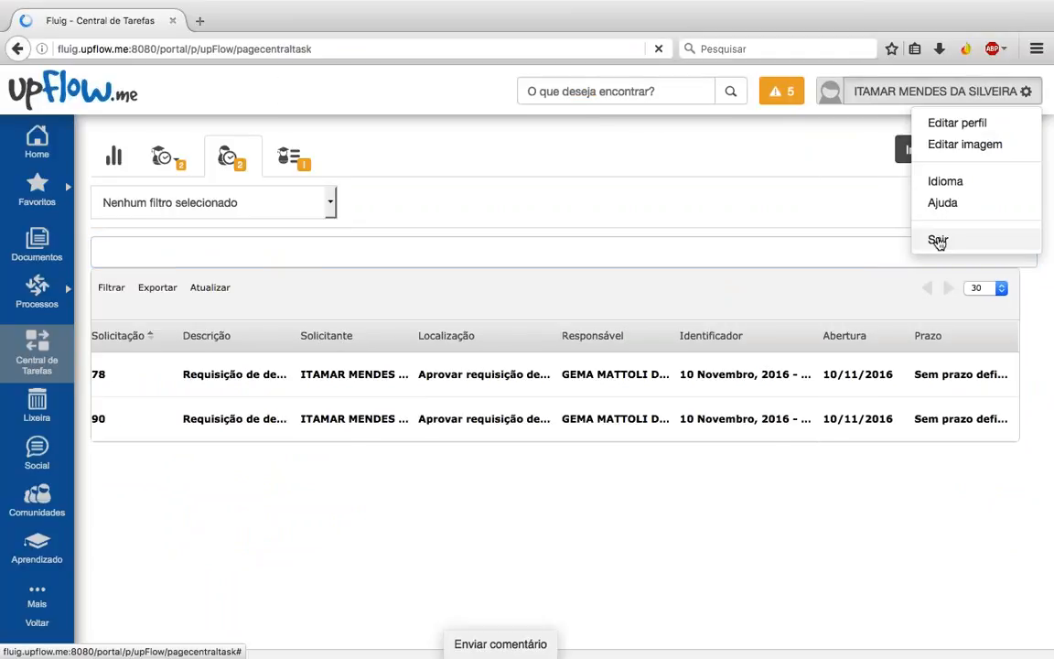
{"action": "left_click", "coordinate": [938, 239]}
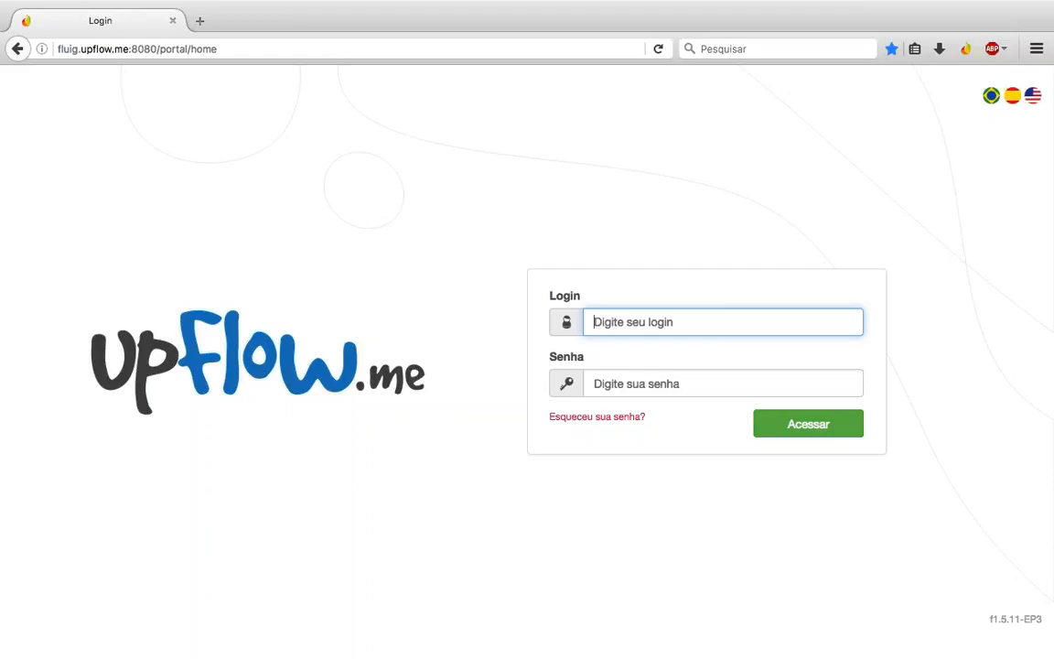
{"action": "type", "text": "000"}
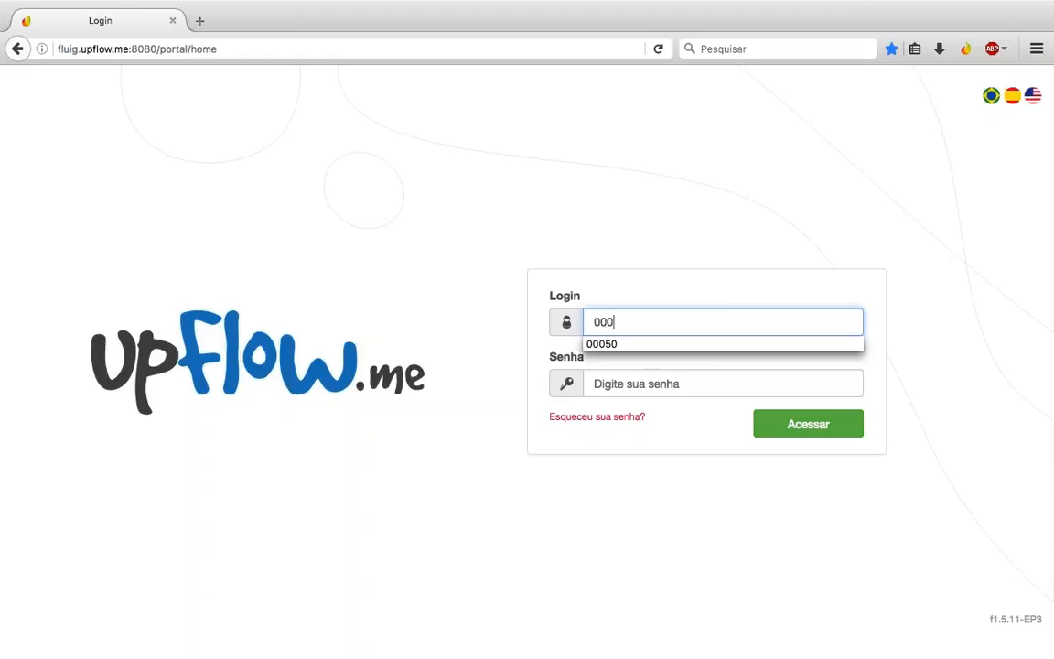
{"action": "type", "text": "50"}
{"action": "key", "text": "Down"}
{"action": "key", "text": "Return"}
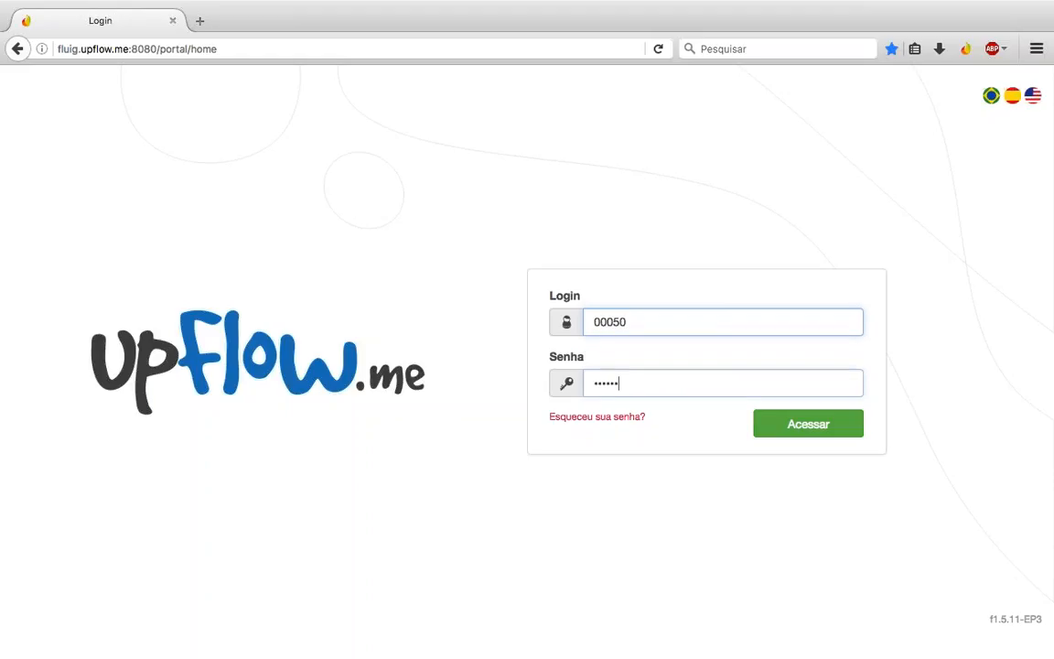
{"action": "key", "text": "Tab"}
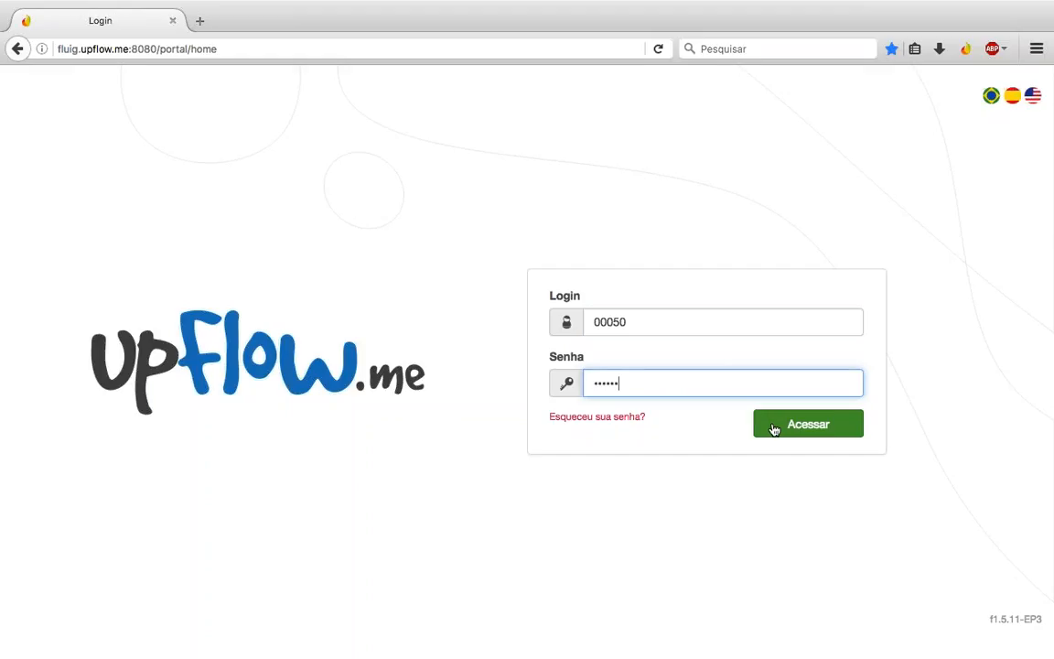
{"action": "left_click", "coordinate": [773, 427]}
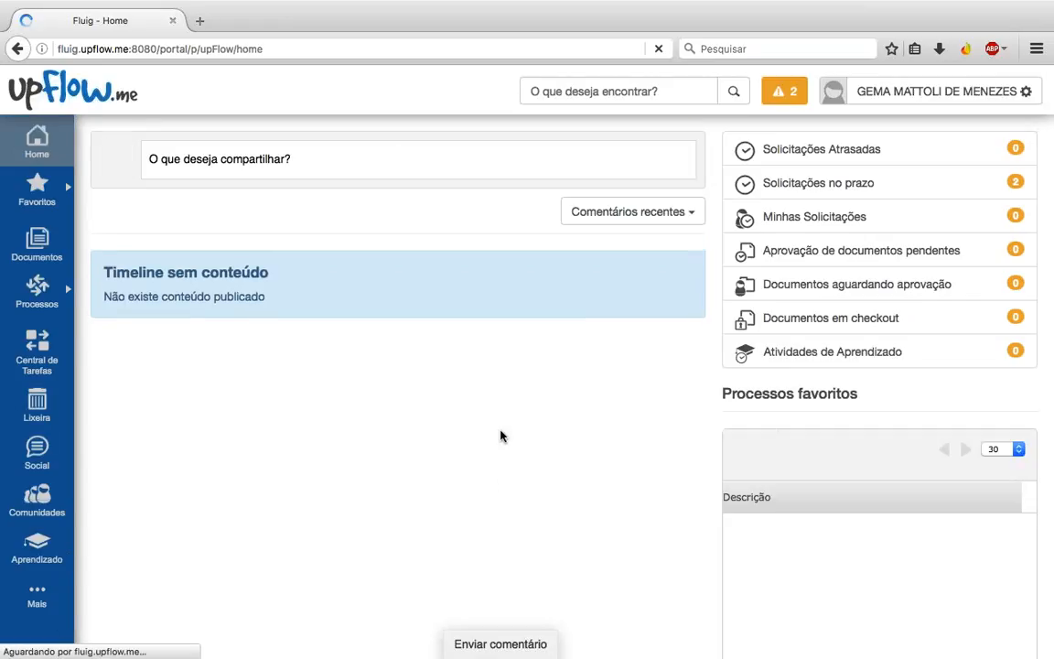
{"action": "left_click", "coordinate": [837, 188]}
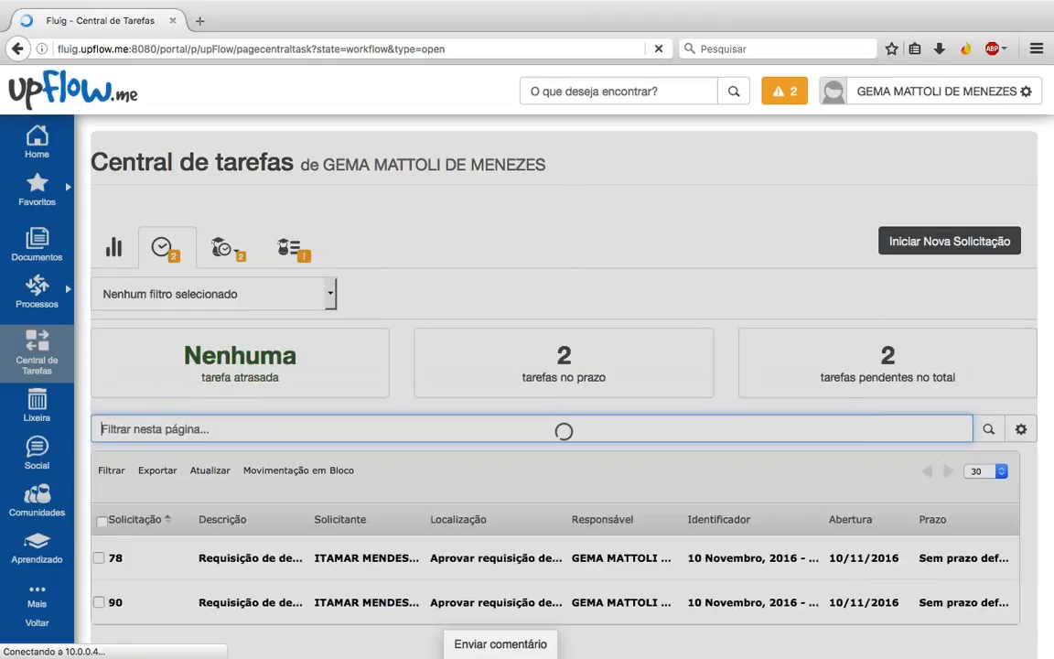
{"action": "scroll", "coordinate": [322, 522], "scroll_direction": "down", "scroll_amount": 3}
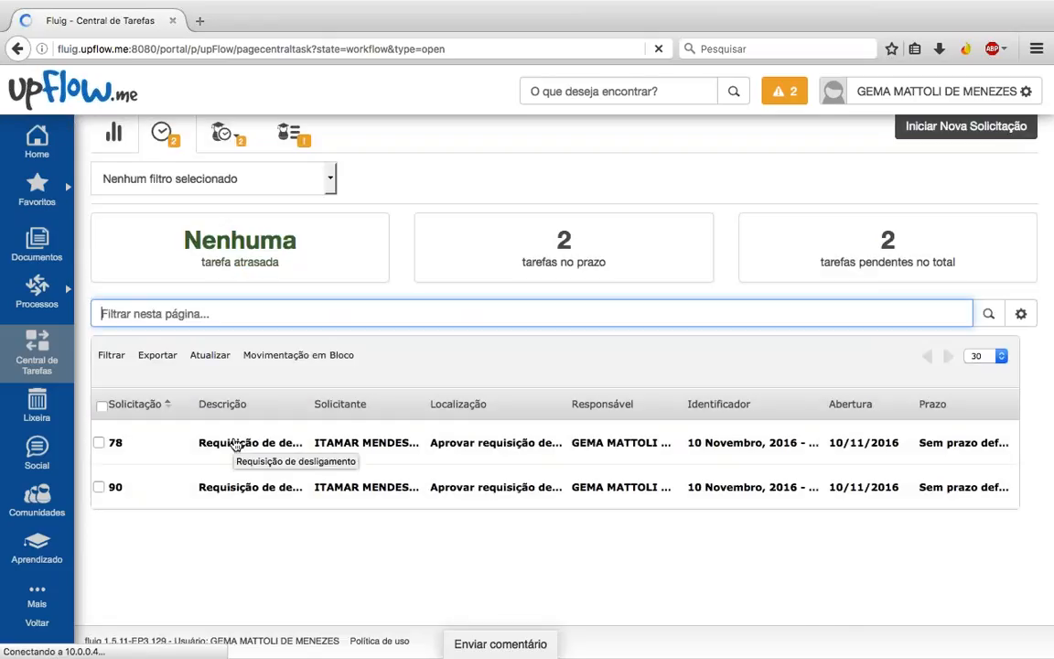
{"action": "left_click", "coordinate": [236, 443]}
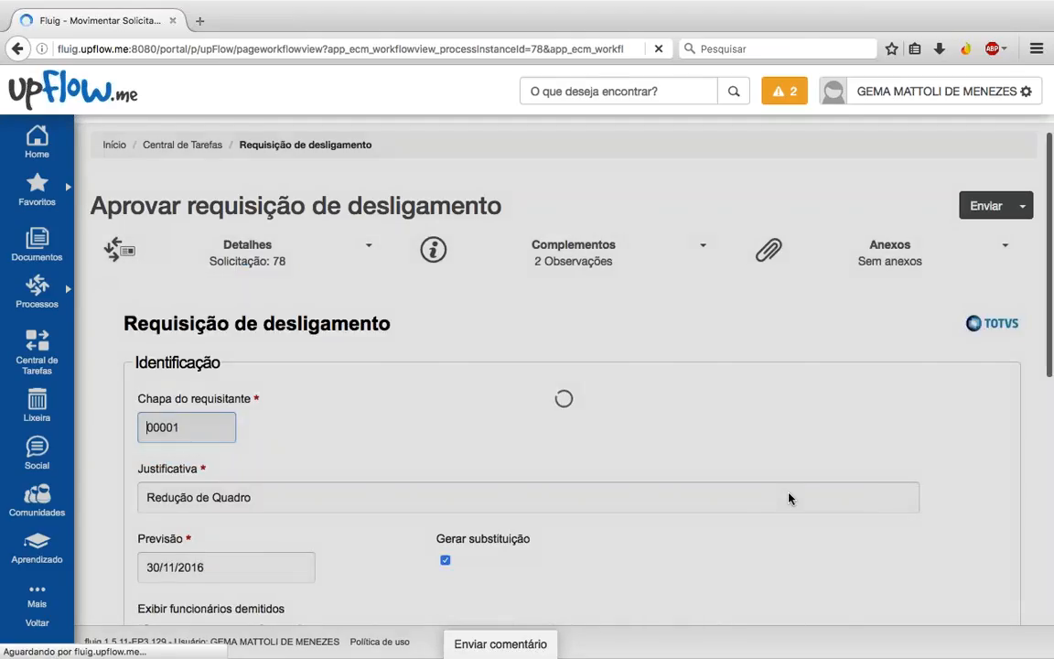
{"action": "scroll", "coordinate": [58, 162], "scroll_direction": "down", "scroll_amount": 4}
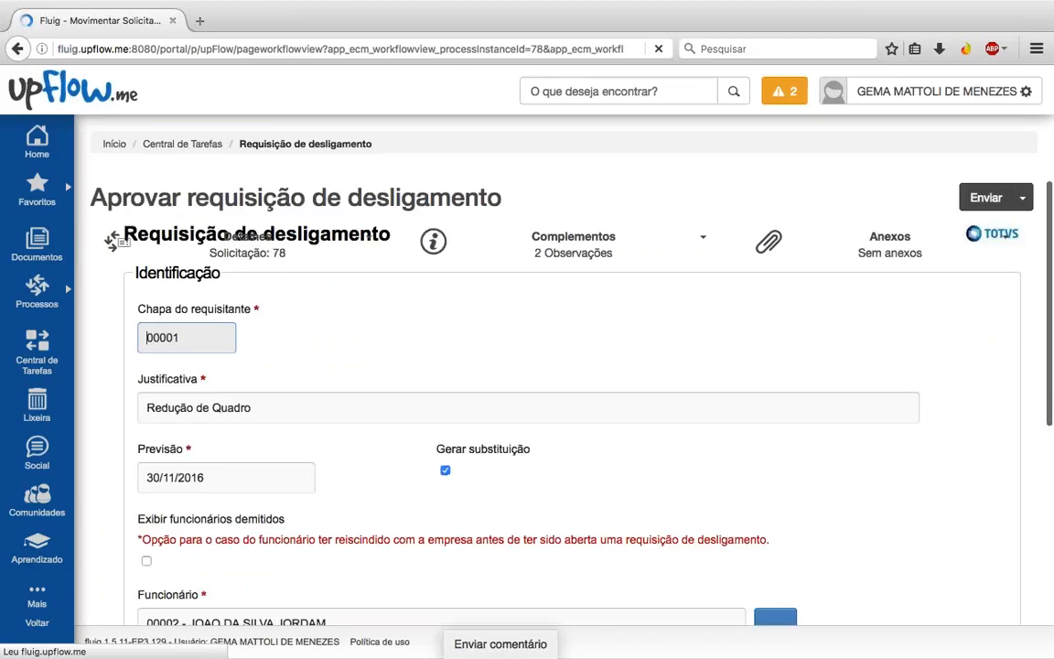
{"action": "scroll", "coordinate": [921, 378], "scroll_direction": "down", "scroll_amount": 1}
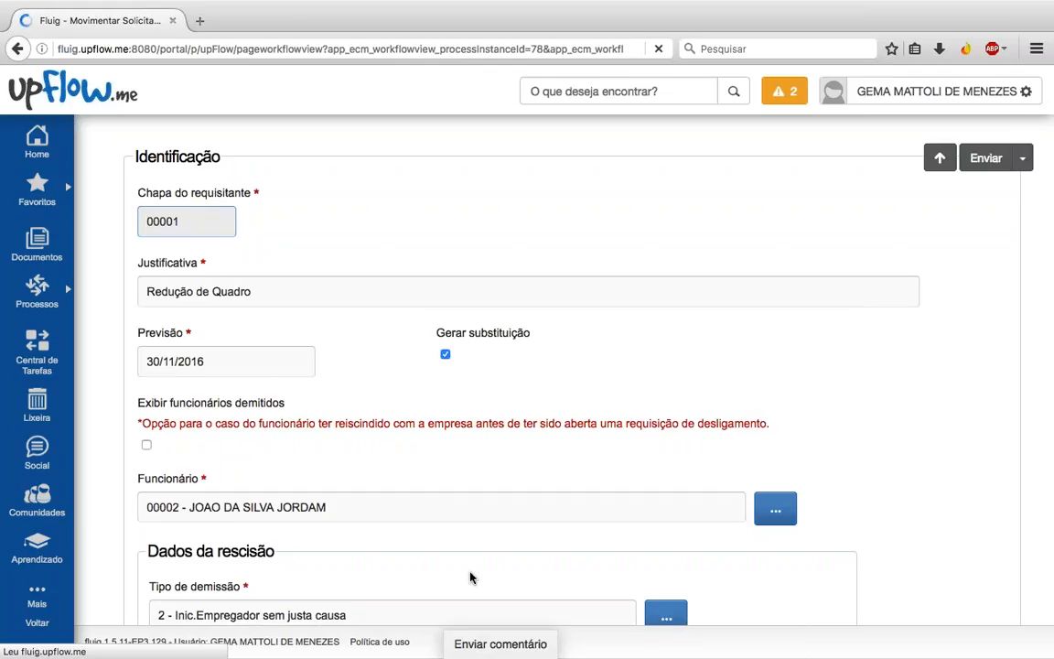
{"action": "scroll", "coordinate": [470, 576], "scroll_direction": "down", "scroll_amount": 5}
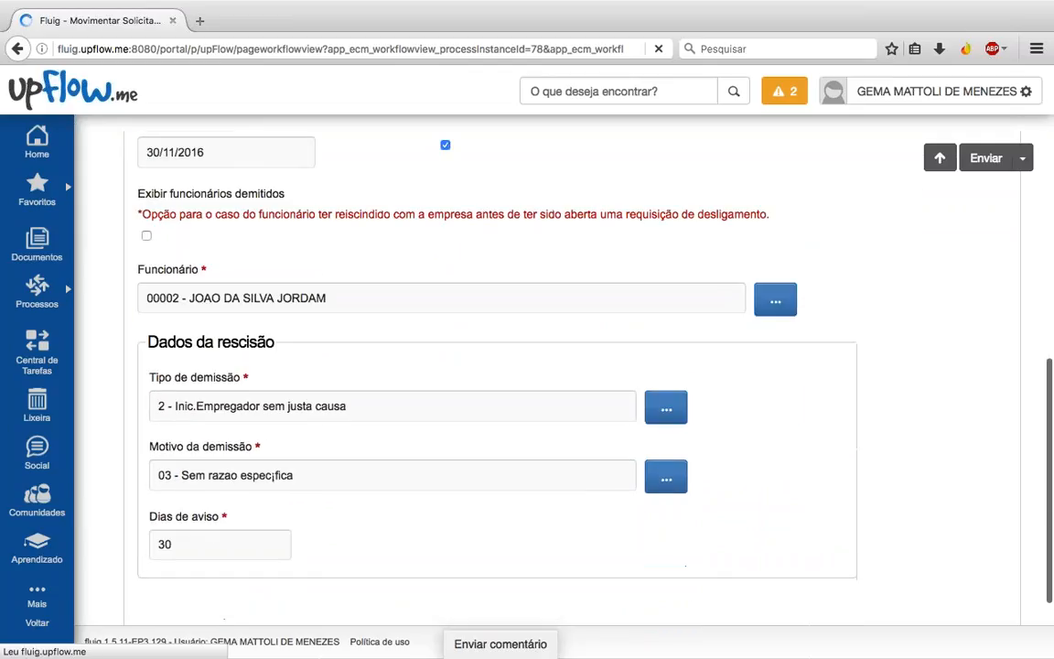
{"action": "scroll", "coordinate": [497, 375], "scroll_direction": "down", "scroll_amount": 1}
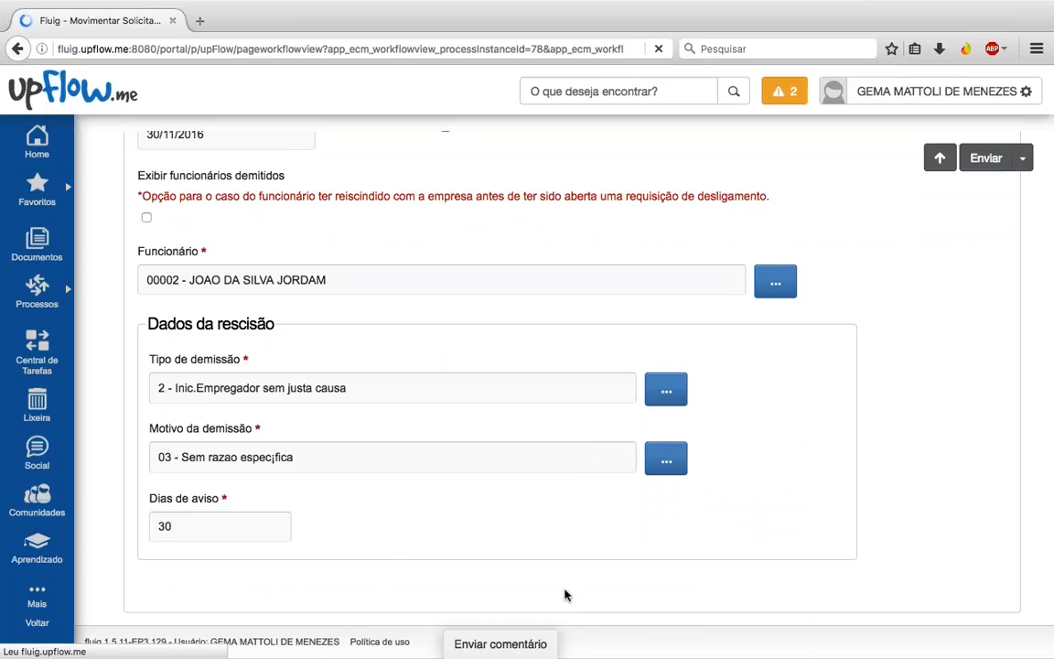
{"action": "scroll", "coordinate": [475, 522], "scroll_direction": "up", "scroll_amount": 2}
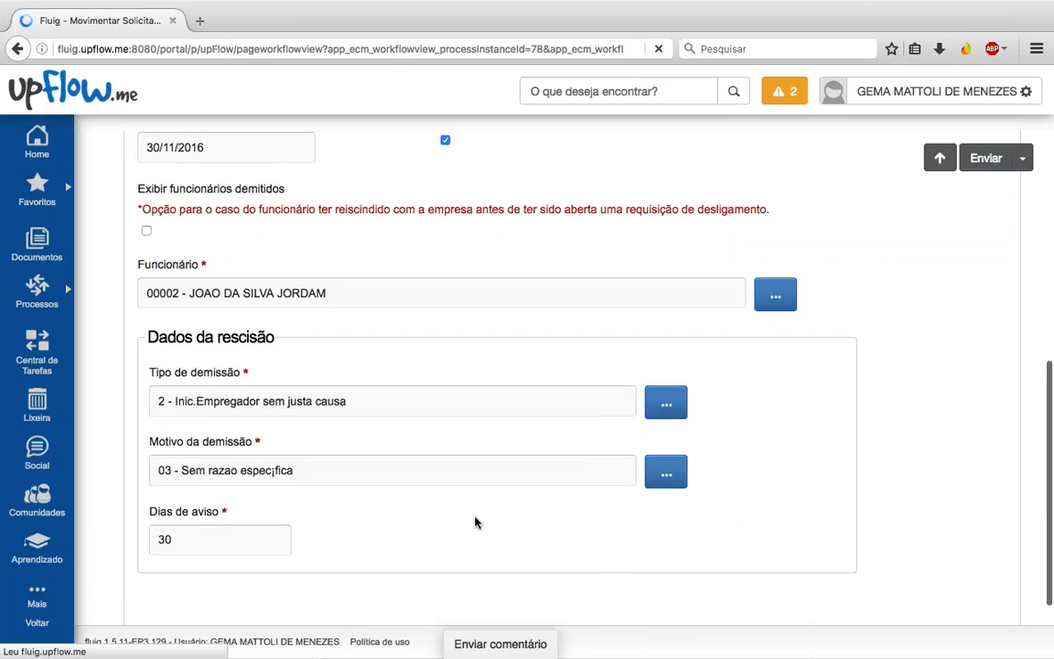
{"action": "scroll", "coordinate": [426, 464], "scroll_direction": "up", "scroll_amount": 5}
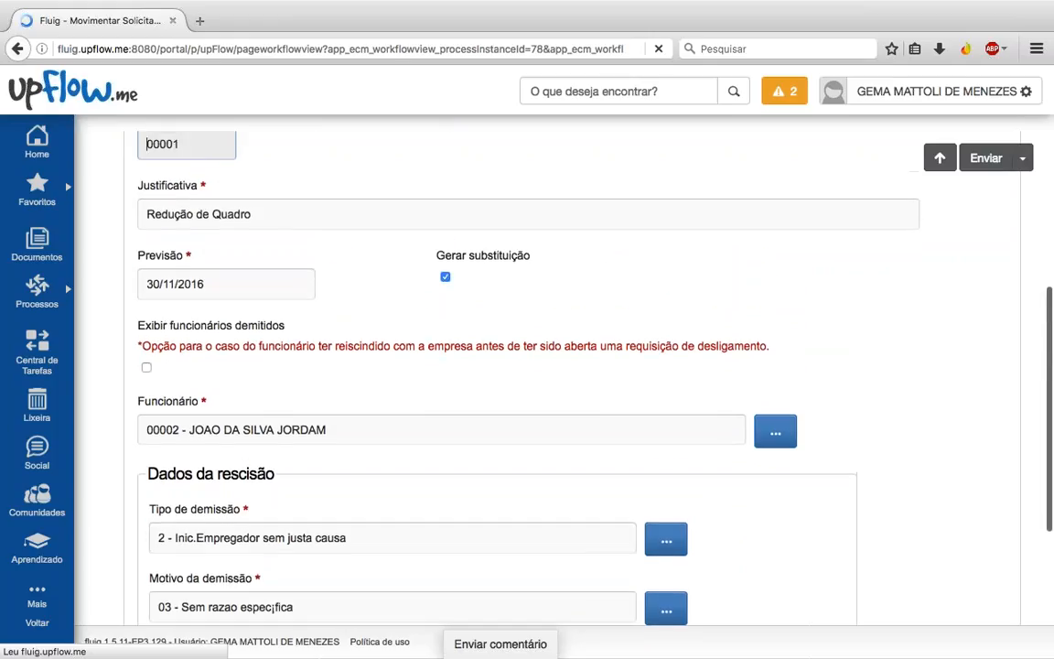
{"action": "scroll", "coordinate": [903, 348], "scroll_direction": "up", "scroll_amount": 3}
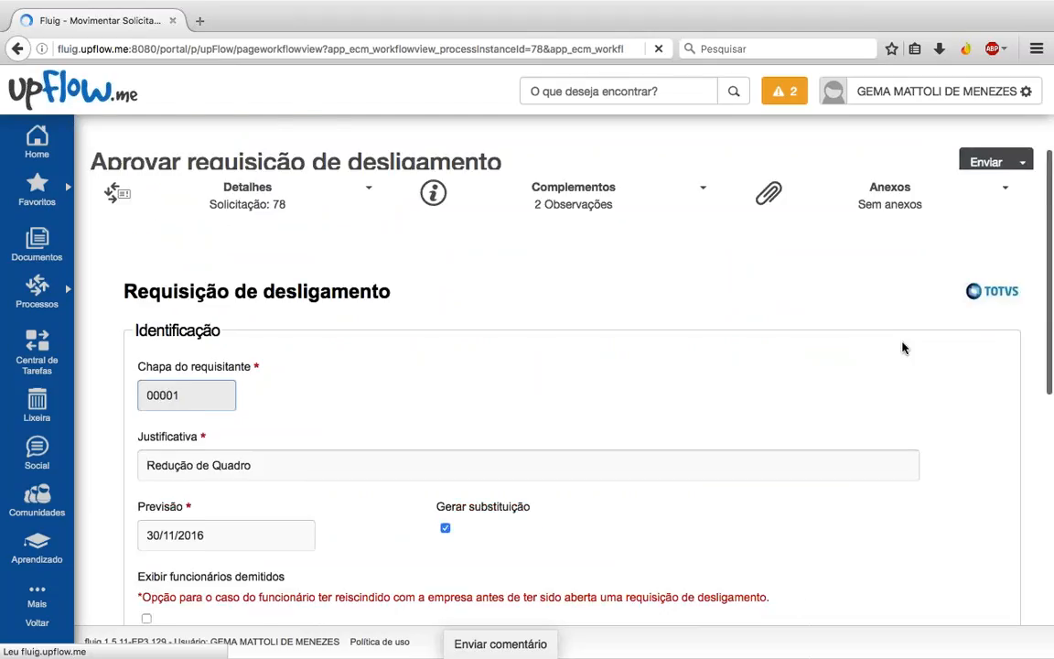
Step: Send request 78 to 'Reprovar requisição' and close the success message
{"action": "left_click", "coordinate": [981, 203]}
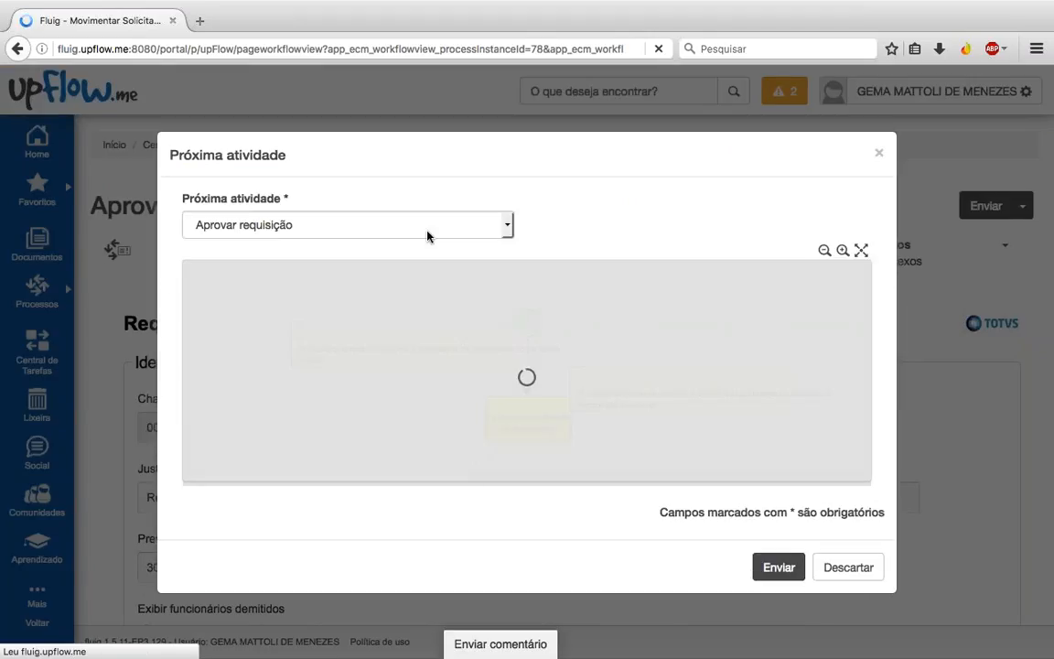
{"action": "left_click", "coordinate": [427, 236]}
{"action": "left_click", "coordinate": [272, 259]}
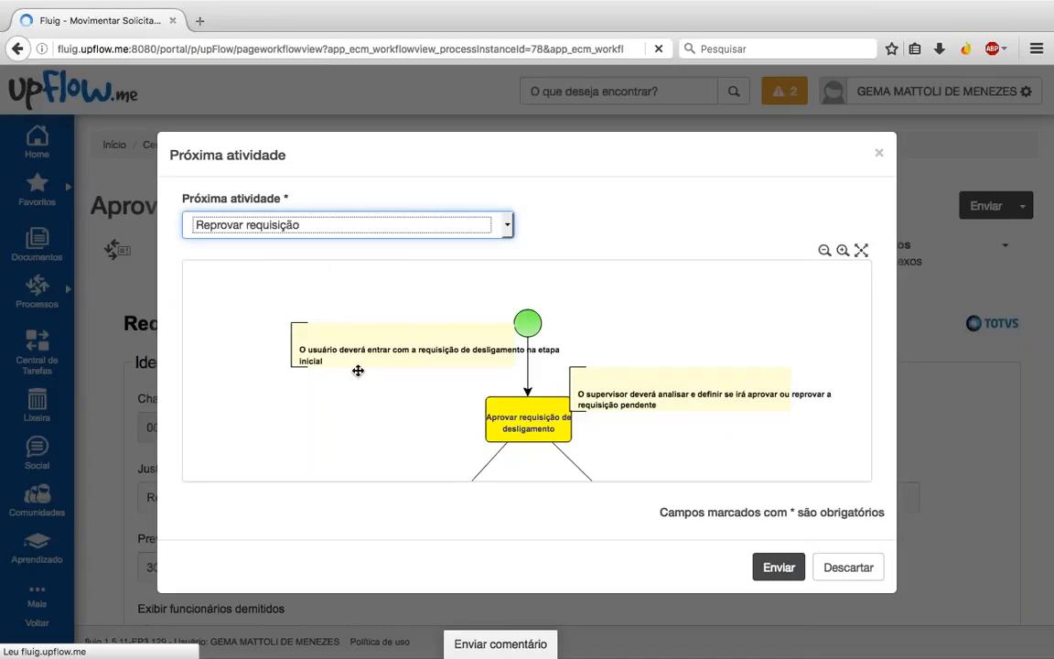
{"action": "left_click", "coordinate": [775, 568]}
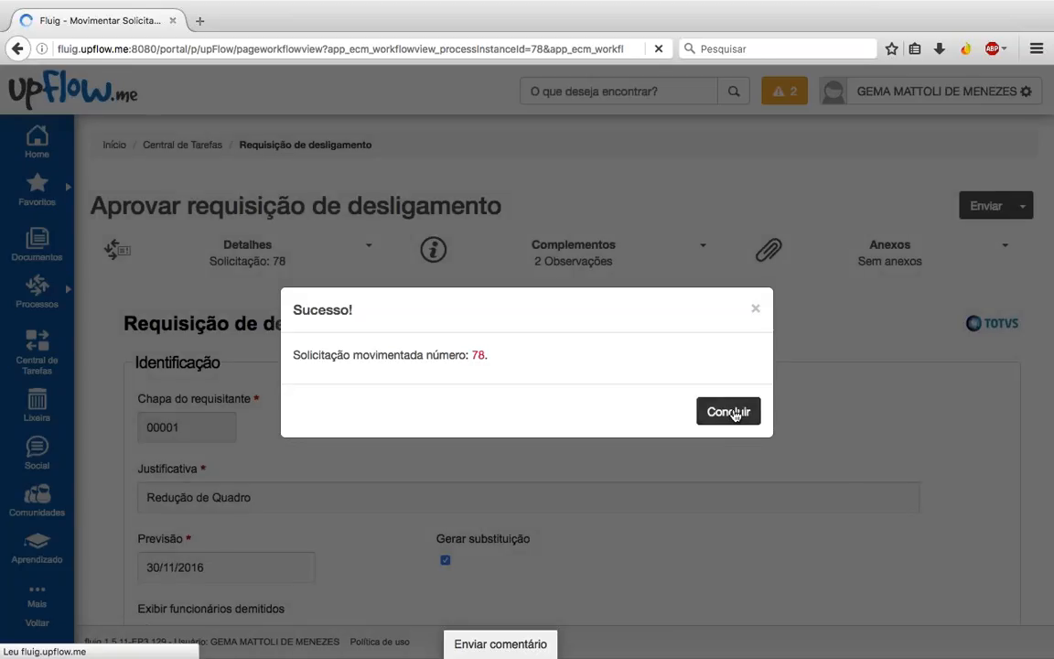
{"action": "left_click", "coordinate": [737, 413]}
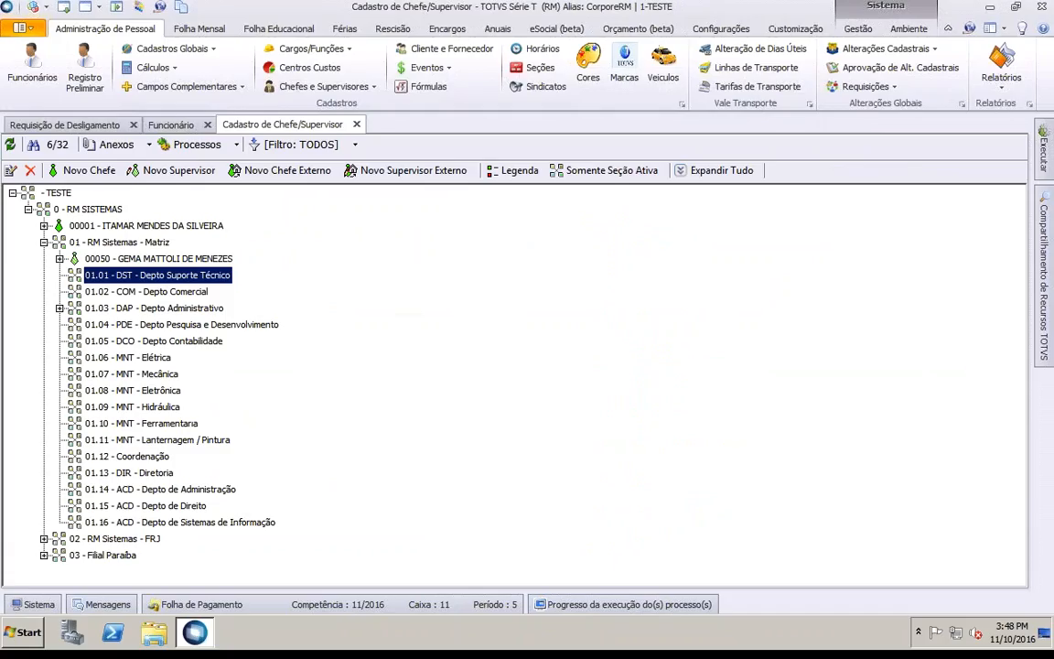
Step: Refresh the Requisição de Desligamento list to show the requests' updated statuses
{"action": "left_click", "coordinate": [558, 127]}
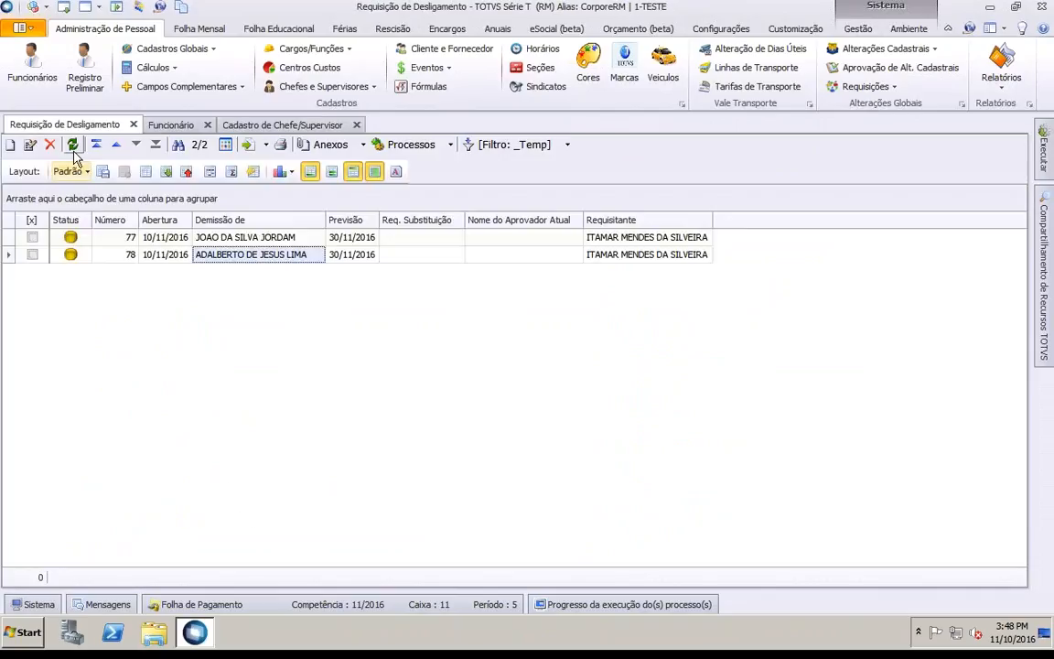
{"action": "left_click", "coordinate": [73, 146]}
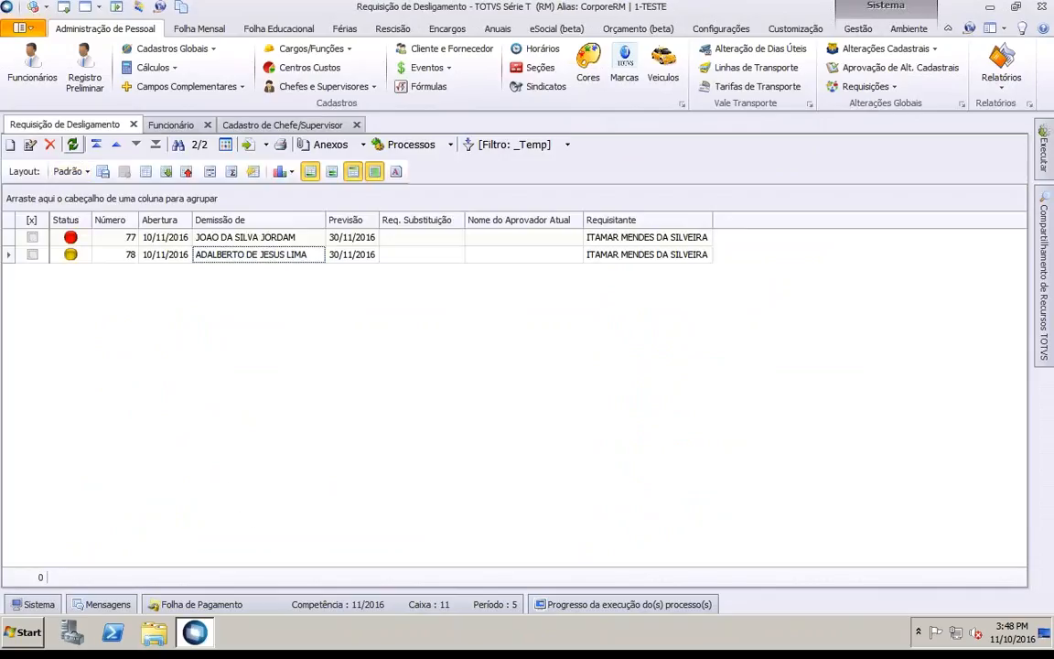
{"action": "mouse_move", "coordinate": [71, 241]}
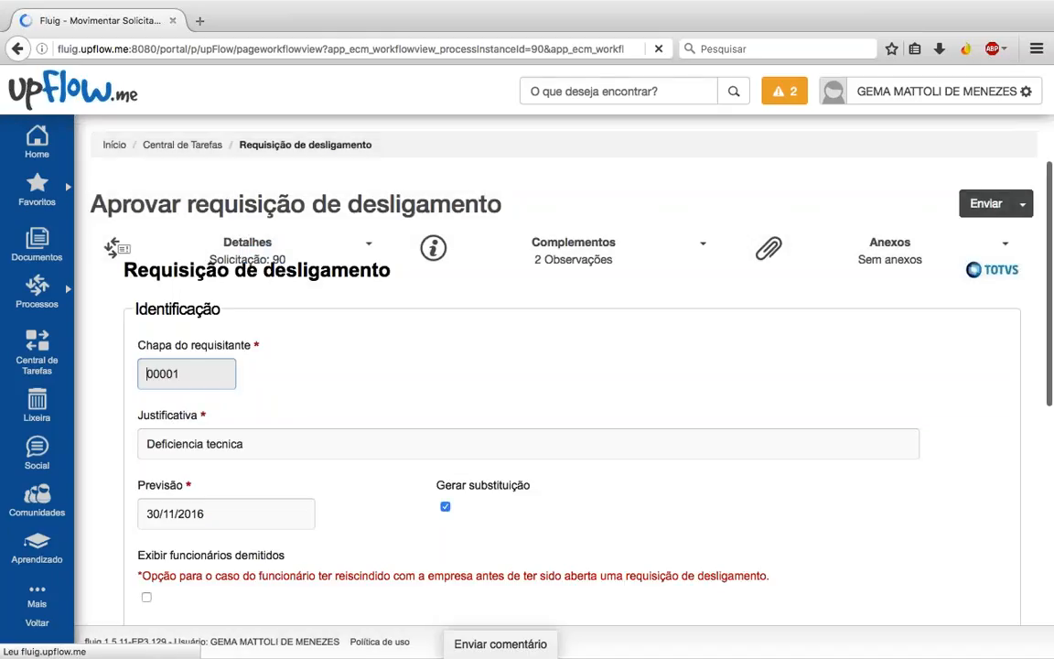
Step: Send request 90 on with 'Aprovar requisição' as the next activity and close the confirmation
{"action": "scroll", "coordinate": [902, 200], "scroll_direction": "down", "scroll_amount": 5}
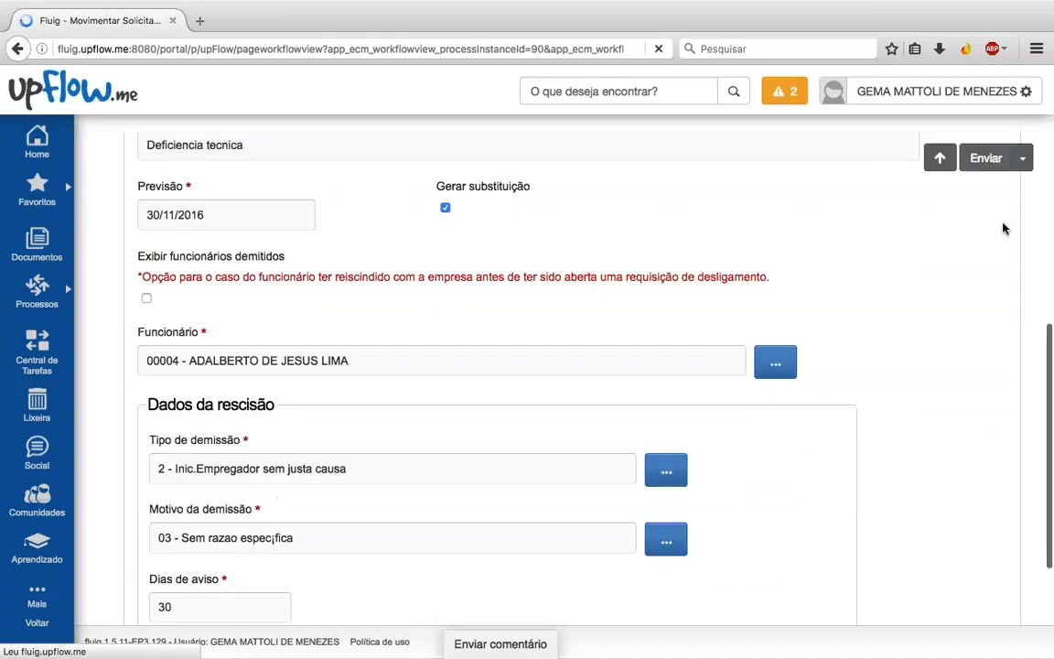
{"action": "left_click", "coordinate": [987, 159]}
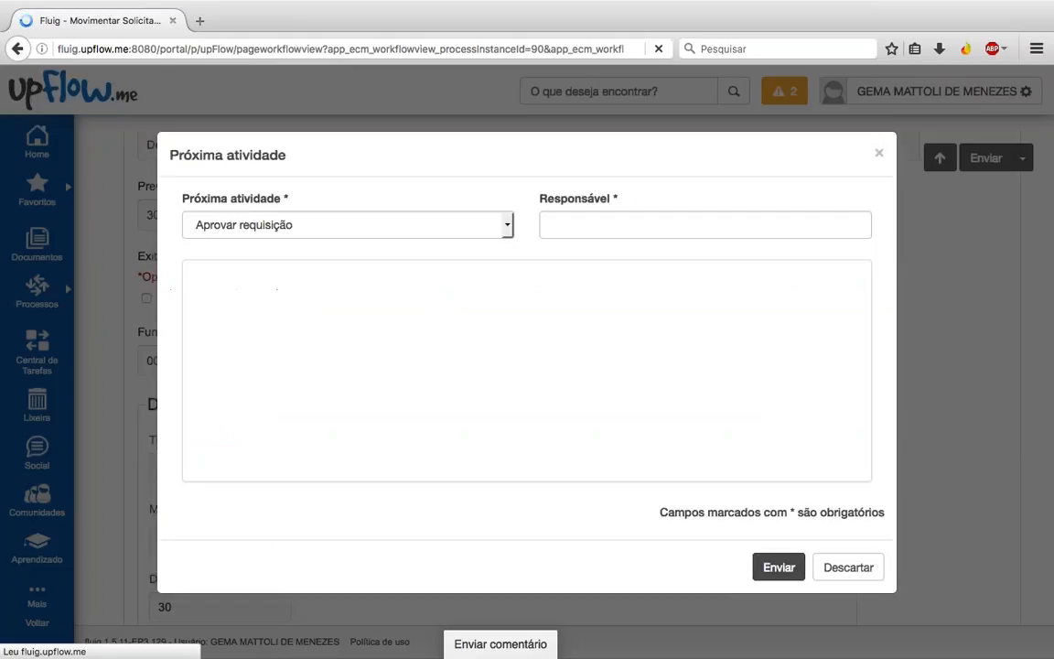
{"action": "left_click", "coordinate": [776, 567]}
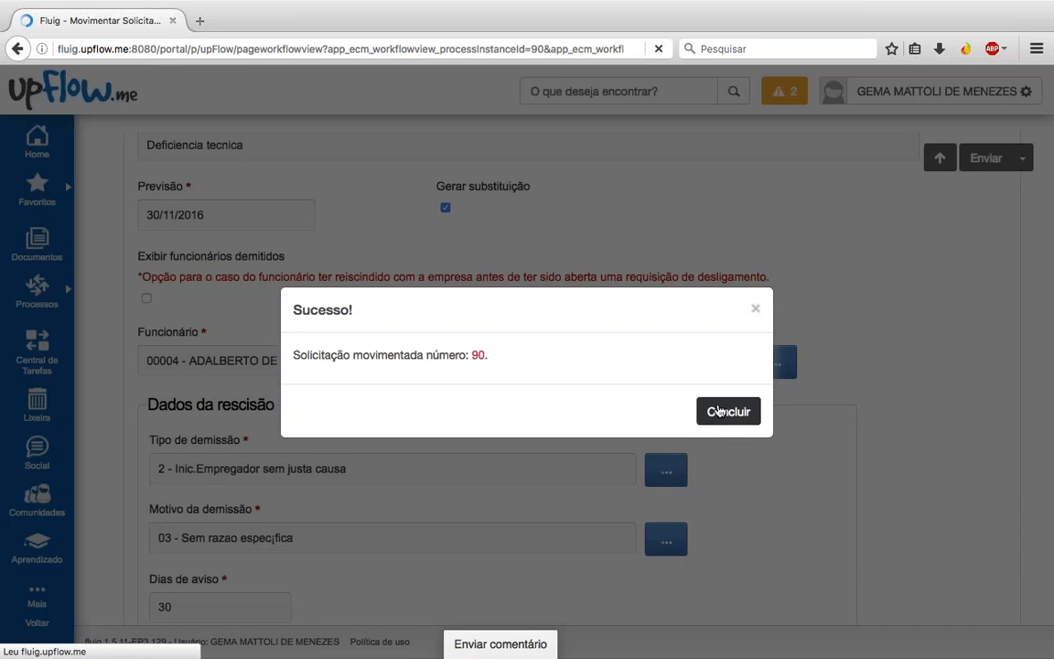
{"action": "left_click", "coordinate": [725, 411]}
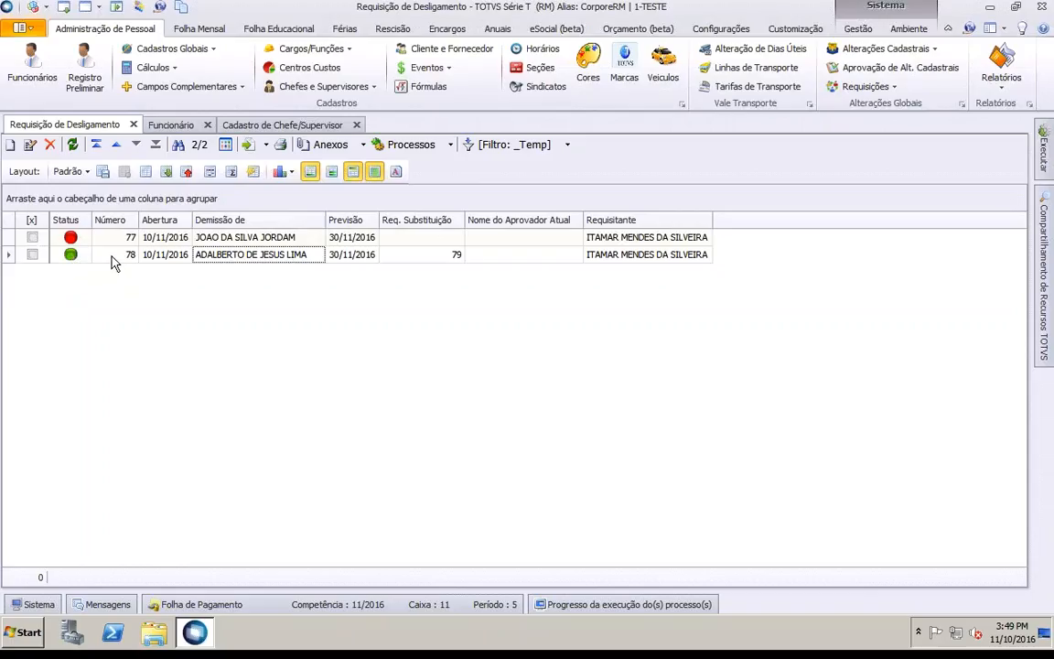
{"action": "double_click", "coordinate": [111, 256]}
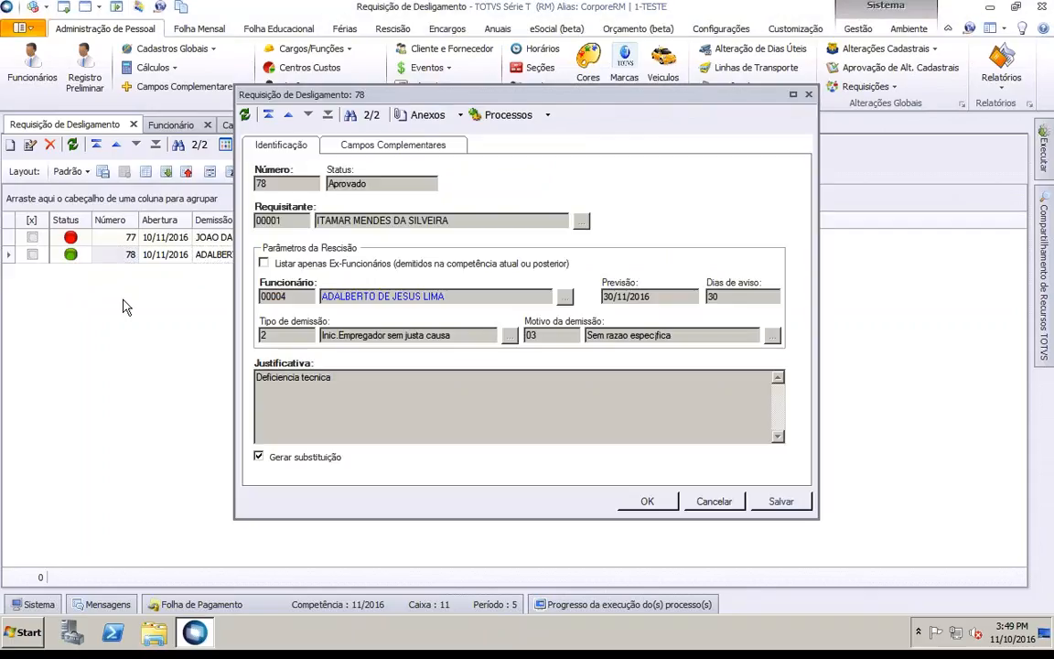
{"action": "left_click", "coordinate": [460, 116]}
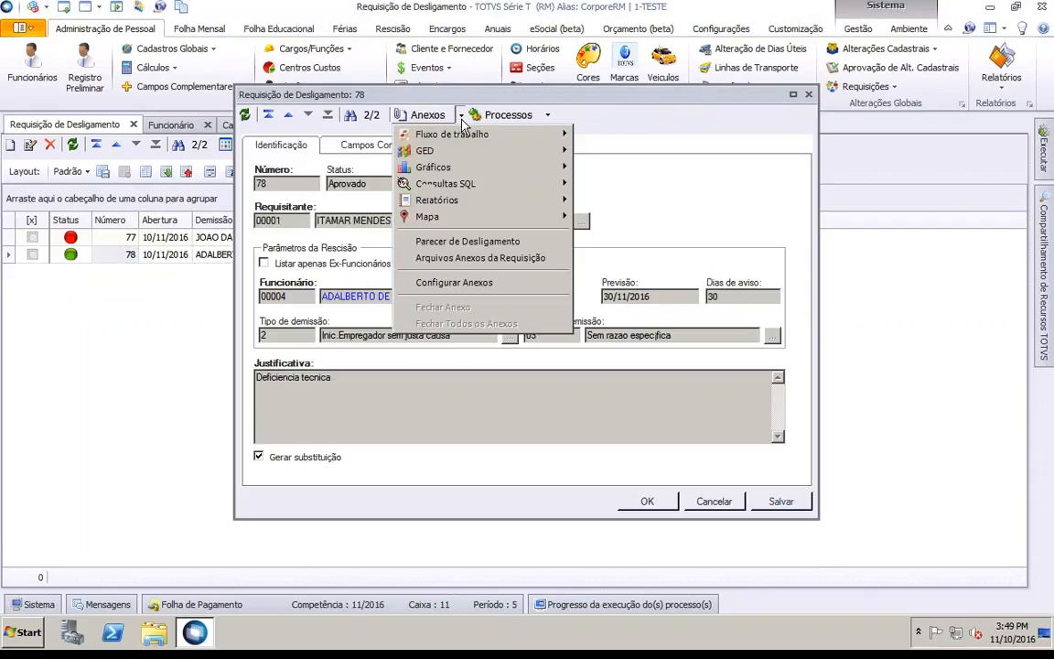
{"action": "left_click", "coordinate": [496, 243]}
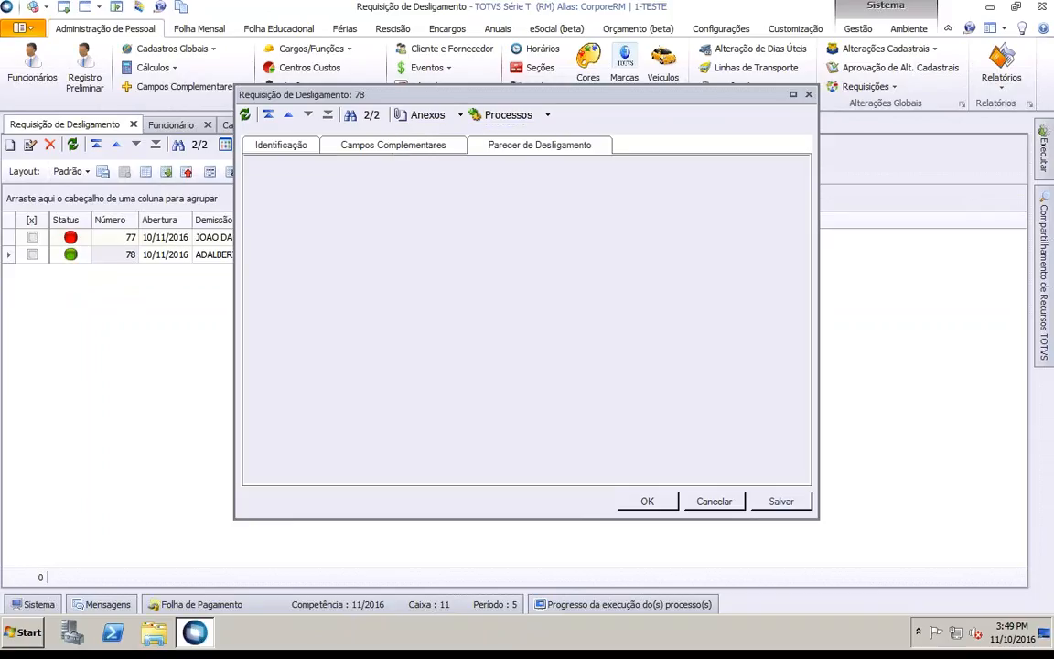
{"action": "left_click", "coordinate": [701, 502]}
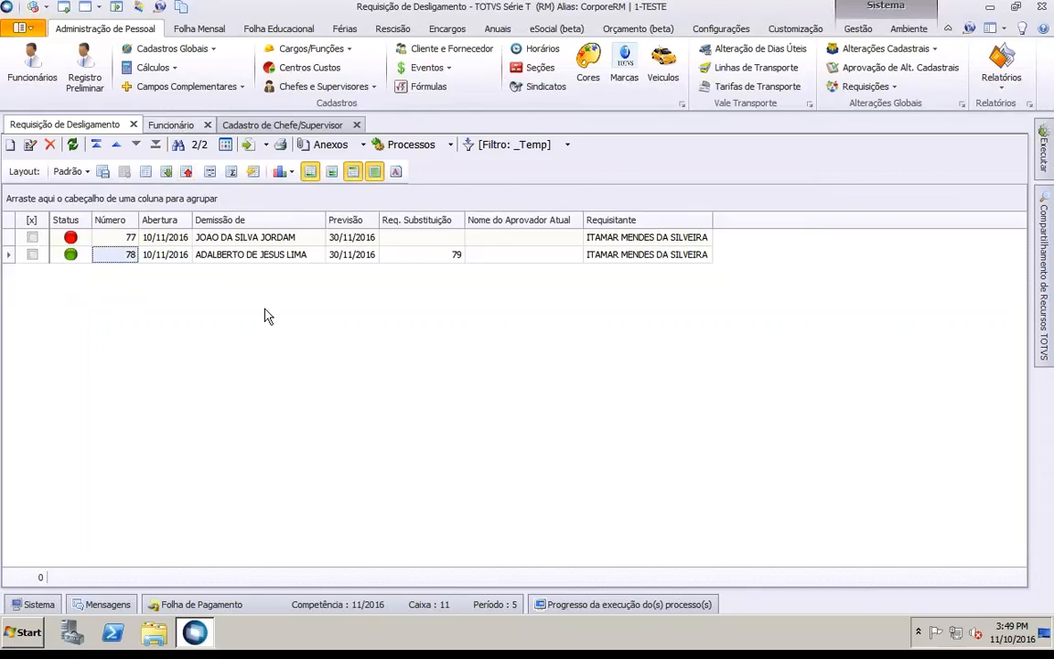
{"action": "left_click", "coordinate": [225, 255]}
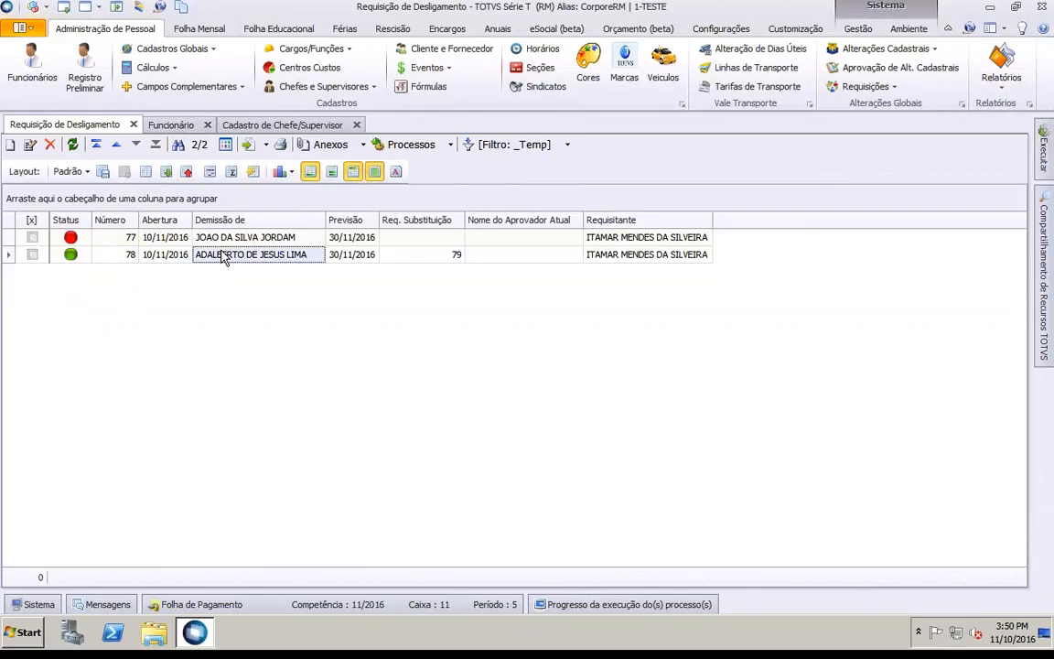
Step: Start a dismissal for employee 00004, accepting the fields pre-filled from the approved request
{"action": "left_click", "coordinate": [172, 125]}
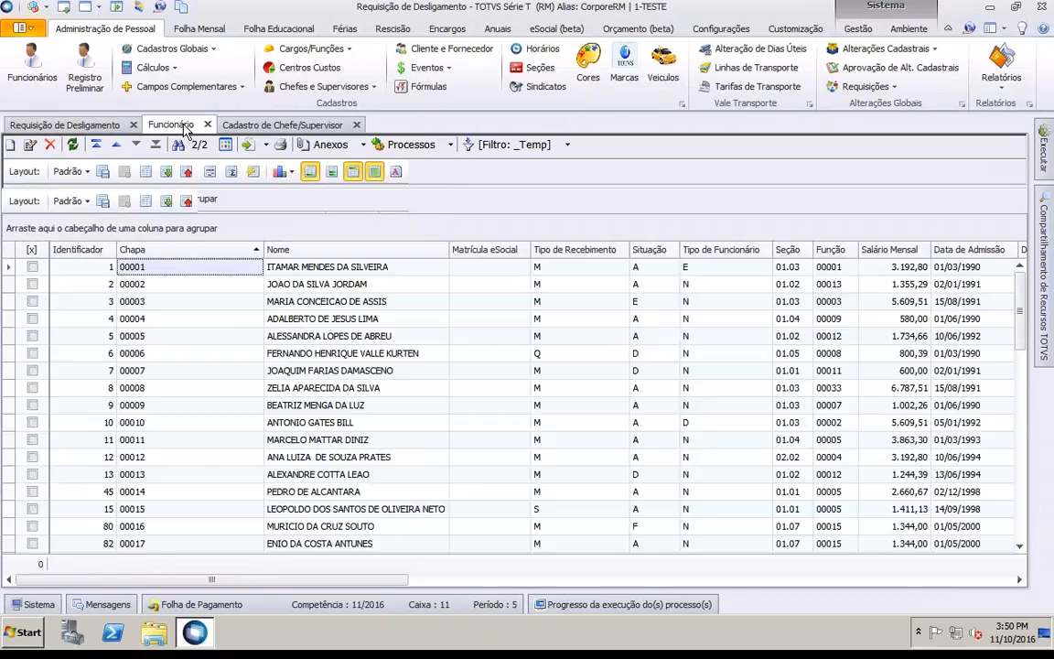
{"action": "left_click", "coordinate": [348, 319]}
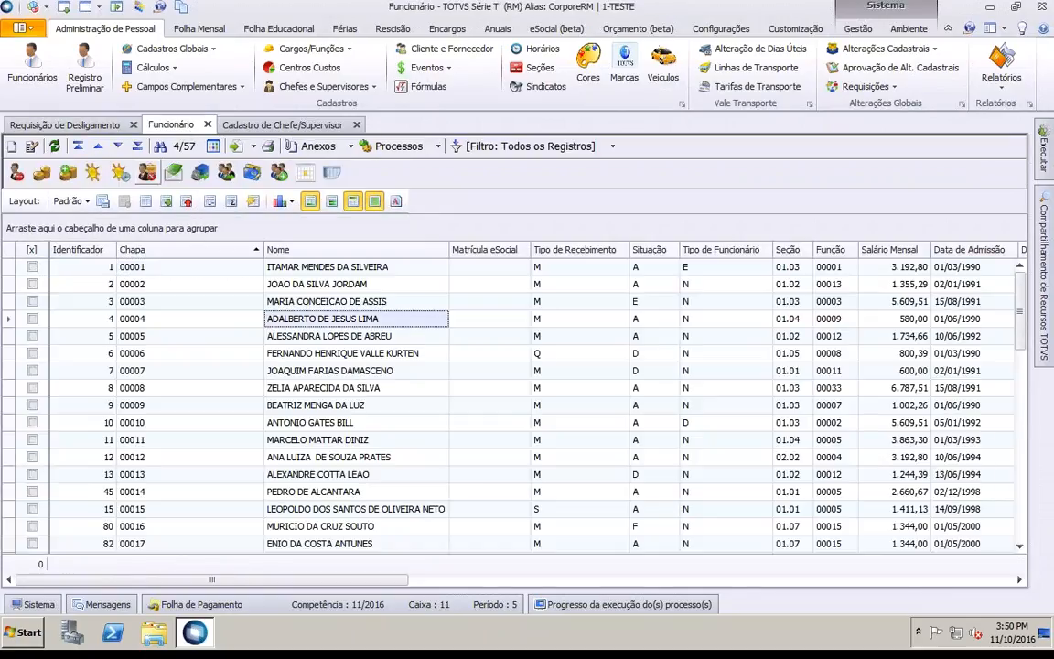
{"action": "left_click", "coordinate": [148, 174]}
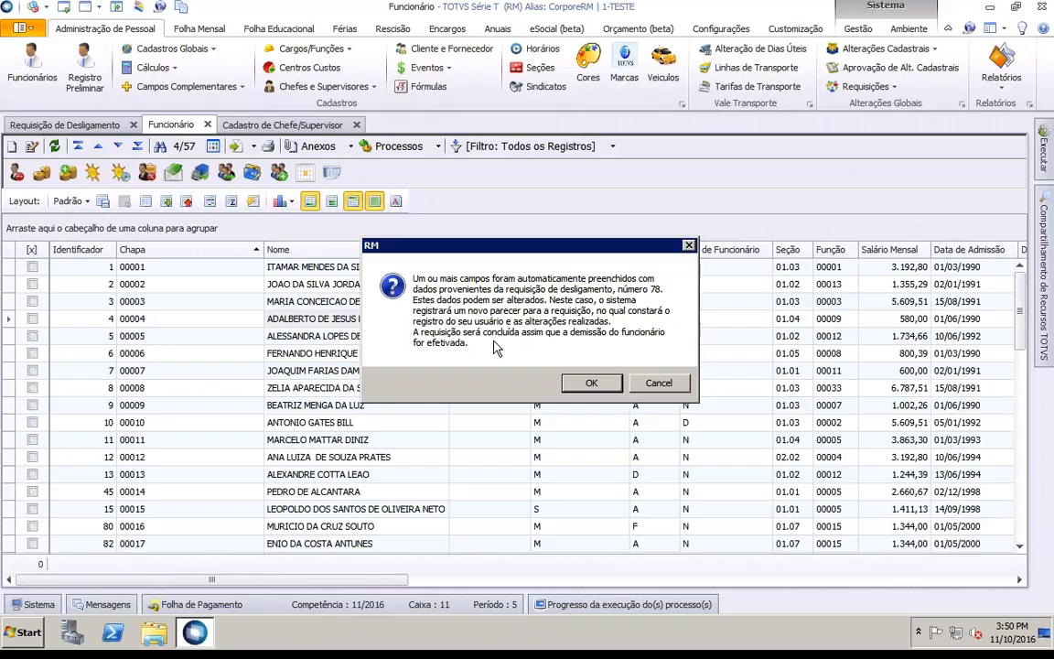
{"action": "left_click", "coordinate": [590, 383]}
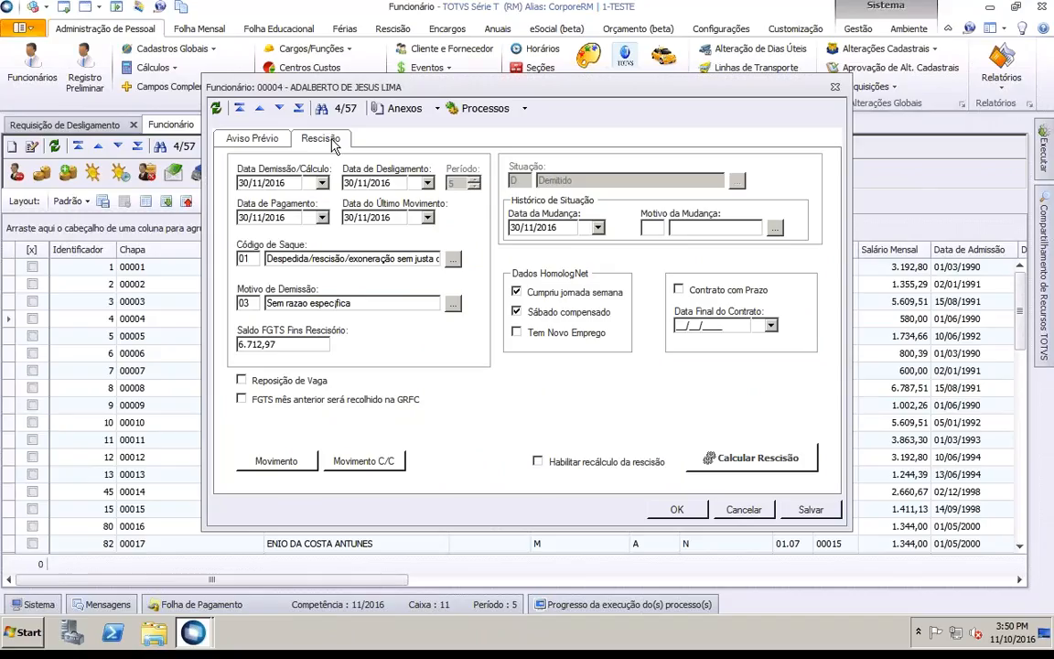
Step: Check the Aviso Prévio details, then cancel the dismissal without saving
{"action": "left_click", "coordinate": [253, 139]}
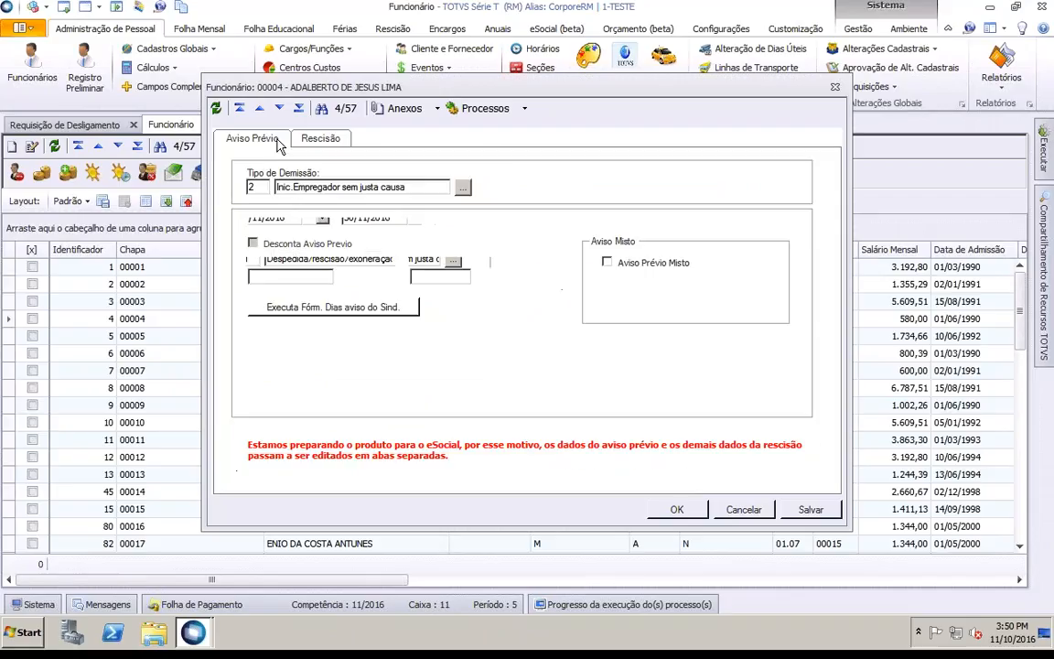
{"action": "left_click", "coordinate": [737, 510]}
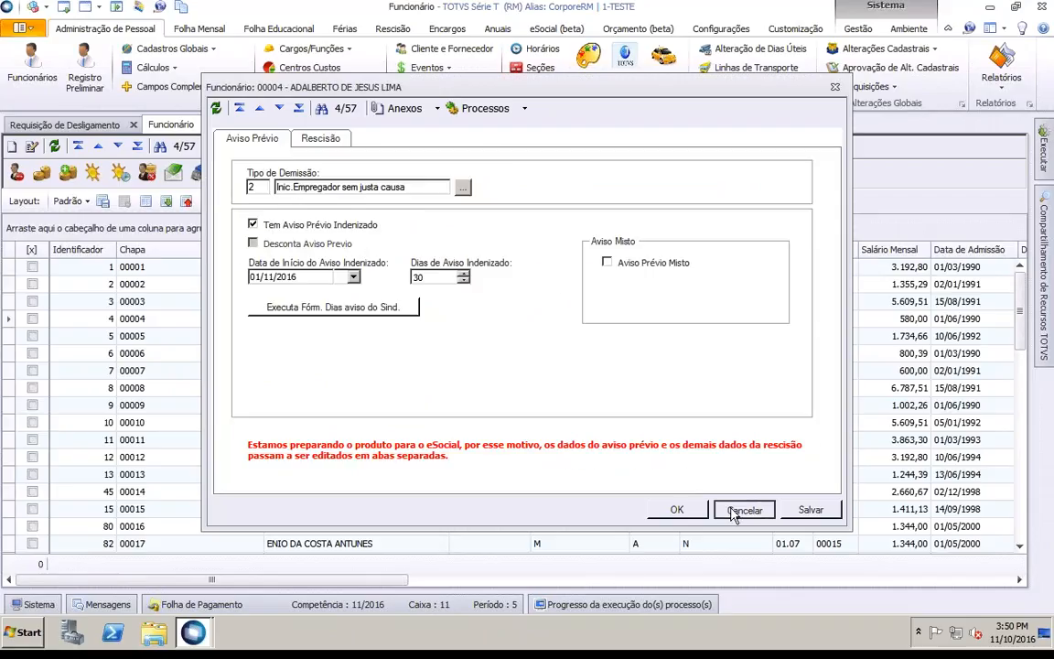
{"action": "left_click", "coordinate": [539, 360]}
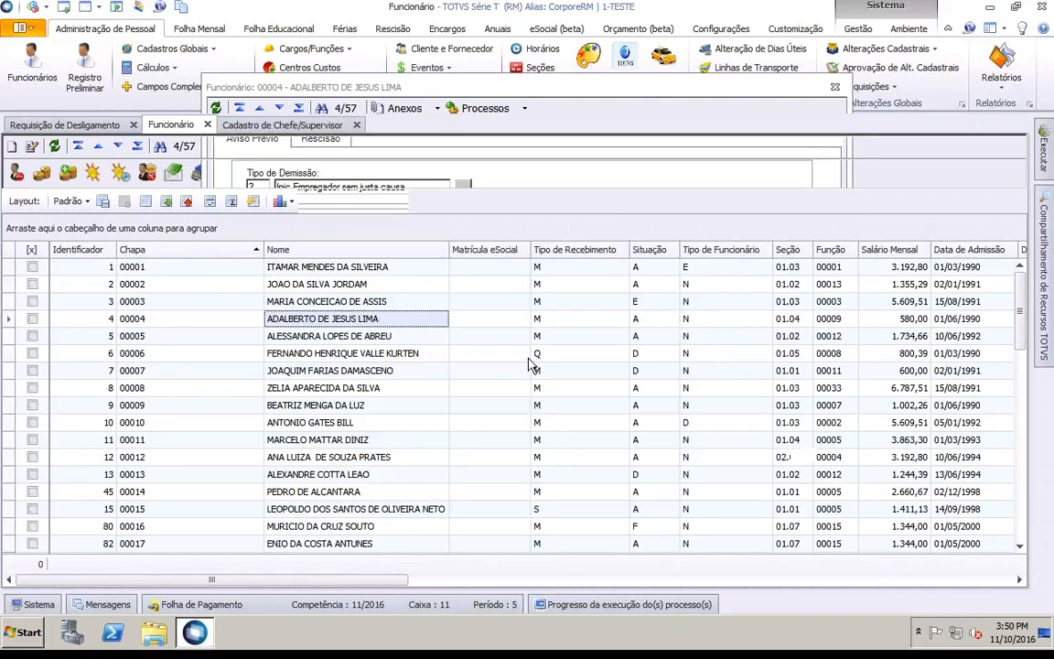
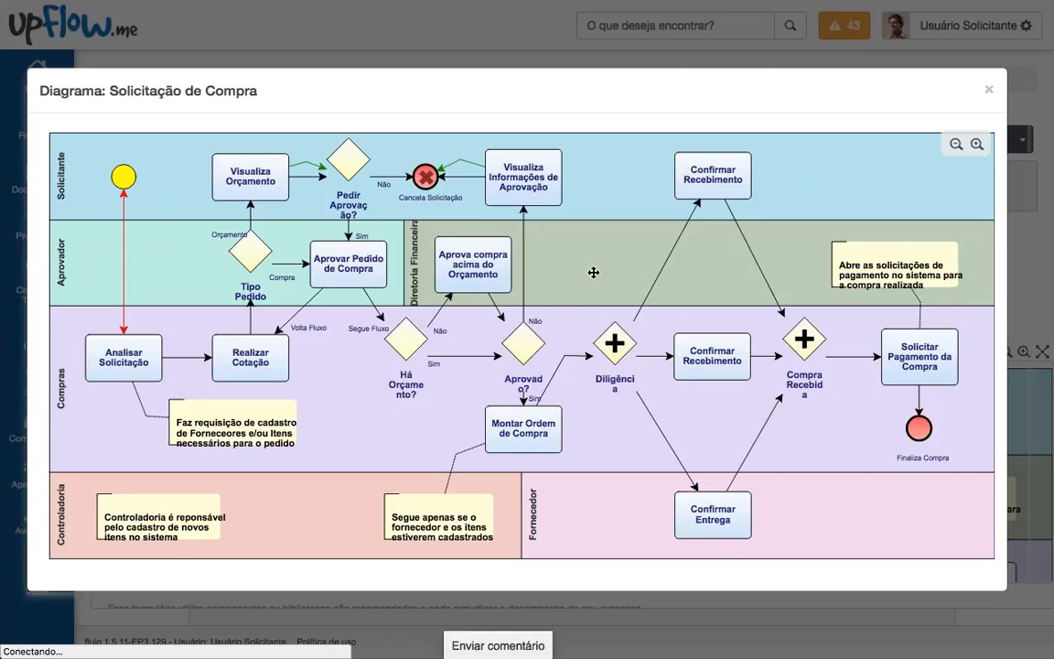
Step: Close the process diagram and review the new Ordem de Compras form, highlighting its Início status
{"action": "left_click", "coordinate": [989, 90]}
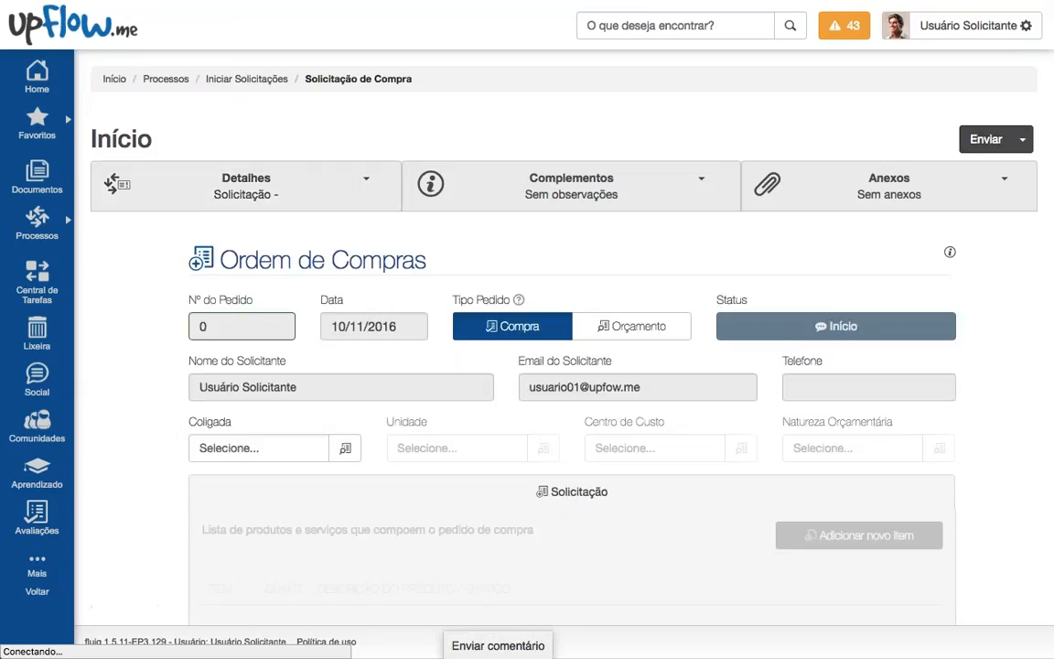
{"action": "scroll", "coordinate": [518, 400], "scroll_direction": "down", "scroll_amount": 4}
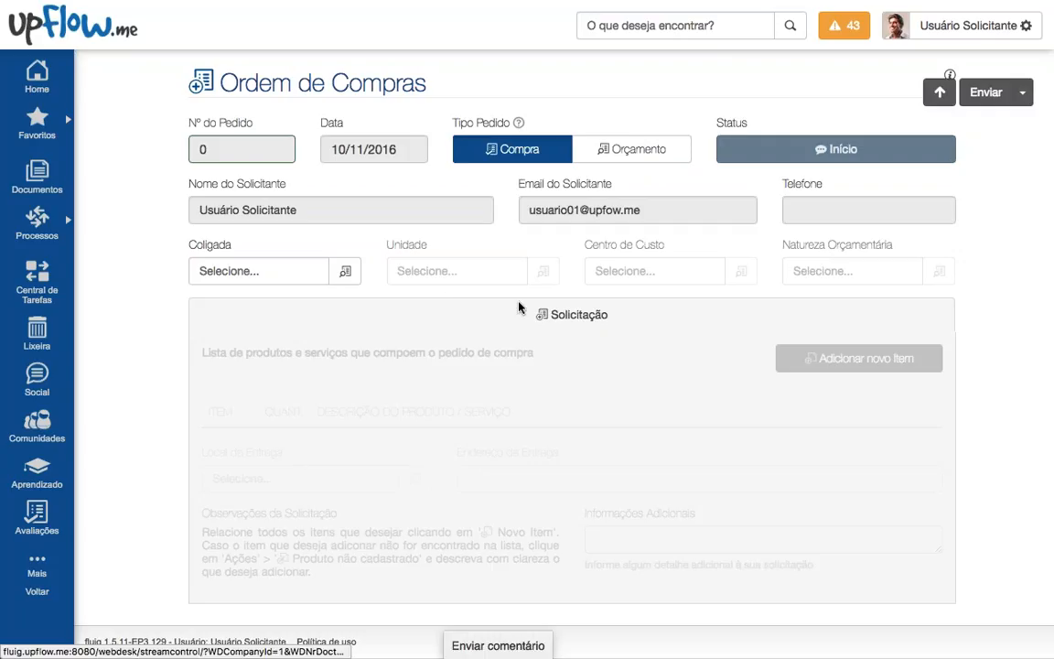
{"action": "scroll", "coordinate": [518, 305], "scroll_direction": "up", "scroll_amount": 1}
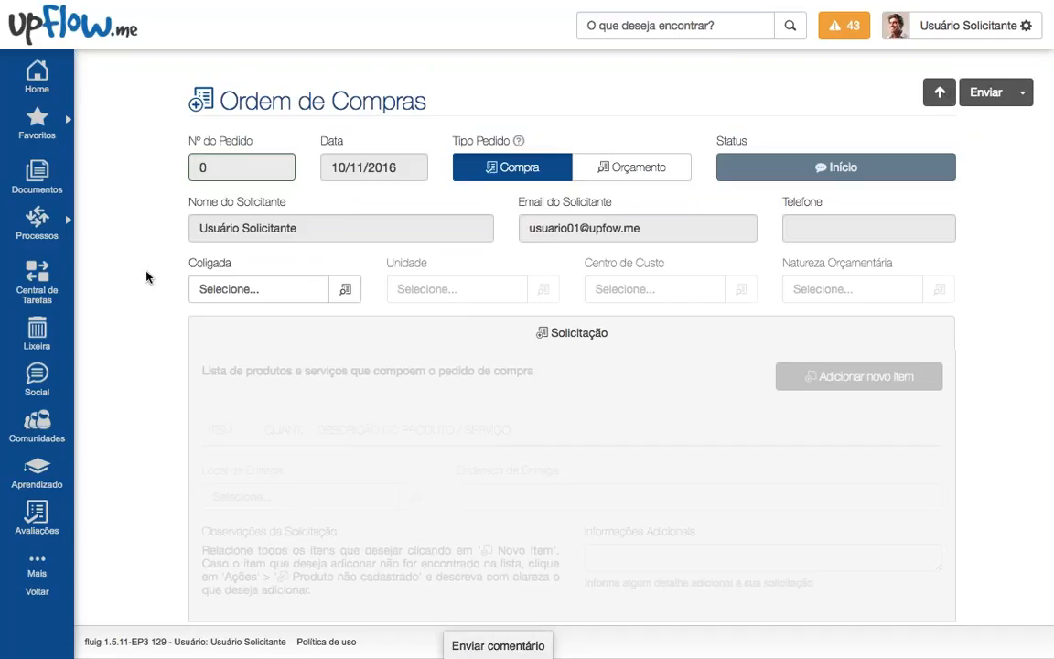
{"action": "mouse_move", "coordinate": [757, 174]}
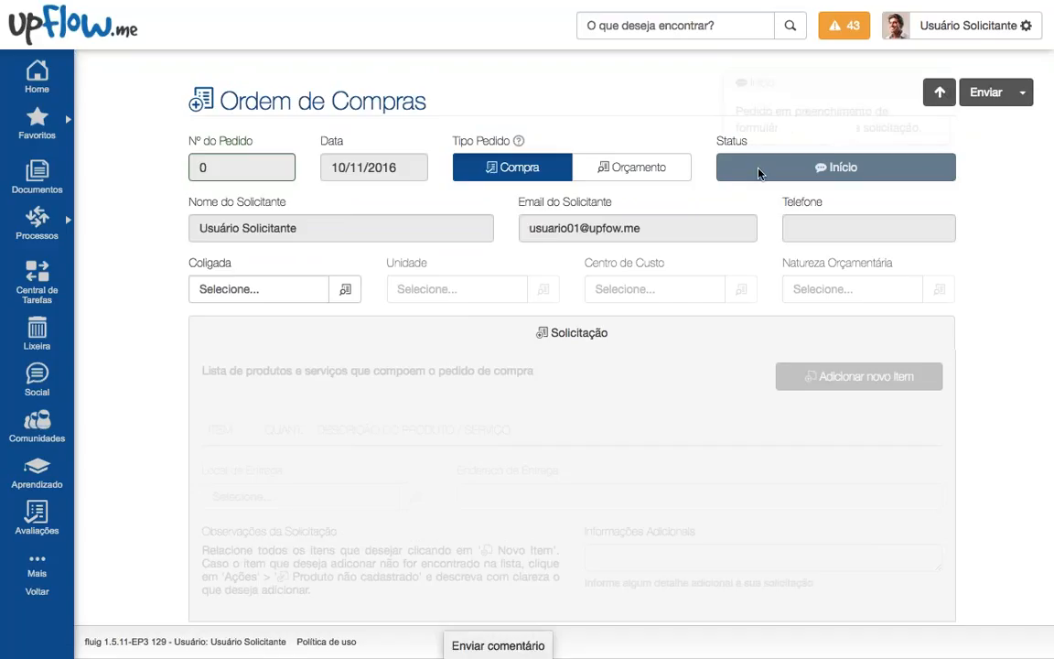
{"action": "scroll", "coordinate": [758, 176], "scroll_direction": "up", "scroll_amount": 1}
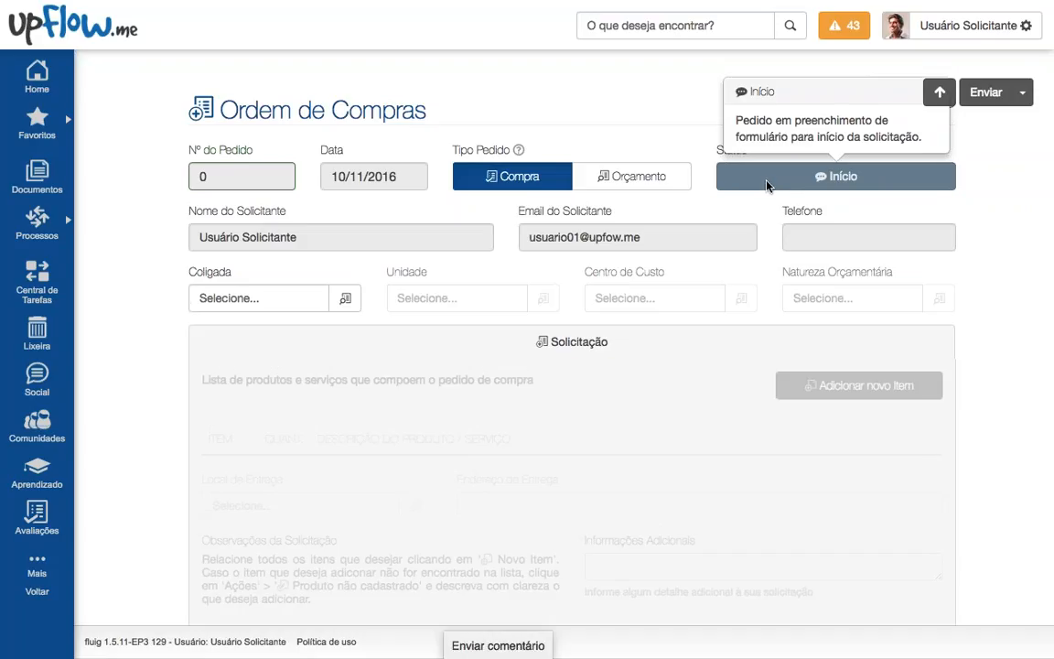
{"action": "left_click_drag", "start_coordinate": [826, 177], "coordinate": [866, 176]}
Step: Switch Tipo Pedido between Orçamento and Compra several times, finishing with Compra selected
{"action": "left_click", "coordinate": [771, 214]}
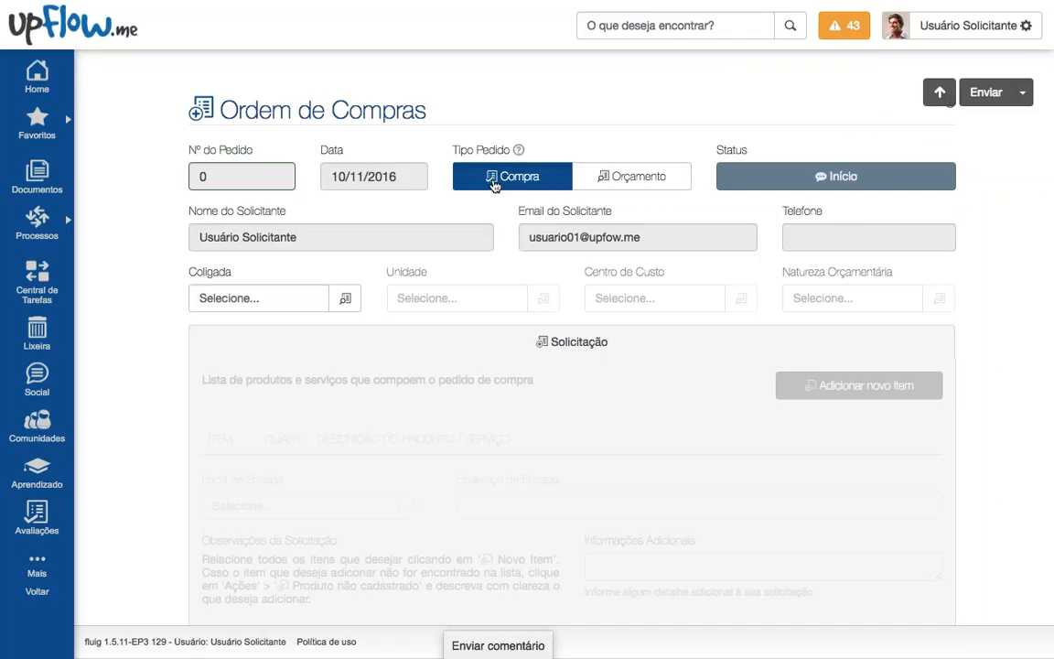
{"action": "left_click", "coordinate": [597, 187]}
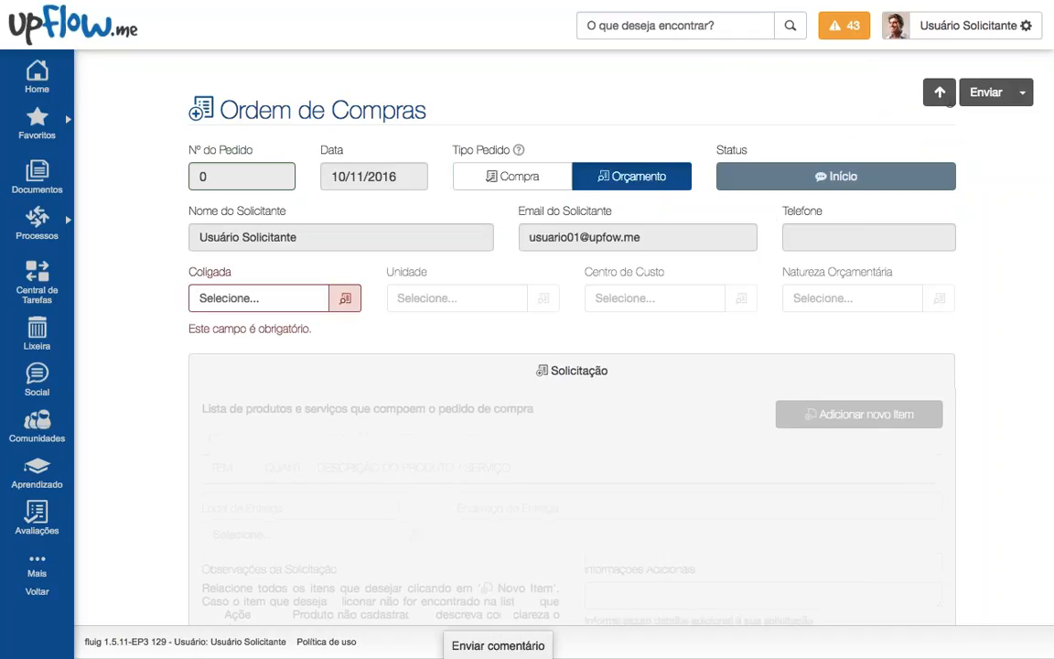
{"action": "left_click", "coordinate": [544, 185]}
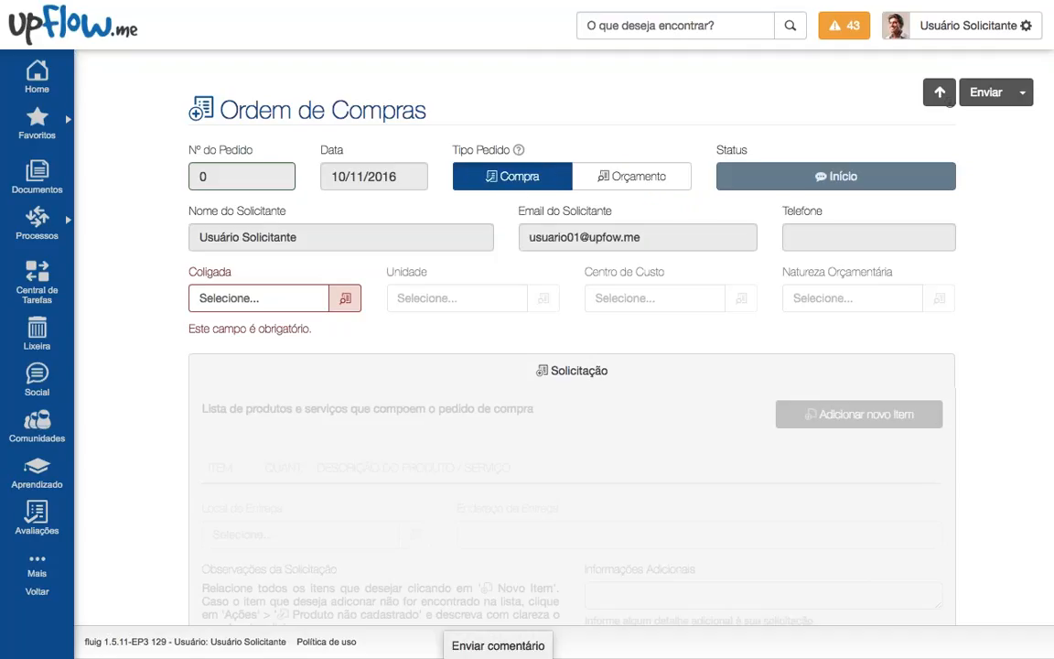
{"action": "left_click", "coordinate": [585, 187]}
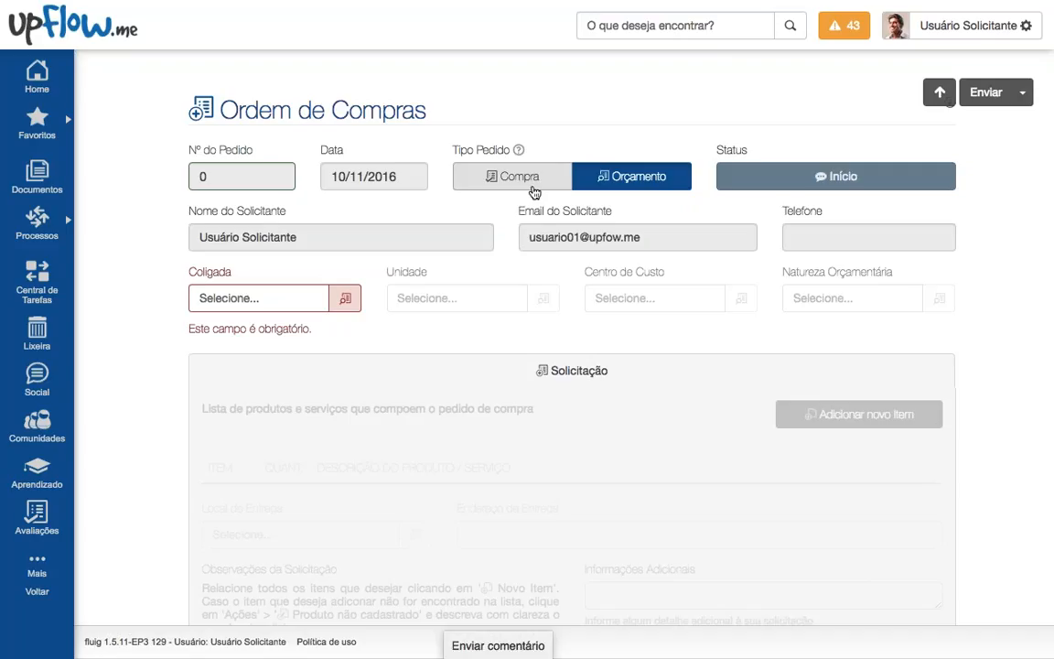
{"action": "left_click", "coordinate": [494, 181]}
{"action": "left_click", "coordinate": [592, 184]}
{"action": "left_click", "coordinate": [547, 184]}
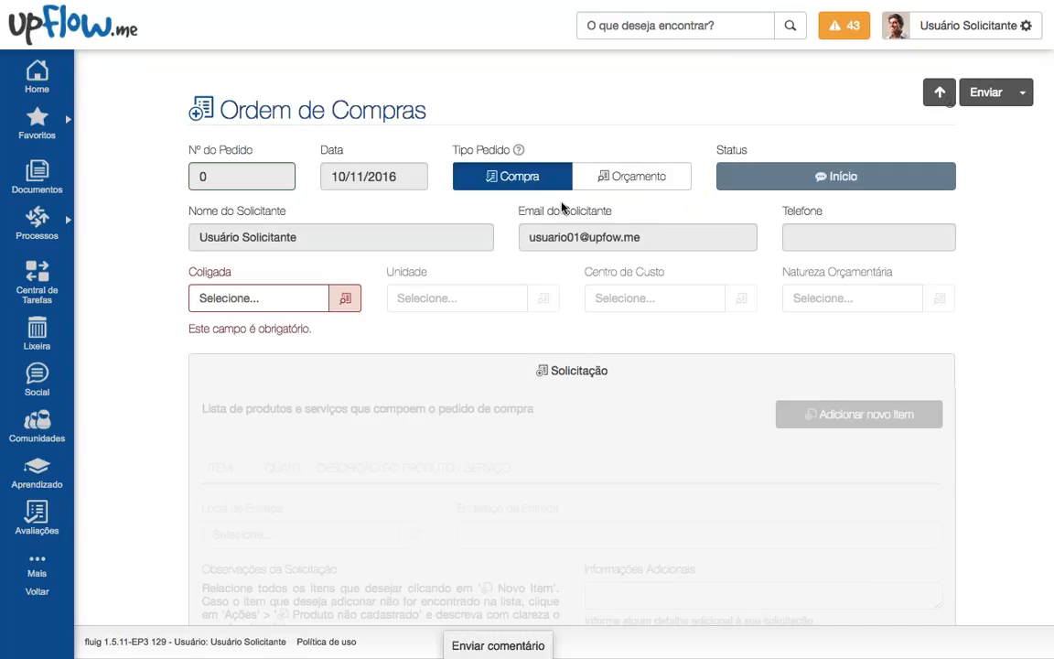
{"action": "left_click", "coordinate": [345, 298]}
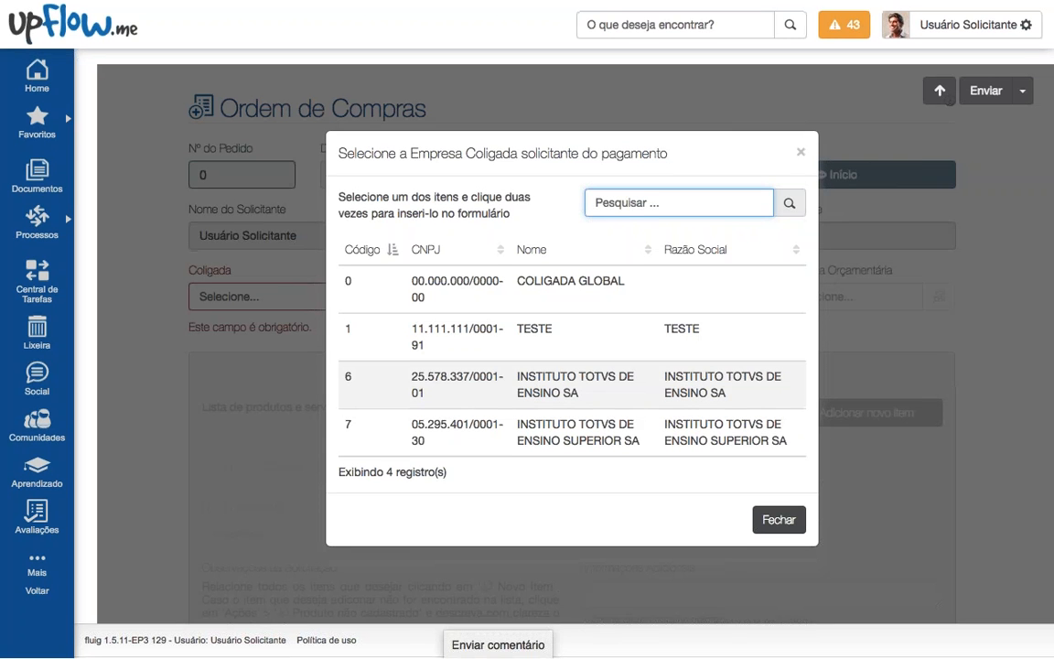
Step: Set Coligada to TESTE and Unidade to Matriz
{"action": "scroll", "coordinate": [466, 366], "scroll_direction": "down", "scroll_amount": 1}
{"action": "double_click", "coordinate": [467, 337]}
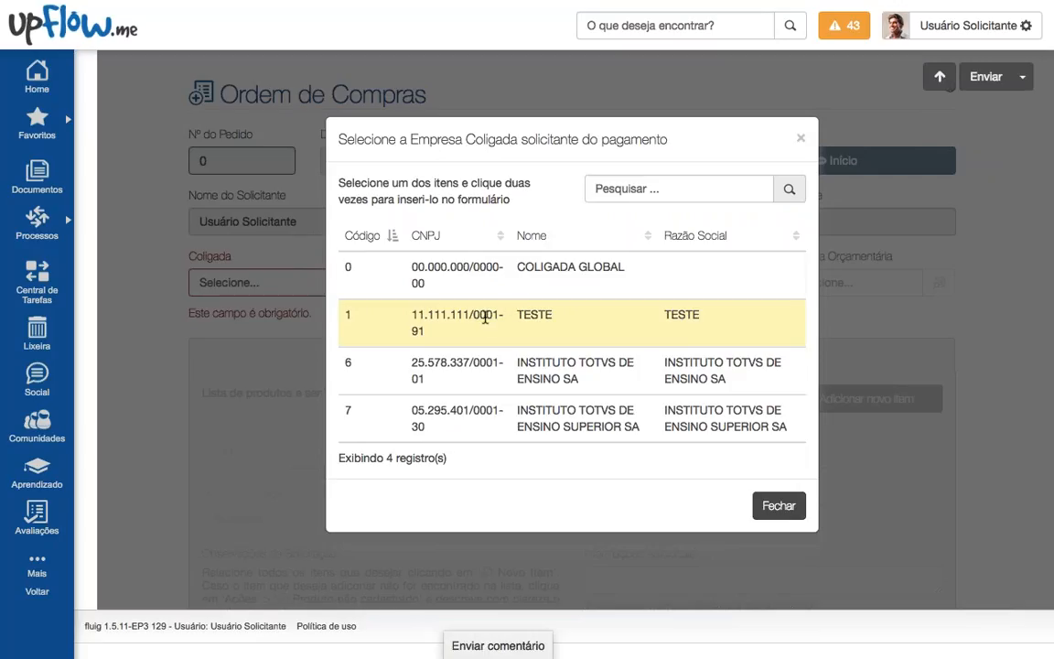
{"action": "double_click", "coordinate": [486, 335]}
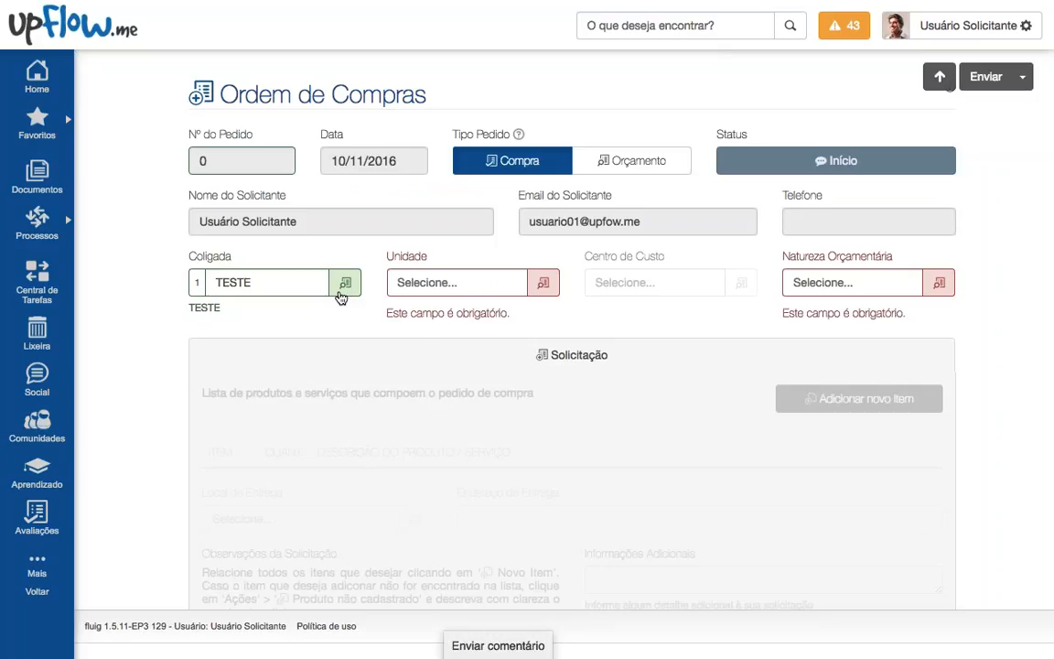
{"action": "left_click", "coordinate": [542, 283]}
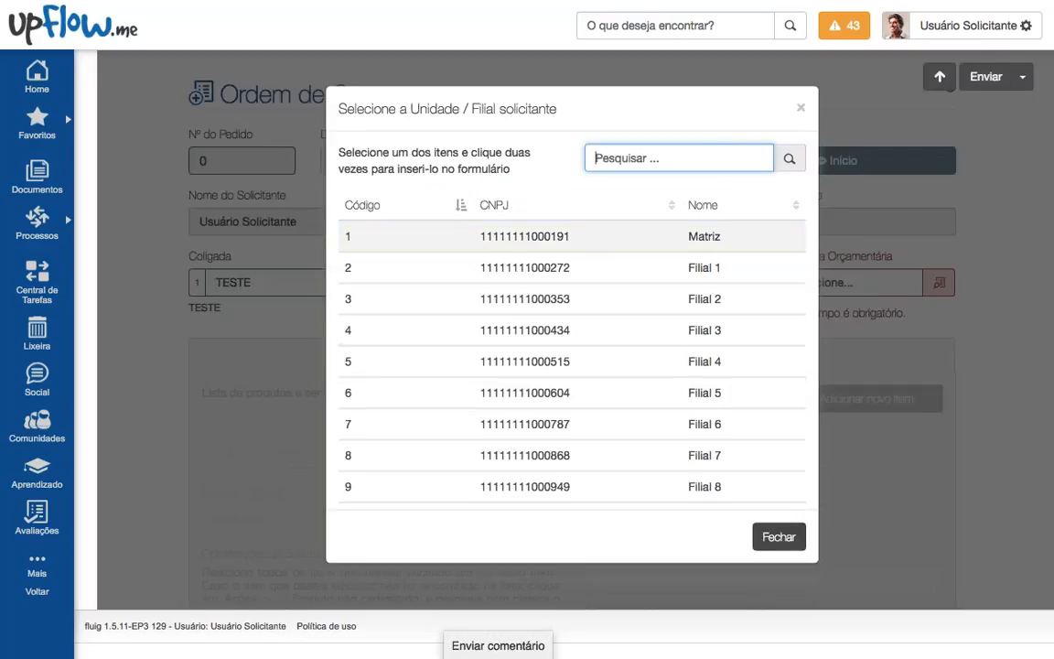
{"action": "left_click", "coordinate": [530, 236]}
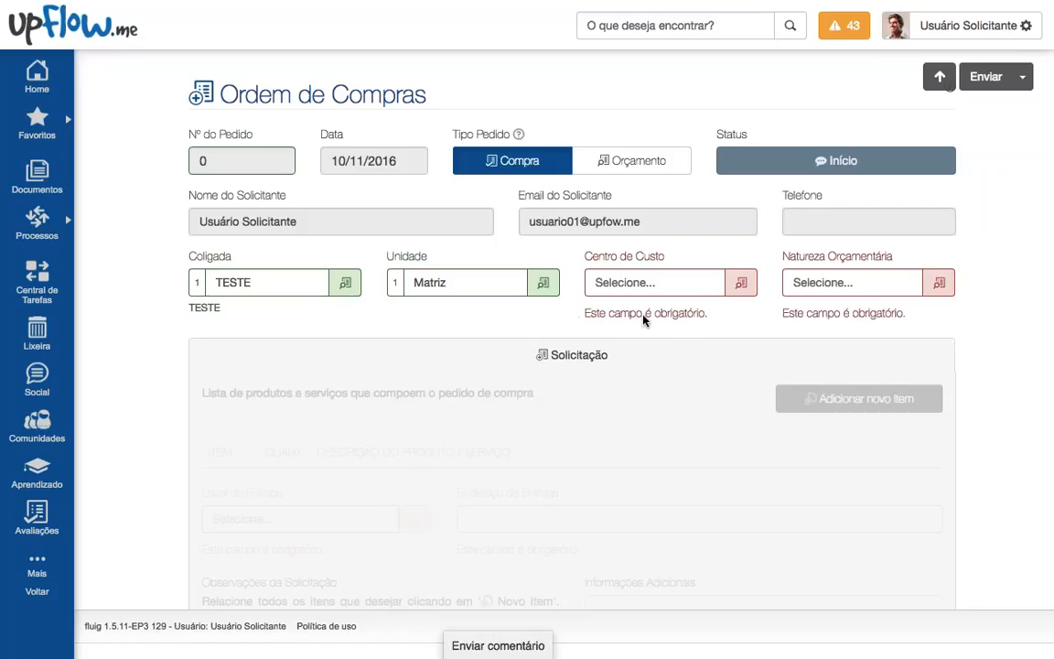
{"action": "left_click_drag", "start_coordinate": [599, 314], "coordinate": [684, 316]}
{"action": "left_click", "coordinate": [713, 318]}
Step: Choose cost centre 02.2.1.3 RM Saldus and budget nature 003.001 Material de Consumo
{"action": "left_click", "coordinate": [738, 286]}
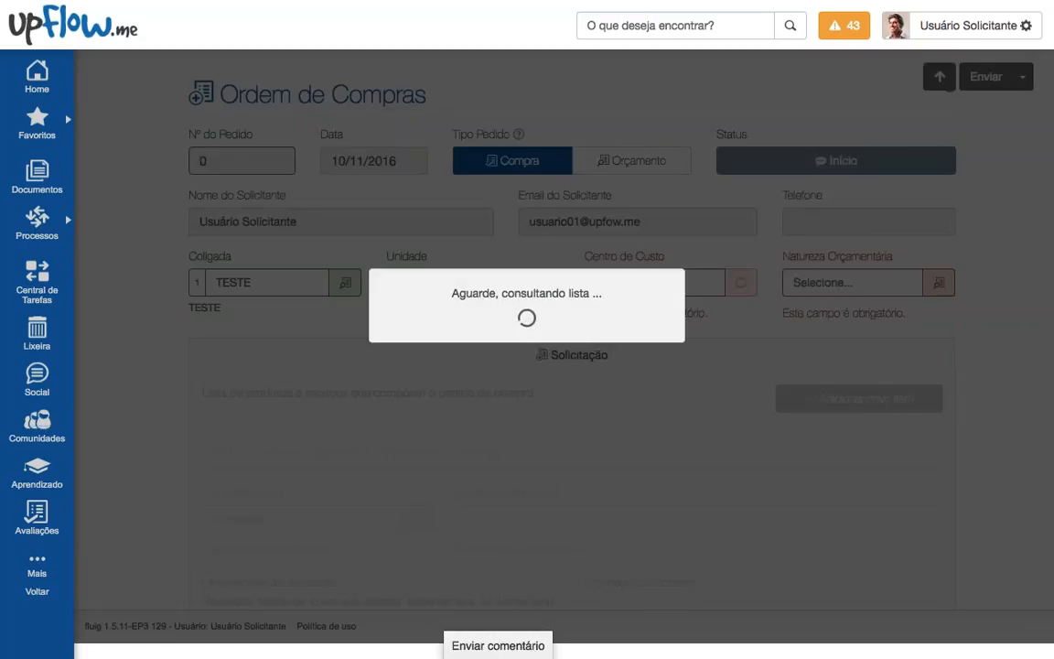
{"action": "scroll", "coordinate": [609, 383], "scroll_direction": "down", "scroll_amount": 5}
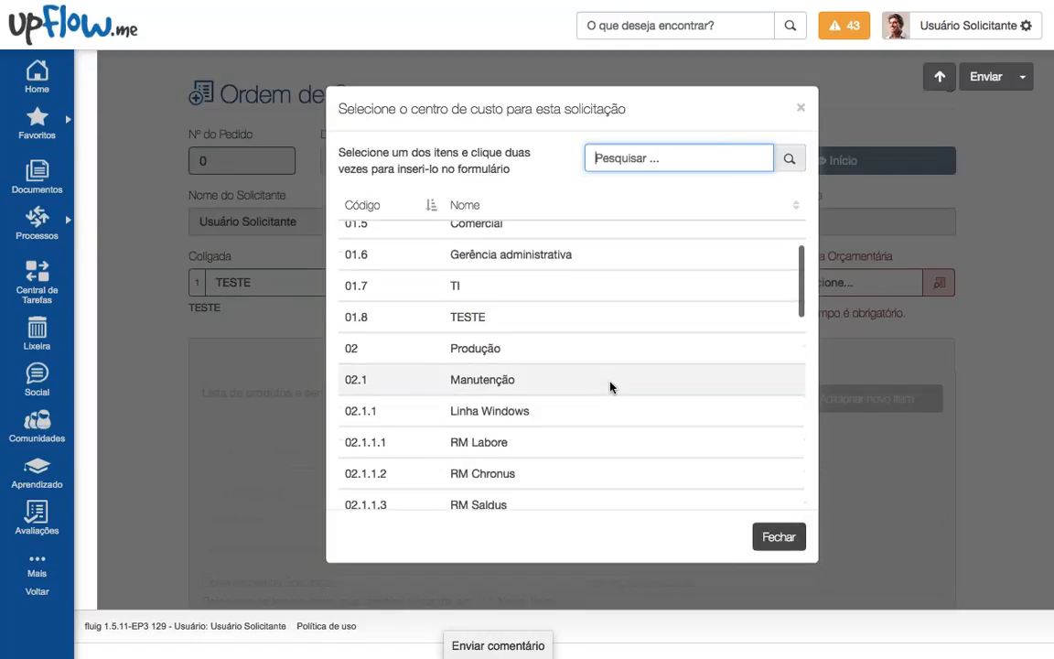
{"action": "scroll", "coordinate": [609, 387], "scroll_direction": "down", "scroll_amount": 5}
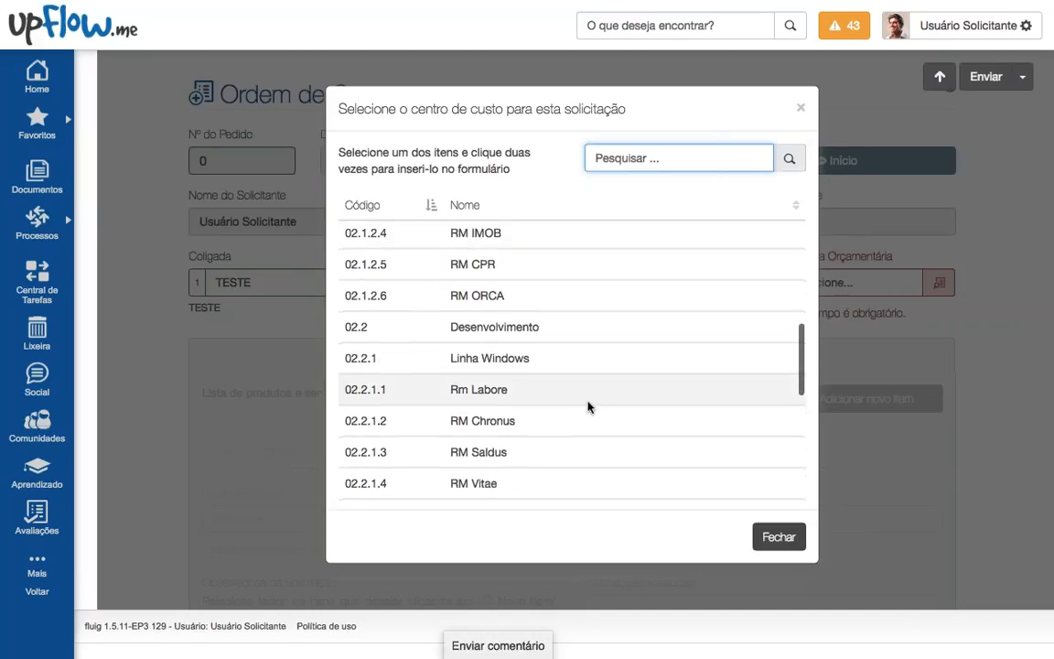
{"action": "scroll", "coordinate": [577, 366], "scroll_direction": "down", "scroll_amount": 2}
{"action": "double_click", "coordinate": [565, 351]}
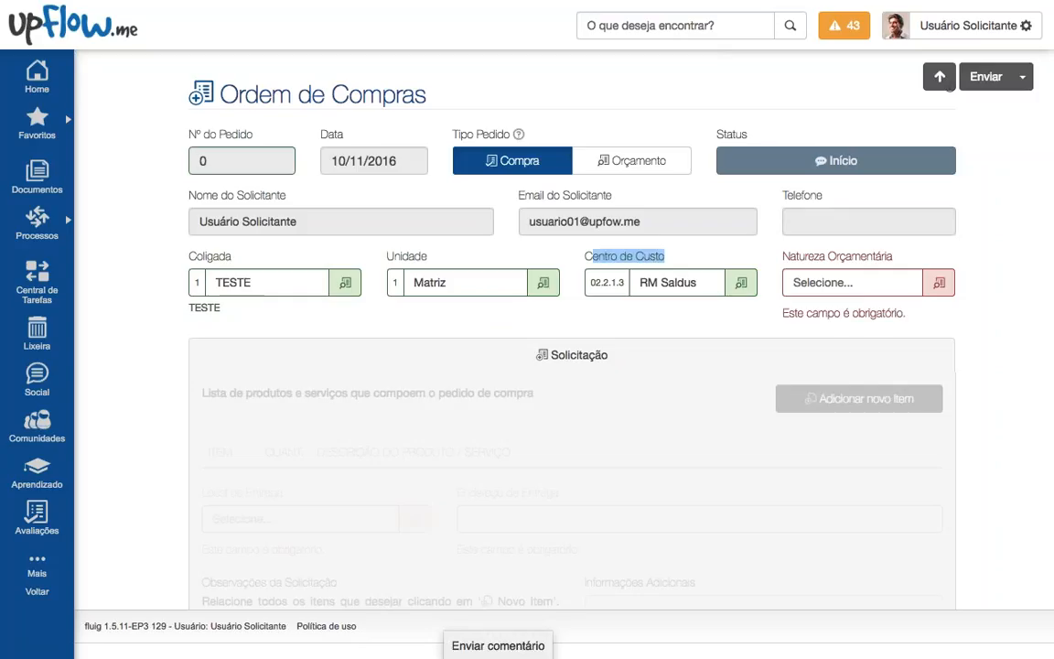
{"action": "left_click_drag", "start_coordinate": [791, 256], "coordinate": [917, 315]}
{"action": "left_click", "coordinate": [918, 315]}
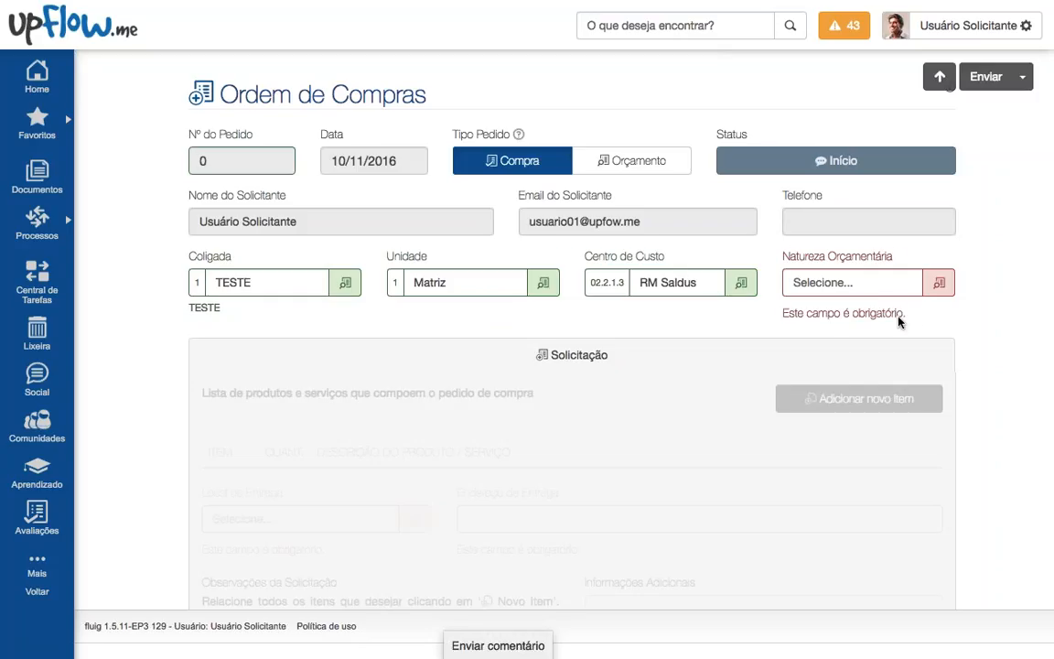
{"action": "left_click", "coordinate": [938, 283]}
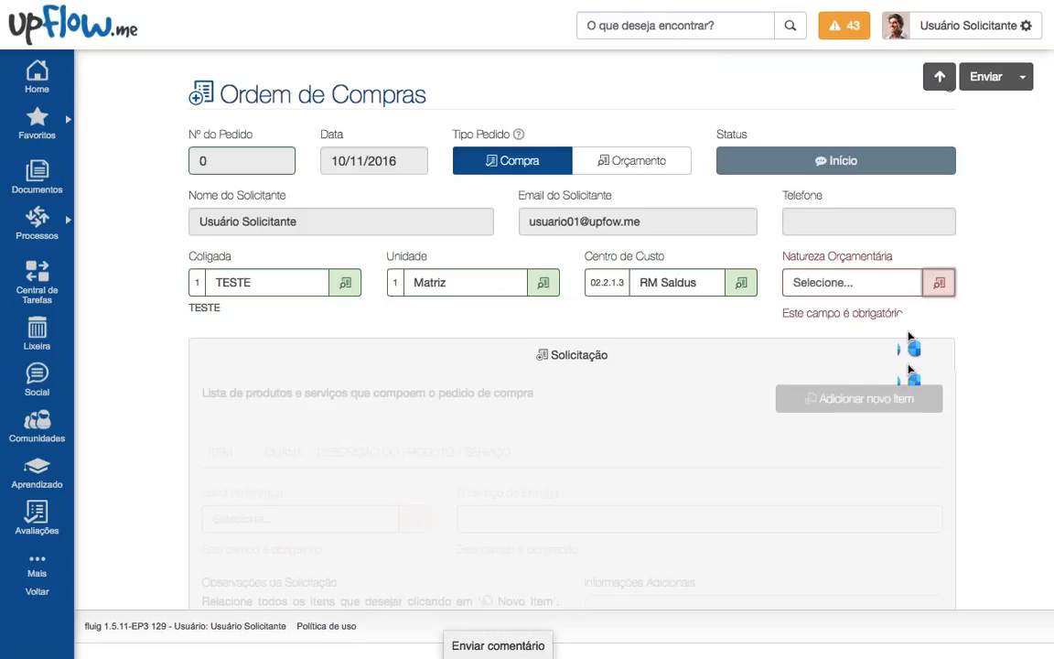
{"action": "scroll", "coordinate": [618, 397], "scroll_direction": "down", "scroll_amount": 5}
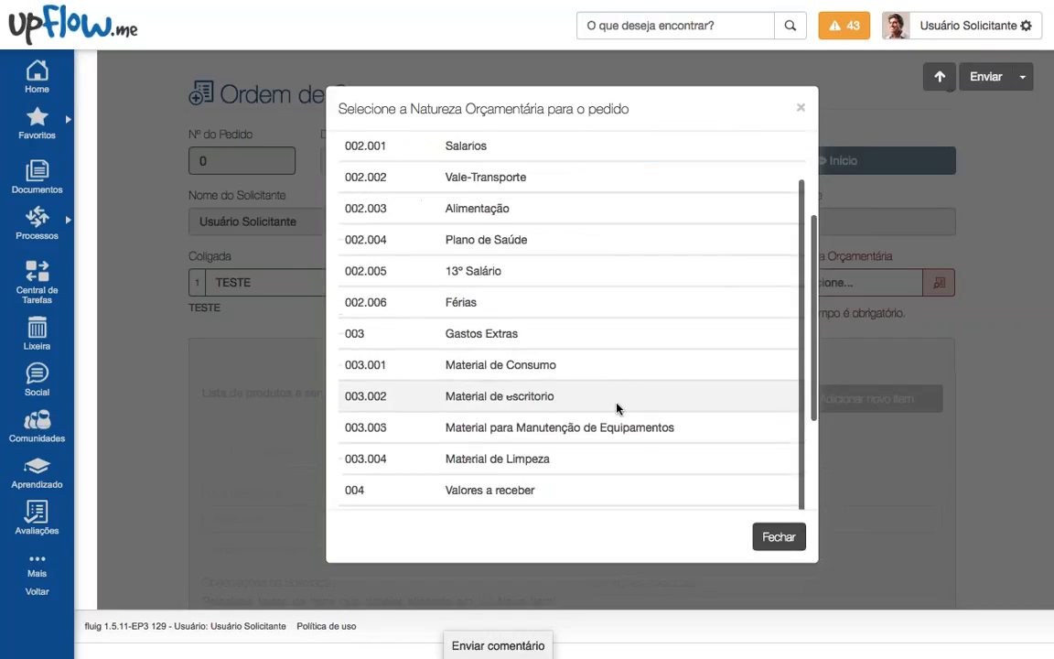
{"action": "scroll", "coordinate": [608, 408], "scroll_direction": "down", "scroll_amount": 2}
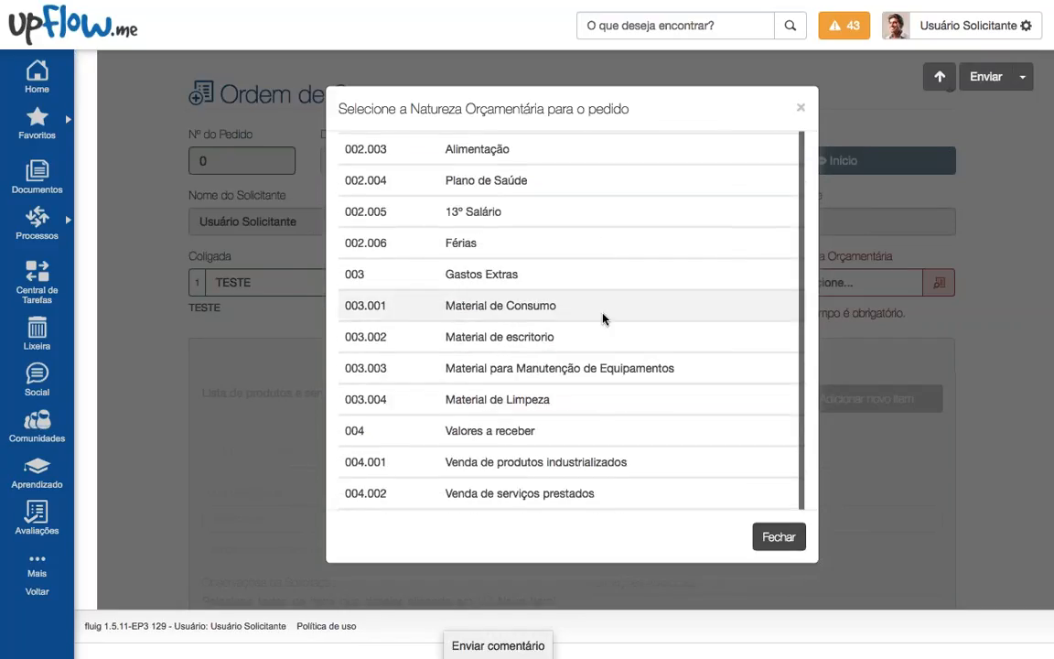
{"action": "left_click", "coordinate": [597, 316]}
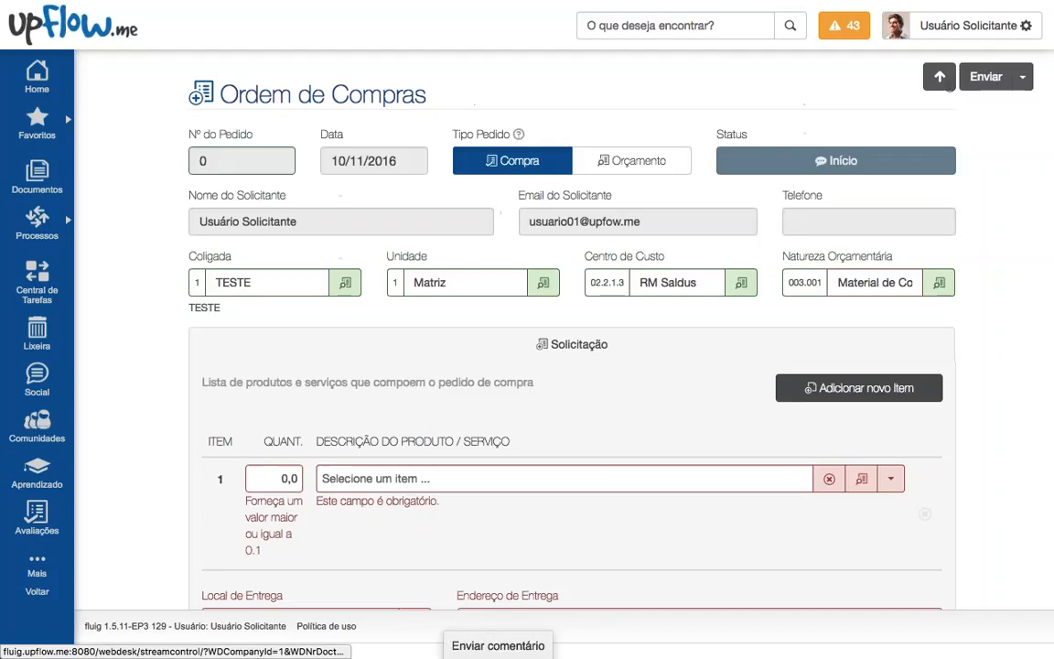
{"action": "scroll", "coordinate": [596, 316], "scroll_direction": "down", "scroll_amount": 2}
Step: Add Fita Verde para Impressora as item 1 with quantity 6
{"action": "left_click_drag", "start_coordinate": [205, 150], "coordinate": [233, 201]}
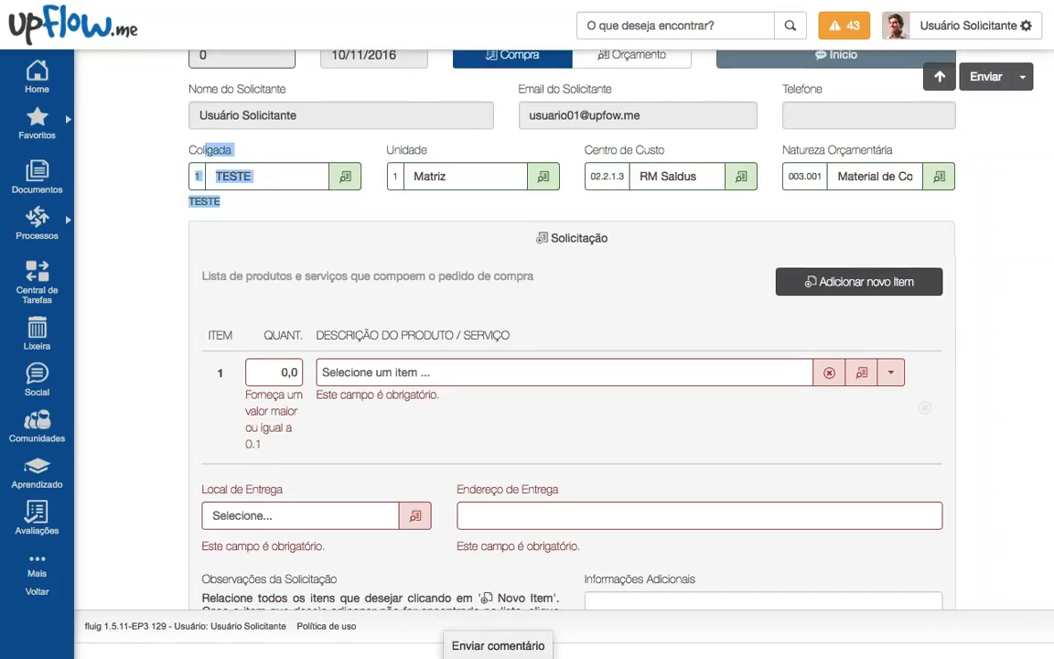
{"action": "left_click", "coordinate": [275, 201]}
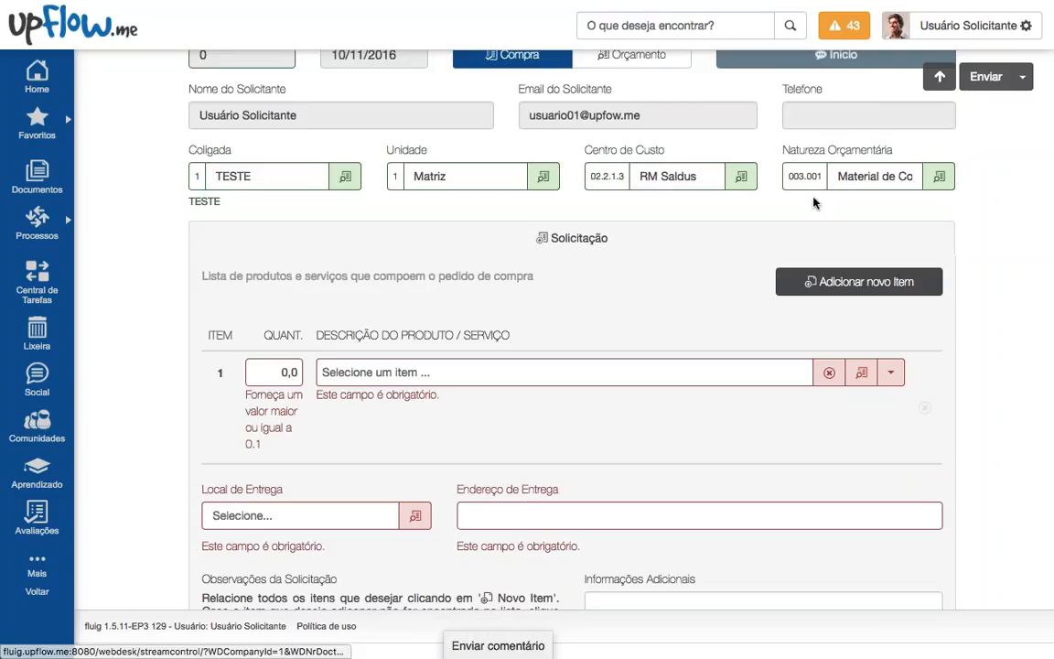
{"action": "scroll", "coordinate": [732, 244], "scroll_direction": "down", "scroll_amount": 2}
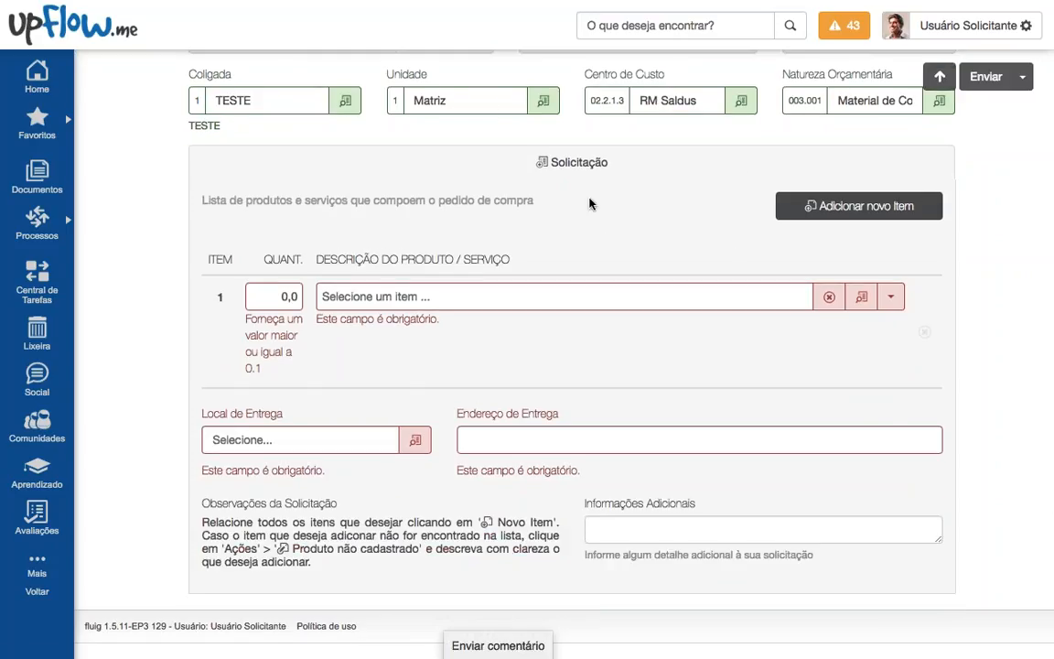
{"action": "scroll", "coordinate": [642, 223], "scroll_direction": "down", "scroll_amount": 1}
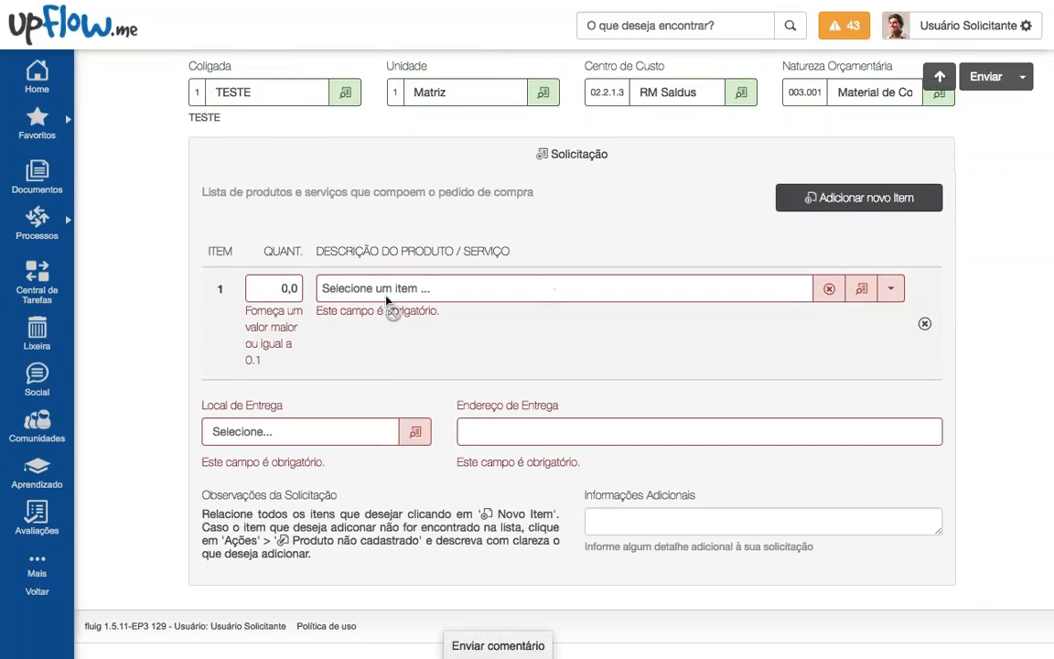
{"action": "left_click", "coordinate": [865, 292]}
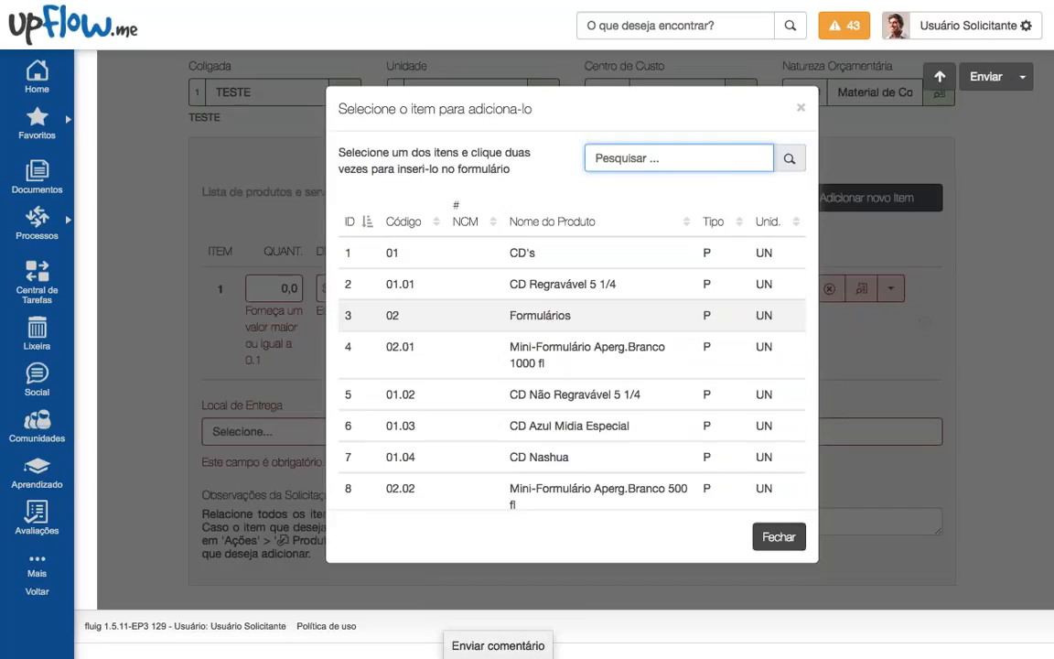
{"action": "scroll", "coordinate": [559, 341], "scroll_direction": "down", "scroll_amount": 10}
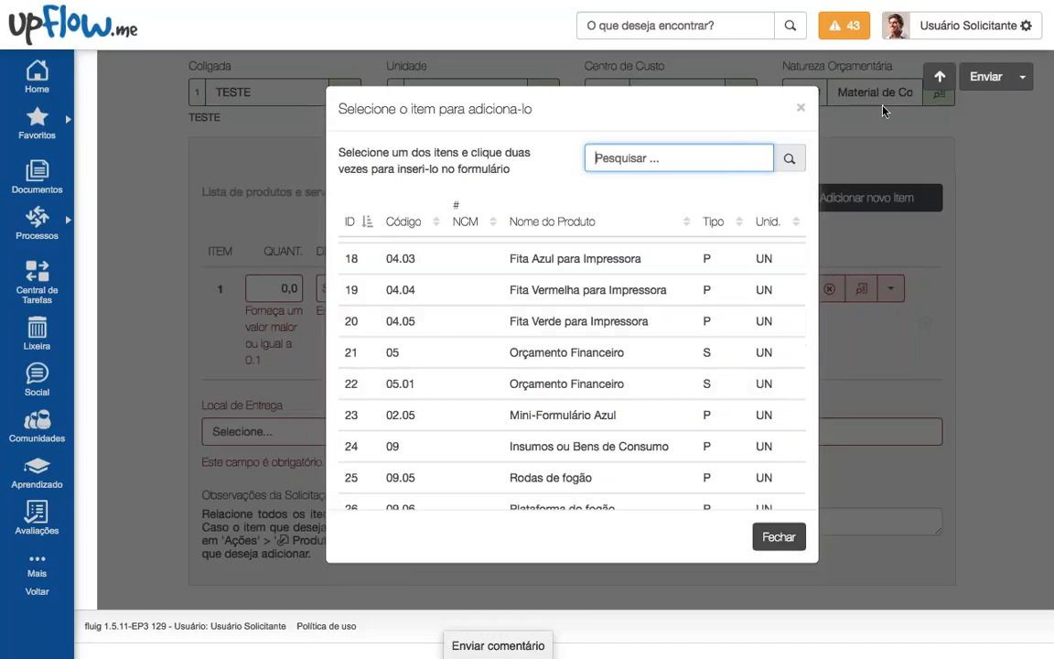
{"action": "left_click", "coordinate": [568, 363]}
{"action": "scroll", "coordinate": [568, 364], "scroll_direction": "down", "scroll_amount": 1}
{"action": "double_click", "coordinate": [564, 313]}
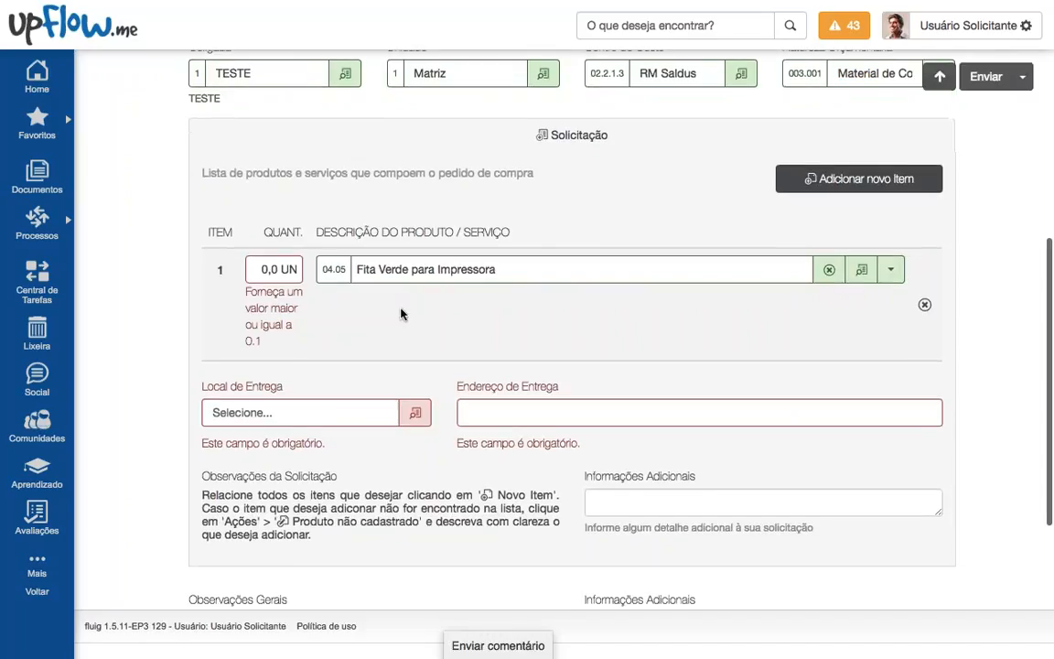
{"action": "type", "text": "6"}
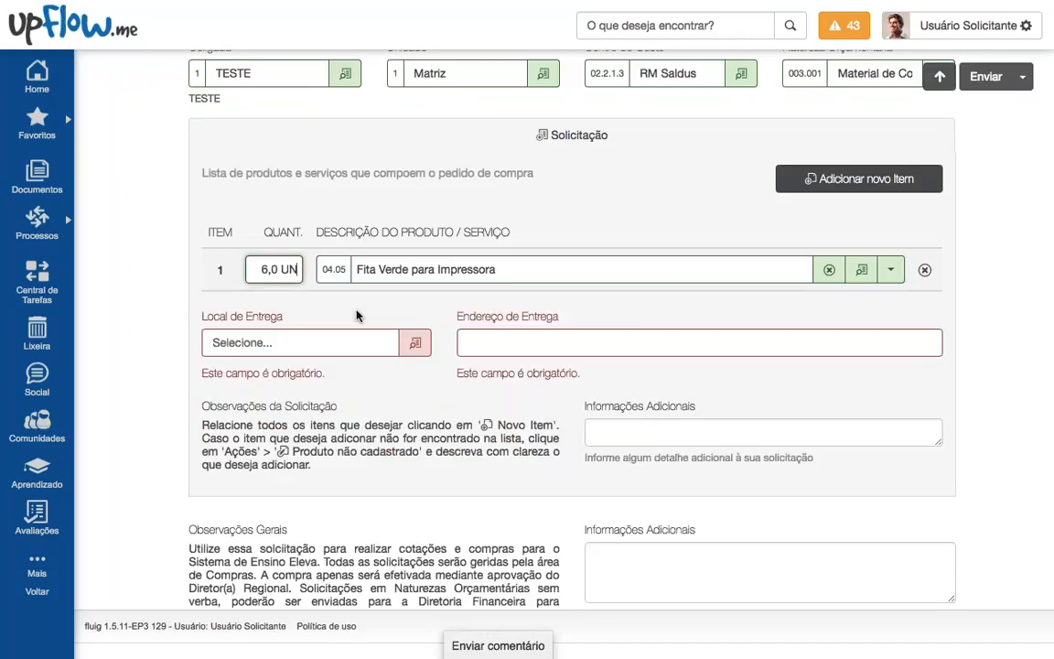
Step: Add a second item: 12,0 Mini-Formulário Azul
{"action": "left_click", "coordinate": [858, 179]}
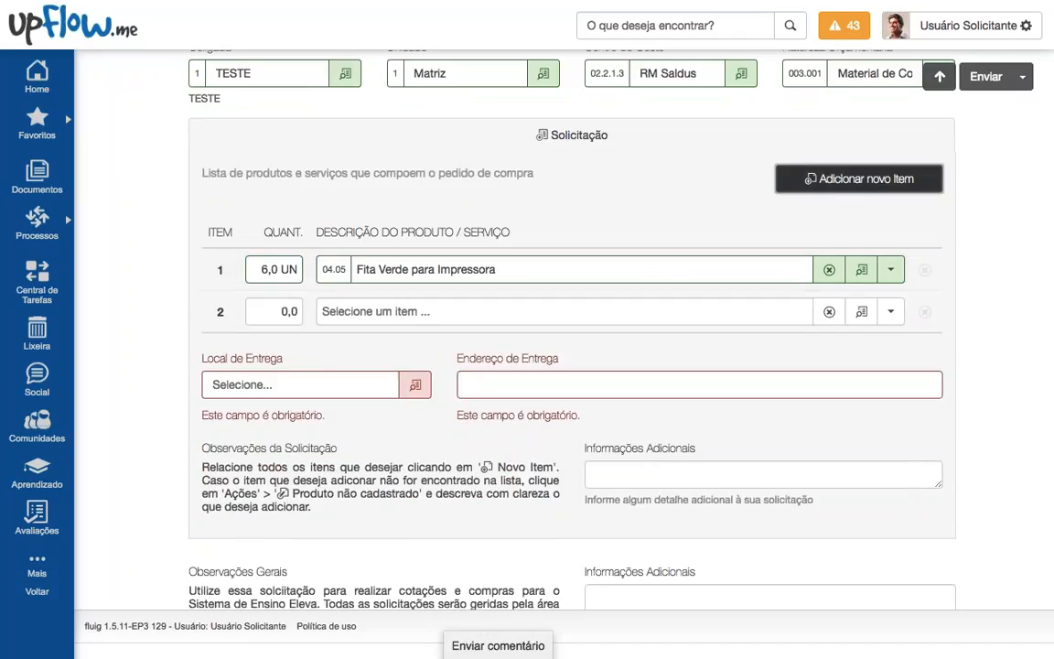
{"action": "left_click", "coordinate": [860, 312]}
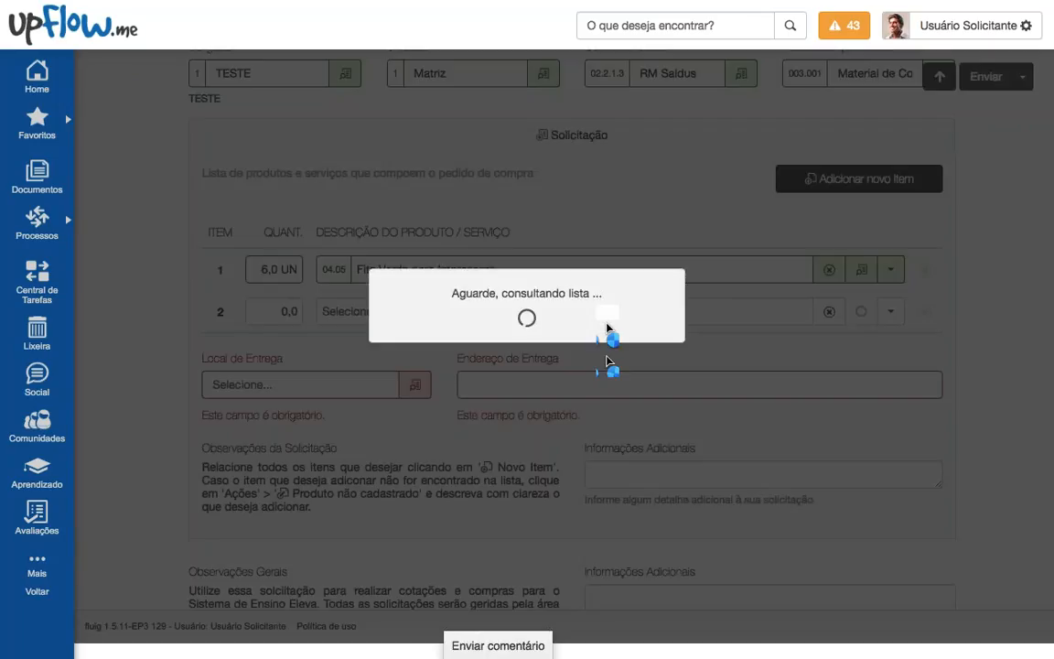
{"action": "scroll", "coordinate": [575, 427], "scroll_direction": "down", "scroll_amount": 6}
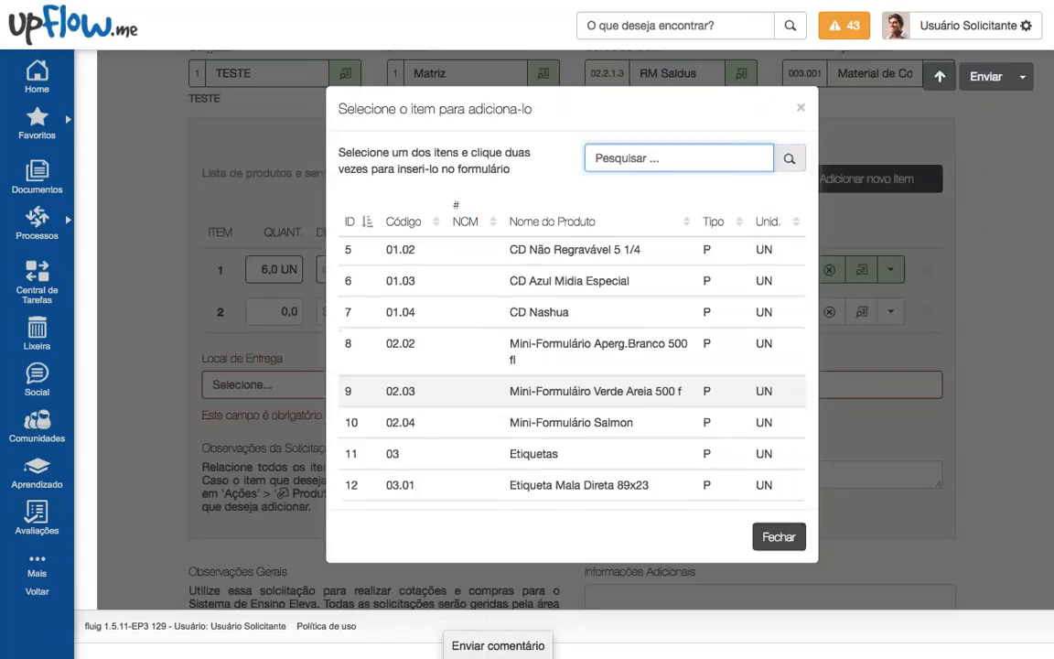
{"action": "scroll", "coordinate": [575, 427], "scroll_direction": "down", "scroll_amount": 1}
{"action": "double_click", "coordinate": [549, 377]}
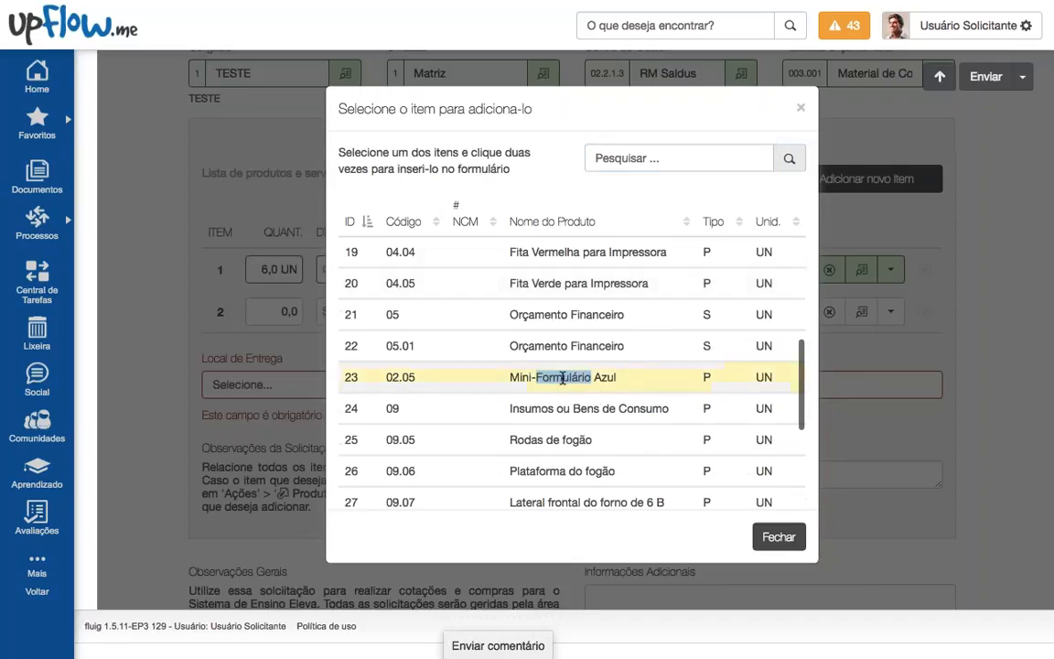
{"action": "type", "text": "12,"}
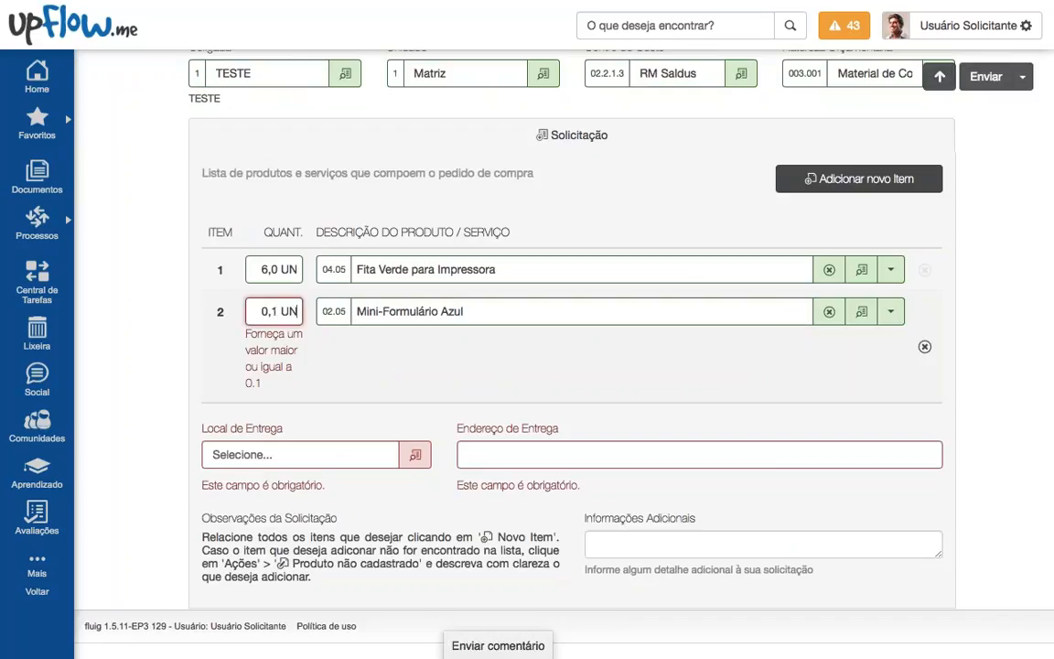
{"action": "type", "text": "0"}
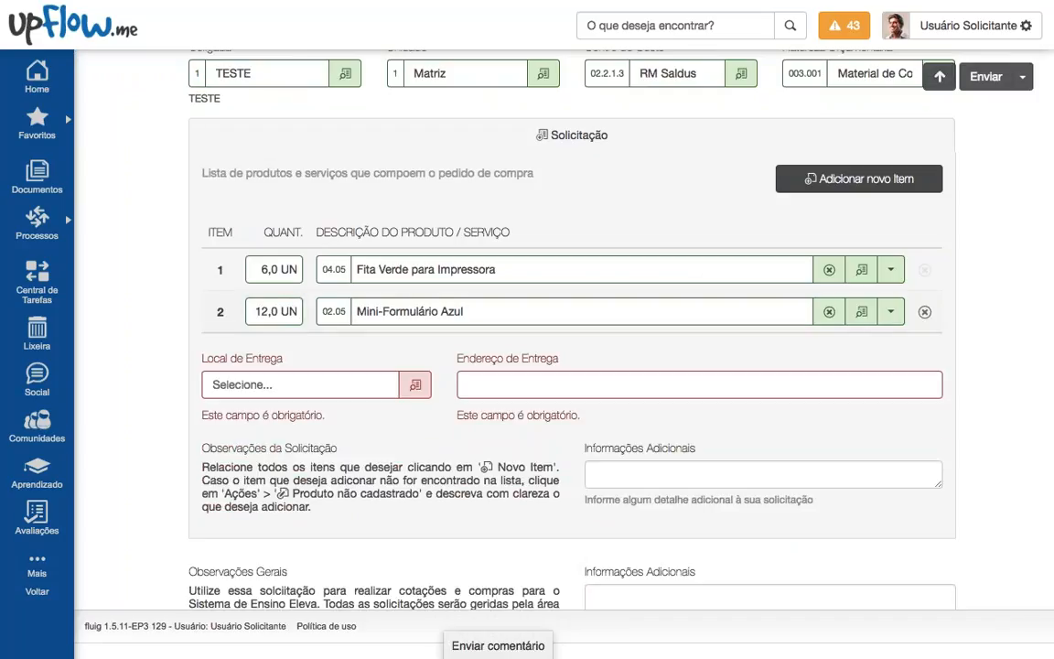
Step: Add a third item row and search the product list for 'copo', closing it without a match
{"action": "left_click", "coordinate": [858, 178]}
{"action": "scroll", "coordinate": [662, 282], "scroll_direction": "down", "scroll_amount": 2}
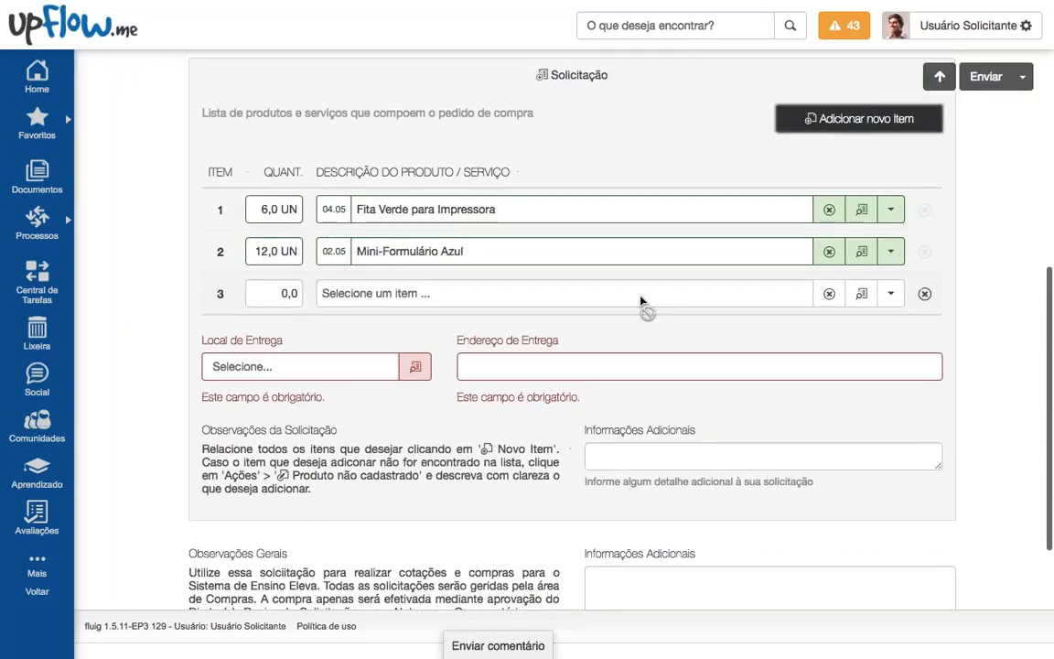
{"action": "scroll", "coordinate": [576, 301], "scroll_direction": "up", "scroll_amount": 1}
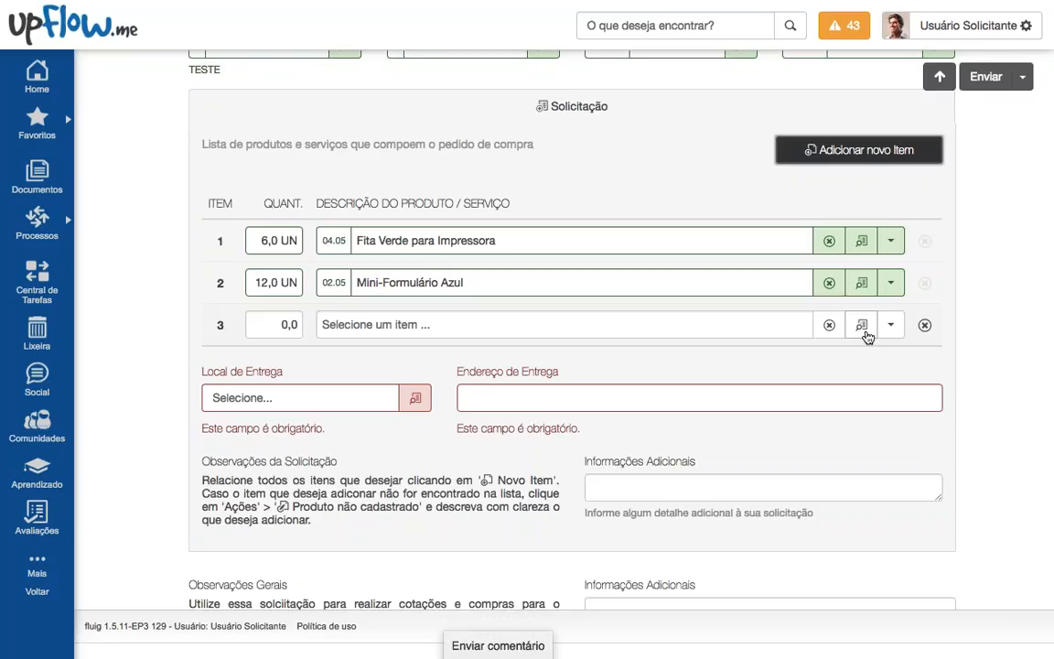
{"action": "left_click", "coordinate": [864, 331]}
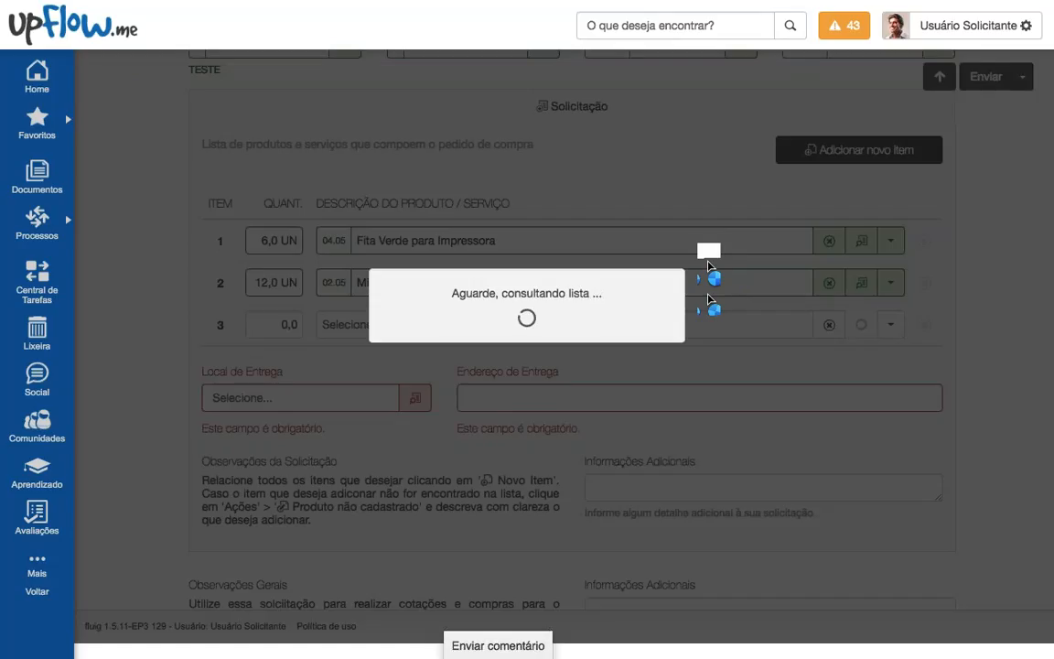
{"action": "type", "text": "copo"}
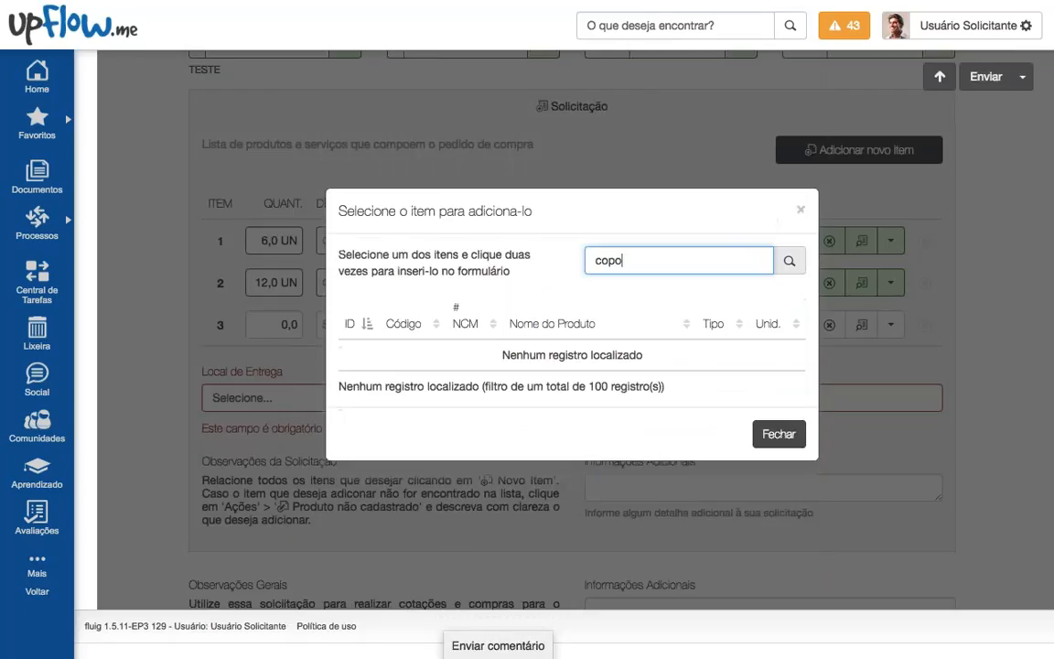
{"action": "key", "text": "ctrl+a"}
{"action": "key", "text": "BackSpace"}
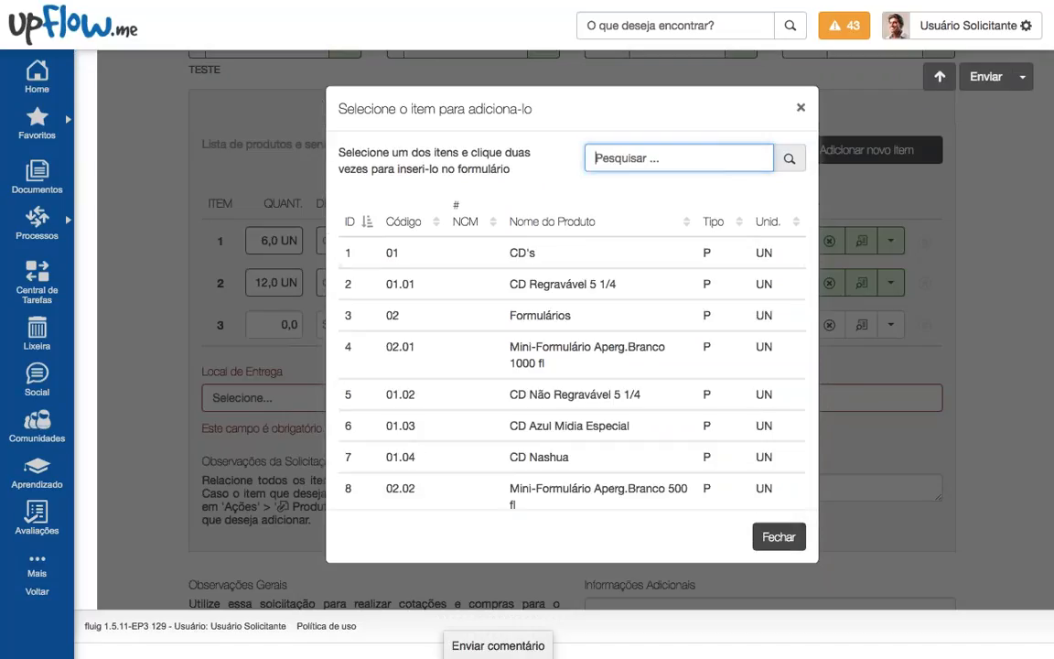
{"action": "left_click", "coordinate": [800, 107]}
{"action": "left_click", "coordinate": [890, 324]}
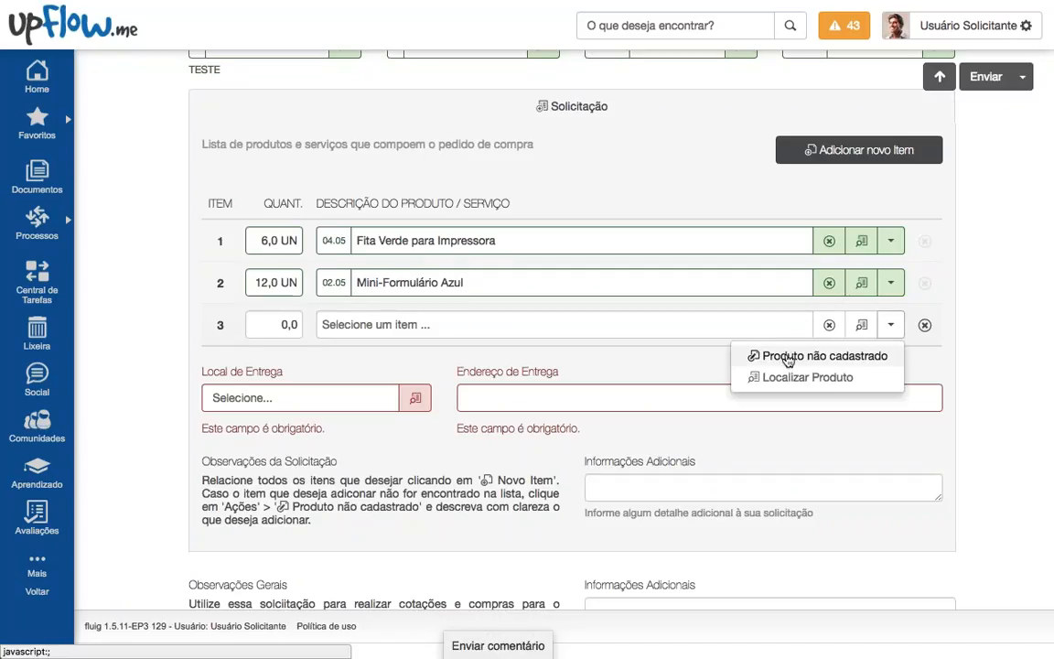
Step: Make item 3 an unregistered product described 'Item não cadastrado' with quantity 30,0
{"action": "left_click", "coordinate": [788, 357]}
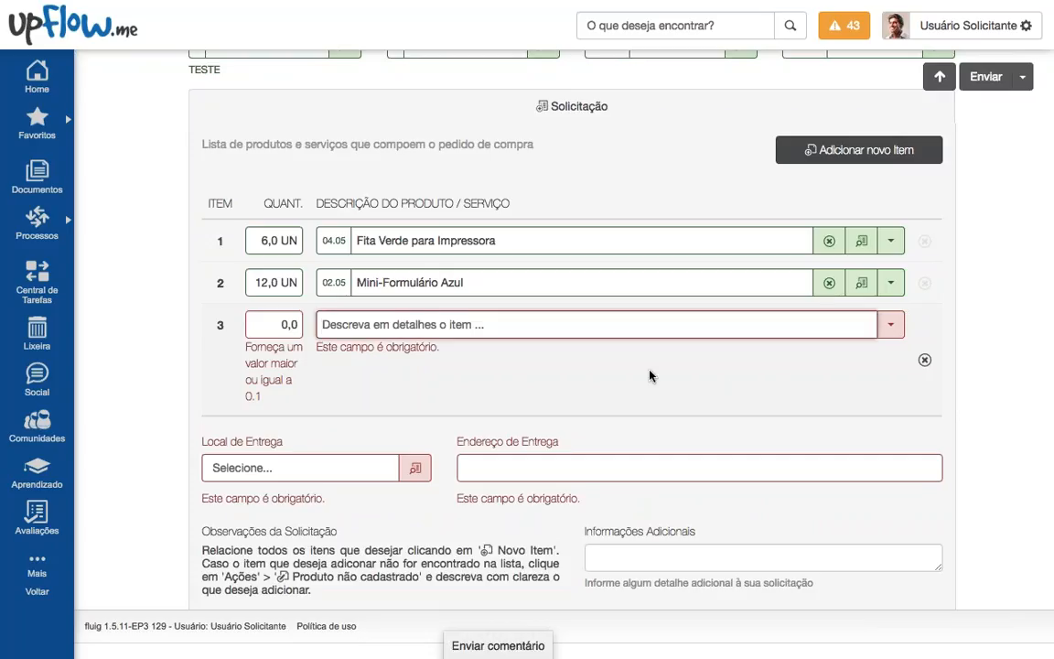
{"action": "type", "text": "I"}
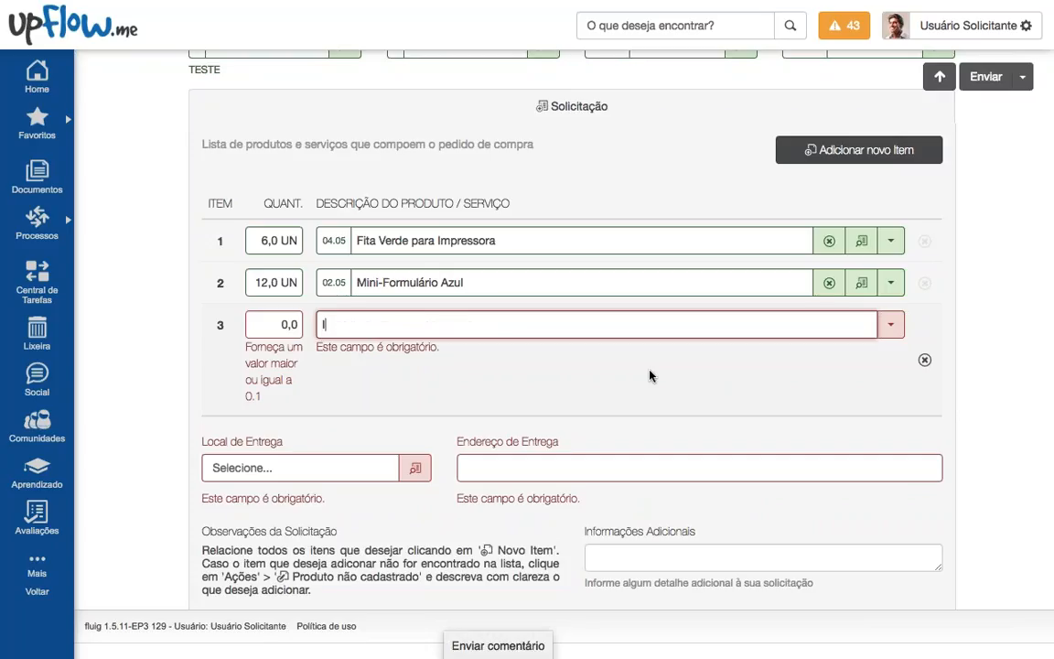
{"action": "type", "text": "tem não"}
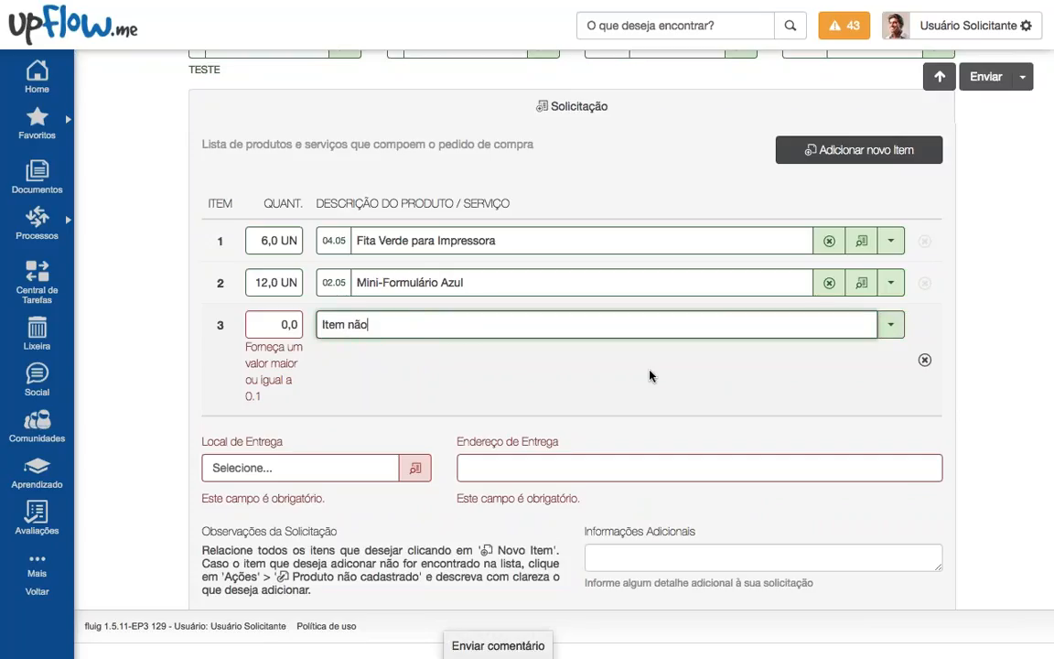
{"action": "type", "text": " cadastrado"}
{"action": "key", "text": "shift+Tab"}
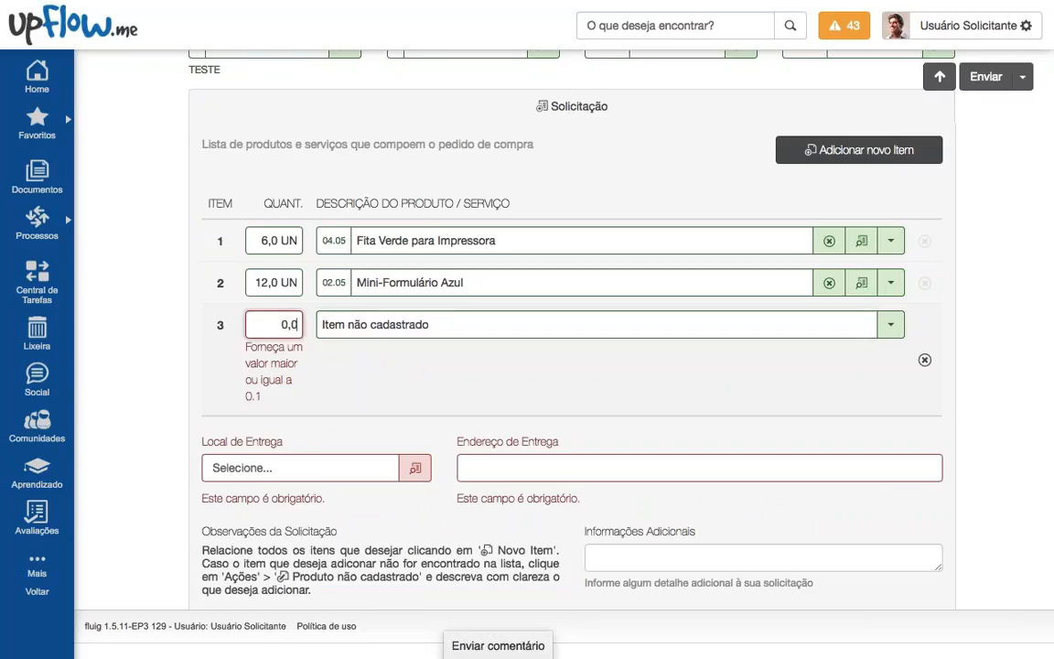
{"action": "type", "text": "300"}
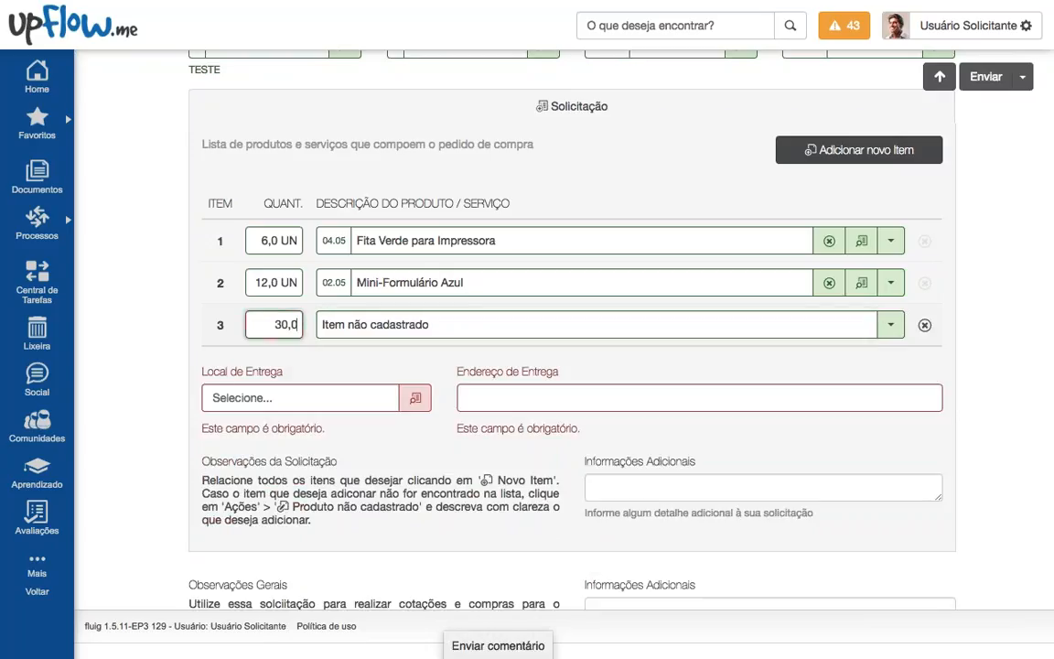
{"action": "left_click", "coordinate": [443, 368]}
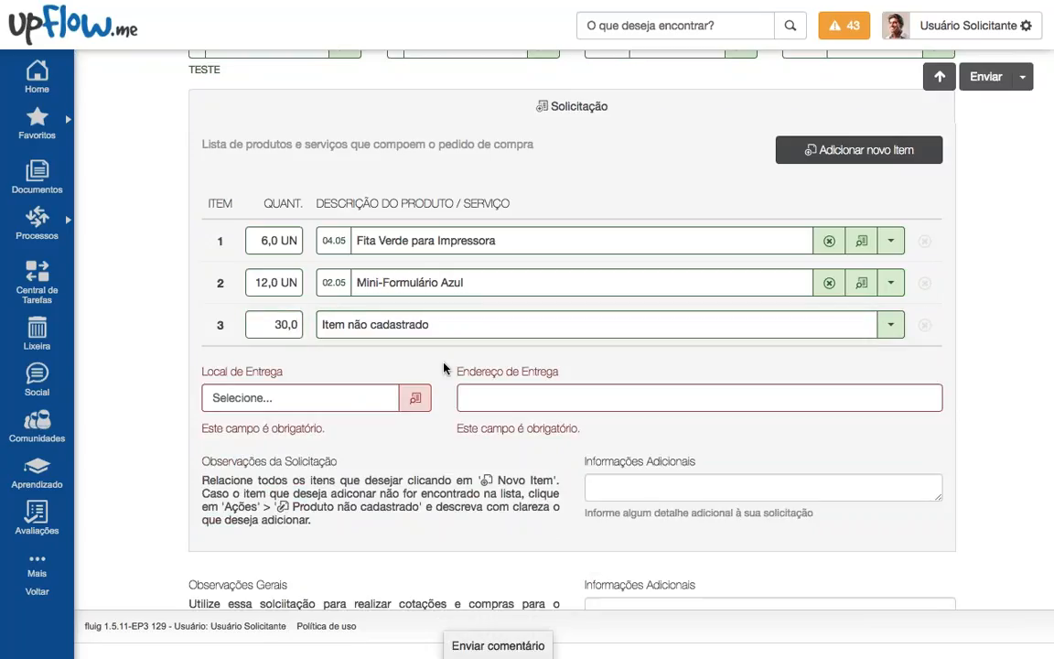
{"action": "scroll", "coordinate": [442, 365], "scroll_direction": "down", "scroll_amount": 1}
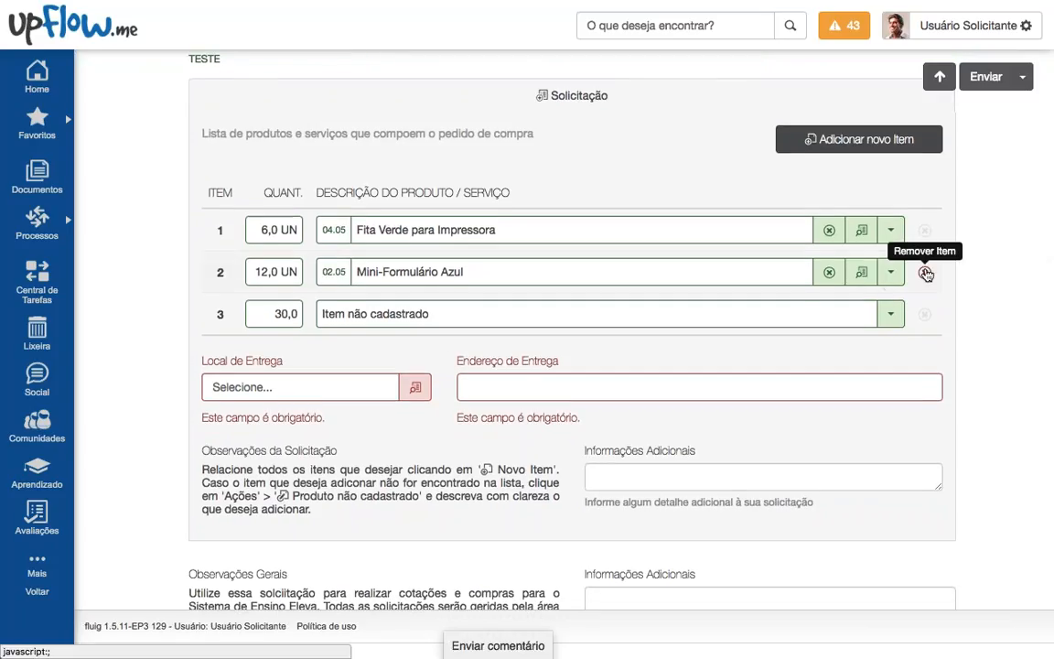
{"action": "scroll", "coordinate": [448, 406], "scroll_direction": "up", "scroll_amount": 4}
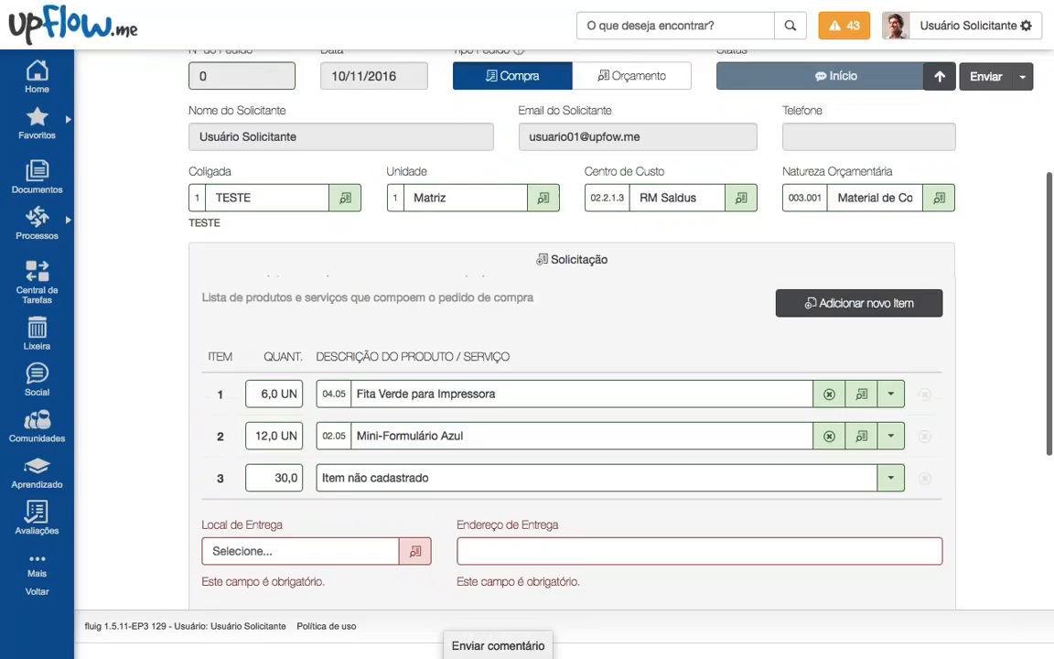
{"action": "scroll", "coordinate": [712, 374], "scroll_direction": "down", "scroll_amount": 1}
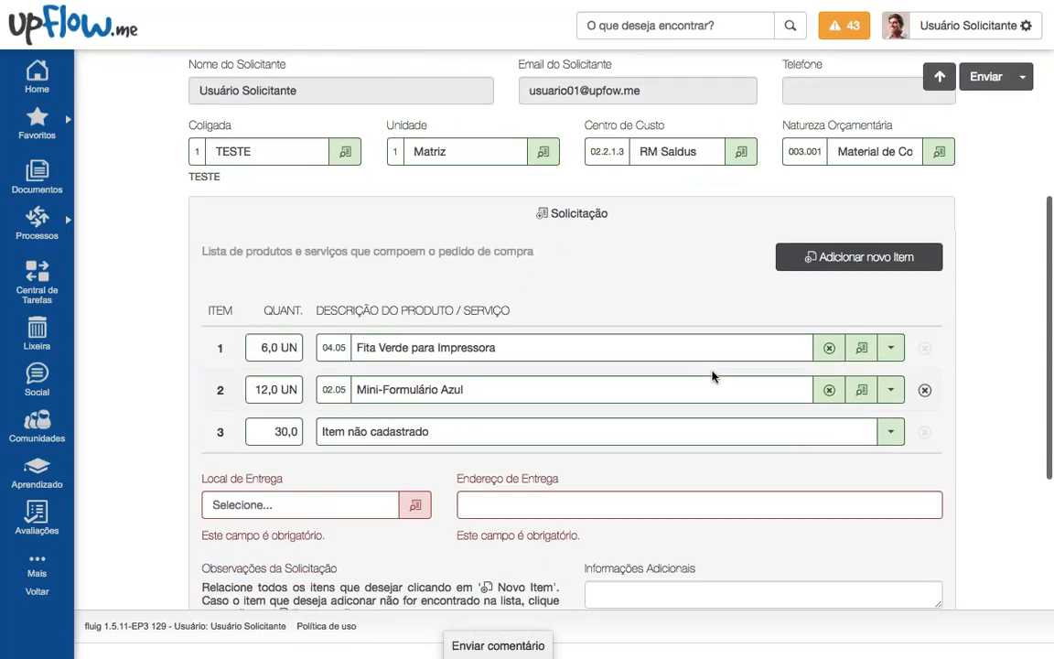
{"action": "scroll", "coordinate": [712, 375], "scroll_direction": "down", "scroll_amount": 1}
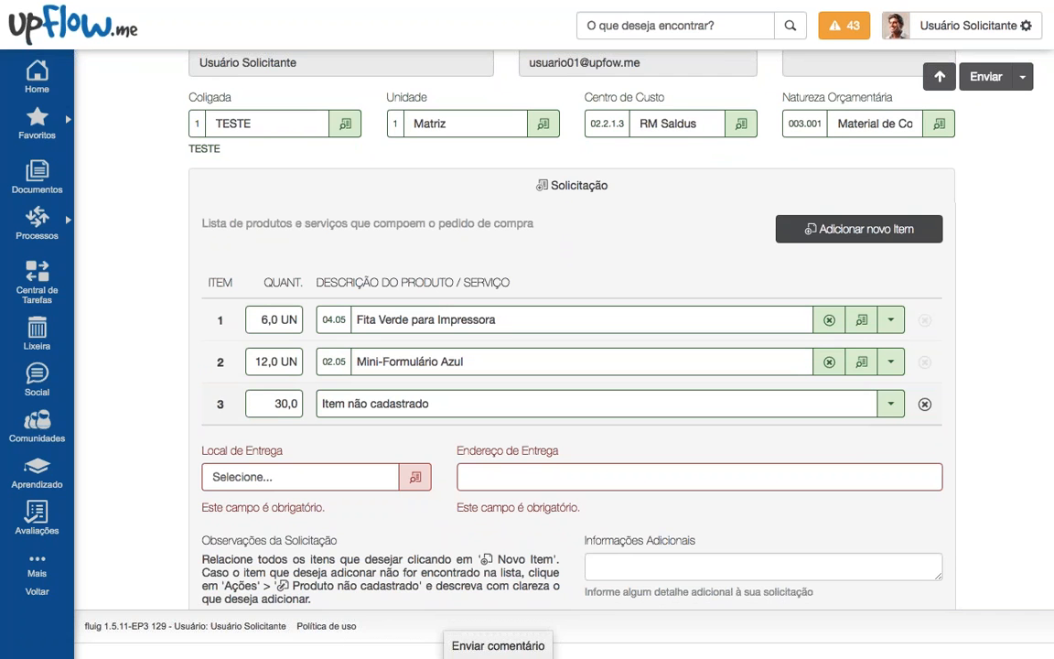
{"action": "scroll", "coordinate": [712, 375], "scroll_direction": "down", "scroll_amount": 2}
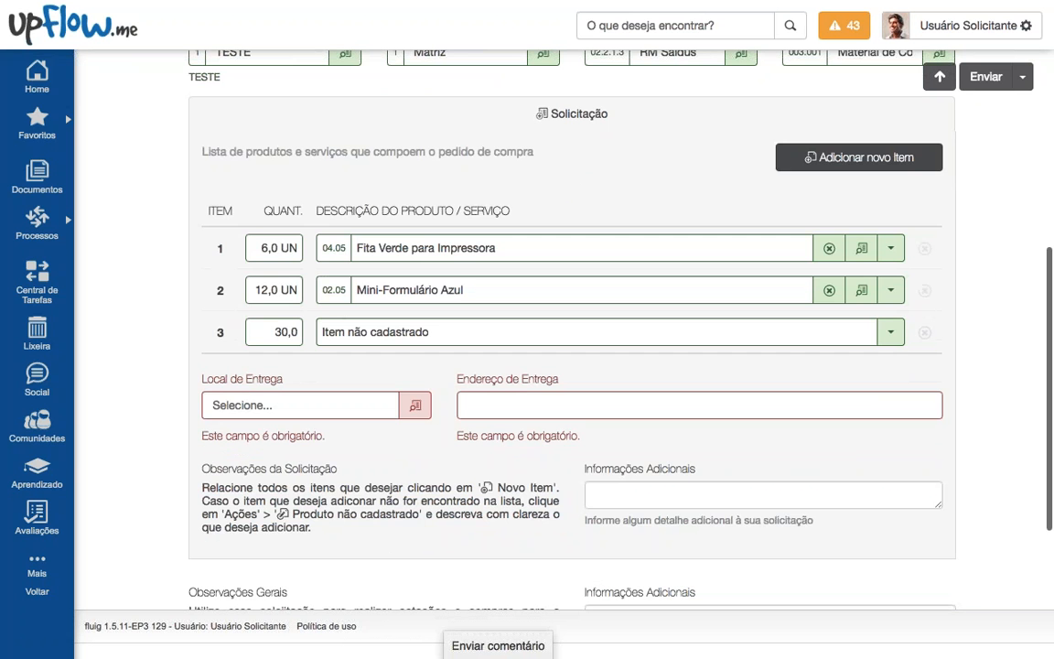
Step: Pick FILIAL BELO HORIZONTE as the delivery location and review the completed order
{"action": "left_click", "coordinate": [415, 404]}
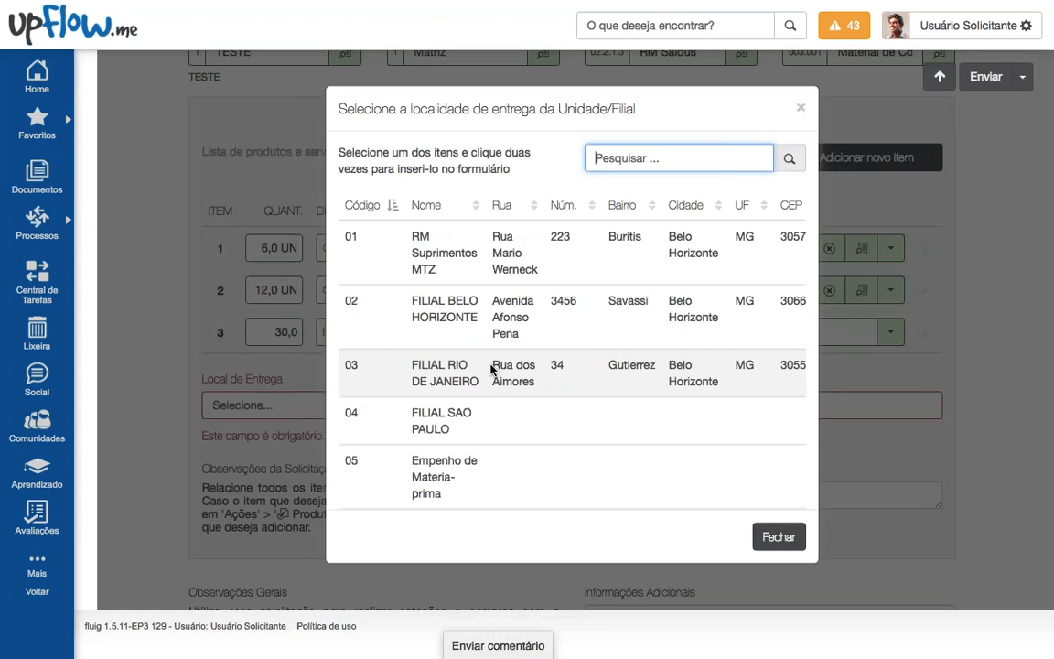
{"action": "double_click", "coordinate": [444, 316]}
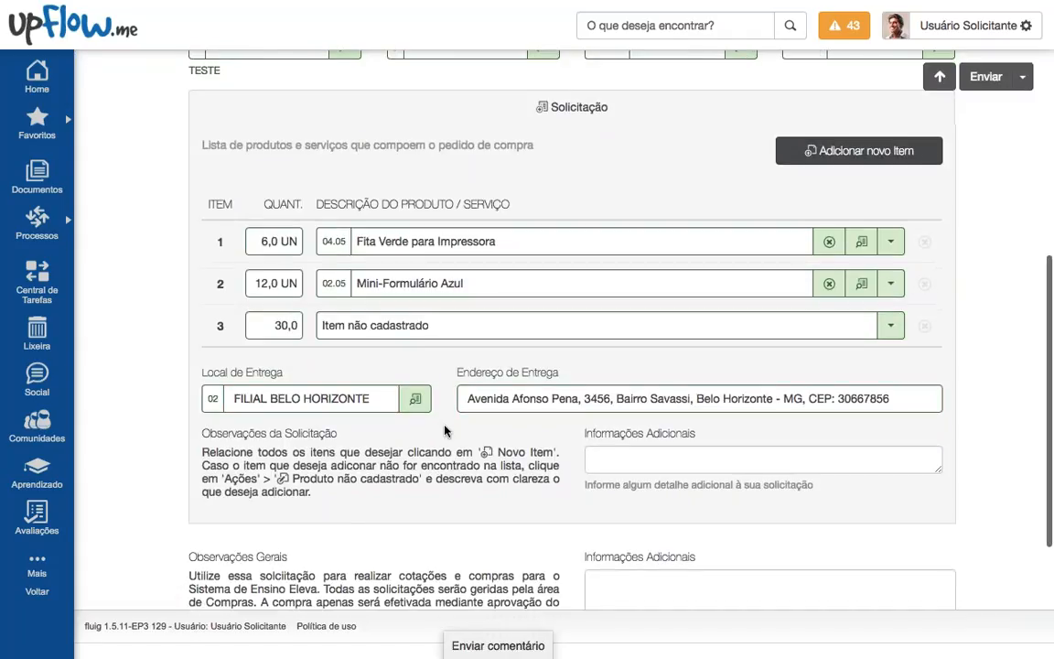
{"action": "scroll", "coordinate": [445, 430], "scroll_direction": "down", "scroll_amount": 3}
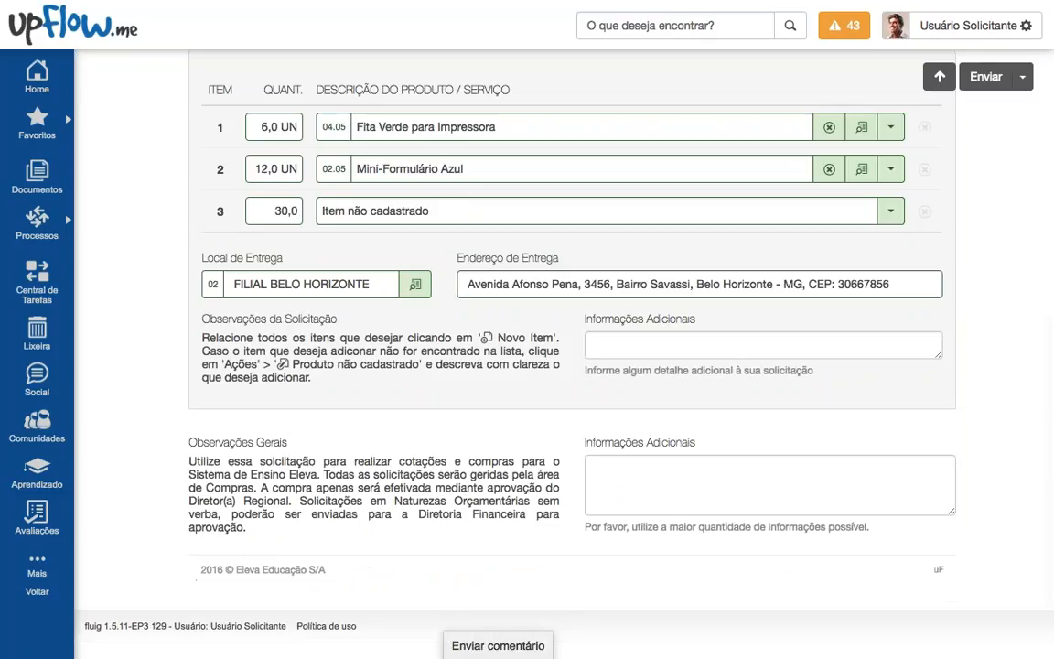
{"action": "scroll", "coordinate": [572, 329], "scroll_direction": "up", "scroll_amount": 7}
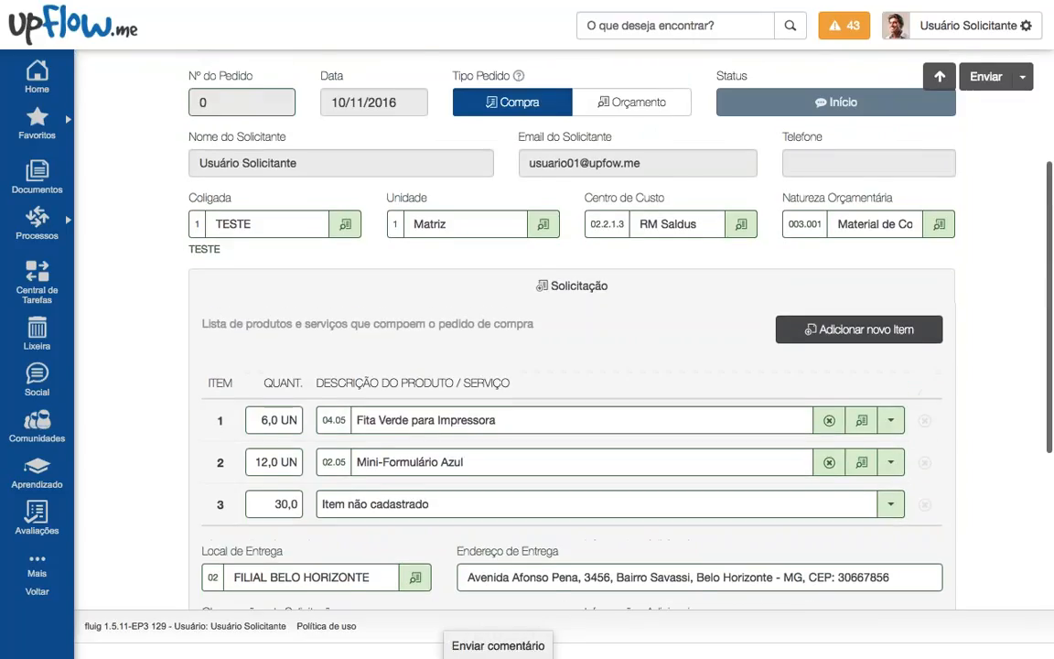
{"action": "scroll", "coordinate": [652, 371], "scroll_direction": "up", "scroll_amount": 3}
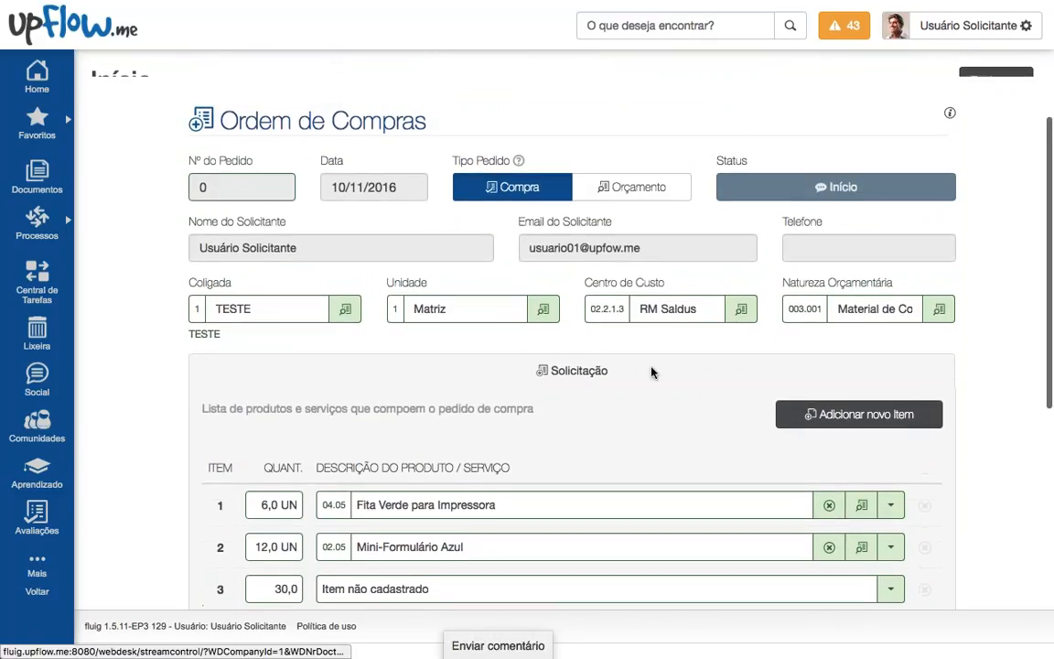
{"action": "scroll", "coordinate": [653, 370], "scroll_direction": "down", "scroll_amount": 1}
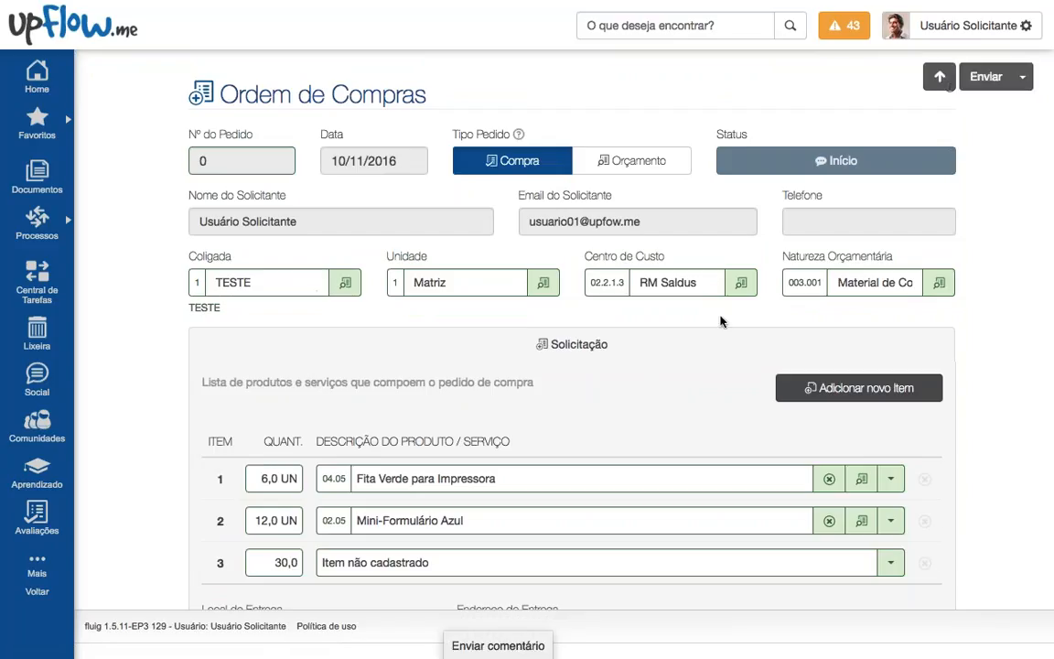
{"action": "scroll", "coordinate": [833, 494], "scroll_direction": "down", "scroll_amount": 2}
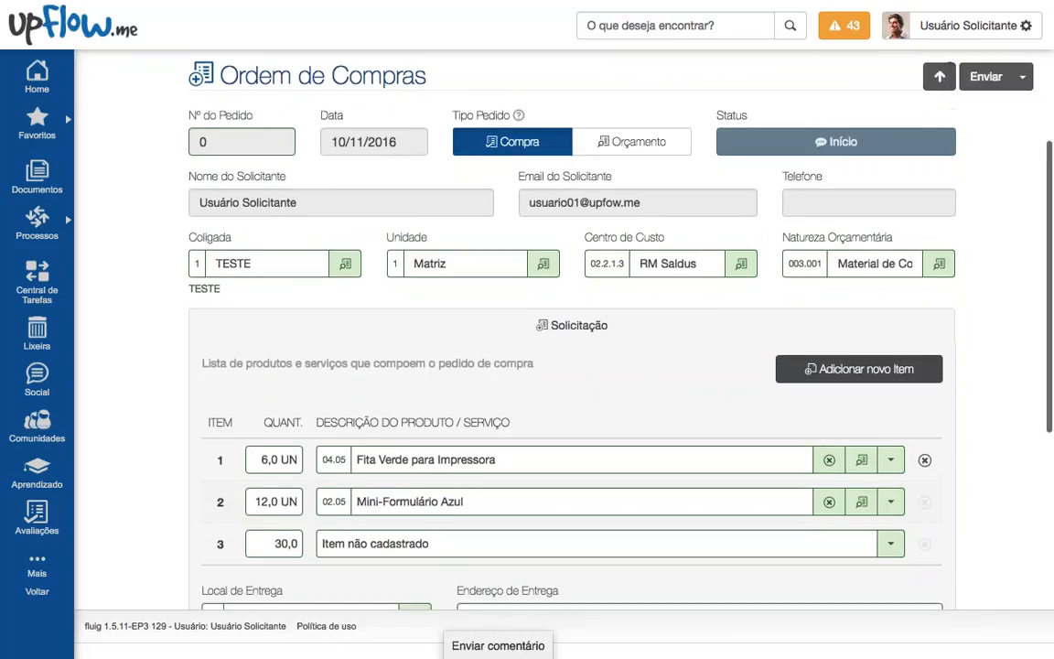
{"action": "scroll", "coordinate": [833, 494], "scroll_direction": "up", "scroll_amount": 1}
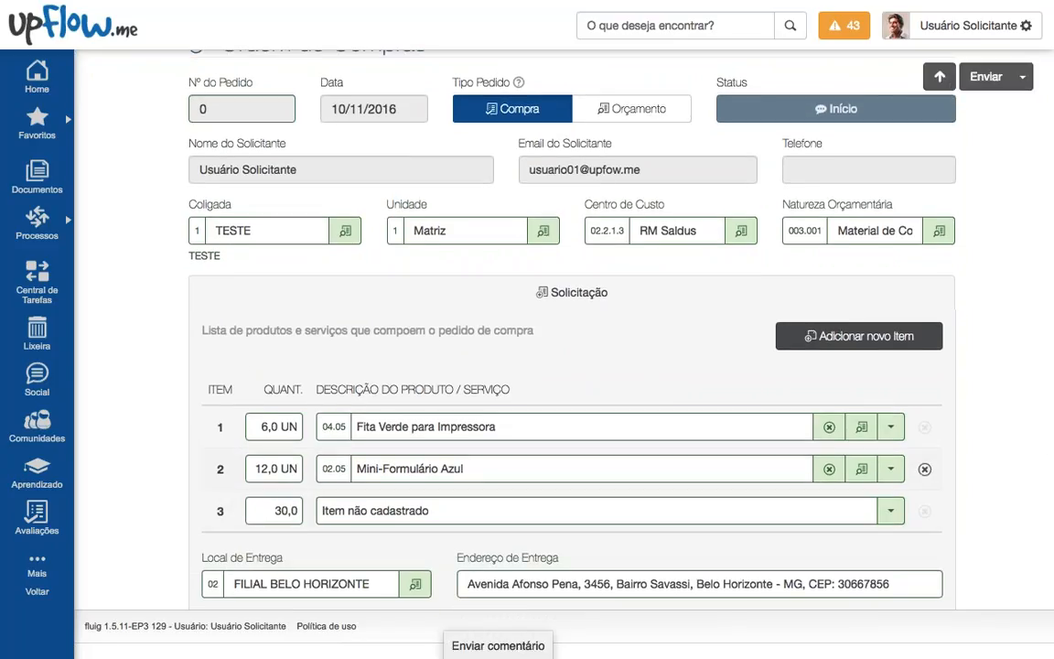
{"action": "scroll", "coordinate": [829, 380], "scroll_direction": "up", "scroll_amount": 1}
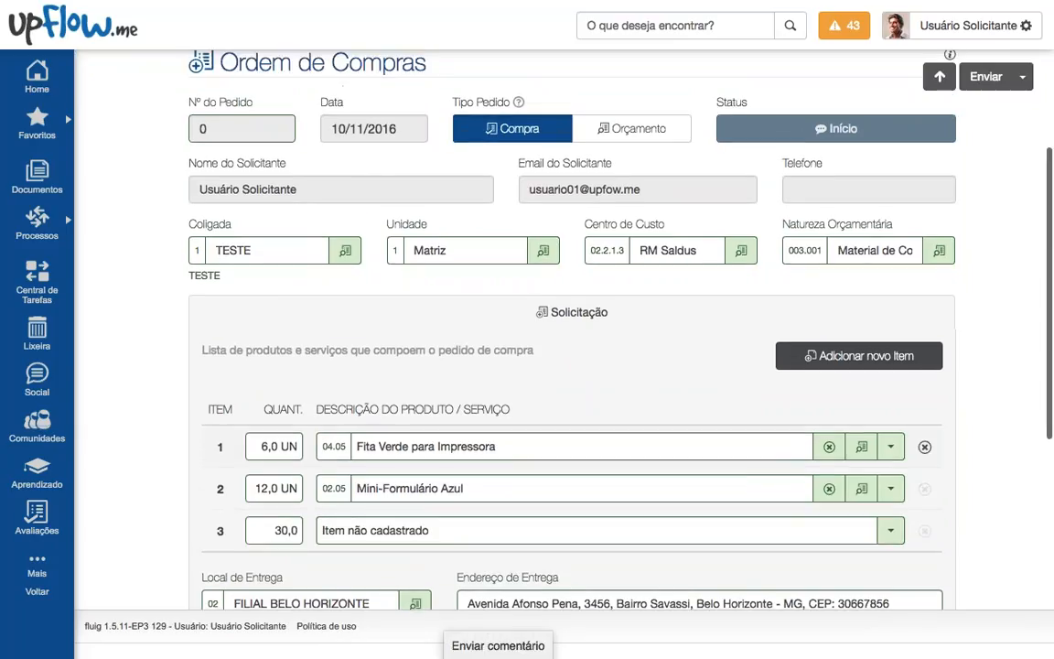
Step: Submit the purchase request, confirm sending it, and dismiss the success message for request 91
{"action": "left_click", "coordinate": [986, 80]}
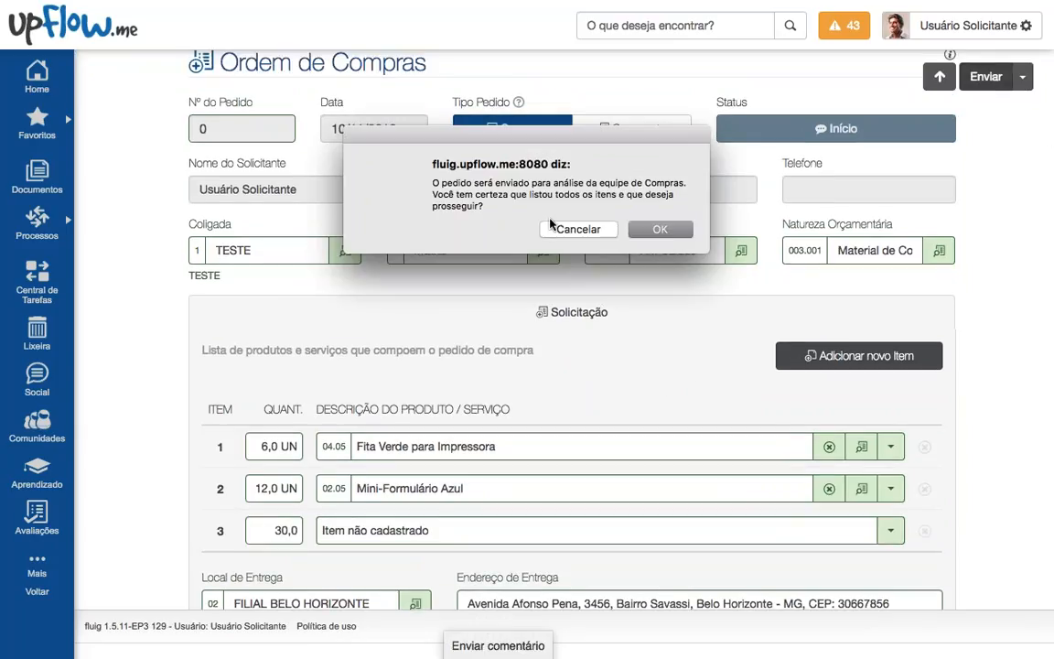
{"action": "left_click_drag", "start_coordinate": [503, 210], "coordinate": [433, 180]}
{"action": "left_click", "coordinate": [522, 188]}
{"action": "left_click", "coordinate": [660, 229]}
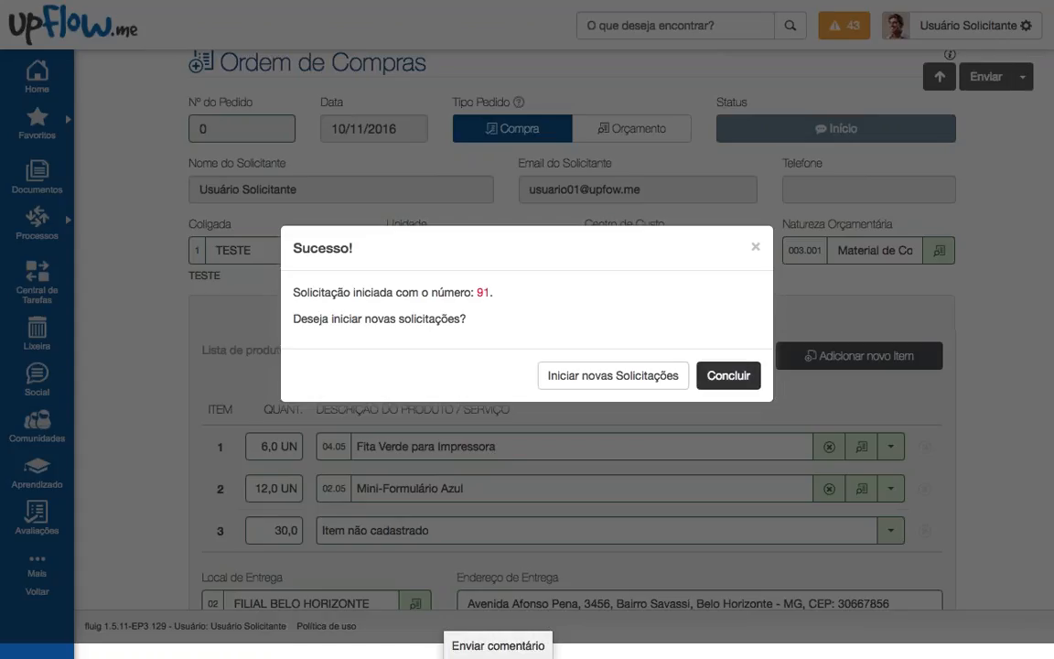
{"action": "left_click", "coordinate": [729, 376]}
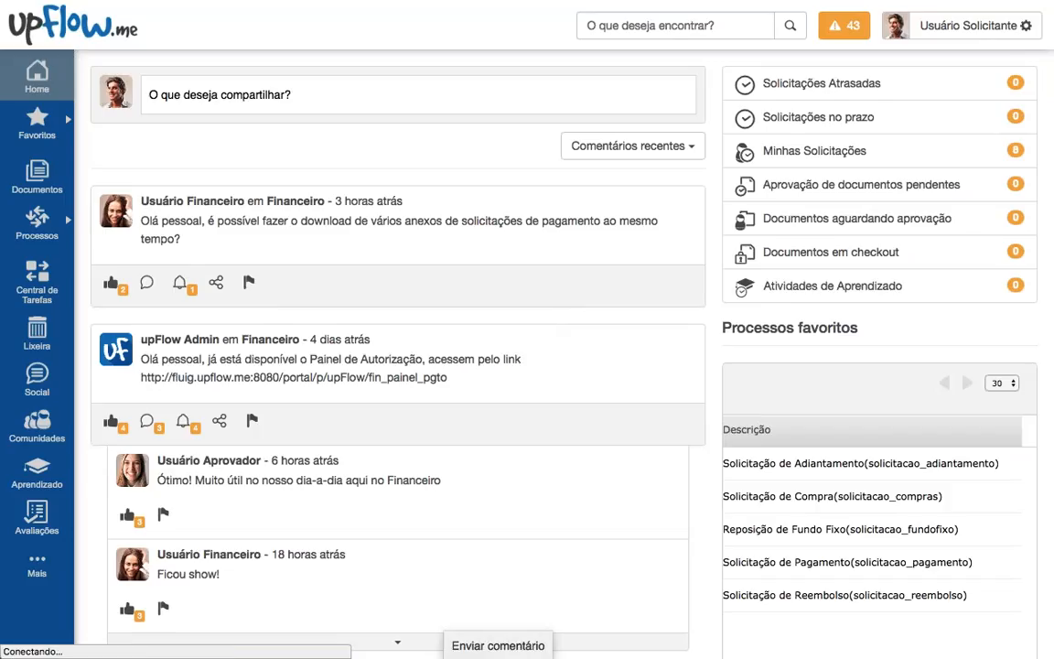
Step: Sign out and log back in as the purchasing user, then check recent notifications for request 91
{"action": "left_click", "coordinate": [969, 25]}
{"action": "left_click", "coordinate": [938, 195]}
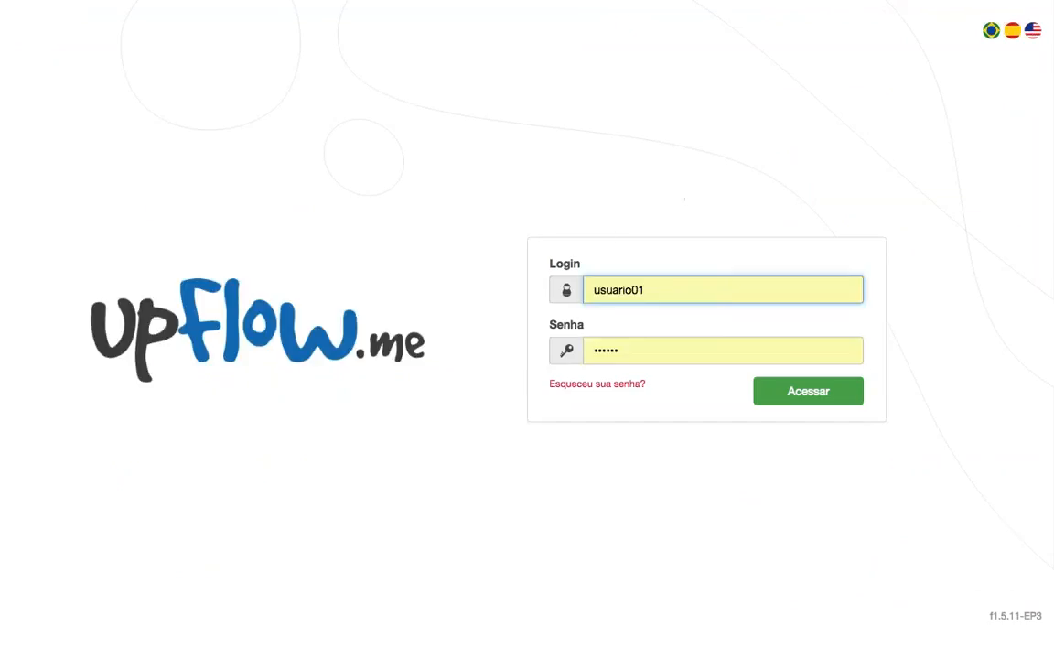
{"action": "key", "text": "BackSpace"}
{"action": "type", "text": "2"}
{"action": "key", "text": "Return"}
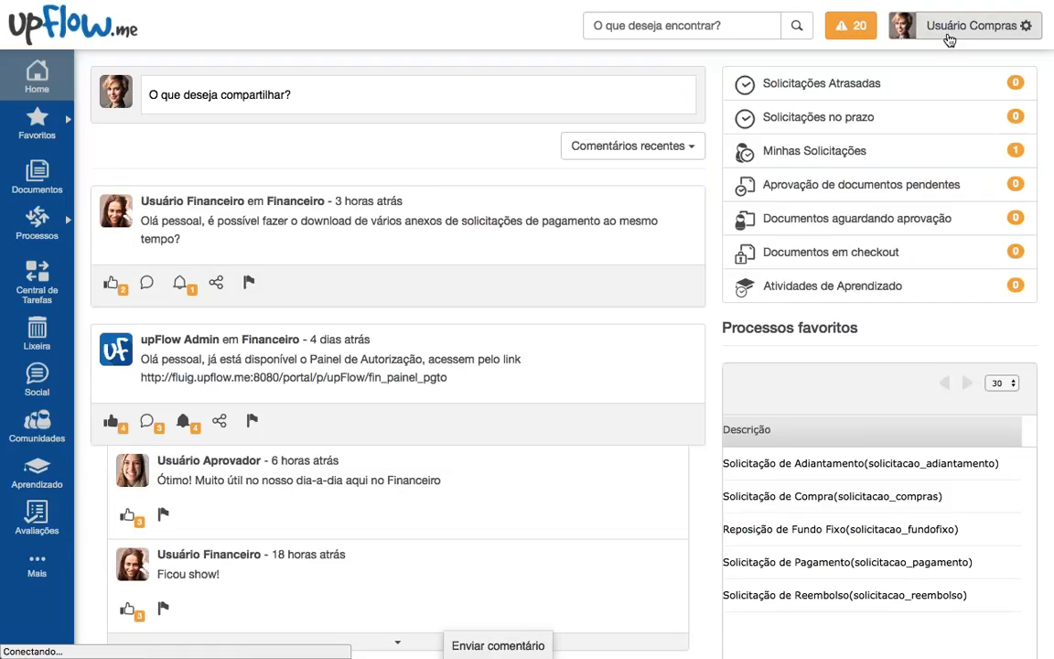
{"action": "left_click", "coordinate": [850, 25]}
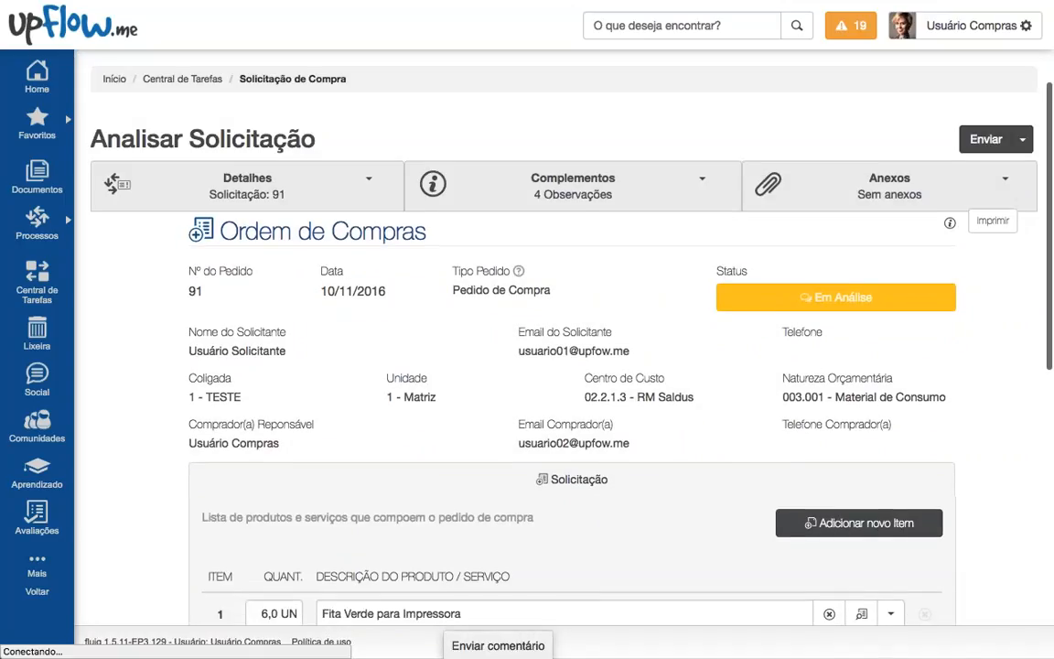
{"action": "scroll", "coordinate": [541, 270], "scroll_direction": "down", "scroll_amount": 2}
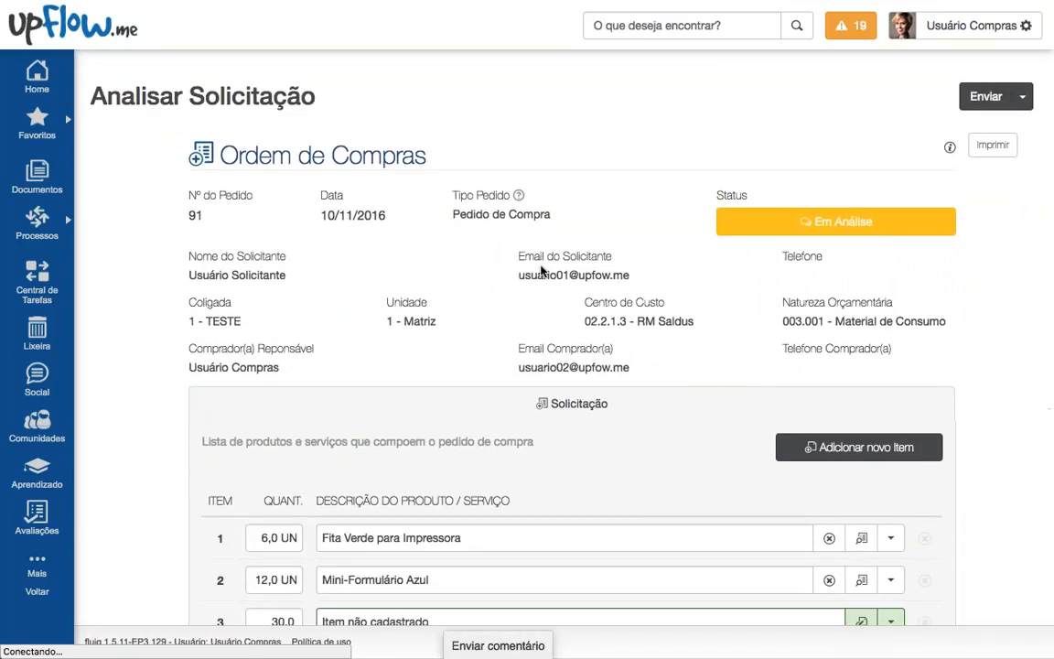
{"action": "mouse_move", "coordinate": [744, 227]}
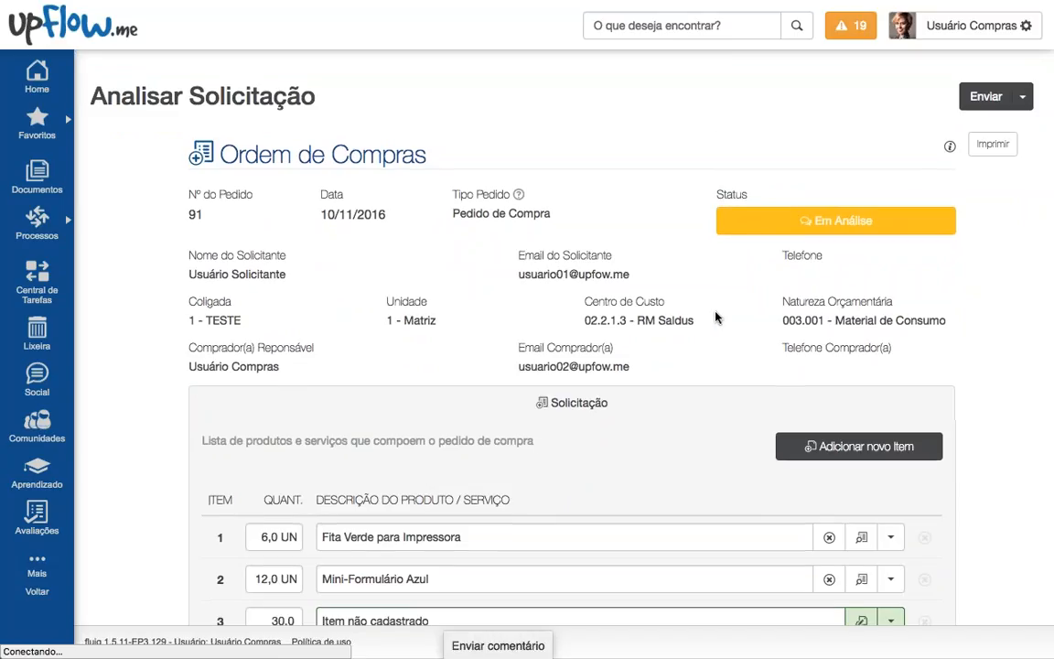
{"action": "scroll", "coordinate": [716, 317], "scroll_direction": "down", "scroll_amount": 4}
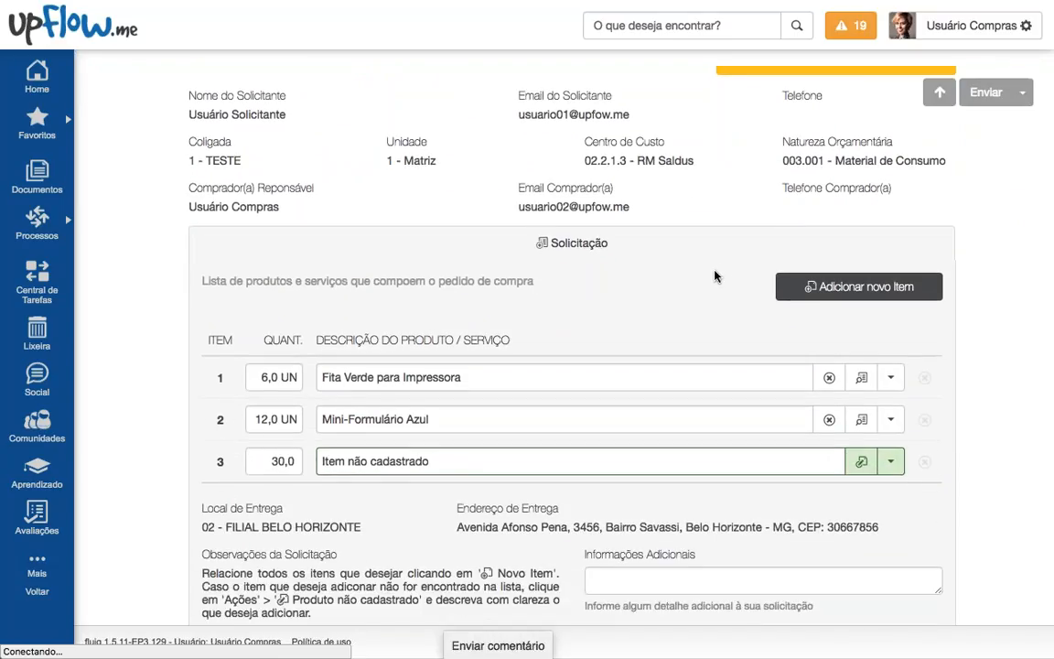
{"action": "scroll", "coordinate": [716, 276], "scroll_direction": "down", "scroll_amount": 1}
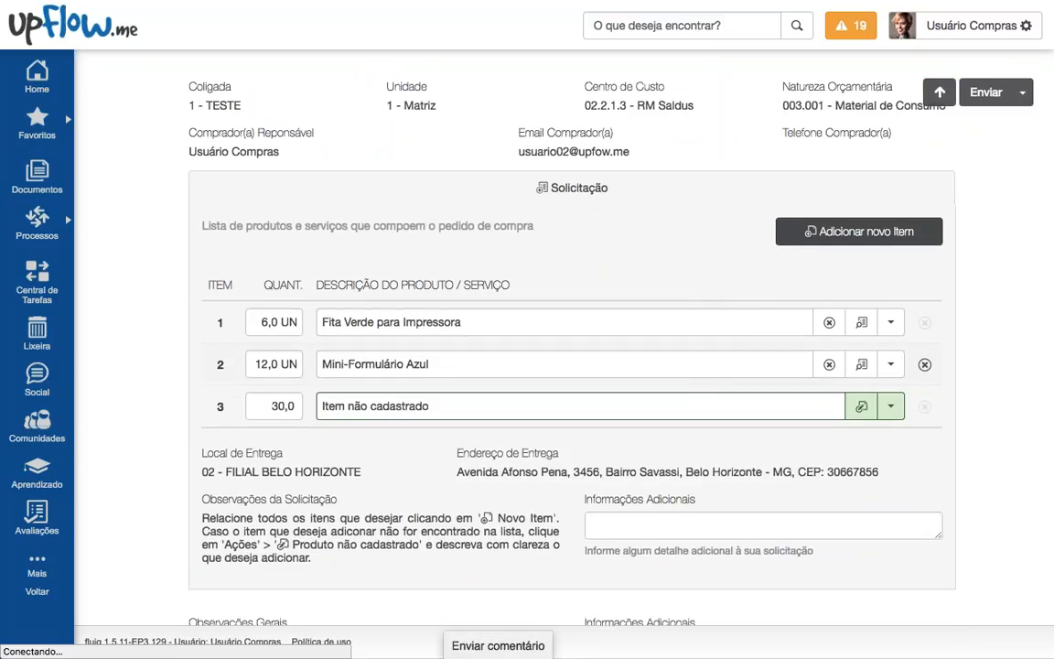
{"action": "scroll", "coordinate": [558, 338], "scroll_direction": "down", "scroll_amount": 2}
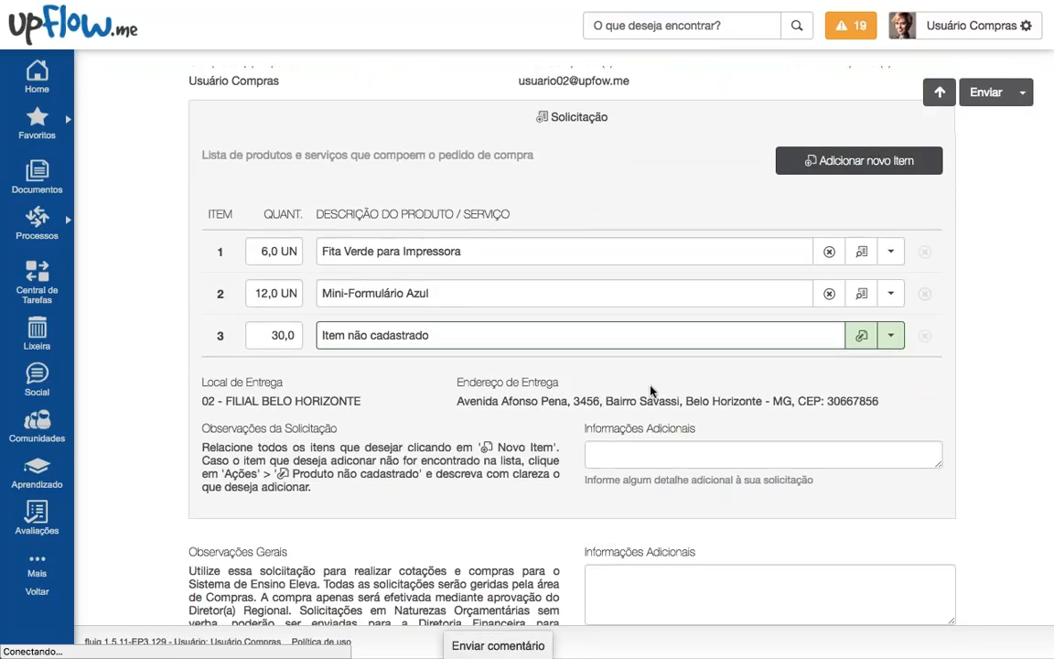
{"action": "scroll", "coordinate": [651, 391], "scroll_direction": "down", "scroll_amount": 1}
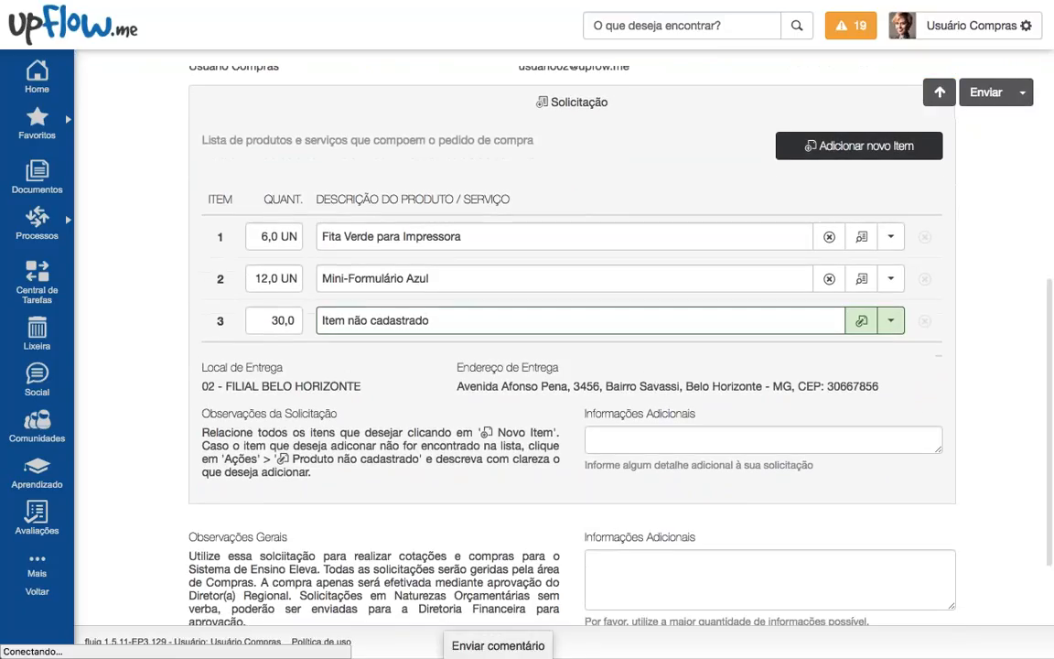
{"action": "left_click", "coordinate": [788, 154]}
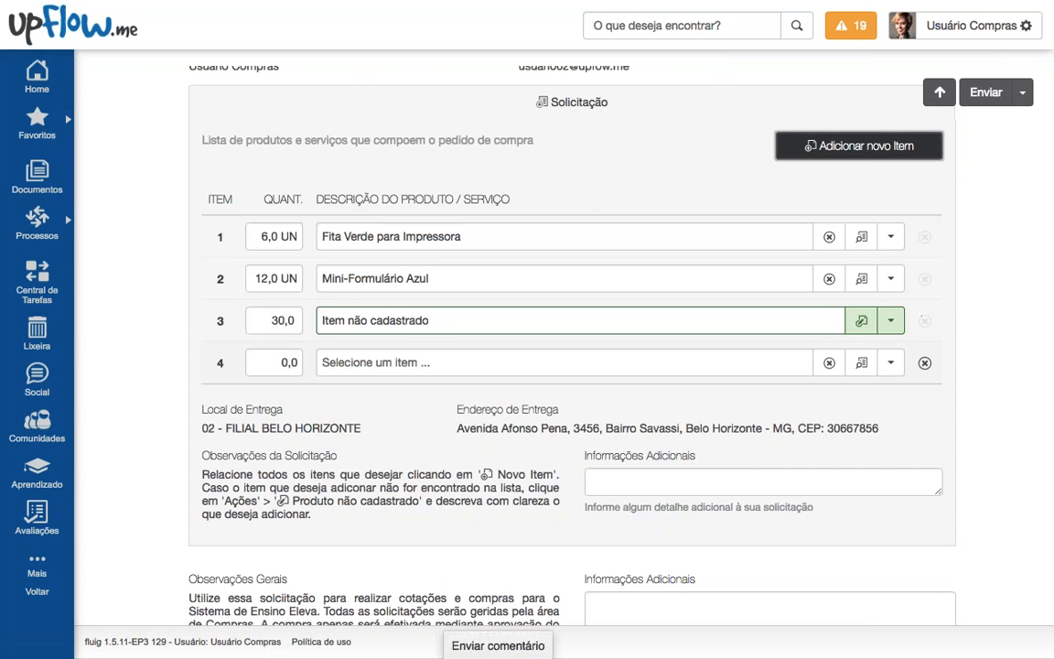
{"action": "left_click", "coordinate": [924, 363]}
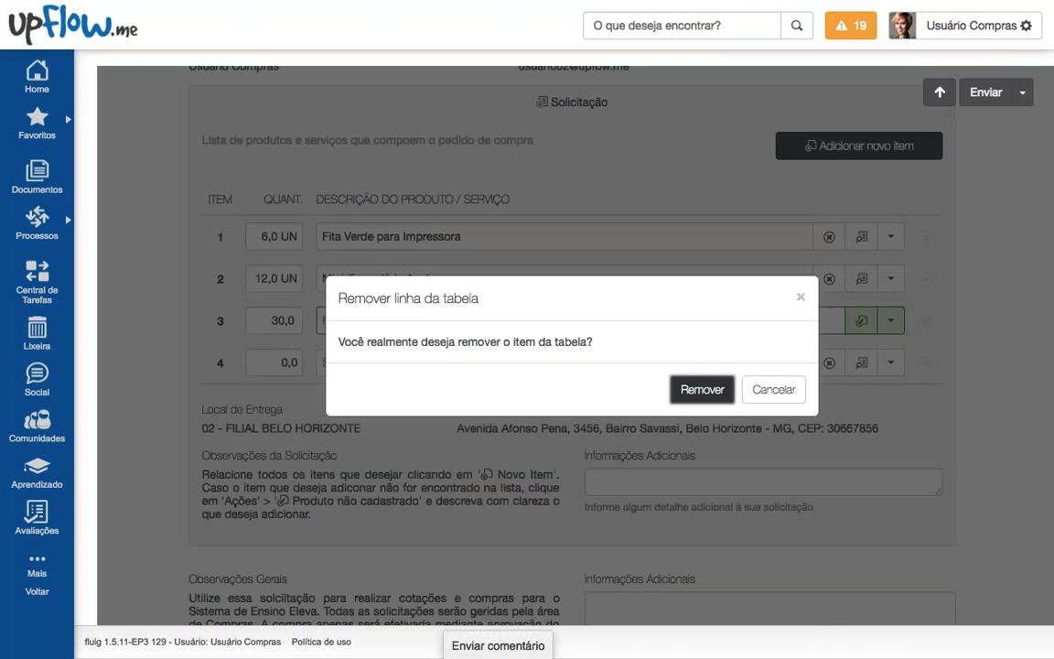
{"action": "left_click", "coordinate": [702, 389]}
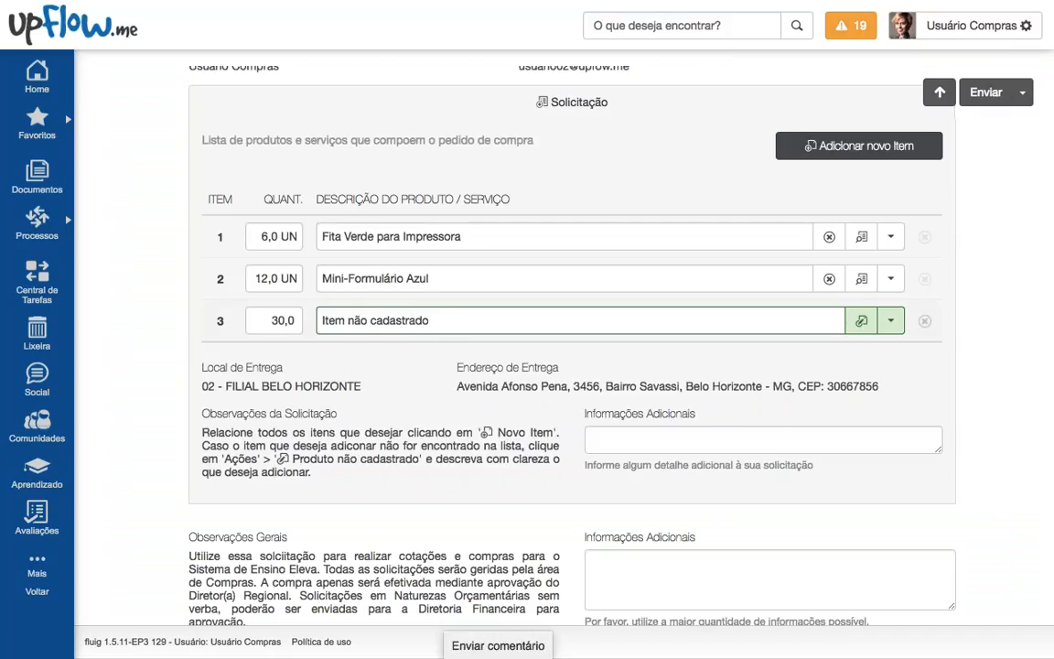
{"action": "left_click", "coordinate": [299, 321]}
{"action": "left_click_drag", "start_coordinate": [470, 320], "coordinate": [318, 320]}
{"action": "left_click", "coordinate": [395, 355]}
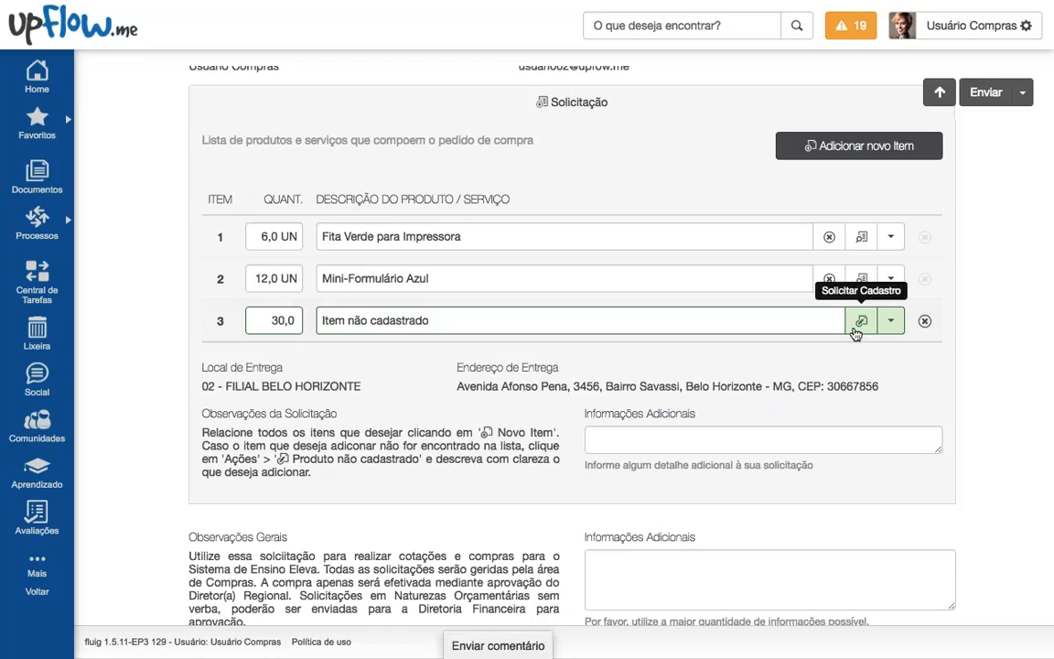
Step: Open a registration request for item 3 with NCM 12345 and description 'Descrição', confirming it
{"action": "left_click", "coordinate": [854, 327]}
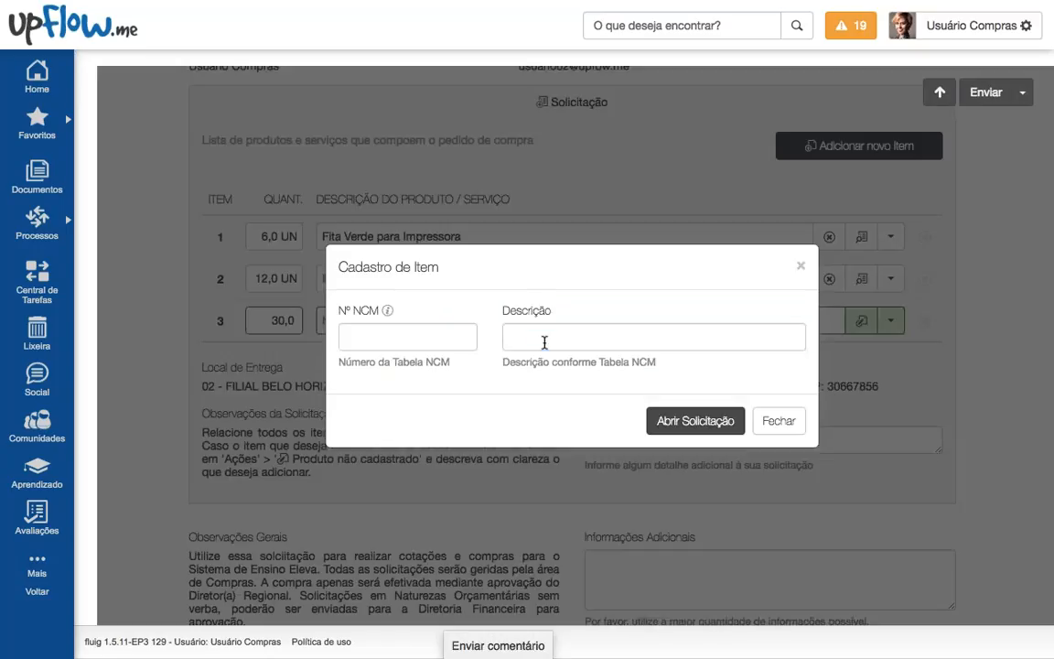
{"action": "left_click", "coordinate": [545, 340]}
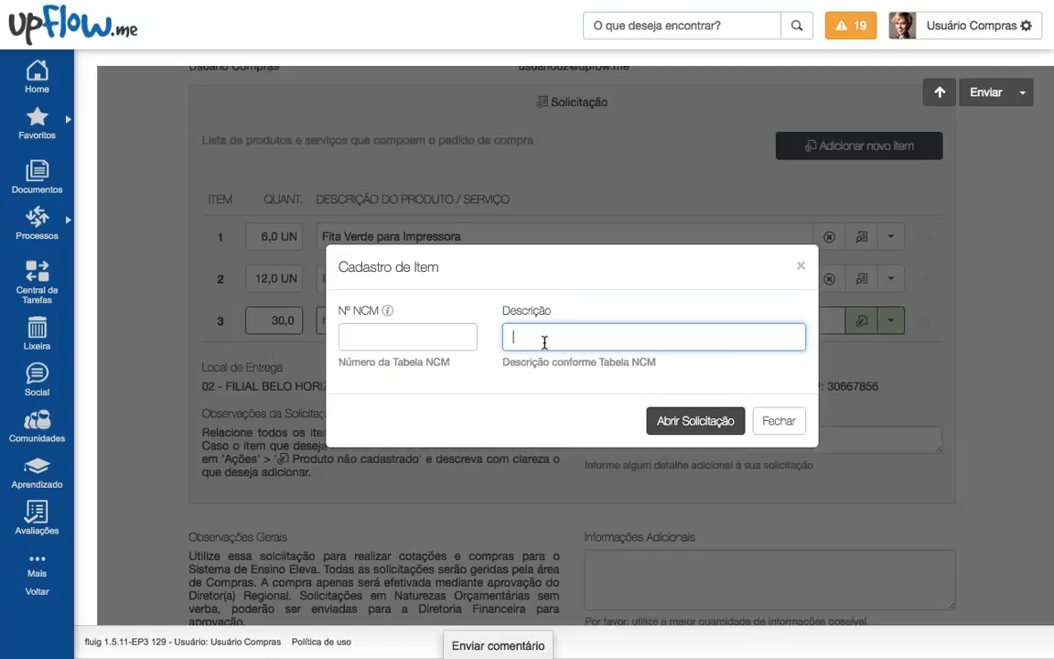
{"action": "left_click", "coordinate": [453, 337]}
{"action": "type", "text": "1"}
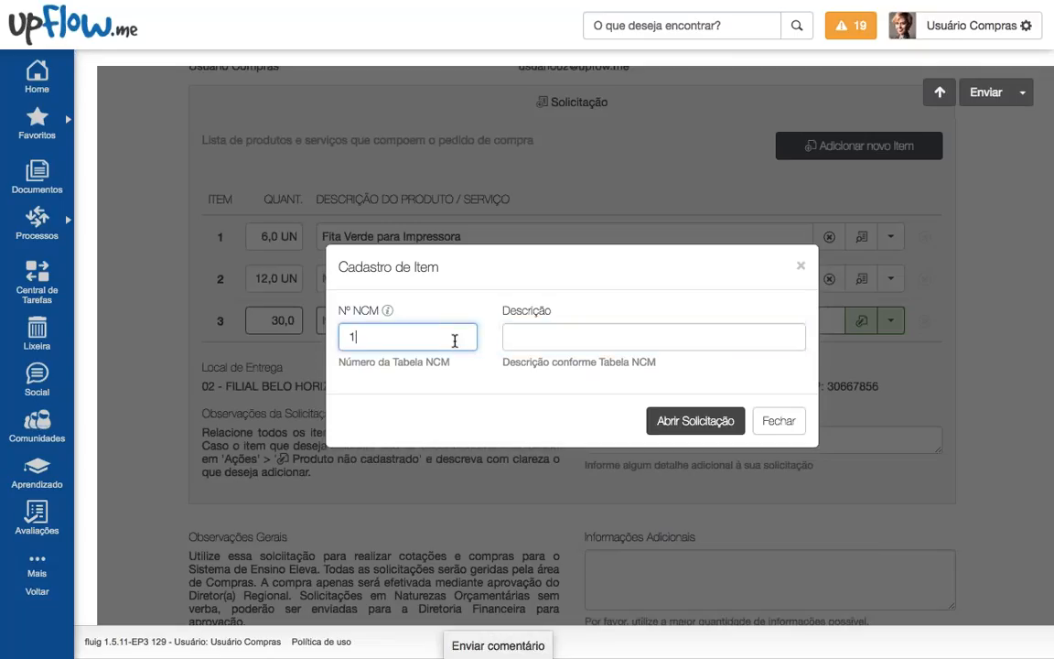
{"action": "type", "text": "2345"}
{"action": "left_click", "coordinate": [526, 343]}
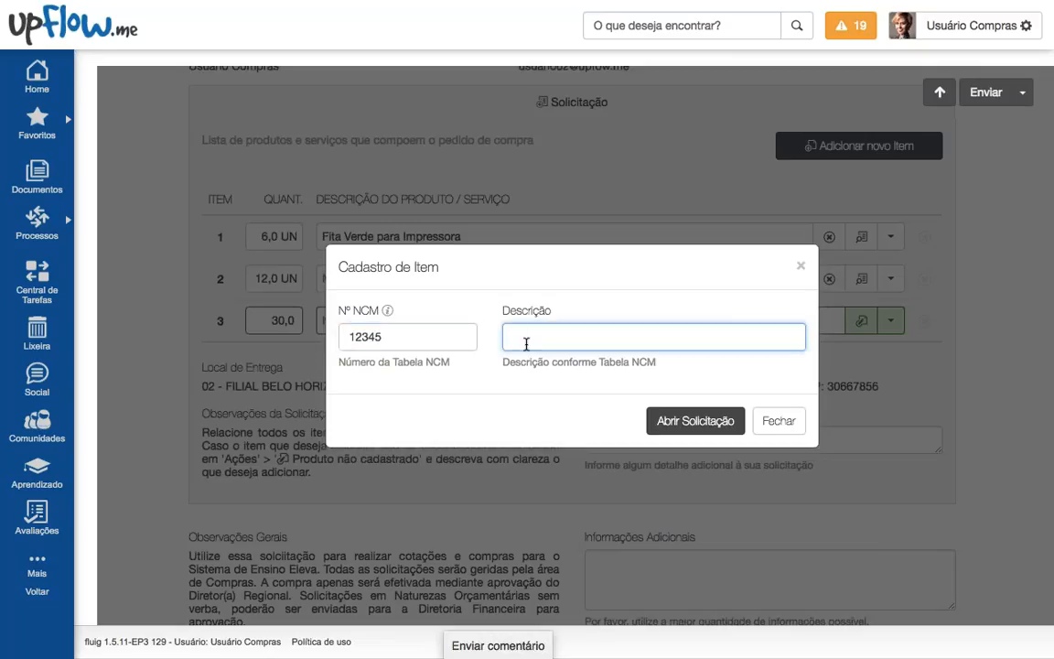
{"action": "type", "text": "Descrição"}
{"action": "left_click", "coordinate": [651, 429]}
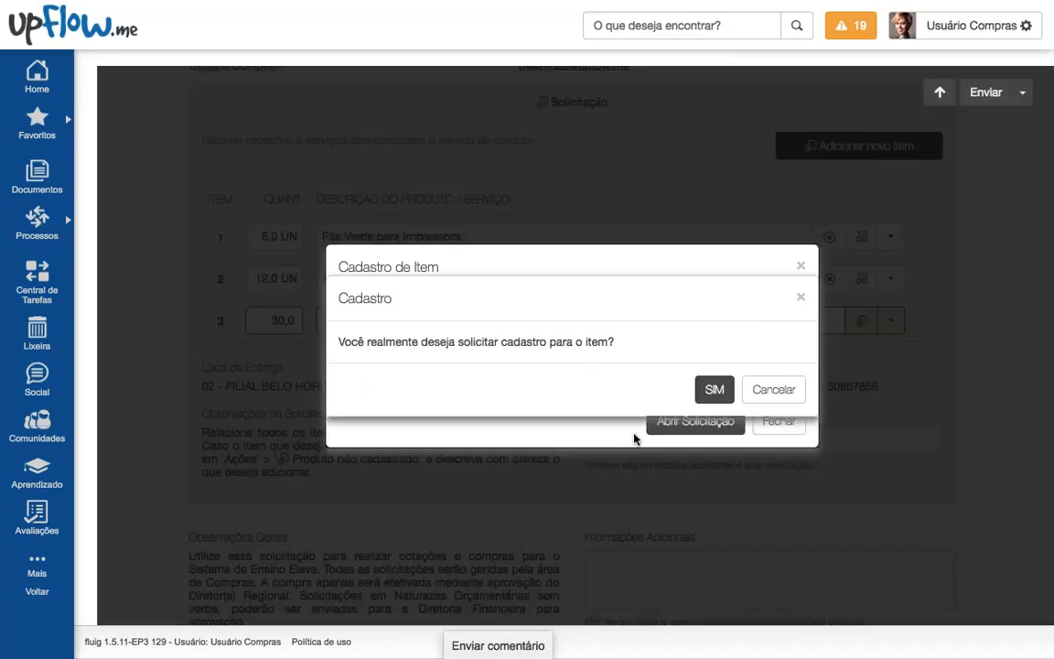
{"action": "left_click", "coordinate": [715, 386]}
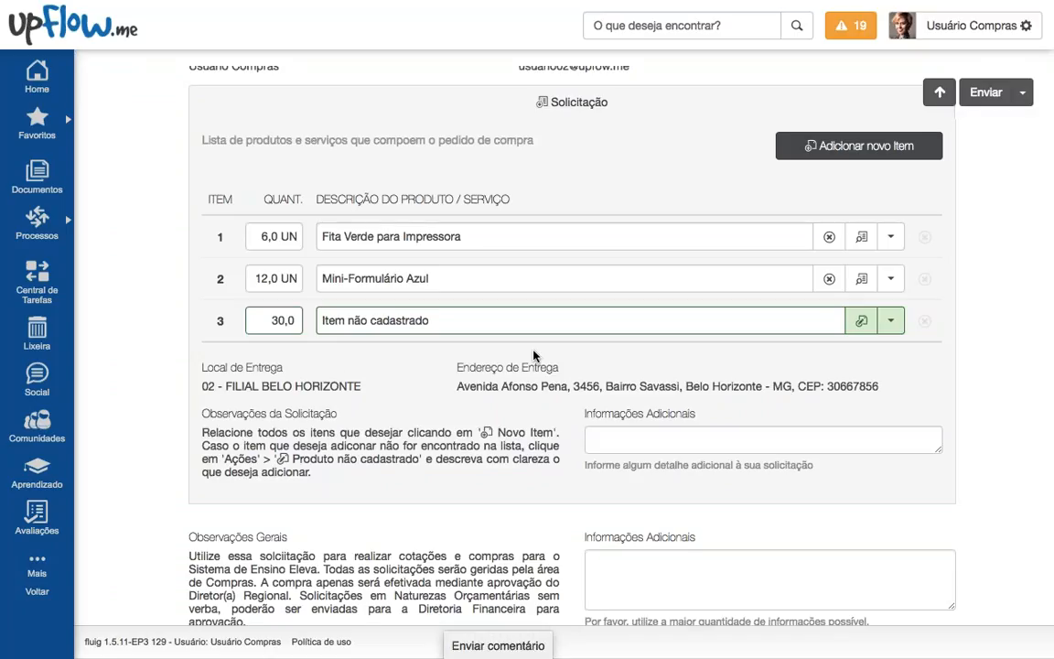
Step: Send request 91 on with 'Iniciar a cotação do pedido' as the next activity and confirm
{"action": "left_click", "coordinate": [984, 92]}
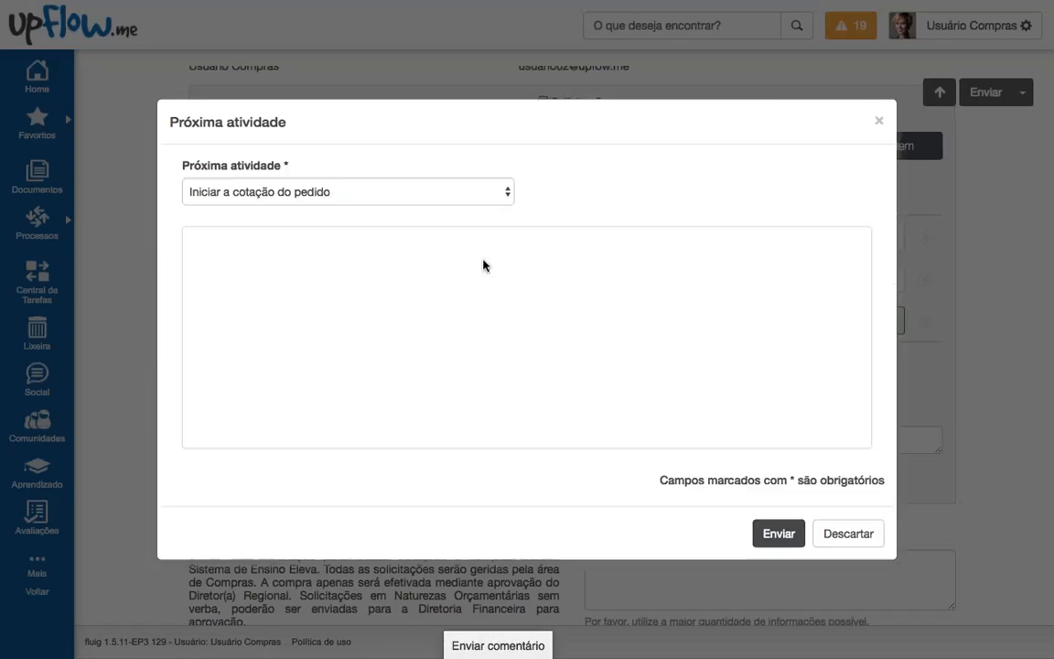
{"action": "left_click", "coordinate": [378, 196]}
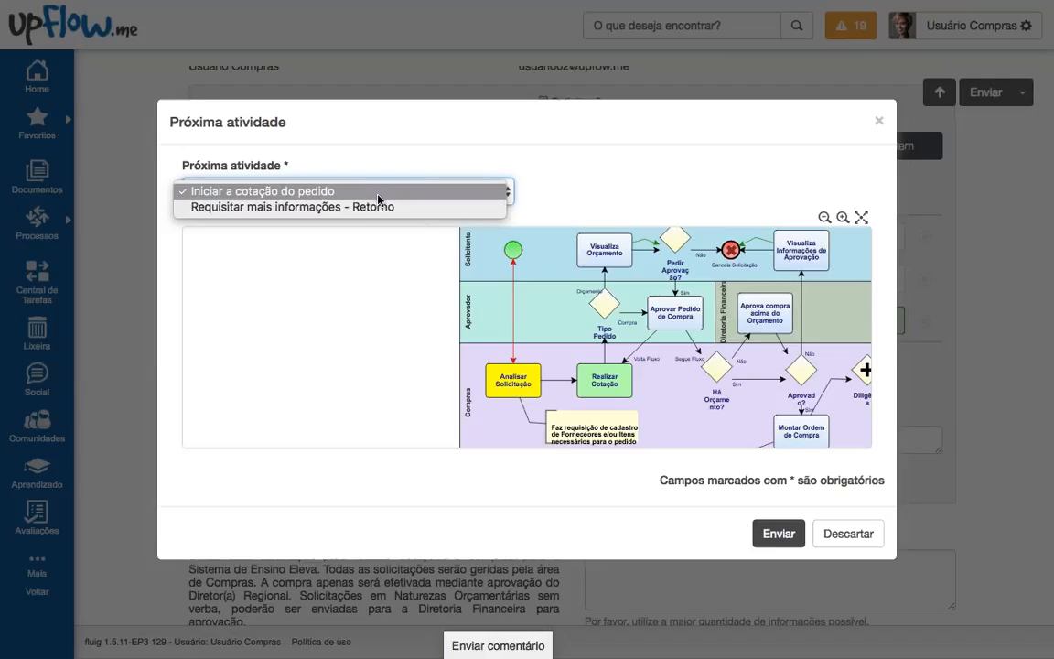
{"action": "left_click", "coordinate": [352, 192]}
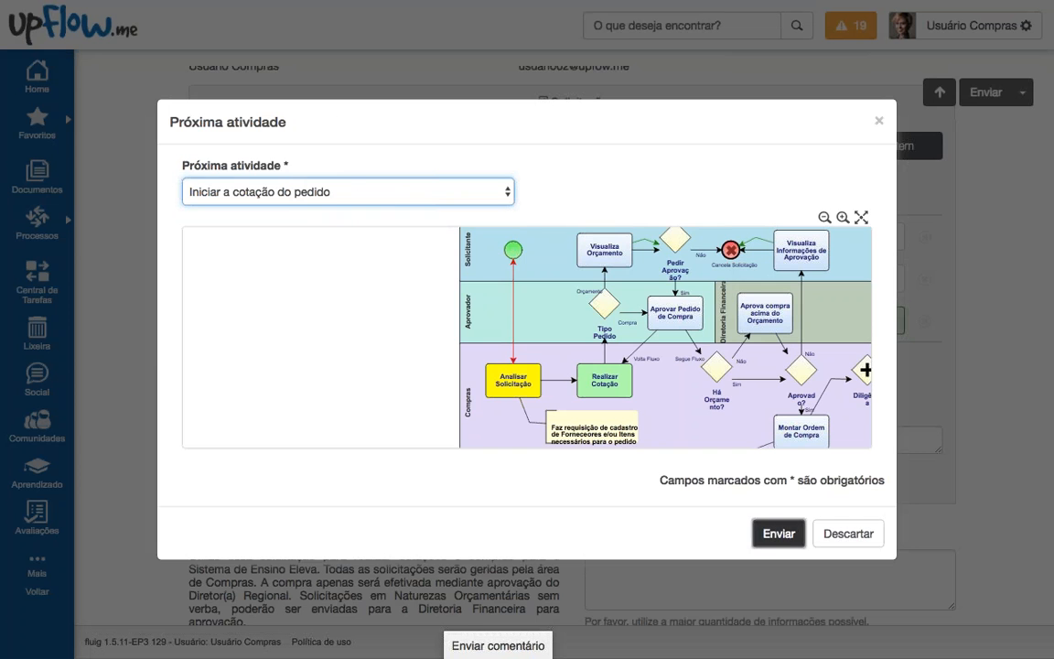
{"action": "left_click", "coordinate": [778, 534]}
{"action": "left_click", "coordinate": [685, 236]}
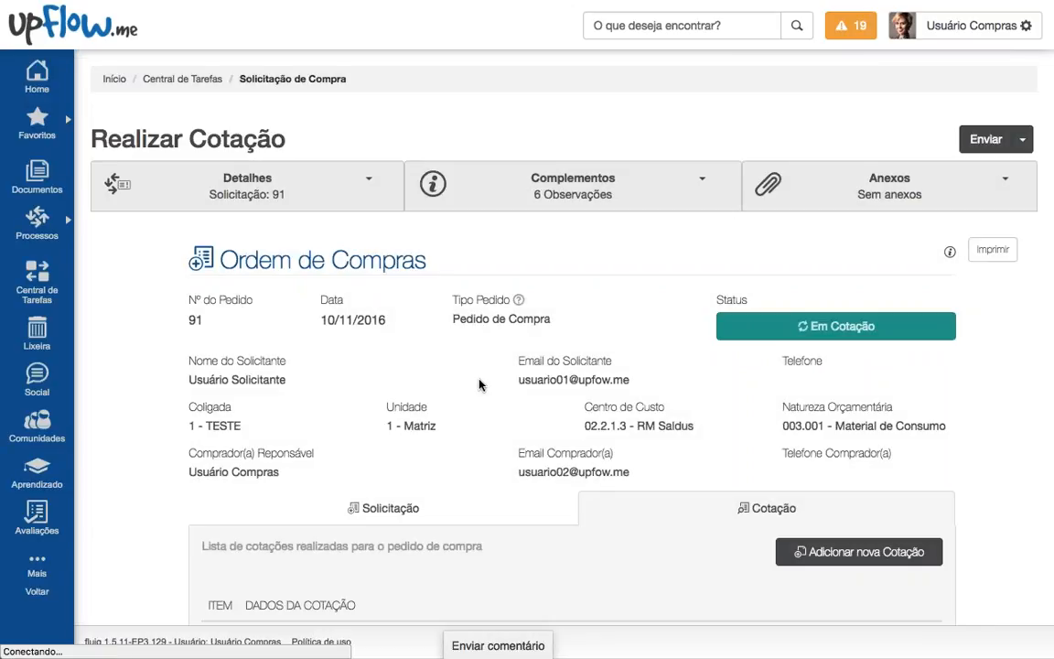
Step: Review purchase order 91's product list, highlighting the three listed products
{"action": "scroll", "coordinate": [497, 414], "scroll_direction": "down", "scroll_amount": 3}
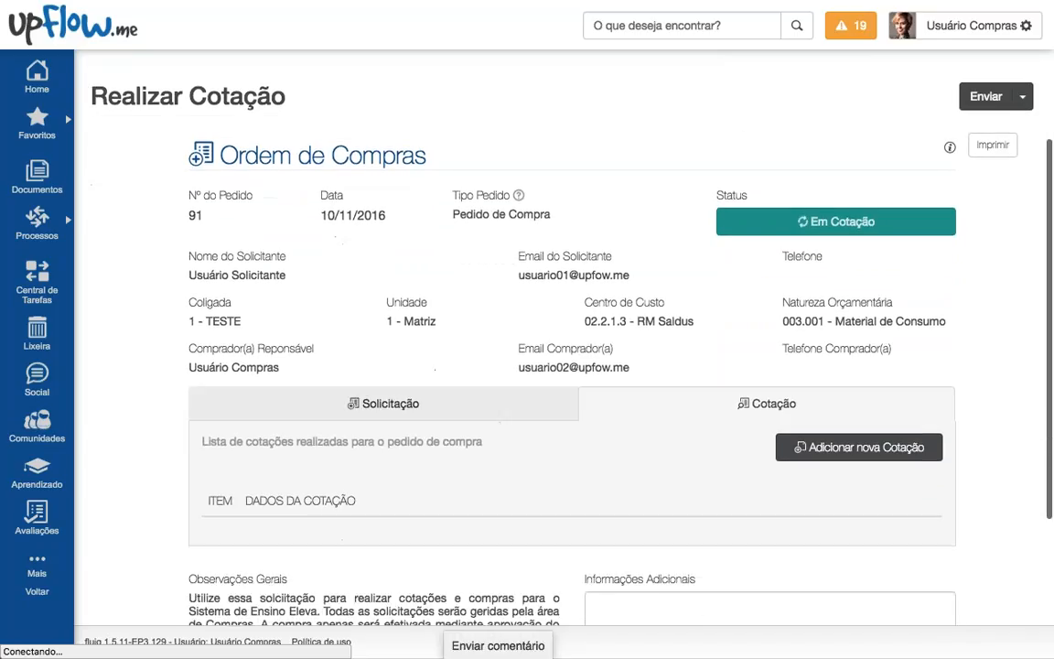
{"action": "left_click", "coordinate": [498, 405]}
{"action": "scroll", "coordinate": [519, 327], "scroll_direction": "down", "scroll_amount": 1}
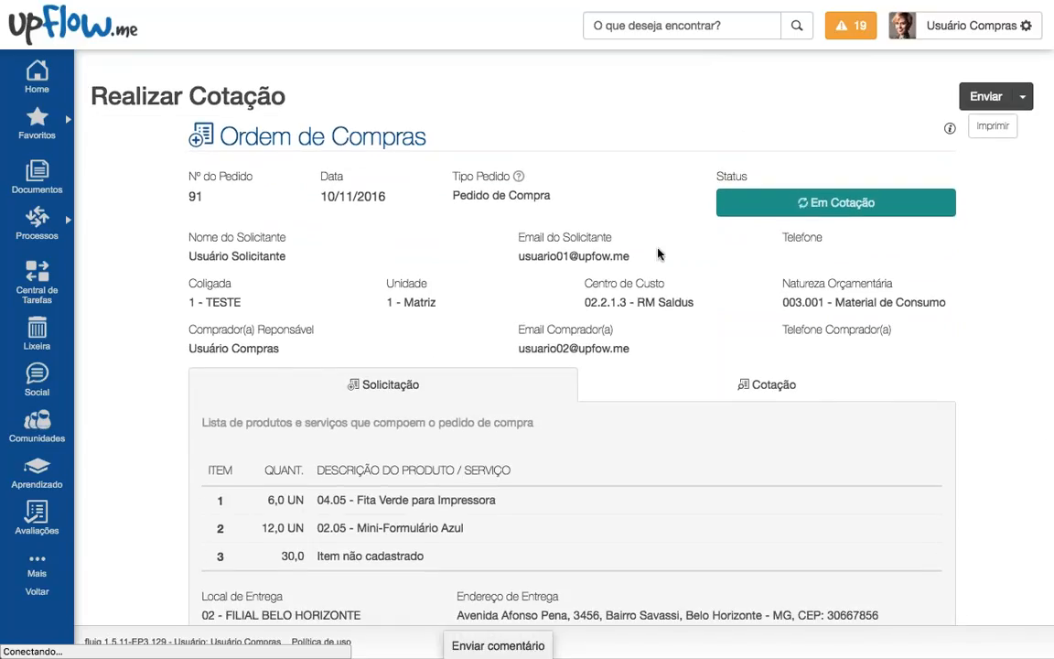
{"action": "scroll", "coordinate": [581, 254], "scroll_direction": "down", "scroll_amount": 1}
{"action": "mouse_move", "coordinate": [755, 180]}
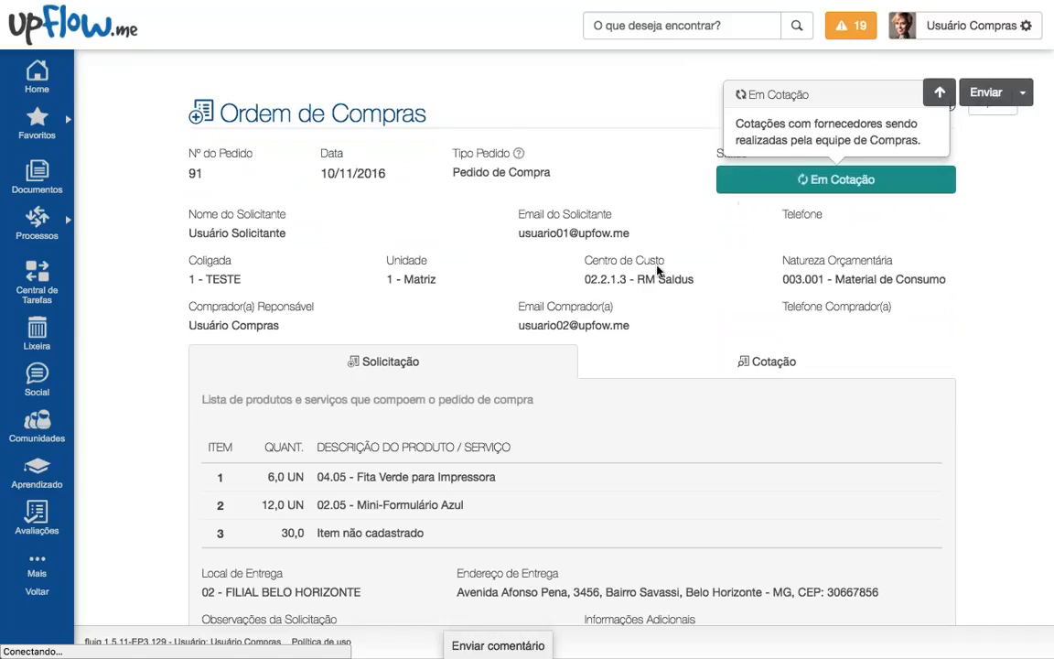
{"action": "scroll", "coordinate": [657, 269], "scroll_direction": "down", "scroll_amount": 2}
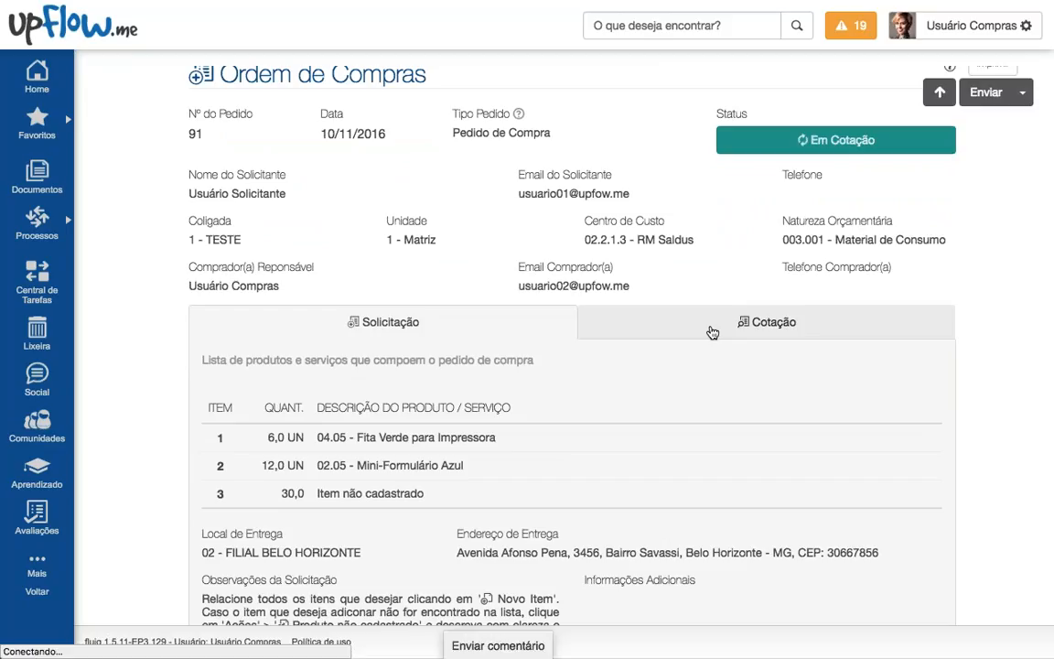
{"action": "scroll", "coordinate": [522, 280], "scroll_direction": "down", "scroll_amount": 1}
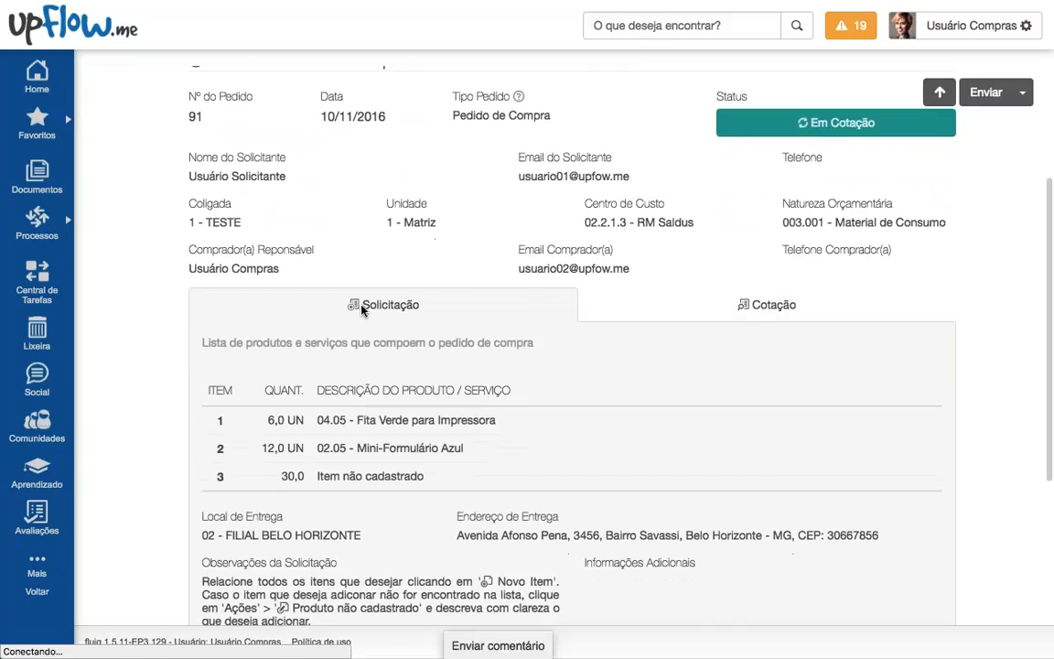
{"action": "left_click_drag", "start_coordinate": [330, 419], "coordinate": [472, 469]}
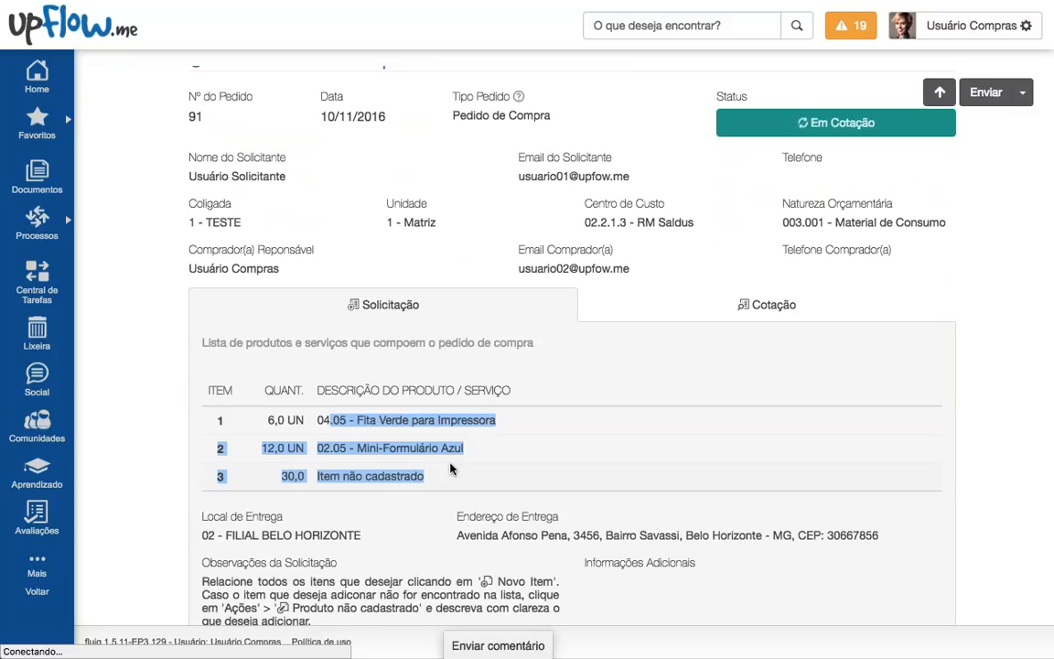
{"action": "scroll", "coordinate": [450, 469], "scroll_direction": "down", "scroll_amount": 1}
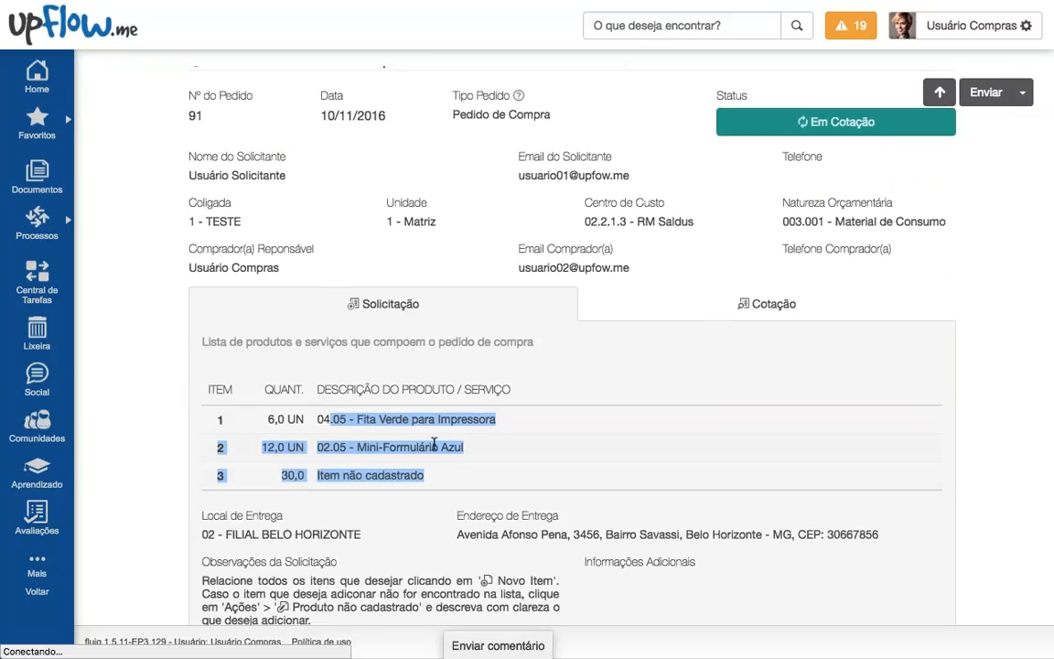
Step: On the Cotação tab, add blank quotation row 1 via 'Adicionar nova Cotação'
{"action": "left_click", "coordinate": [767, 303]}
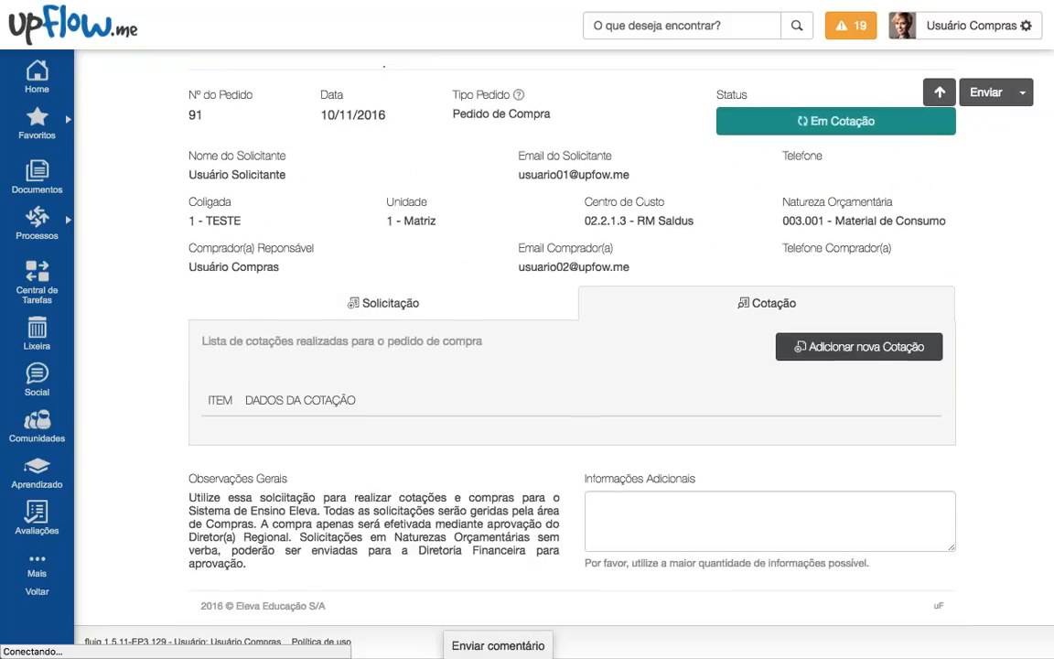
{"action": "scroll", "coordinate": [711, 287], "scroll_direction": "down", "scroll_amount": 1}
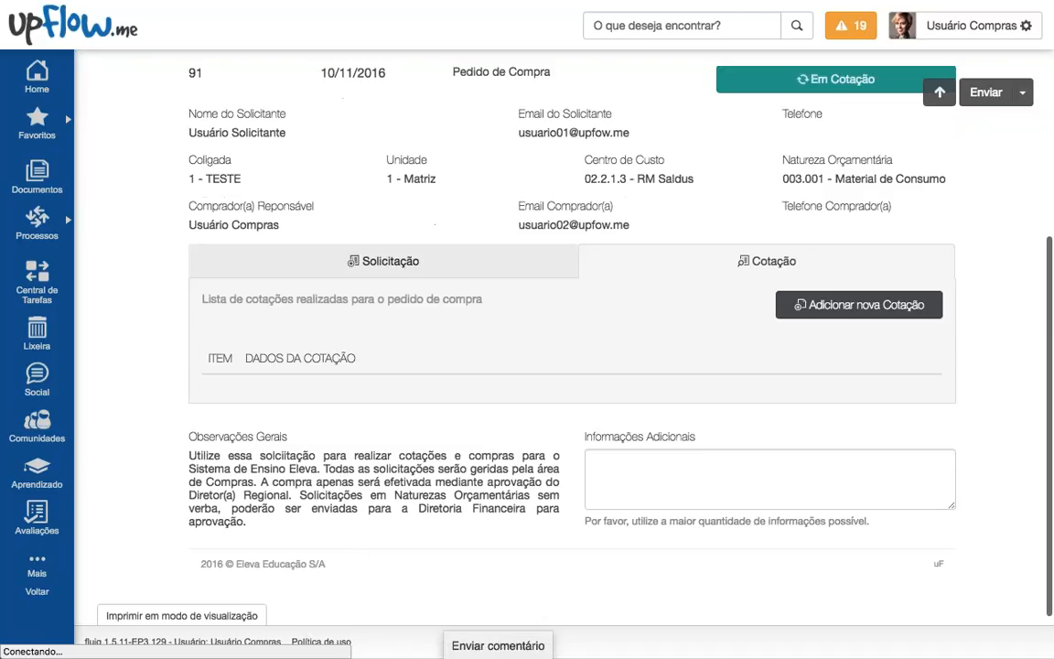
{"action": "left_click", "coordinate": [792, 313]}
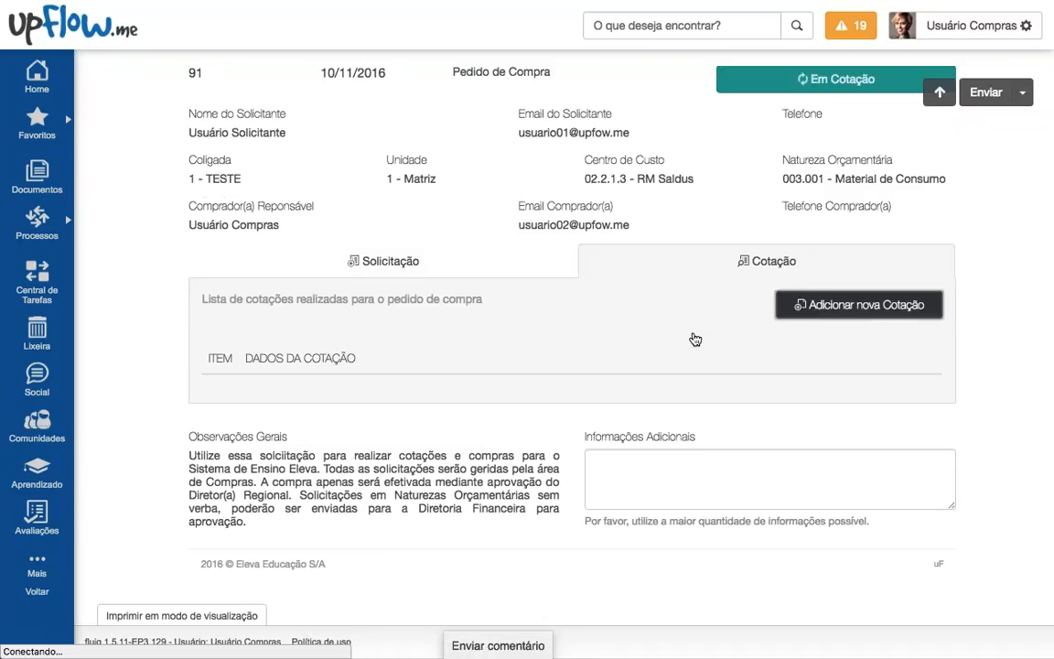
{"action": "scroll", "coordinate": [585, 278], "scroll_direction": "down", "scroll_amount": 1}
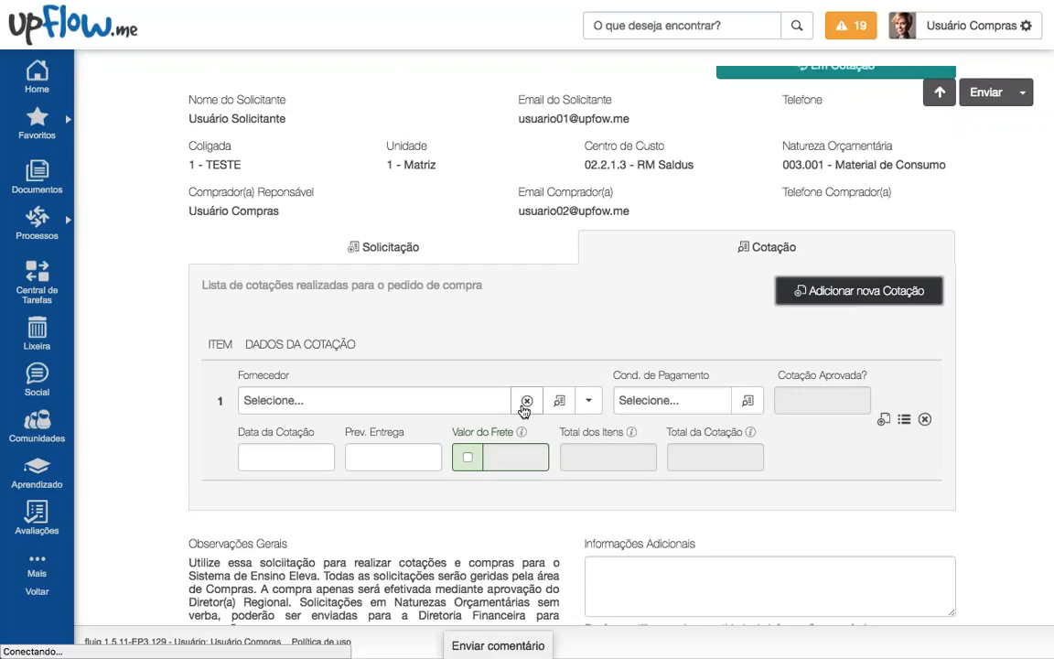
Step: Choose supplier F00001 MICRO M COMPUTADORES LTDA and payment condition 001 A Vista for quotation 1
{"action": "left_click", "coordinate": [561, 405]}
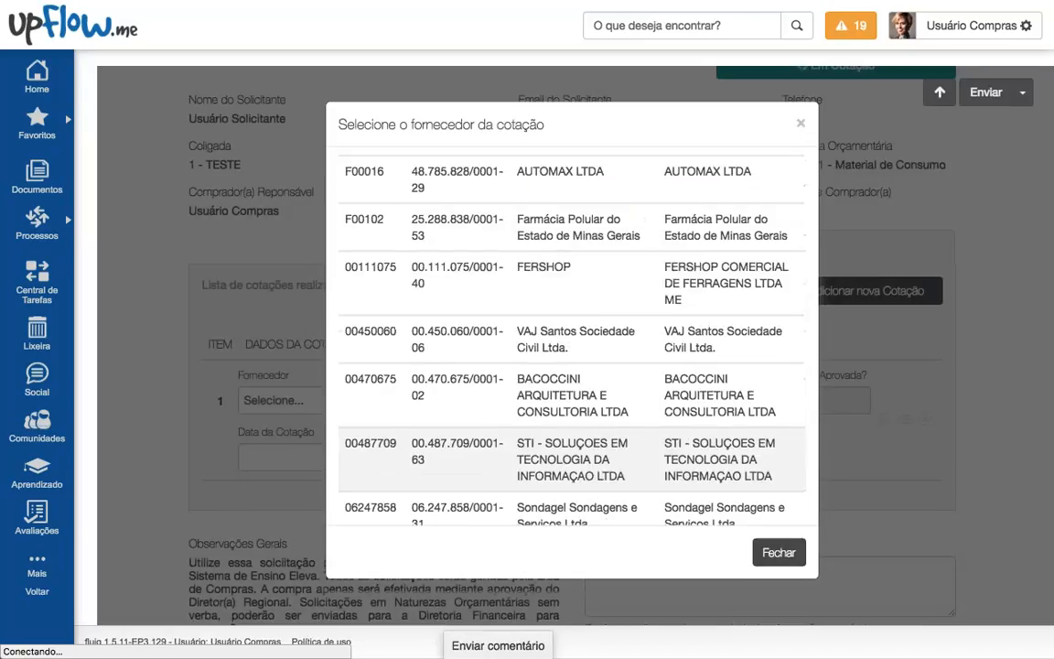
{"action": "scroll", "coordinate": [614, 489], "scroll_direction": "down", "scroll_amount": 2}
{"action": "scroll", "coordinate": [614, 489], "scroll_direction": "up", "scroll_amount": 5}
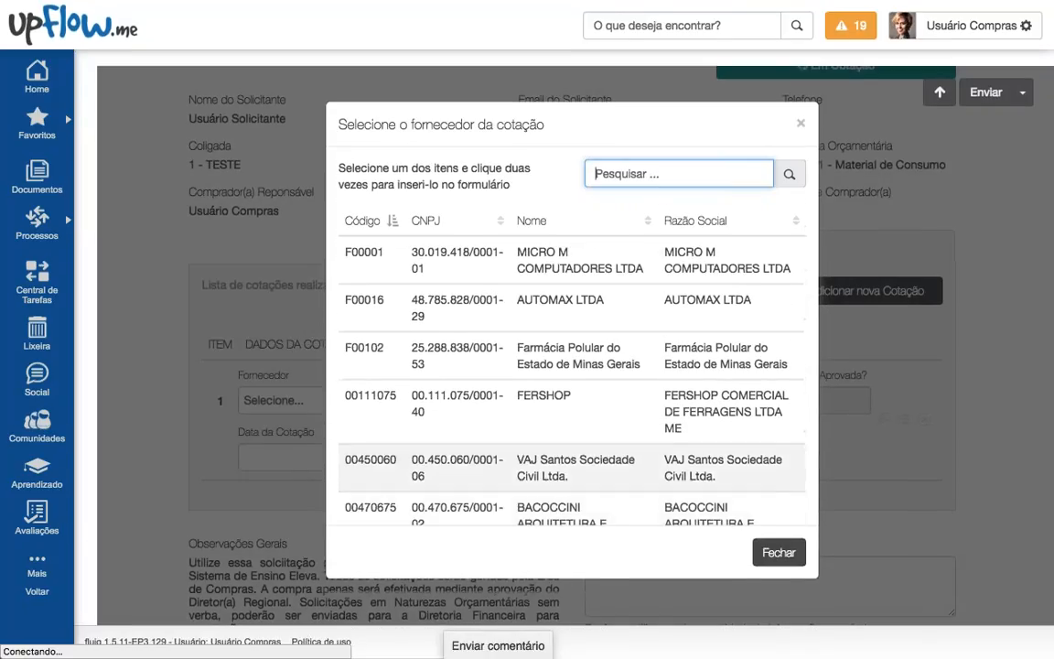
{"action": "double_click", "coordinate": [560, 268]}
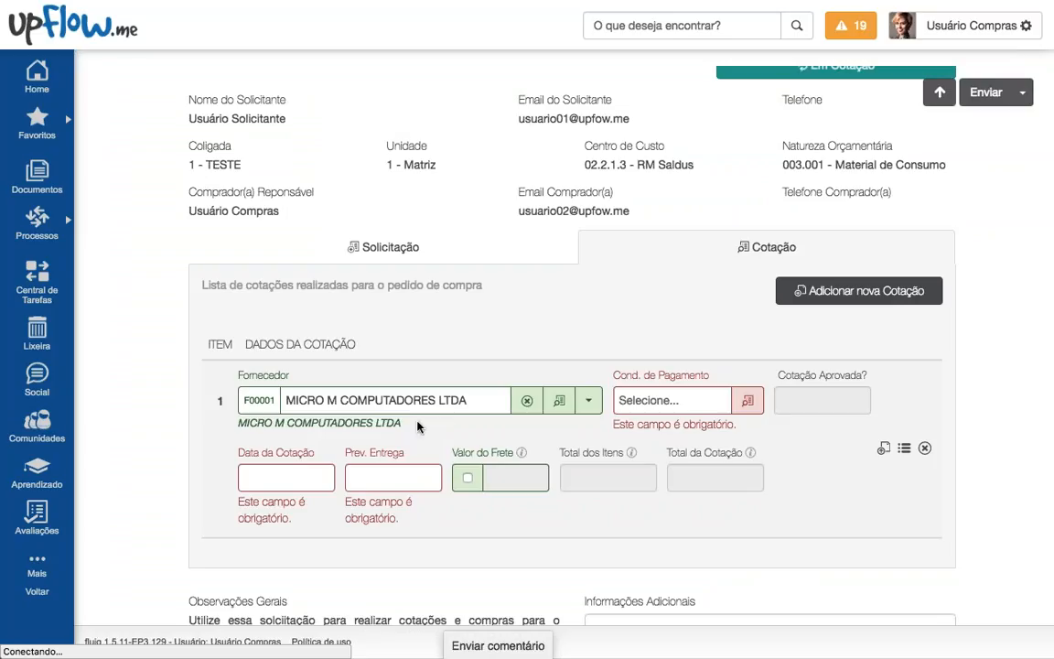
{"action": "left_click_drag", "start_coordinate": [402, 423], "coordinate": [239, 424]}
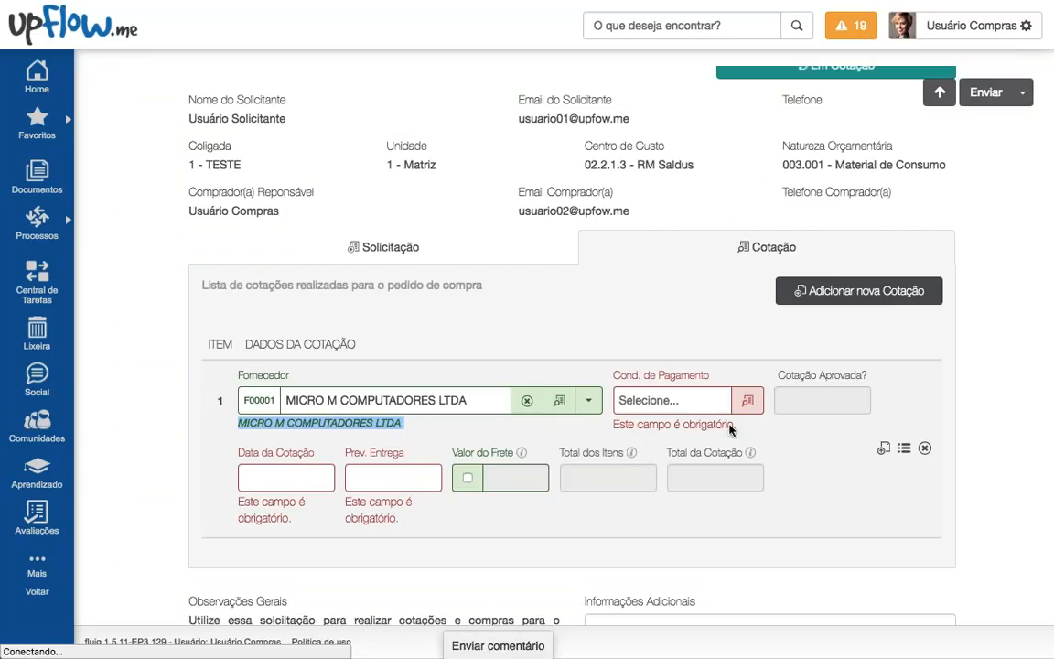
{"action": "left_click", "coordinate": [748, 400]}
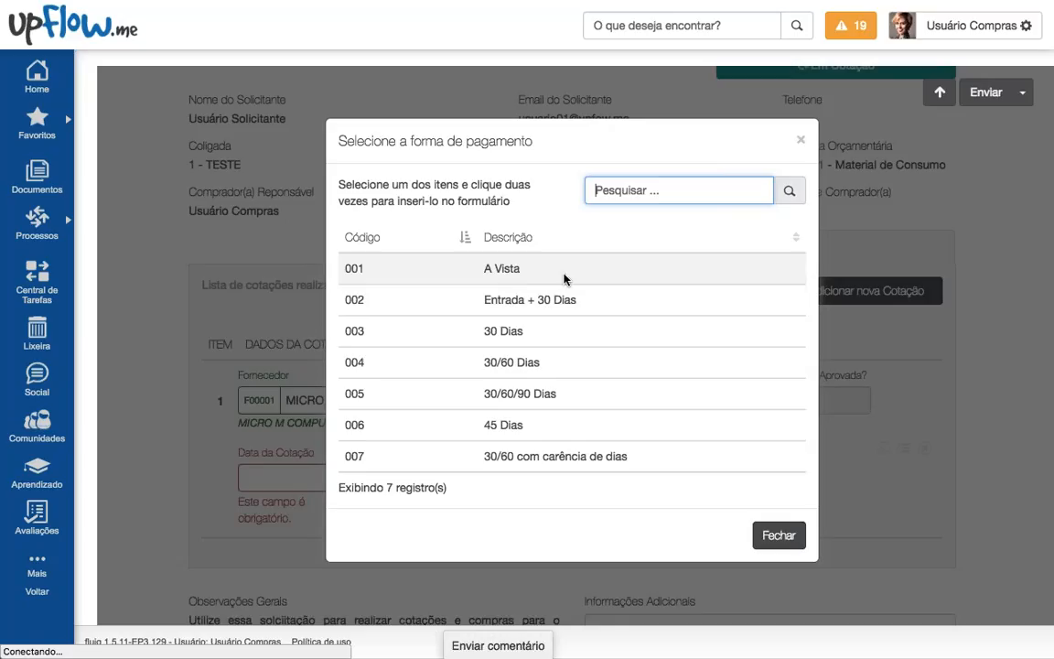
{"action": "double_click", "coordinate": [564, 274]}
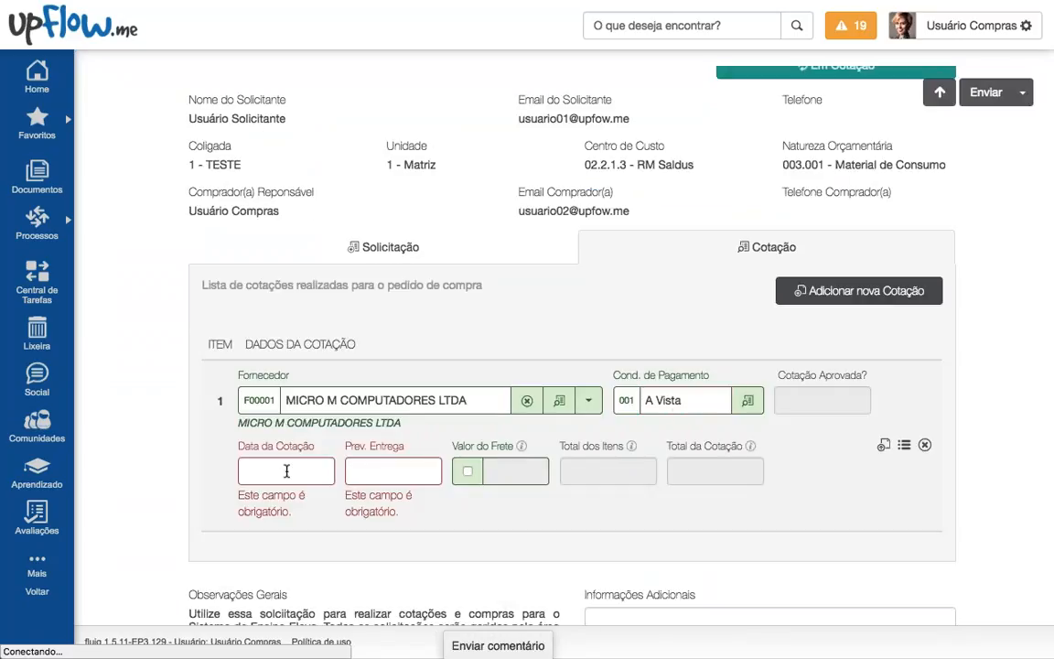
Step: Set Data da Cotação to 10/11/2016 and Prev. Entrega to 15/12/2016 on quotation 1
{"action": "left_click", "coordinate": [298, 468]}
{"action": "scroll", "coordinate": [374, 505], "scroll_direction": "down", "scroll_amount": 2}
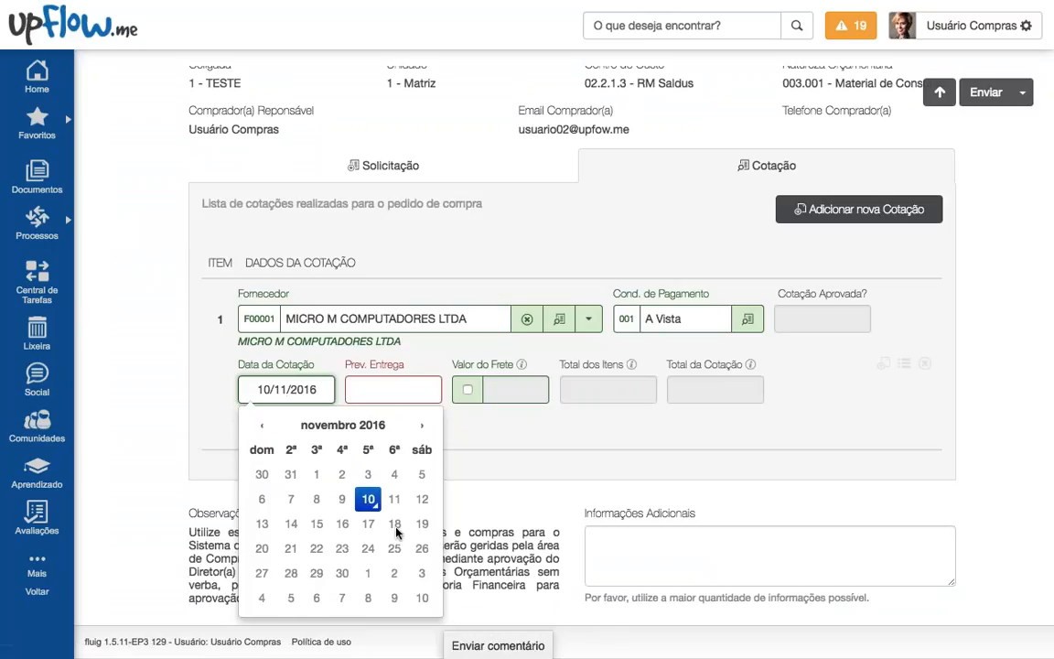
{"action": "left_click", "coordinate": [368, 499]}
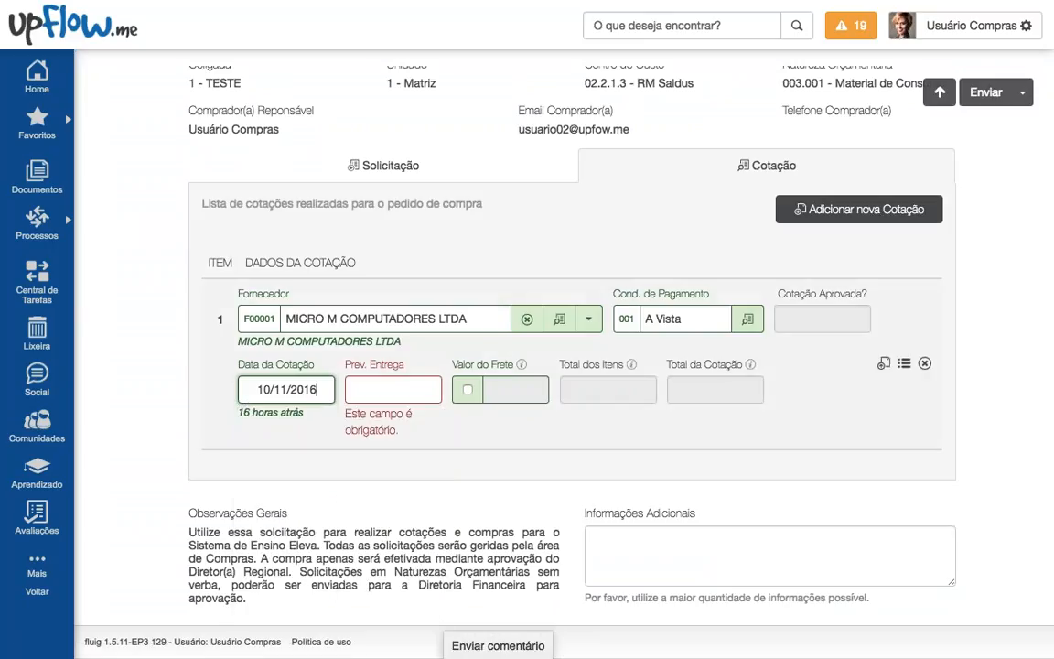
{"action": "left_click", "coordinate": [394, 388]}
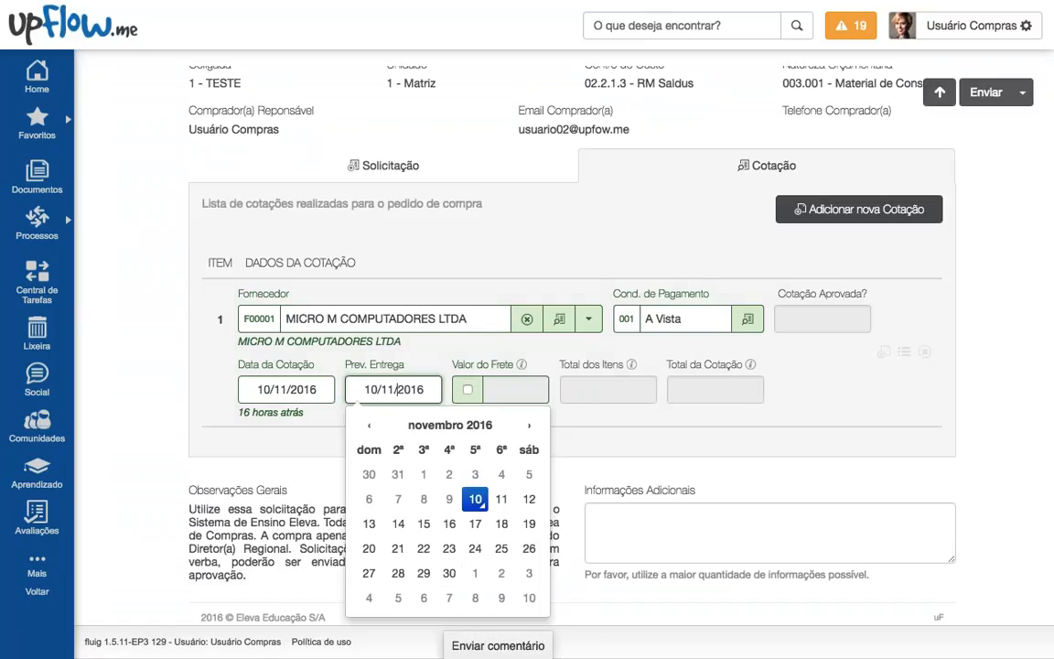
{"action": "left_click", "coordinate": [528, 425]}
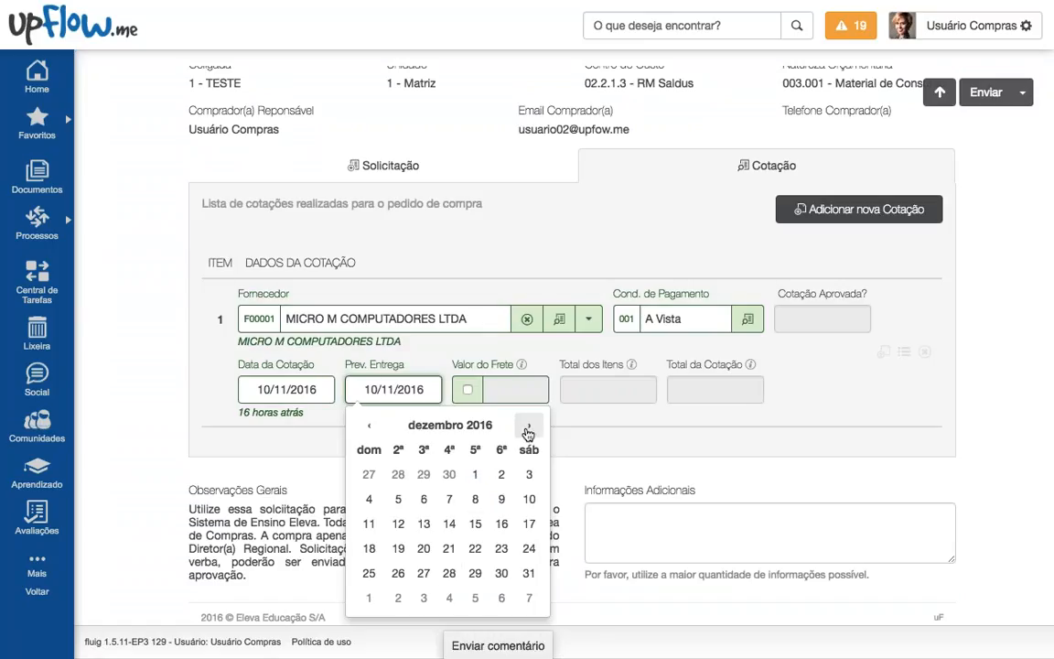
{"action": "left_click", "coordinate": [475, 524]}
{"action": "scroll", "coordinate": [480, 375], "scroll_direction": "up", "scroll_amount": 1}
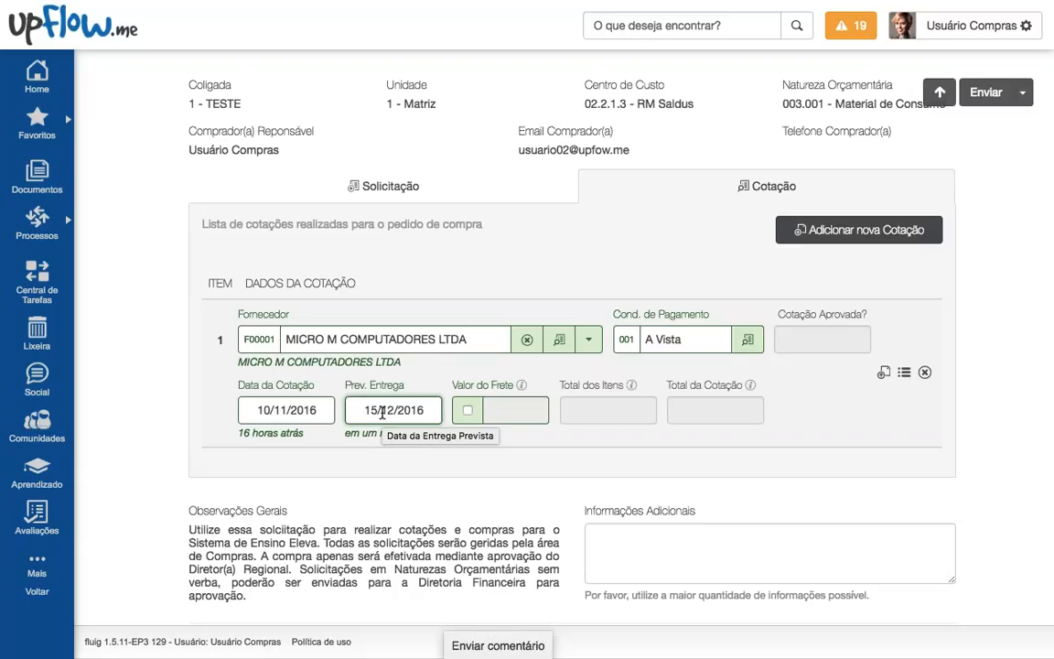
{"action": "scroll", "coordinate": [478, 461], "scroll_direction": "up", "scroll_amount": 1}
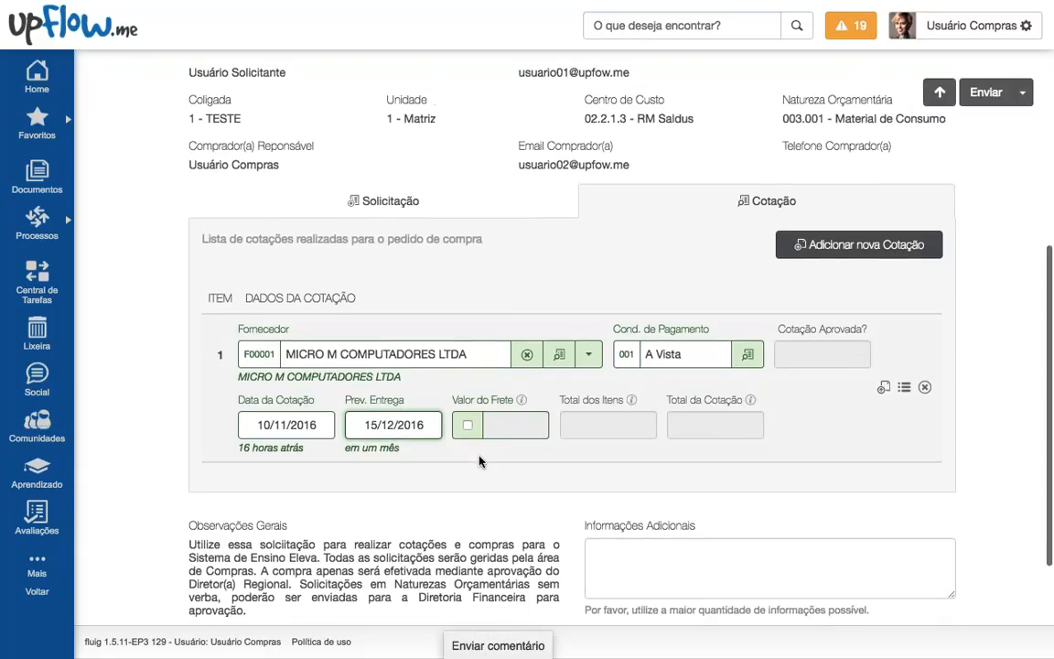
{"action": "scroll", "coordinate": [478, 460], "scroll_direction": "down", "scroll_amount": 1}
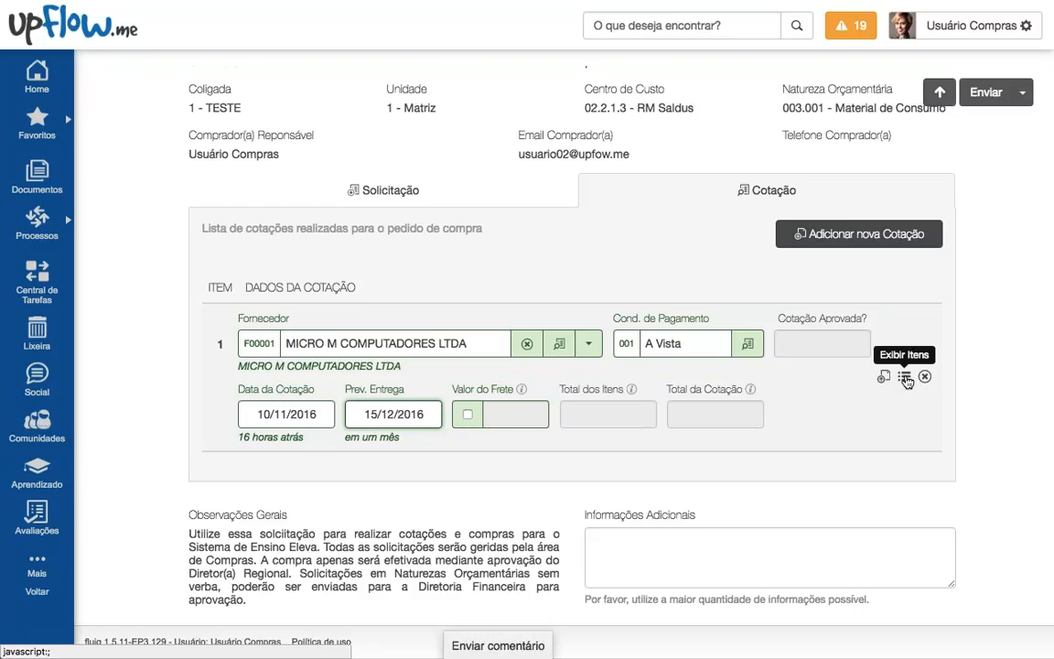
Step: Enter unit prices 4,50, 12,60 and 9,00 for quotation 1's three items
{"action": "left_click", "coordinate": [904, 378]}
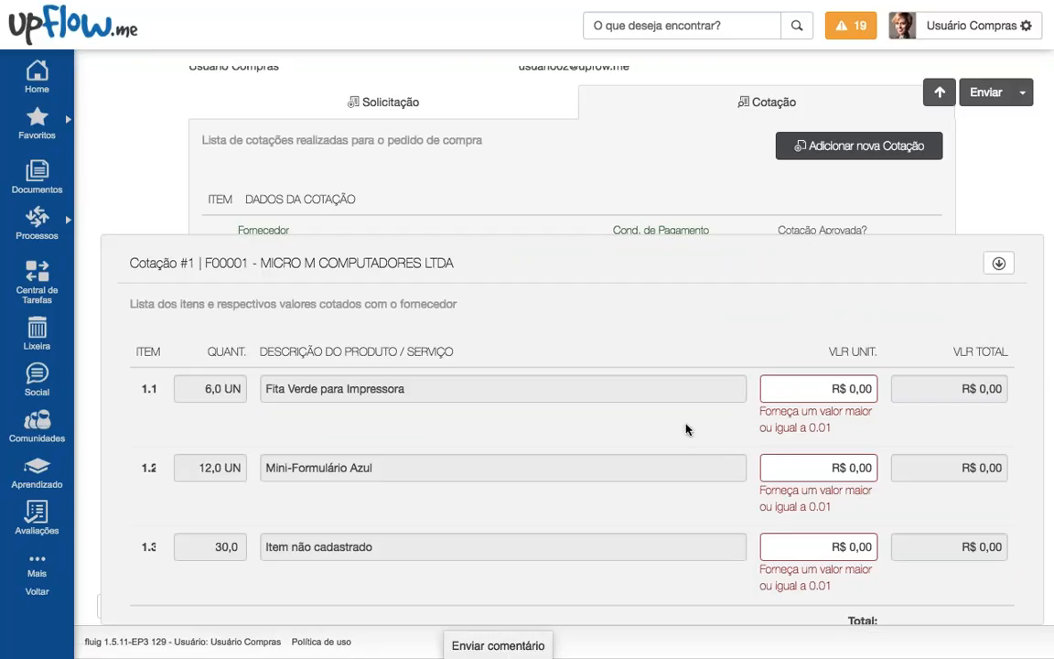
{"action": "left_click", "coordinate": [823, 388]}
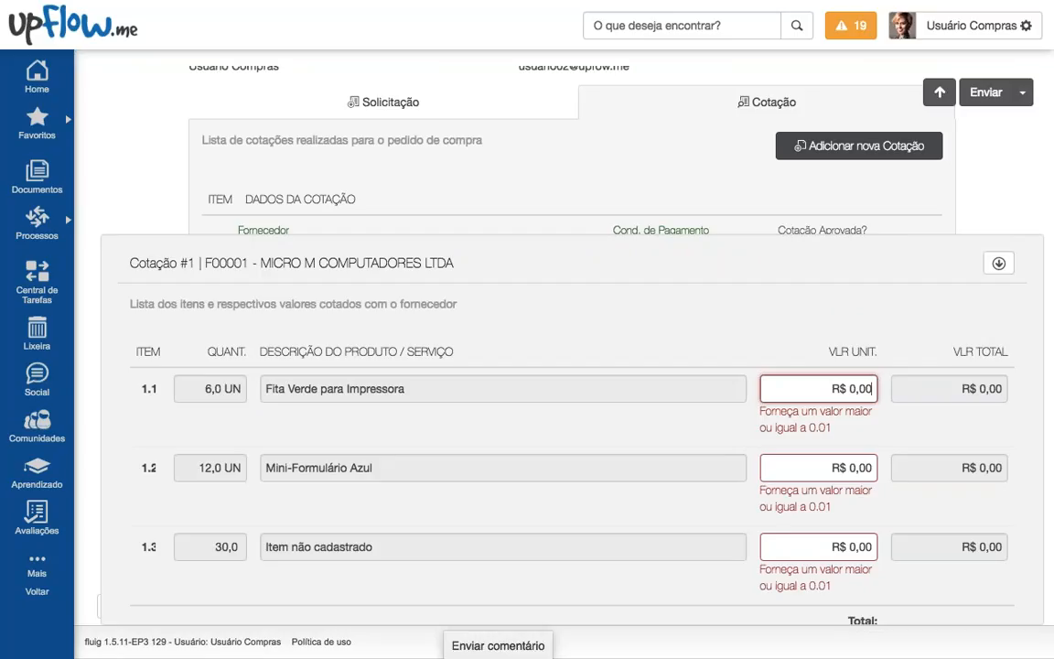
{"action": "type", "text": "450"}
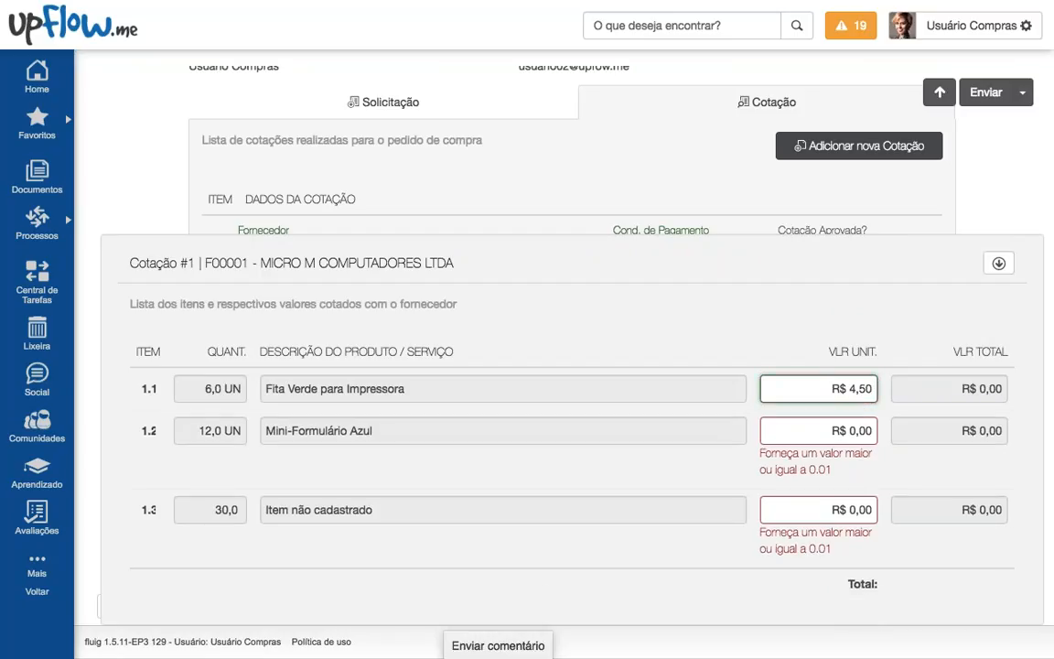
{"action": "left_click", "coordinate": [839, 430]}
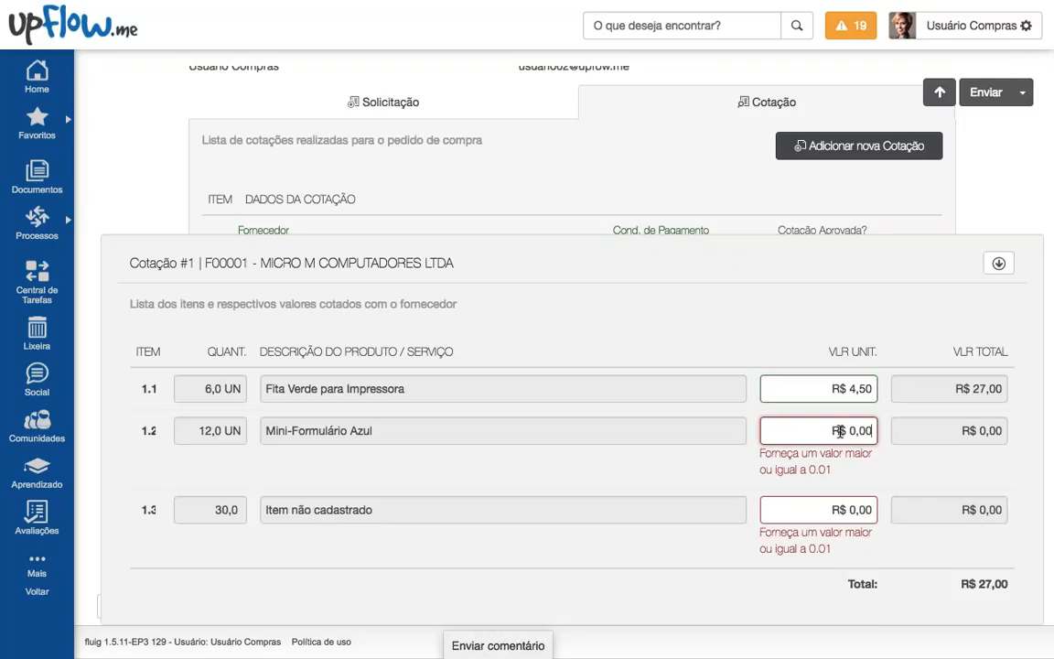
{"action": "type", "text": "1260"}
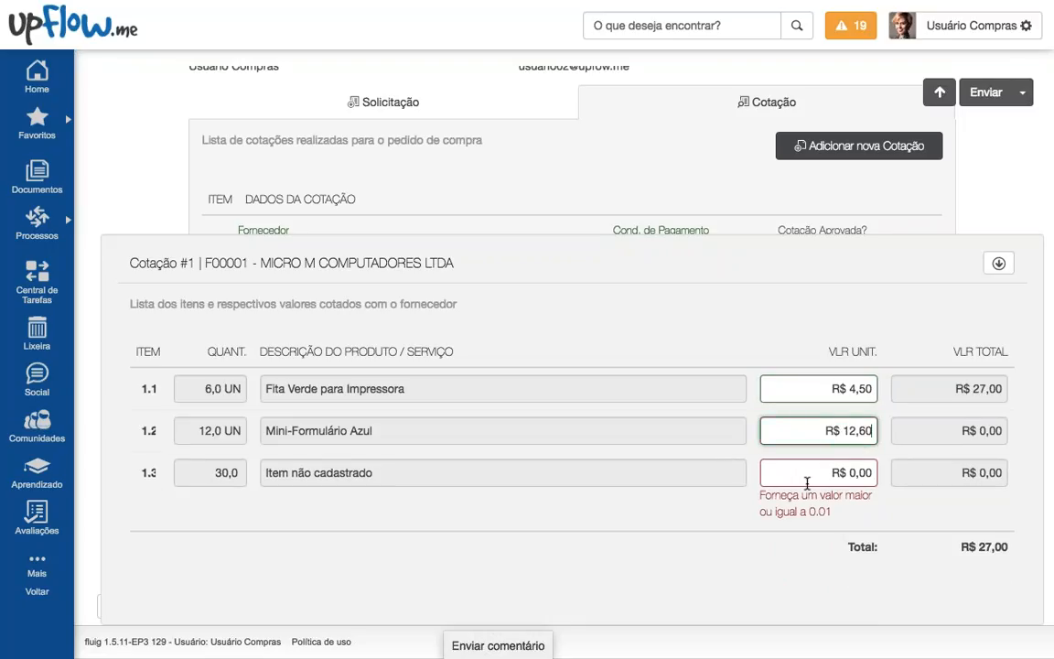
{"action": "key", "text": "Tab"}
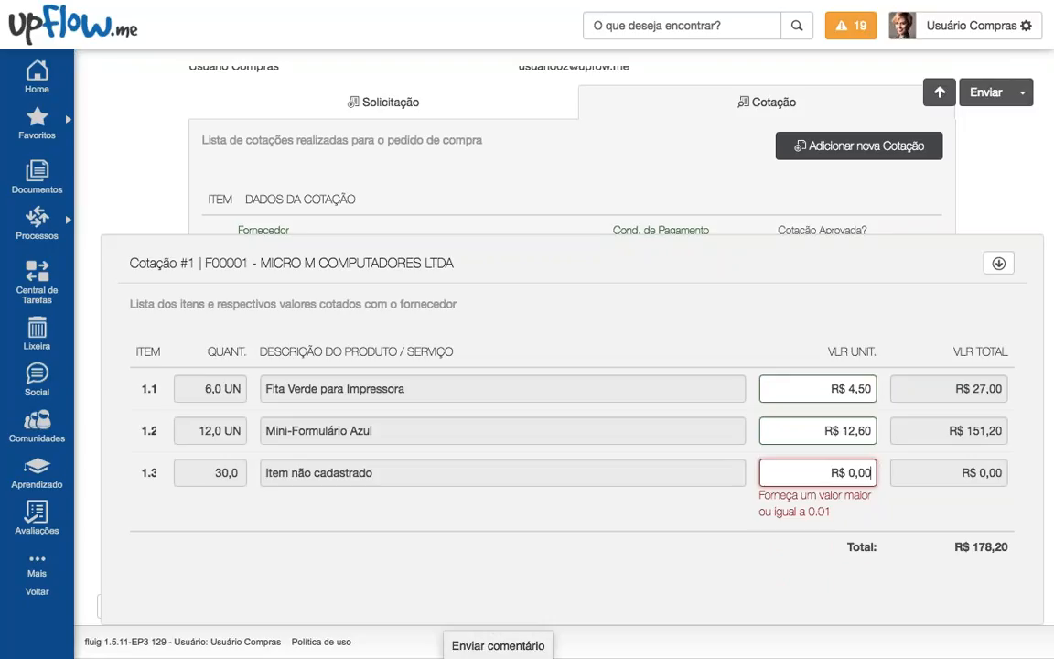
{"action": "type", "text": "900"}
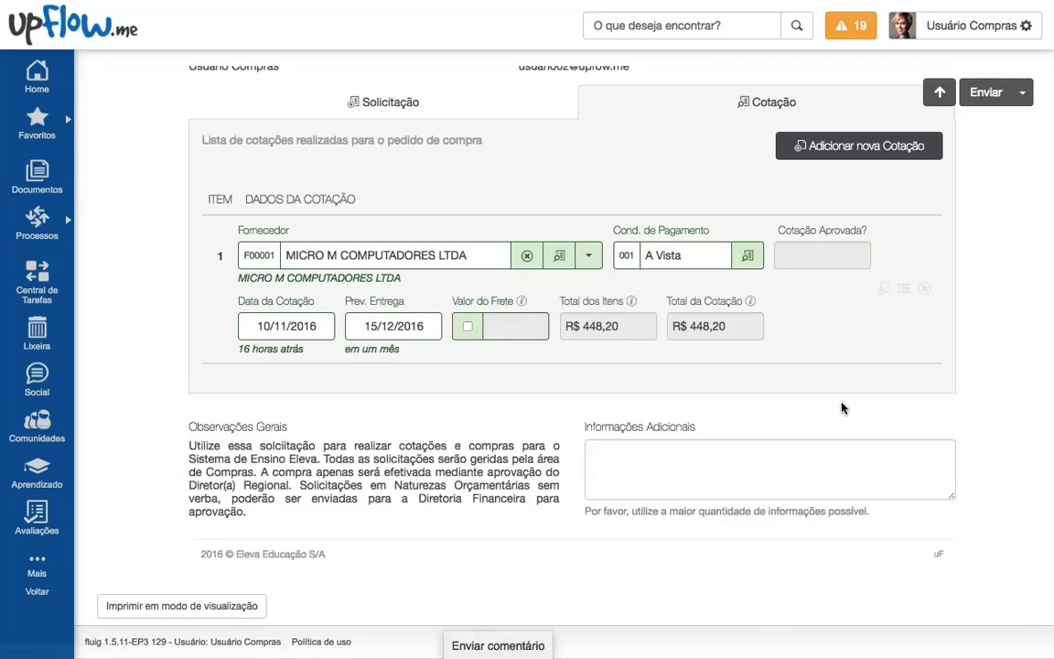
Step: Close the items panel and check quotation 1's items total of R$ 448,20
{"action": "left_click", "coordinate": [998, 262]}
{"action": "scroll", "coordinate": [641, 346], "scroll_direction": "up", "scroll_amount": 1}
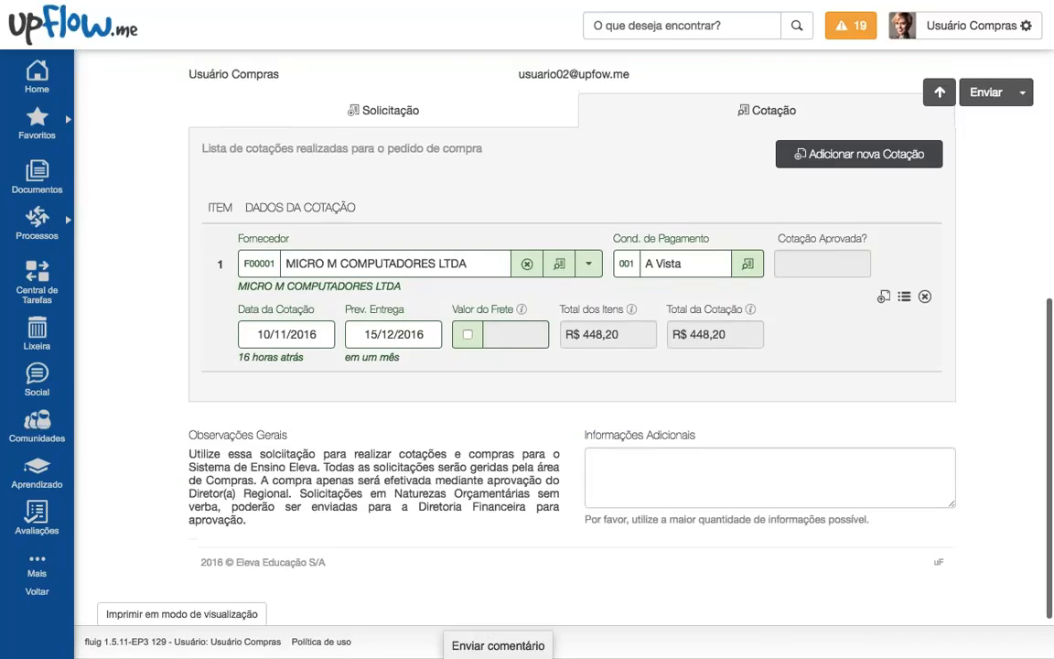
{"action": "left_click_drag", "start_coordinate": [561, 310], "coordinate": [590, 335]}
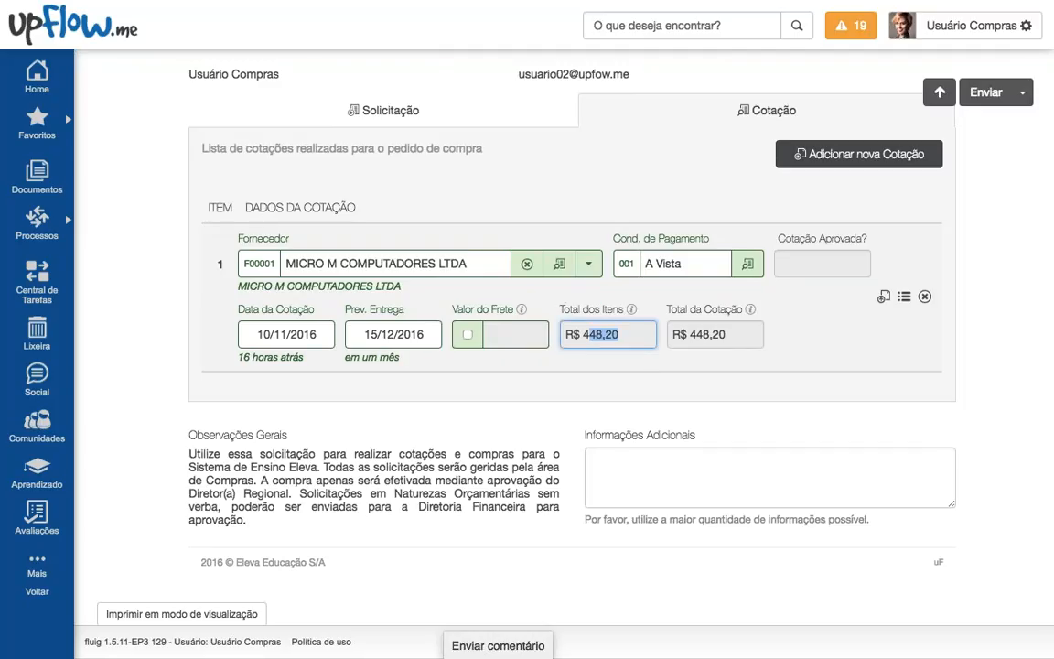
{"action": "left_click", "coordinate": [601, 366]}
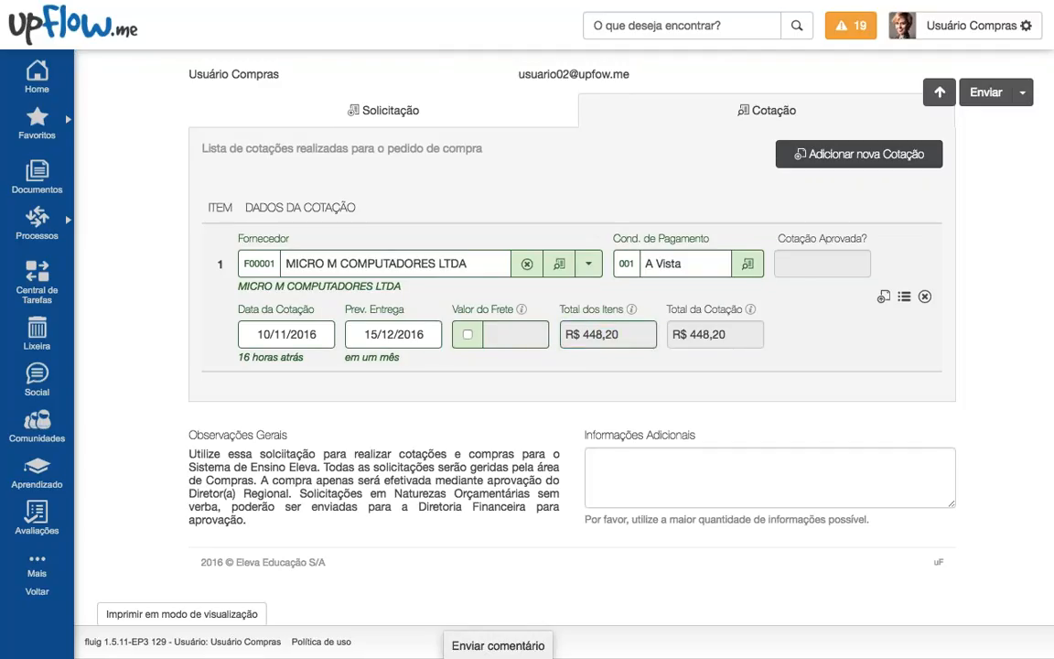
Step: Add R$ 100,00 freight, making the total R$ 548,20, then add another quotation row
{"action": "left_click", "coordinate": [466, 335]}
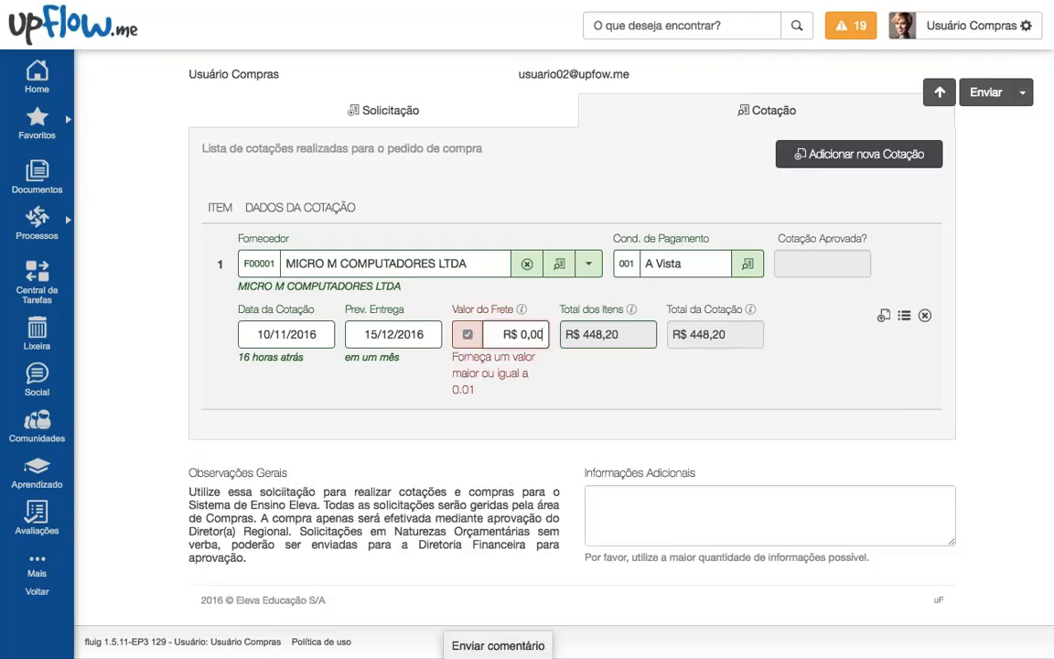
{"action": "type", "text": "100,0"}
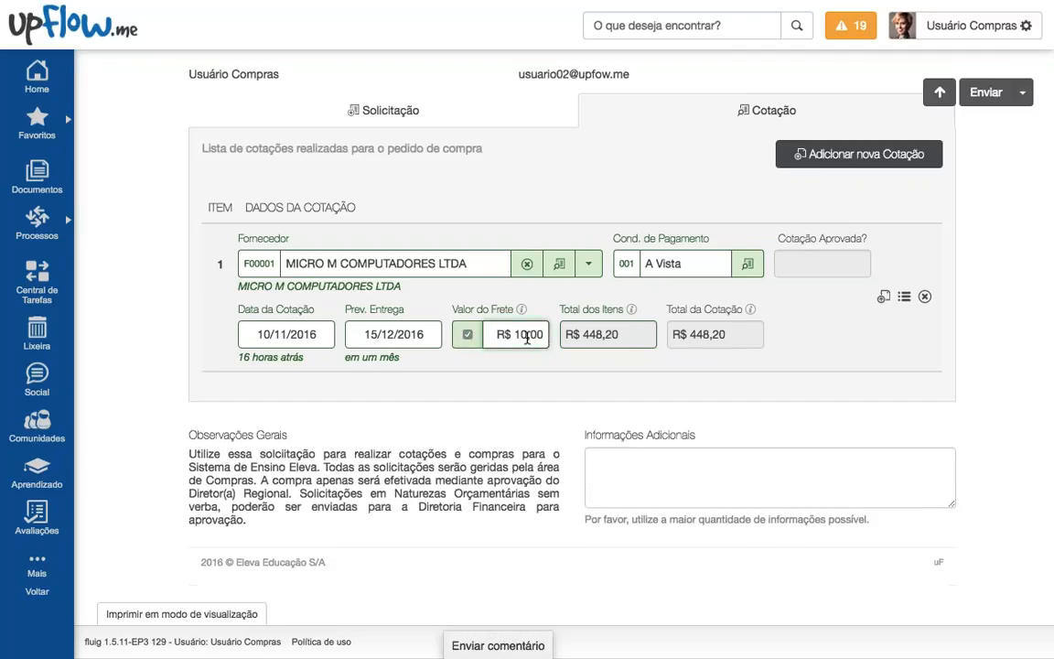
{"action": "type", "text": "0"}
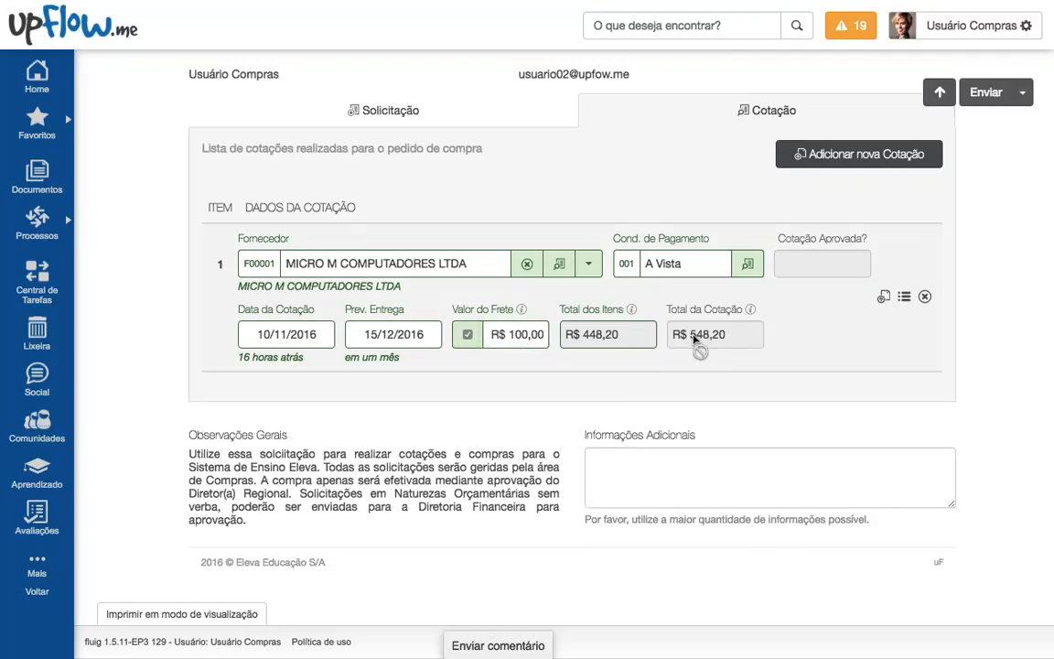
{"action": "left_click", "coordinate": [681, 340]}
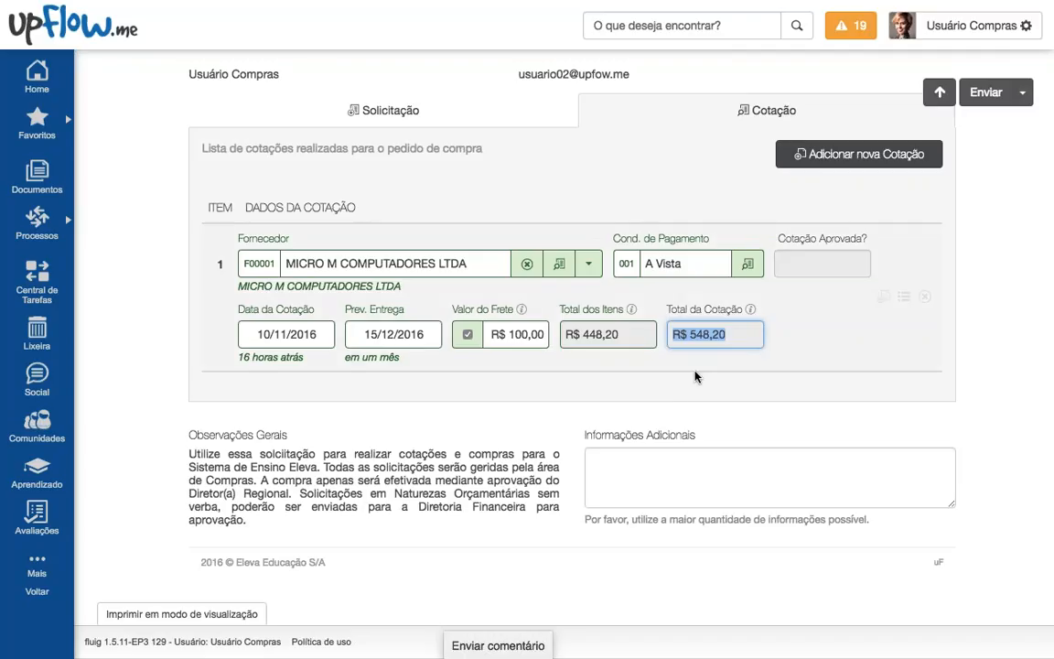
{"action": "left_click", "coordinate": [798, 337]}
{"action": "left_click", "coordinate": [835, 161]}
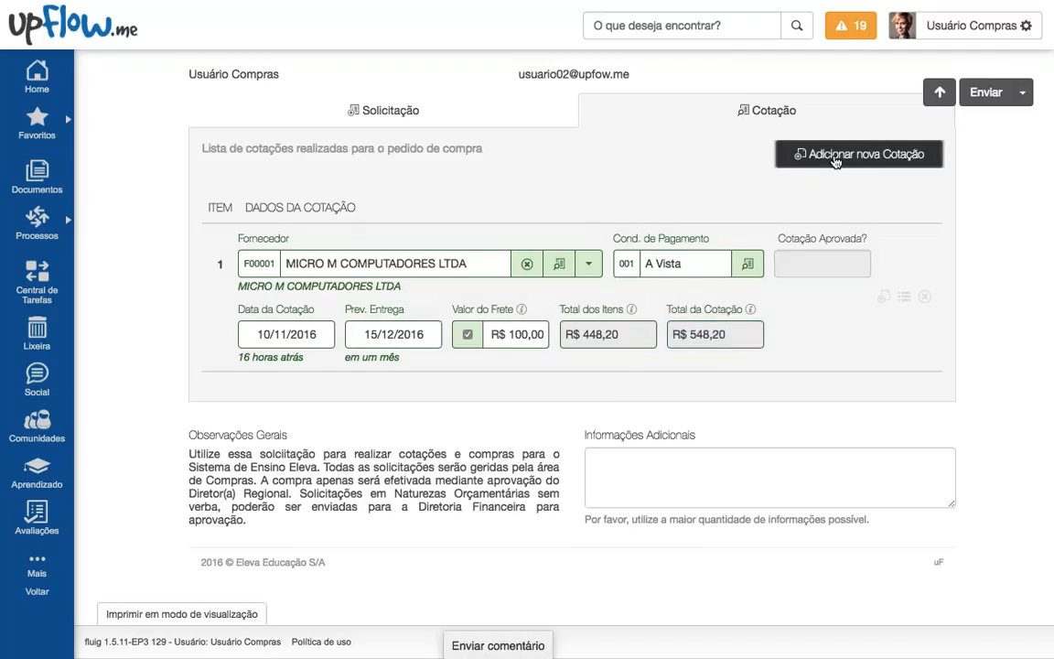
Step: Set quotation 2's supplier to FERSHOP and payment terms to 002 Entrada + 30 Dias
{"action": "left_click", "coordinate": [559, 412]}
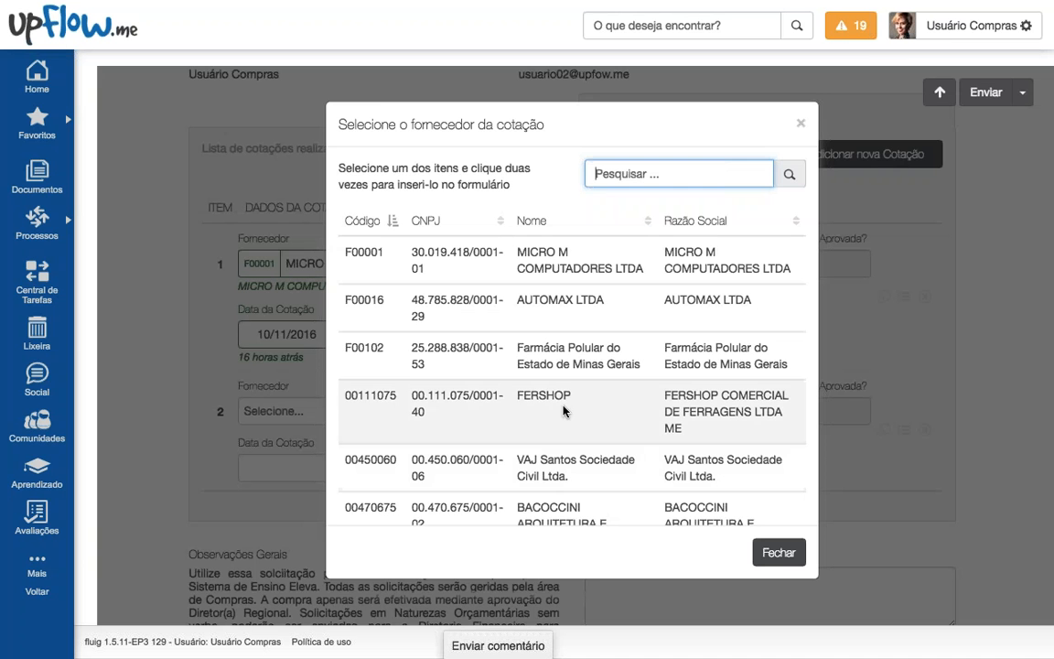
{"action": "double_click", "coordinate": [560, 408]}
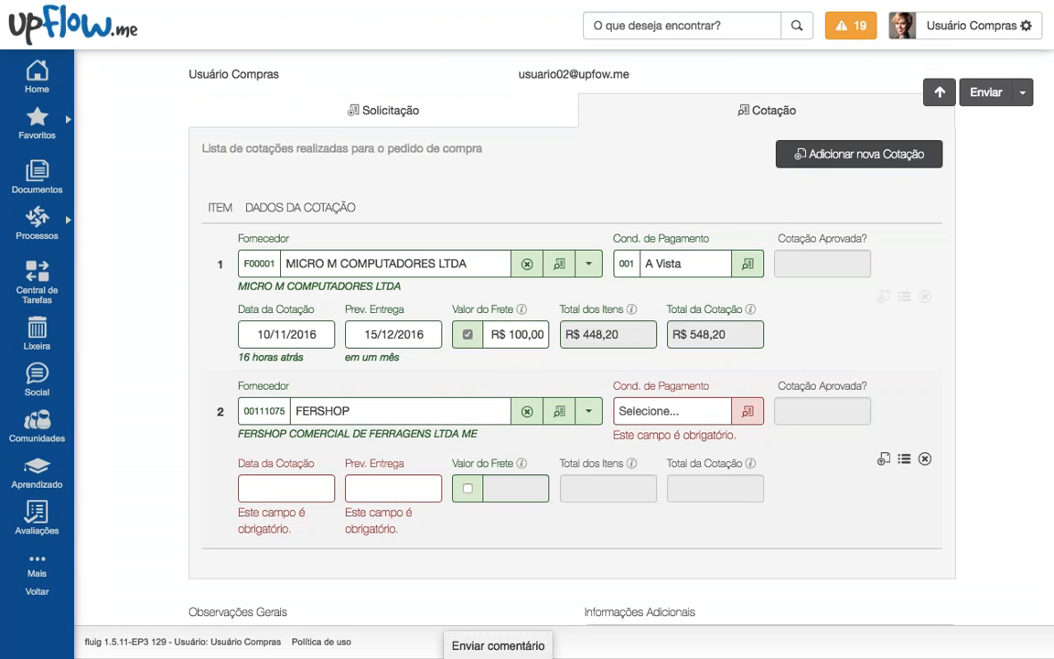
{"action": "left_click", "coordinate": [748, 410]}
{"action": "left_click", "coordinate": [562, 307]}
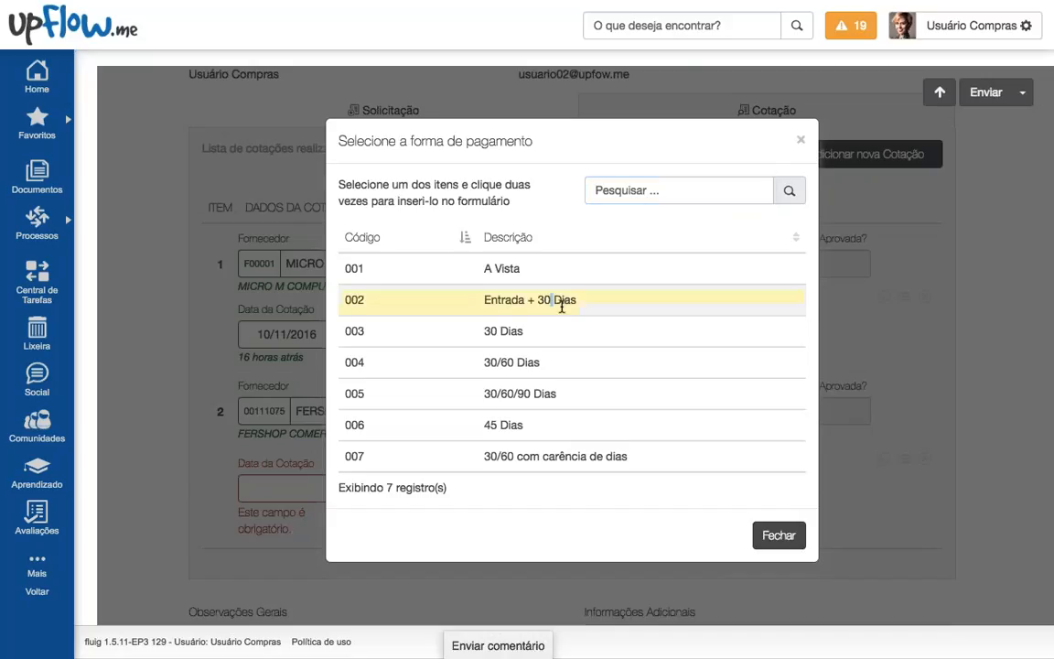
{"action": "double_click", "coordinate": [561, 306]}
Step: Date quotation 2 on 10/11/2016 with expected delivery 21/11/2016
{"action": "left_click", "coordinate": [287, 481]}
{"action": "left_click", "coordinate": [367, 590]}
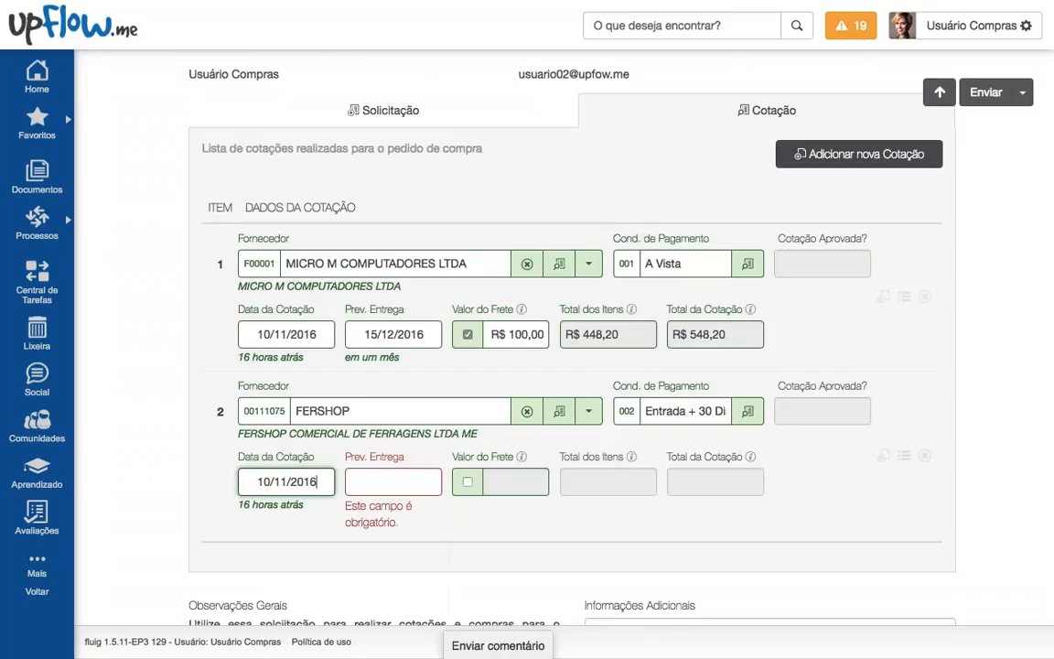
{"action": "left_click", "coordinate": [395, 479]}
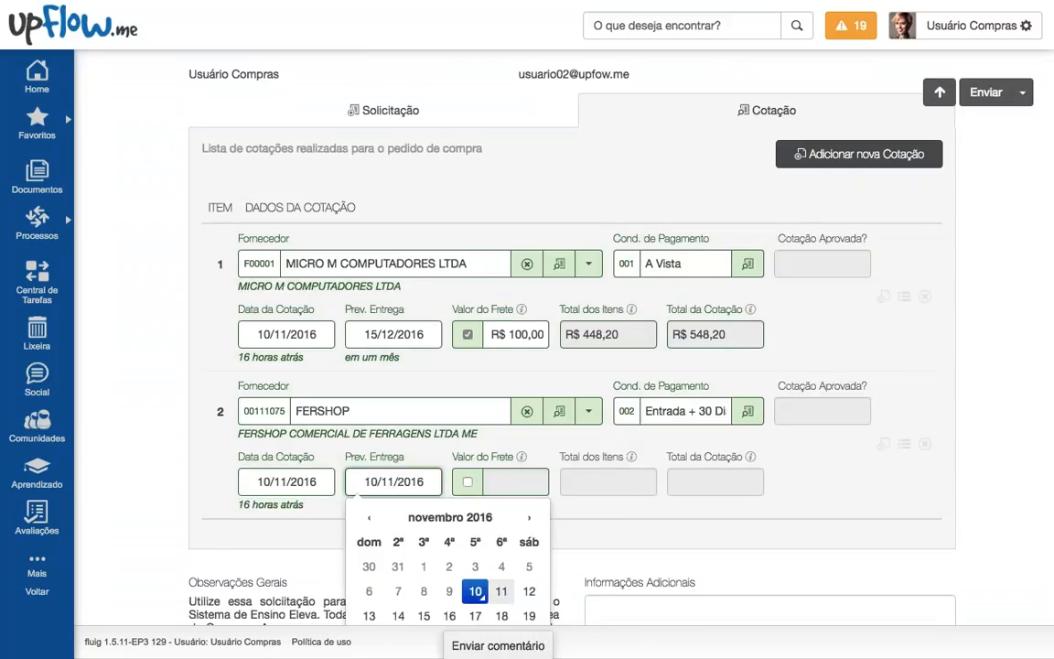
{"action": "scroll", "coordinate": [395, 479], "scroll_direction": "down", "scroll_amount": 1}
{"action": "scroll", "coordinate": [393, 451], "scroll_direction": "down", "scroll_amount": 2}
{"action": "left_click", "coordinate": [395, 487]}
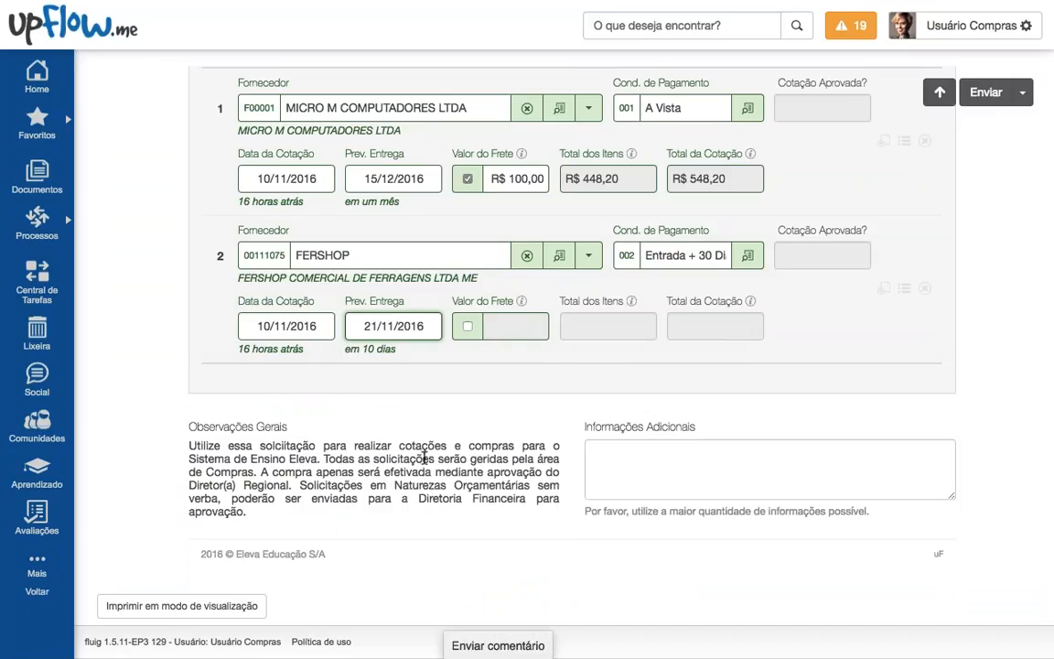
{"action": "scroll", "coordinate": [395, 487], "scroll_direction": "up", "scroll_amount": 1}
Step: Enter Cotação #2 unit prices 6,70, 10,20 and 30,50 for a R$ 1.077,60 total, then close the panel
{"action": "left_click", "coordinate": [904, 314]}
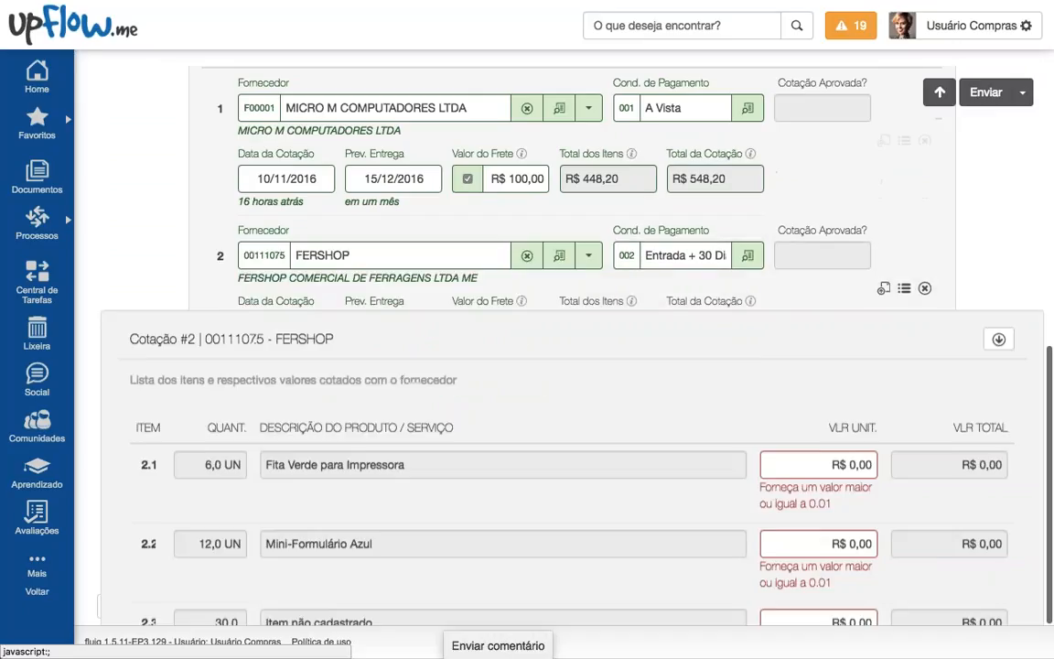
{"action": "left_click", "coordinate": [834, 390]}
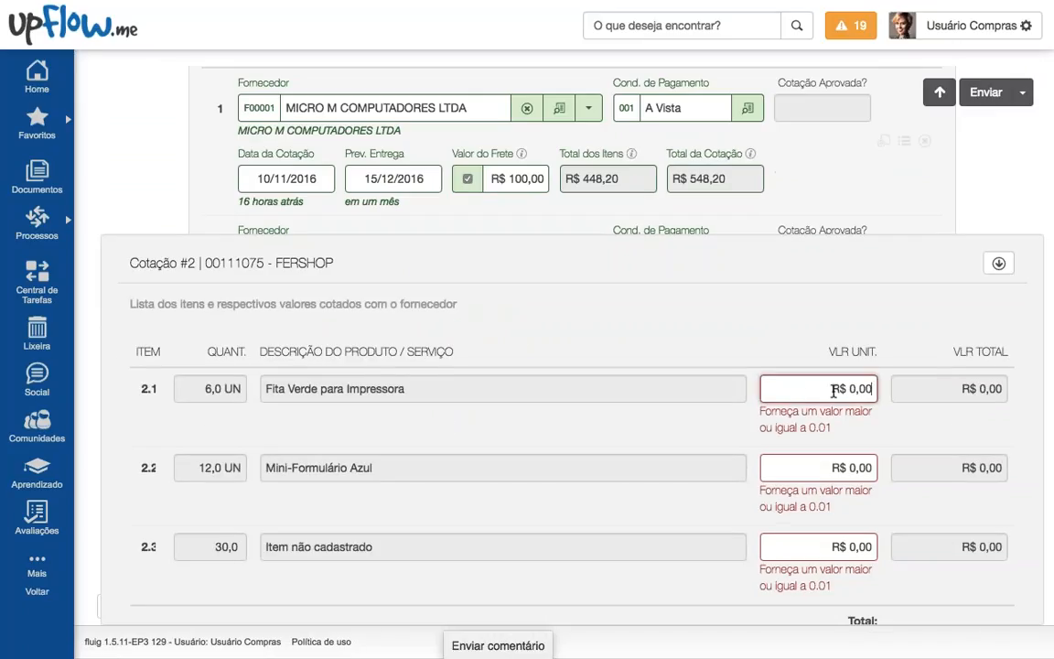
{"action": "type", "text": "6,70"}
{"action": "left_click", "coordinate": [851, 428]}
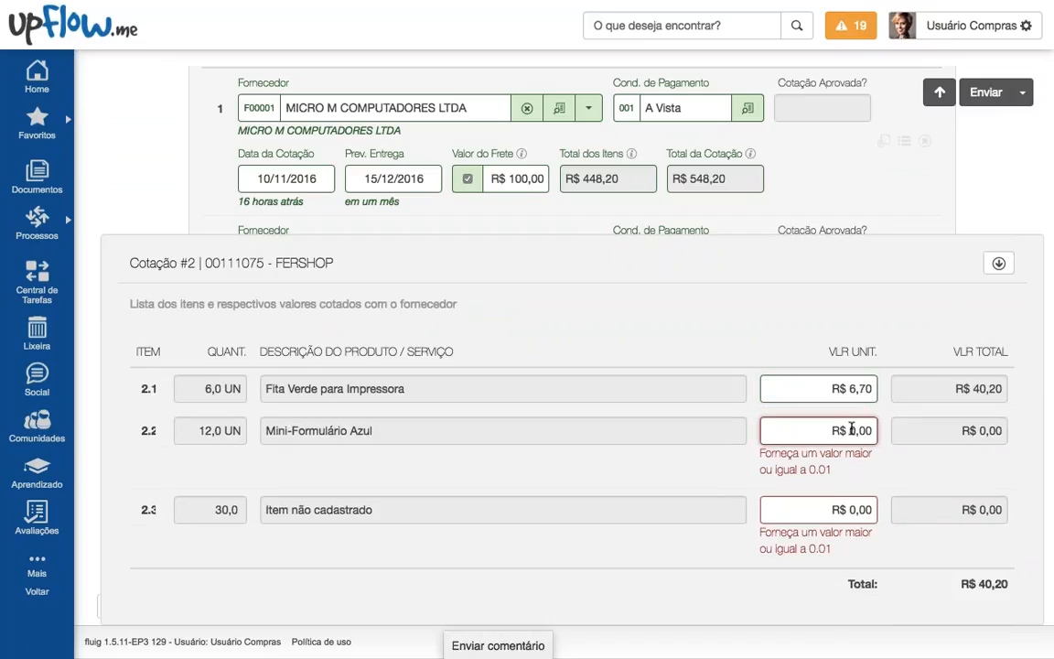
{"action": "type", "text": "10,20"}
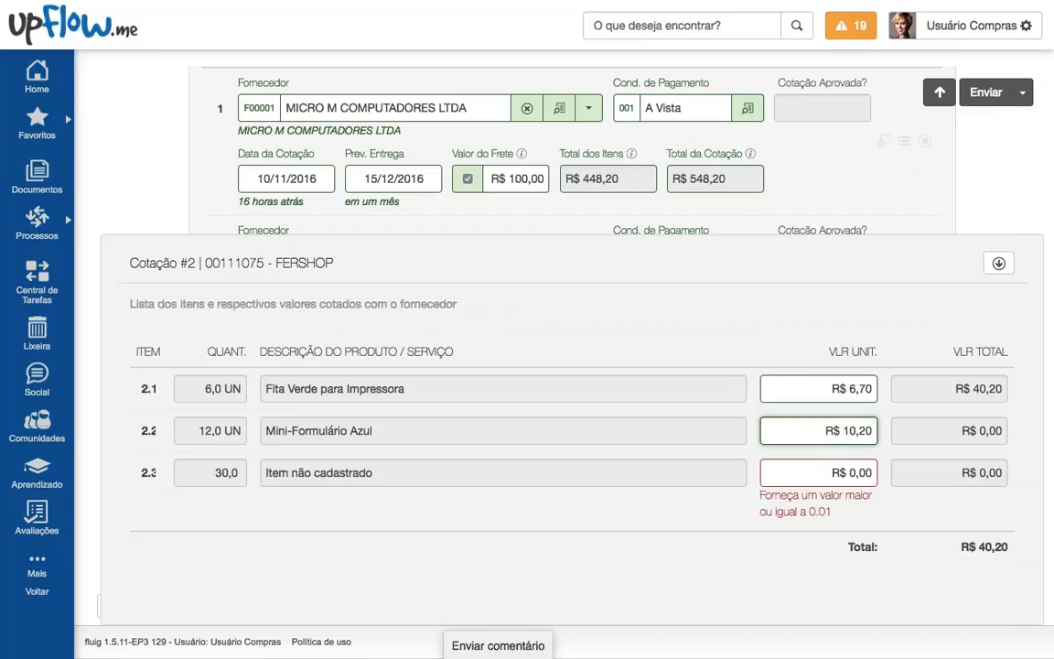
{"action": "left_click", "coordinate": [847, 469]}
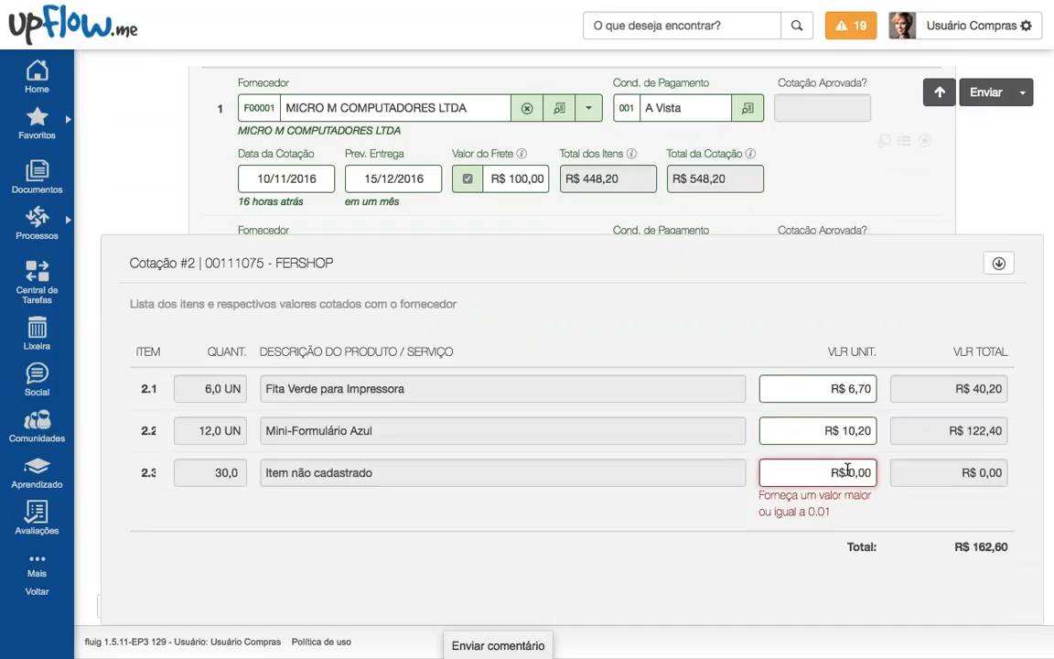
{"action": "type", "text": "3050"}
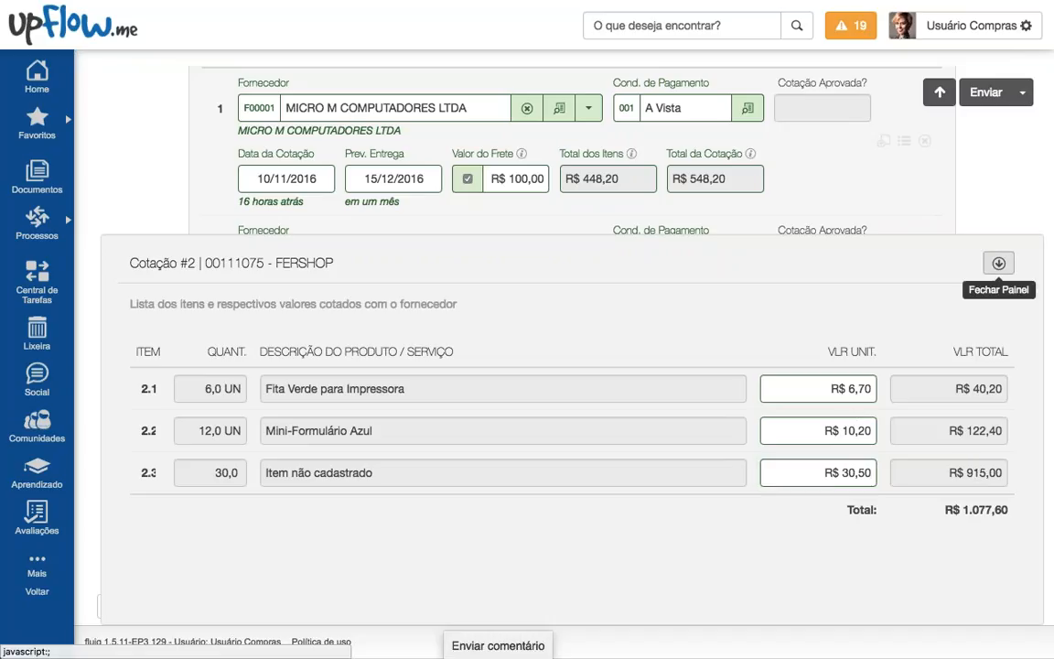
{"action": "left_click", "coordinate": [998, 263]}
{"action": "scroll", "coordinate": [929, 336], "scroll_direction": "up", "scroll_amount": 1}
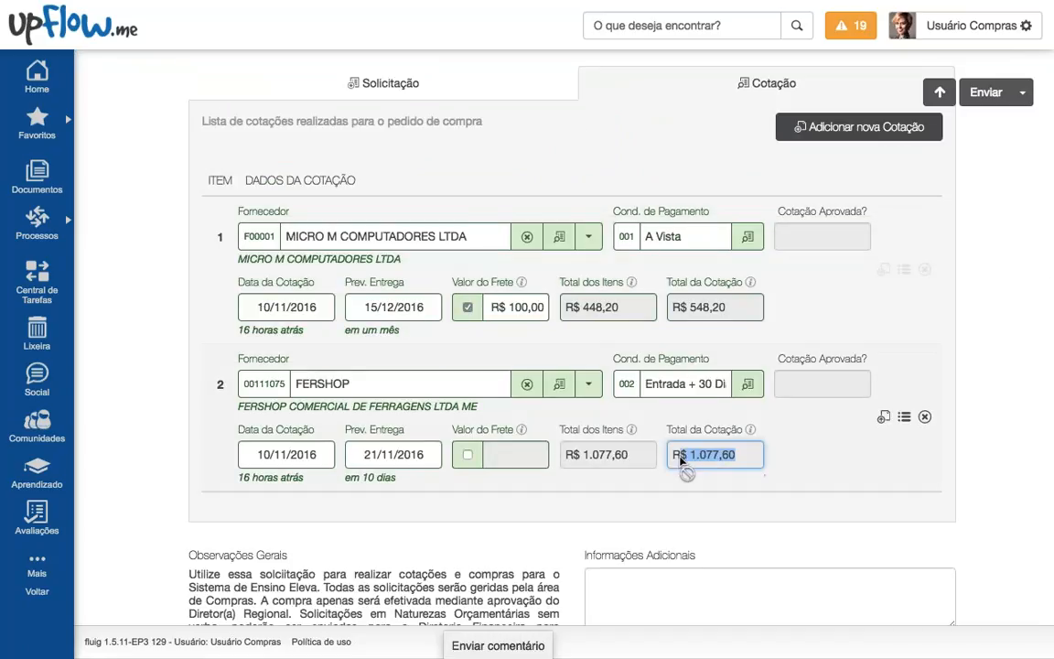
Step: Add quotation 3 with its supplier marked and named 'Fornecedor não cadastrado'
{"action": "left_click_drag", "start_coordinate": [685, 455], "coordinate": [736, 454]}
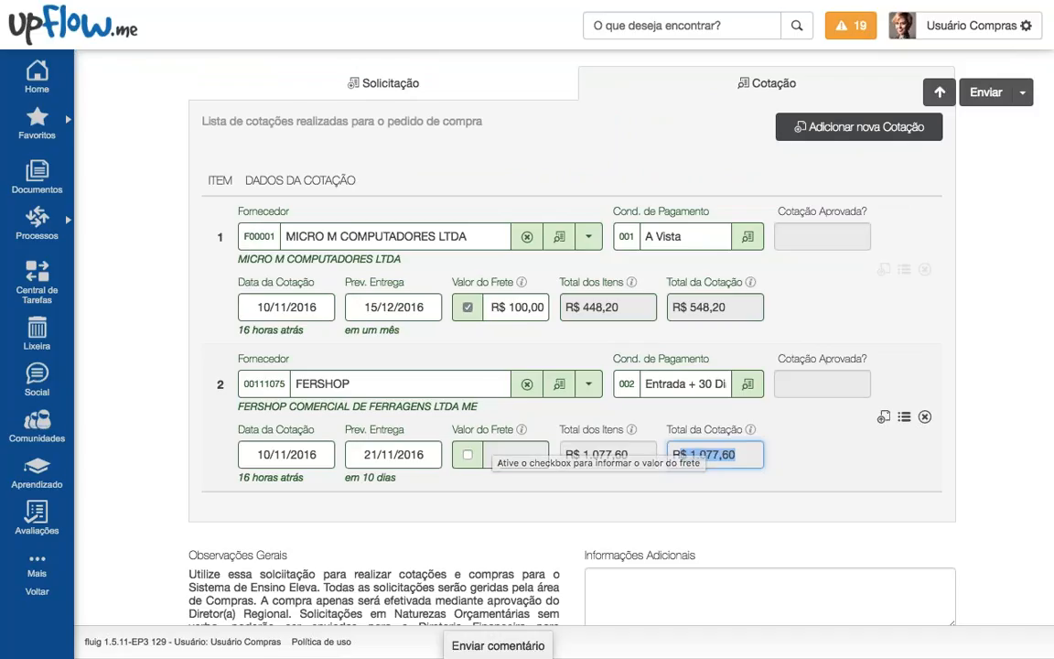
{"action": "left_click", "coordinate": [813, 133]}
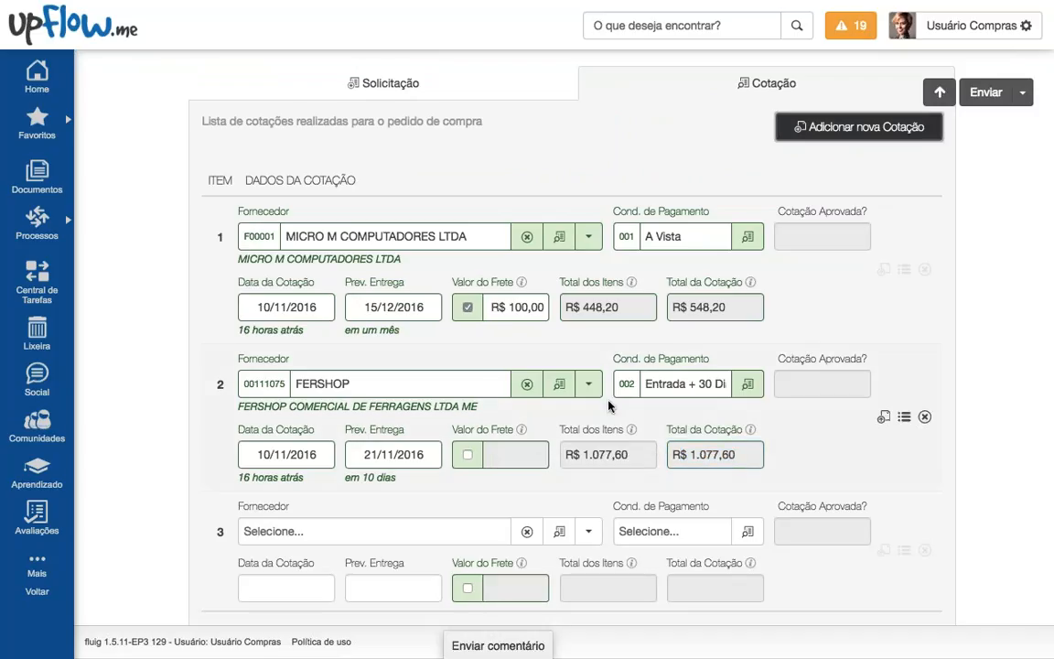
{"action": "scroll", "coordinate": [623, 405], "scroll_direction": "down", "scroll_amount": 2}
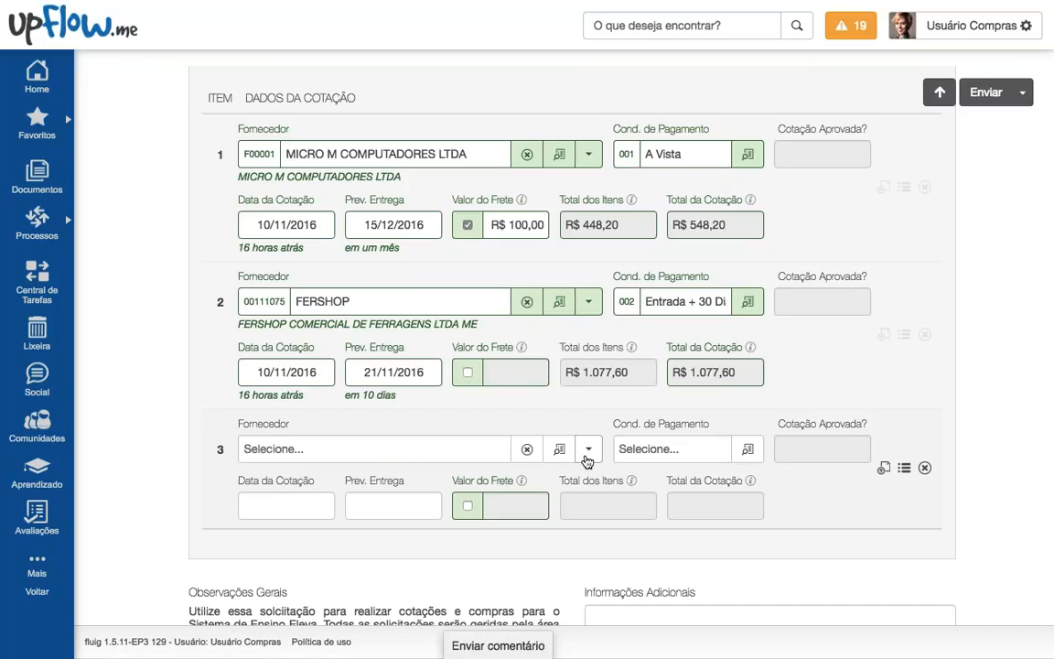
{"action": "left_click", "coordinate": [586, 457]}
{"action": "left_click", "coordinate": [609, 483]}
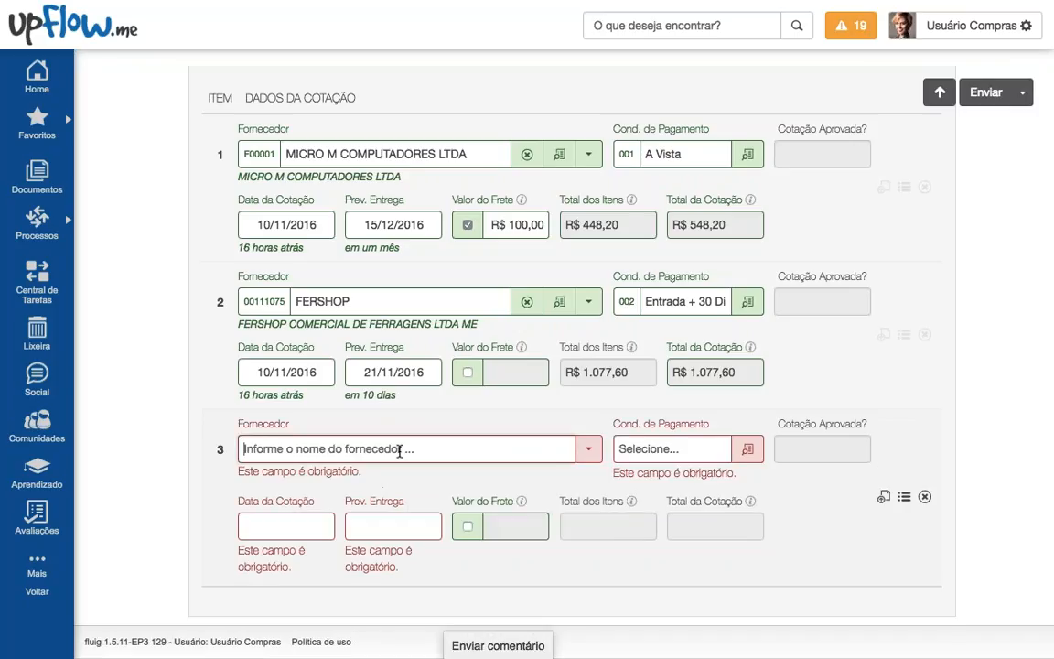
{"action": "type", "text": "Fonr"}
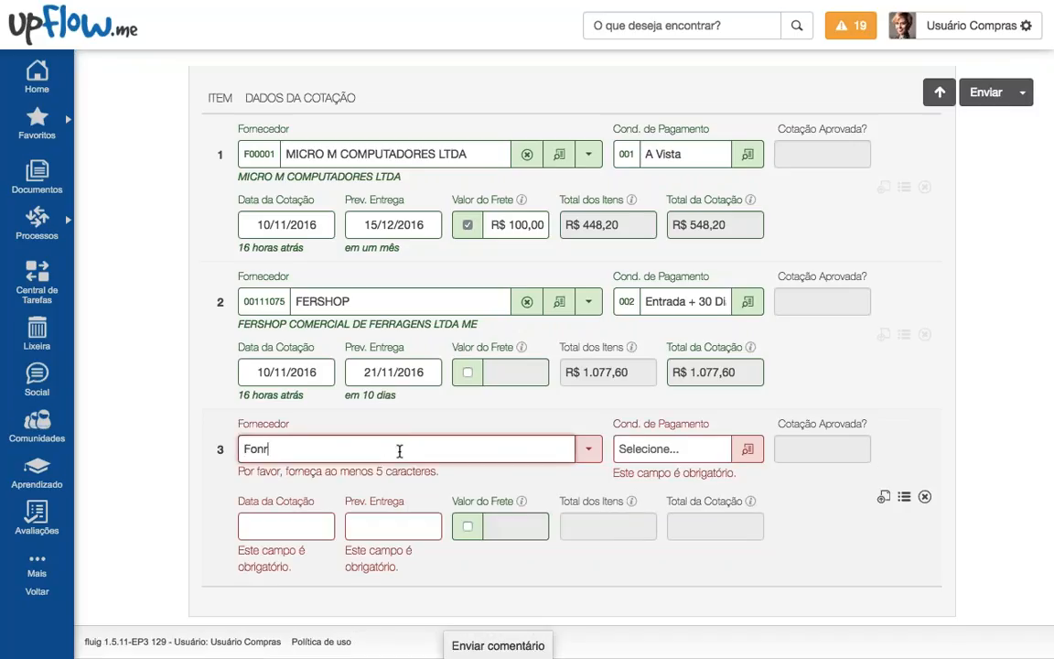
{"action": "key", "text": "BackSpace"}
{"action": "key", "text": "BackSpace"}
{"action": "type", "text": "rnecedor n"}
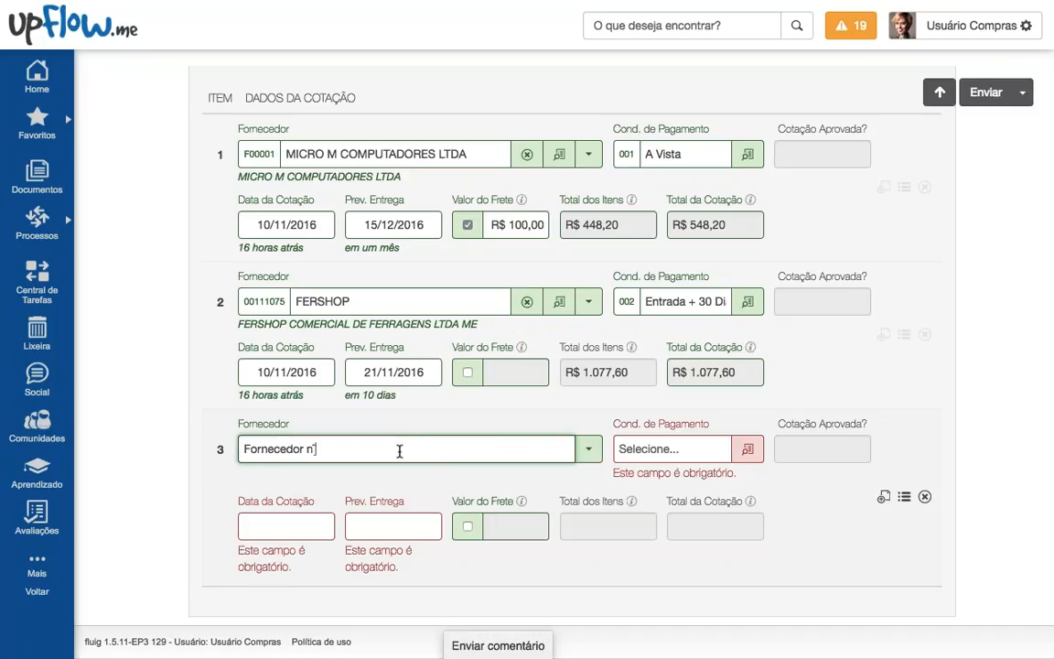
{"action": "type", "text": "ão cadastrado"}
Step: Give quotation 3 001 A Vista terms, quote date 10/11/2016 and delivery 19/11/2016
{"action": "left_click", "coordinate": [746, 449]}
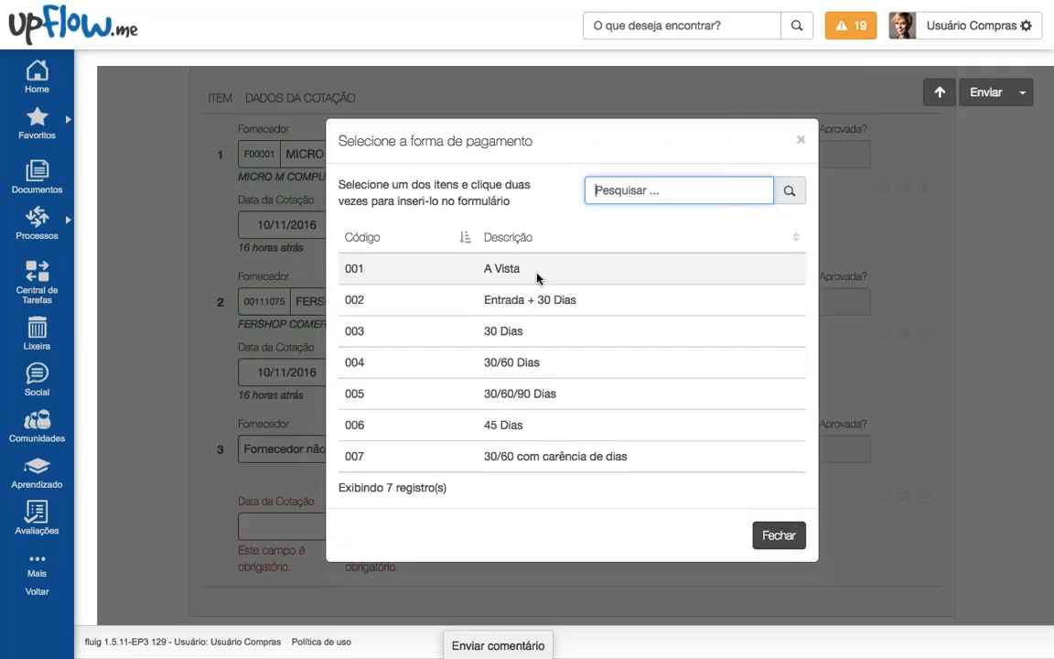
{"action": "left_click", "coordinate": [538, 275]}
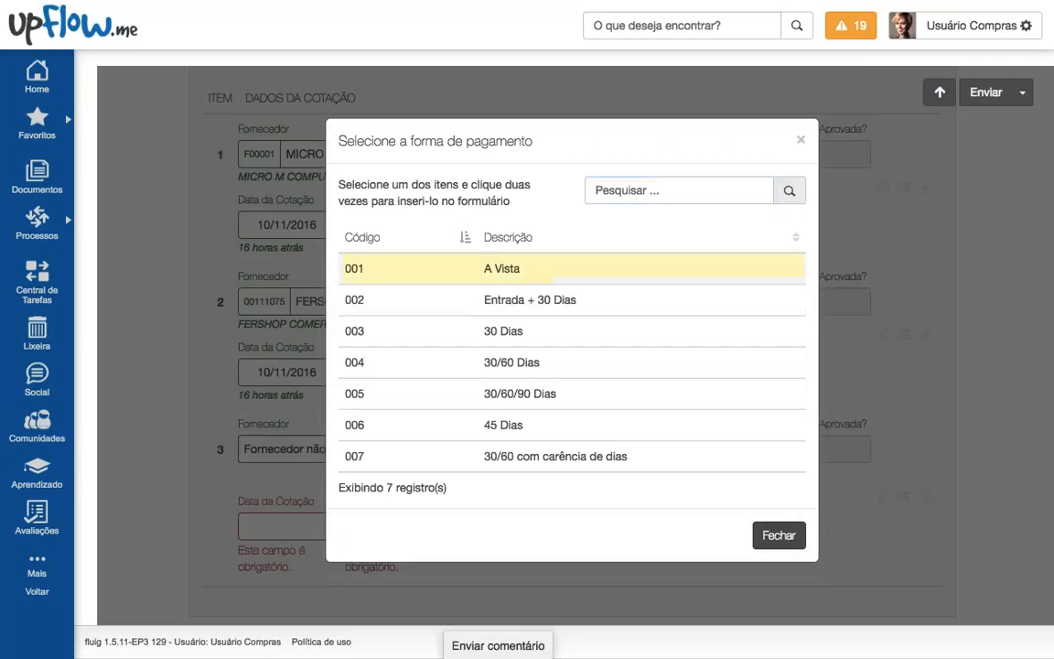
{"action": "double_click", "coordinate": [539, 268]}
{"action": "left_click", "coordinate": [266, 502]}
{"action": "scroll", "coordinate": [344, 568], "scroll_direction": "down", "scroll_amount": 1}
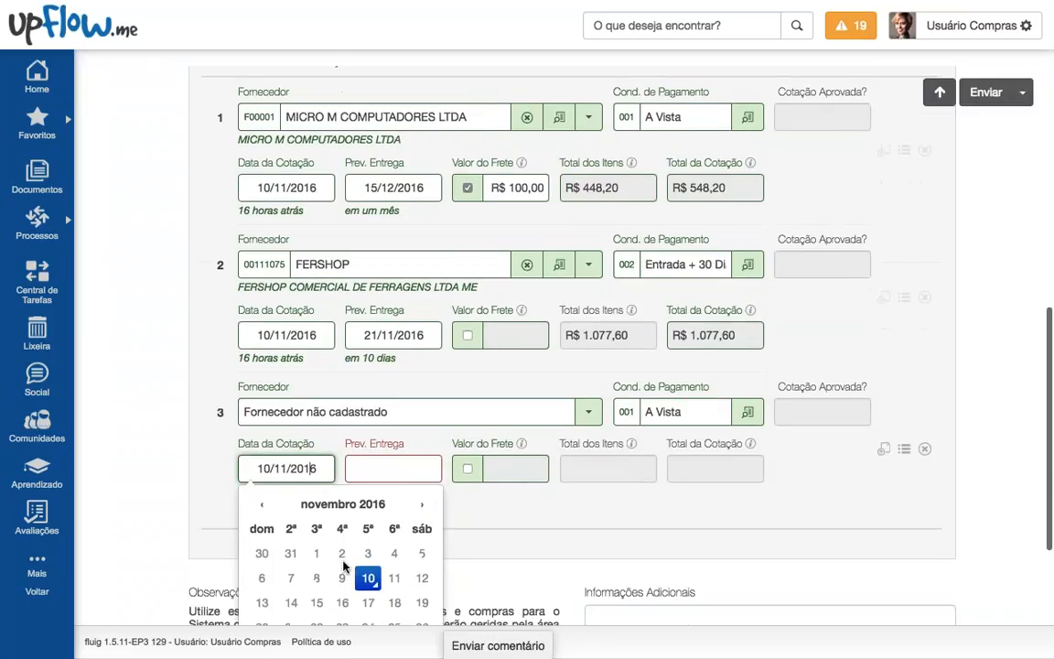
{"action": "left_click", "coordinate": [368, 563]}
{"action": "left_click", "coordinate": [389, 454]}
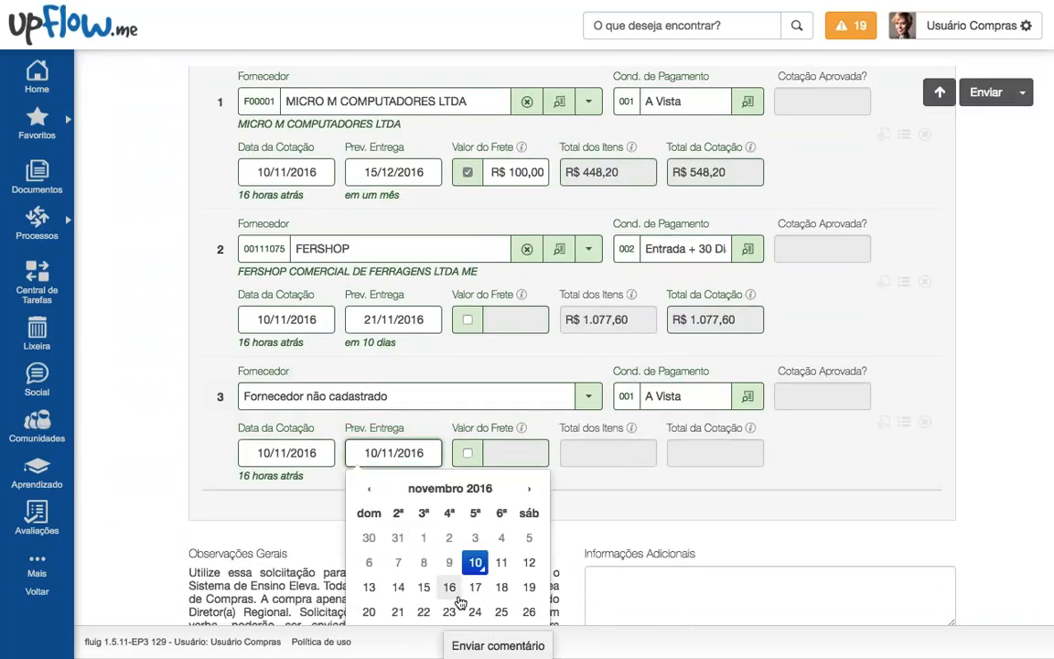
{"action": "left_click", "coordinate": [529, 586]}
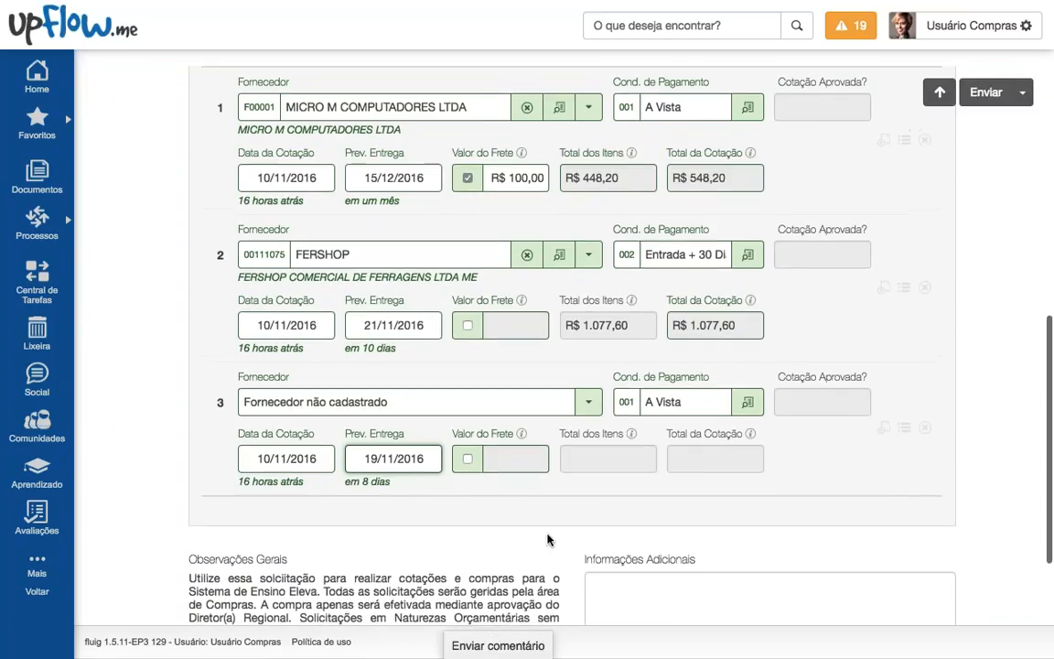
{"action": "scroll", "coordinate": [548, 539], "scroll_direction": "up", "scroll_amount": 1}
Step: Enter Cotação #3 unit prices 7,80, 2,60 and 8,00 for a R$ 318,00 total, then close the panel
{"action": "left_click", "coordinate": [903, 457]}
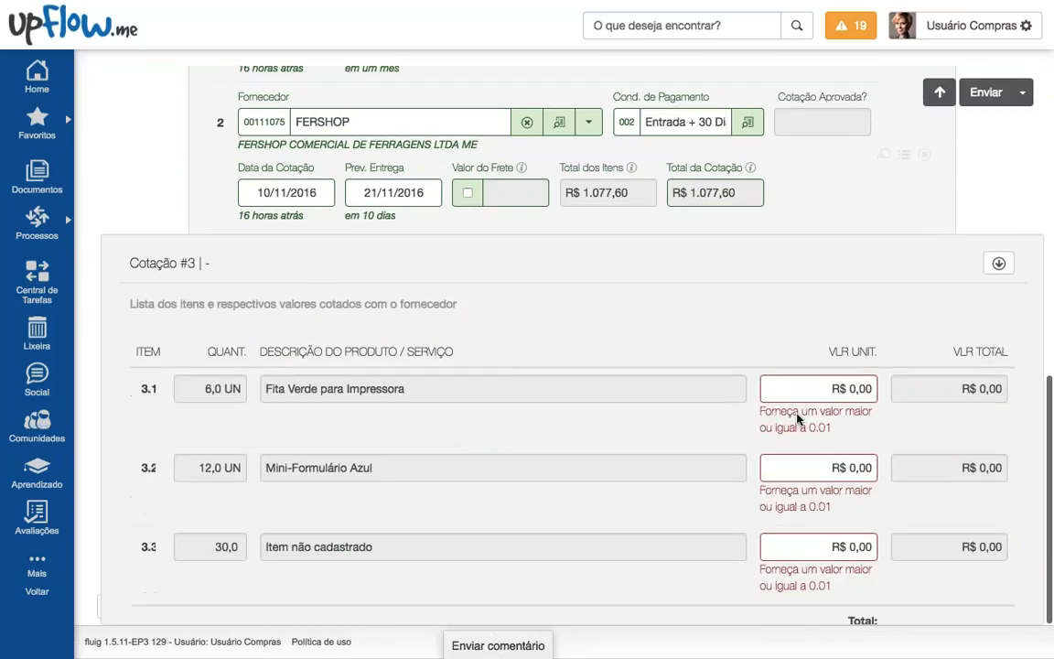
{"action": "left_click", "coordinate": [805, 389]}
{"action": "type", "text": "780"}
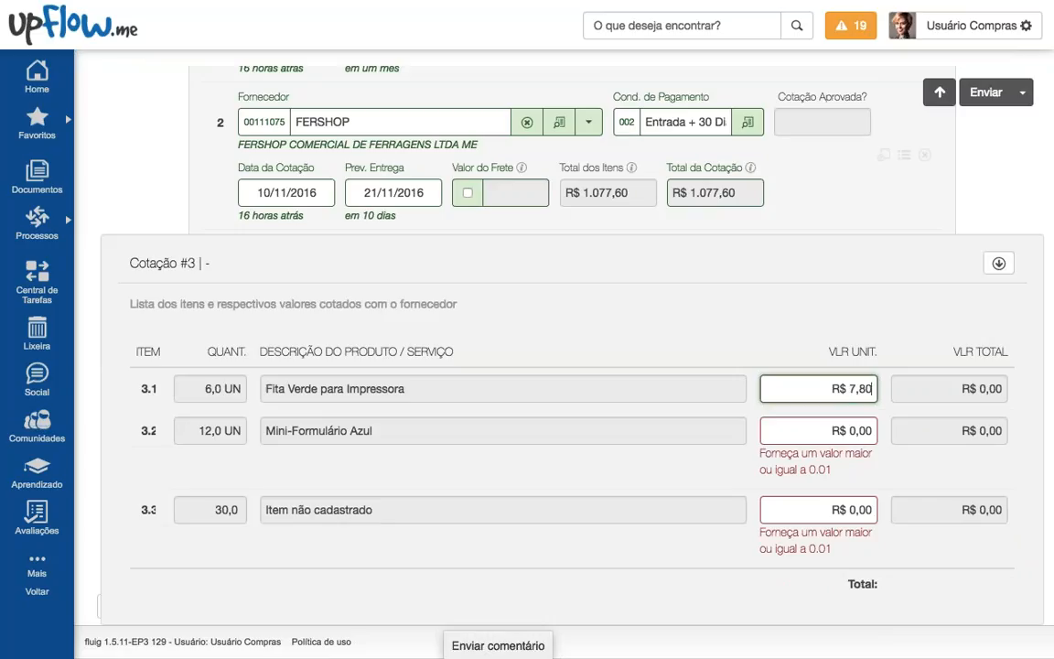
{"action": "key", "text": "Tab"}
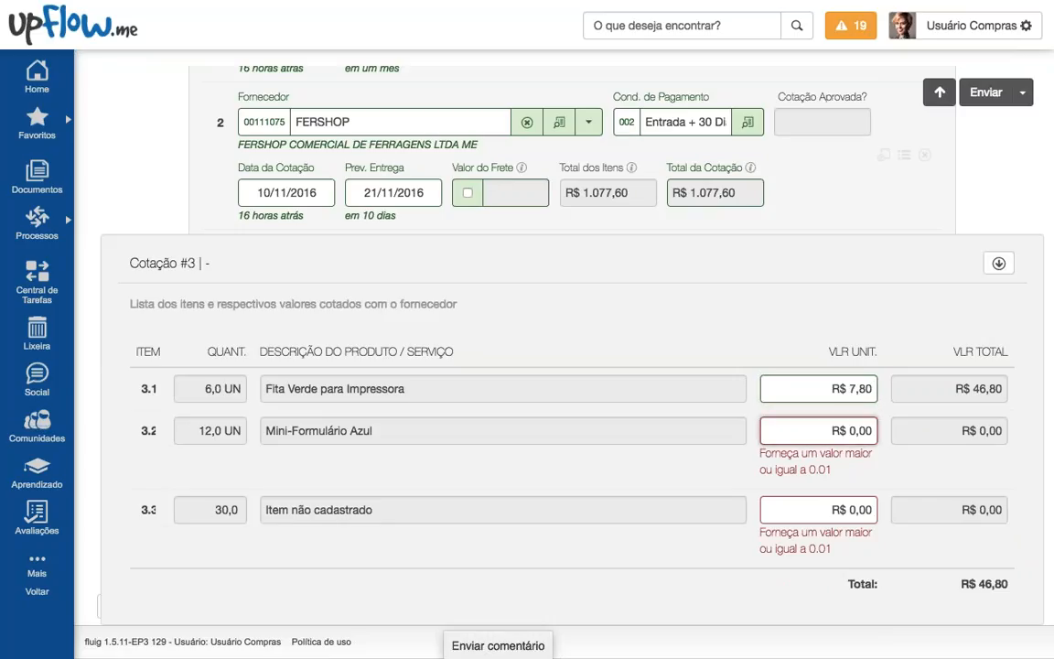
{"action": "type", "text": "2,60"}
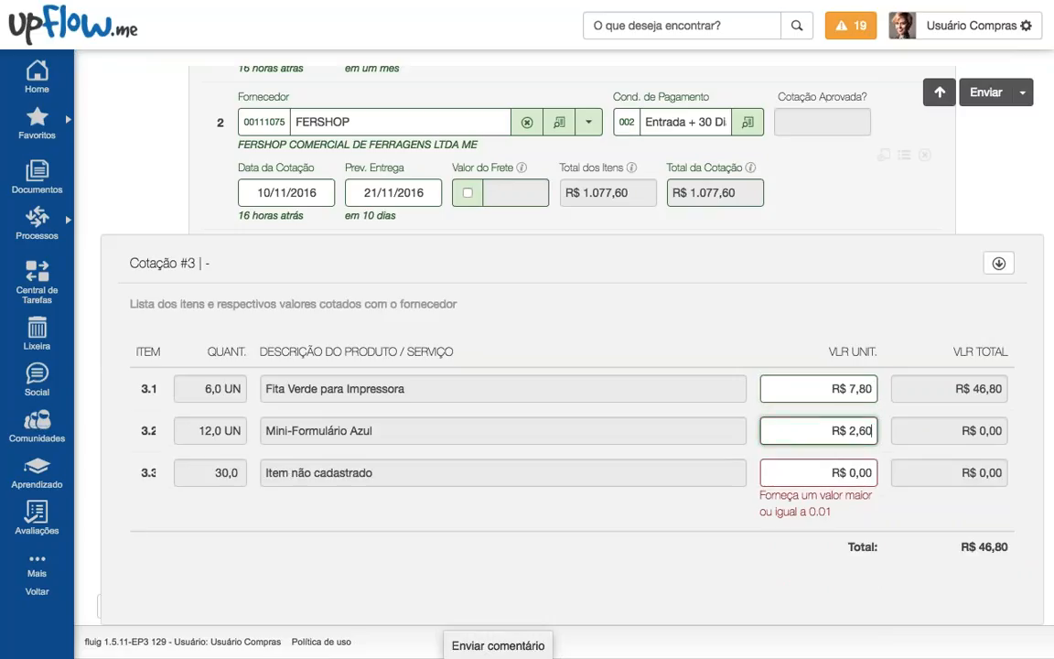
{"action": "key", "text": "Tab"}
{"action": "type", "text": "800"}
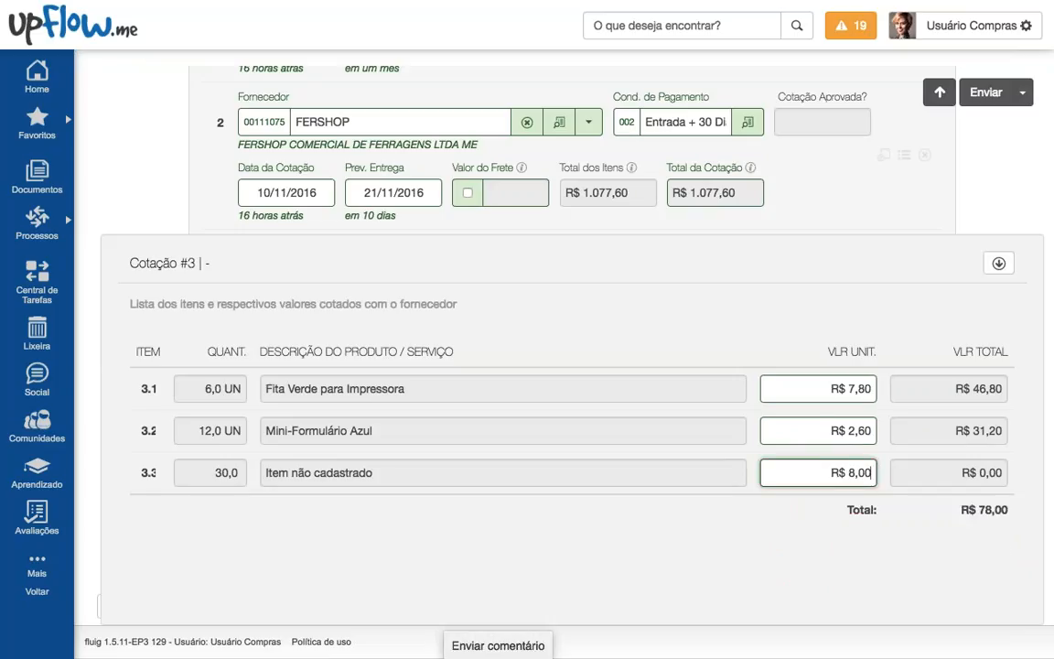
{"action": "left_click", "coordinate": [859, 431]}
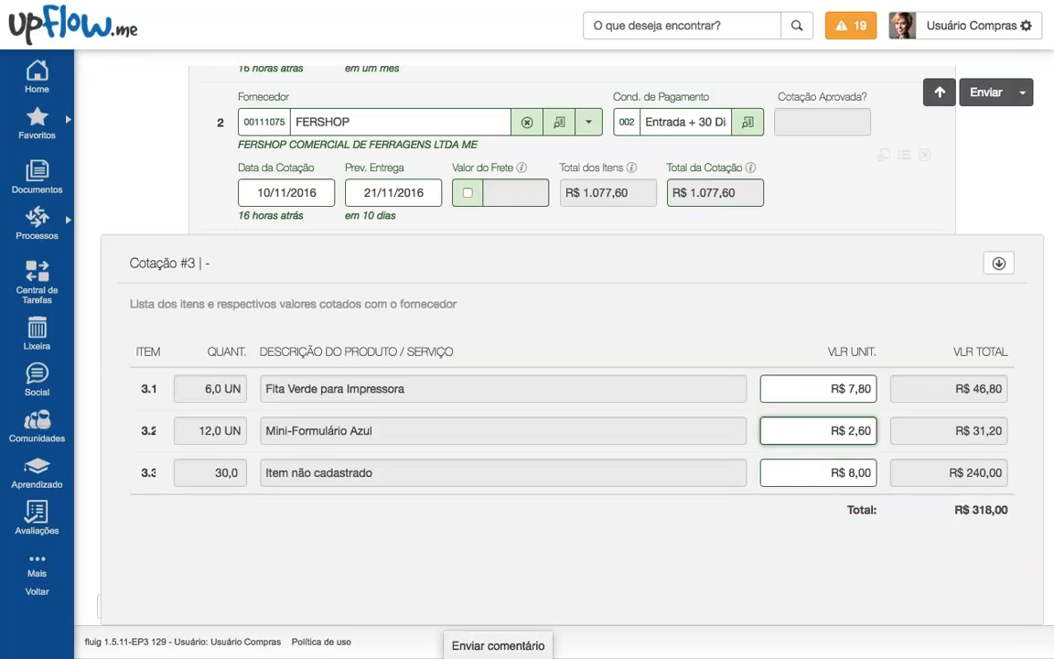
{"action": "left_click", "coordinate": [998, 263]}
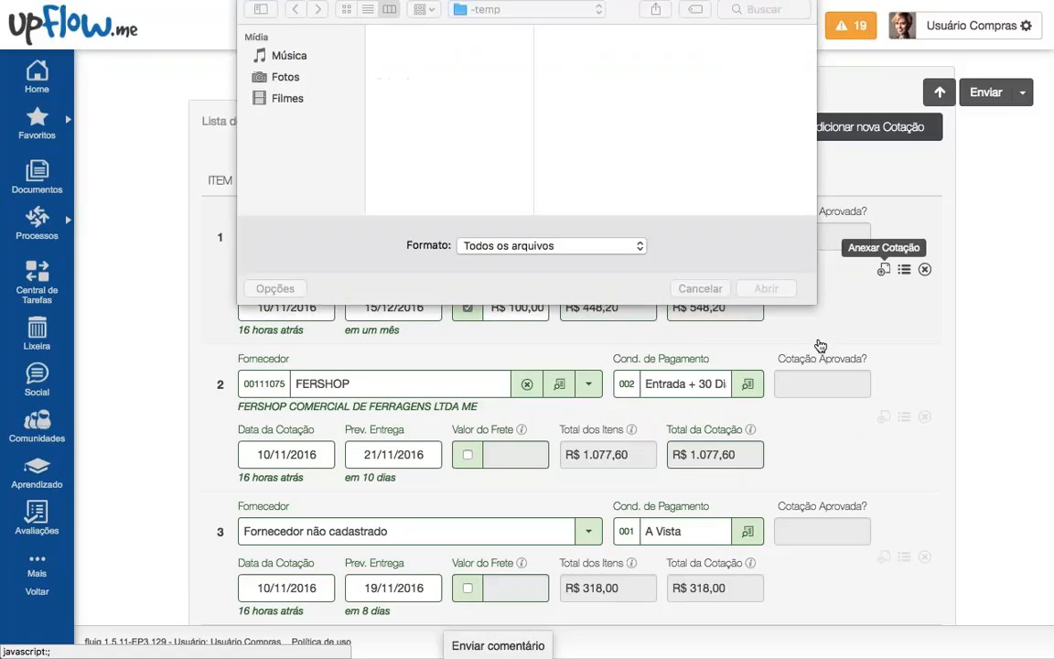
Step: Upload Arquivo de Cotação 003.txt as the quotation attachment
{"action": "scroll", "coordinate": [427, 95], "scroll_direction": "down", "scroll_amount": 1}
{"action": "scroll", "coordinate": [413, 93], "scroll_direction": "up", "scroll_amount": 1}
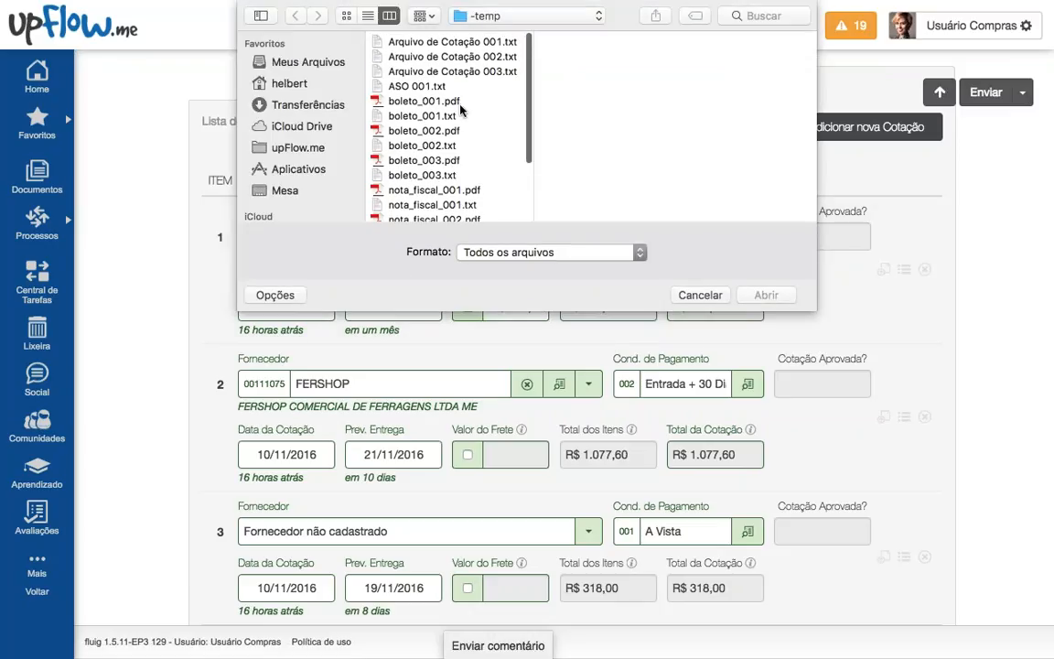
{"action": "left_click", "coordinate": [430, 69]}
{"action": "key", "text": "Return"}
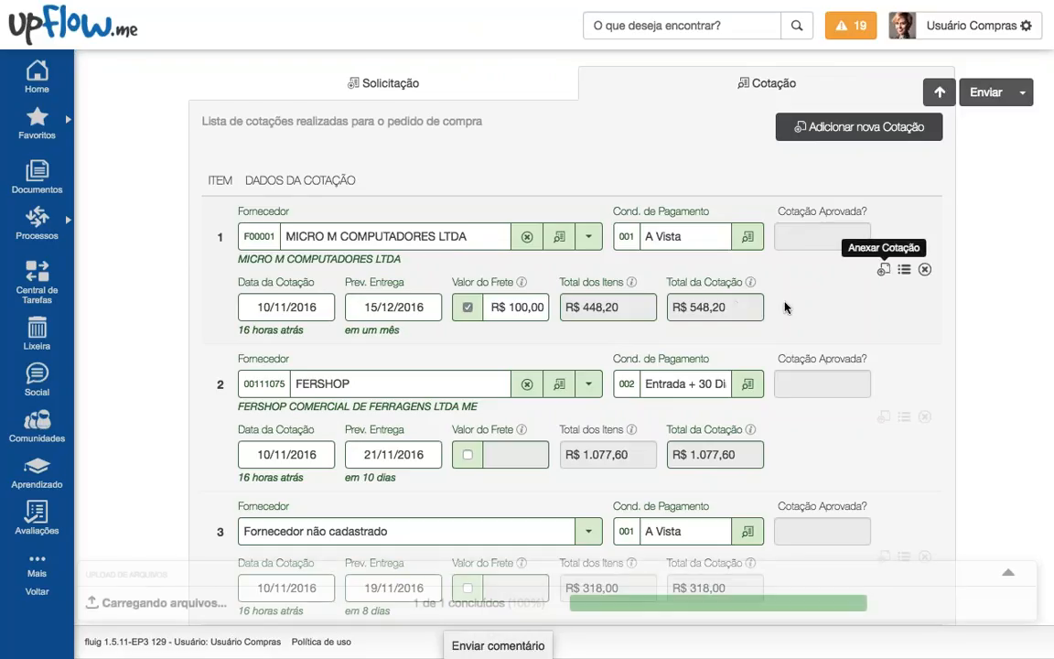
Step: Send request 91 for approval with Enviar, bringing up the confirmation prompt
{"action": "scroll", "coordinate": [806, 399], "scroll_direction": "down", "scroll_amount": 1}
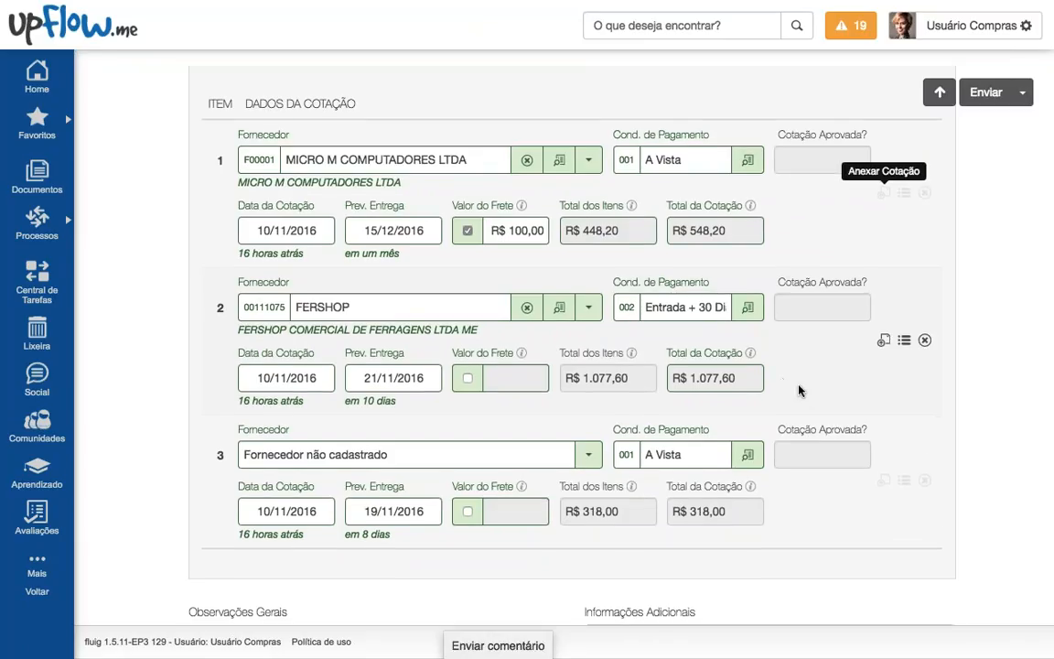
{"action": "scroll", "coordinate": [798, 390], "scroll_direction": "up", "scroll_amount": 2}
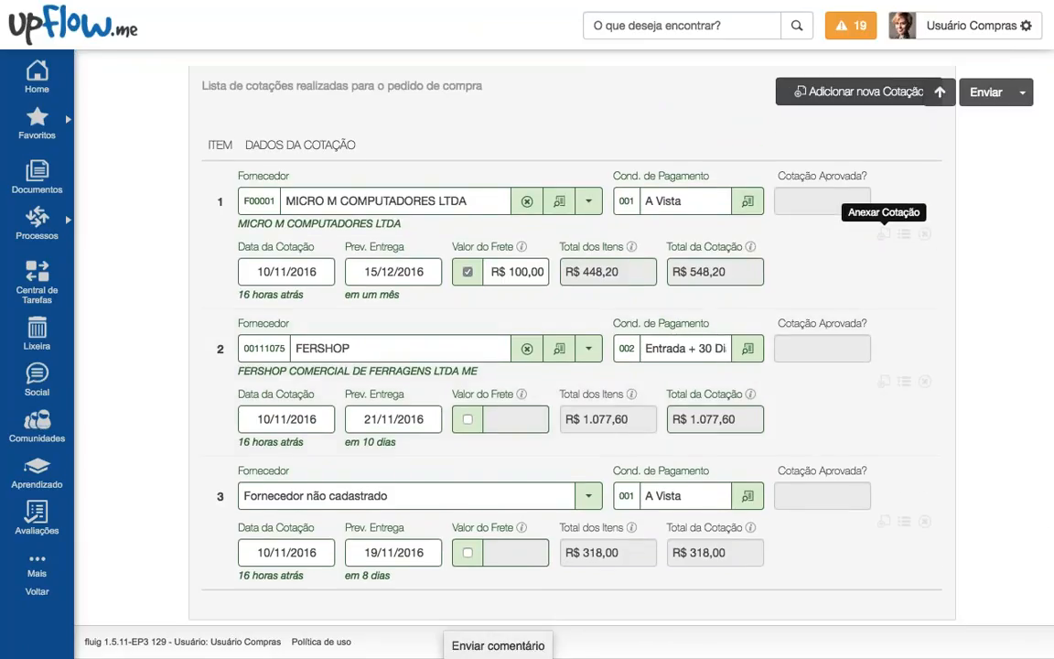
{"action": "scroll", "coordinate": [817, 316], "scroll_direction": "down", "scroll_amount": 2}
{"action": "scroll", "coordinate": [817, 316], "scroll_direction": "up", "scroll_amount": 2}
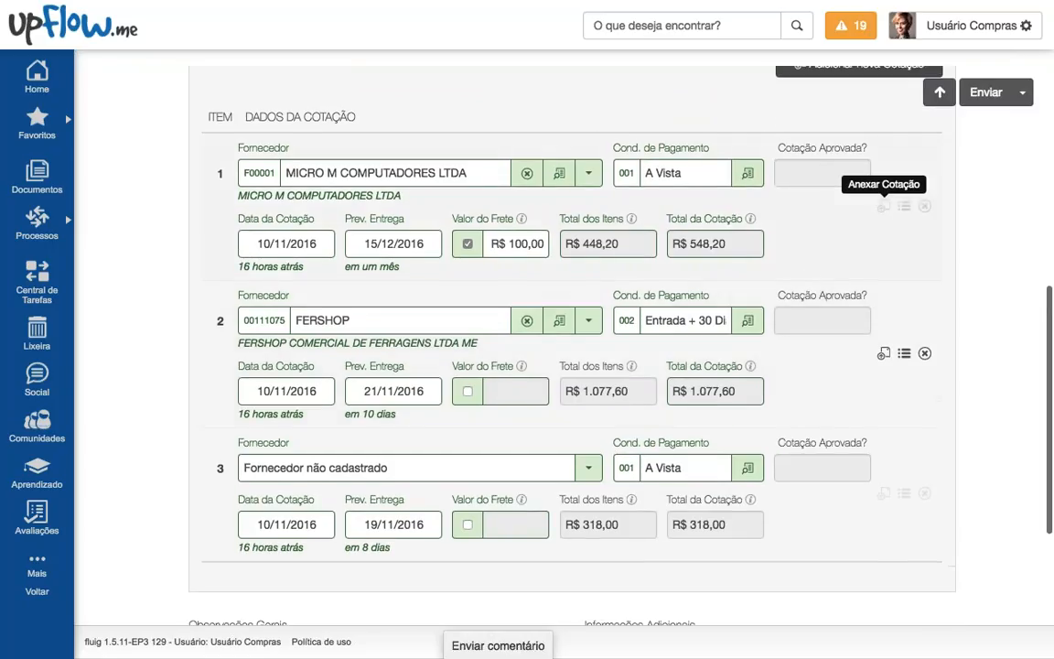
{"action": "scroll", "coordinate": [800, 254], "scroll_direction": "up", "scroll_amount": 1}
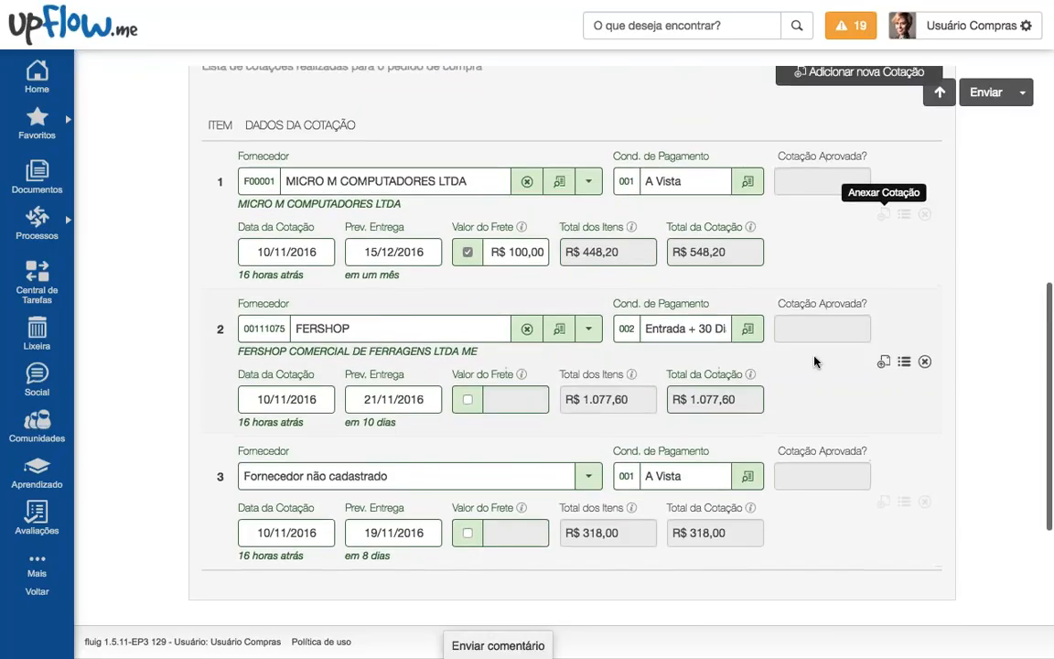
{"action": "scroll", "coordinate": [819, 360], "scroll_direction": "up", "scroll_amount": 2}
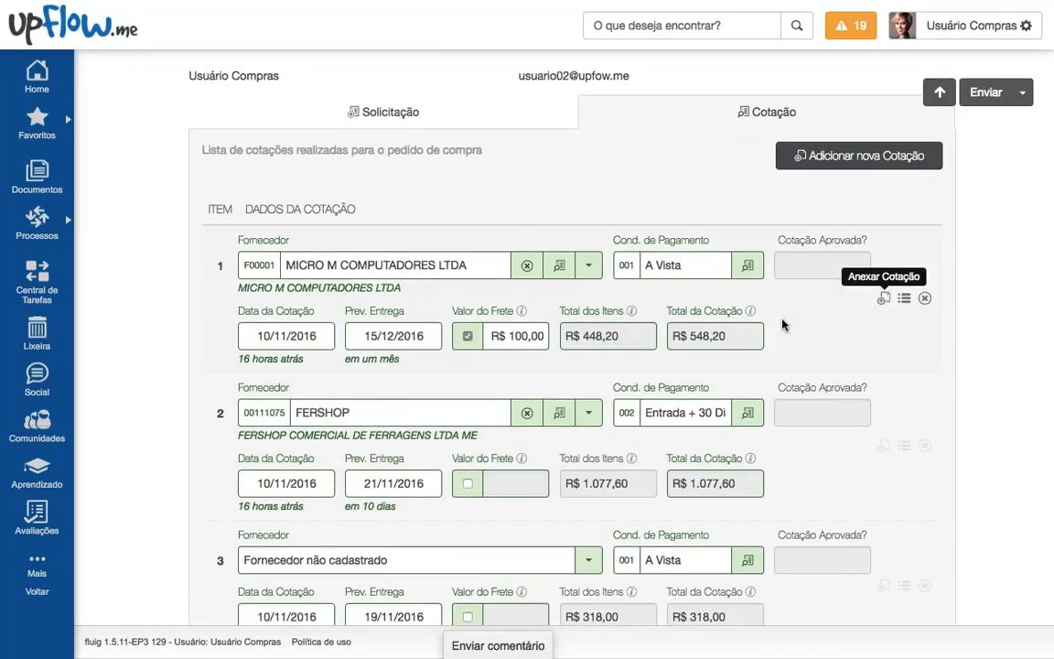
{"action": "scroll", "coordinate": [852, 325], "scroll_direction": "up", "scroll_amount": 5}
{"action": "left_click", "coordinate": [986, 93]}
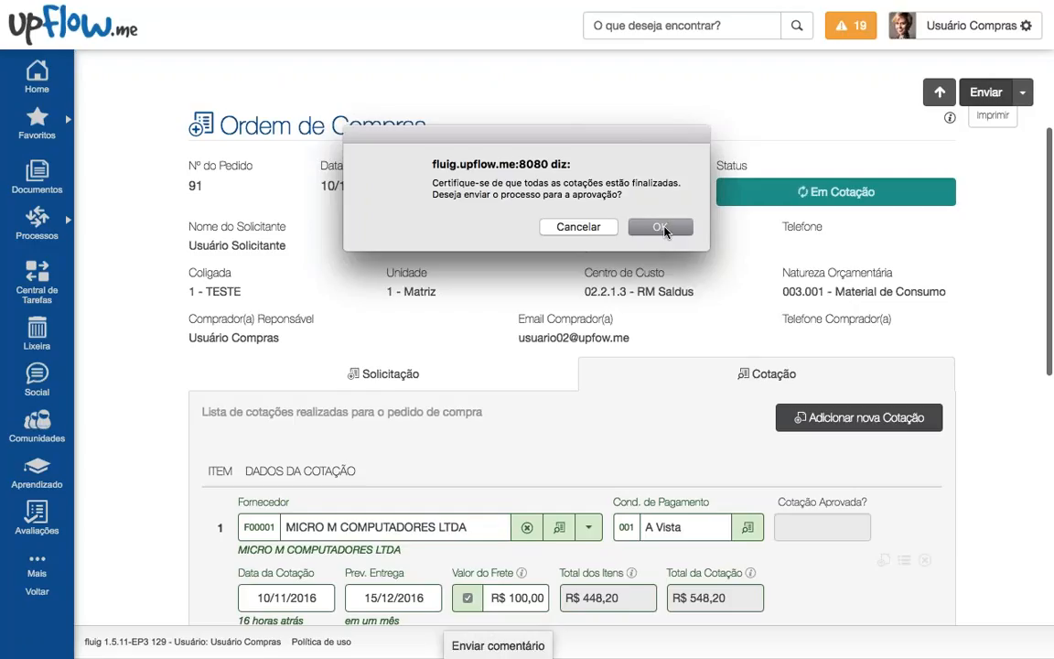
Step: Cancel the first confirmation, then resend purchase order 91 for approval and close the success notice
{"action": "left_click", "coordinate": [578, 235]}
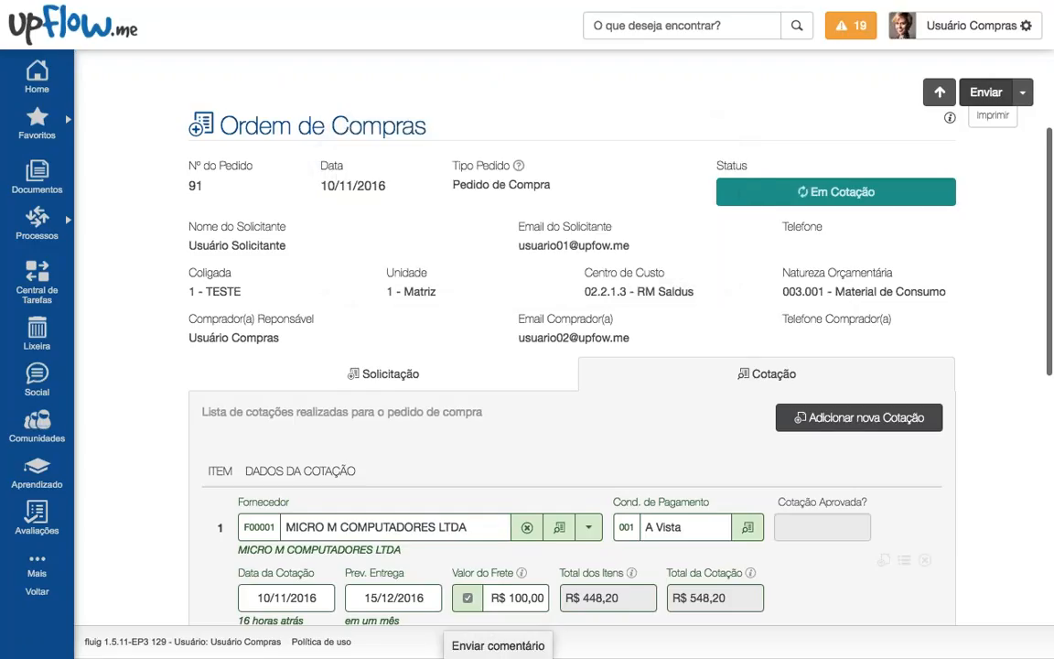
{"action": "scroll", "coordinate": [578, 274], "scroll_direction": "down", "scroll_amount": 5}
{"action": "scroll", "coordinate": [651, 328], "scroll_direction": "down", "scroll_amount": 1}
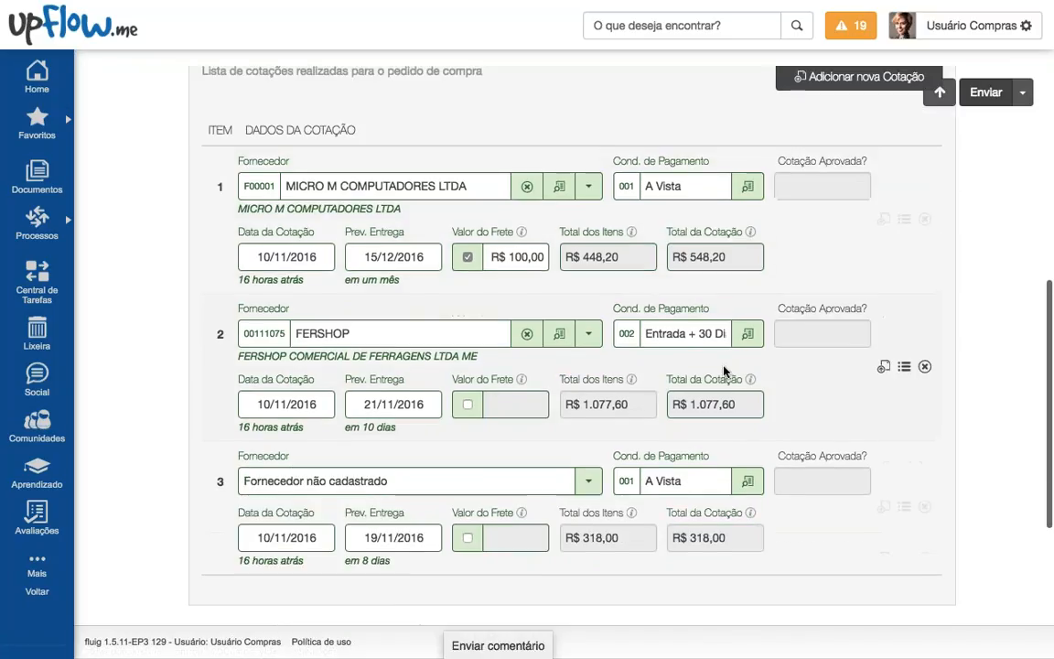
{"action": "scroll", "coordinate": [650, 328], "scroll_direction": "up", "scroll_amount": 2}
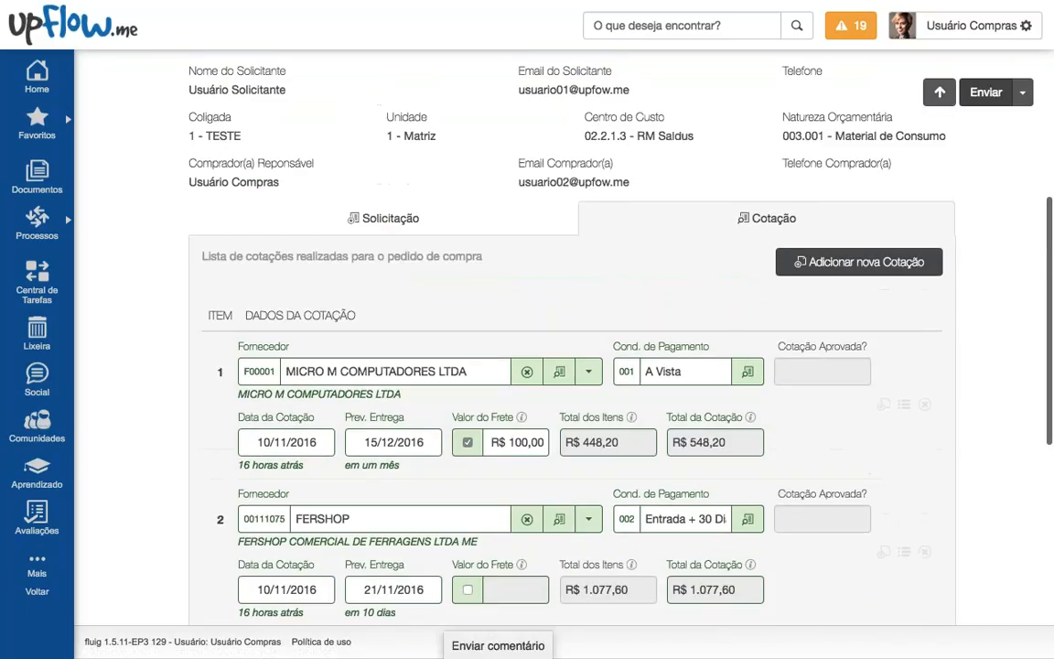
{"action": "left_click", "coordinate": [985, 93]}
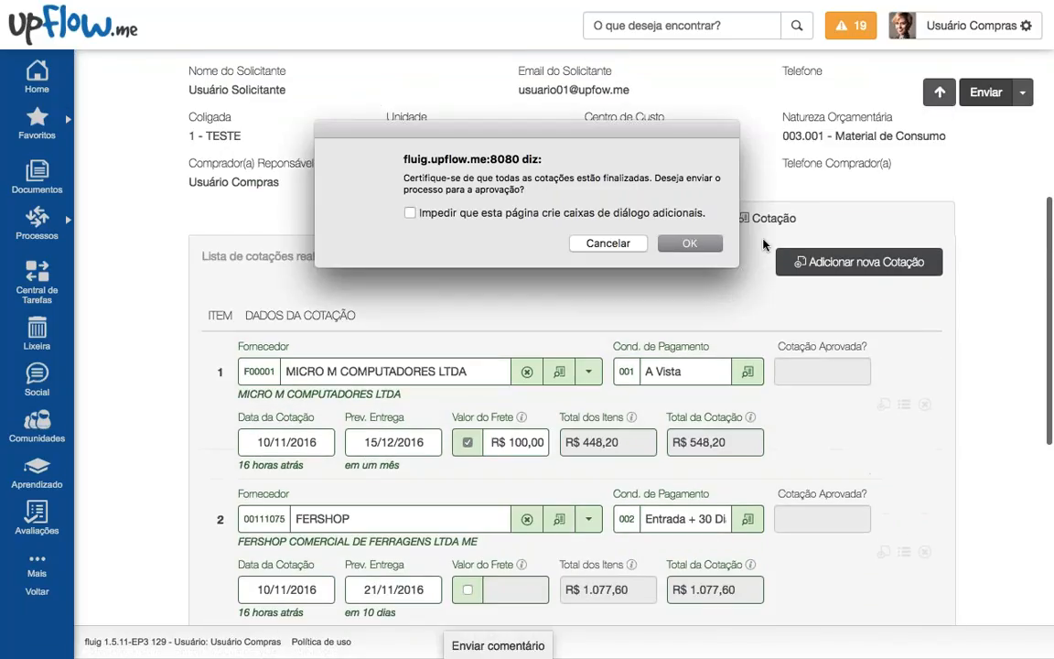
{"action": "left_click", "coordinate": [693, 245]}
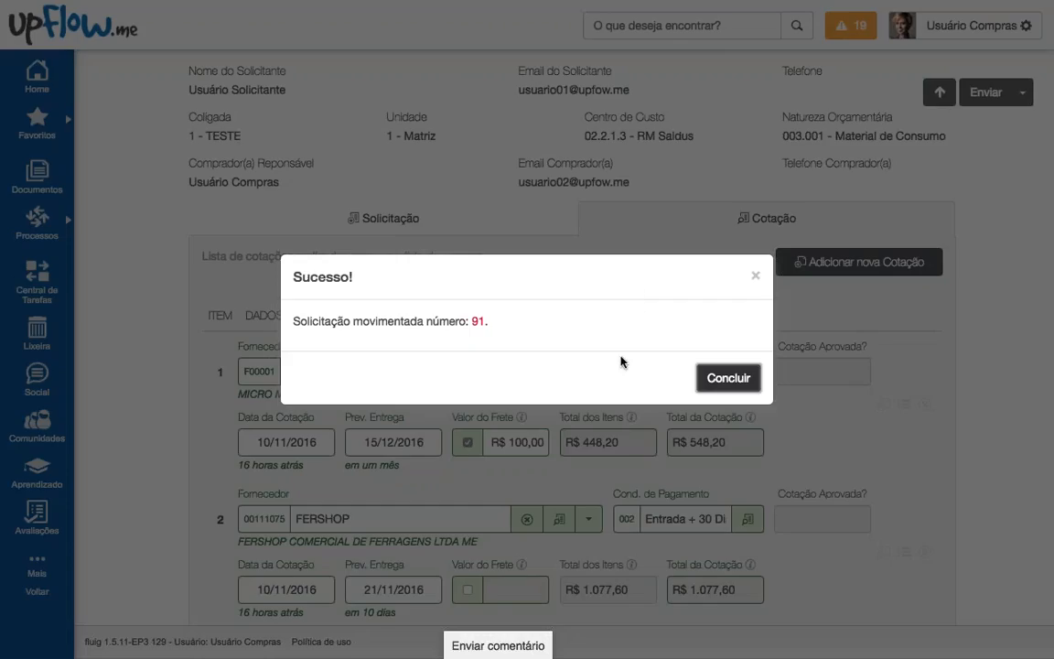
{"action": "left_click", "coordinate": [717, 378]}
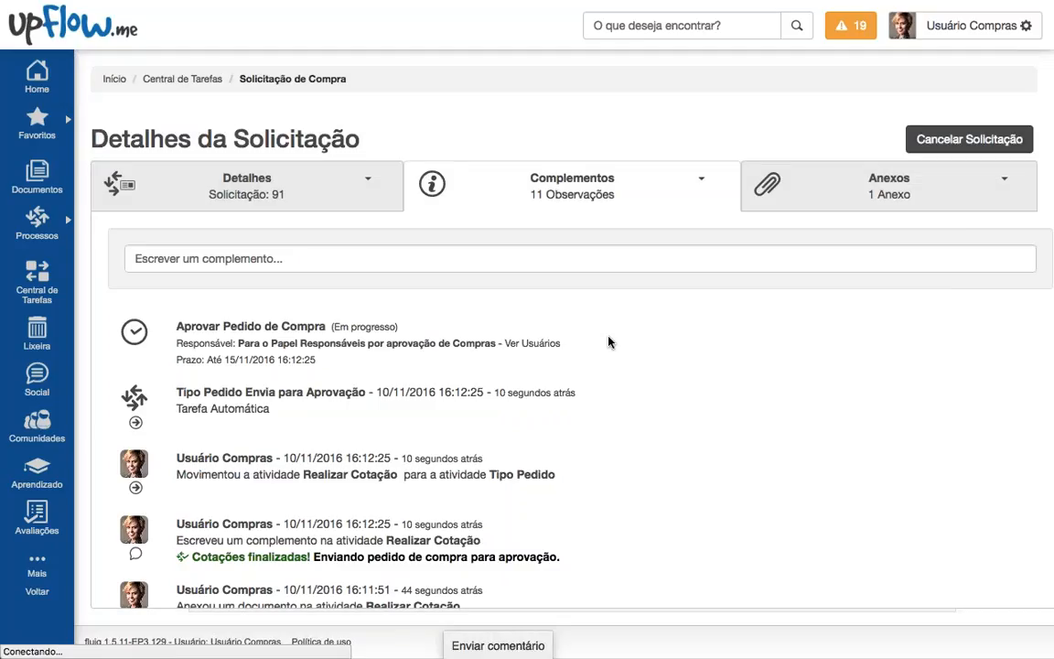
Step: Scroll through request 91's Detalhes da Solicitação activity list showing the order awaiting approval
{"action": "scroll", "coordinate": [602, 417], "scroll_direction": "down", "scroll_amount": 1}
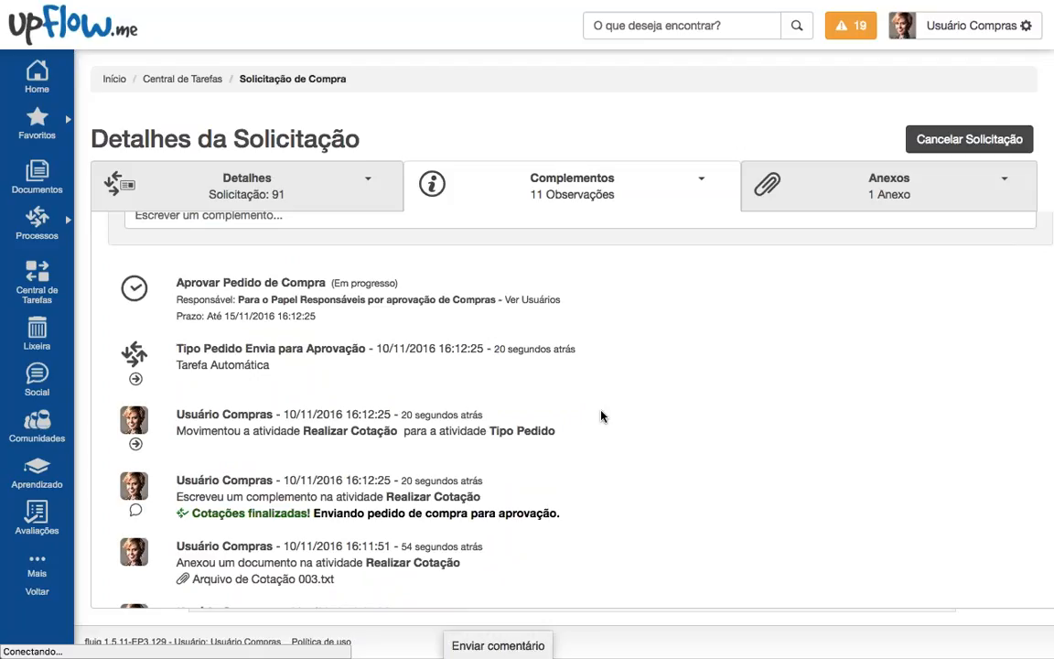
{"action": "scroll", "coordinate": [602, 423], "scroll_direction": "down", "scroll_amount": 3}
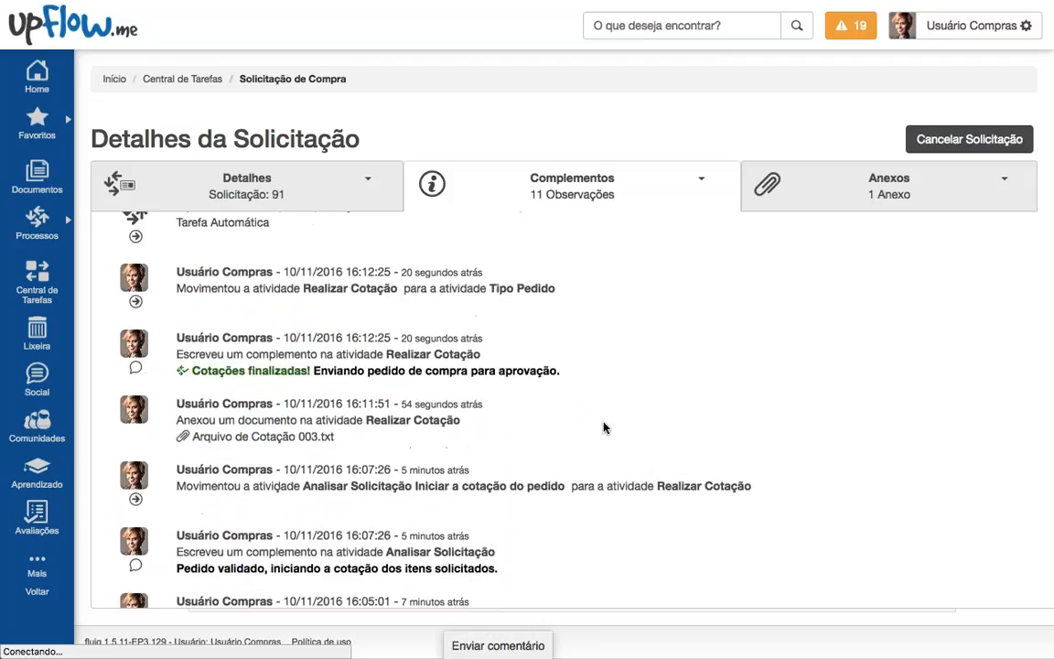
{"action": "scroll", "coordinate": [602, 434], "scroll_direction": "down", "scroll_amount": 1}
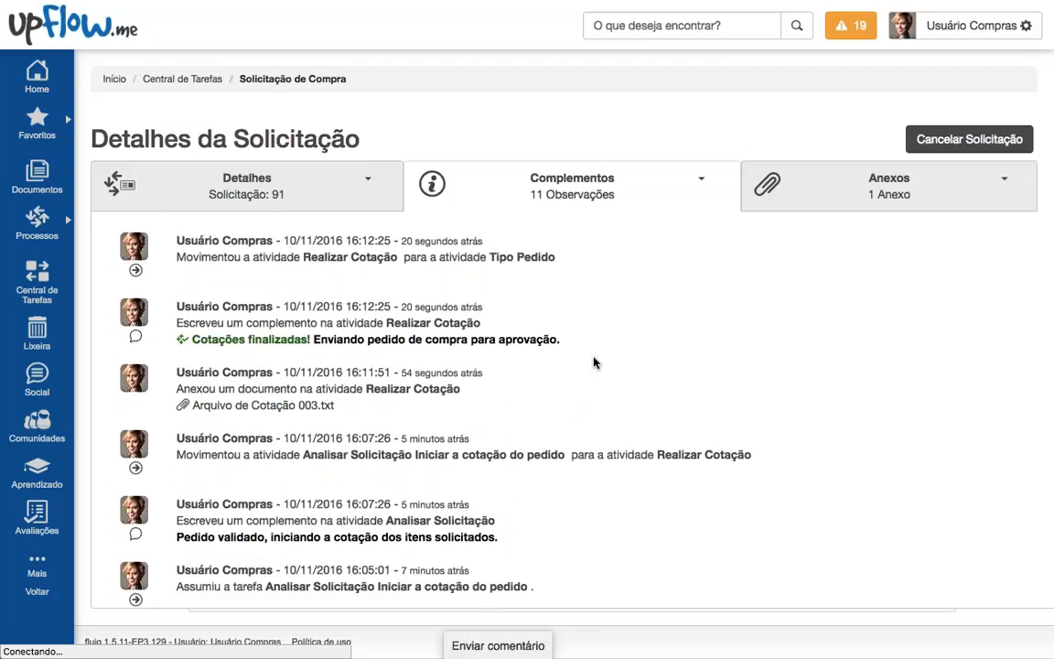
{"action": "scroll", "coordinate": [592, 404], "scroll_direction": "down", "scroll_amount": 1}
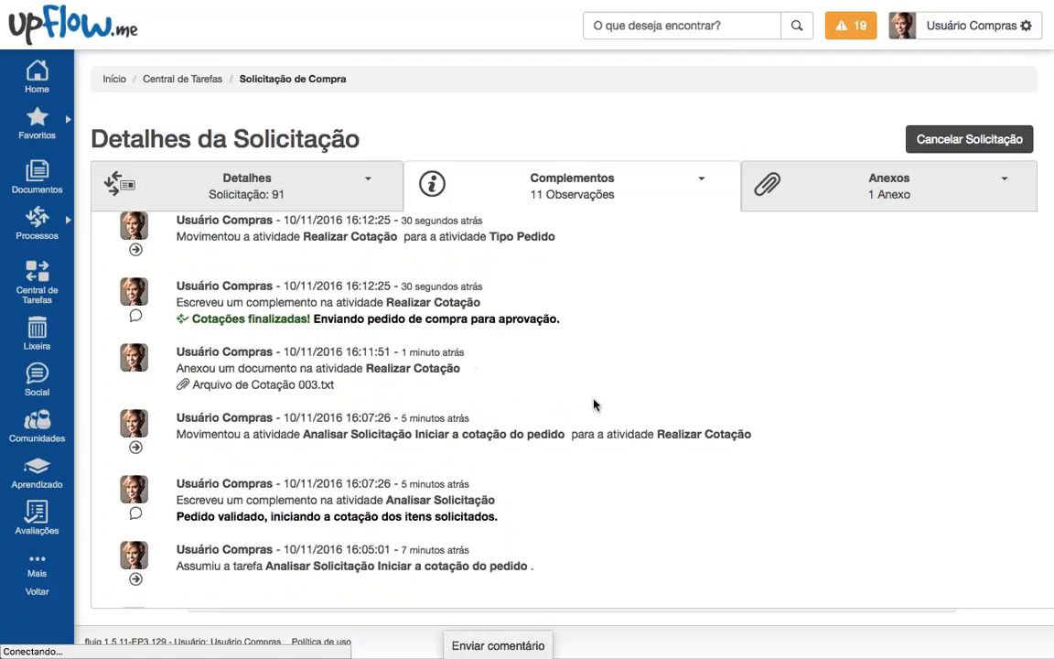
{"action": "scroll", "coordinate": [593, 404], "scroll_direction": "down", "scroll_amount": 1}
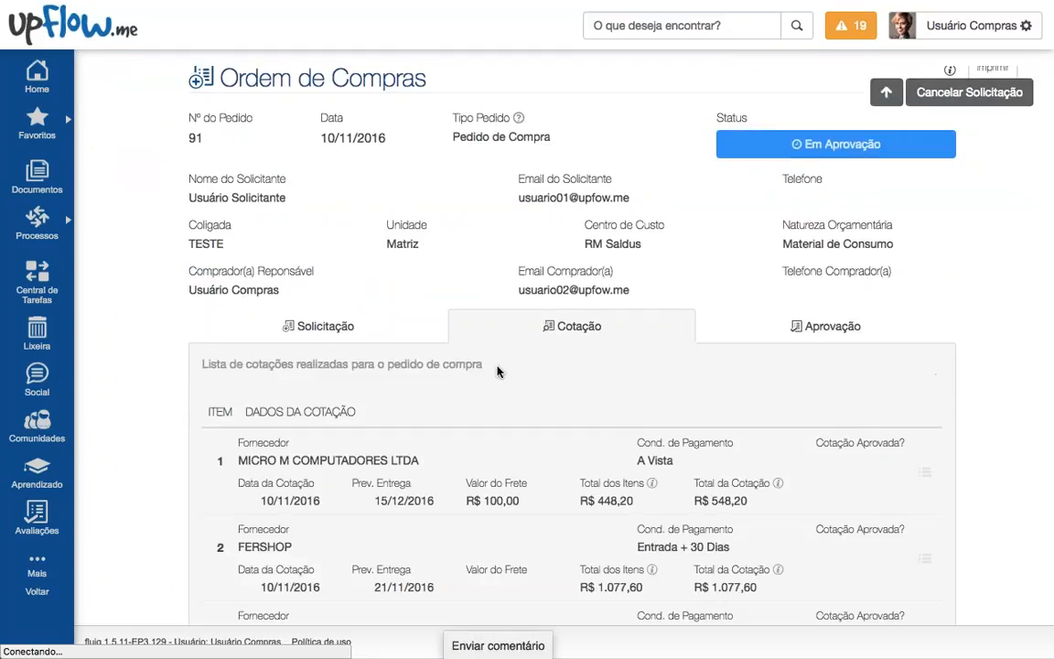
Step: Review the items and prices in the first supplier's quotation, then close its item panel
{"action": "scroll", "coordinate": [496, 369], "scroll_direction": "down", "scroll_amount": 3}
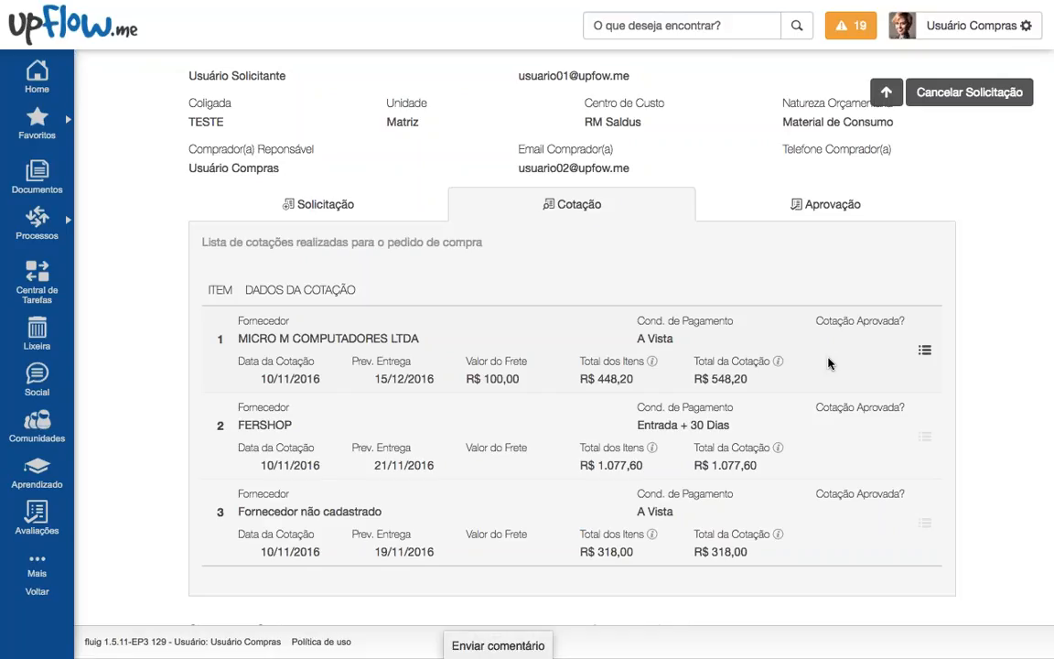
{"action": "left_click_drag", "start_coordinate": [239, 338], "coordinate": [461, 370]}
{"action": "left_click", "coordinate": [924, 349]}
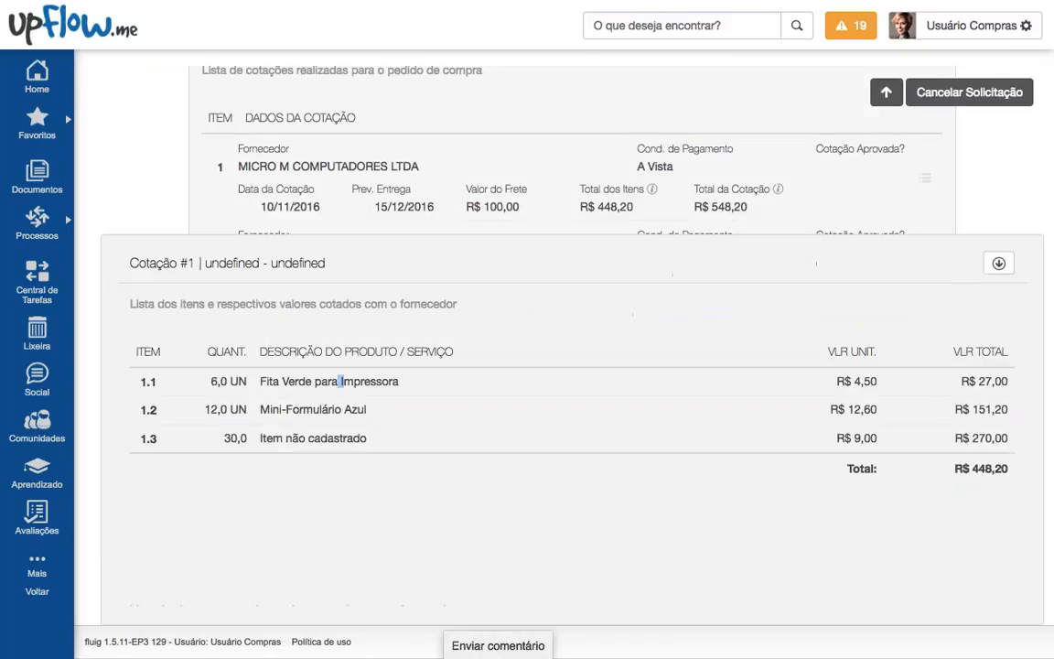
{"action": "left_click_drag", "start_coordinate": [339, 380], "coordinate": [969, 436]}
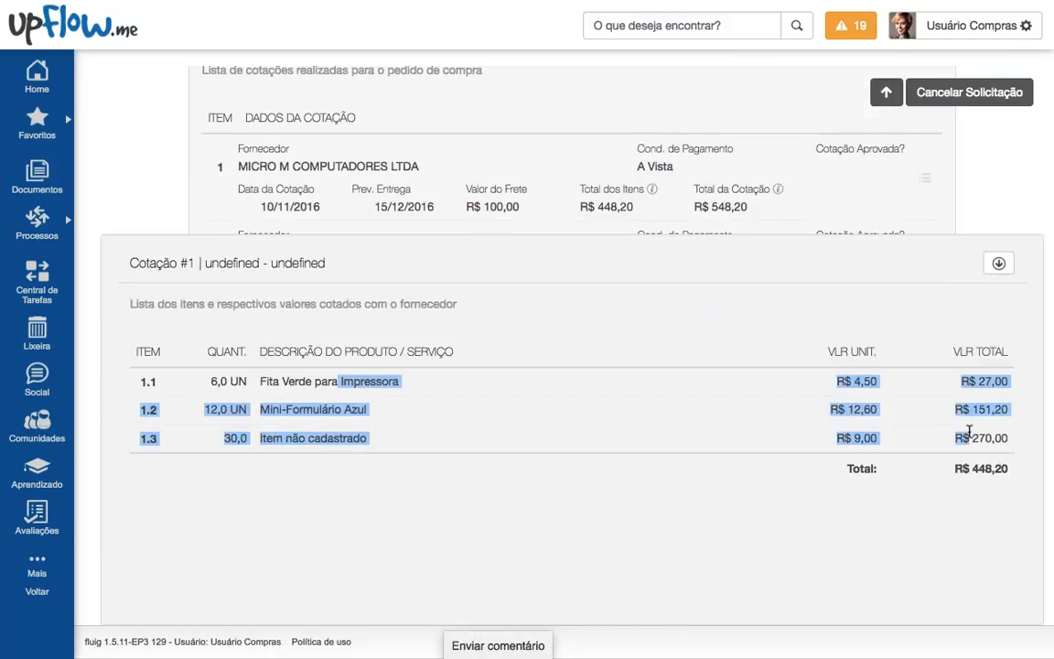
{"action": "left_click", "coordinate": [998, 265]}
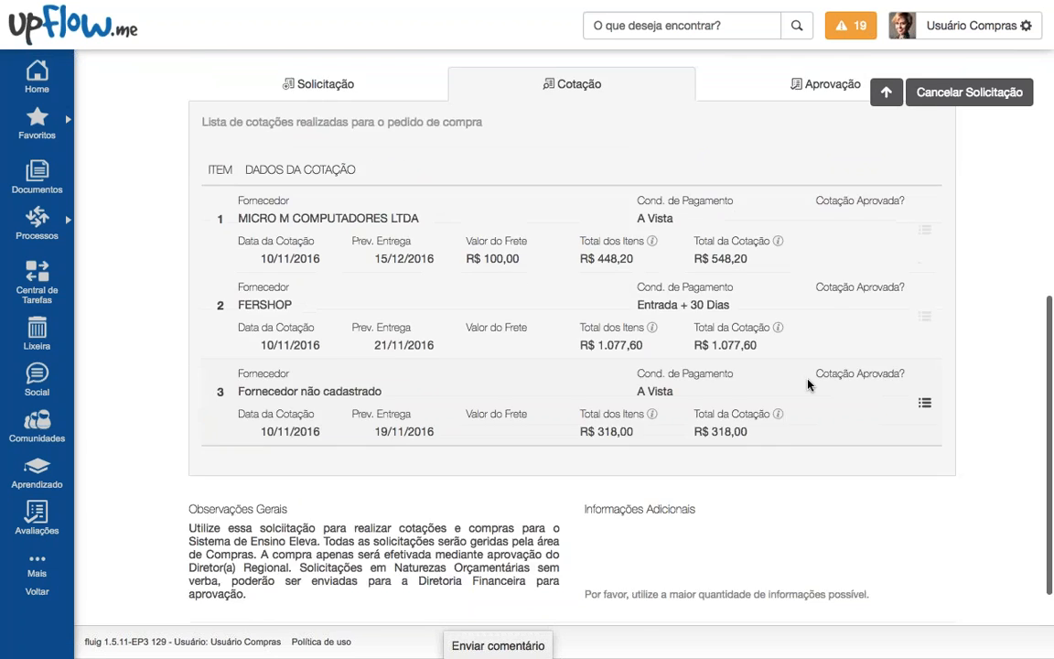
{"action": "scroll", "coordinate": [807, 382], "scroll_direction": "up", "scroll_amount": 10}
Step: Read the Complementos entries: the Pedido validado comment, the attached quotation file and the approval note
{"action": "left_click", "coordinate": [572, 176]}
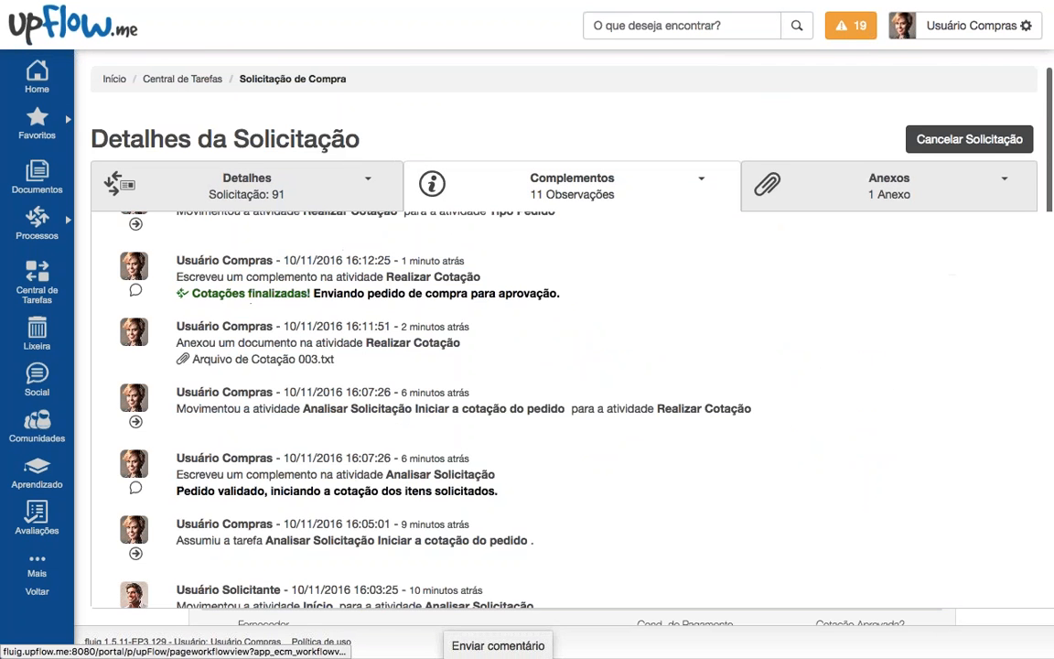
{"action": "scroll", "coordinate": [587, 348], "scroll_direction": "down", "scroll_amount": 4}
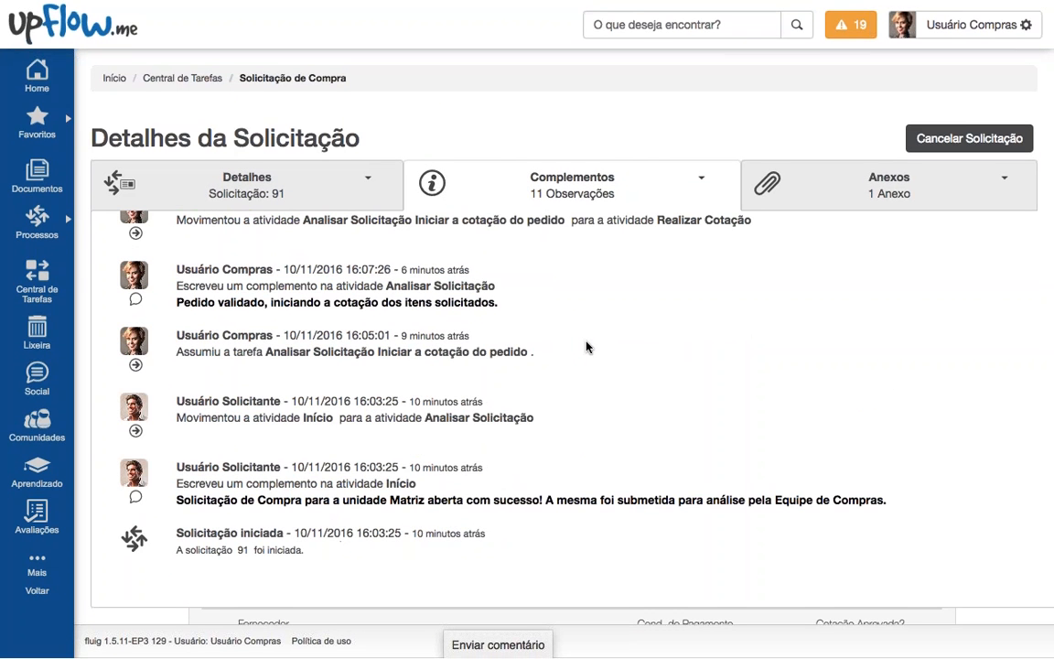
{"action": "scroll", "coordinate": [585, 351], "scroll_direction": "up", "scroll_amount": 1}
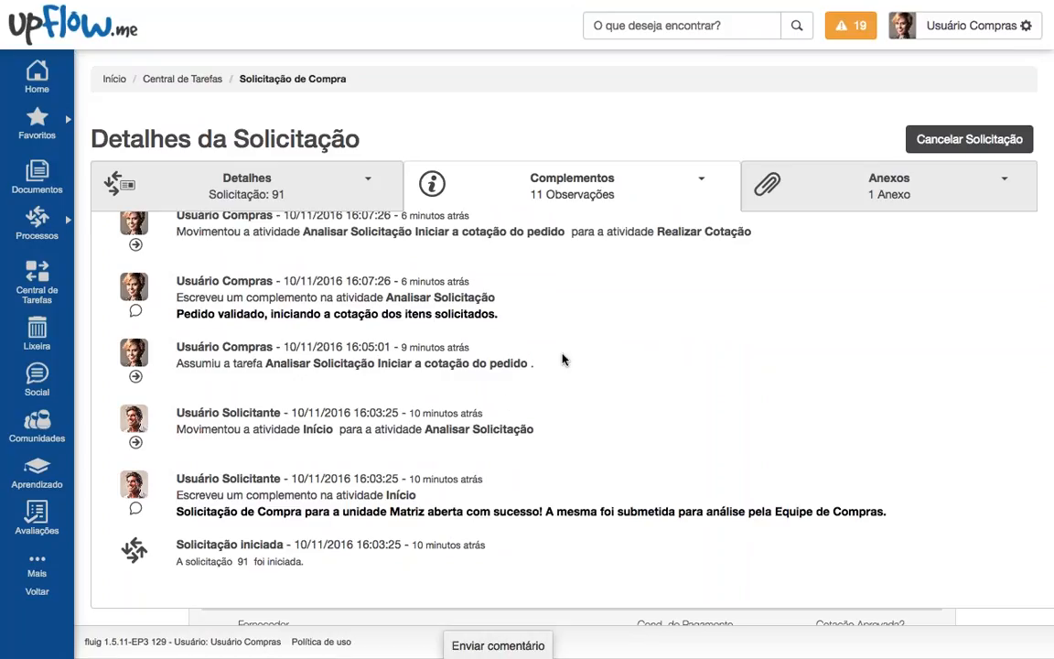
{"action": "scroll", "coordinate": [588, 419], "scroll_direction": "up", "scroll_amount": 3}
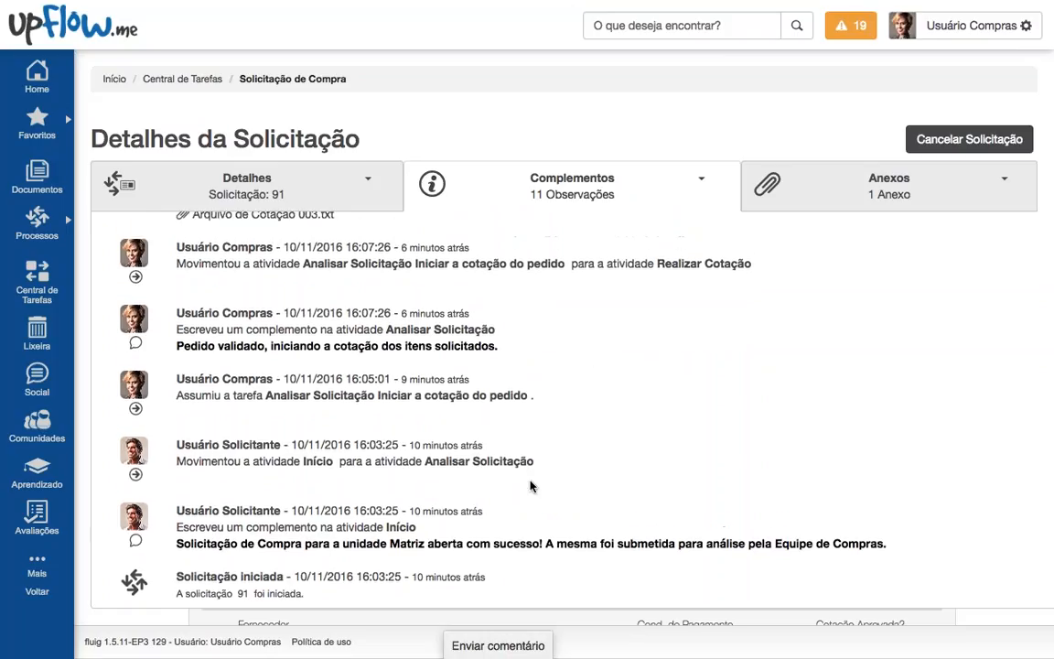
{"action": "scroll", "coordinate": [310, 557], "scroll_direction": "up", "scroll_amount": 3}
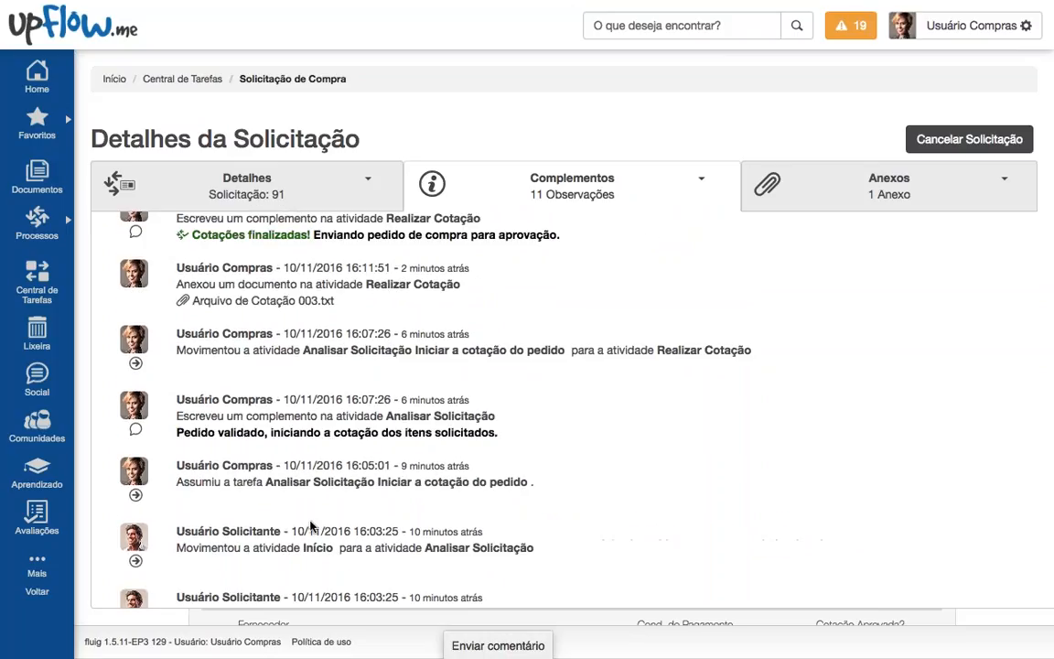
{"action": "left_click_drag", "start_coordinate": [177, 433], "coordinate": [399, 433]}
{"action": "scroll", "coordinate": [565, 409], "scroll_direction": "up", "scroll_amount": 3}
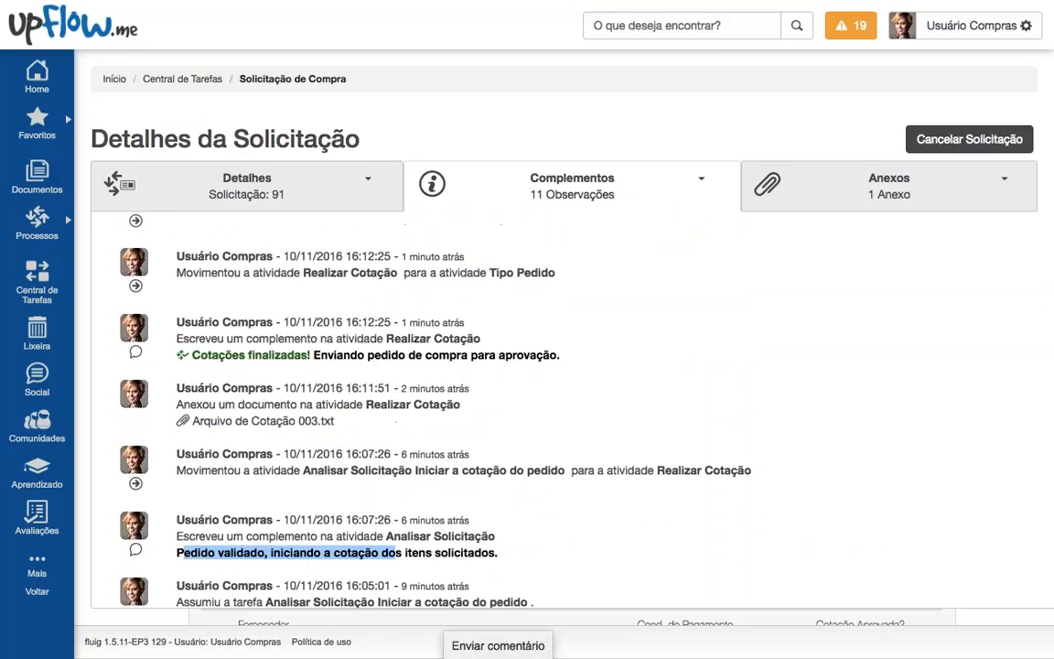
{"action": "left_click_drag", "start_coordinate": [337, 421], "coordinate": [235, 404]}
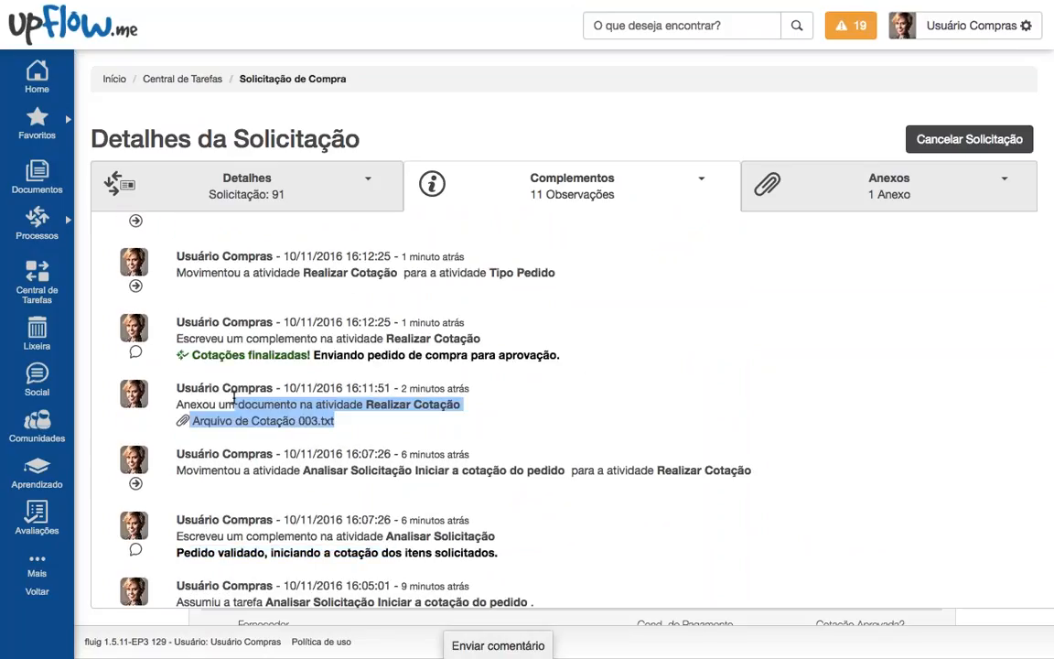
{"action": "left_click_drag", "start_coordinate": [199, 355], "coordinate": [626, 355]}
{"action": "scroll", "coordinate": [626, 355], "scroll_direction": "up", "scroll_amount": 5}
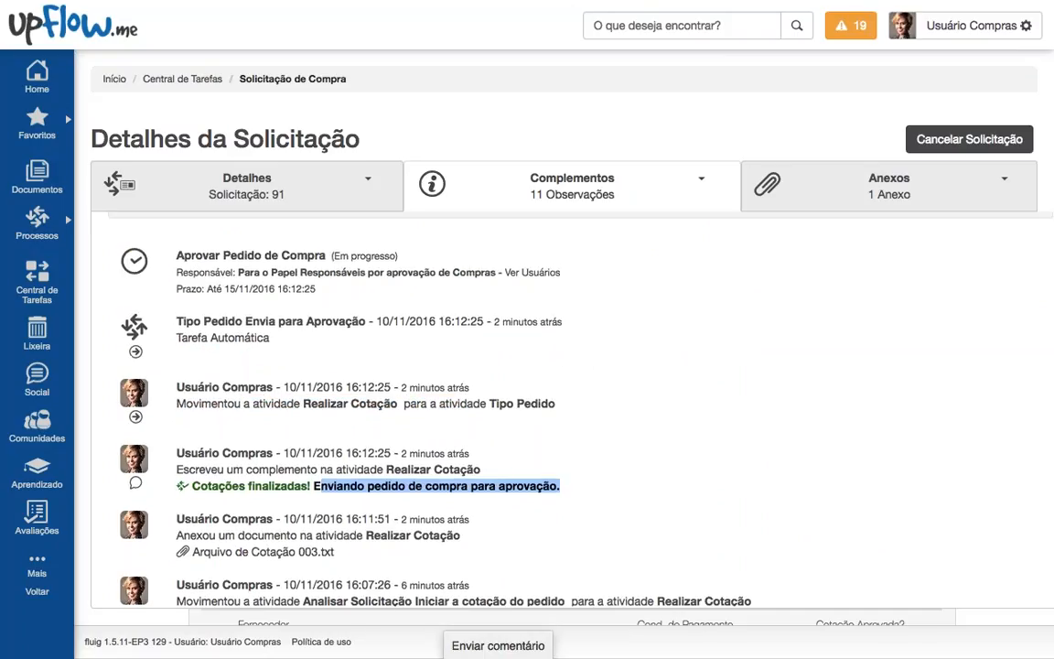
Step: Collapse the observations back to the order form and check the user account options
{"action": "left_click", "coordinate": [654, 186]}
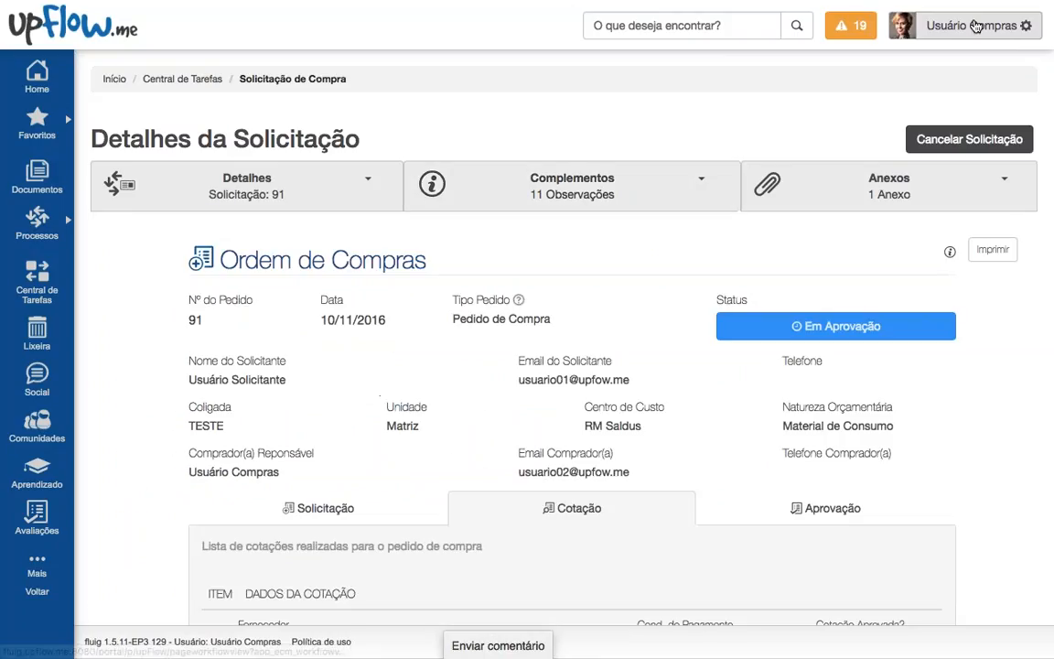
{"action": "left_click", "coordinate": [981, 26]}
{"action": "left_click", "coordinate": [942, 173]}
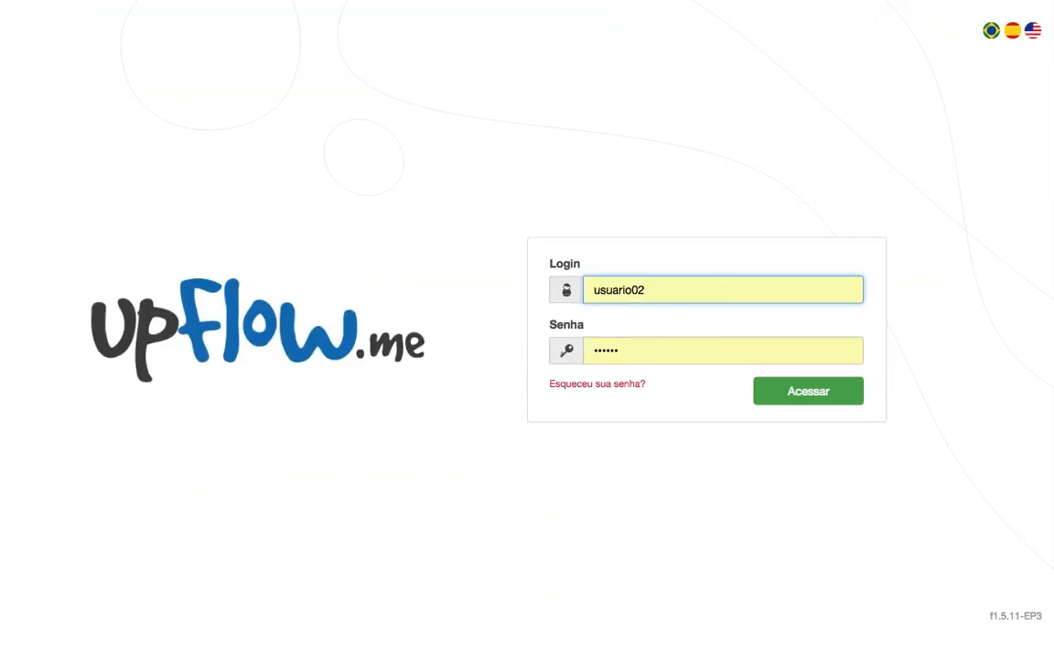
Step: Log in as the approver and take on request 91's approval task from Notificações
{"action": "key", "text": "BackSpace"}
{"action": "type", "text": "4"}
{"action": "key", "text": "Return"}
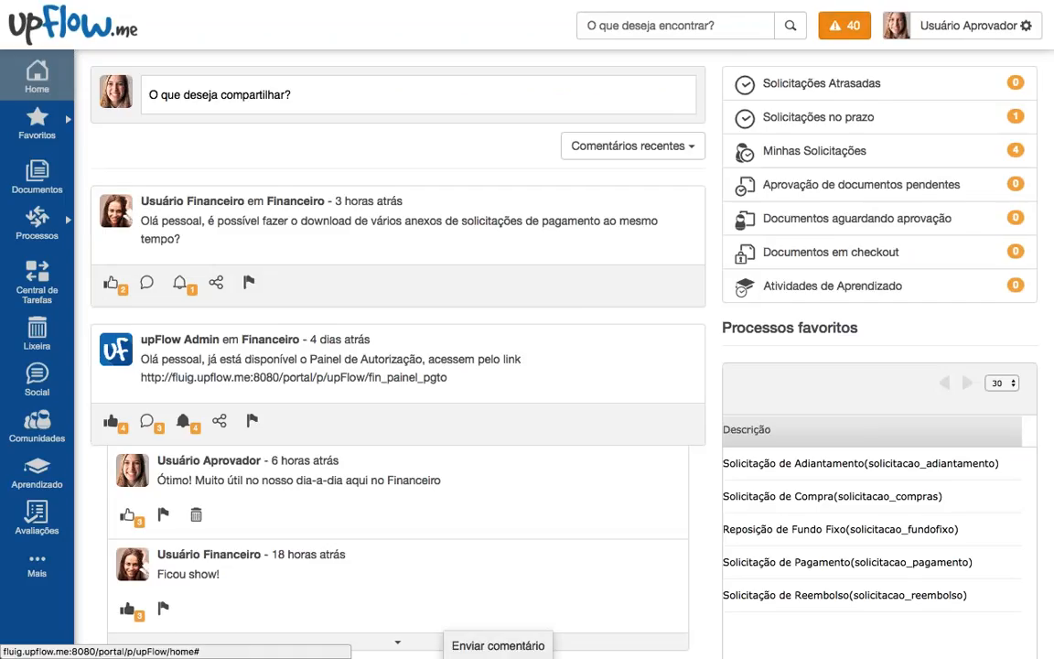
{"action": "left_click", "coordinate": [843, 25]}
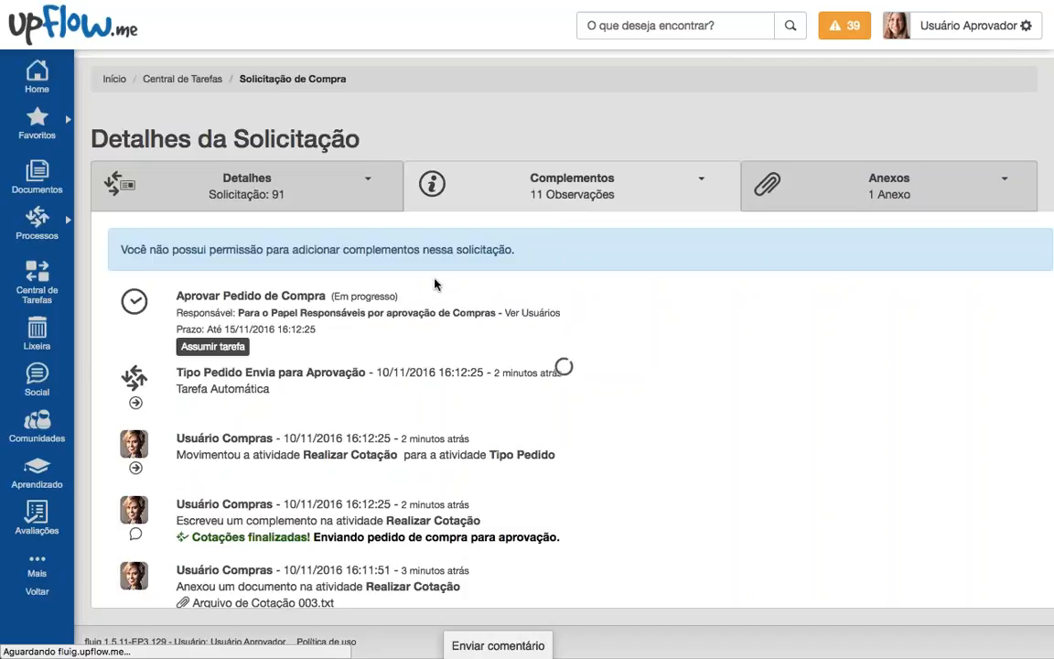
{"action": "left_click", "coordinate": [220, 348]}
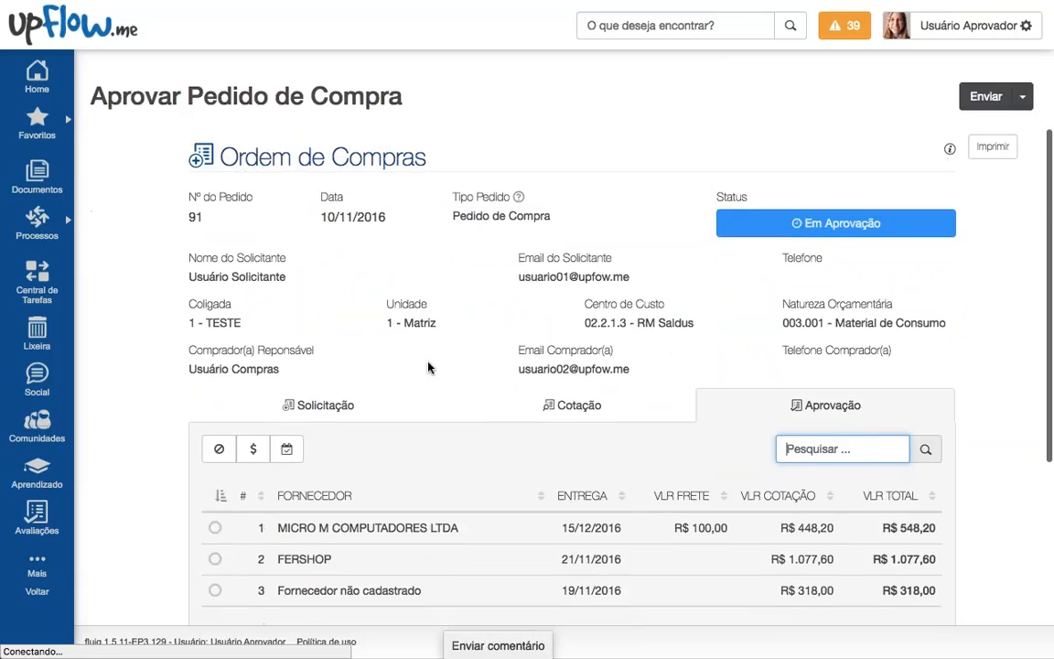
{"action": "scroll", "coordinate": [427, 366], "scroll_direction": "down", "scroll_amount": 3}
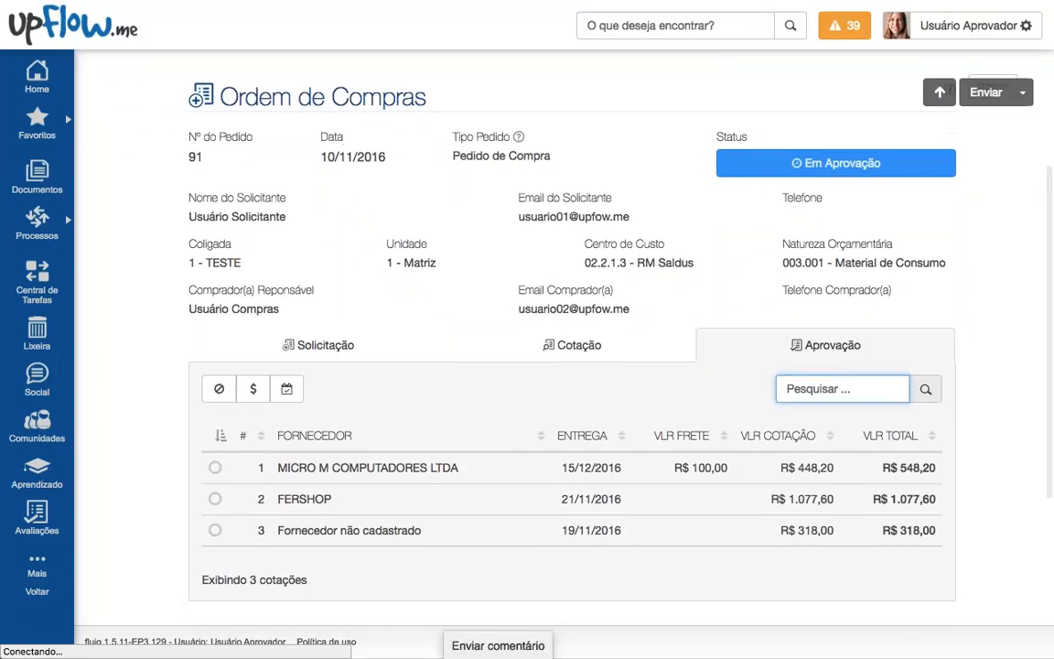
{"action": "double_click", "coordinate": [192, 156]}
{"action": "left_click", "coordinate": [260, 191]}
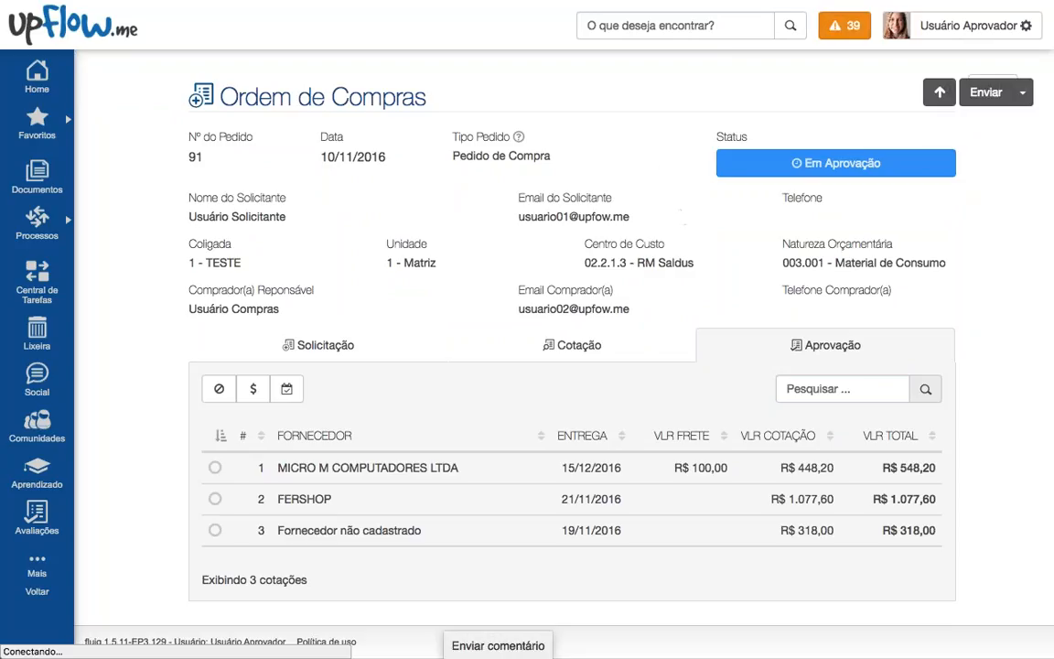
{"action": "left_click", "coordinate": [843, 26]}
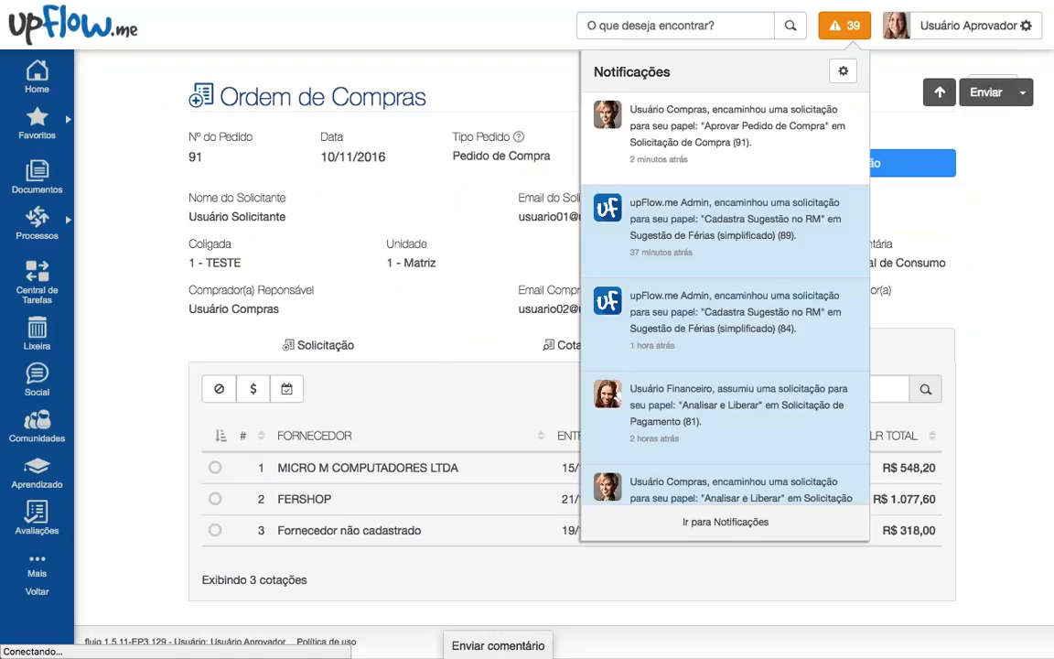
{"action": "left_click", "coordinate": [545, 100]}
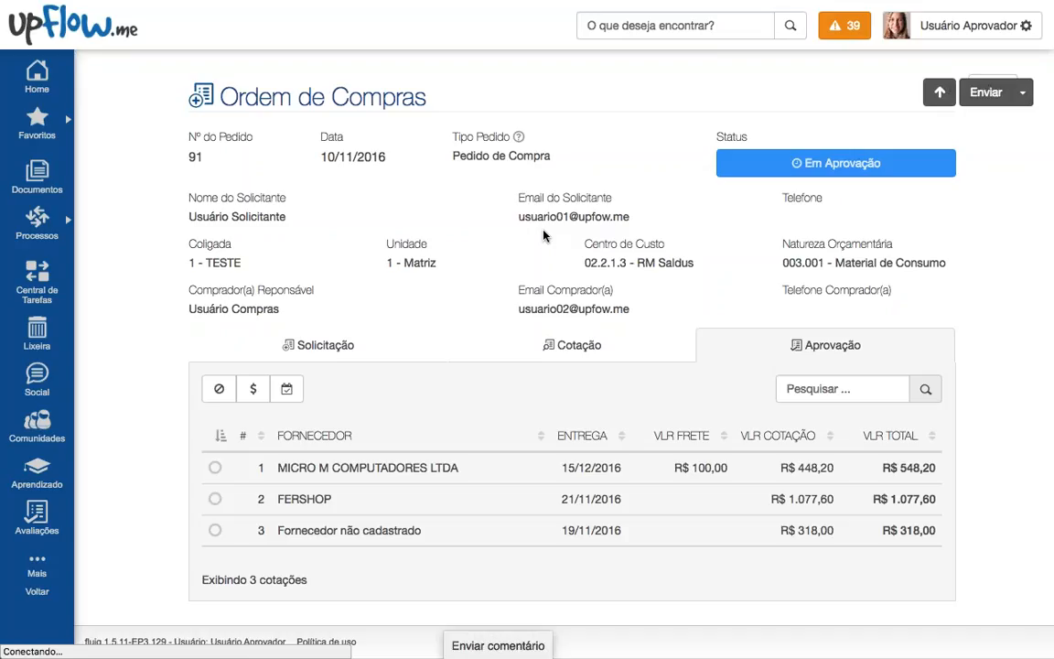
{"action": "mouse_move", "coordinate": [768, 173]}
{"action": "left_click_drag", "start_coordinate": [188, 220], "coordinate": [682, 223]}
{"action": "left_click", "coordinate": [602, 231]}
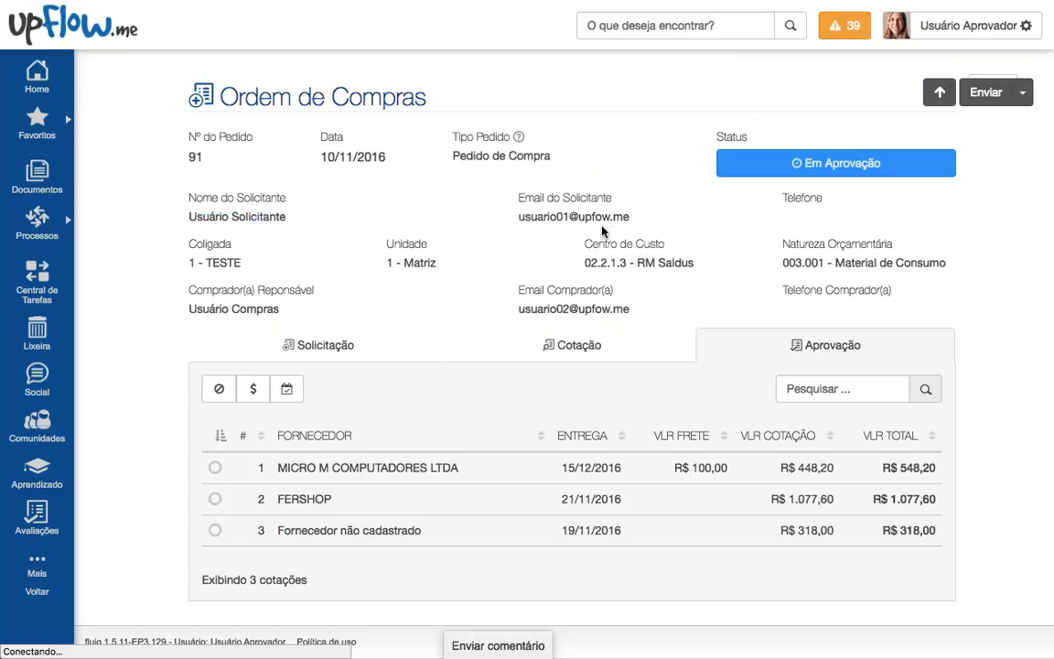
{"action": "left_click_drag", "start_coordinate": [189, 308], "coordinate": [321, 309]}
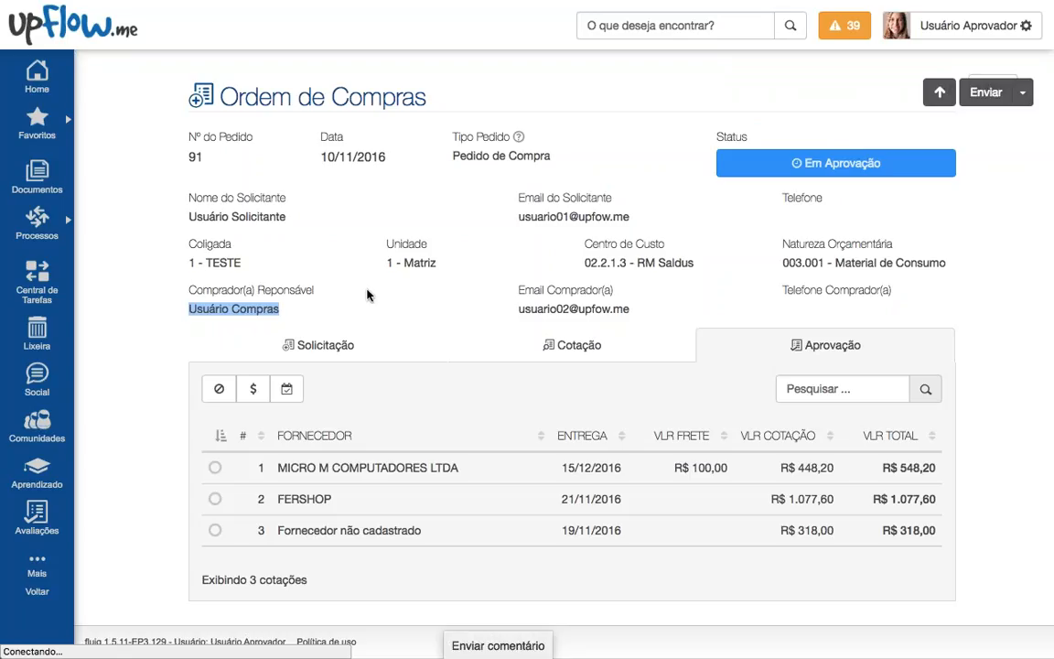
{"action": "left_click_drag", "start_coordinate": [591, 263], "coordinate": [181, 251]}
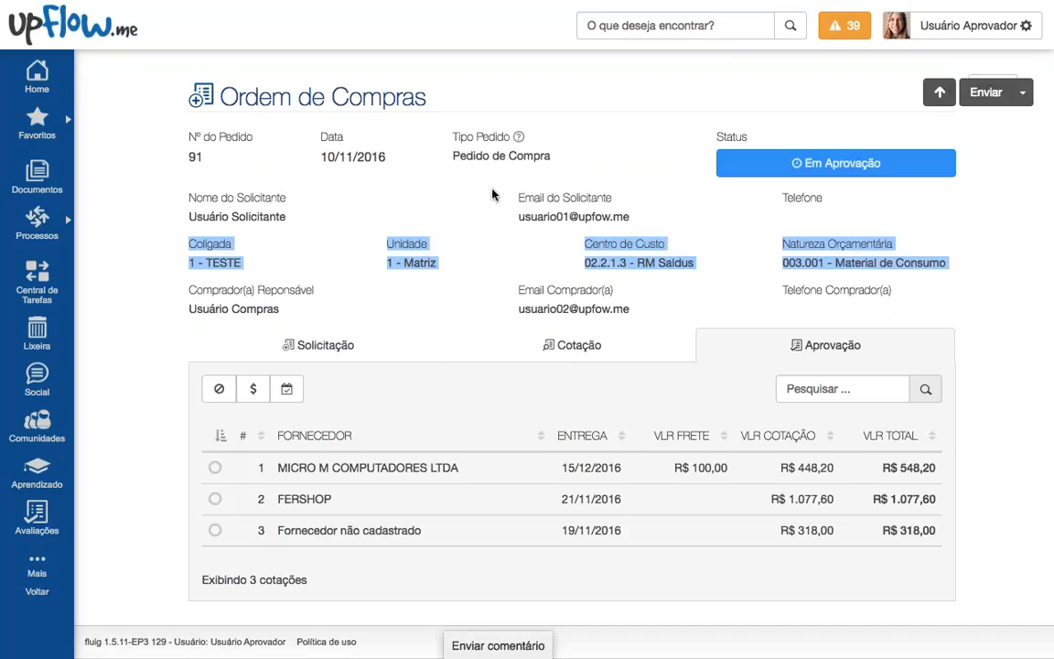
{"action": "scroll", "coordinate": [476, 228], "scroll_direction": "down", "scroll_amount": 3}
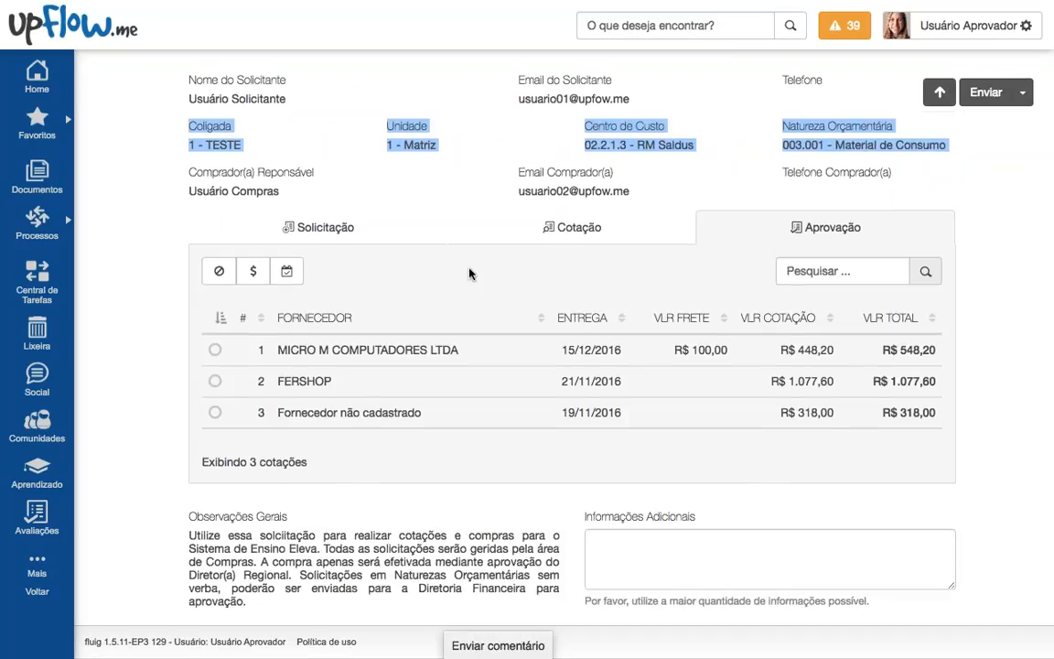
{"action": "left_click", "coordinate": [476, 151]}
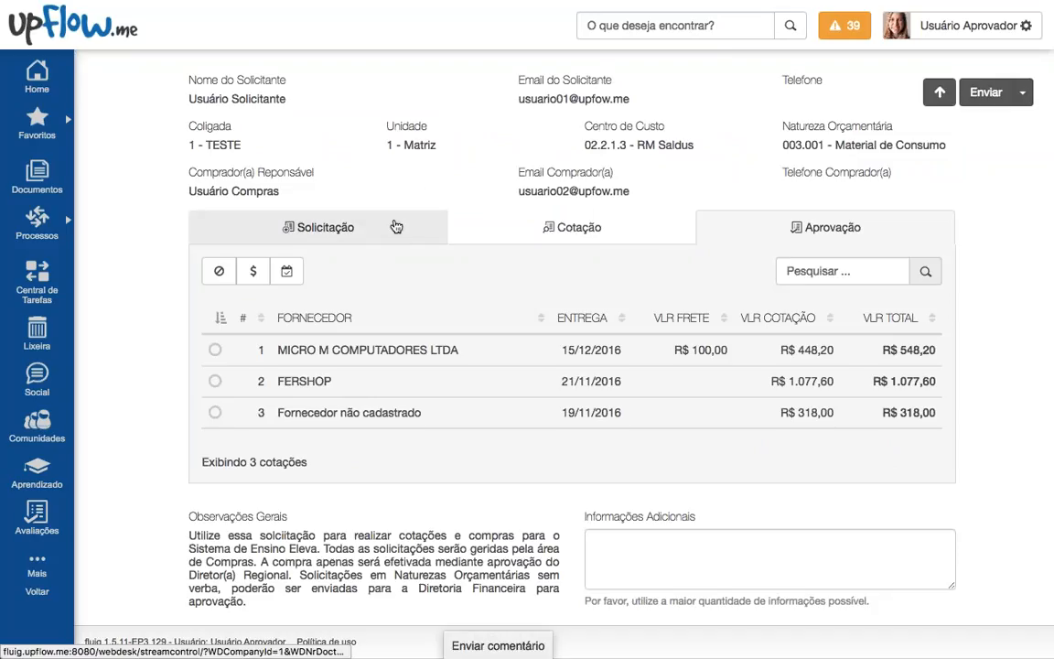
Step: Review the three requested products on Solicitação and the supplier quotations on Cotação
{"action": "left_click", "coordinate": [386, 235]}
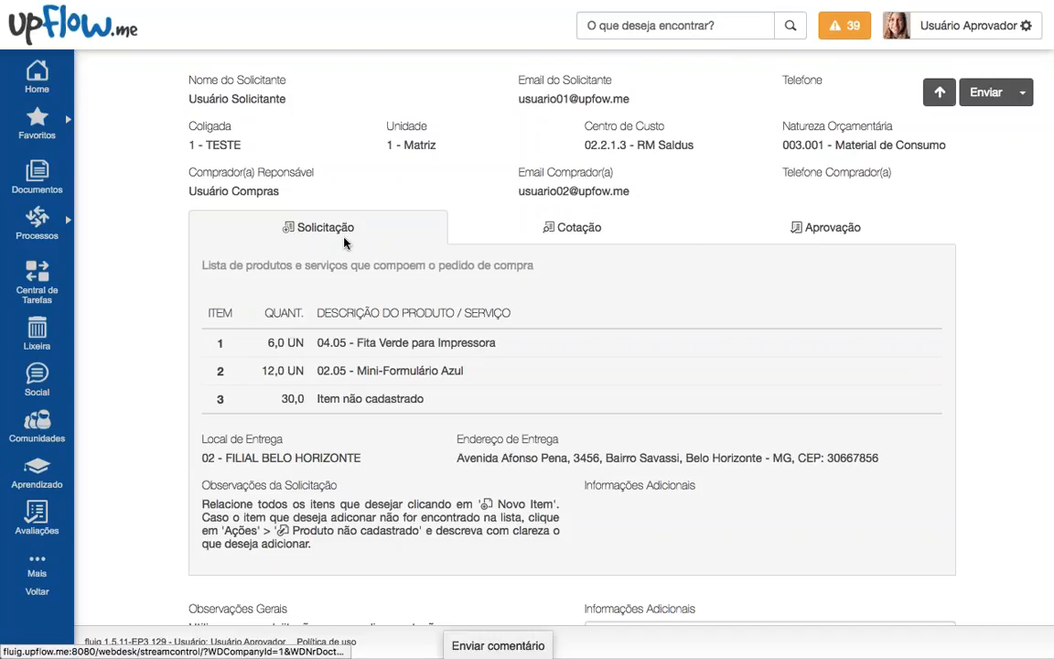
{"action": "left_click_drag", "start_coordinate": [214, 341], "coordinate": [468, 406]}
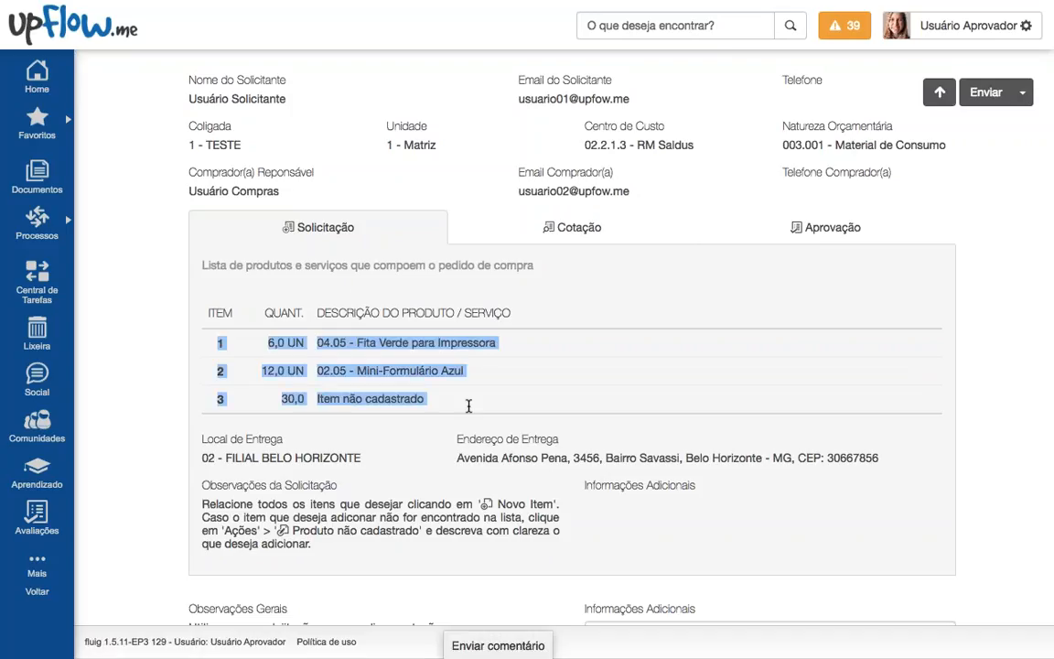
{"action": "left_click", "coordinate": [468, 405]}
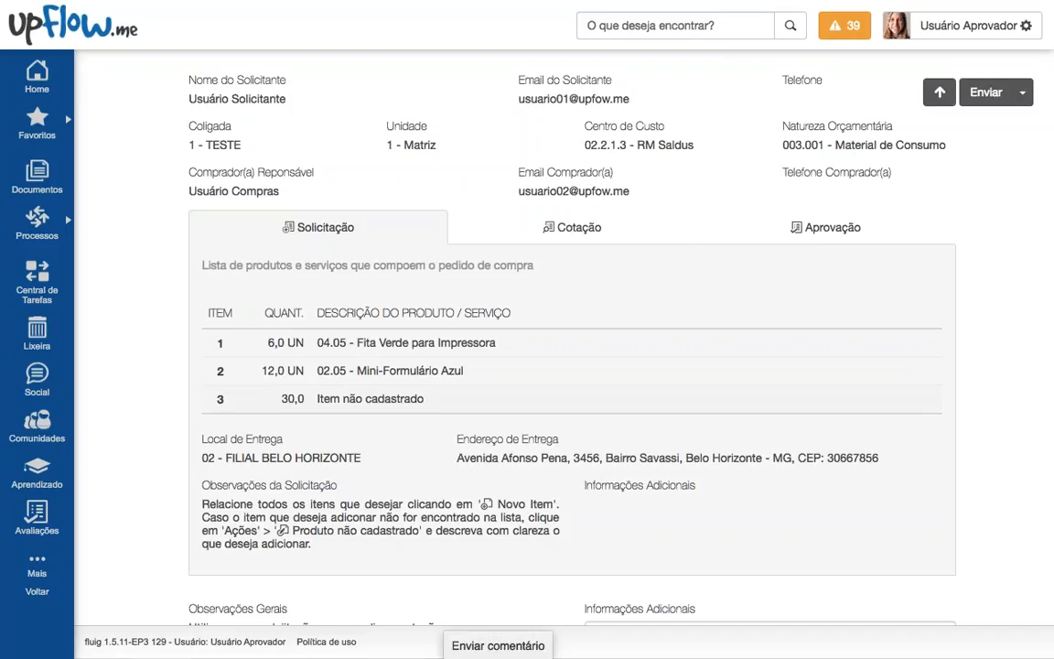
{"action": "left_click", "coordinate": [513, 235]}
{"action": "scroll", "coordinate": [487, 229], "scroll_direction": "down", "scroll_amount": 2}
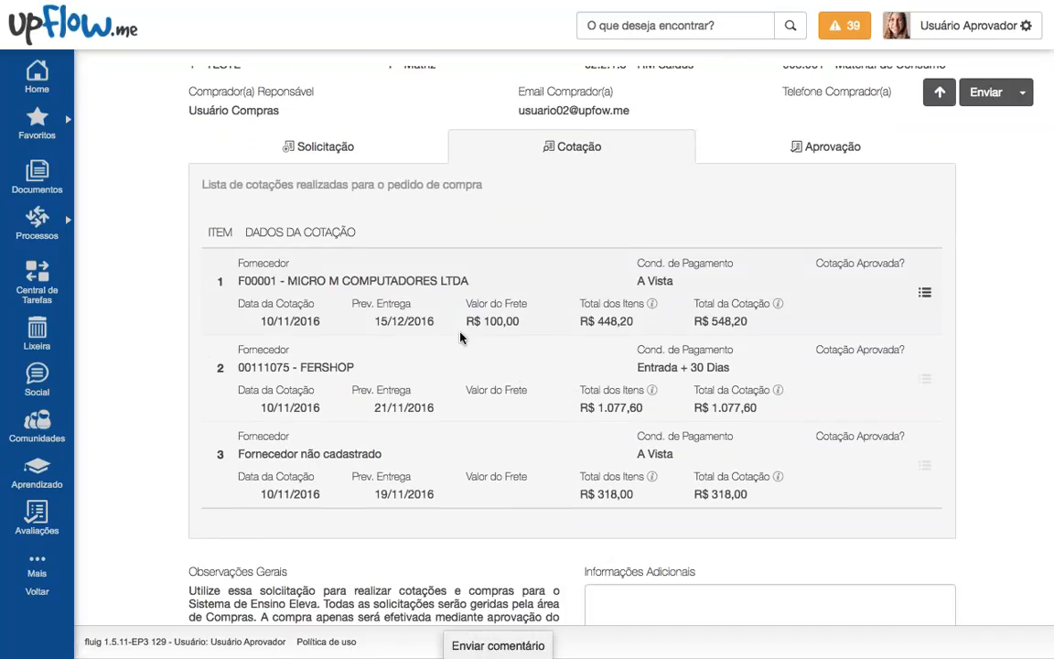
{"action": "left_click_drag", "start_coordinate": [272, 266], "coordinate": [412, 461]}
{"action": "left_click", "coordinate": [769, 384]}
Step: Inspect the itemised prices of quote 1, FERSHOP and quote 3, closing each panel
{"action": "left_click", "coordinate": [925, 292]}
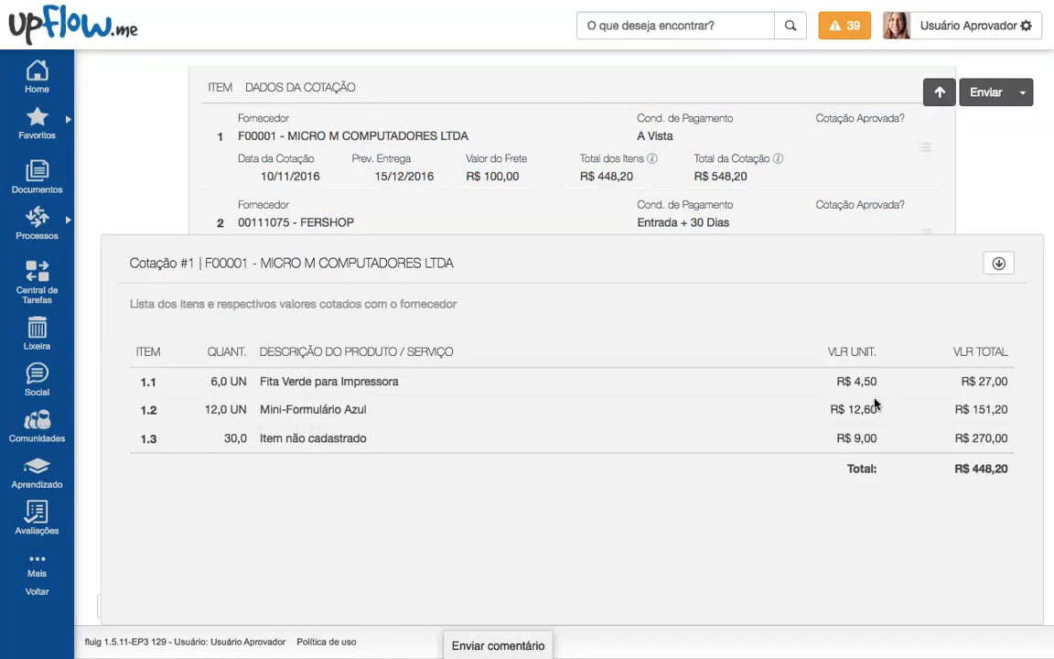
{"action": "left_click_drag", "start_coordinate": [786, 358], "coordinate": [892, 449]}
{"action": "left_click", "coordinate": [981, 295]}
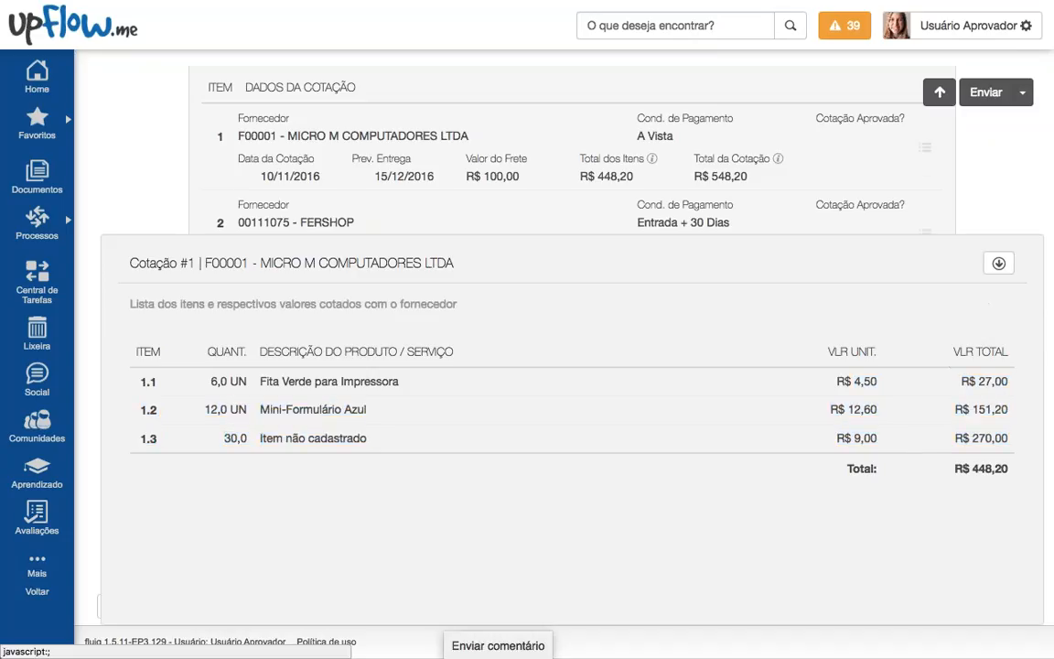
{"action": "scroll", "coordinate": [892, 275], "scroll_direction": "up", "scroll_amount": 3}
{"action": "left_click", "coordinate": [924, 314]}
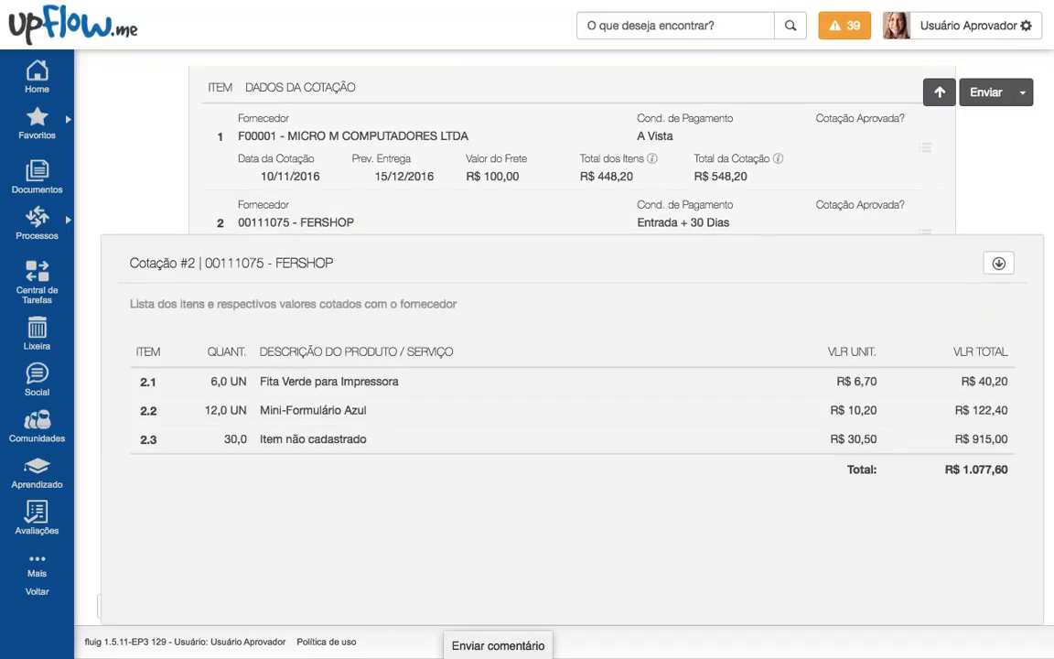
{"action": "left_click", "coordinate": [998, 263]}
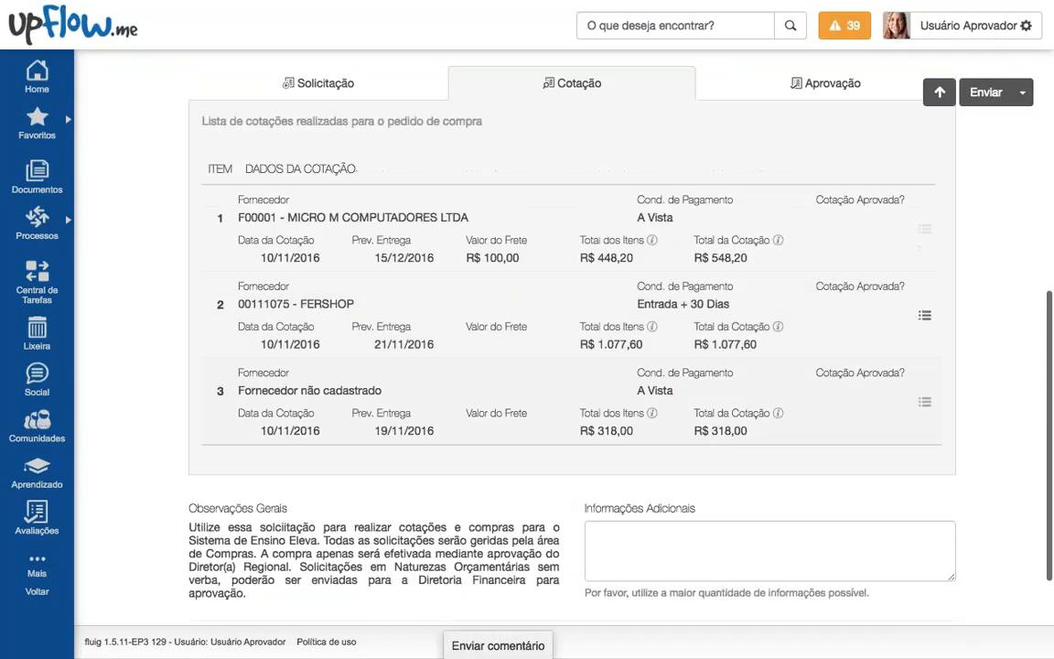
{"action": "left_click", "coordinate": [924, 400]}
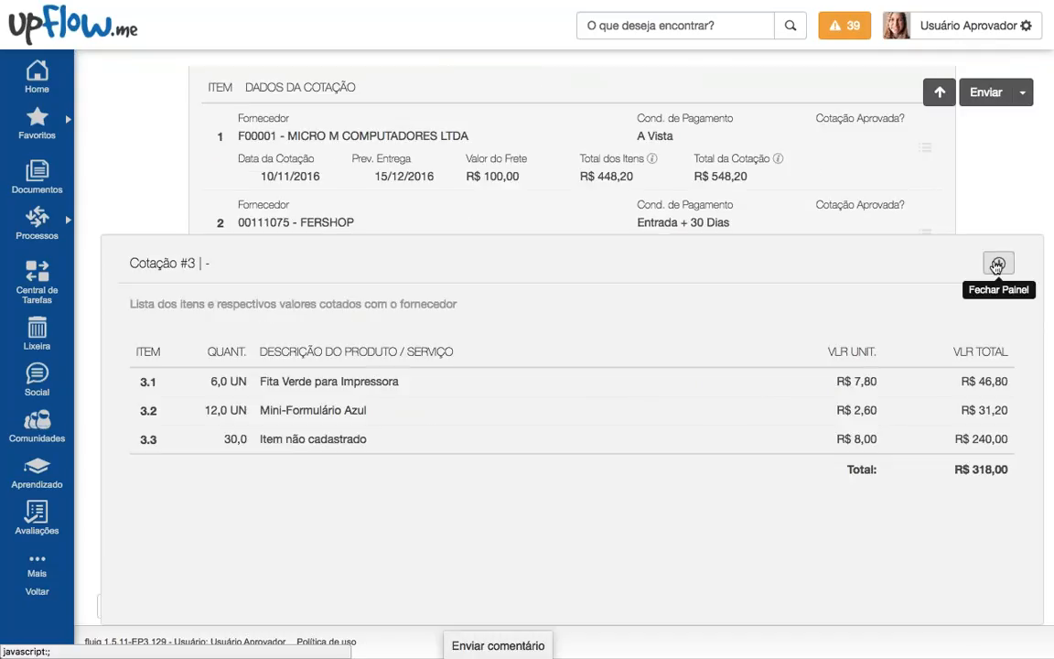
{"action": "left_click", "coordinate": [998, 263]}
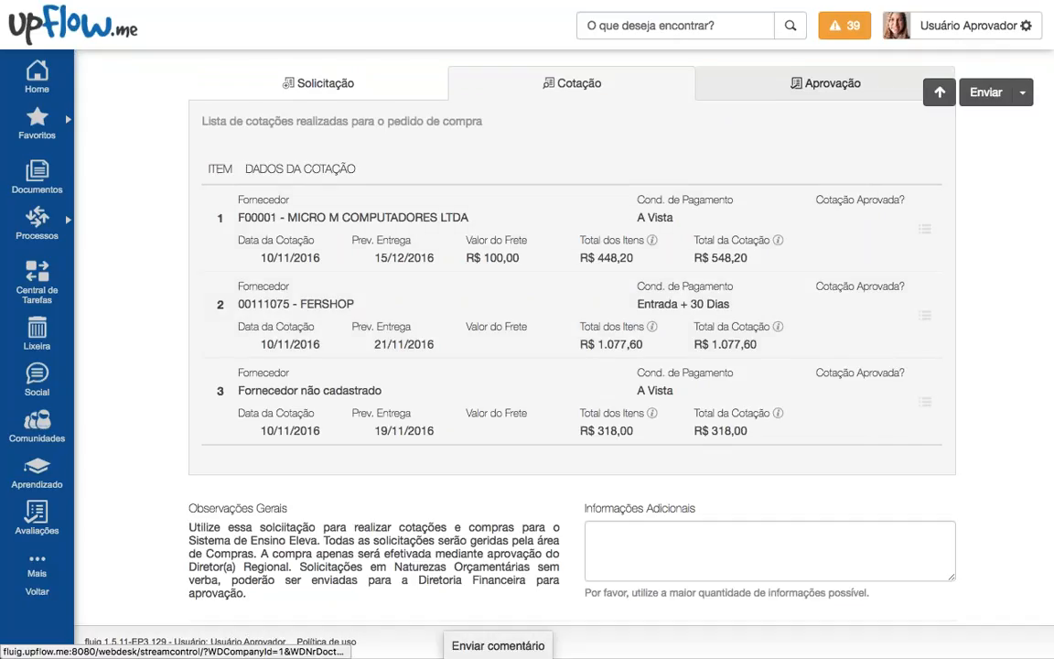
Step: Sort the Aprovação quotes by delivery, freight, then VLR TOTAL ascending, R$ 318,00 first
{"action": "left_click", "coordinate": [828, 84]}
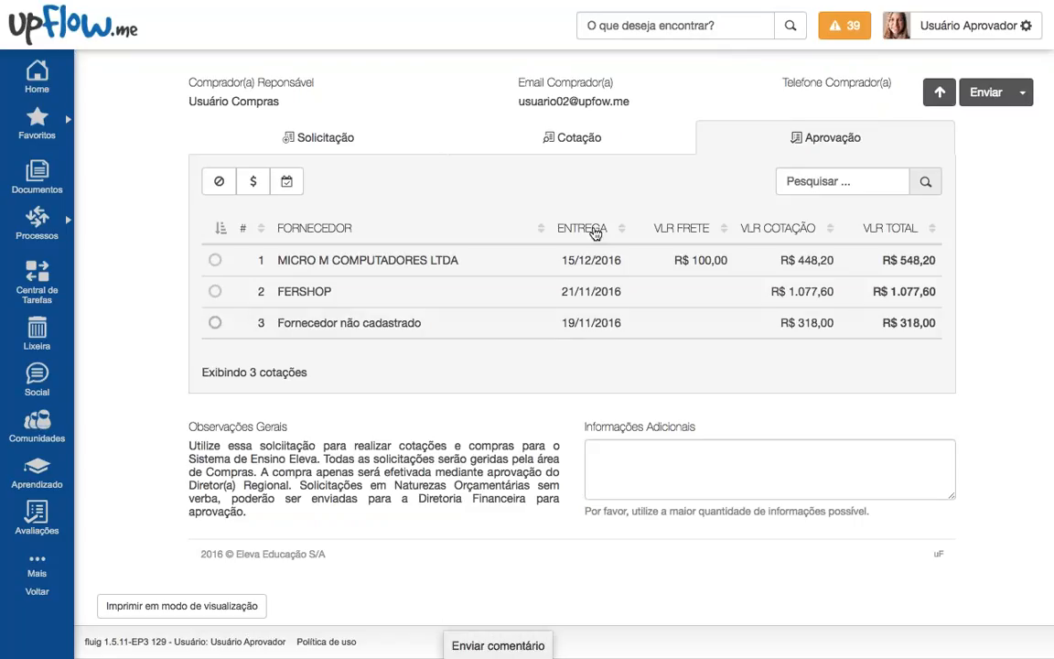
{"action": "left_click", "coordinate": [593, 229]}
{"action": "left_click", "coordinate": [586, 228]}
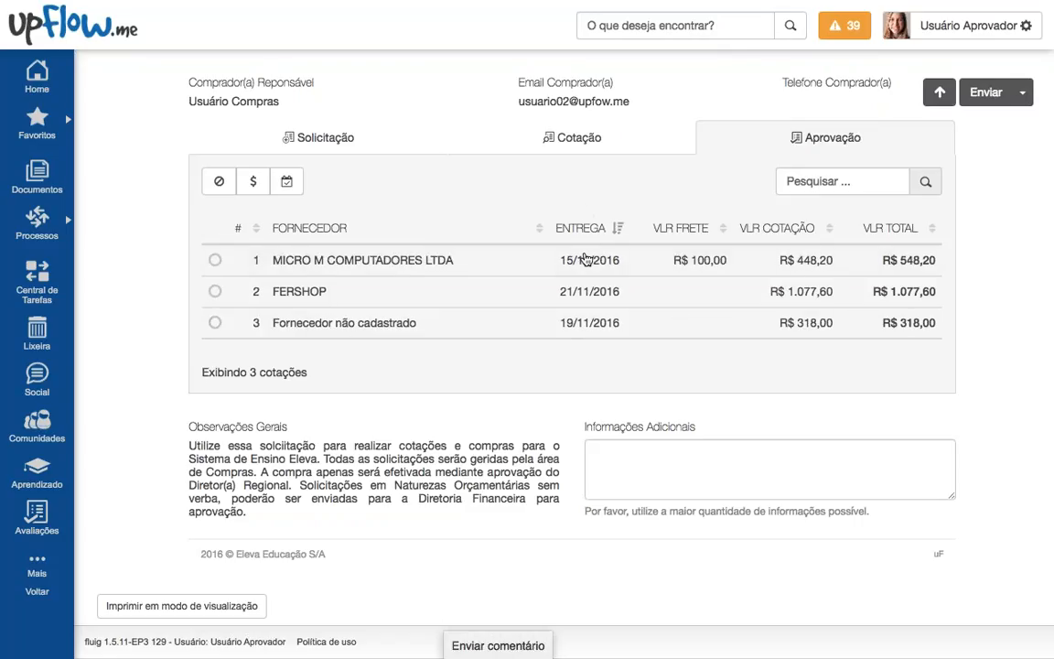
{"action": "left_click", "coordinate": [588, 232]}
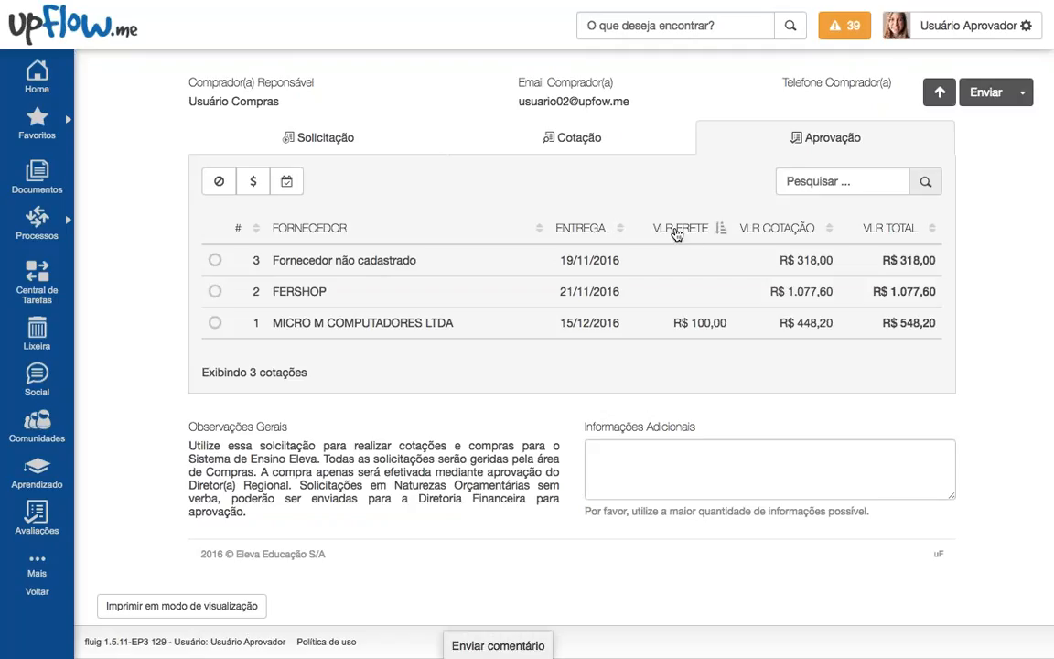
{"action": "left_click", "coordinate": [682, 233]}
{"action": "left_click", "coordinate": [887, 239]}
{"action": "left_click", "coordinate": [884, 228]}
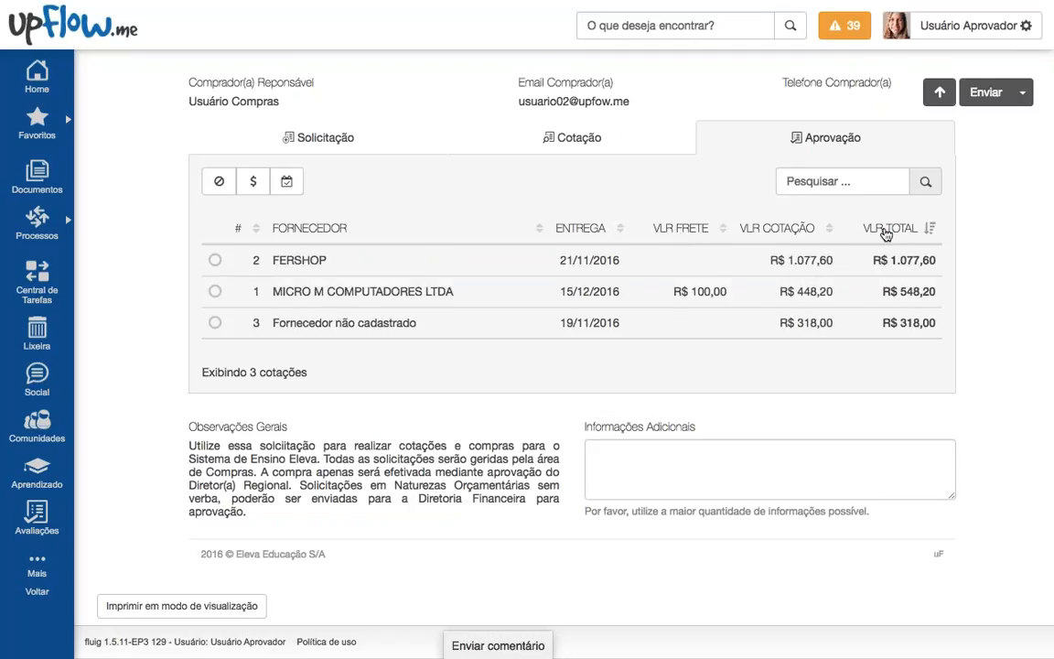
{"action": "left_click", "coordinate": [884, 228]}
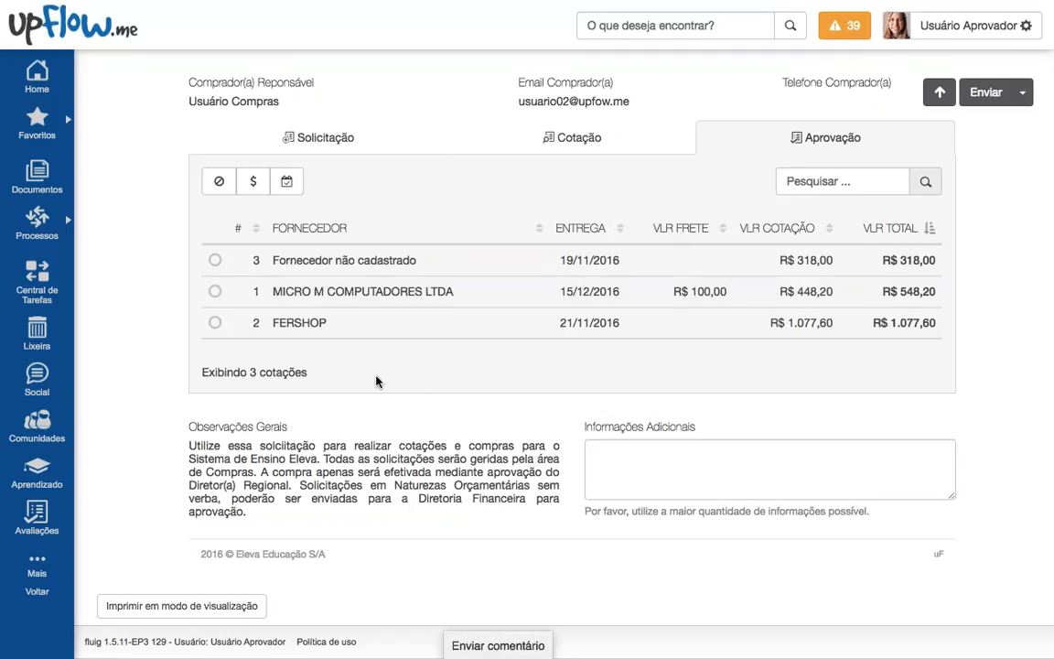
{"action": "scroll", "coordinate": [337, 346], "scroll_direction": "up", "scroll_amount": 2}
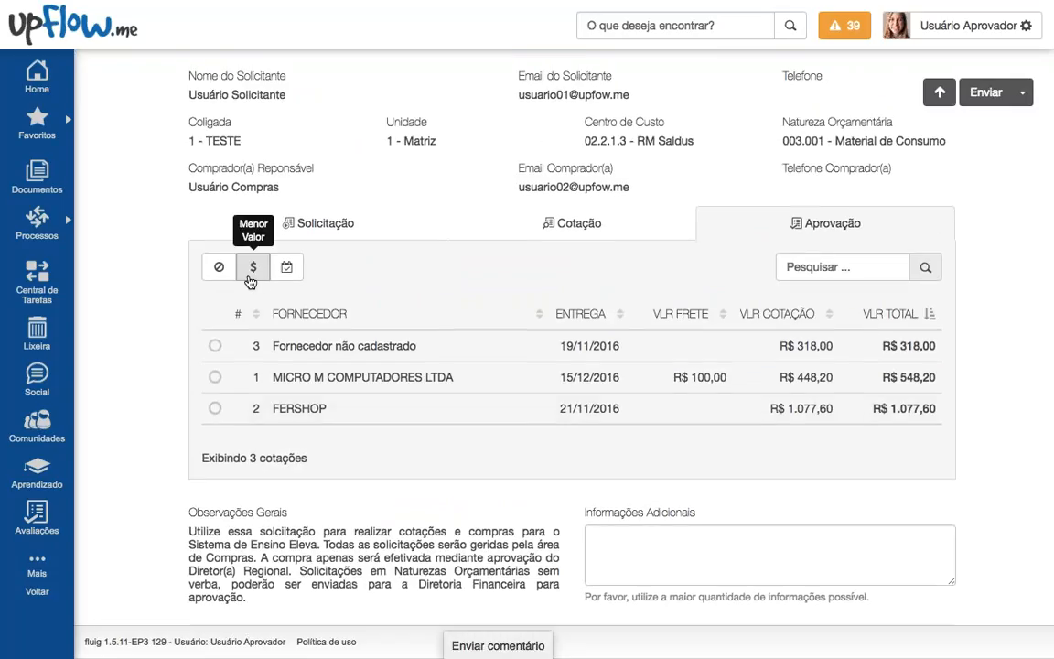
{"action": "left_click", "coordinate": [249, 273]}
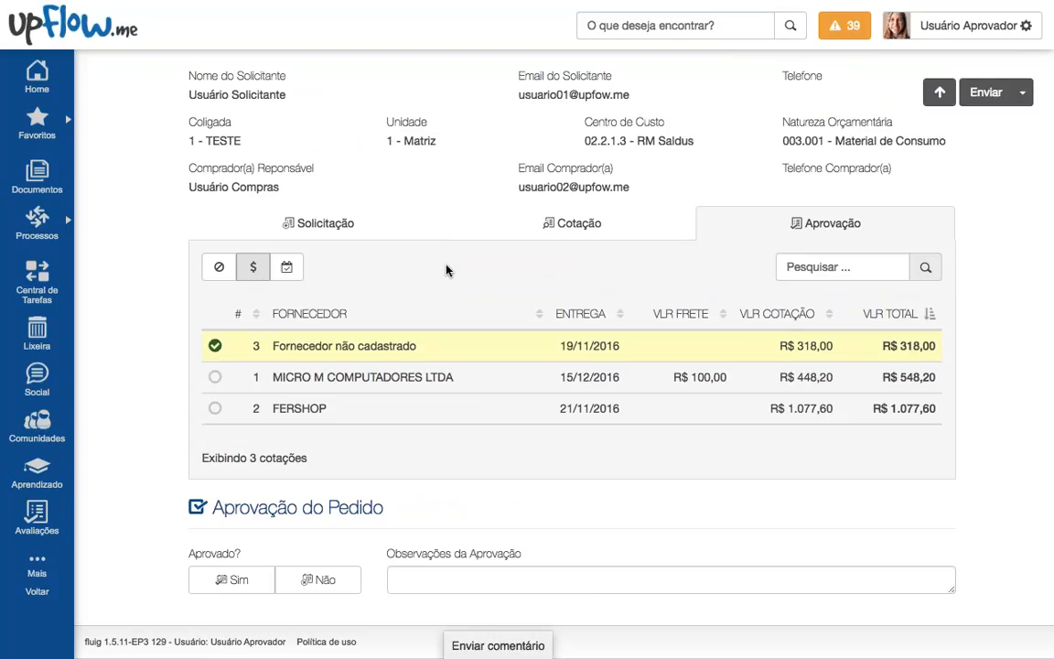
{"action": "left_click", "coordinate": [294, 277]}
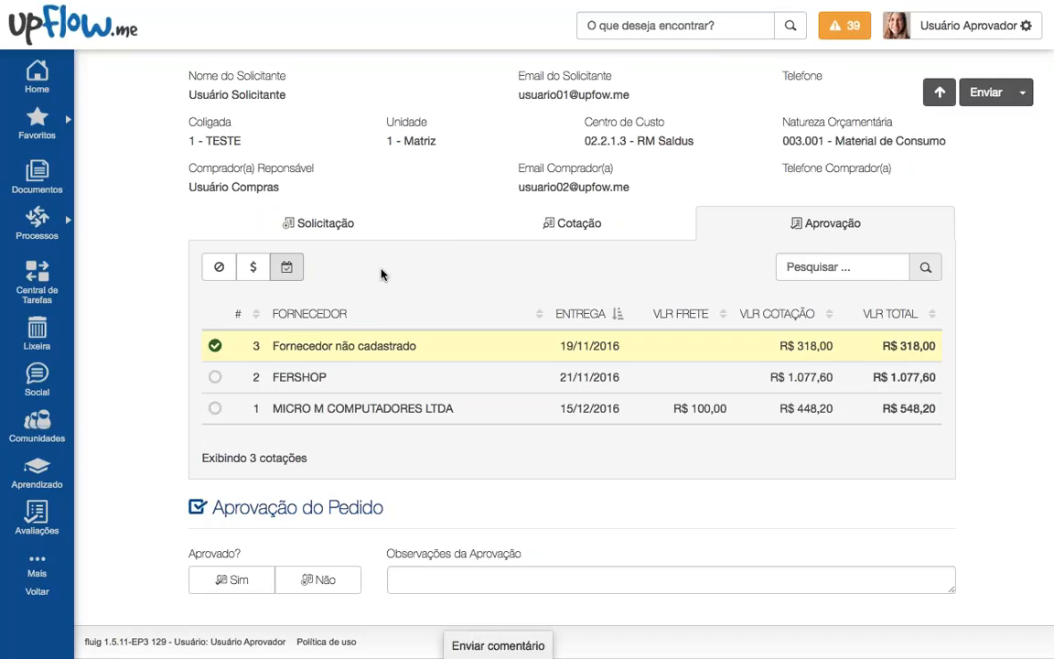
{"action": "left_click", "coordinate": [254, 267]}
{"action": "left_click", "coordinate": [287, 271]}
{"action": "scroll", "coordinate": [536, 269], "scroll_direction": "up", "scroll_amount": 1}
{"action": "left_click_drag", "start_coordinate": [795, 147], "coordinate": [956, 143]}
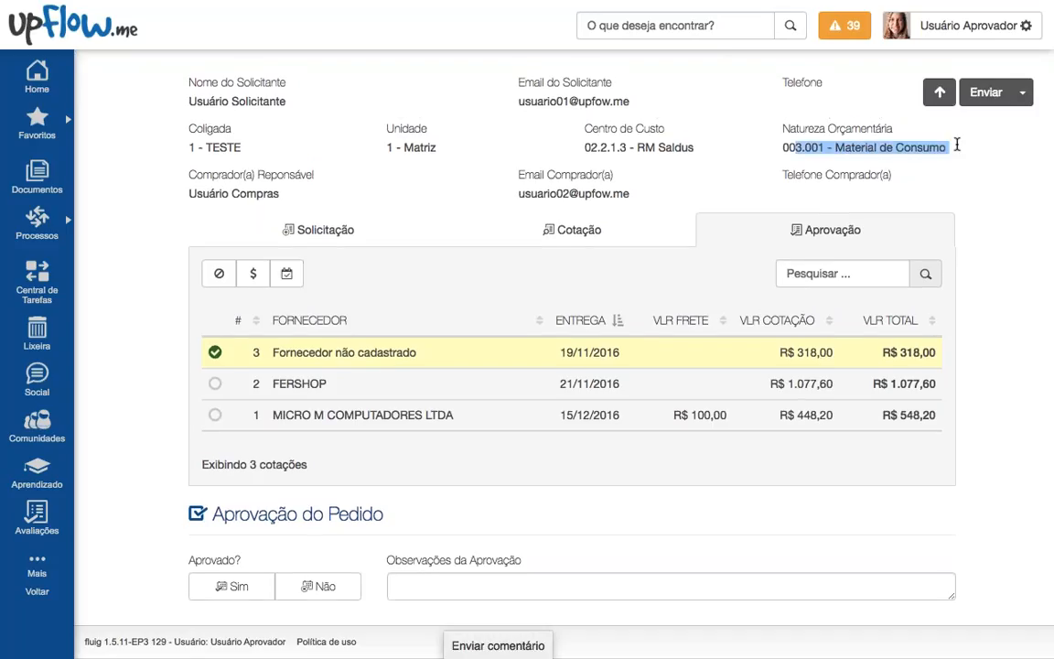
{"action": "left_click_drag", "start_coordinate": [582, 147], "coordinate": [725, 153]}
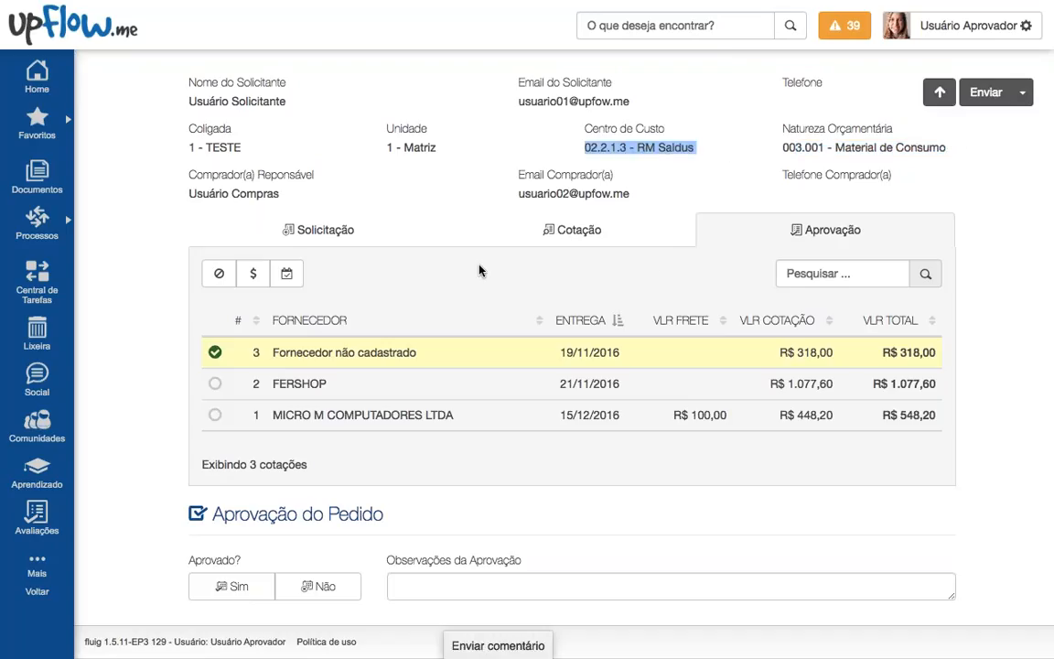
{"action": "left_click", "coordinate": [420, 386]}
{"action": "left_click", "coordinate": [441, 413]}
{"action": "left_click", "coordinate": [450, 357]}
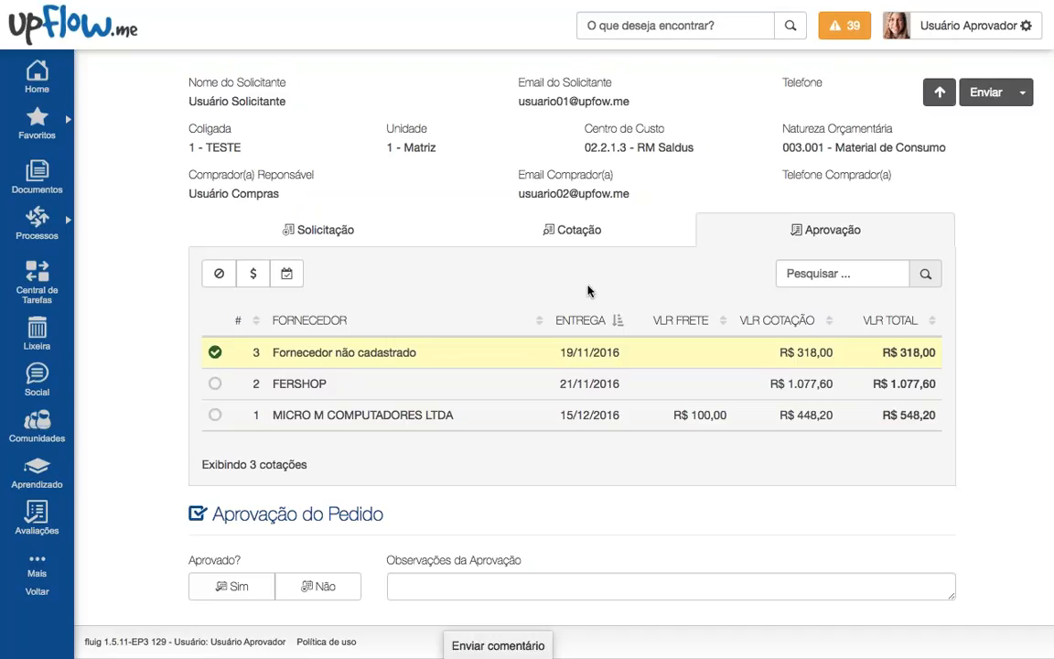
{"action": "scroll", "coordinate": [588, 290], "scroll_direction": "down", "scroll_amount": 1}
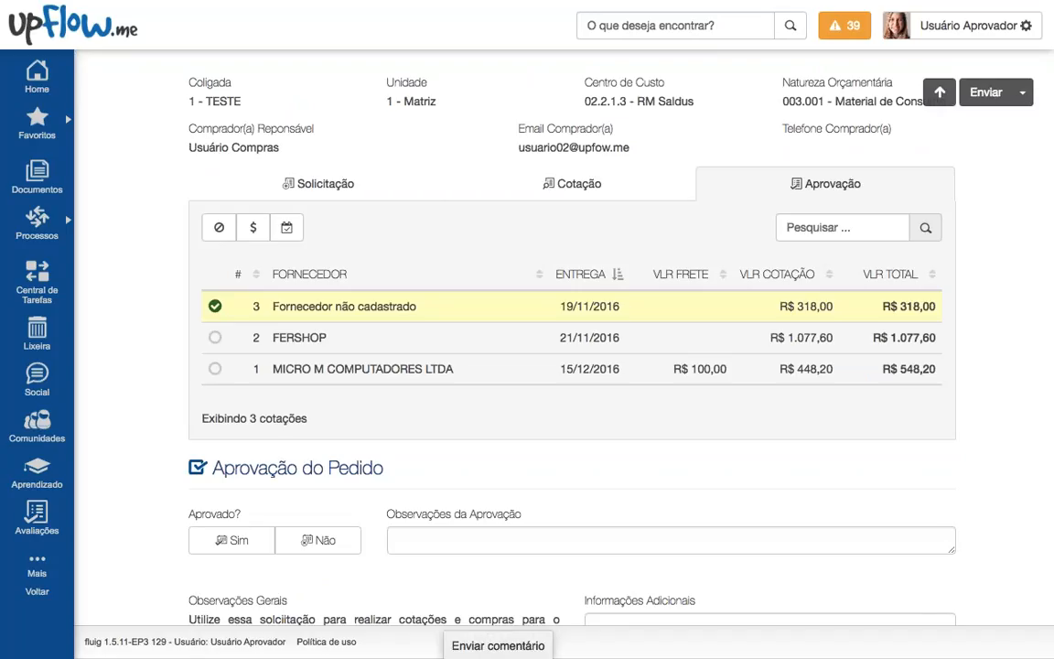
Step: Select MICRO M's quotation, then switch the choice to FERSHOP's R$ 1.077,60 quote
{"action": "left_click", "coordinate": [478, 371]}
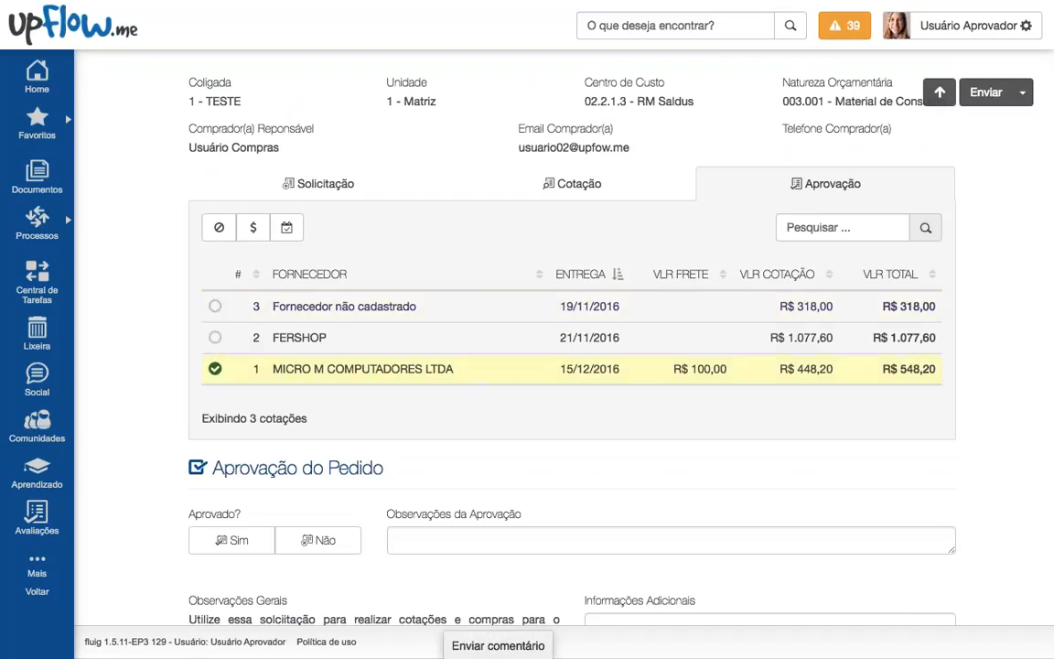
{"action": "left_click_drag", "start_coordinate": [620, 102], "coordinate": [696, 103]}
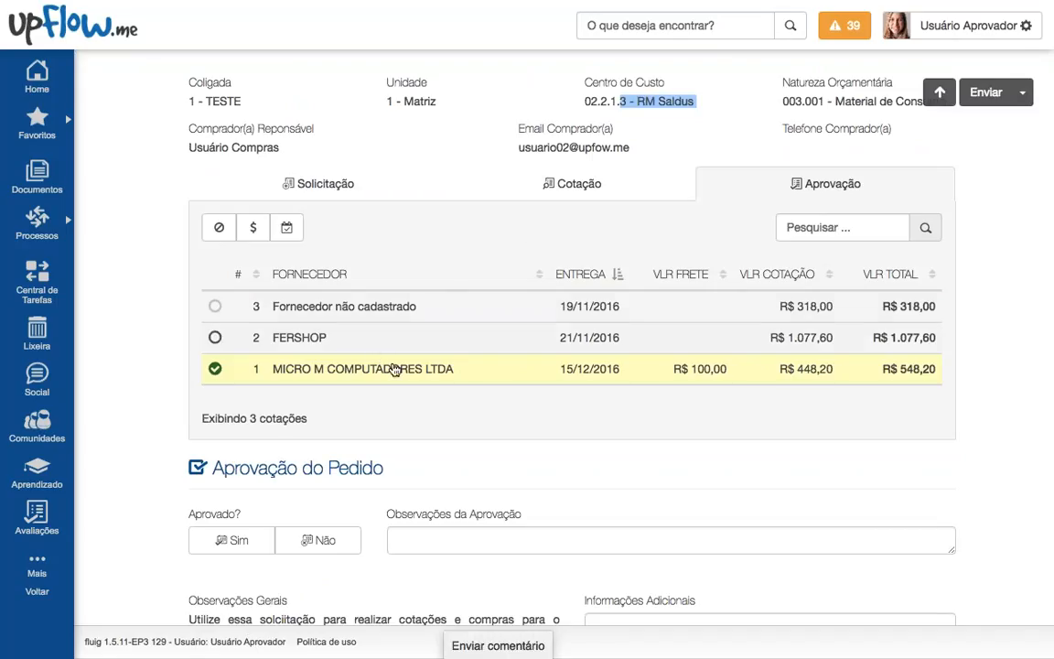
{"action": "left_click", "coordinate": [405, 333]}
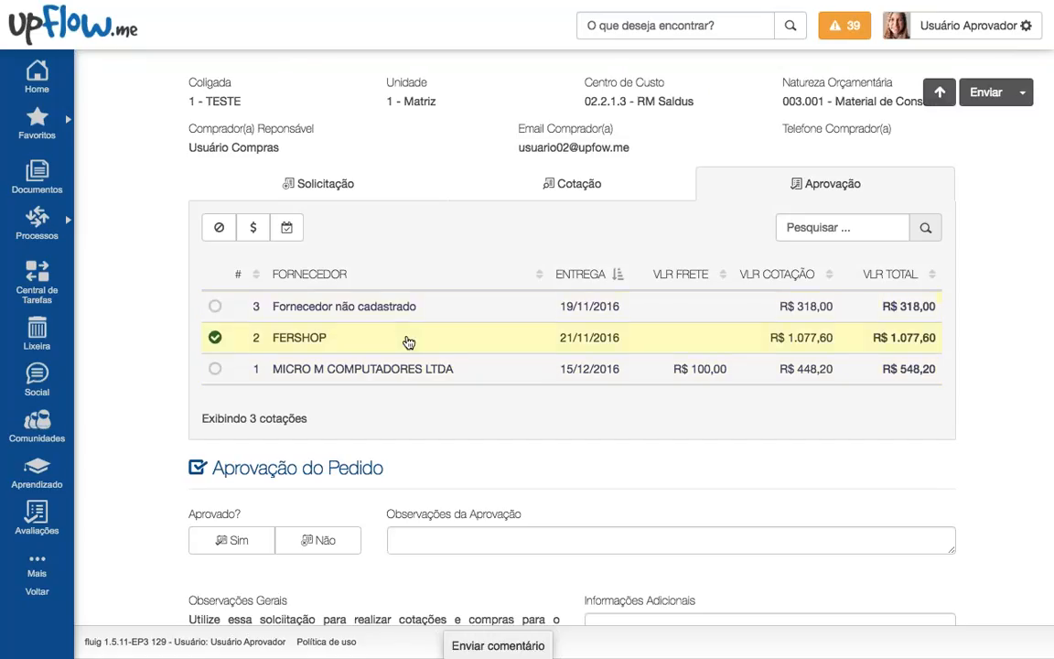
{"action": "scroll", "coordinate": [409, 342], "scroll_direction": "down", "scroll_amount": 1}
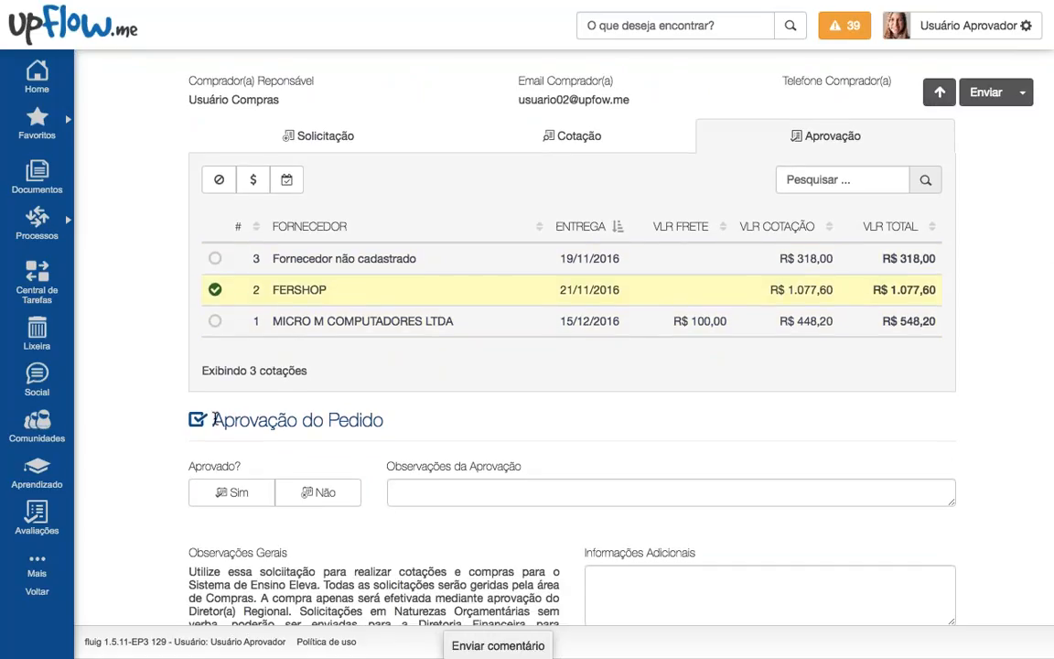
{"action": "left_click_drag", "start_coordinate": [215, 420], "coordinate": [404, 443]}
{"action": "left_click", "coordinate": [404, 443]}
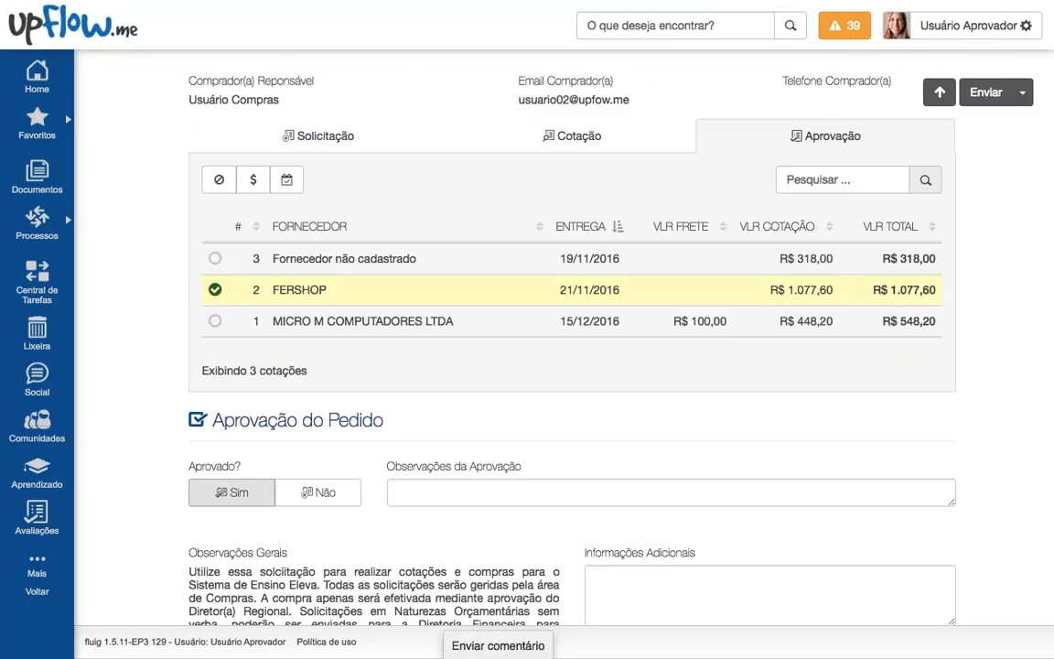
Step: Switch the order from approved to rejected and read the rejection-reason hint
{"action": "left_click", "coordinate": [245, 498]}
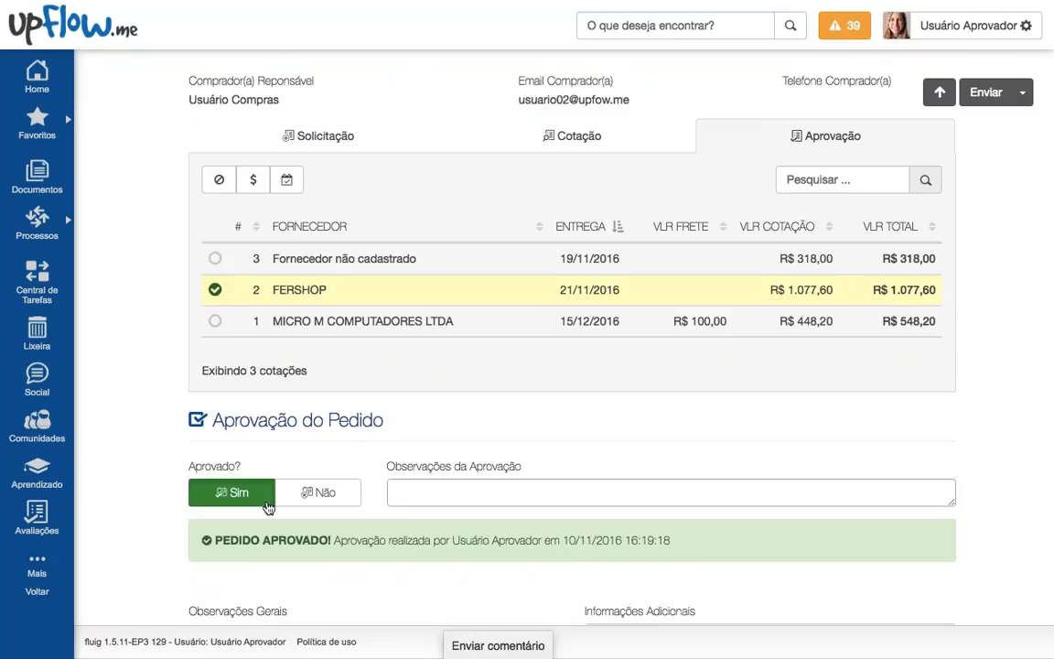
{"action": "left_click", "coordinate": [305, 504]}
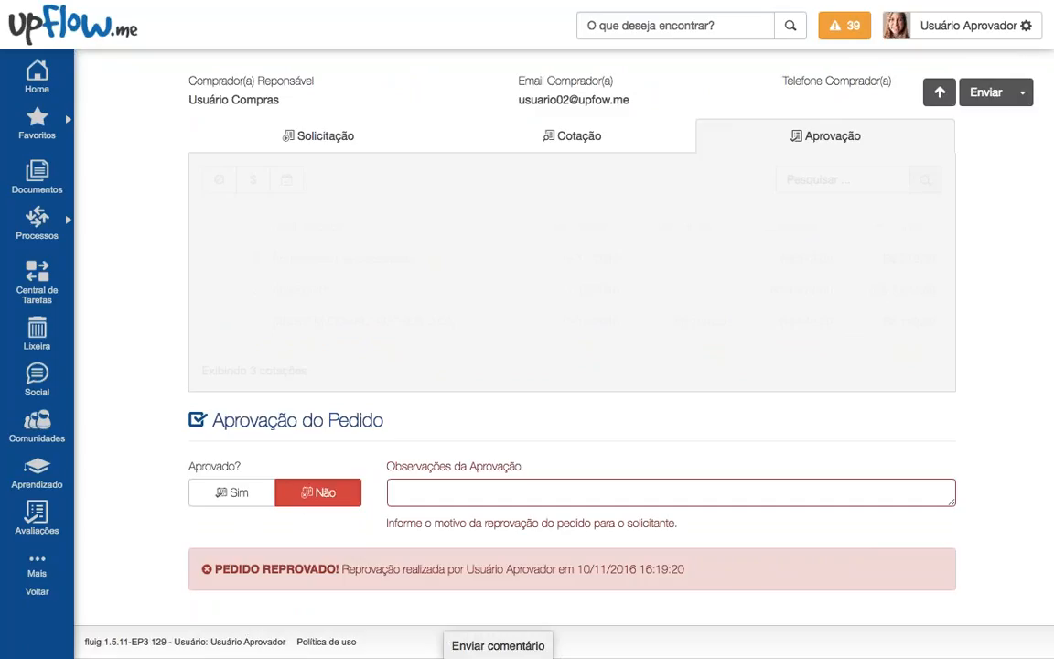
{"action": "left_click_drag", "start_coordinate": [386, 523], "coordinate": [678, 539]}
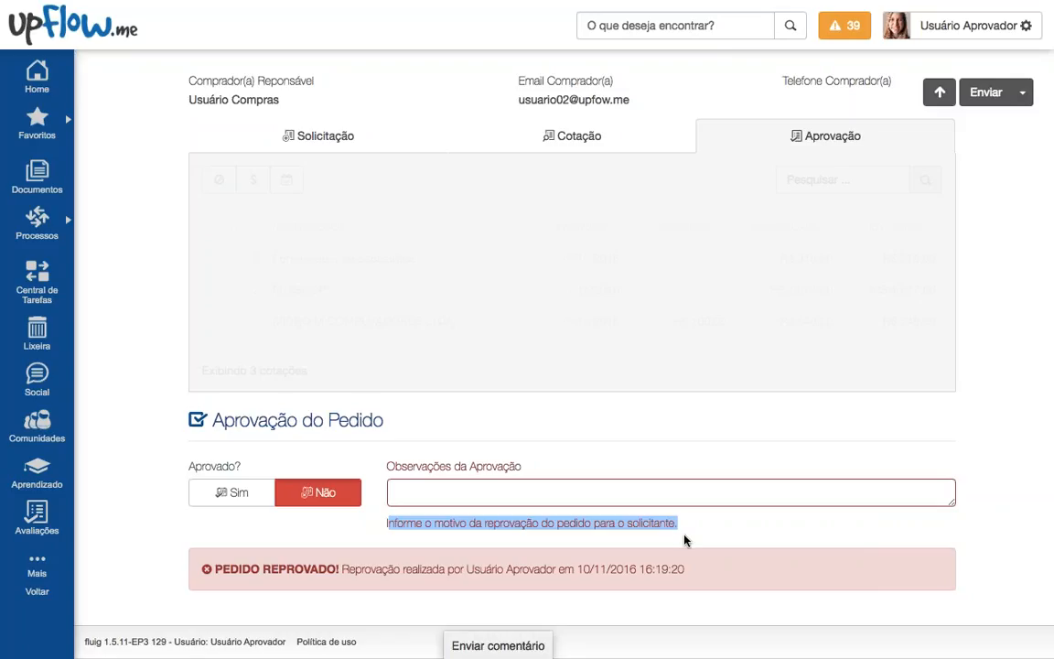
Step: Type then clear the note 'Não tenho', re-approve the order, and choose Fornecedor não cadastrado's quote
{"action": "left_click", "coordinate": [683, 495]}
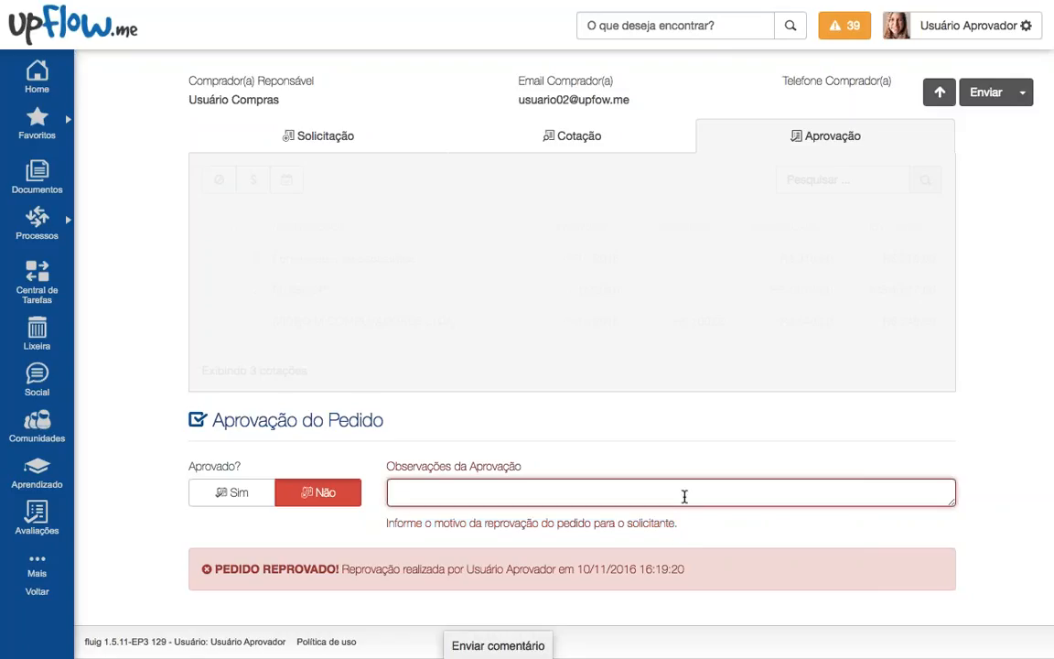
{"action": "type", "text": "Não tenh"}
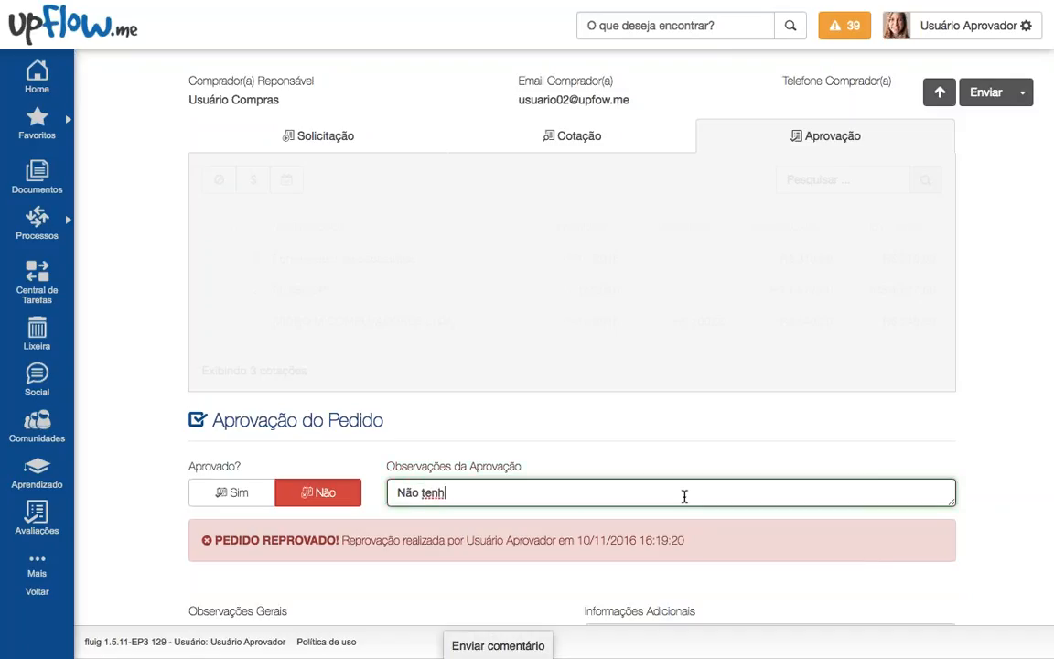
{"action": "type", "text": "o"}
{"action": "key", "text": "alt+shift+Left"}
{"action": "key", "text": "BackSpace"}
{"action": "key", "text": "alt+BackSpace"}
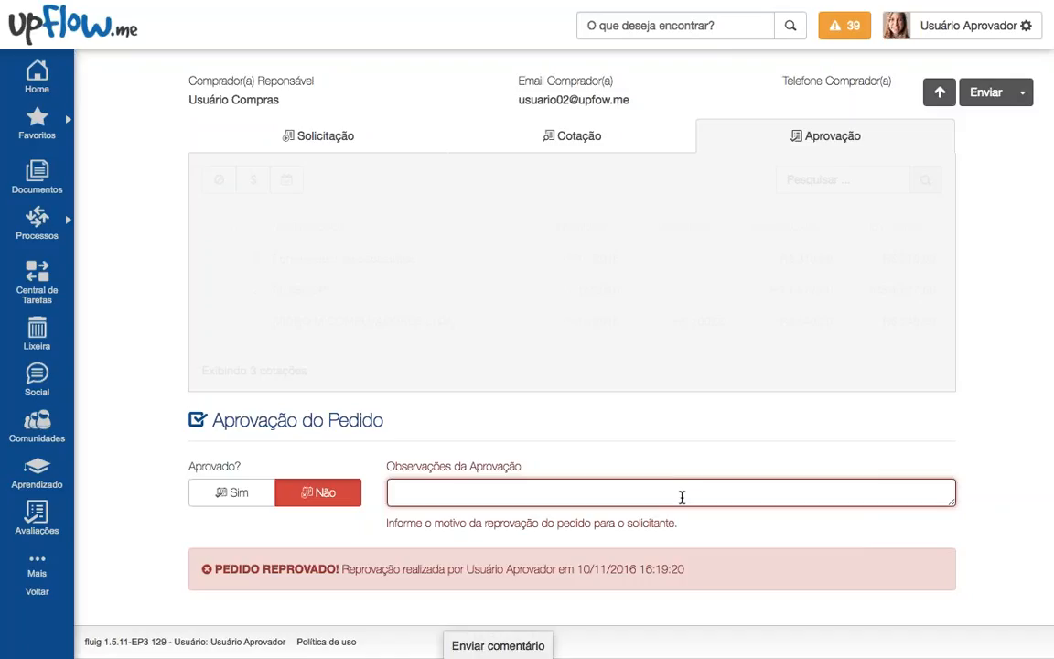
{"action": "left_click", "coordinate": [231, 492]}
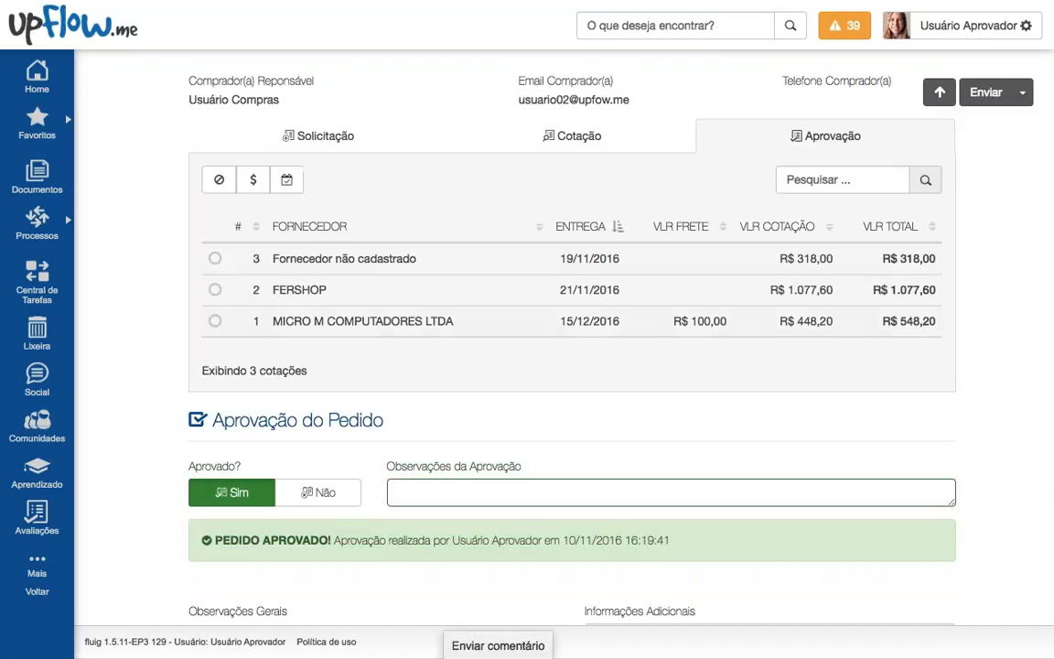
{"action": "left_click", "coordinate": [405, 264]}
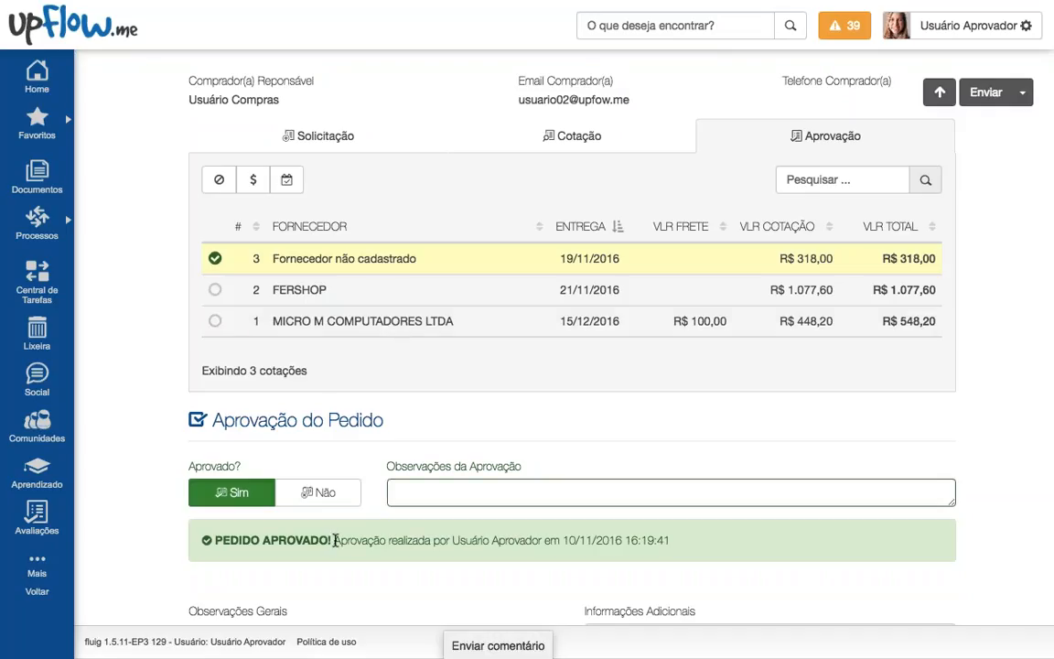
{"action": "left_click_drag", "start_coordinate": [335, 540], "coordinate": [686, 543]}
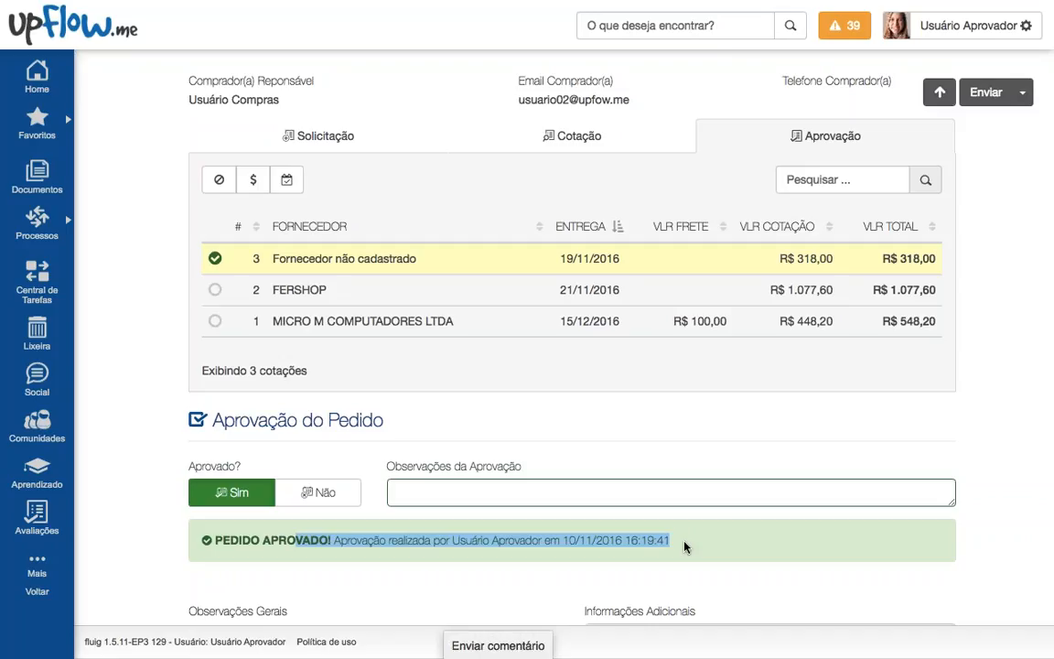
{"action": "left_click", "coordinate": [684, 547]}
{"action": "left_click_drag", "start_coordinate": [226, 544], "coordinate": [536, 541]}
{"action": "left_click", "coordinate": [417, 549]}
{"action": "left_click", "coordinate": [454, 541]}
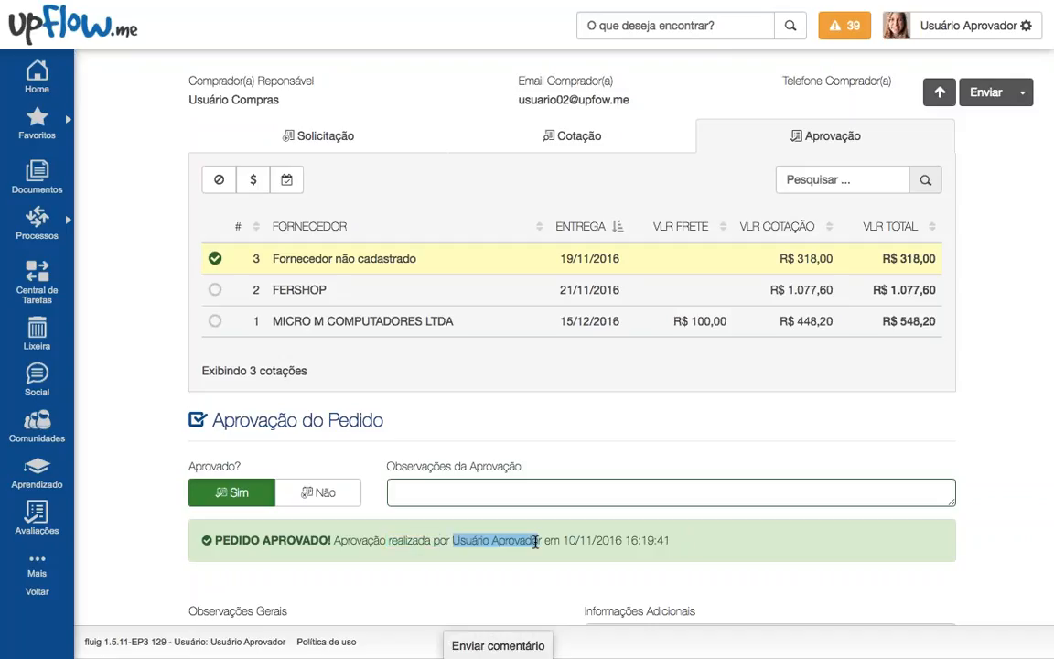
{"action": "left_click", "coordinate": [557, 541]}
{"action": "left_click_drag", "start_coordinate": [670, 540], "coordinate": [570, 541]}
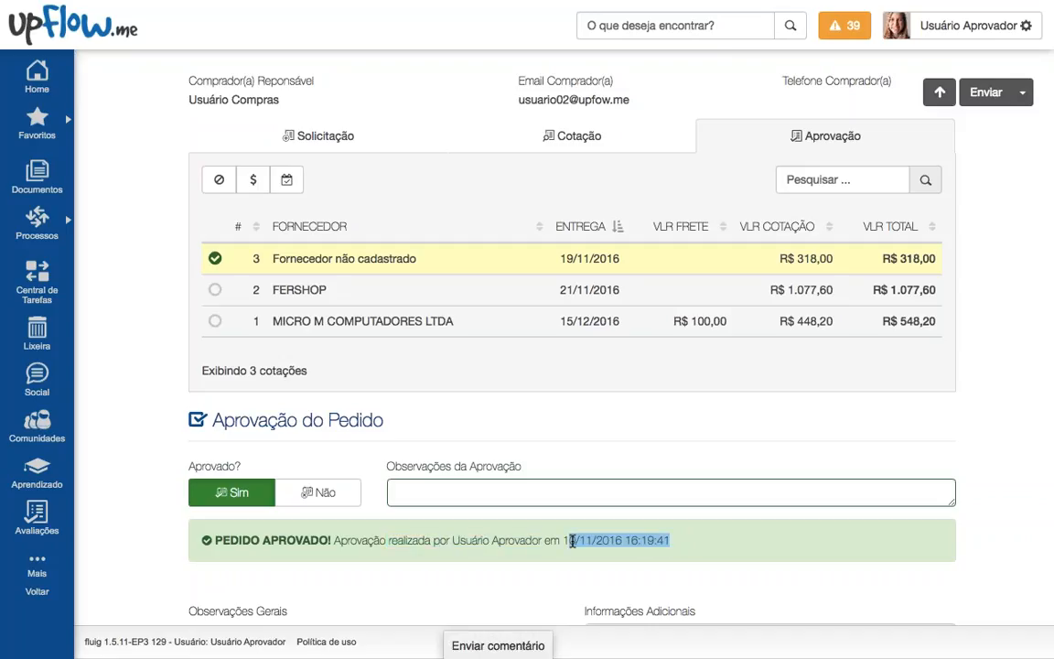
{"action": "left_click", "coordinate": [643, 580]}
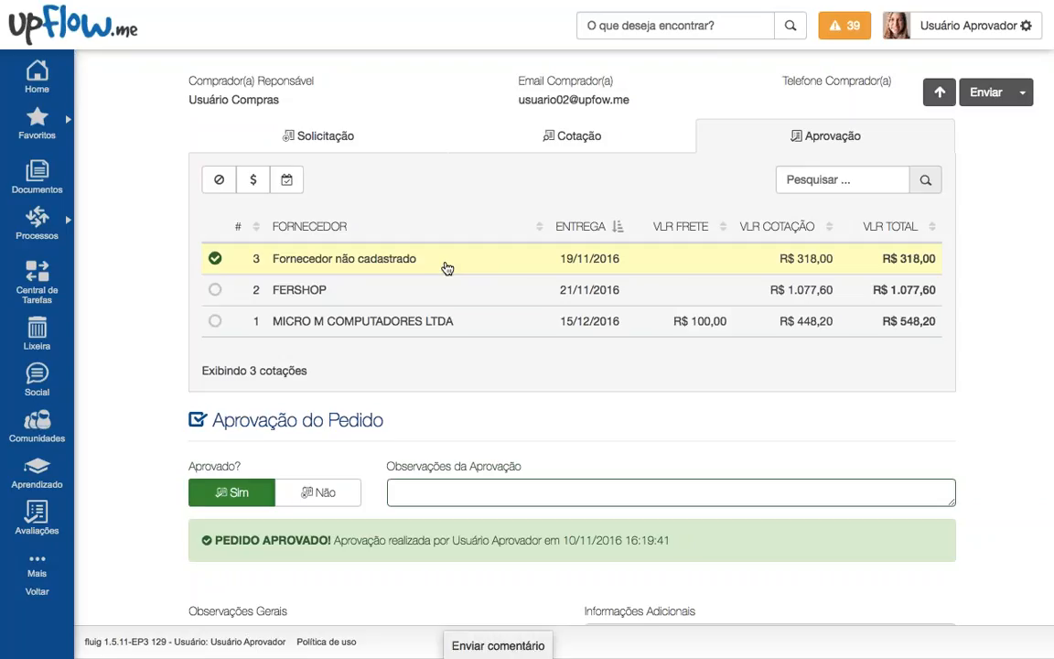
{"action": "left_click", "coordinate": [986, 93]}
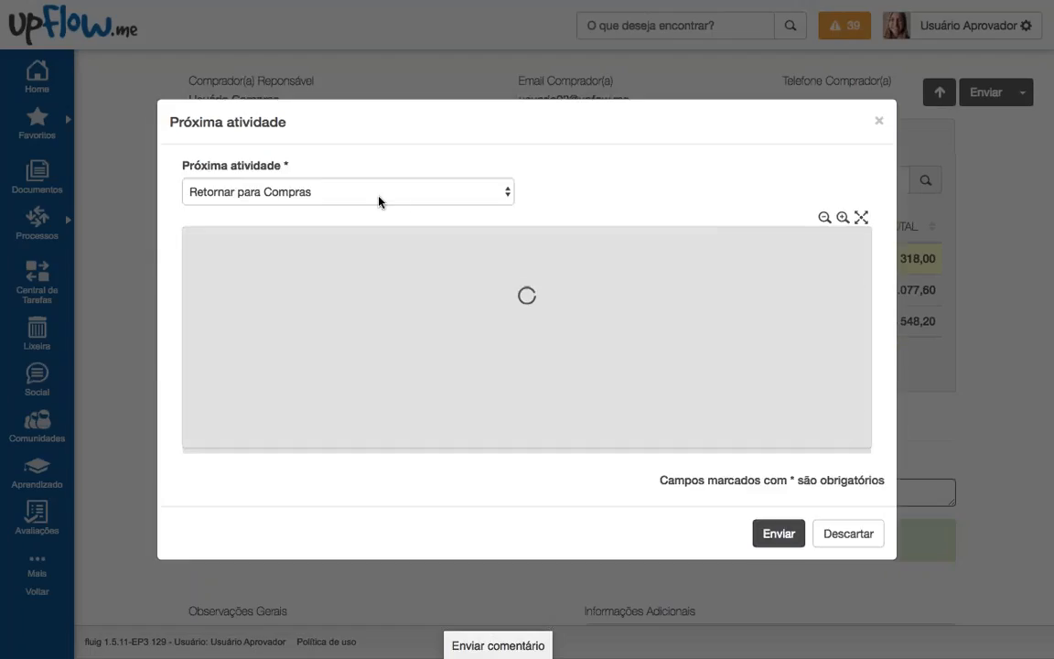
{"action": "left_click", "coordinate": [379, 197]}
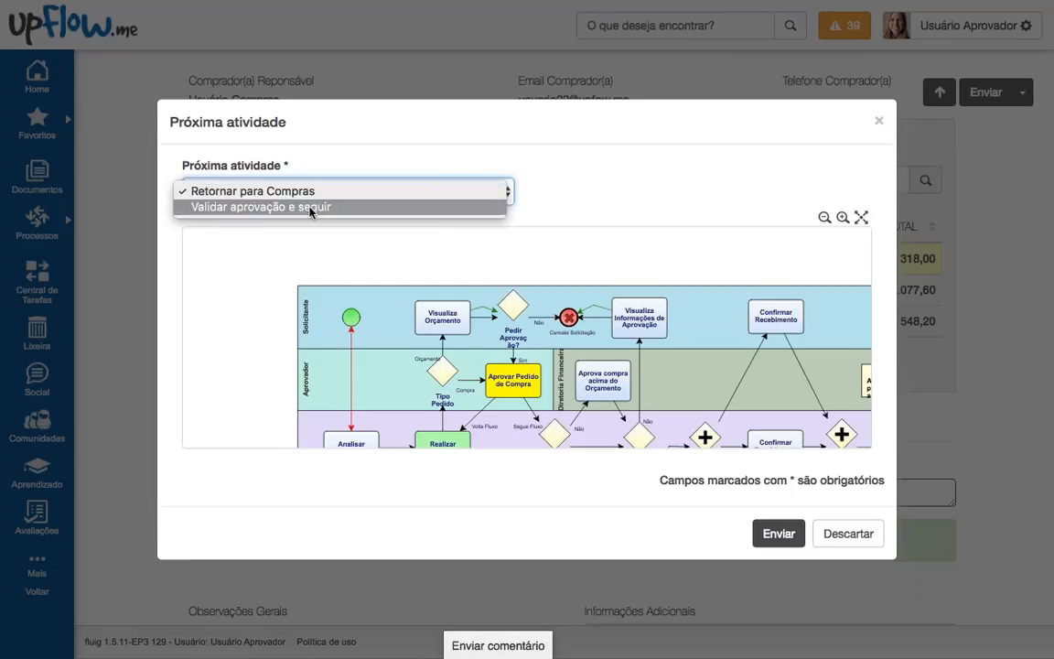
{"action": "left_click", "coordinate": [437, 255]}
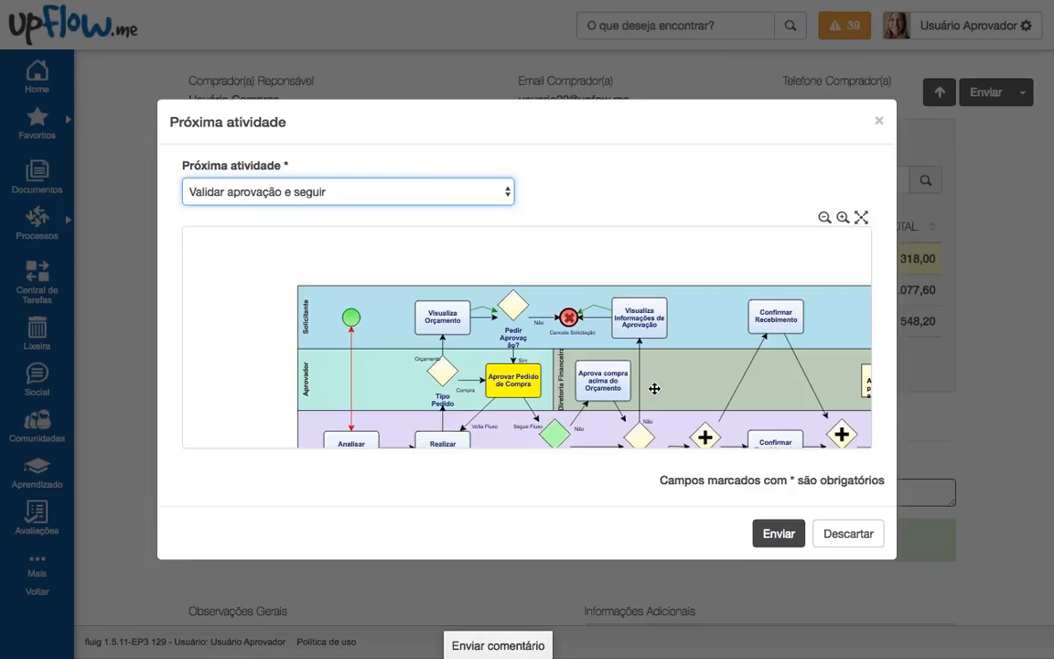
{"action": "left_click", "coordinate": [860, 217]}
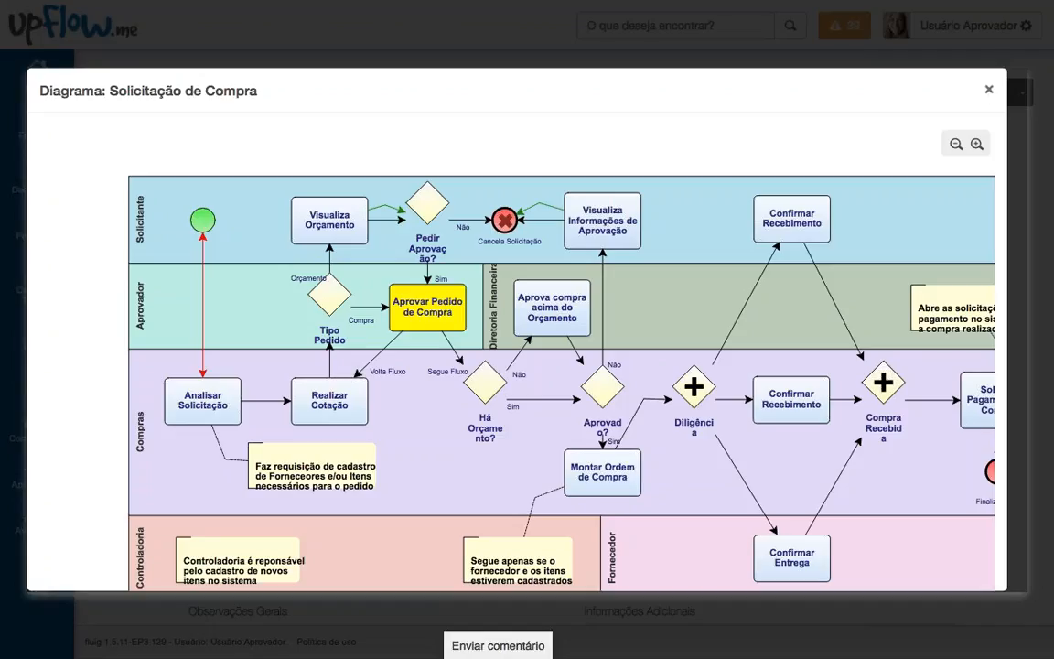
{"action": "left_click", "coordinate": [989, 89]}
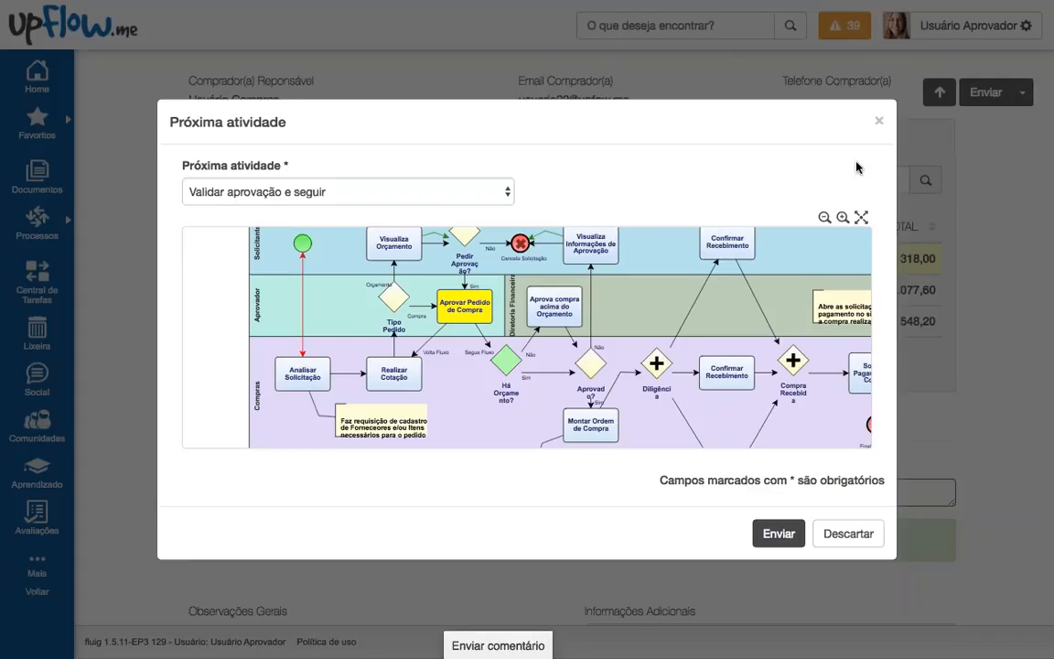
{"action": "left_click", "coordinate": [878, 121]}
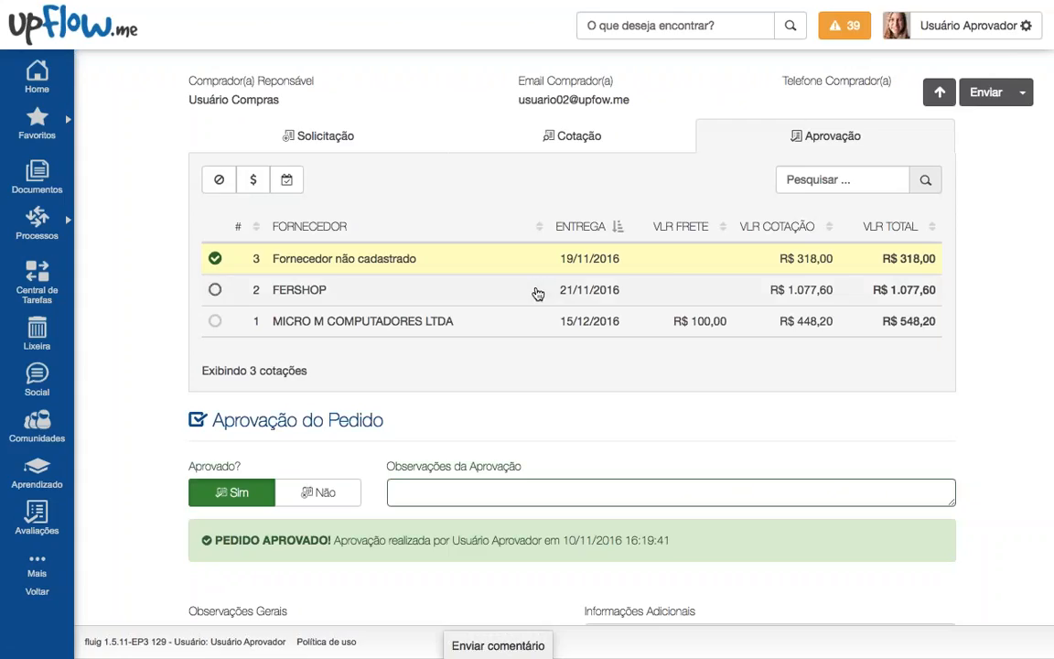
{"action": "scroll", "coordinate": [503, 325], "scroll_direction": "up", "scroll_amount": 2}
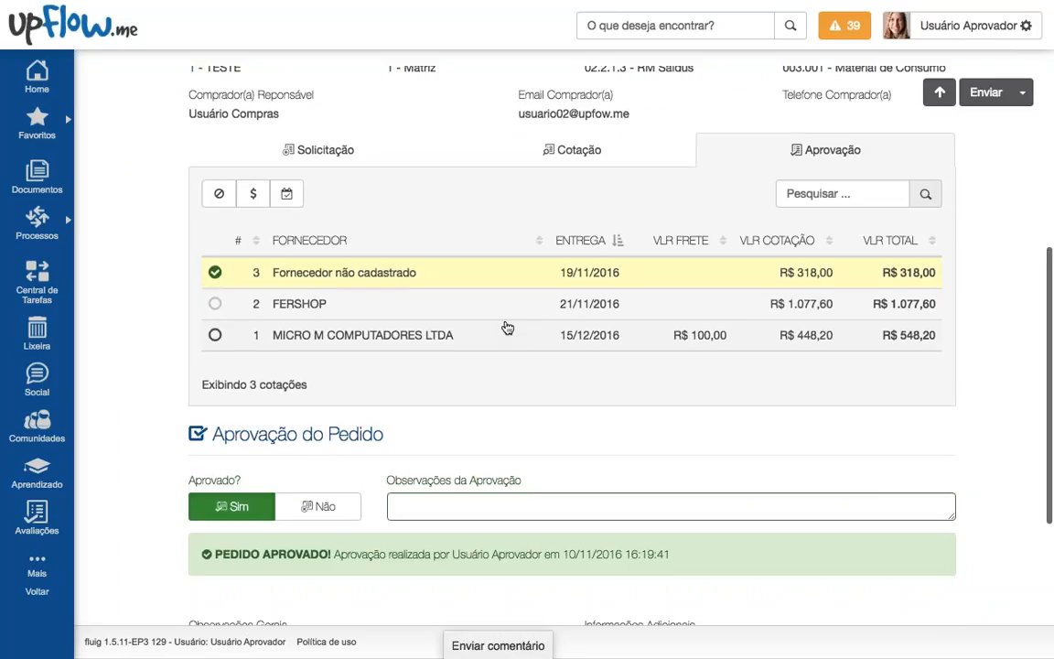
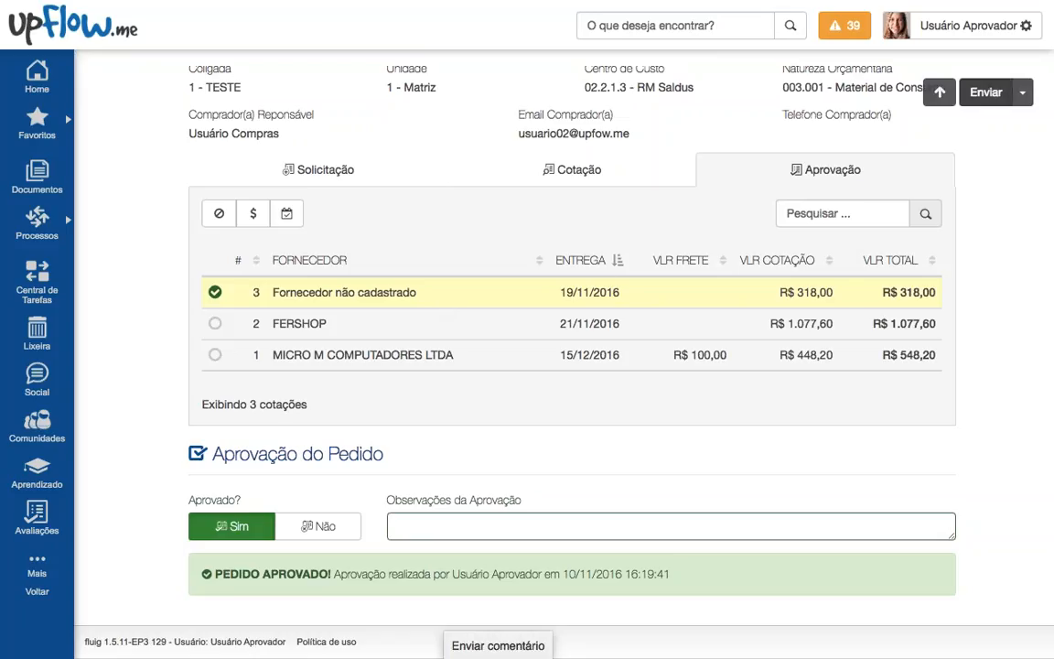
Step: Send request 91 on to 'Validar aprovação e seguir', confirm it, and close the success message
{"action": "left_click", "coordinate": [986, 91]}
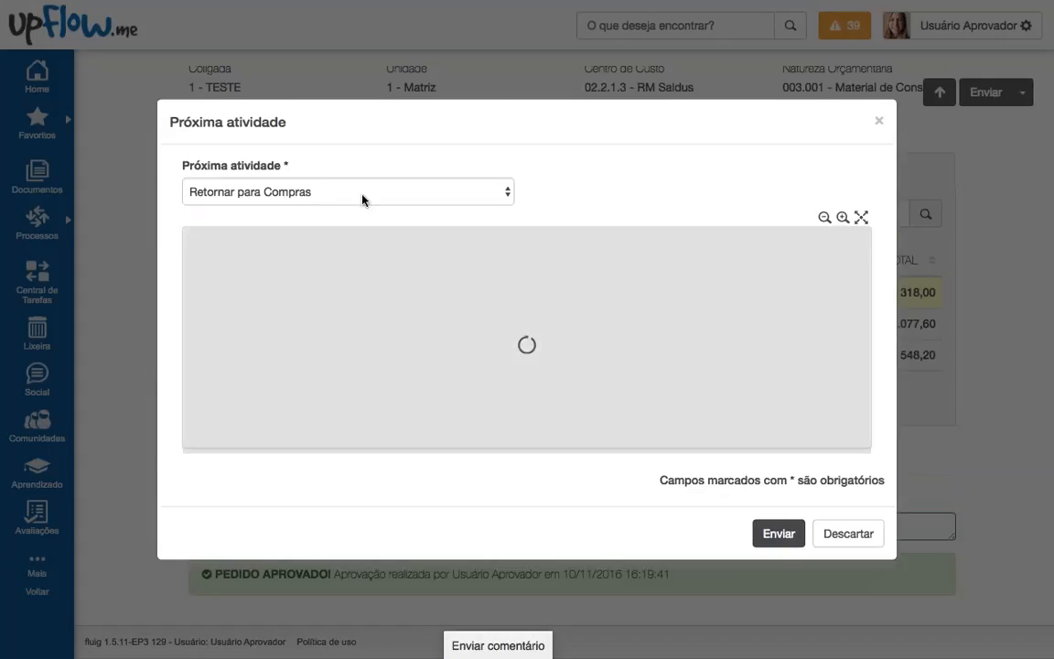
{"action": "left_click", "coordinate": [362, 200]}
{"action": "left_click", "coordinate": [337, 205]}
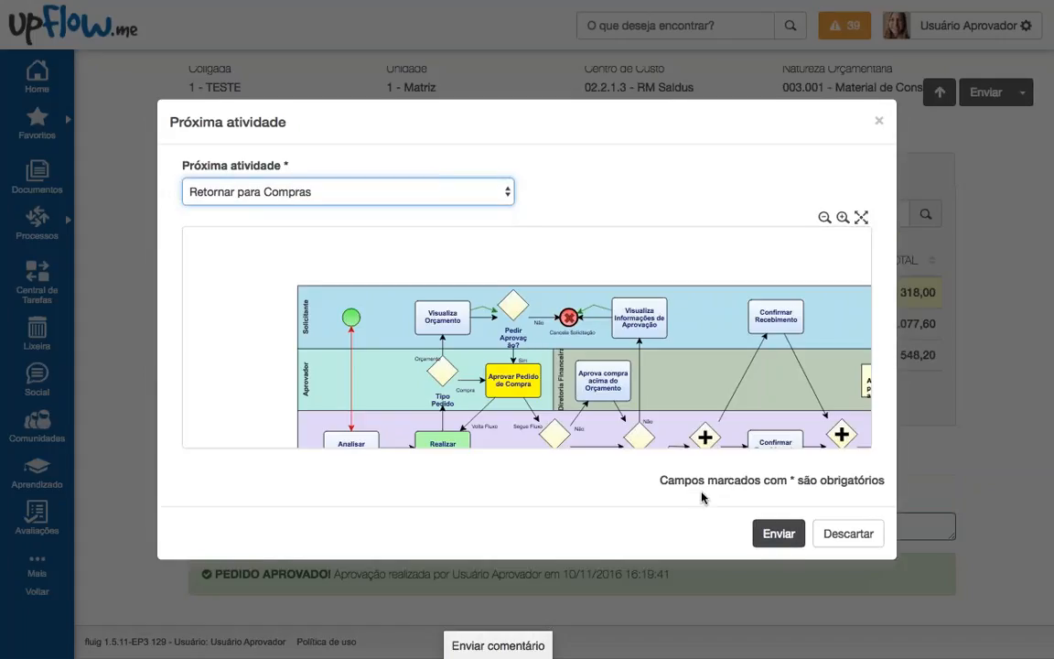
{"action": "left_click", "coordinate": [791, 535]}
{"action": "left_click", "coordinate": [661, 234]}
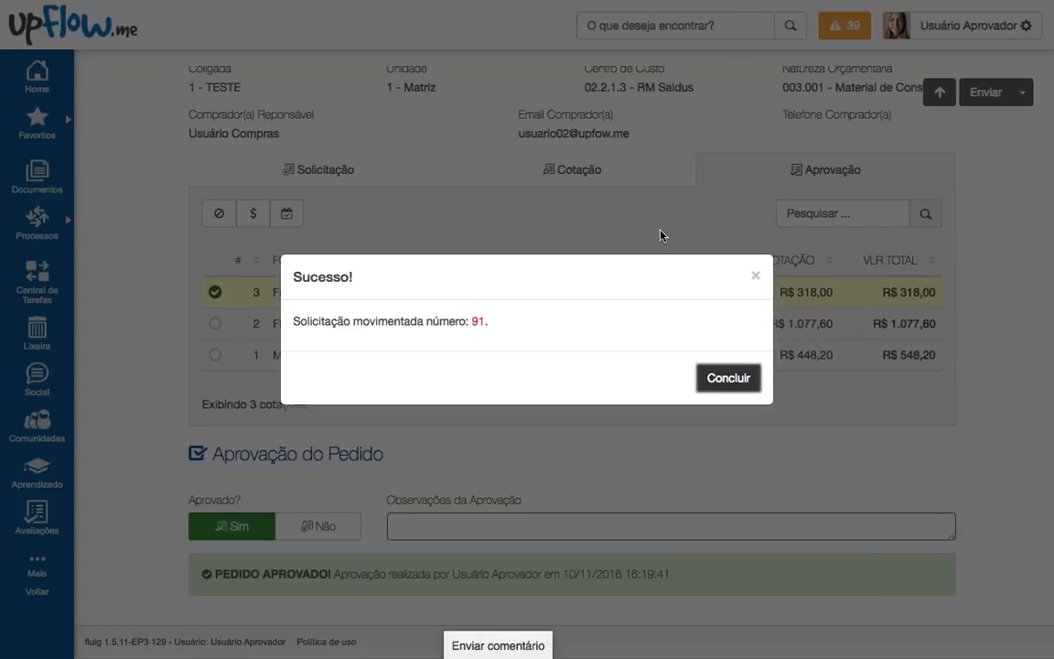
{"action": "key", "text": "Return"}
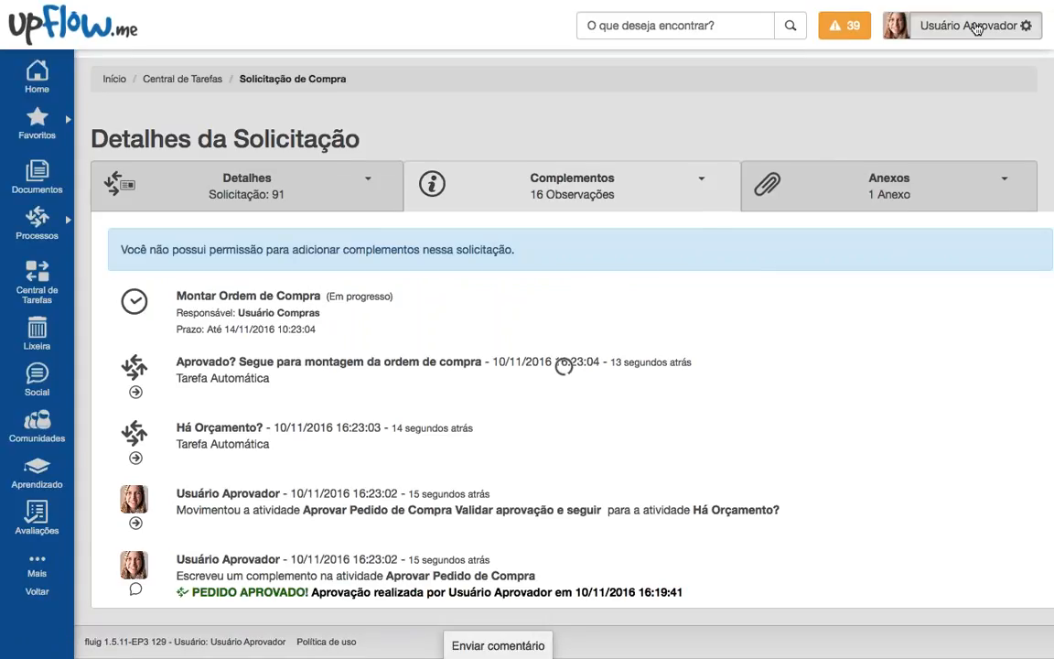
Step: Sign out, log in as the purchasing user, and open request 91's Montar Ordem de Compra task from notifications
{"action": "left_click", "coordinate": [975, 29]}
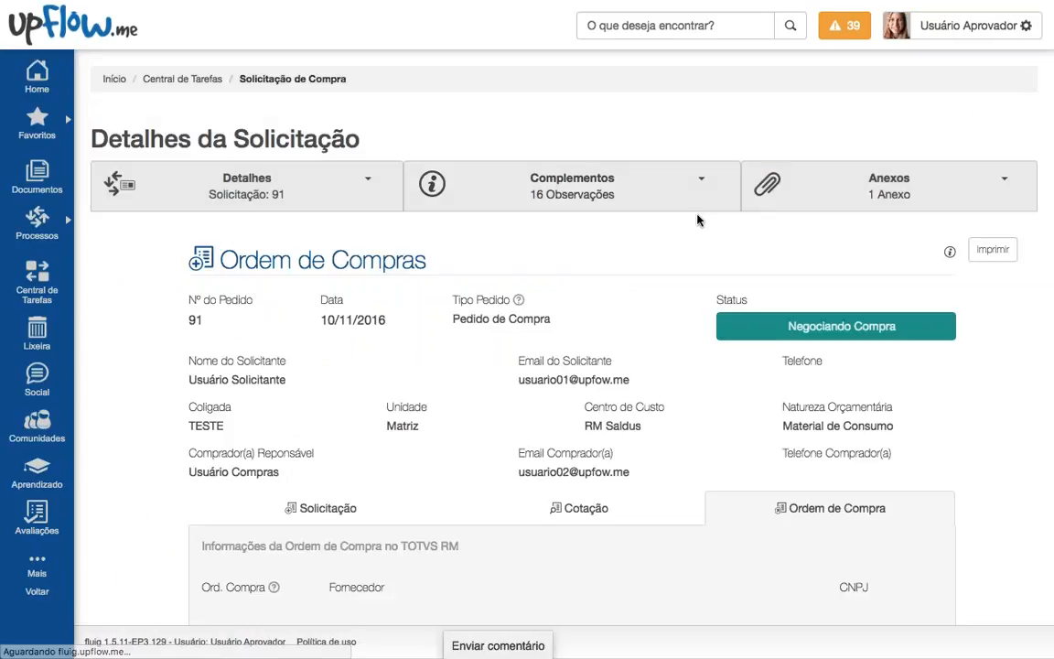
{"action": "left_click", "coordinate": [976, 25]}
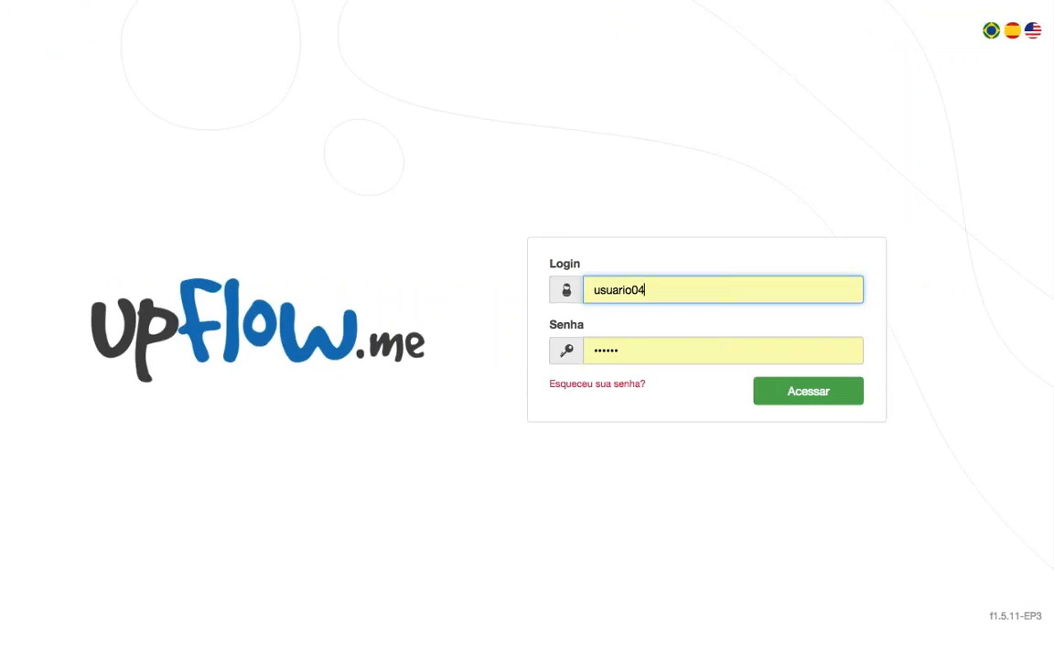
{"action": "key", "text": "BackSpace"}
{"action": "type", "text": "2"}
{"action": "key", "text": "Return"}
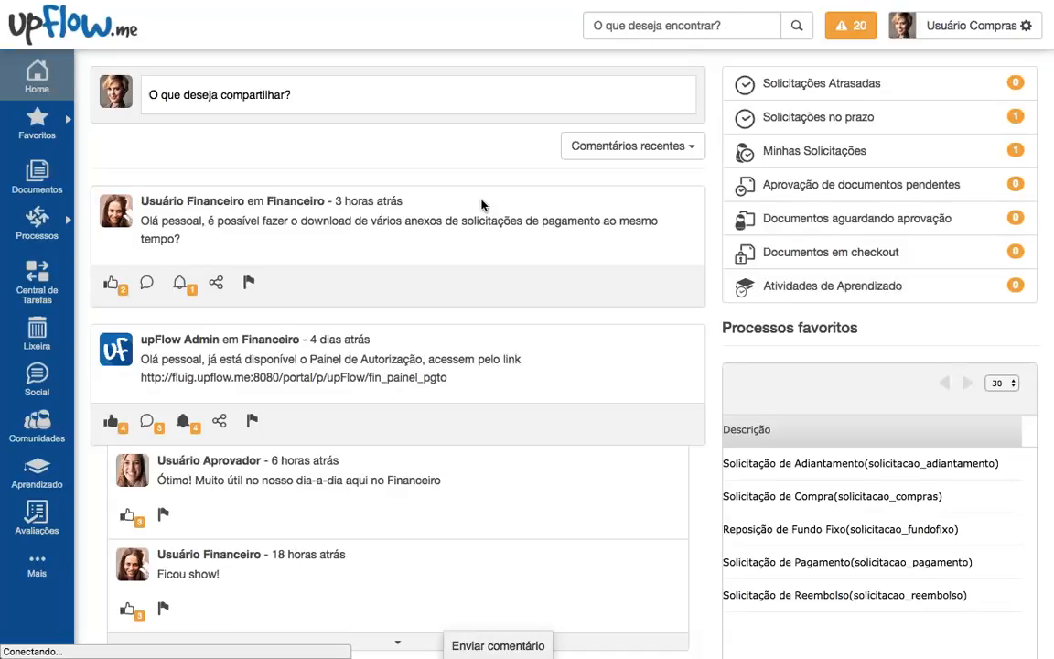
{"action": "left_click", "coordinate": [851, 26]}
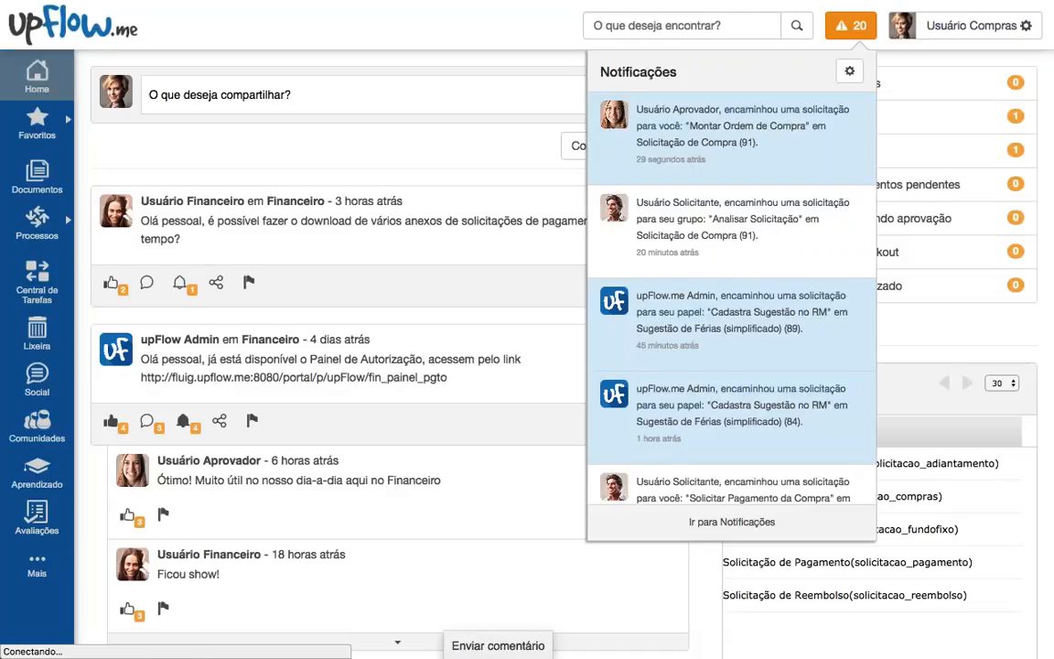
{"action": "left_click", "coordinate": [698, 143]}
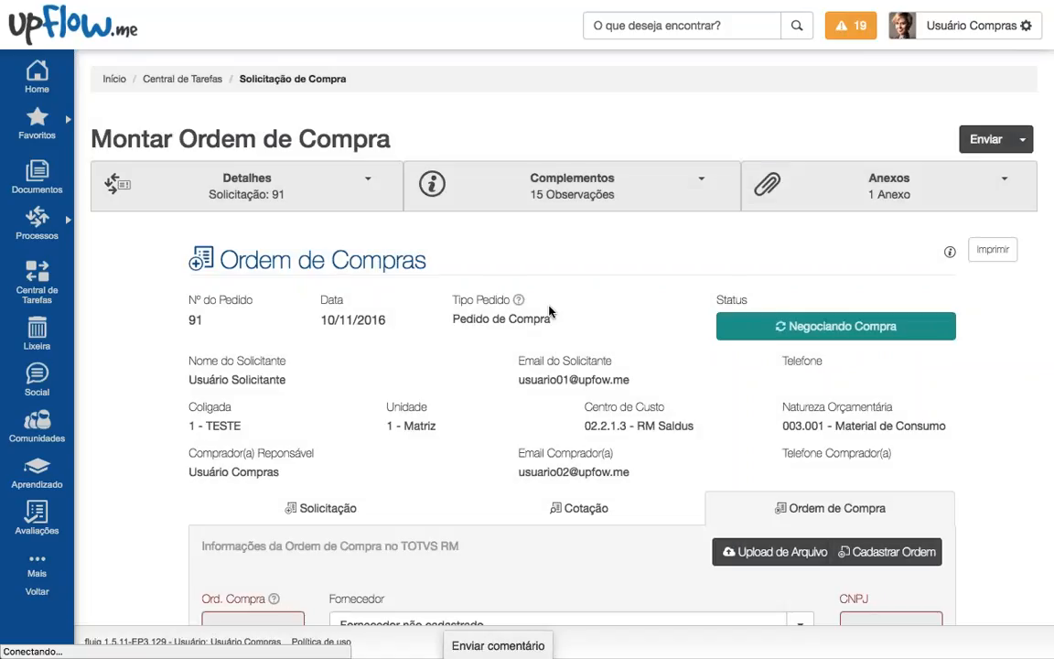
{"action": "scroll", "coordinate": [558, 346], "scroll_direction": "down", "scroll_amount": 1}
{"action": "scroll", "coordinate": [558, 357], "scroll_direction": "down", "scroll_amount": 2}
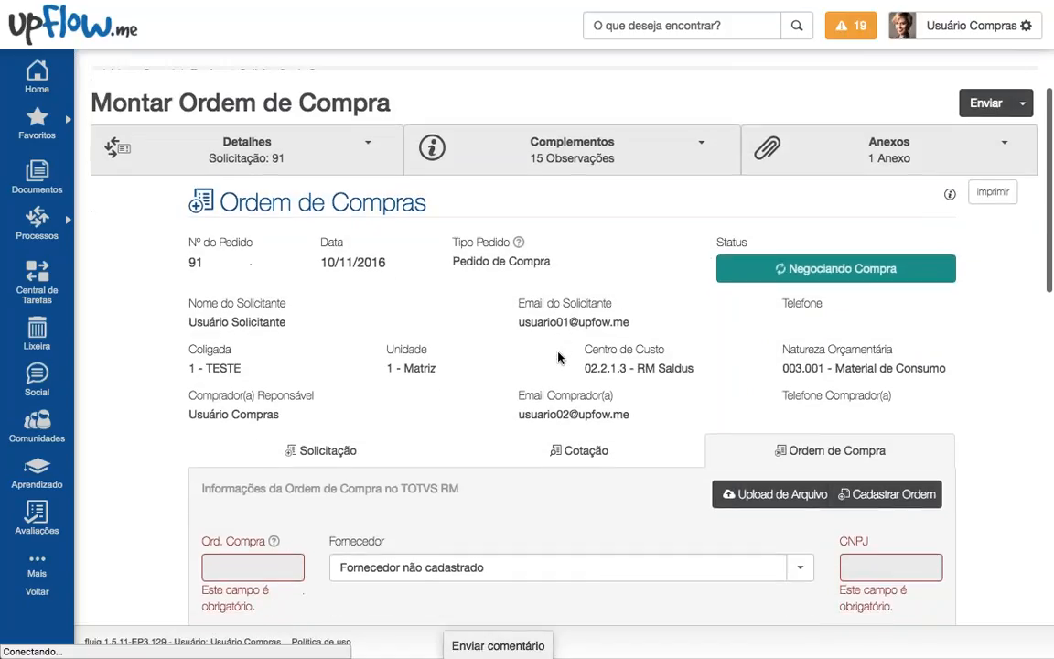
{"action": "scroll", "coordinate": [558, 357], "scroll_direction": "down", "scroll_amount": 2}
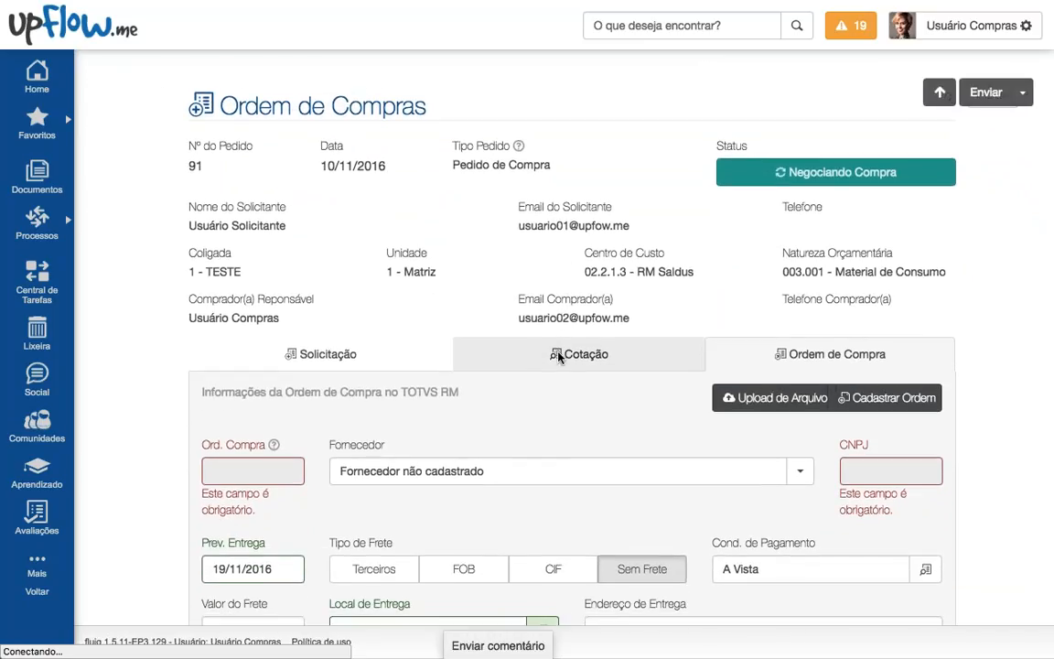
{"action": "scroll", "coordinate": [549, 366], "scroll_direction": "down", "scroll_amount": 1}
{"action": "scroll", "coordinate": [543, 379], "scroll_direction": "down", "scroll_amount": 1}
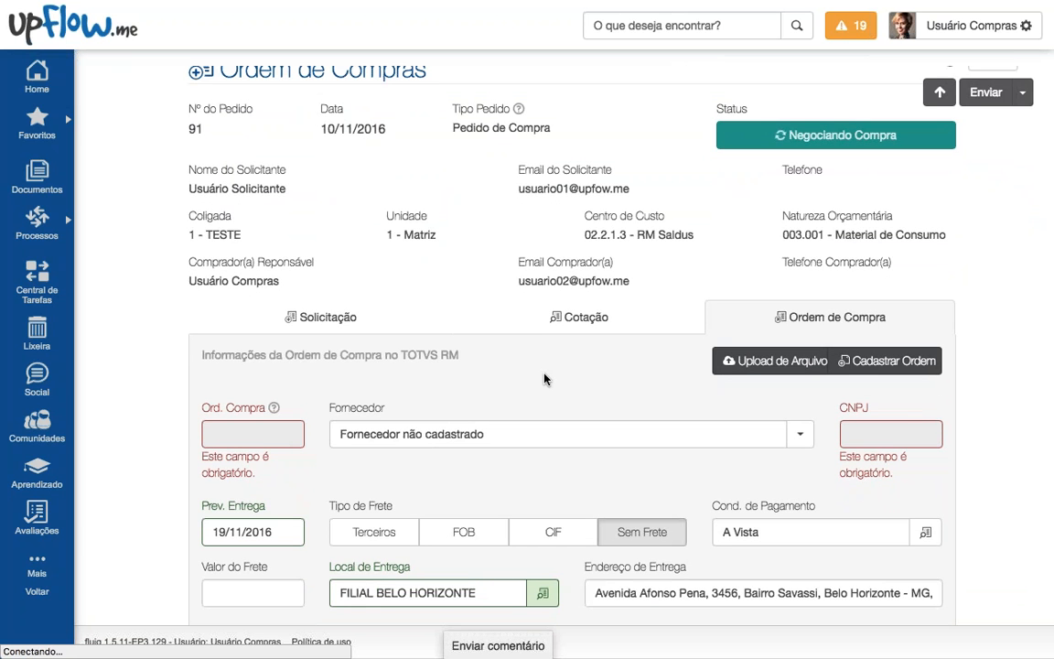
{"action": "scroll", "coordinate": [541, 374], "scroll_direction": "down", "scroll_amount": 5}
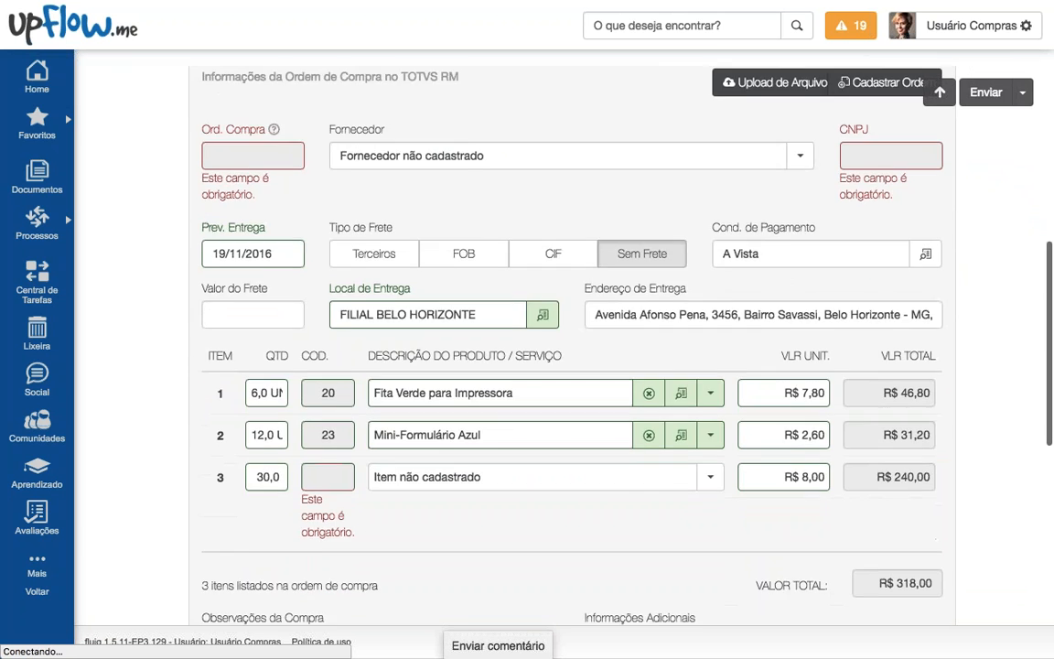
{"action": "scroll", "coordinate": [541, 375], "scroll_direction": "up", "scroll_amount": 2}
{"action": "scroll", "coordinate": [470, 265], "scroll_direction": "up", "scroll_amount": 5}
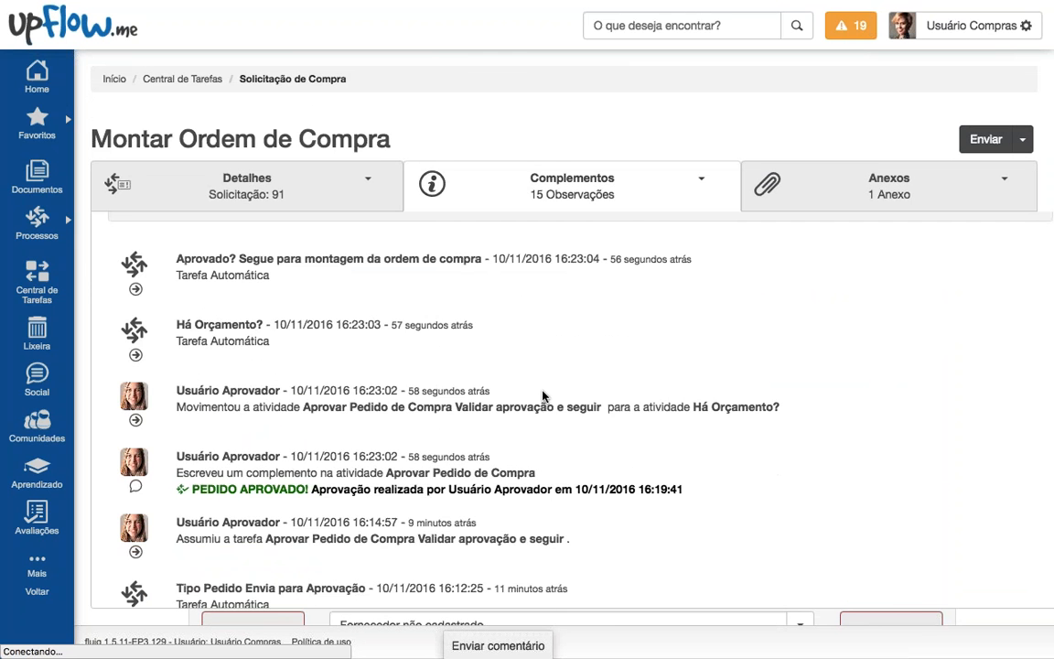
{"action": "scroll", "coordinate": [541, 393], "scroll_direction": "down", "scroll_amount": 2}
{"action": "scroll", "coordinate": [542, 394], "scroll_direction": "down", "scroll_amount": 2}
{"action": "scroll", "coordinate": [545, 396], "scroll_direction": "up", "scroll_amount": 2}
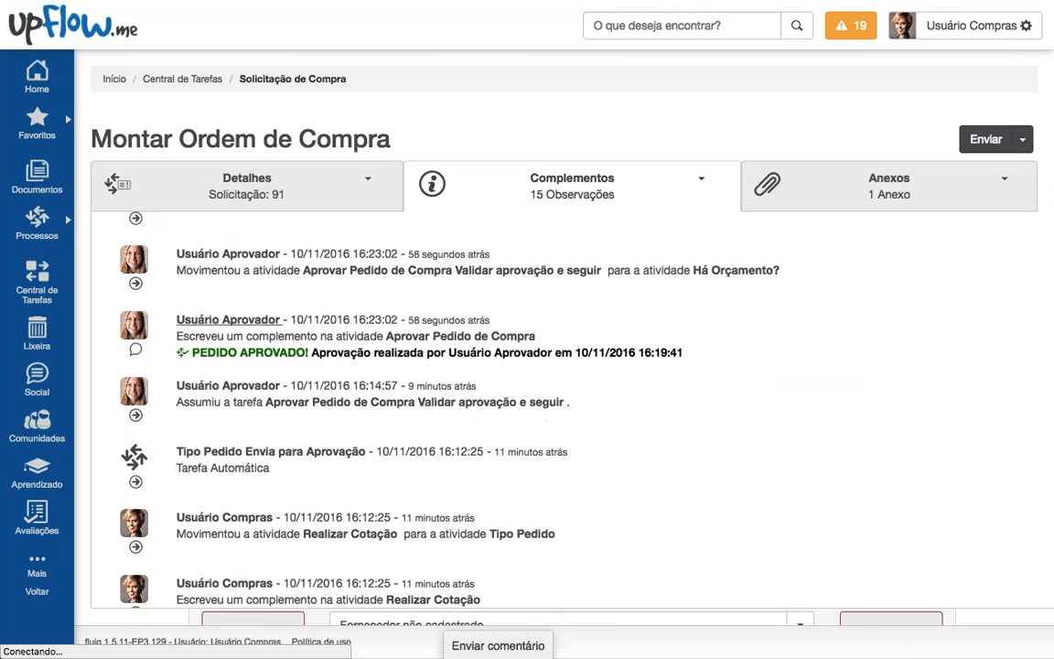
{"action": "left_click_drag", "start_coordinate": [191, 352], "coordinate": [637, 357]}
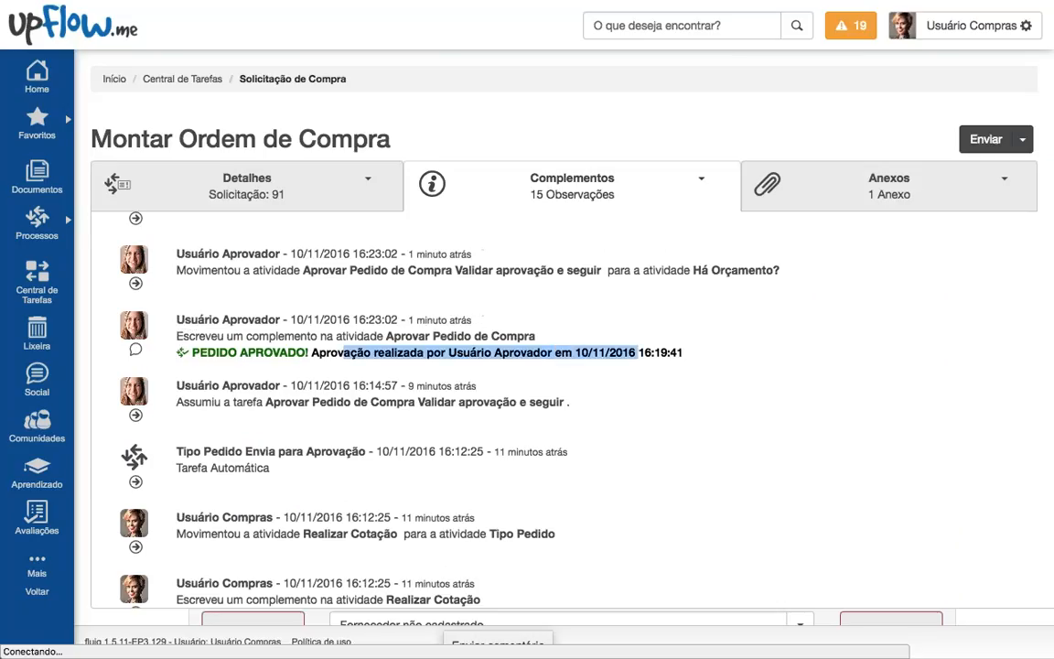
{"action": "left_click", "coordinate": [549, 187]}
{"action": "scroll", "coordinate": [549, 366], "scroll_direction": "down", "scroll_amount": 10}
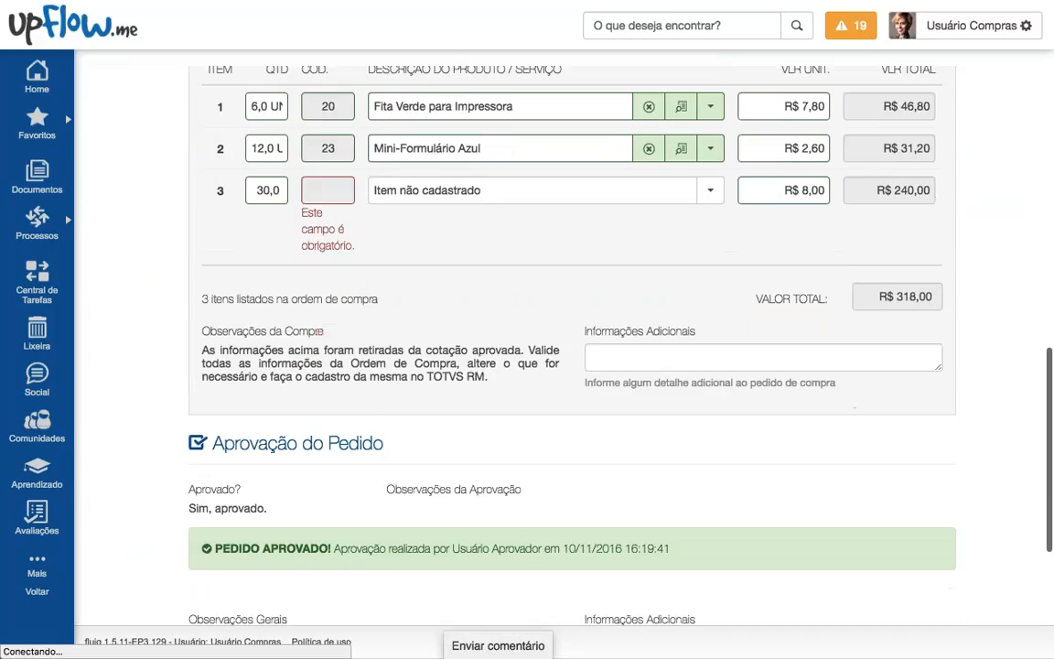
{"action": "scroll", "coordinate": [560, 376], "scroll_direction": "down", "scroll_amount": 2}
{"action": "left_click_drag", "start_coordinate": [210, 342], "coordinate": [578, 402]}
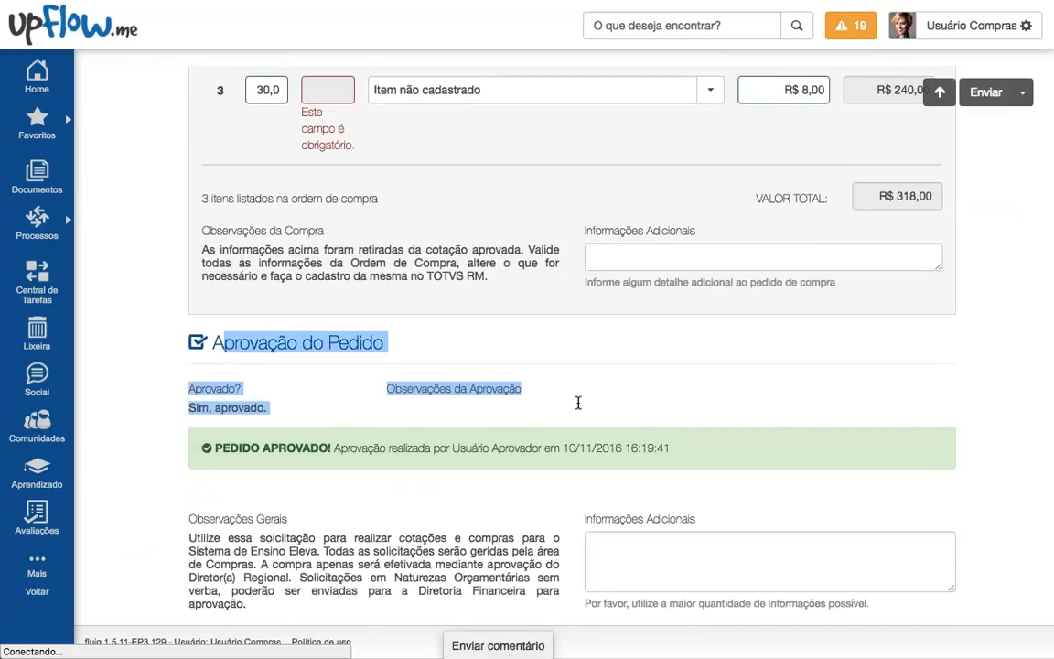
{"action": "left_click", "coordinate": [541, 403]}
{"action": "triple_click", "coordinate": [227, 407]}
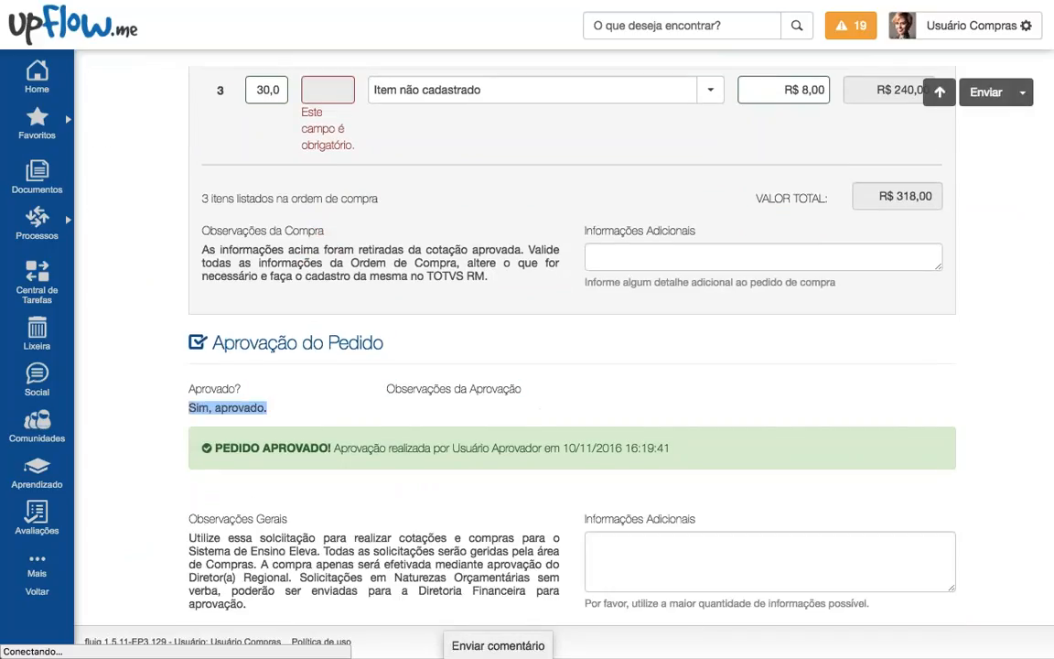
{"action": "left_click_drag", "start_coordinate": [239, 448], "coordinate": [432, 449]}
{"action": "double_click", "coordinate": [552, 449]}
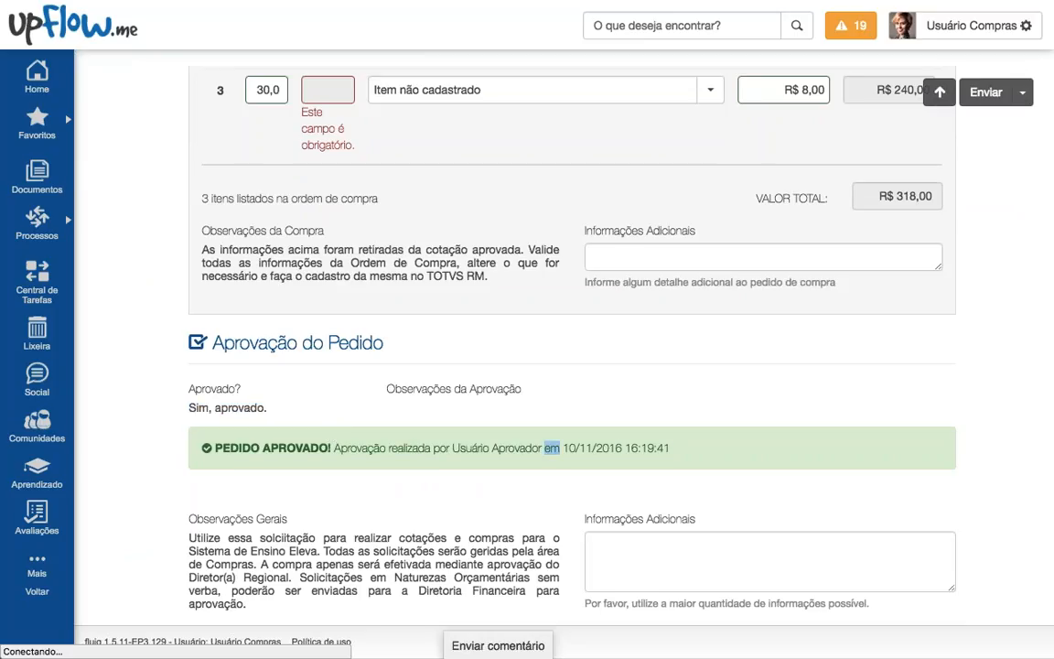
{"action": "left_click_drag", "start_coordinate": [672, 450], "coordinate": [579, 450]}
{"action": "scroll", "coordinate": [579, 449], "scroll_direction": "up", "scroll_amount": 10}
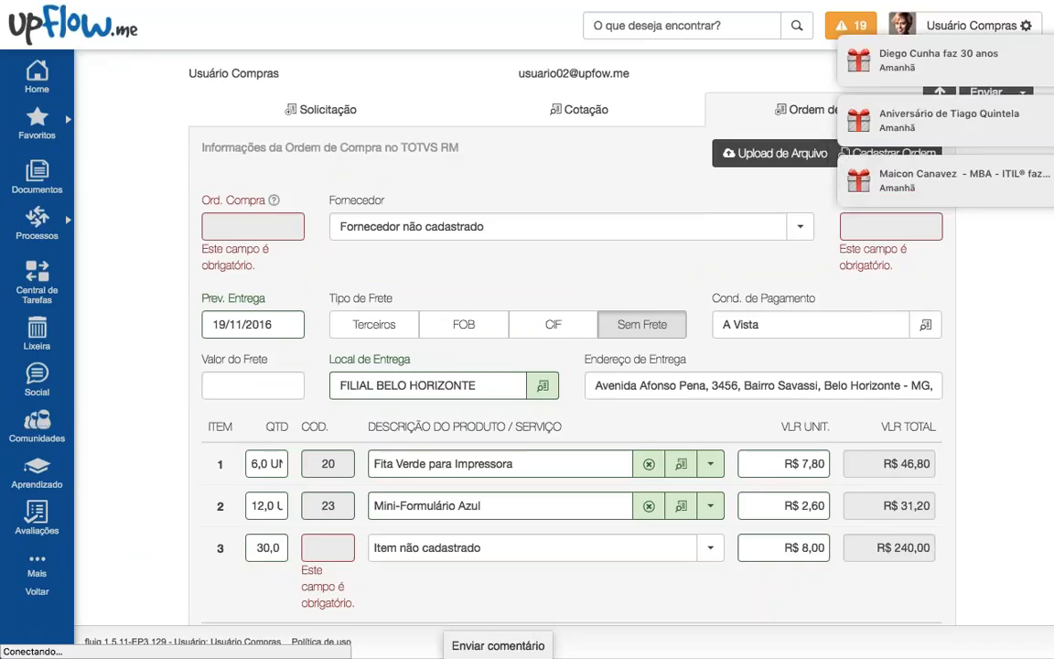
{"action": "left_click", "coordinate": [1008, 49]}
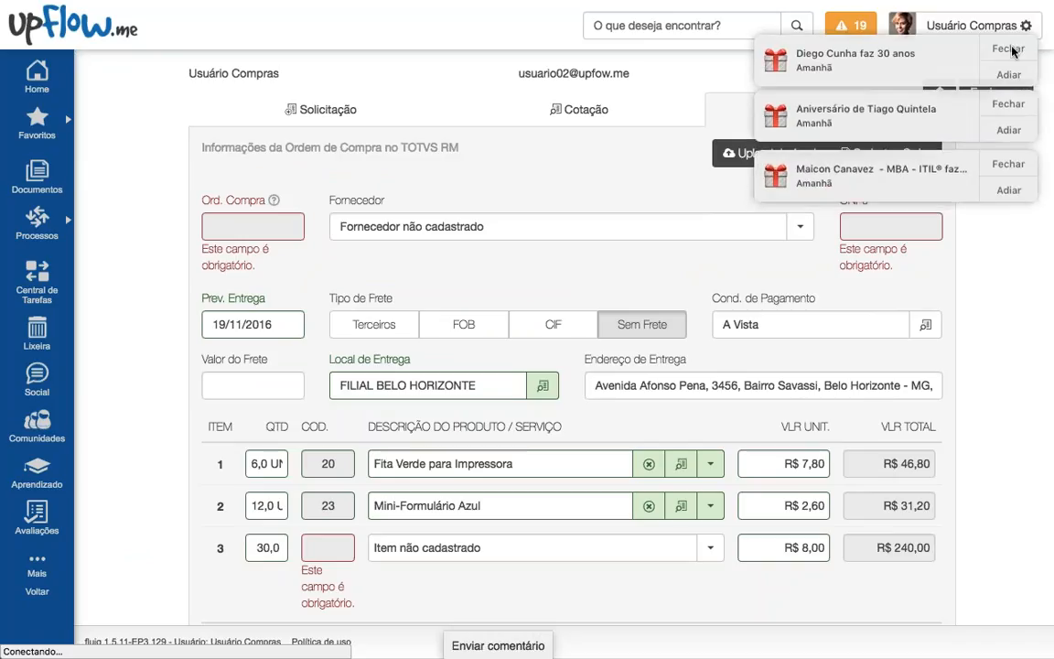
{"action": "left_click", "coordinate": [1008, 48]}
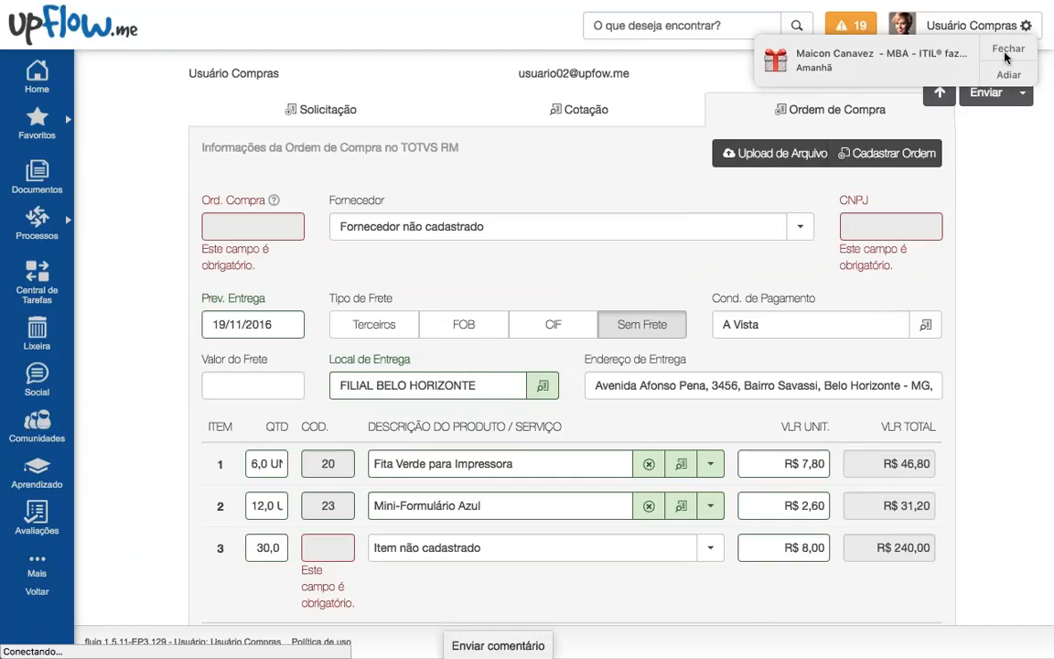
{"action": "left_click", "coordinate": [1007, 50]}
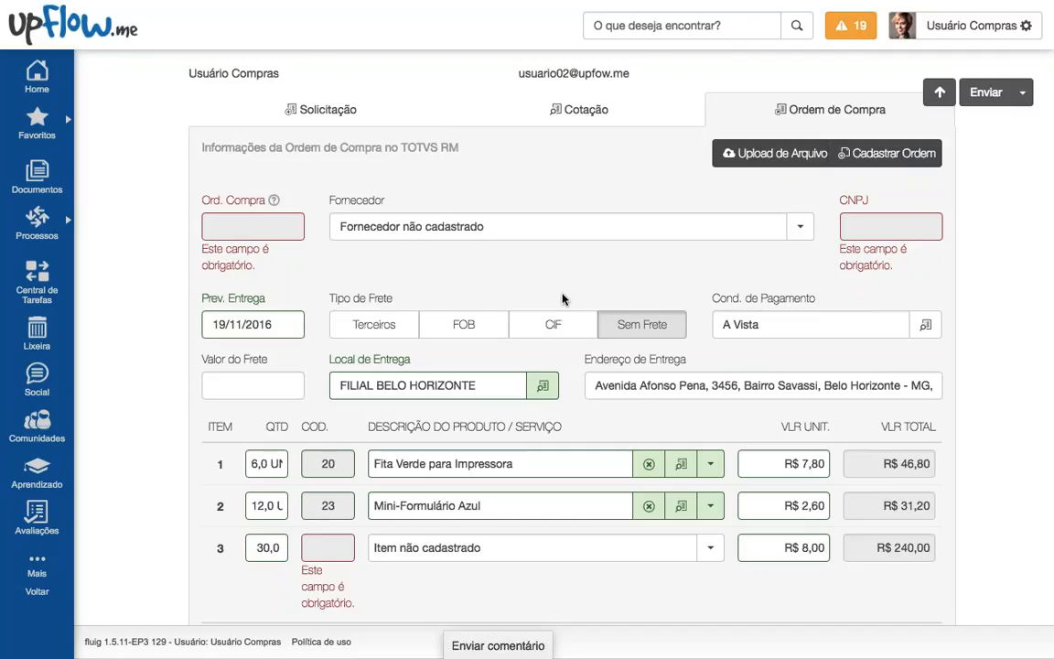
{"action": "left_click_drag", "start_coordinate": [893, 266], "coordinate": [839, 254]}
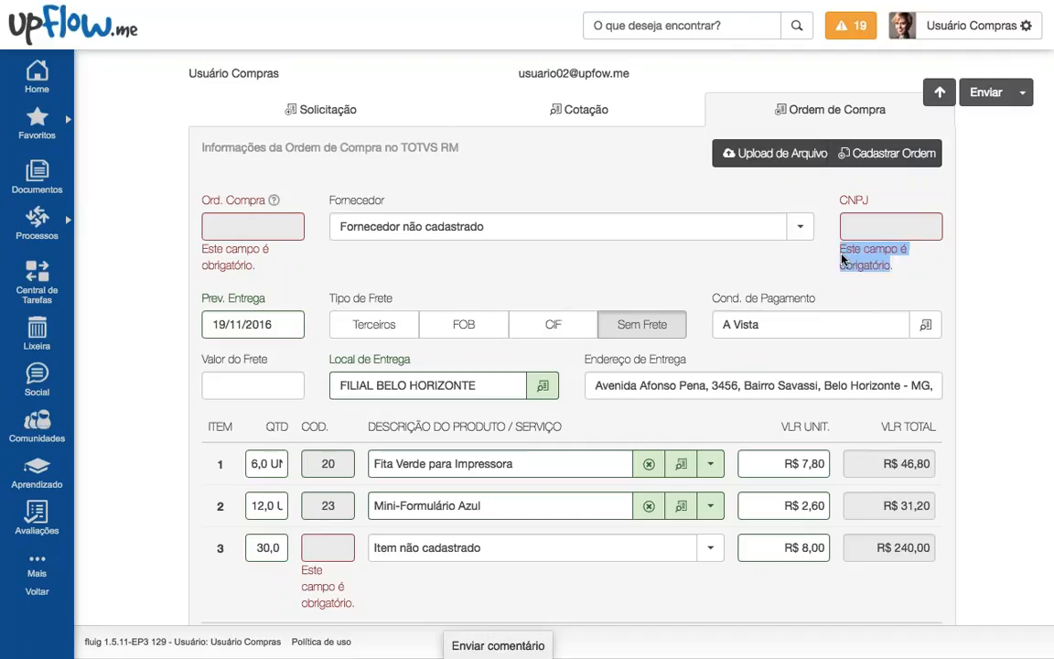
{"action": "left_click", "coordinate": [759, 265]}
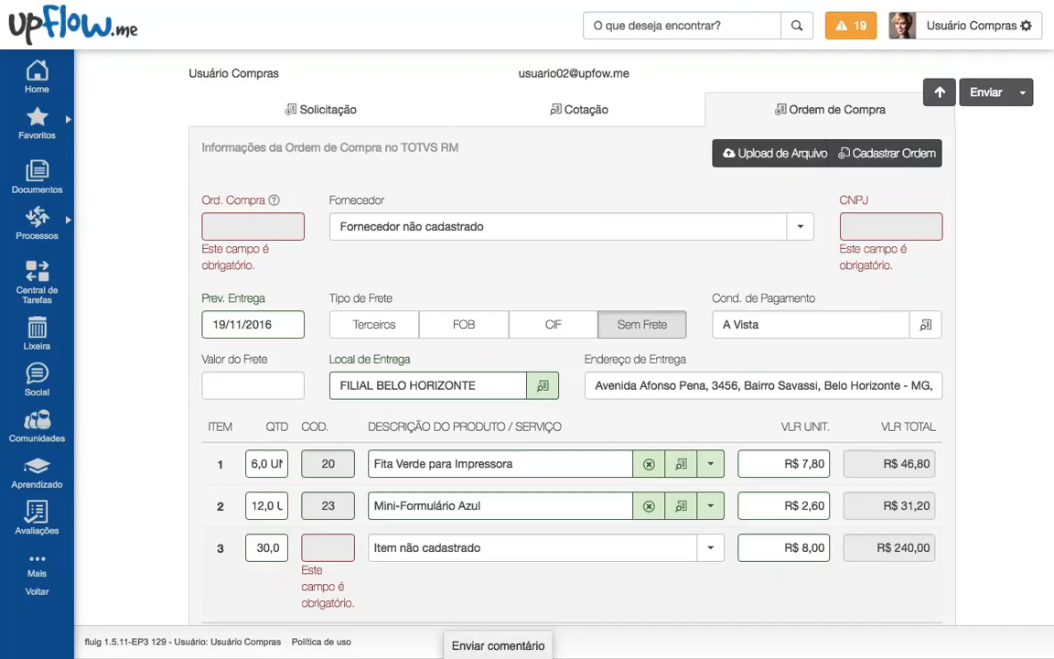
{"action": "left_click_drag", "start_coordinate": [356, 605], "coordinate": [274, 513]}
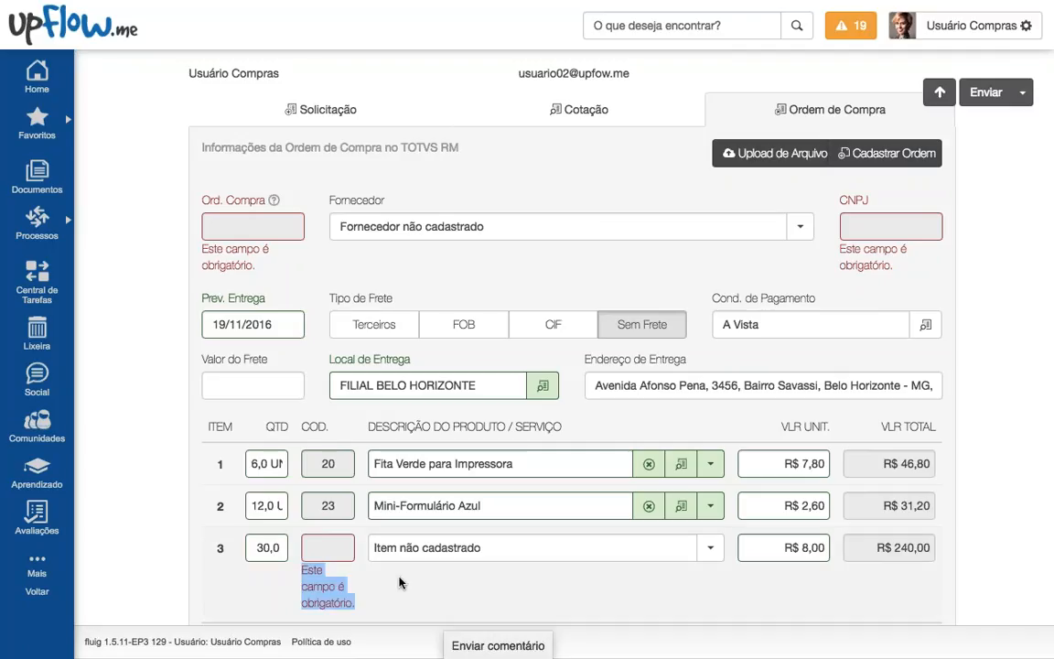
{"action": "left_click_drag", "start_coordinate": [257, 266], "coordinate": [200, 242]}
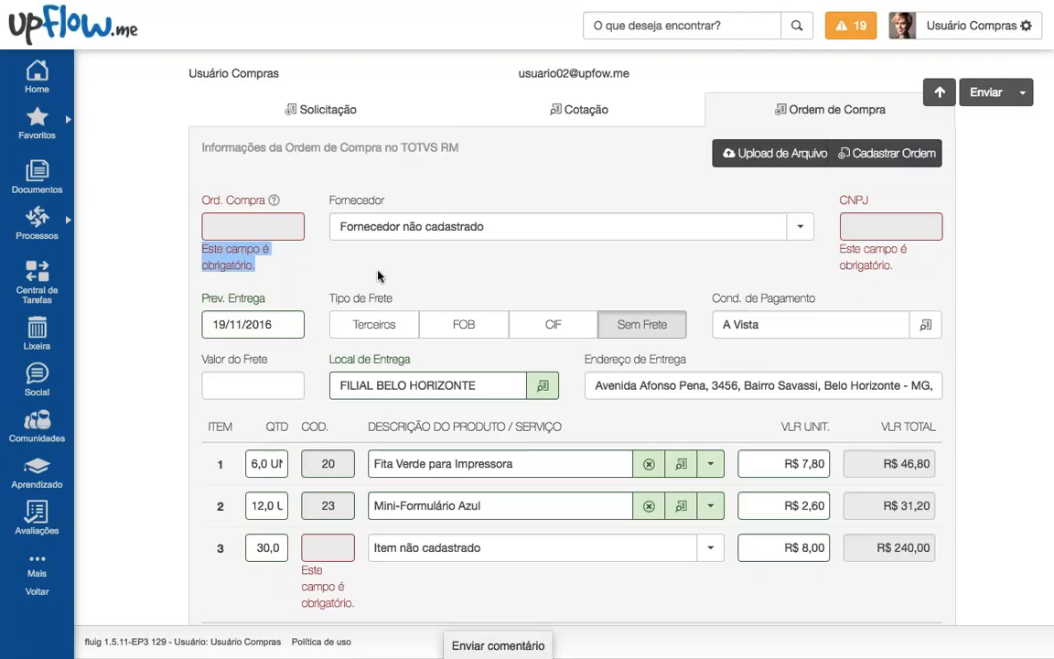
{"action": "left_click", "coordinate": [799, 231]}
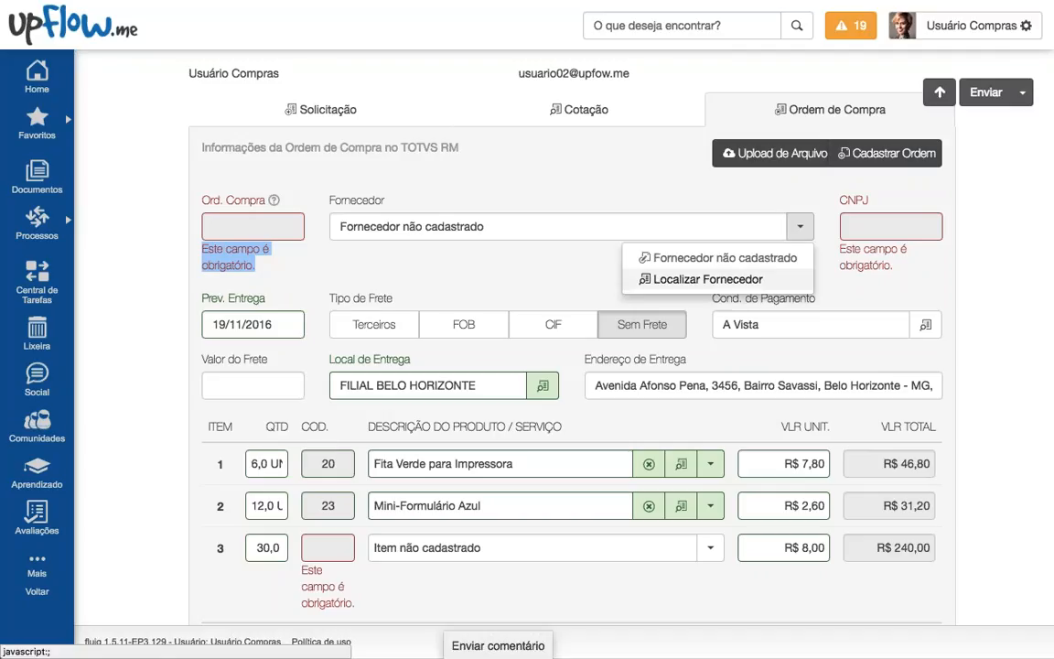
Step: Choose registered supplier MICRO M COMPUTADORES LTDA and set freight to Terceiros
{"action": "left_click", "coordinate": [707, 279]}
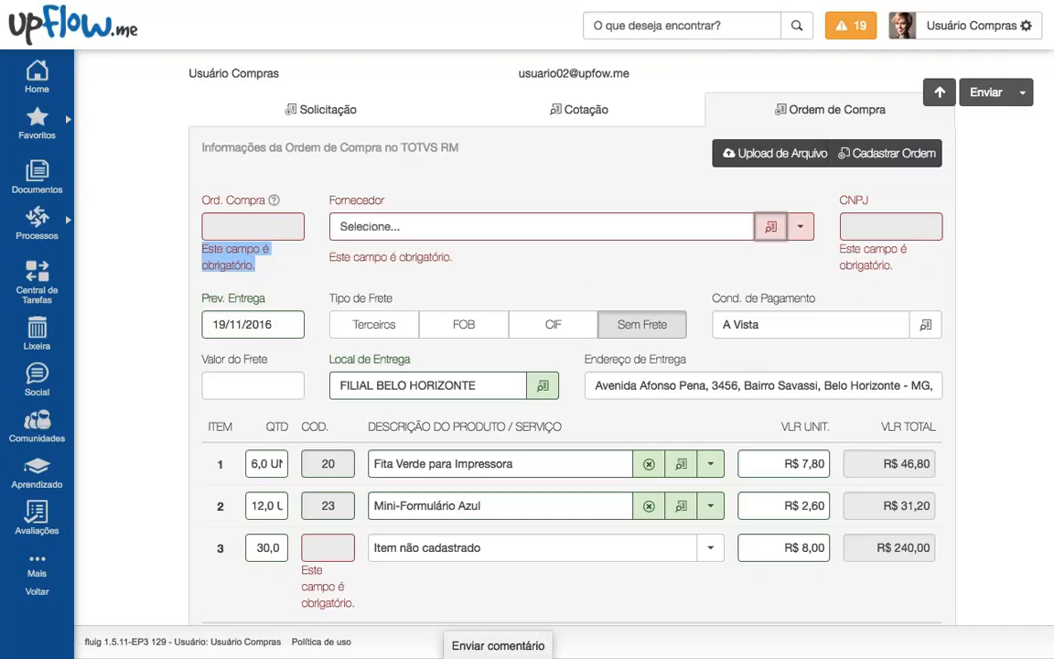
{"action": "left_click", "coordinate": [770, 225]}
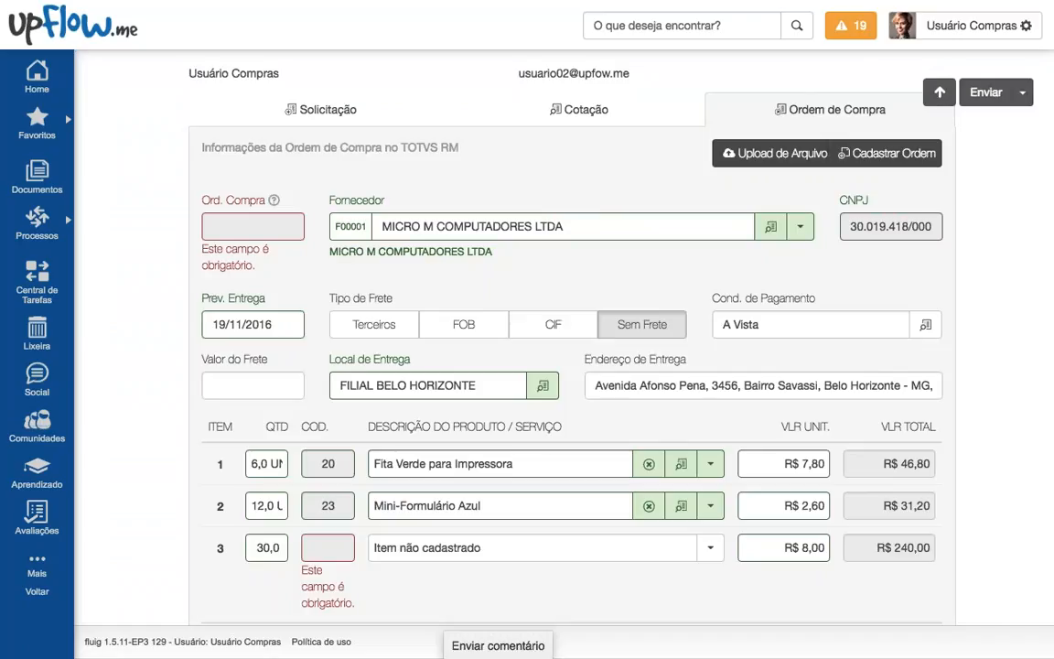
{"action": "left_click_drag", "start_coordinate": [402, 252], "coordinate": [502, 258]}
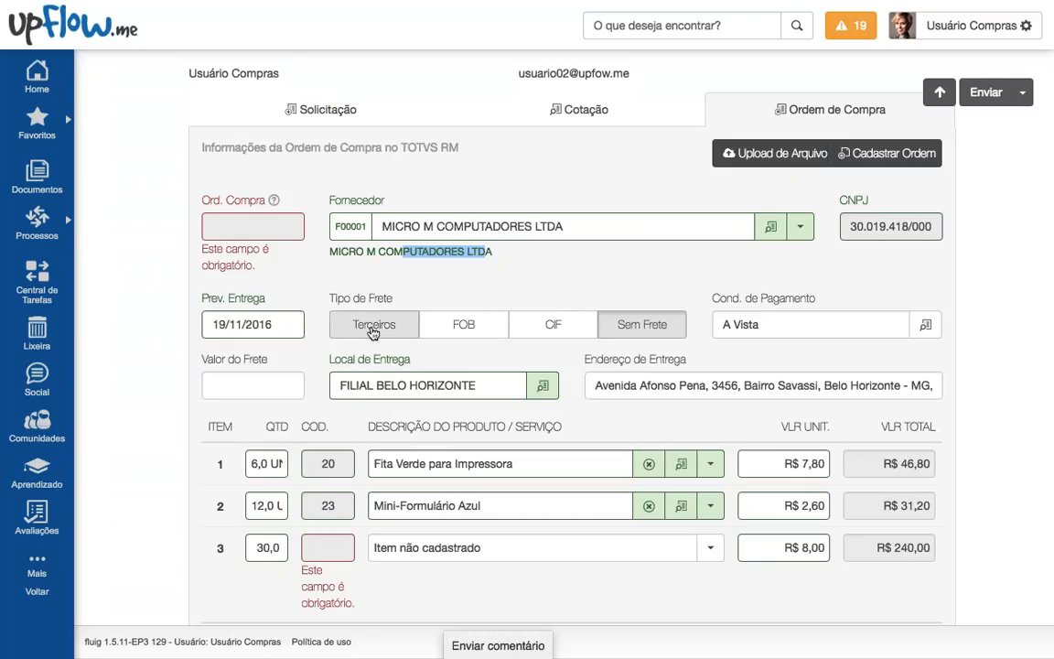
{"action": "left_click", "coordinate": [374, 323]}
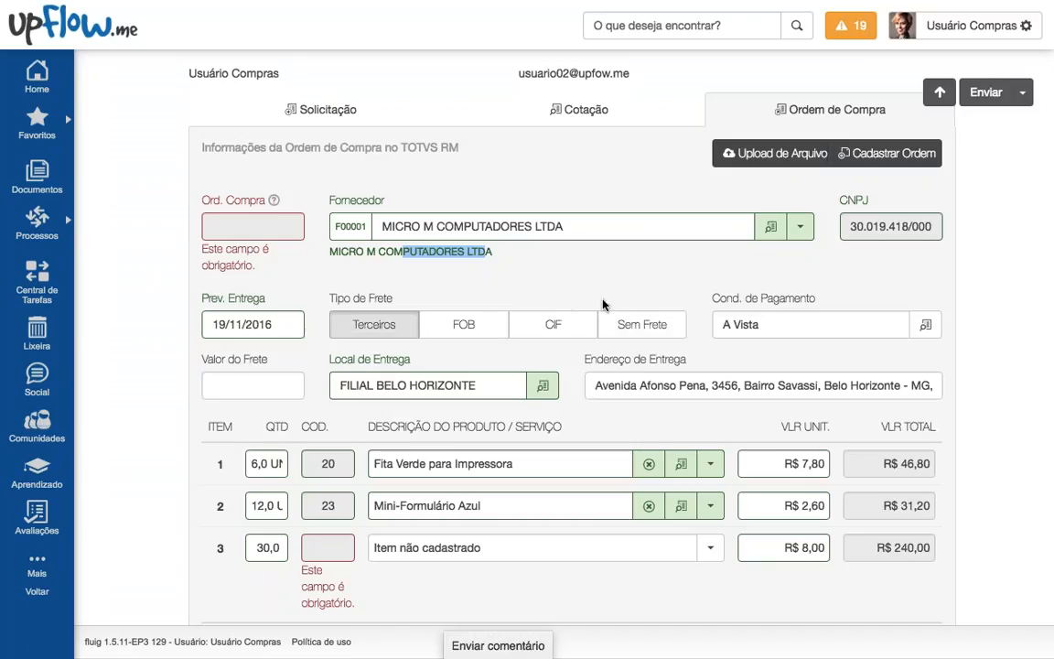
Step: Set item 3's product to the registered item CD Azul Midia Especial
{"action": "scroll", "coordinate": [465, 322], "scroll_direction": "down", "scroll_amount": 2}
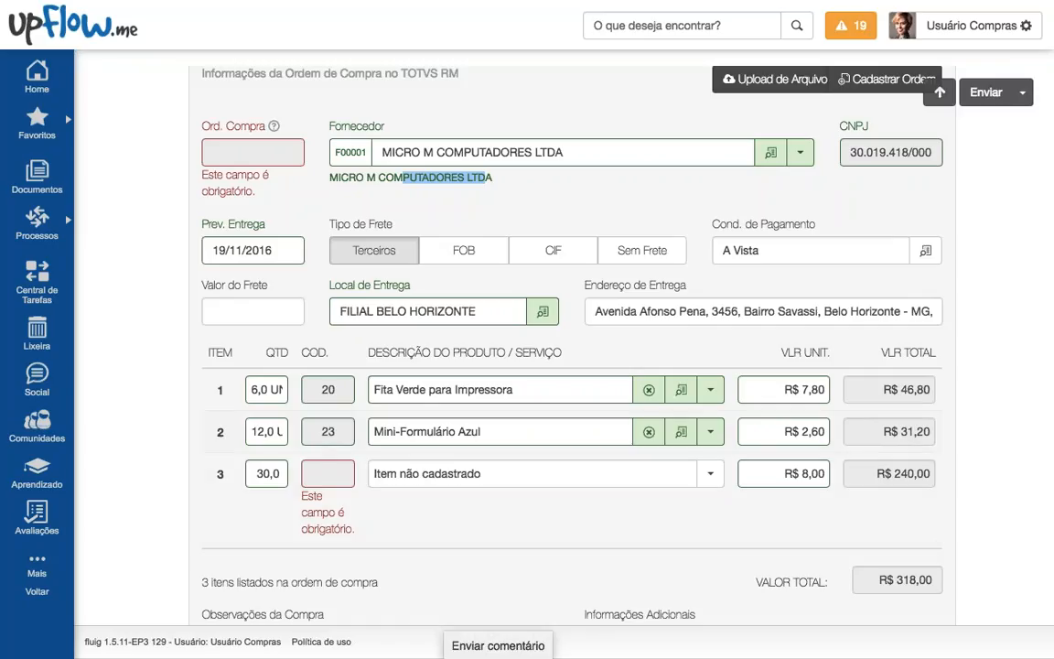
{"action": "left_click", "coordinate": [712, 474]}
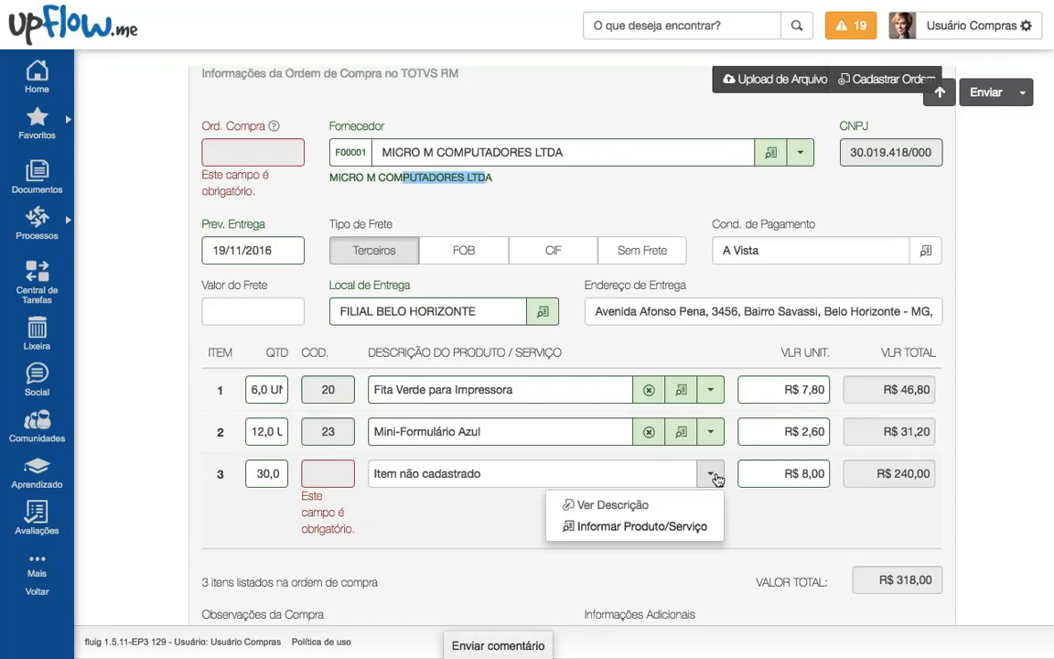
{"action": "left_click", "coordinate": [631, 526]}
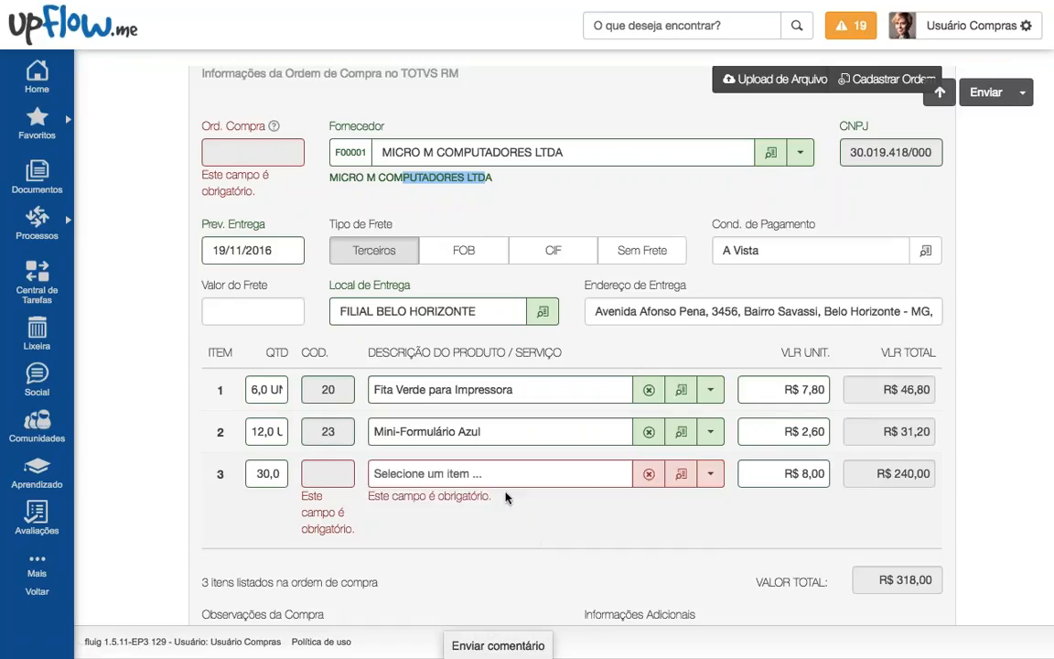
{"action": "left_click", "coordinate": [681, 476]}
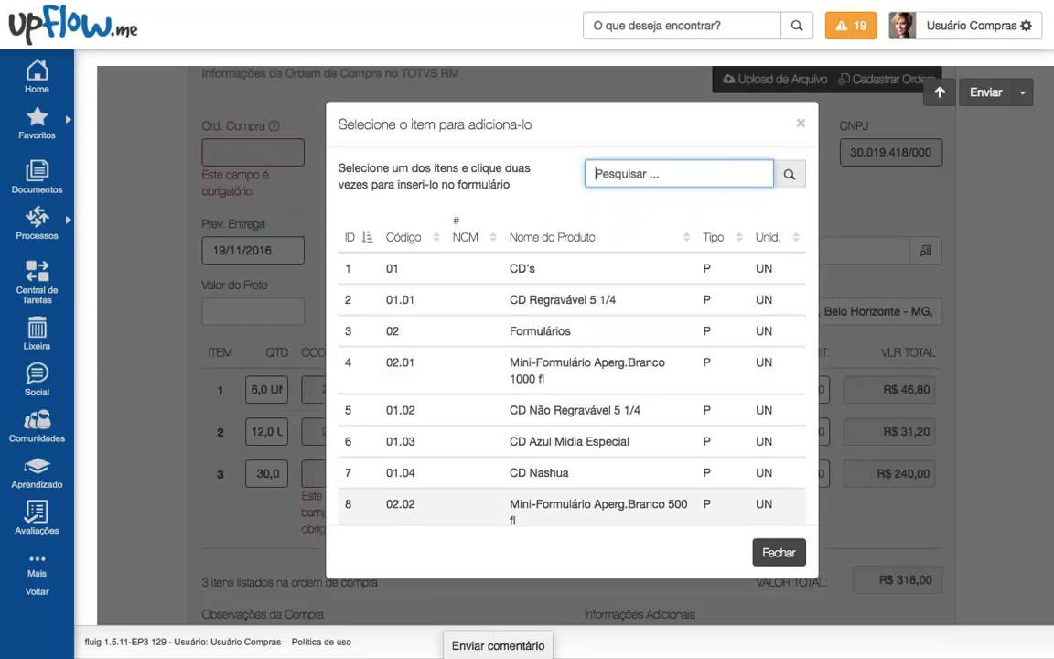
{"action": "double_click", "coordinate": [561, 443]}
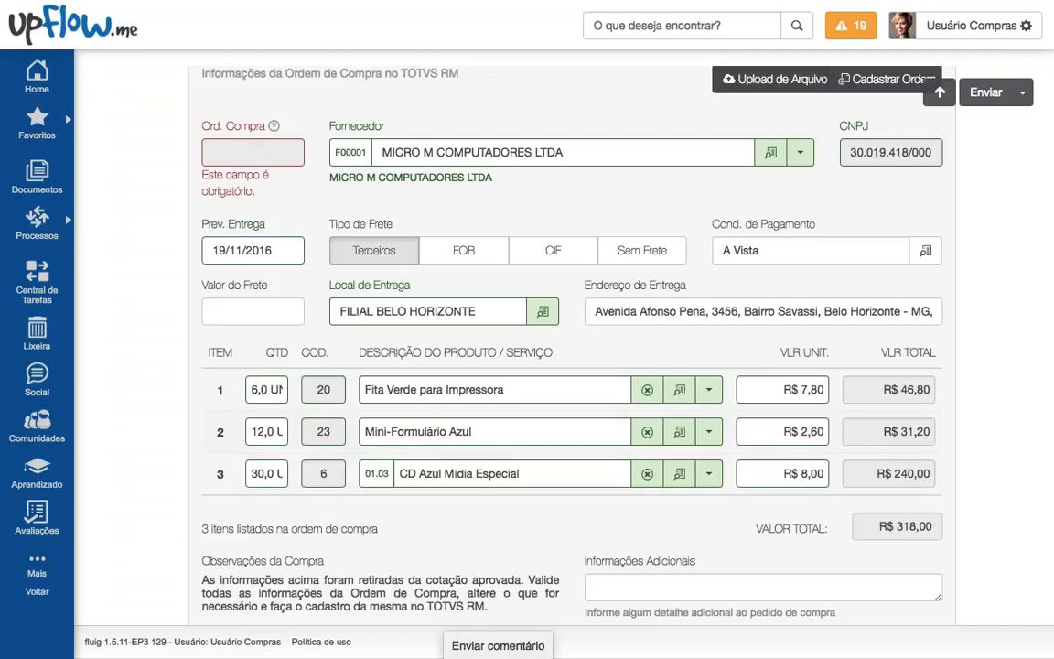
{"action": "scroll", "coordinate": [496, 473], "scroll_direction": "down", "scroll_amount": 1}
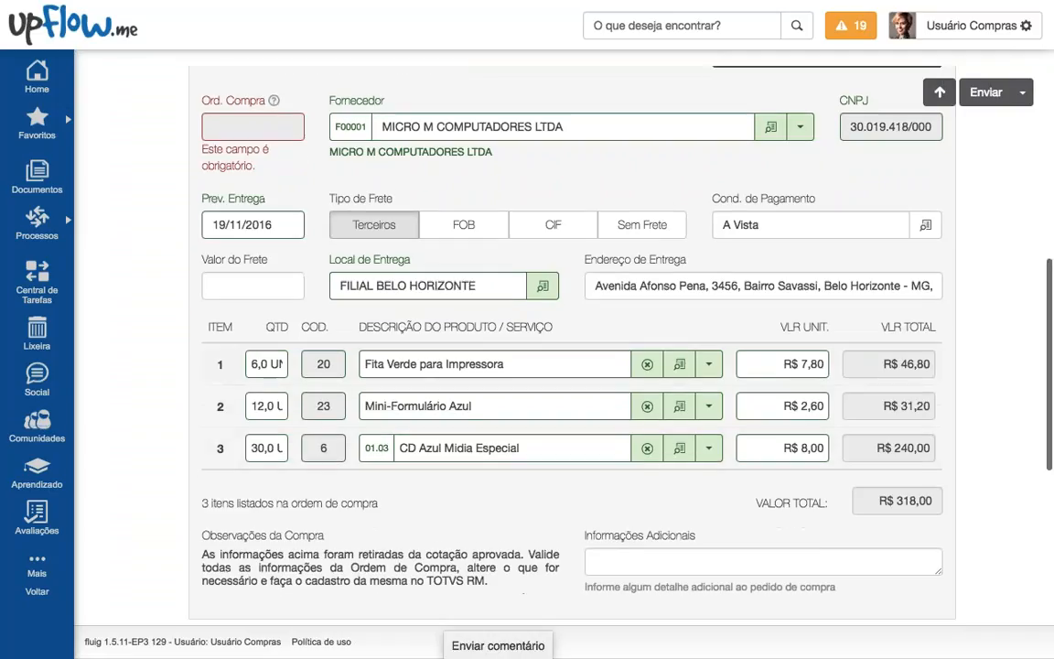
{"action": "scroll", "coordinate": [541, 464], "scroll_direction": "up", "scroll_amount": 3}
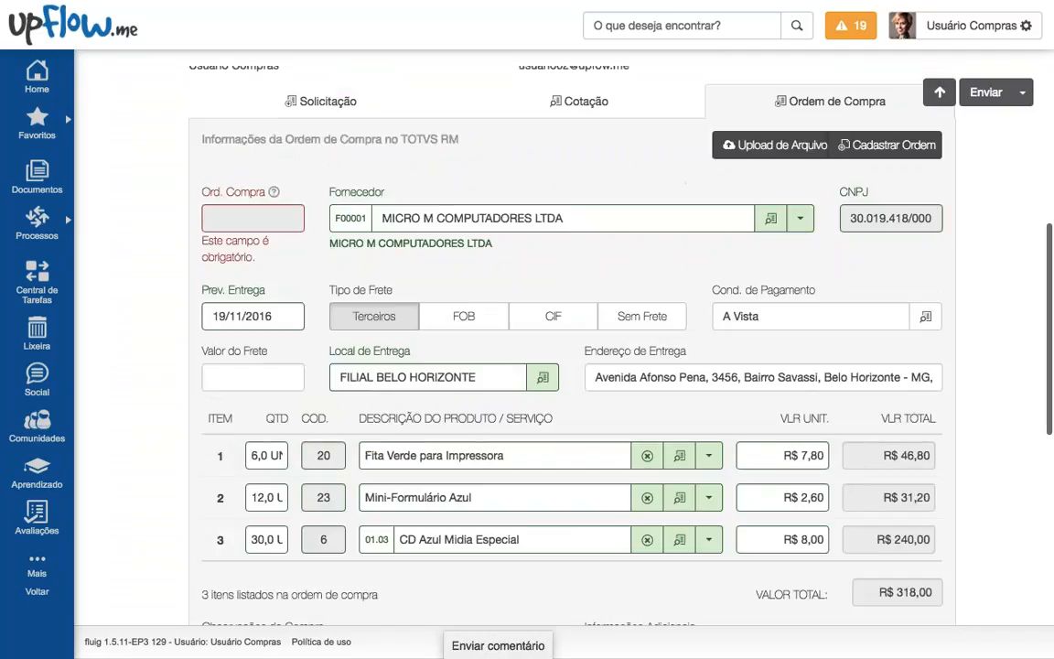
{"action": "triple_click", "coordinate": [261, 290]}
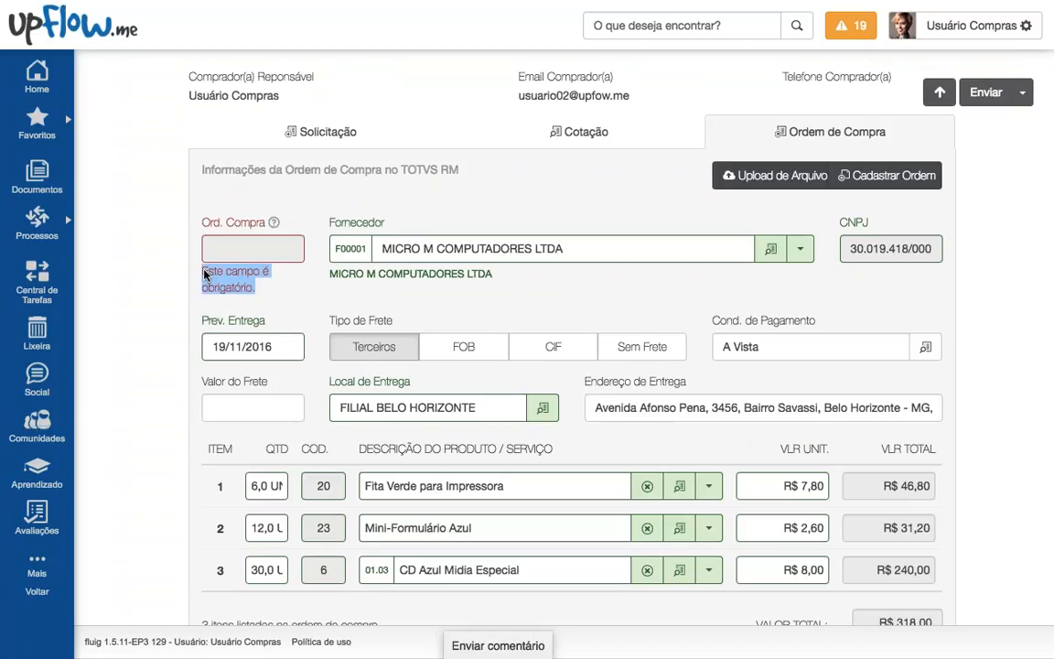
{"action": "left_click", "coordinate": [252, 248]}
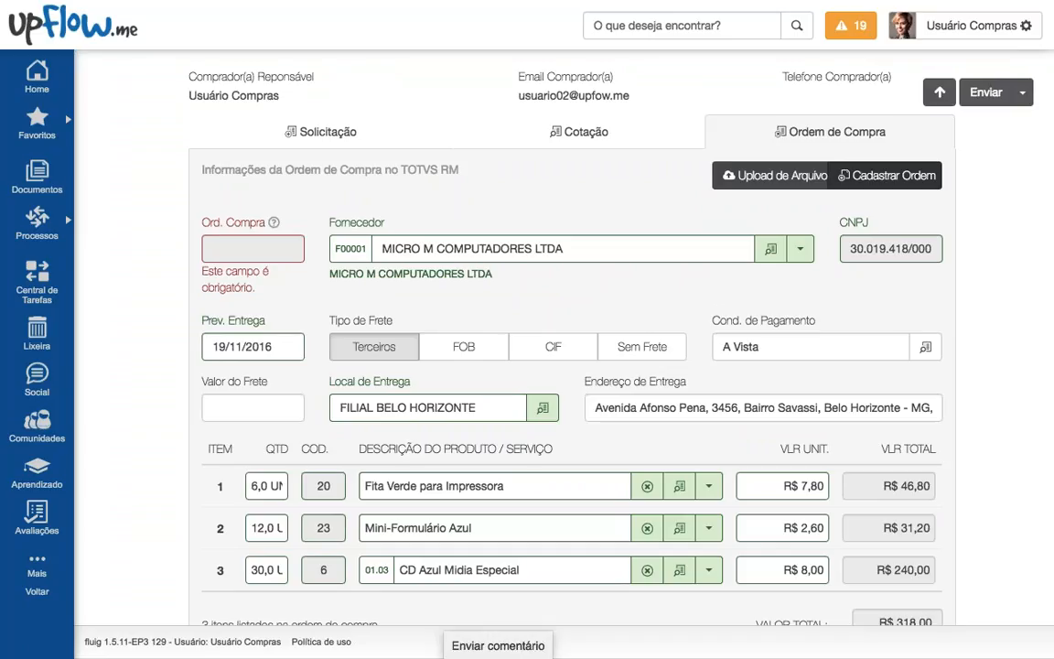
Step: Register the purchase order in TOTVS RM with Cadastrar Ordem, producing order number 2581
{"action": "left_click", "coordinate": [884, 175]}
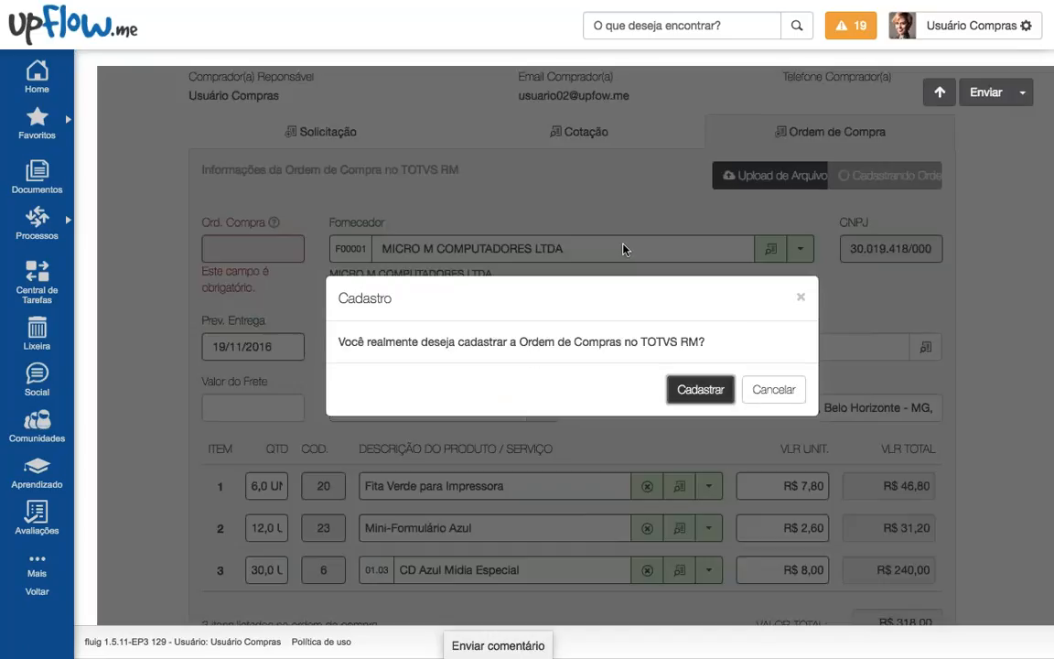
{"action": "left_click_drag", "start_coordinate": [353, 345], "coordinate": [554, 373]}
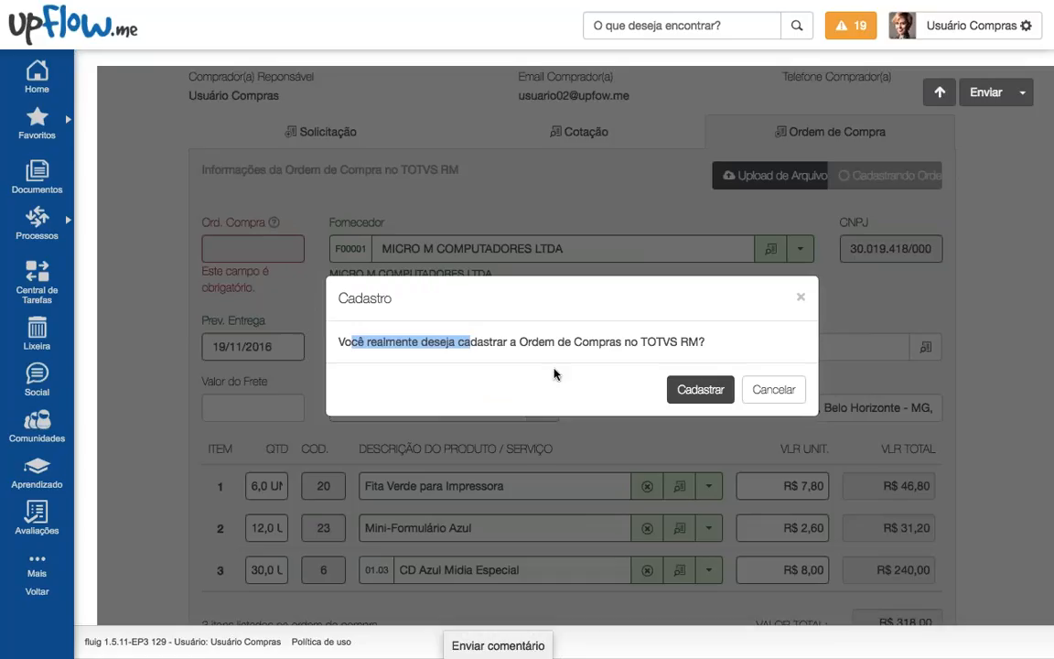
{"action": "left_click", "coordinate": [699, 389]}
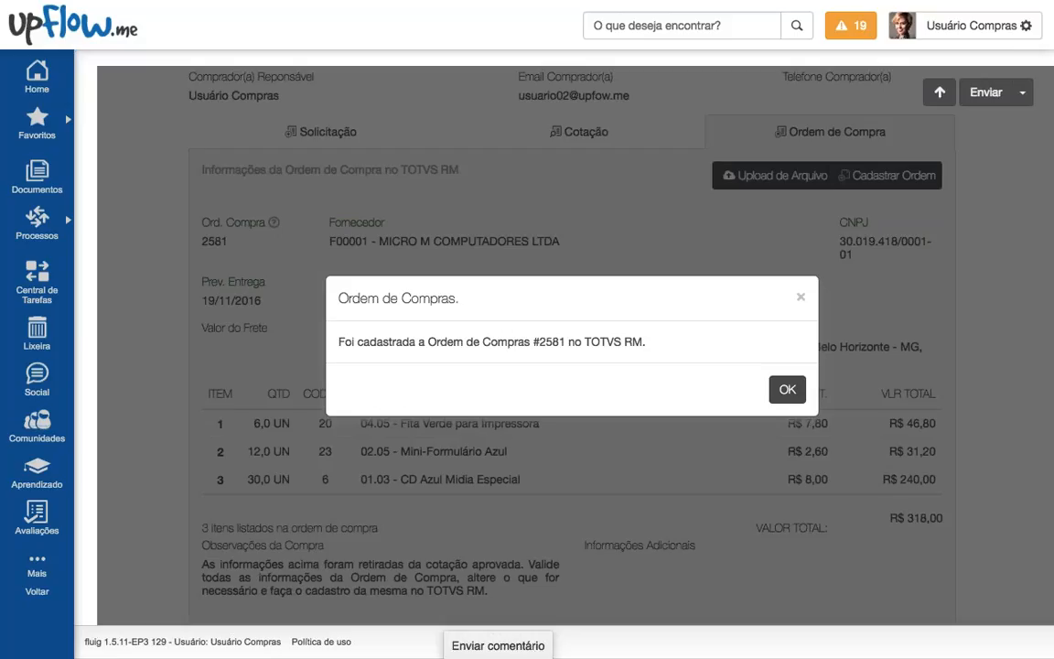
{"action": "double_click", "coordinate": [556, 343]}
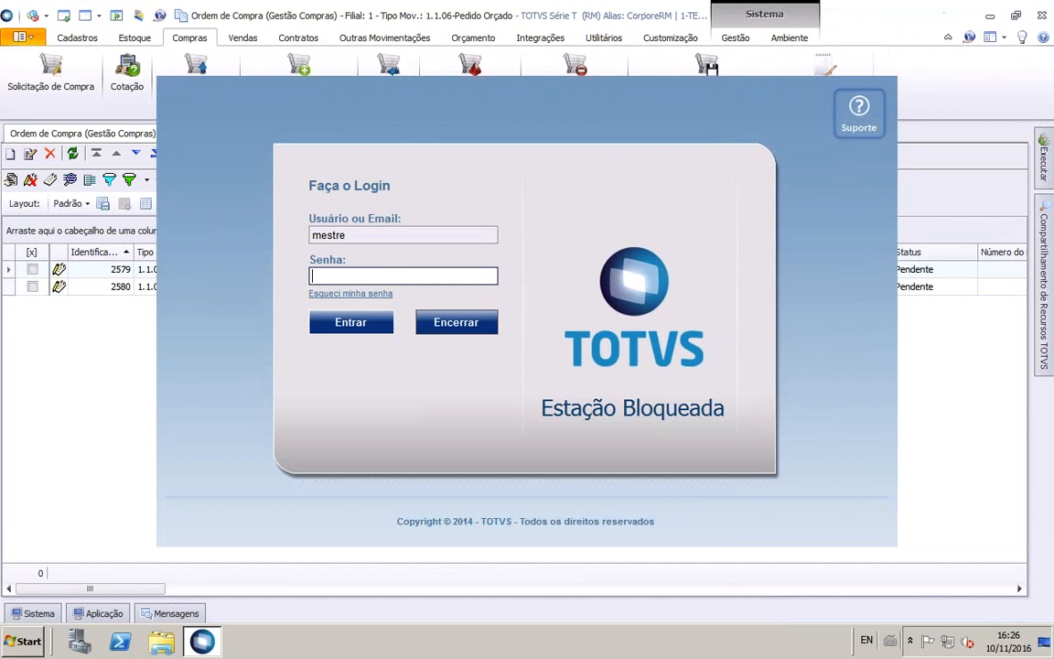
Step: Unlock TOTVS RM with the password, refresh the order list, and check order 2581 at 318,00
{"action": "type", "text": "totvs"}
{"action": "key", "text": "Return"}
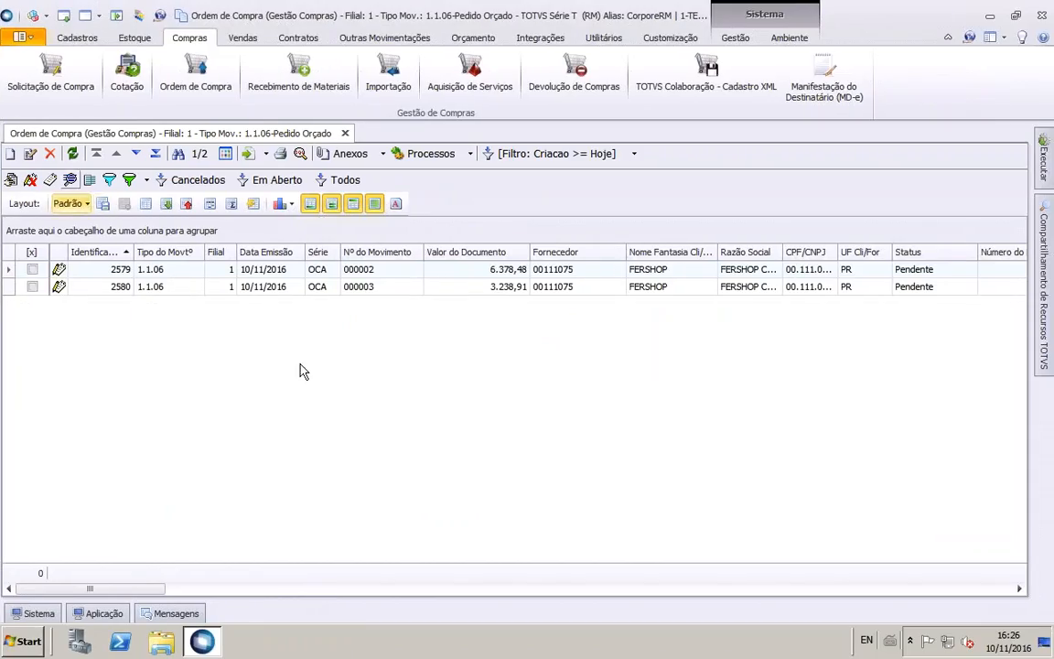
{"action": "left_click", "coordinate": [73, 154]}
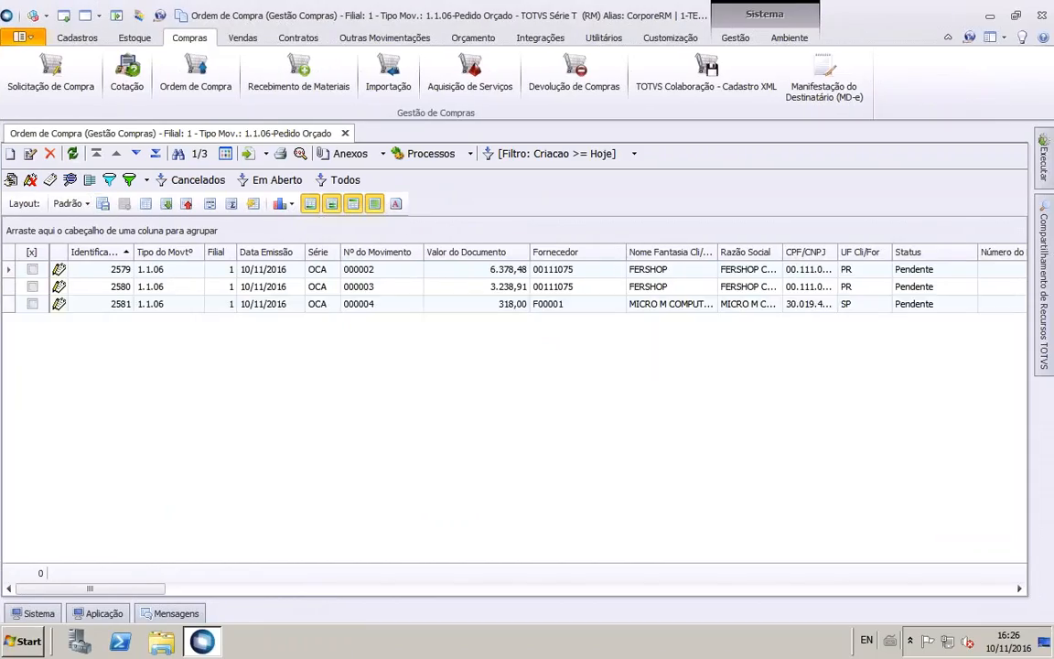
{"action": "left_click", "coordinate": [506, 308]}
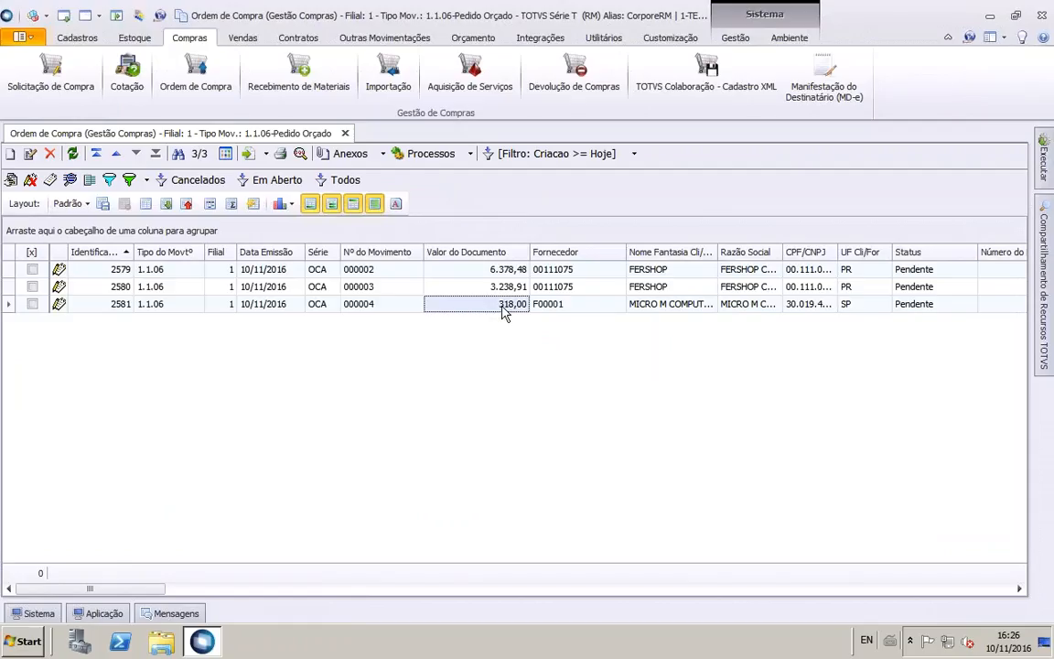
{"action": "left_click", "coordinate": [647, 306]}
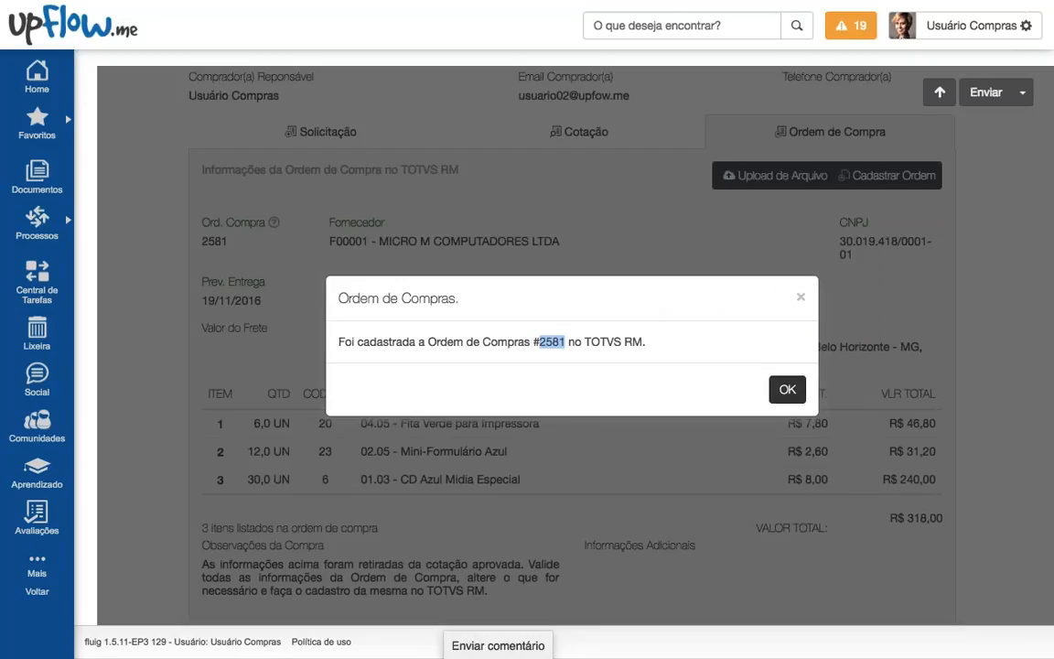
Step: Close the order and success messages, then open request 91 from the pending tasks list
{"action": "left_click", "coordinate": [787, 390]}
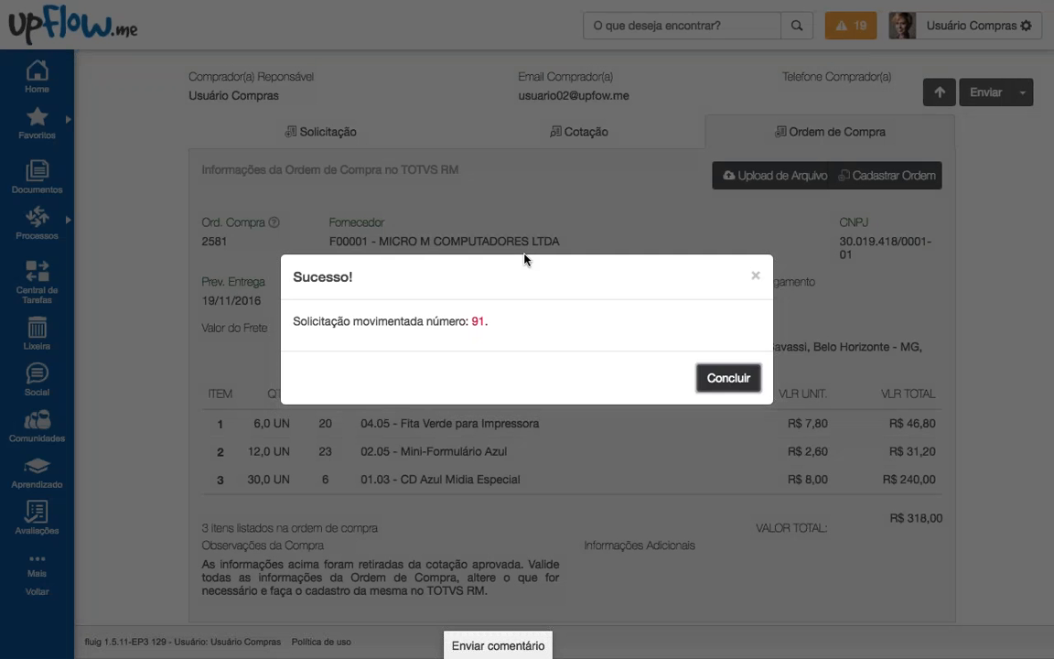
{"action": "key", "text": "Return"}
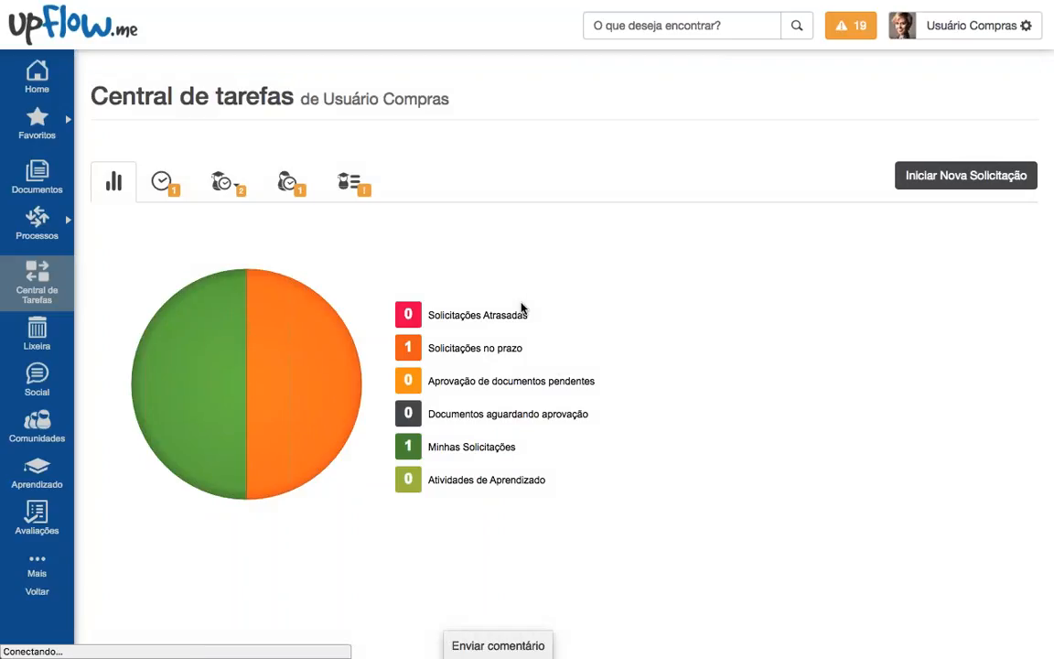
{"action": "left_click", "coordinate": [163, 181]}
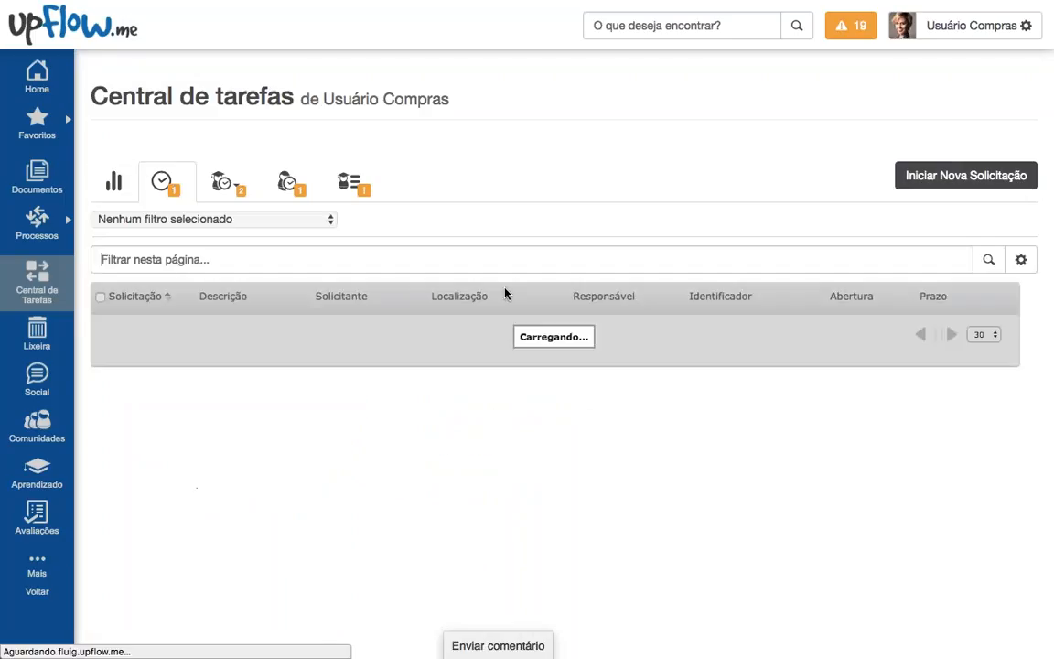
{"action": "scroll", "coordinate": [529, 411], "scroll_direction": "down", "scroll_amount": 1}
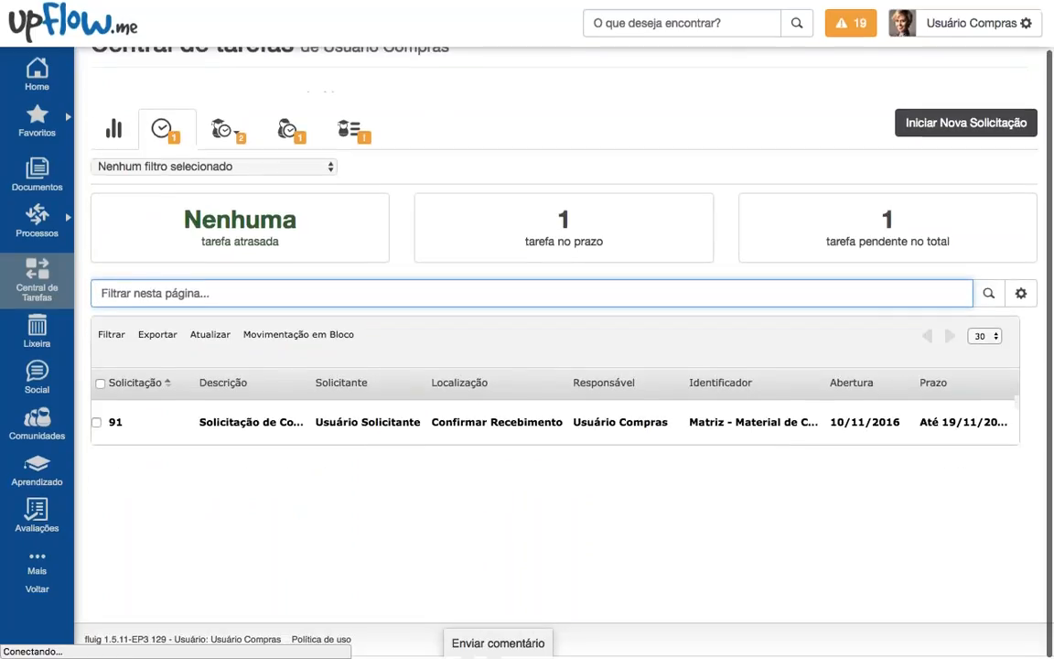
{"action": "left_click", "coordinate": [209, 430]}
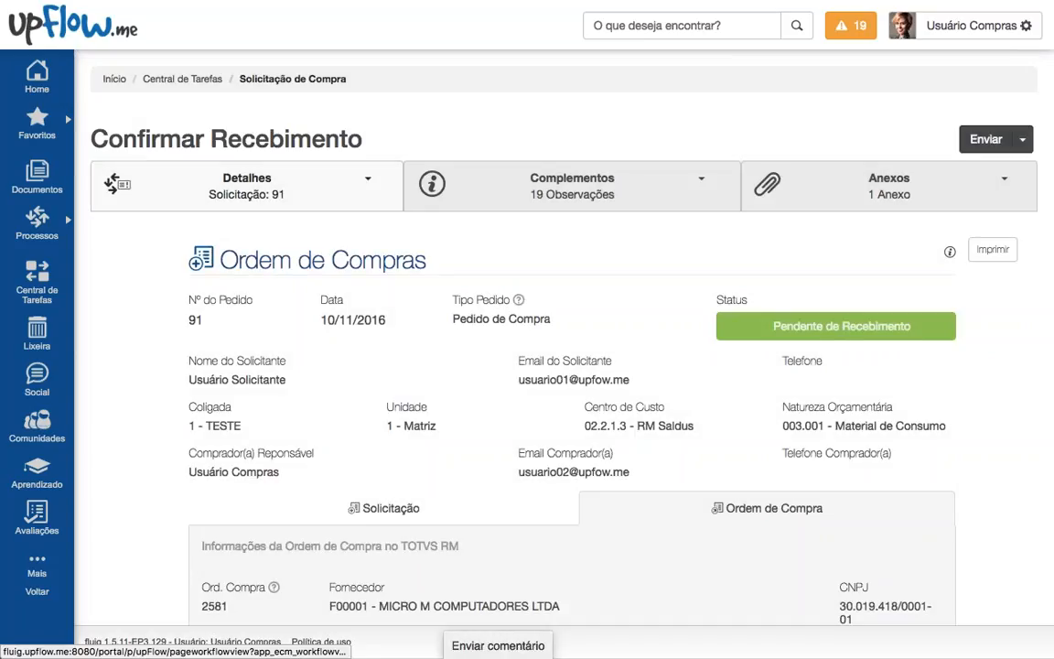
Step: Show request 91's process details, enlarge and pan the Solicitação de Compra diagram, then close it
{"action": "mouse_move", "coordinate": [746, 328]}
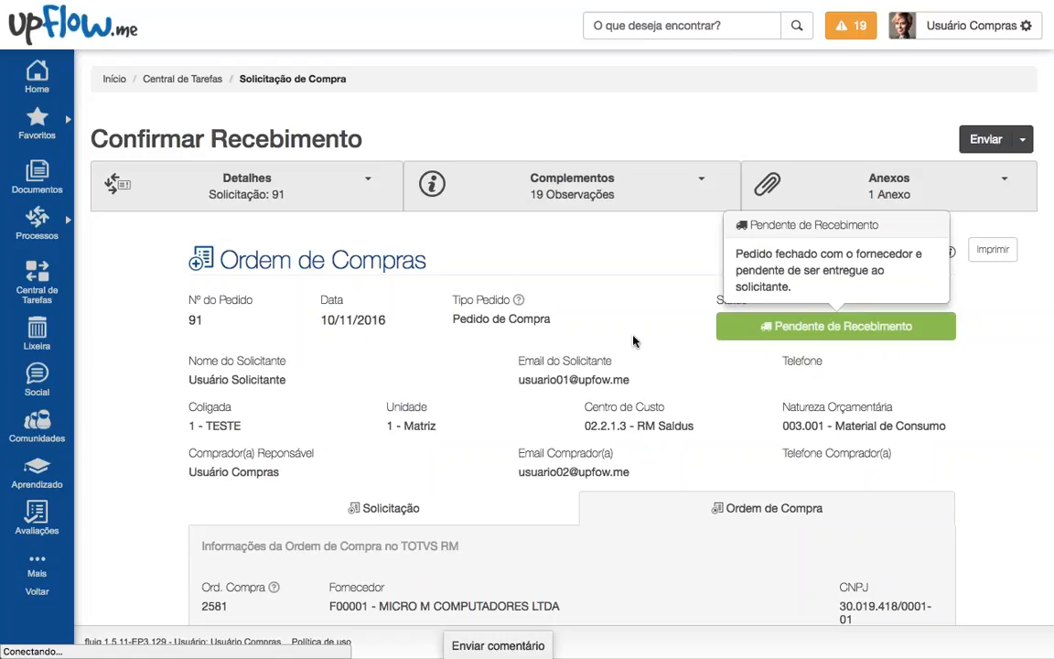
{"action": "left_click", "coordinate": [292, 188]}
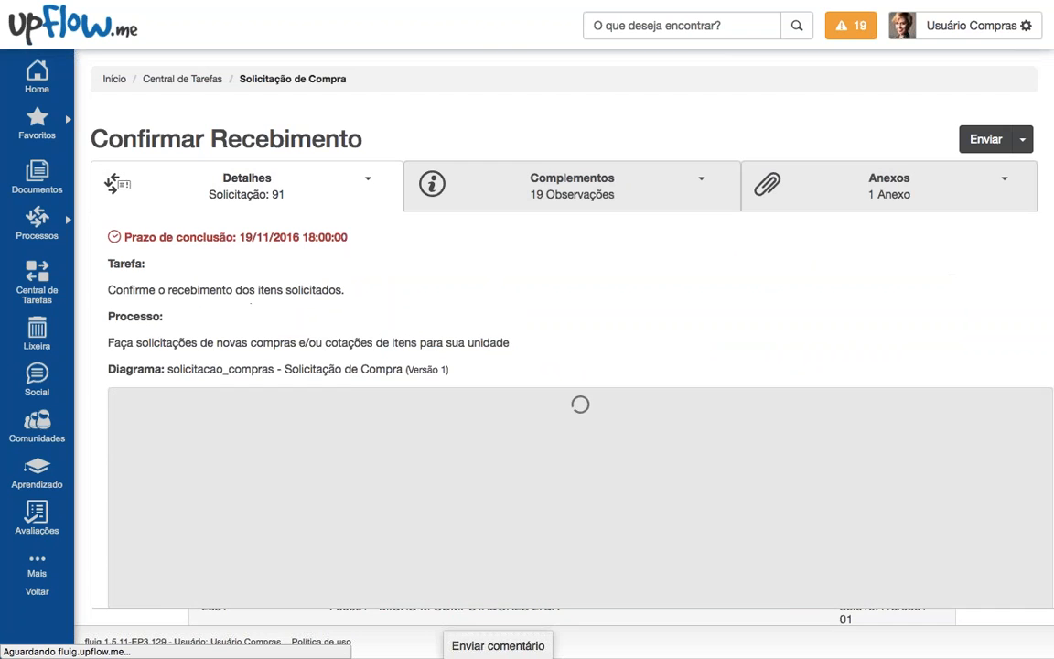
{"action": "left_click", "coordinate": [1042, 378]}
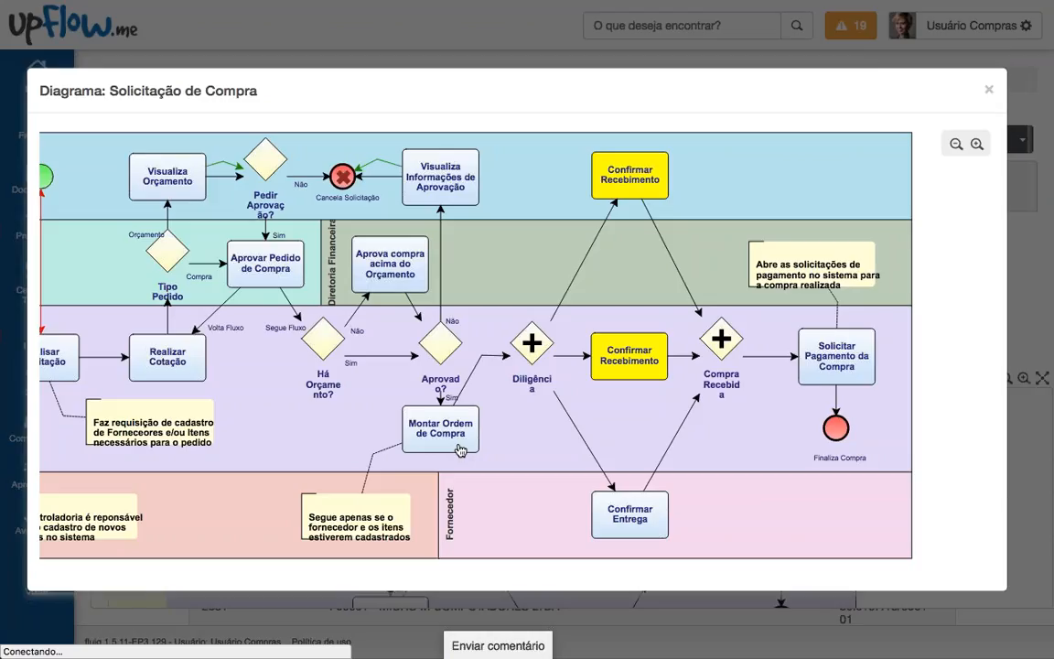
{"action": "left_click_drag", "start_coordinate": [502, 300], "coordinate": [548, 302]}
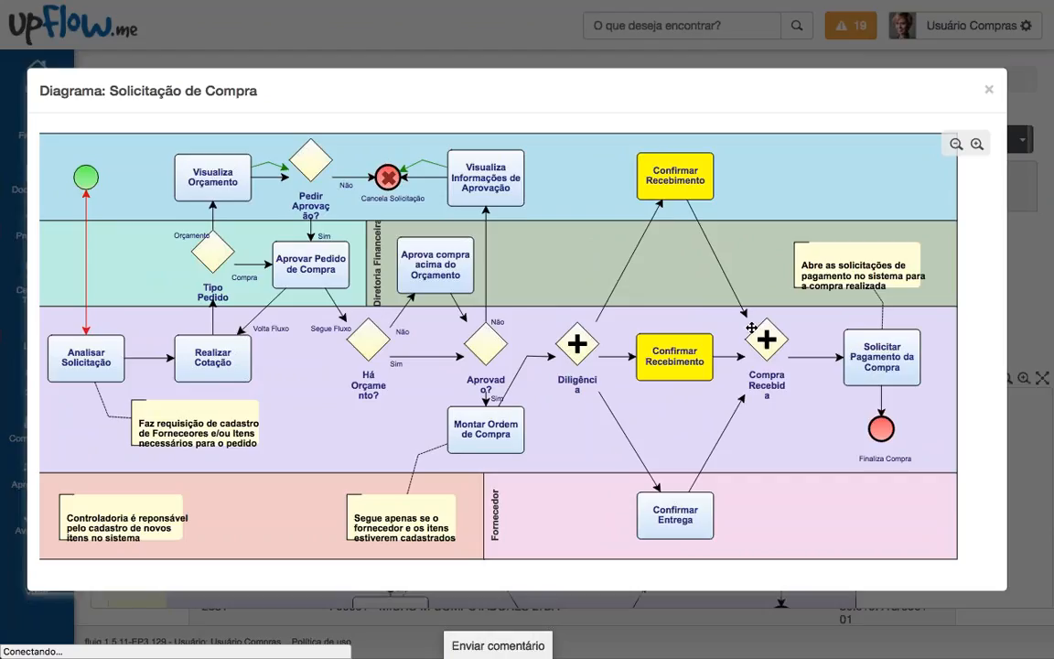
{"action": "left_click", "coordinate": [988, 91]}
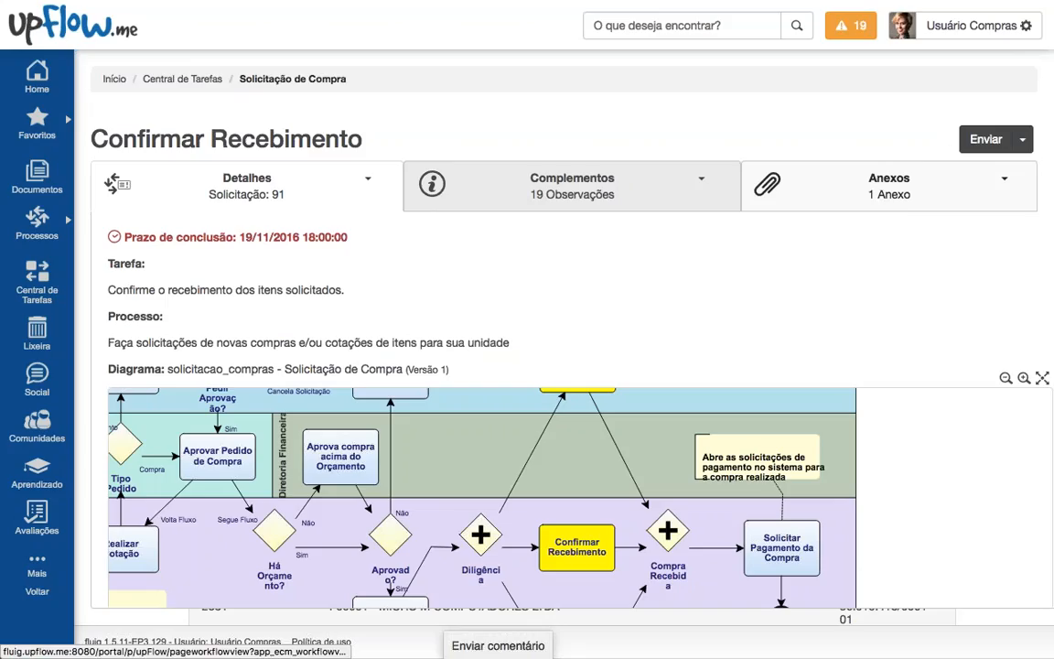
Step: Expand request 91's purchase order details and review them down past Aprovação do Pedido
{"action": "left_click", "coordinate": [300, 193]}
{"action": "scroll", "coordinate": [374, 370], "scroll_direction": "down", "scroll_amount": 5}
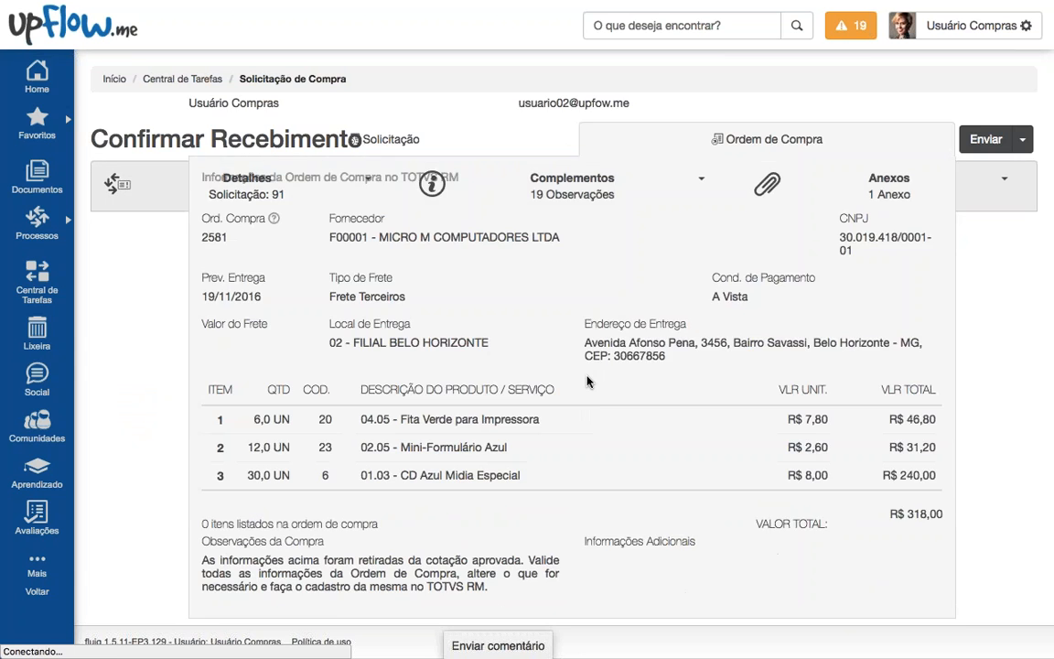
{"action": "scroll", "coordinate": [587, 381], "scroll_direction": "up", "scroll_amount": 5}
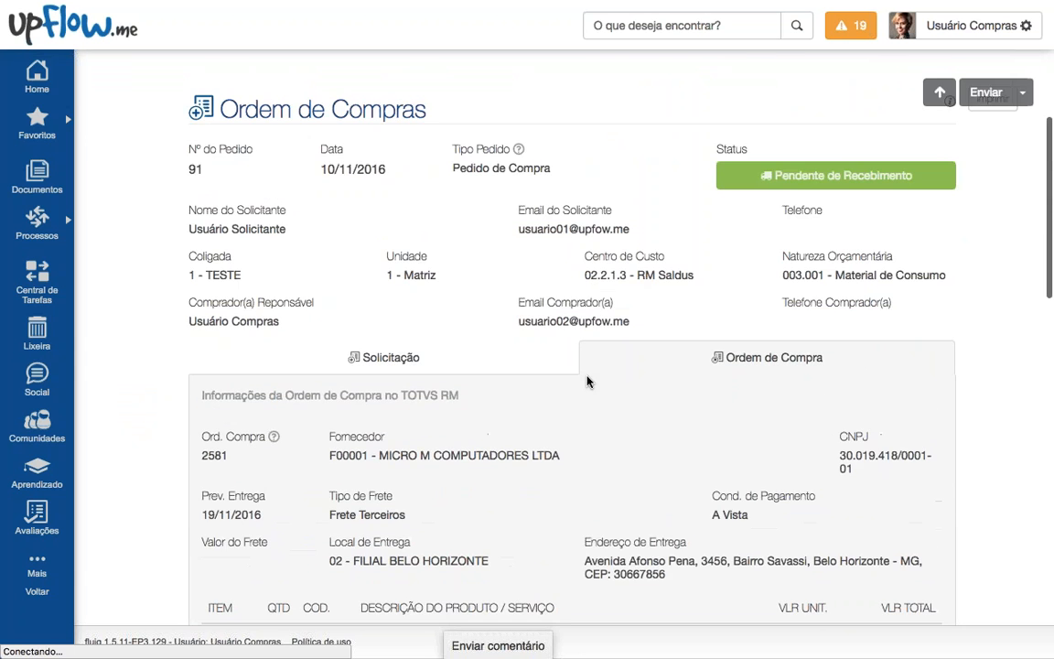
{"action": "scroll", "coordinate": [587, 381], "scroll_direction": "down", "scroll_amount": 3}
{"action": "scroll", "coordinate": [587, 382], "scroll_direction": "up", "scroll_amount": 2}
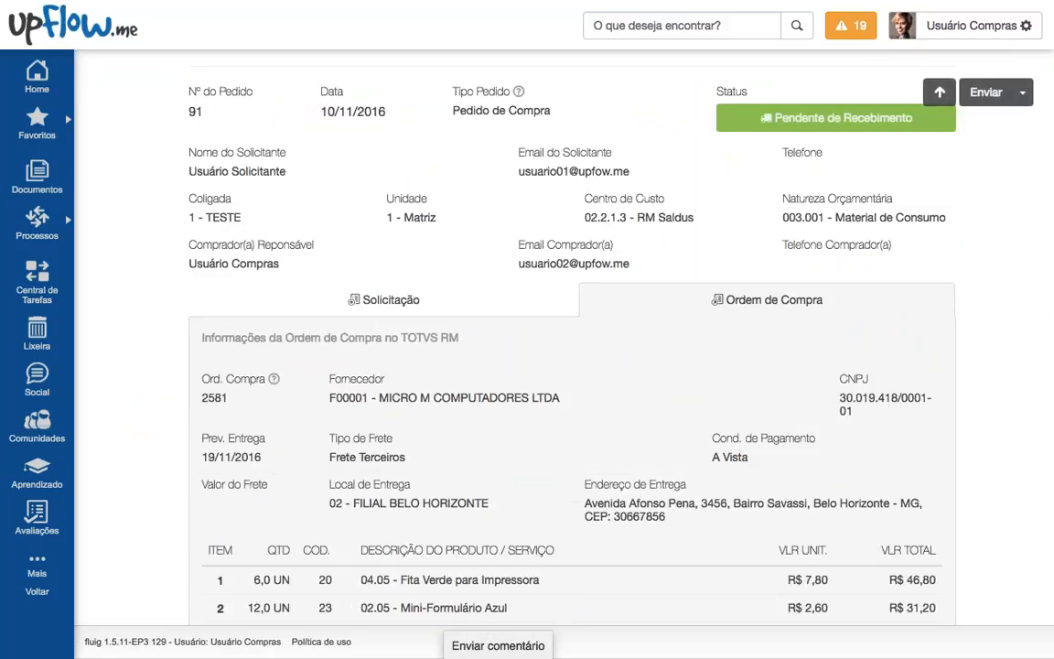
{"action": "scroll", "coordinate": [454, 271], "scroll_direction": "up", "scroll_amount": 2}
{"action": "scroll", "coordinate": [454, 271], "scroll_direction": "down", "scroll_amount": 3}
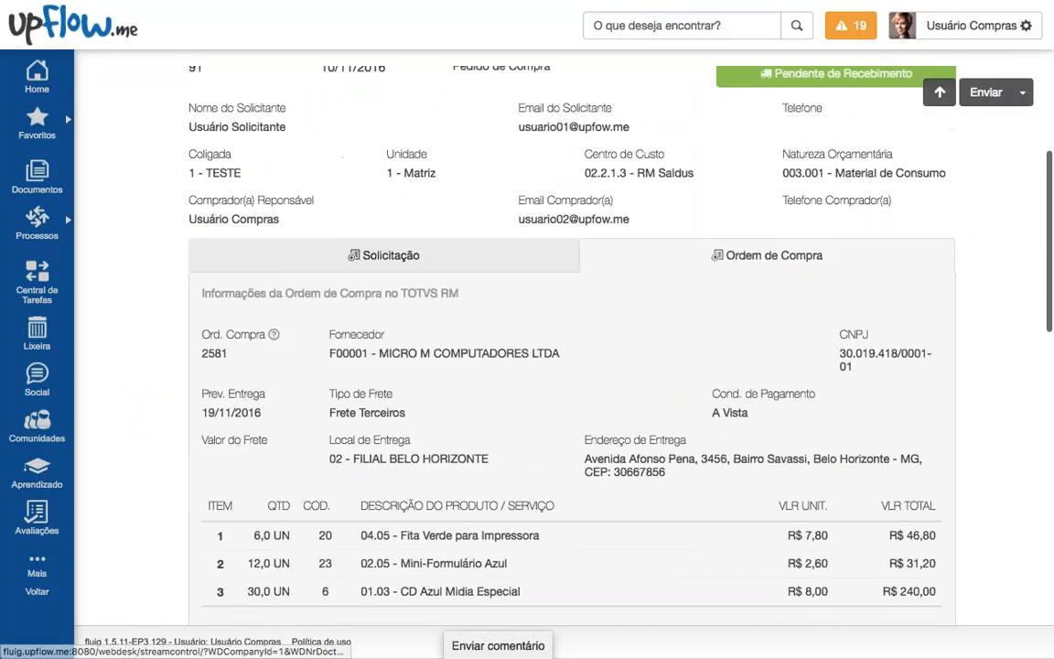
{"action": "scroll", "coordinate": [571, 348], "scroll_direction": "down", "scroll_amount": 2}
{"action": "scroll", "coordinate": [499, 289], "scroll_direction": "down", "scroll_amount": 5}
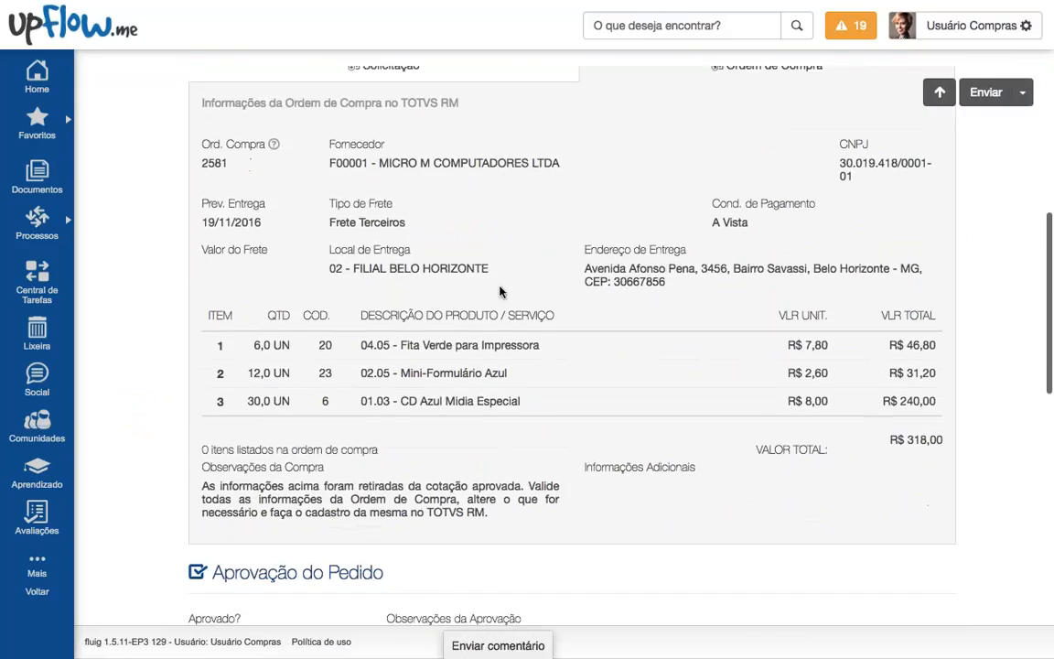
{"action": "left_click_drag", "start_coordinate": [223, 326], "coordinate": [435, 344]}
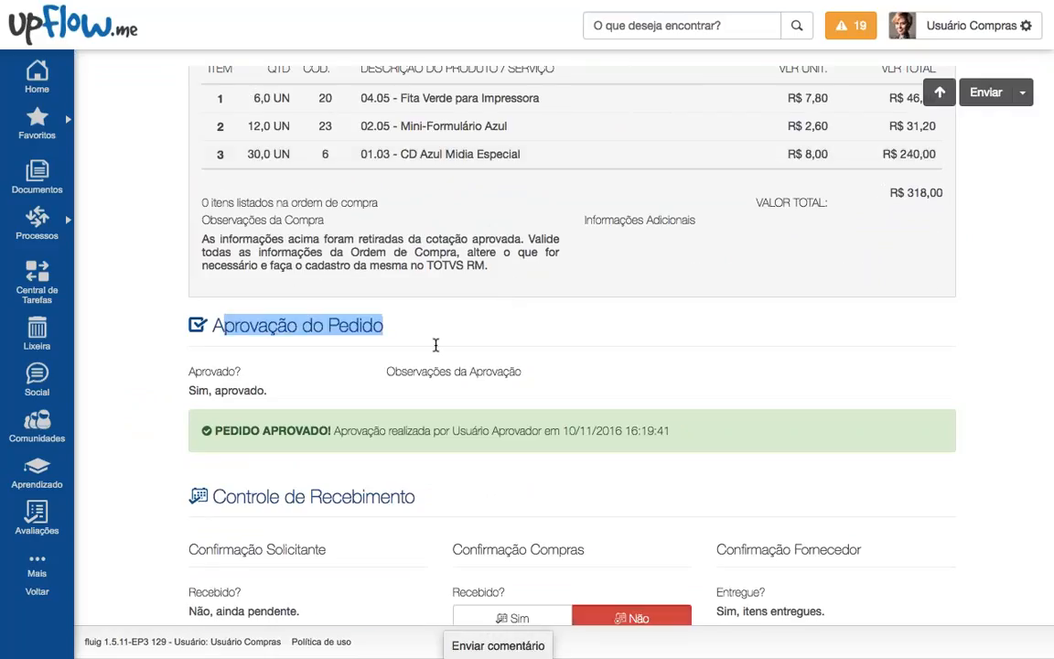
{"action": "scroll", "coordinate": [436, 344], "scroll_direction": "down", "scroll_amount": 3}
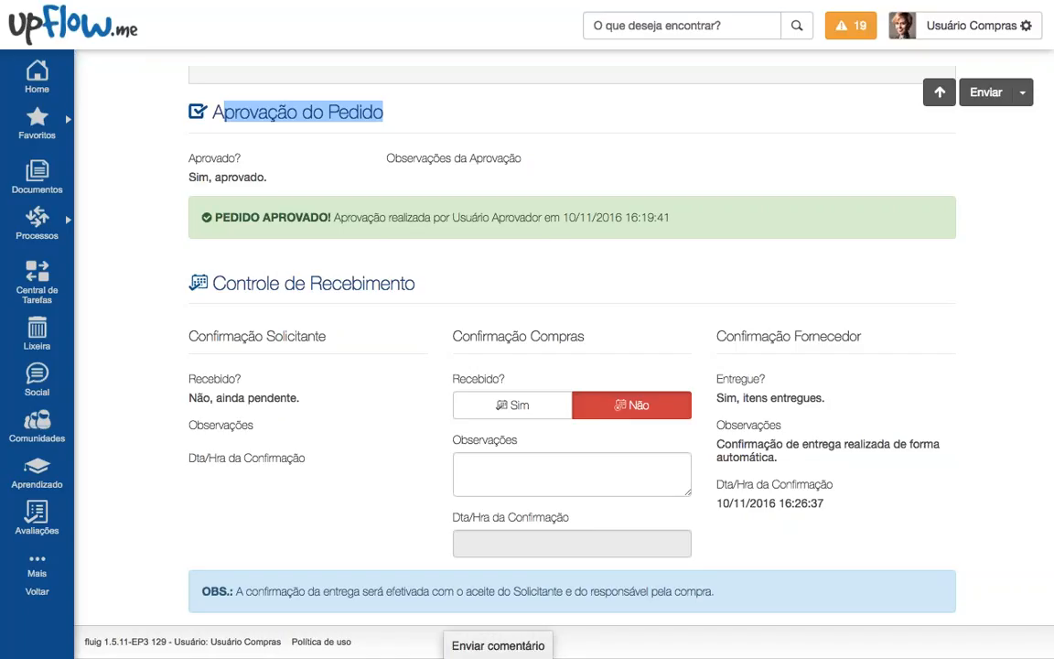
Step: Mark the items received (Sim) with note 'ok. itemns na unidade.', then submit and confirm
{"action": "left_click", "coordinate": [513, 405]}
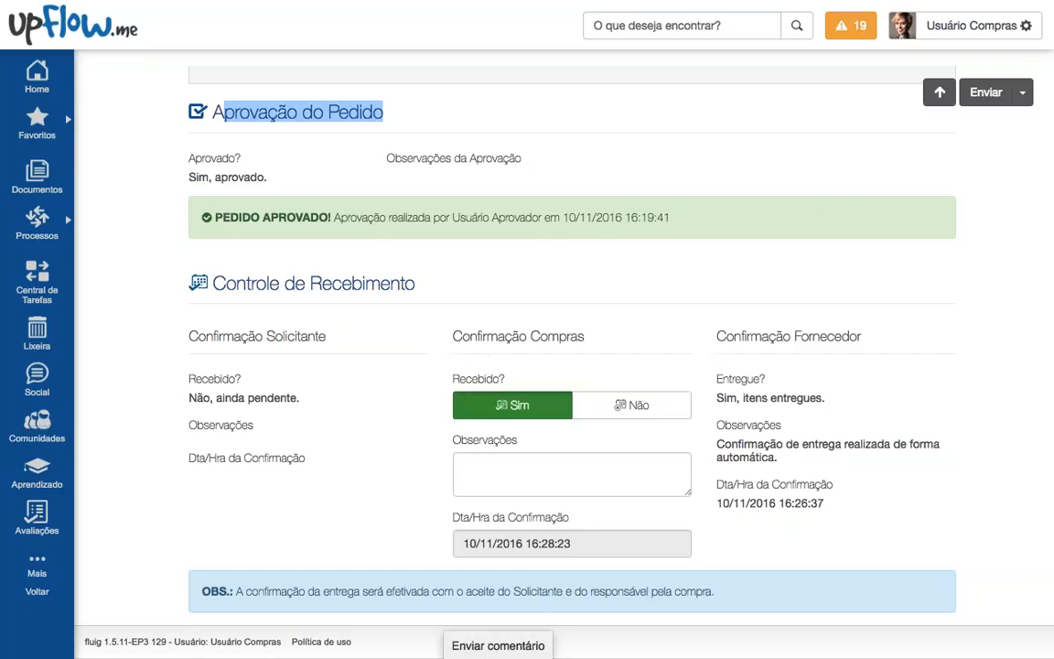
{"action": "left_click", "coordinate": [554, 465]}
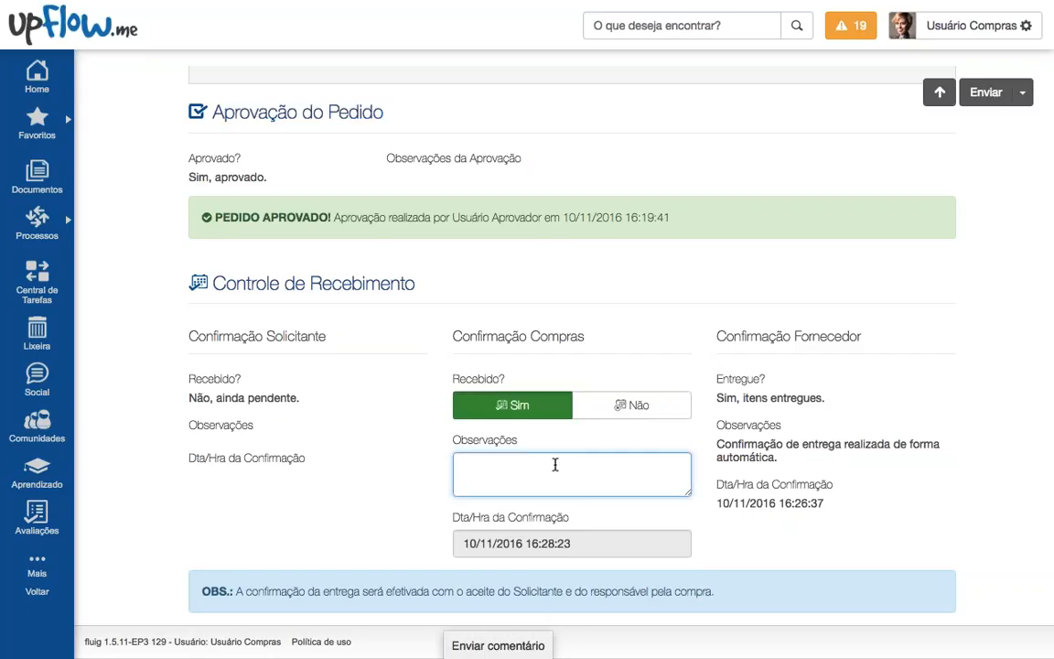
{"action": "type", "text": "ok. itemns na unidade."}
{"action": "left_click_drag", "start_coordinate": [715, 336], "coordinate": [828, 502]}
{"action": "left_click", "coordinate": [828, 502]}
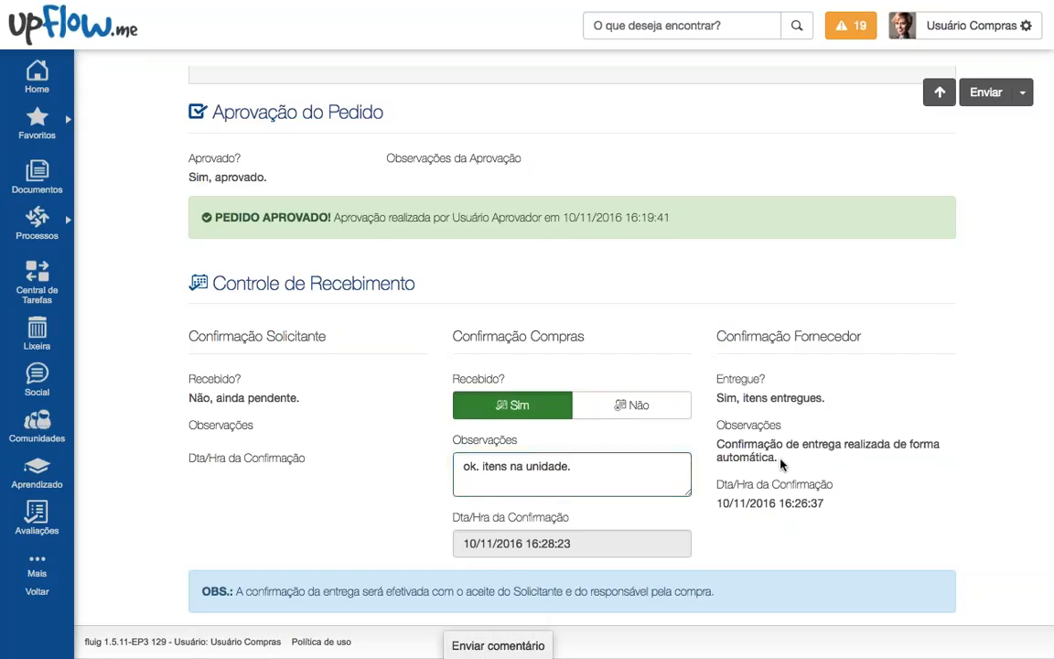
{"action": "mouse_move", "coordinate": [723, 399]}
{"action": "left_mouse_down"}
{"action": "mouse_move", "coordinate": [833, 403]}
{"action": "mouse_move", "coordinate": [715, 395]}
{"action": "left_mouse_up"}
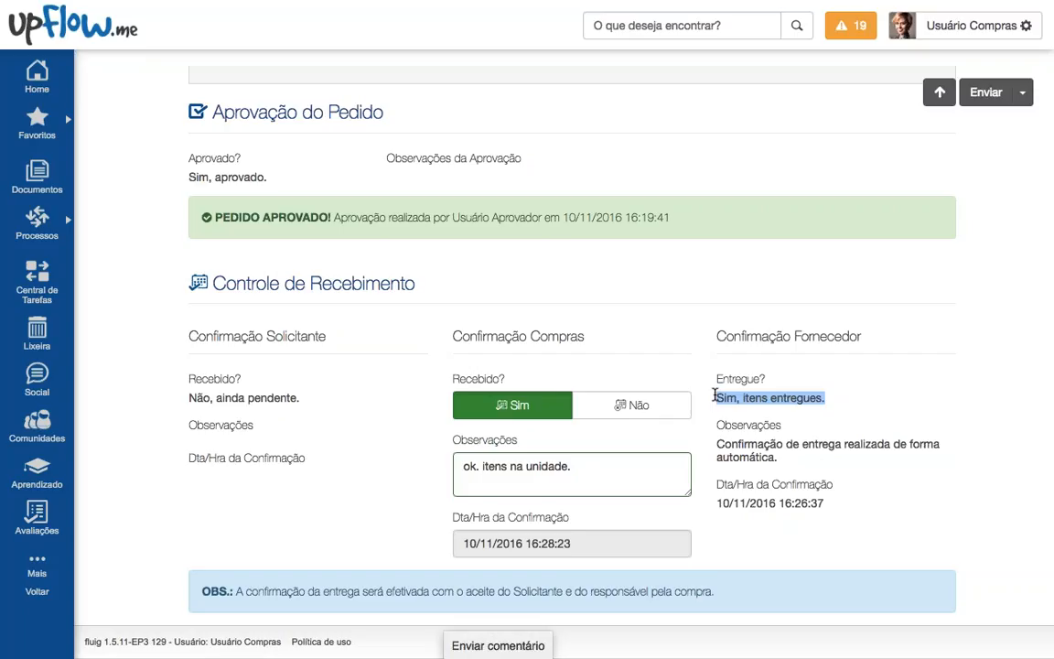
{"action": "left_click", "coordinate": [983, 93]}
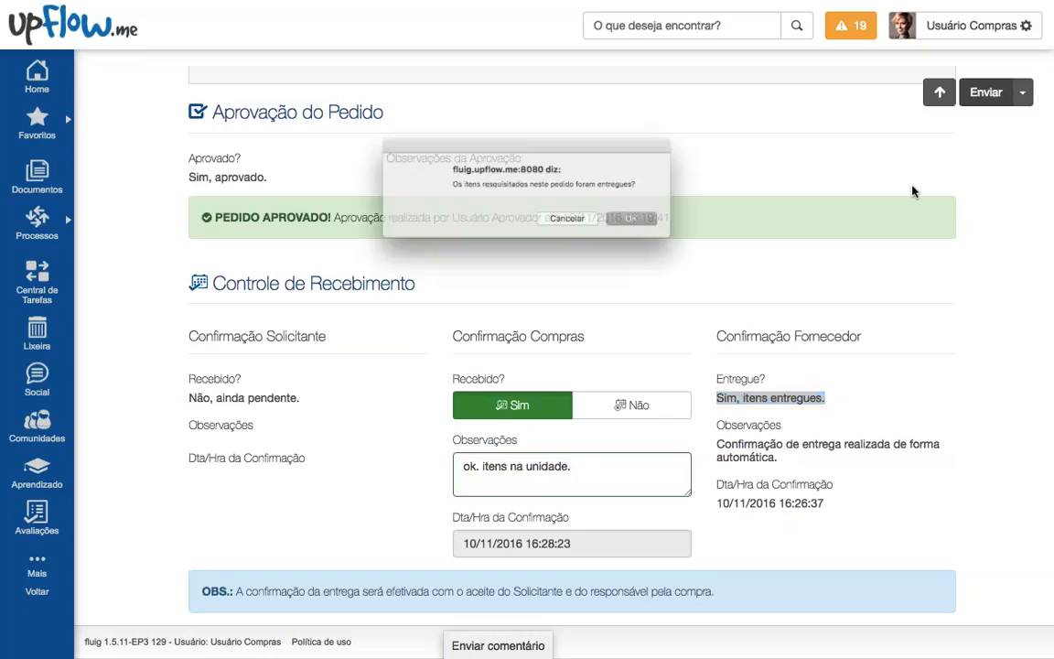
{"action": "left_click", "coordinate": [660, 228]}
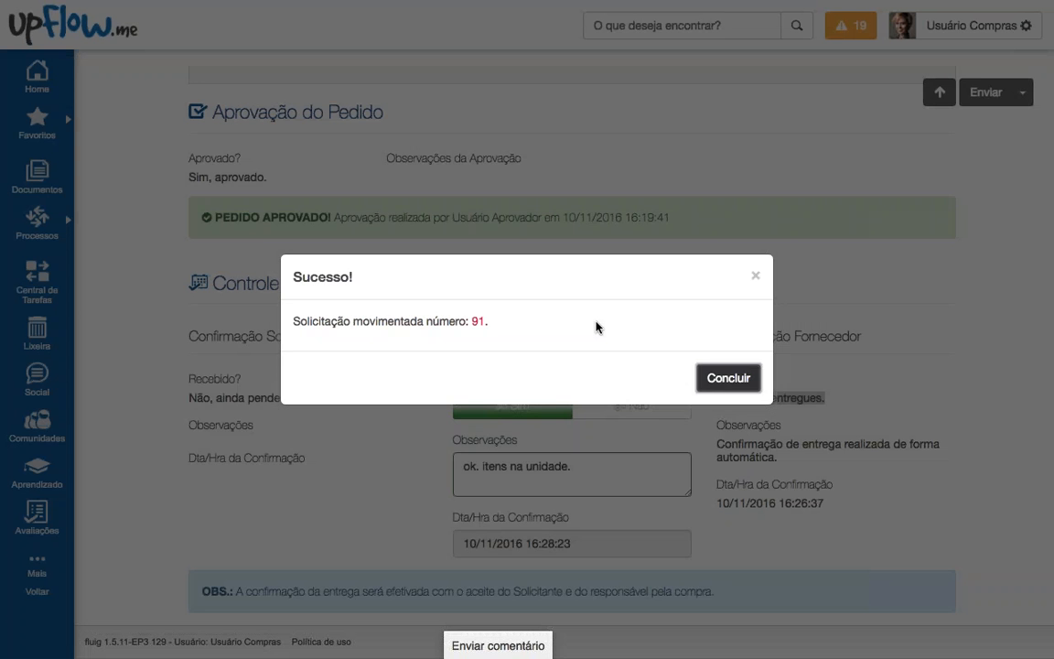
{"action": "key", "text": "Return"}
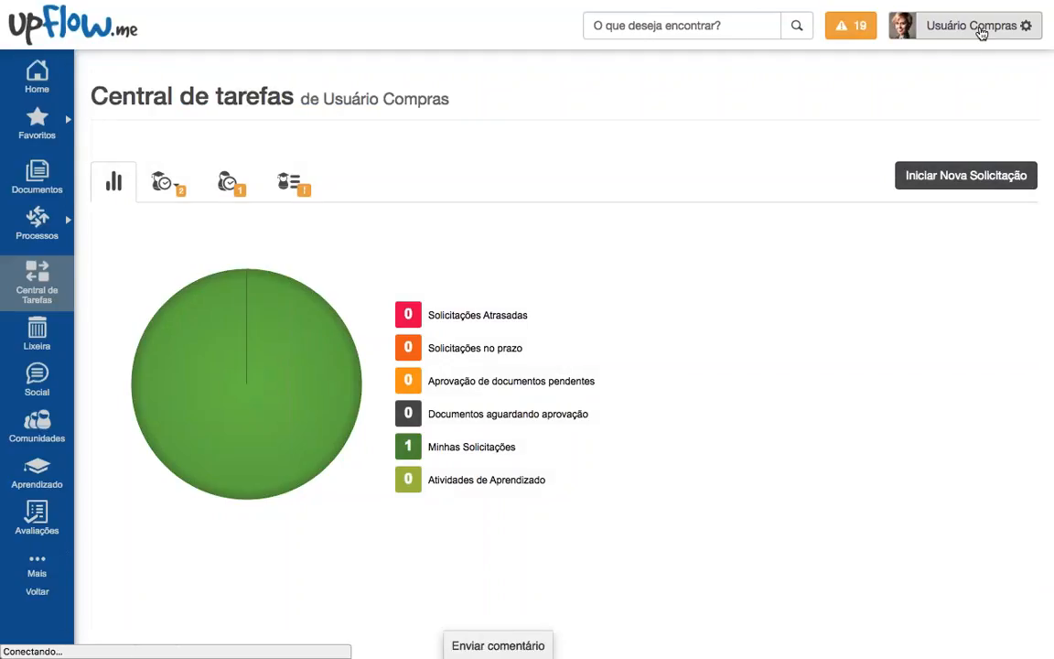
Step: Sign out of the purchasing account and log back in as the requester user
{"action": "left_click", "coordinate": [981, 32]}
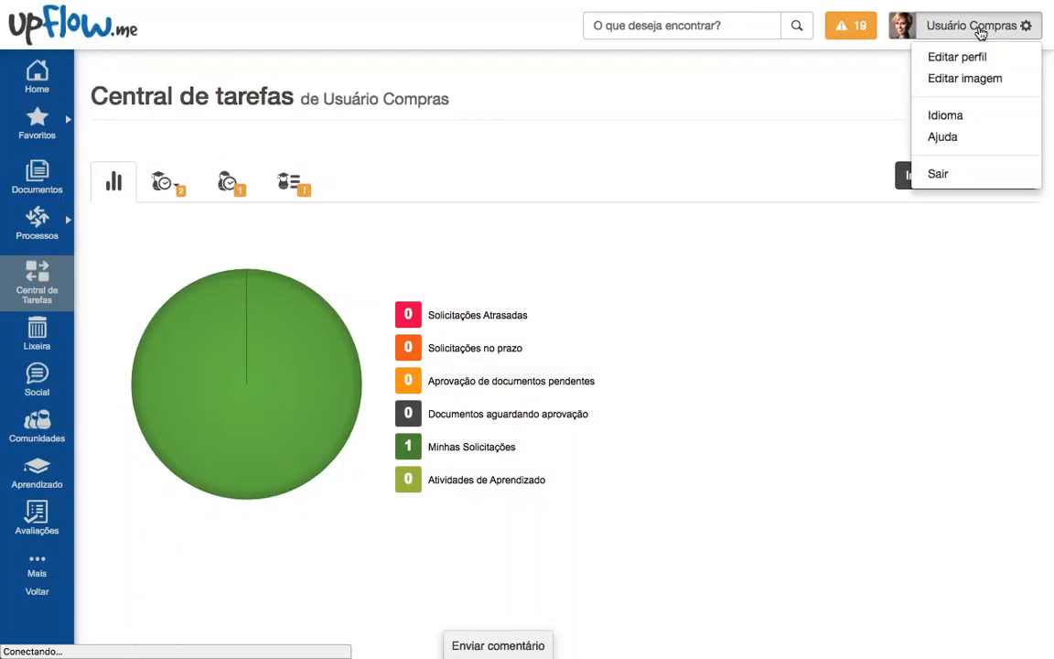
{"action": "left_click", "coordinate": [936, 172]}
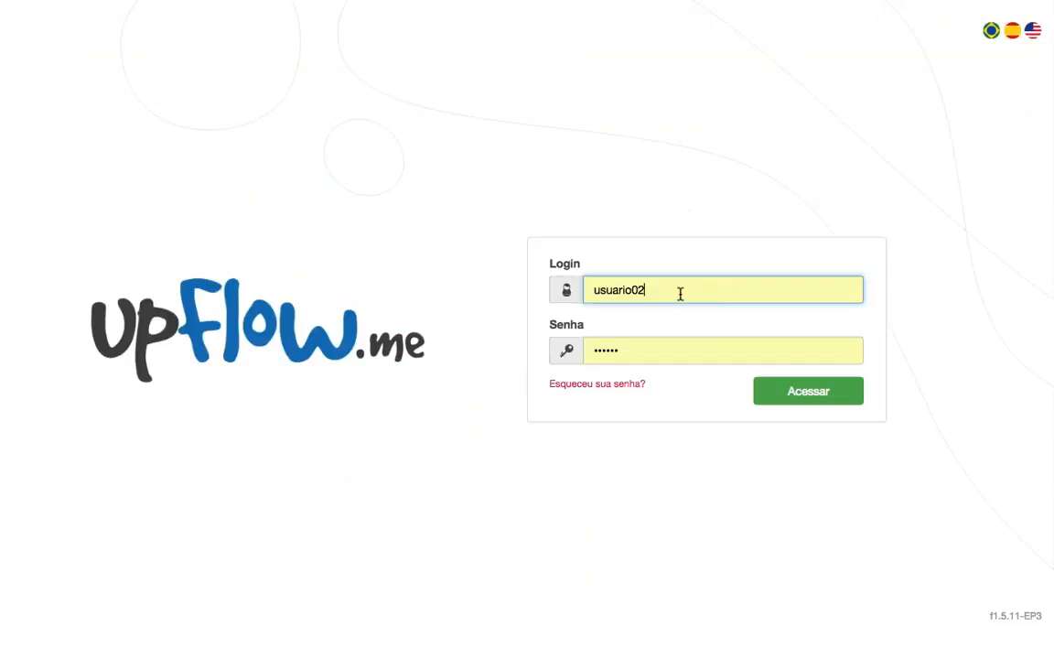
{"action": "key", "text": "BackSpace"}
{"action": "type", "text": "1"}
{"action": "key", "text": "Return"}
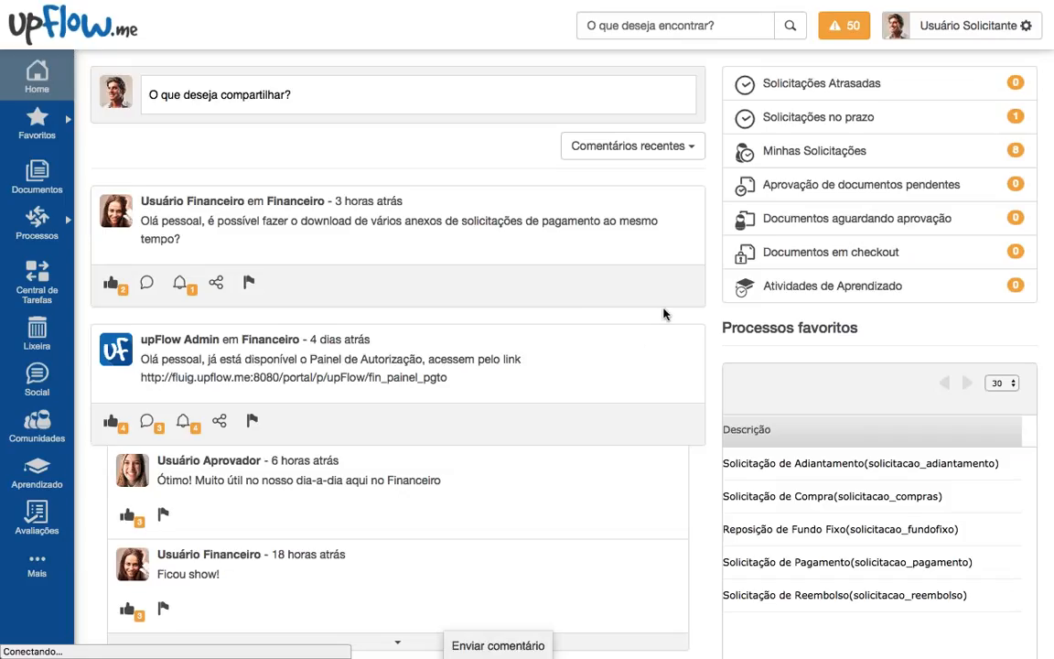
Step: Open request 91 from notifications, answer Sim with note 'ok. Recebi!', then submit and confirm
{"action": "left_click", "coordinate": [843, 25]}
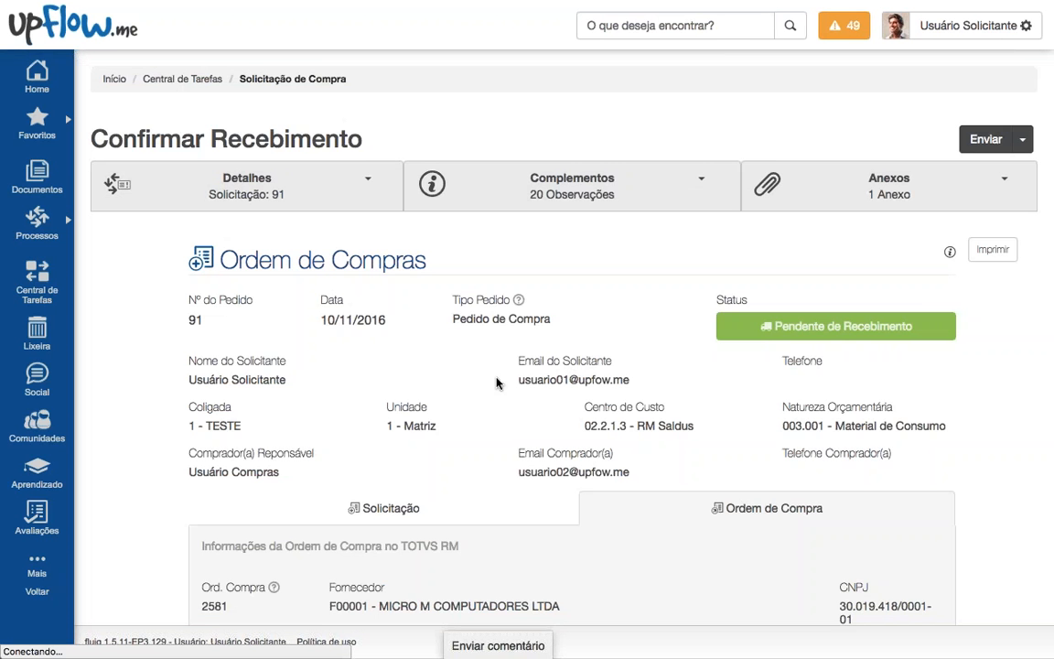
{"action": "scroll", "coordinate": [497, 383], "scroll_direction": "down", "scroll_amount": 4}
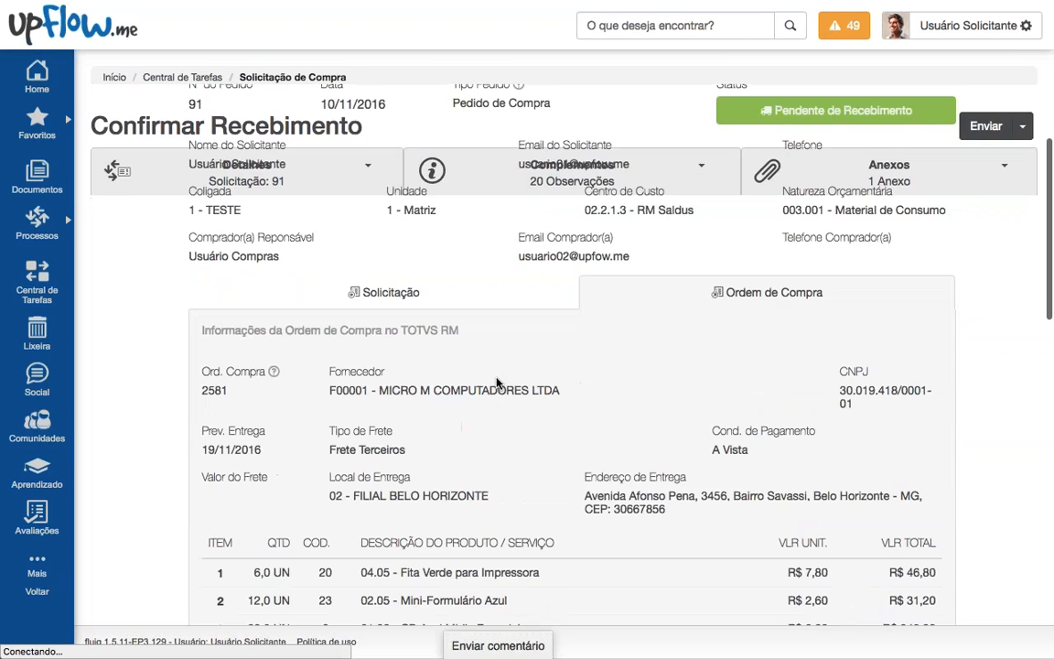
{"action": "scroll", "coordinate": [496, 382], "scroll_direction": "down", "scroll_amount": 8}
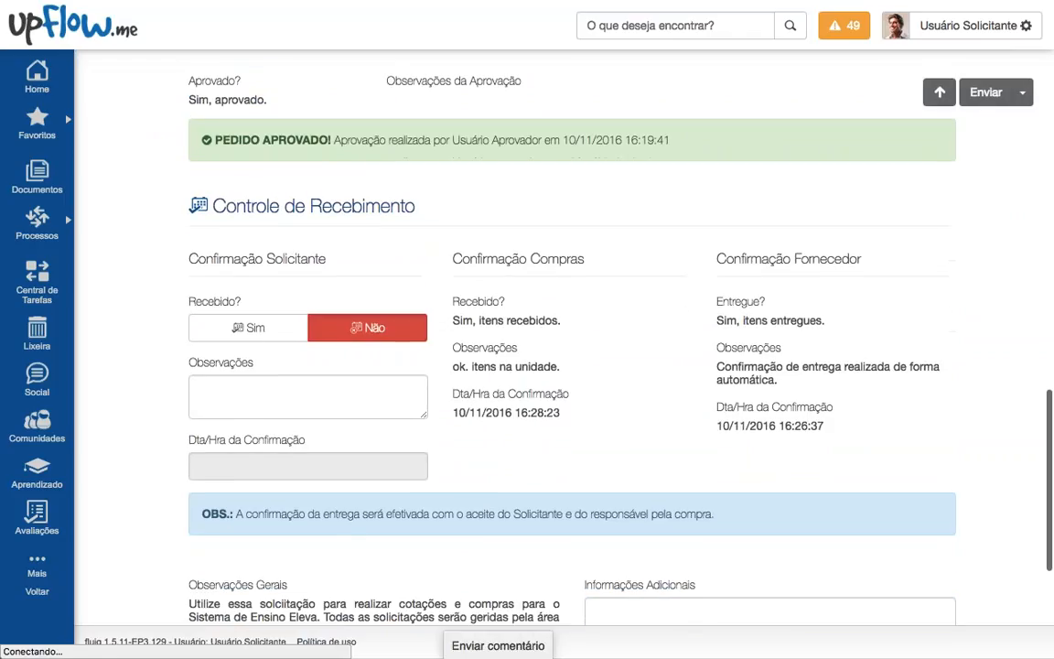
{"action": "left_click_drag", "start_coordinate": [211, 258], "coordinate": [360, 254]}
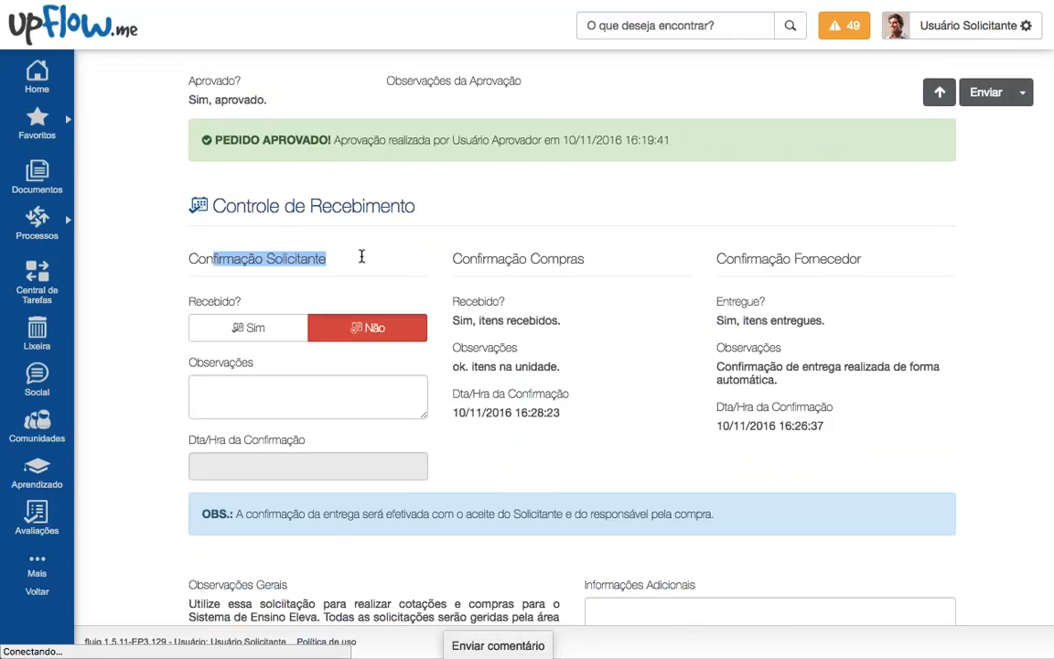
{"action": "left_click", "coordinate": [271, 337]}
{"action": "left_click", "coordinate": [293, 403]}
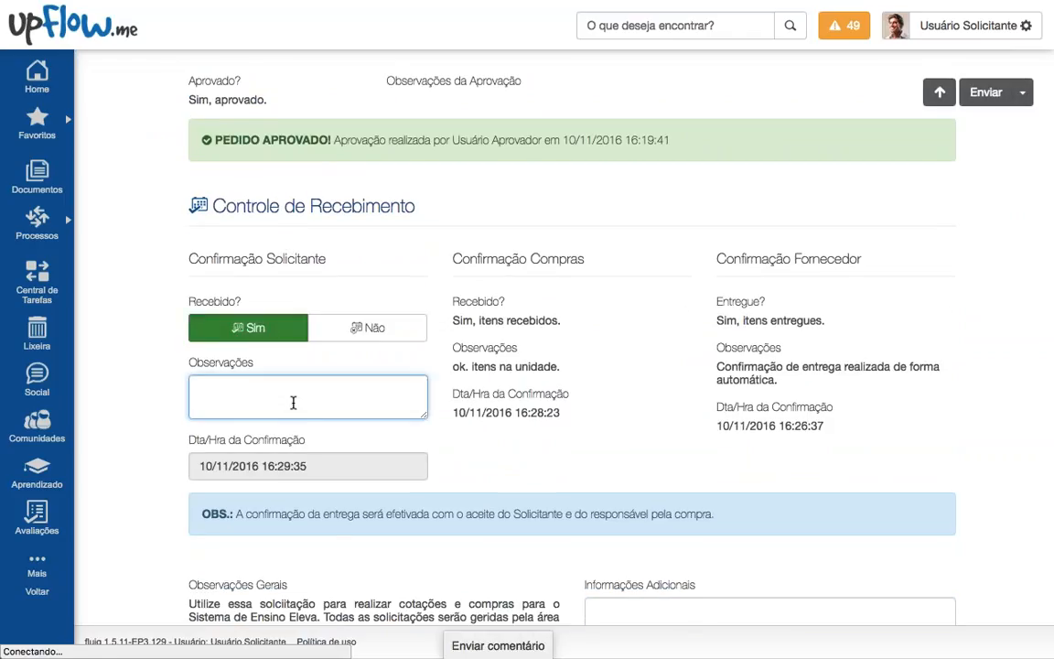
{"action": "type", "text": "ok. Recebi!"}
{"action": "left_click_drag", "start_coordinate": [205, 465], "coordinate": [361, 467]}
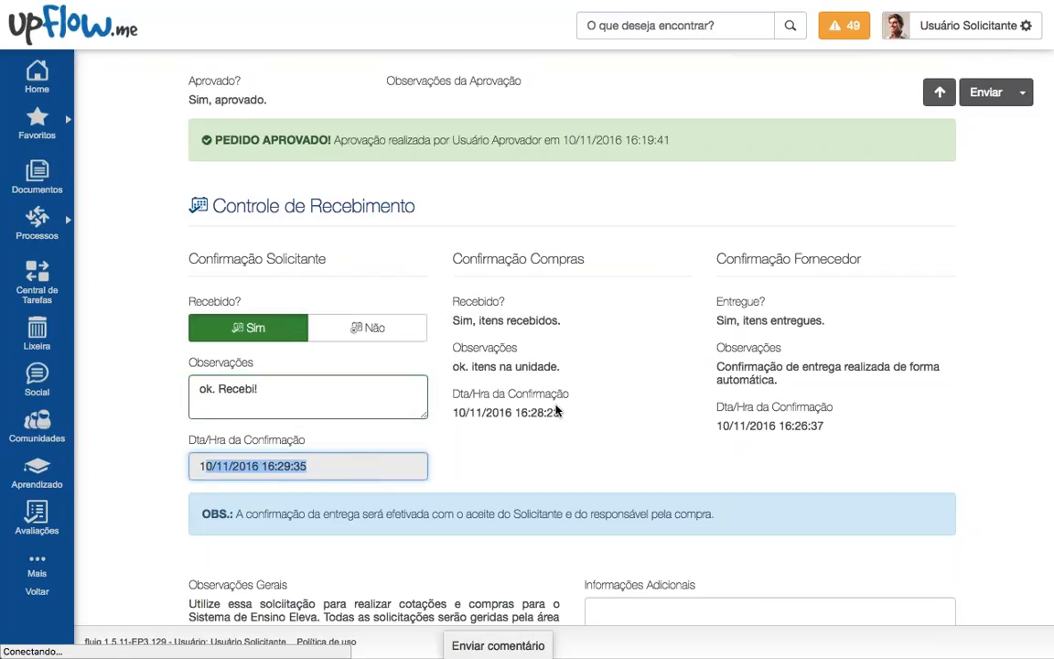
{"action": "left_click", "coordinate": [986, 92]}
{"action": "left_click", "coordinate": [660, 227]}
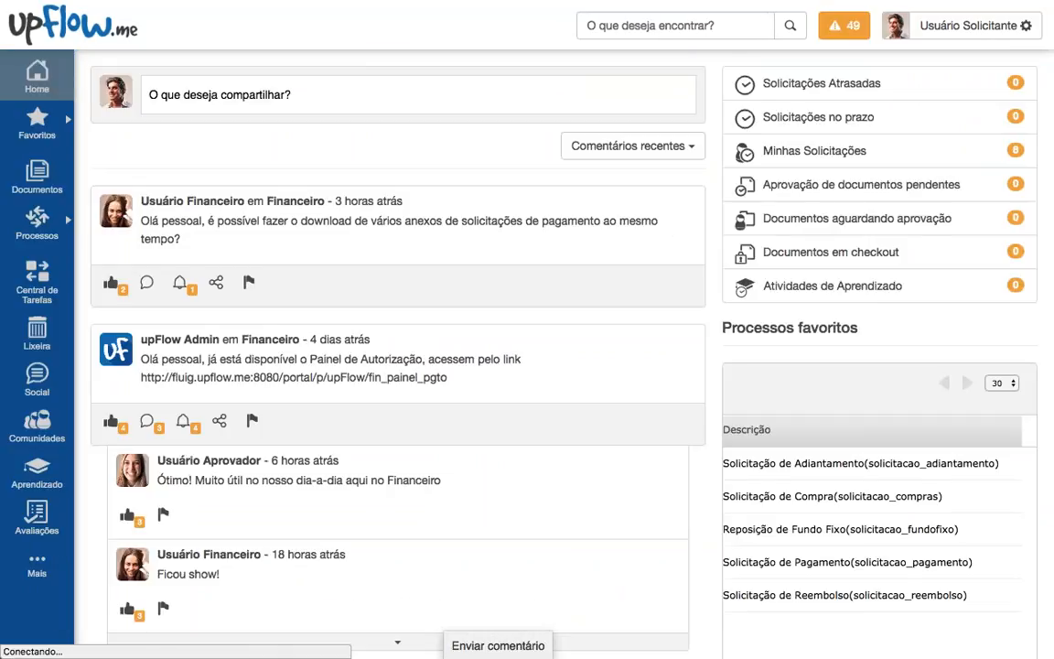
Step: Sign out of the requester account and log back in as the purchasing user
{"action": "left_click", "coordinate": [943, 25]}
{"action": "left_click", "coordinate": [939, 195]}
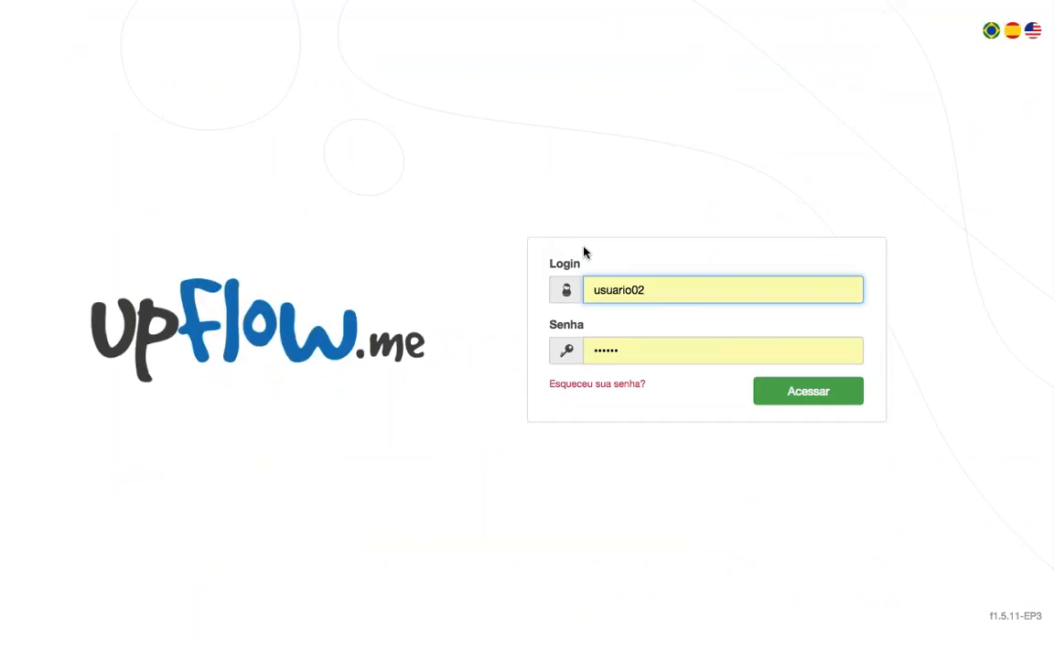
{"action": "left_click", "coordinate": [773, 400]}
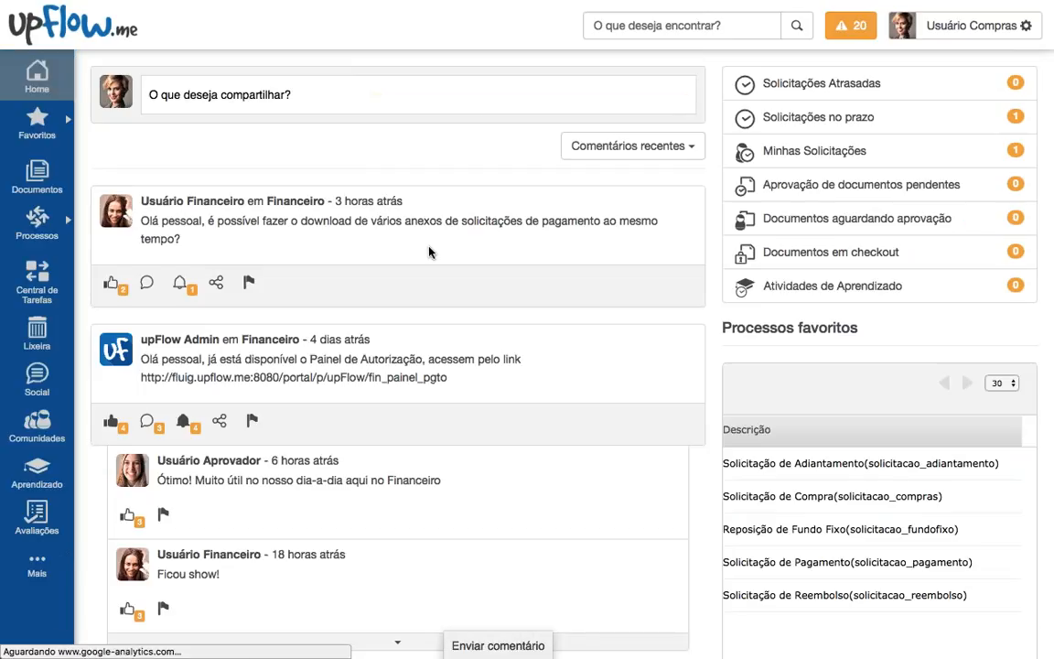
Step: Open request 91 from notifications and read its observations, including the delivery and 'ok. Recebi!' notes
{"action": "left_click", "coordinate": [851, 26]}
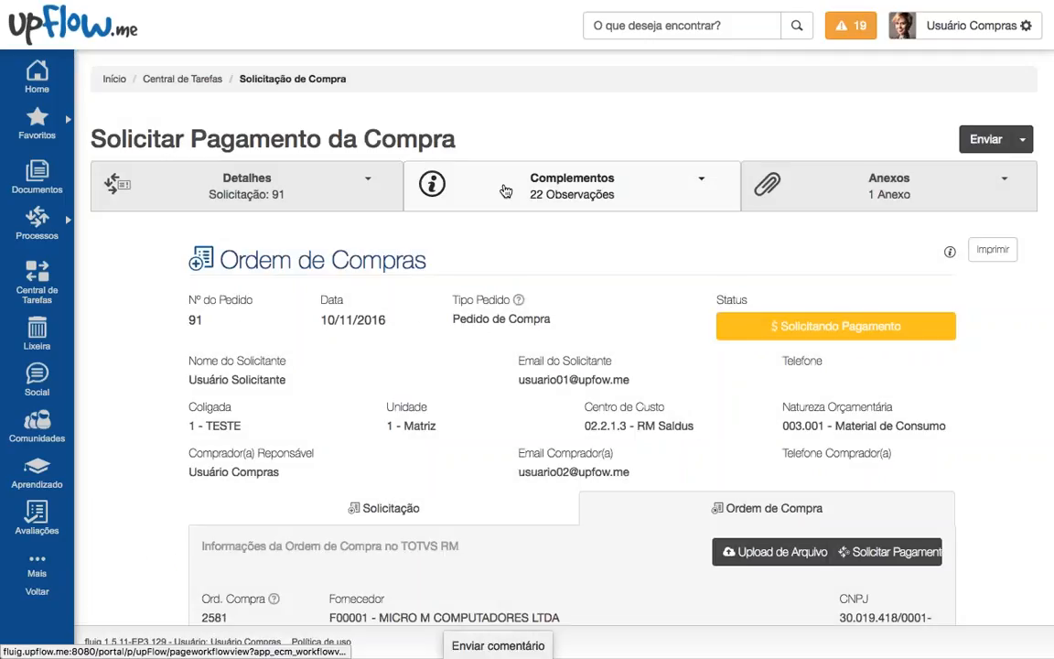
{"action": "left_click", "coordinate": [505, 191]}
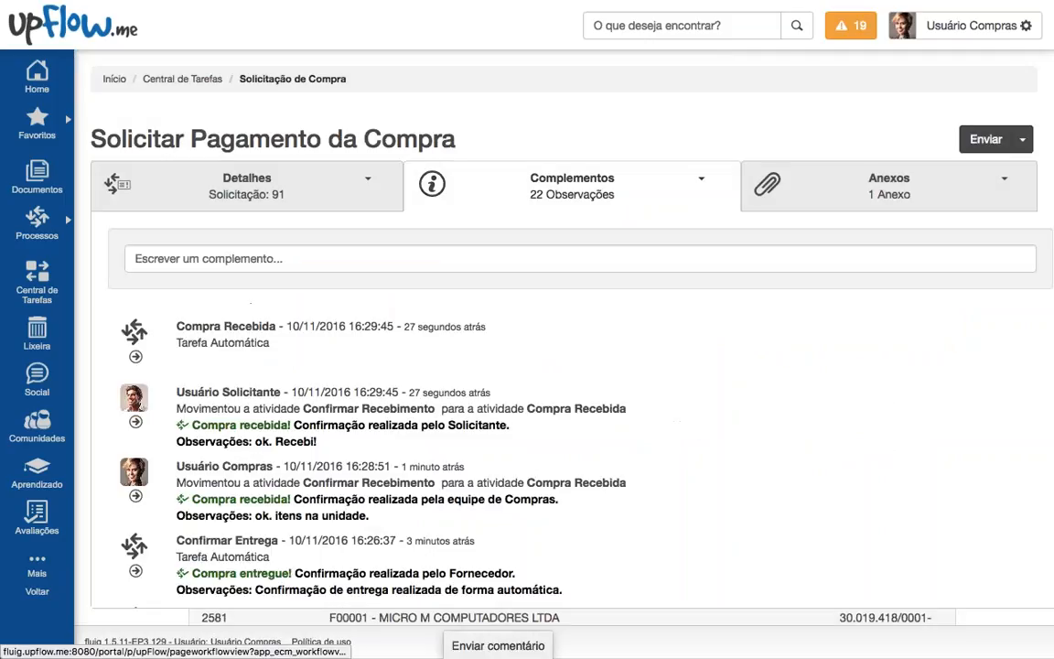
{"action": "scroll", "coordinate": [473, 365], "scroll_direction": "down", "scroll_amount": 2}
{"action": "scroll", "coordinate": [473, 365], "scroll_direction": "down", "scroll_amount": 1}
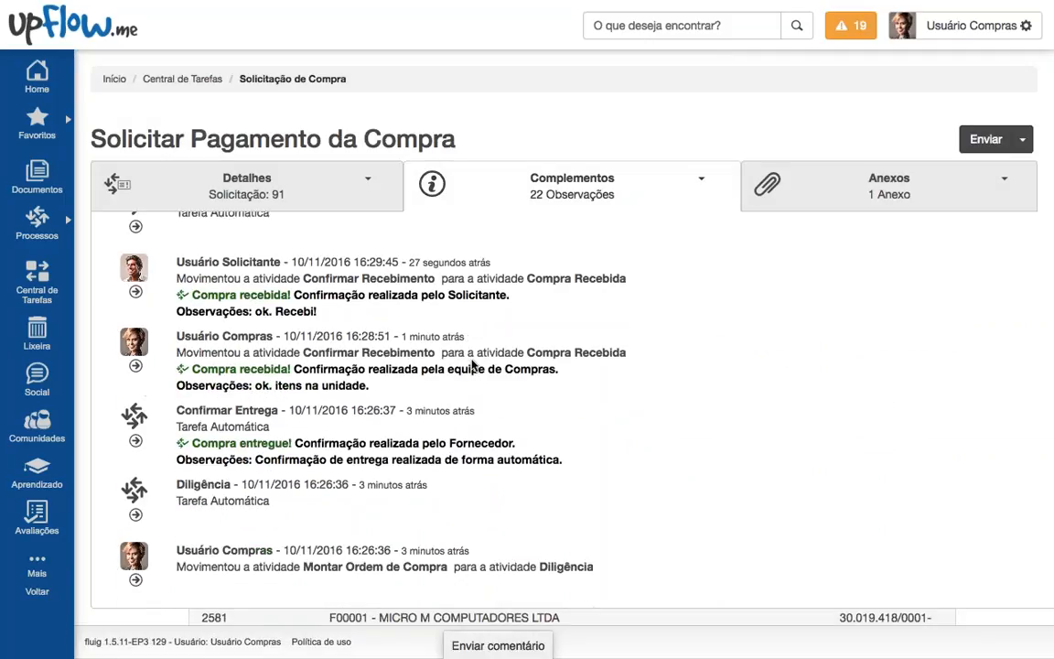
{"action": "left_click_drag", "start_coordinate": [564, 460], "coordinate": [176, 259]}
{"action": "left_click", "coordinate": [176, 259]}
{"action": "left_click_drag", "start_coordinate": [563, 459], "coordinate": [256, 457]}
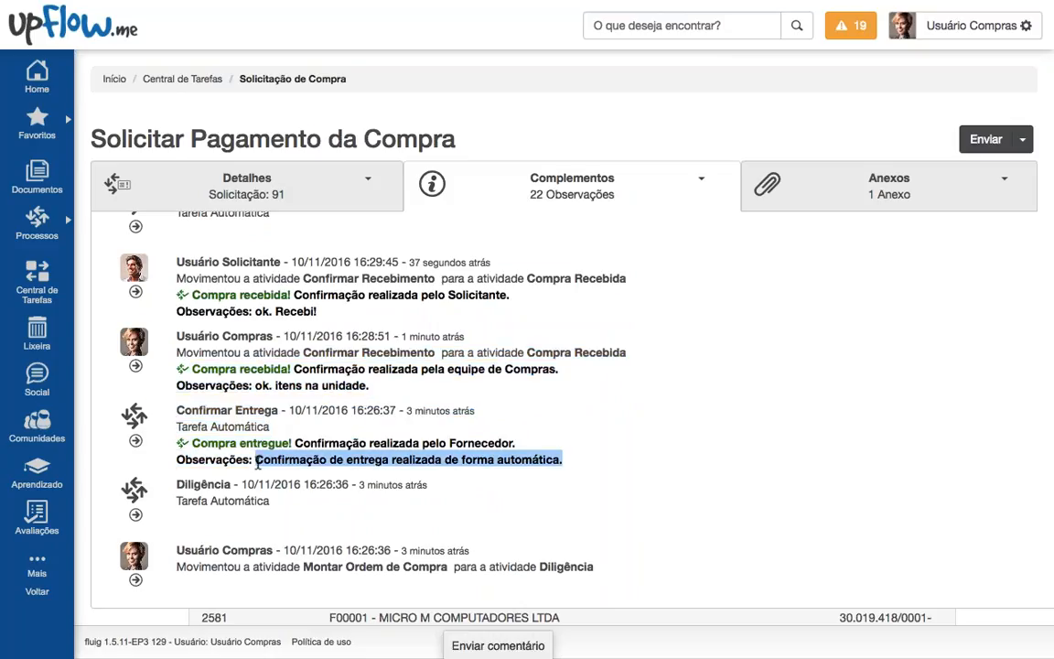
{"action": "left_click_drag", "start_coordinate": [369, 385], "coordinate": [252, 385]}
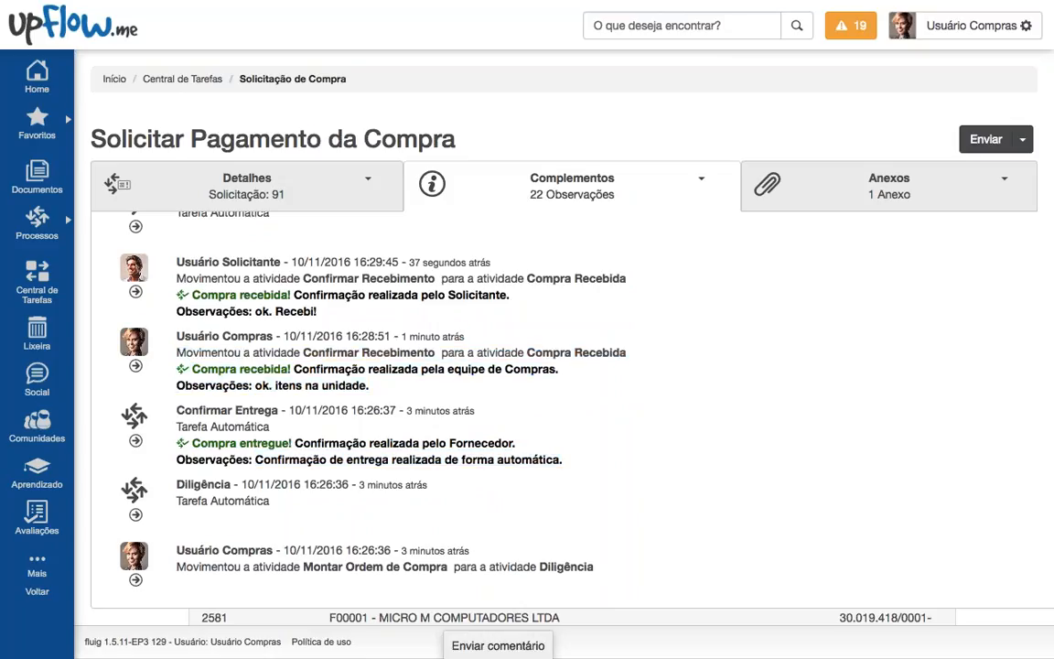
{"action": "left_click_drag", "start_coordinate": [318, 311], "coordinate": [255, 311]}
Step: Review the Ordem de Compras form, approval and receipt sections, including the supplier confirmation timestamp
{"action": "scroll", "coordinate": [254, 310], "scroll_direction": "down", "scroll_amount": 15}
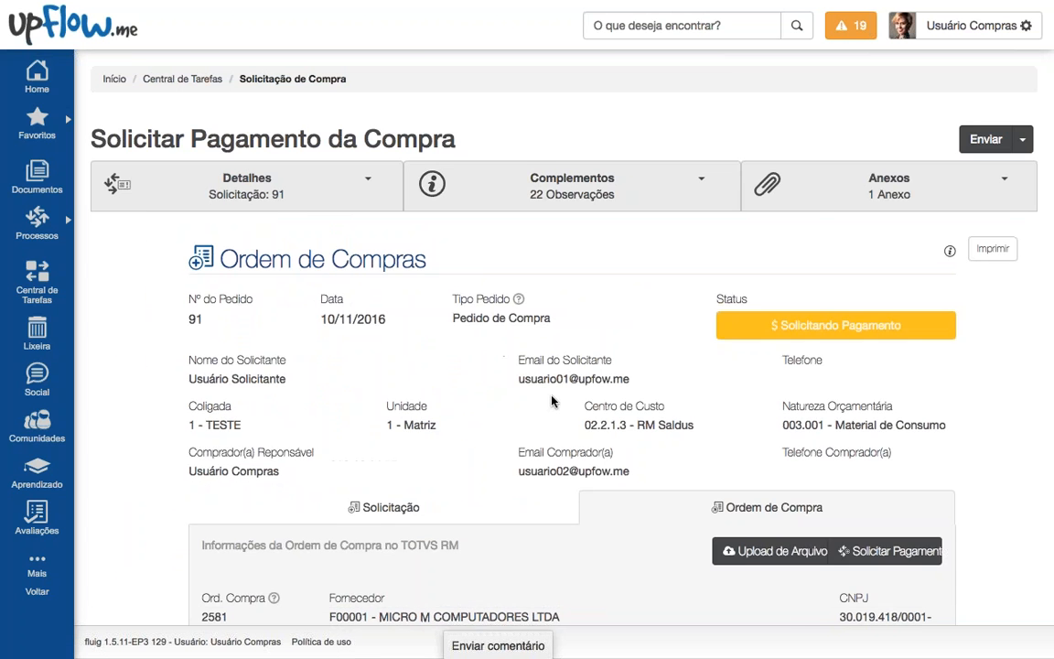
{"action": "scroll", "coordinate": [499, 358], "scroll_direction": "down", "scroll_amount": 5}
{"action": "scroll", "coordinate": [682, 311], "scroll_direction": "up", "scroll_amount": 5}
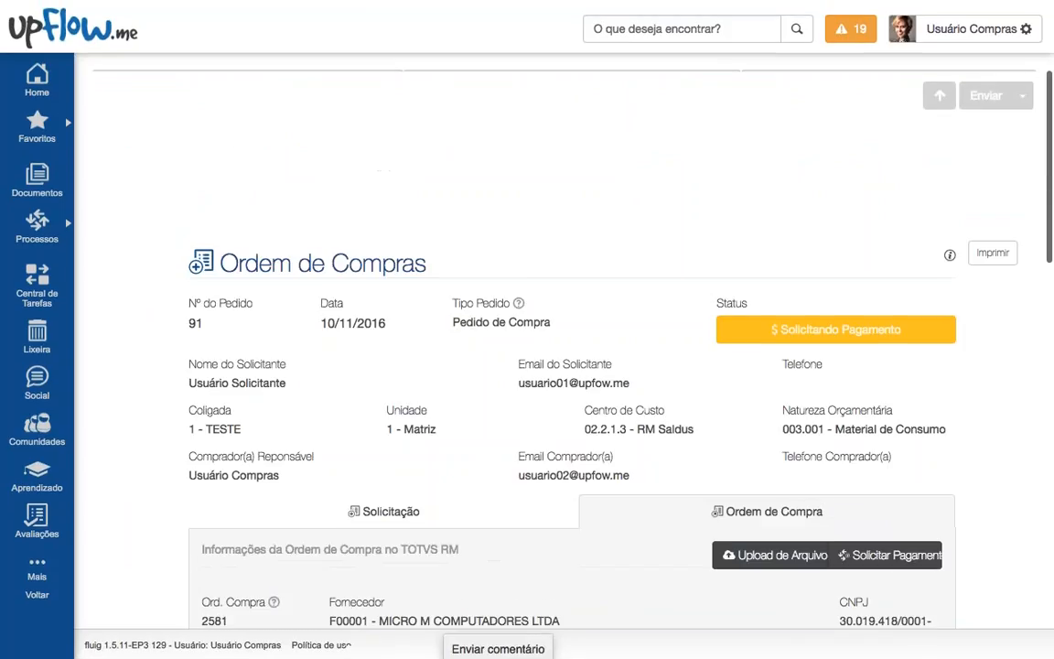
{"action": "mouse_move", "coordinate": [739, 339]}
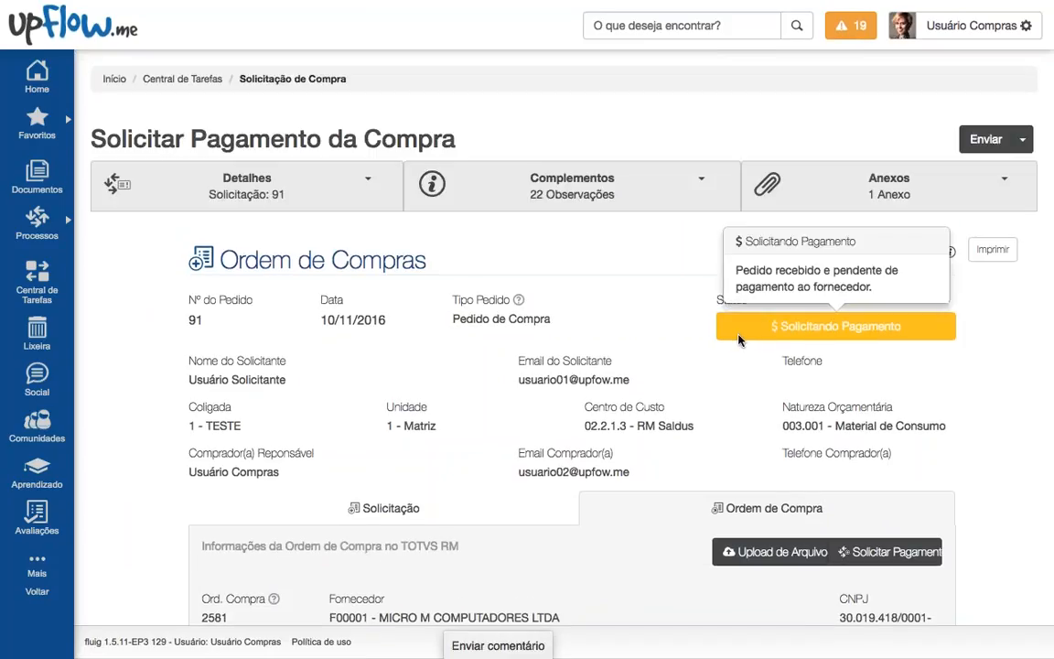
{"action": "scroll", "coordinate": [740, 338], "scroll_direction": "down", "scroll_amount": 4}
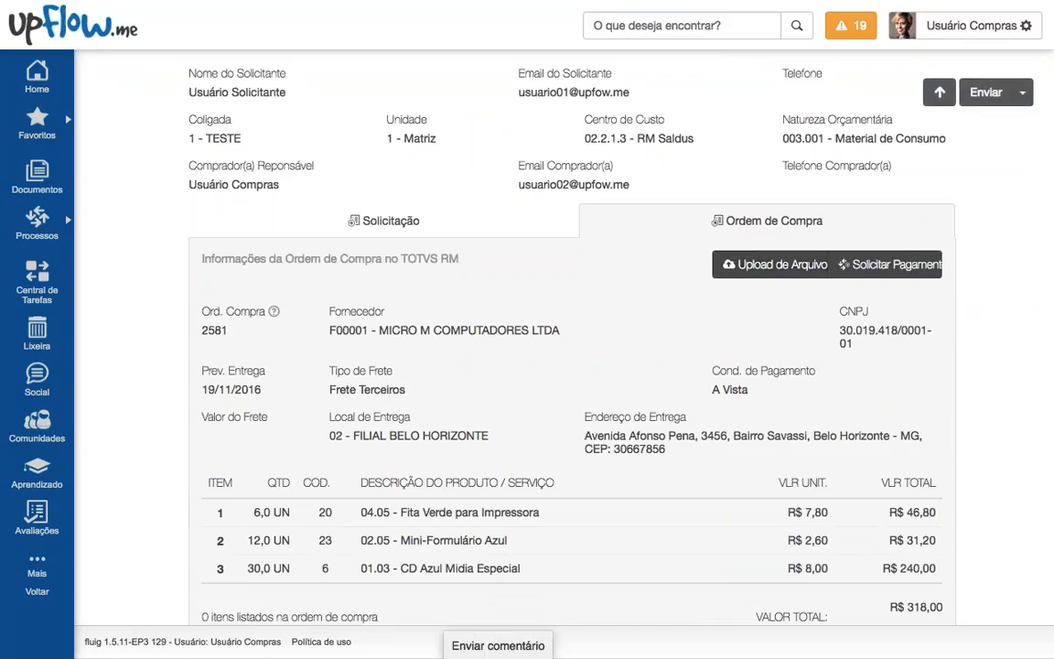
{"action": "scroll", "coordinate": [705, 242], "scroll_direction": "down", "scroll_amount": 2}
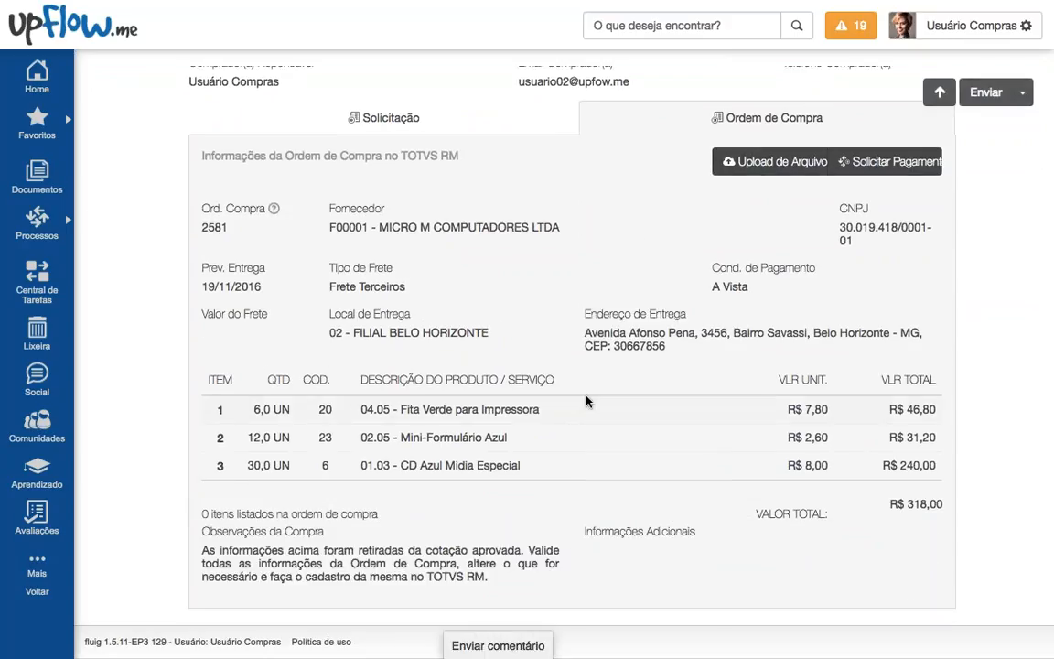
{"action": "scroll", "coordinate": [585, 401], "scroll_direction": "down", "scroll_amount": 2}
{"action": "scroll", "coordinate": [584, 400], "scroll_direction": "down", "scroll_amount": 5}
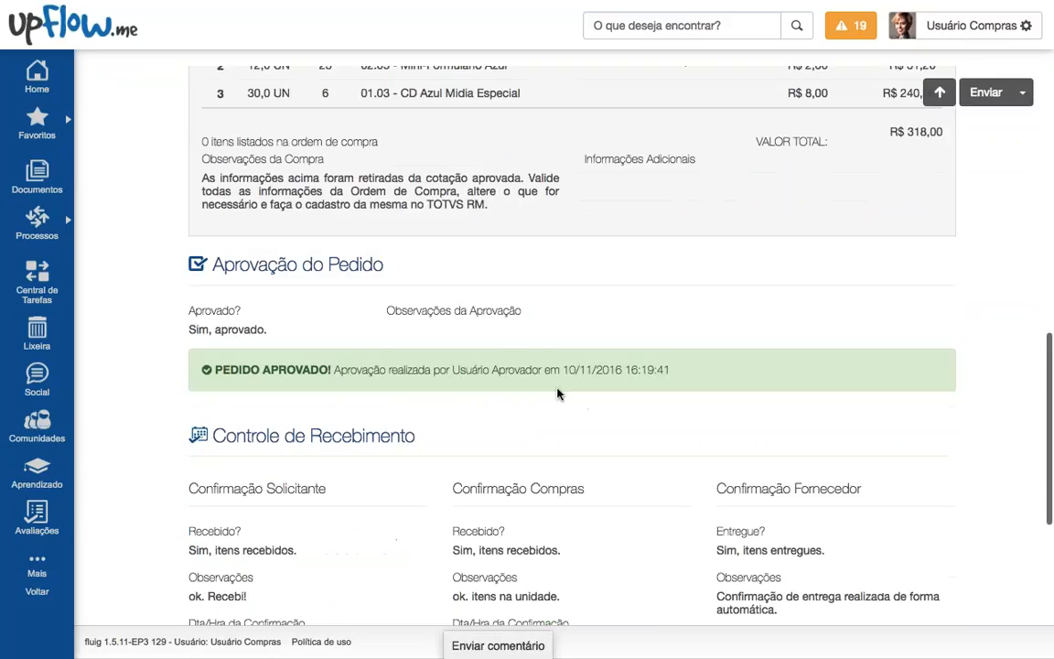
{"action": "left_click_drag", "start_coordinate": [448, 370], "coordinate": [211, 330]}
{"action": "scroll", "coordinate": [258, 360], "scroll_direction": "down", "scroll_amount": 3}
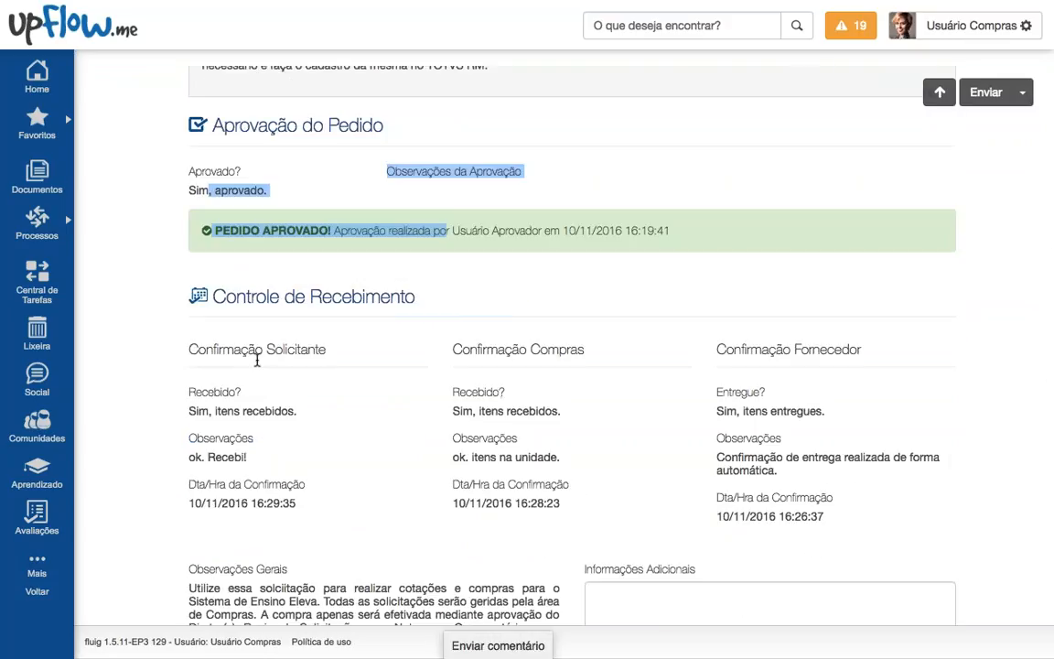
{"action": "left_click_drag", "start_coordinate": [257, 360], "coordinate": [760, 515]}
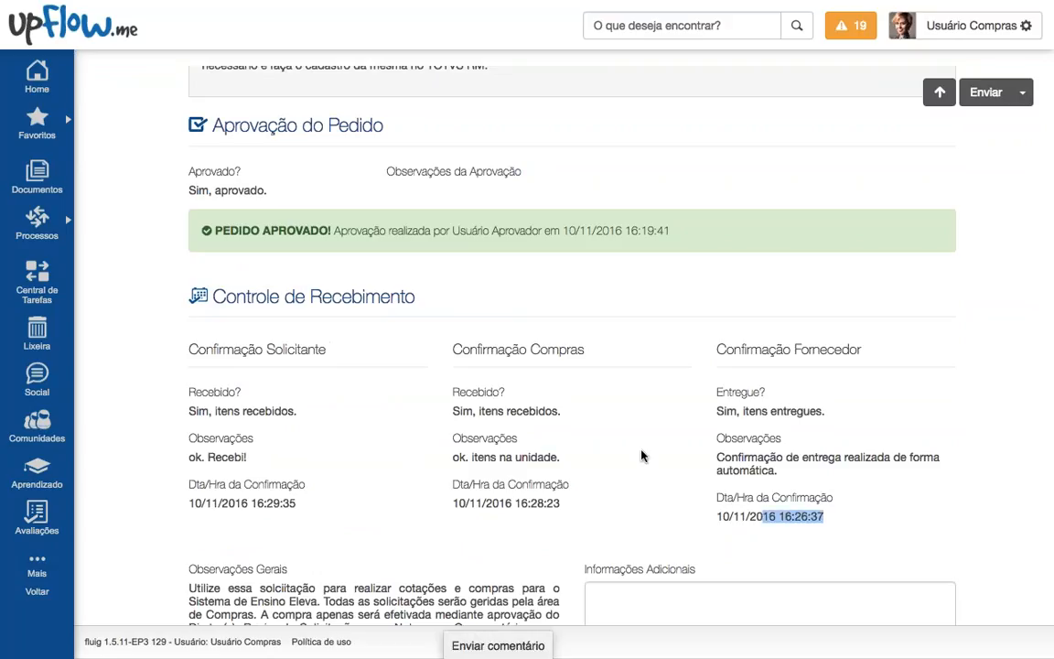
{"action": "scroll", "coordinate": [692, 435], "scroll_direction": "up", "scroll_amount": 15}
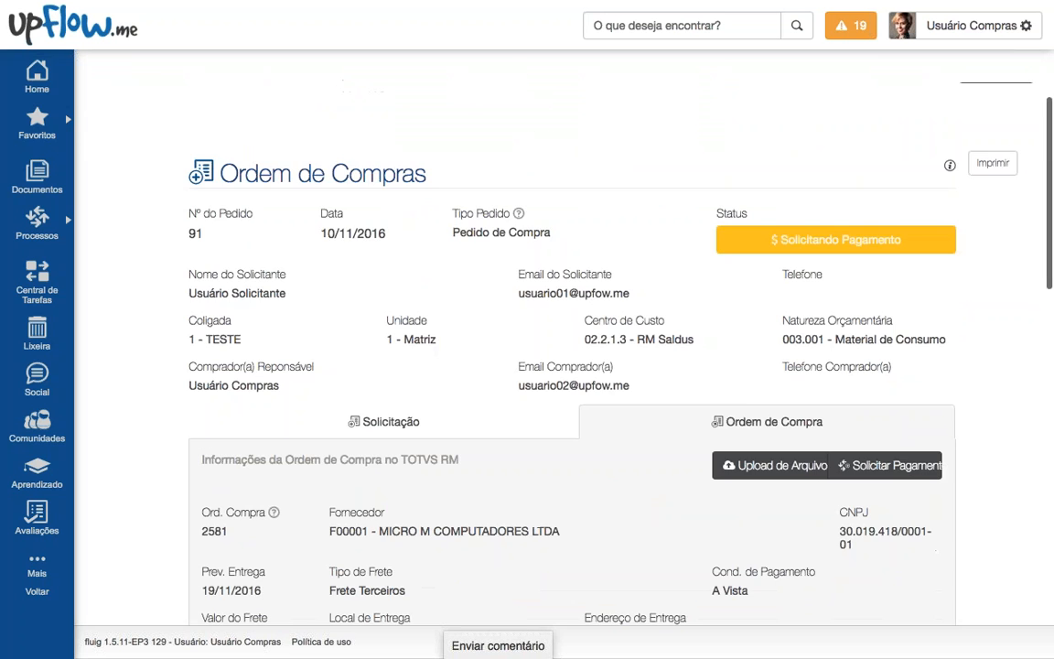
{"action": "scroll", "coordinate": [807, 387], "scroll_direction": "down", "scroll_amount": 5}
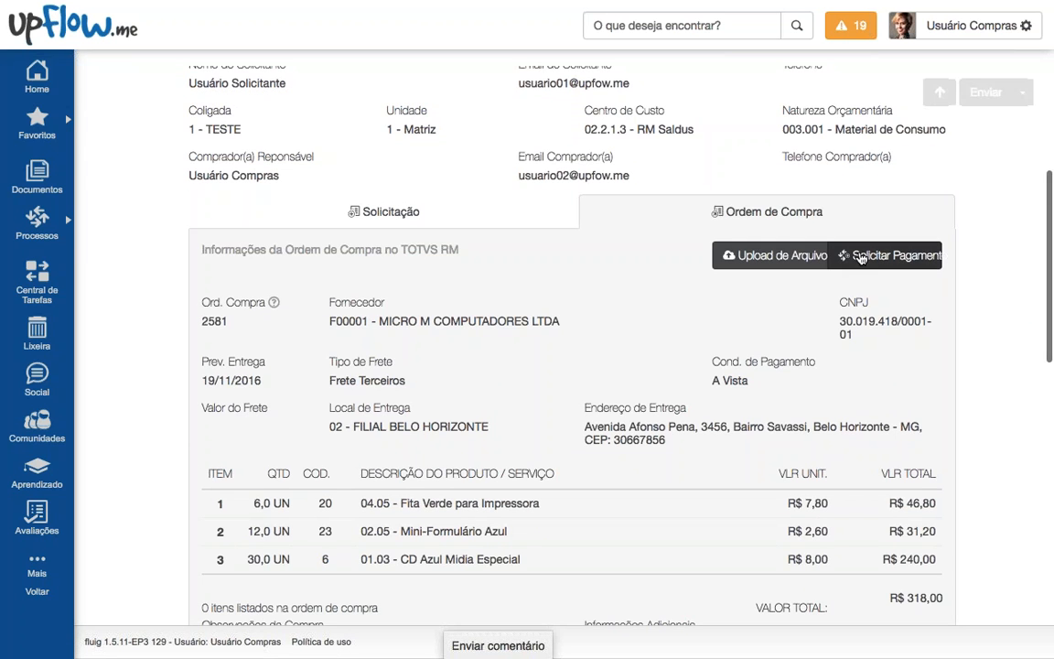
Step: Request payment for order 2581, acknowledge new payment request #92, and conclude the task
{"action": "left_click", "coordinate": [890, 255]}
{"action": "left_click_drag", "start_coordinate": [353, 342], "coordinate": [711, 344]}
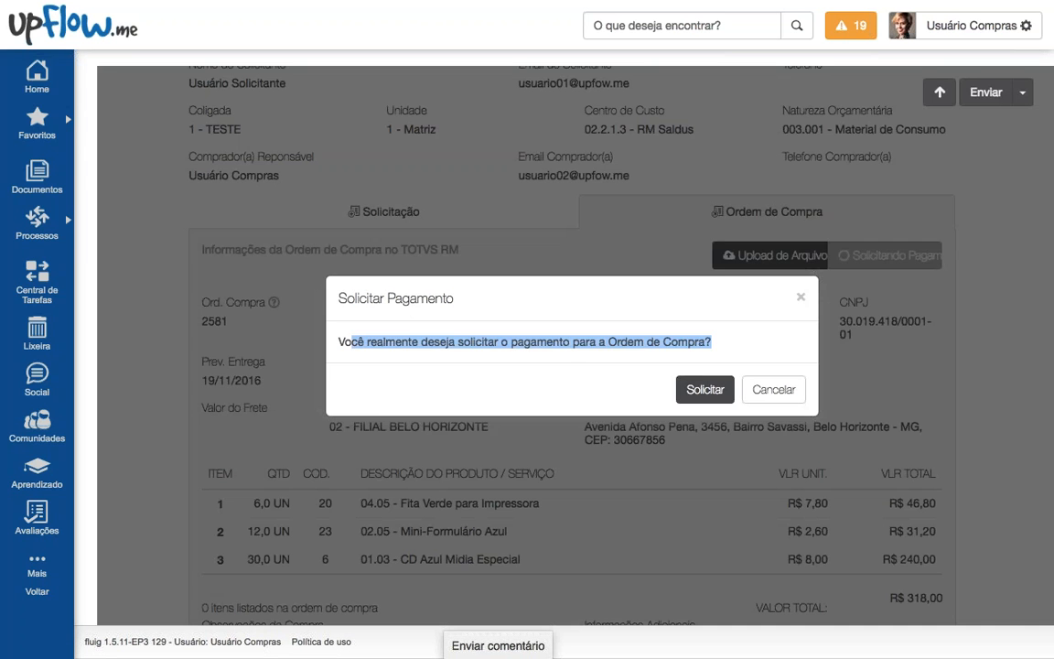
{"action": "left_click", "coordinate": [590, 347]}
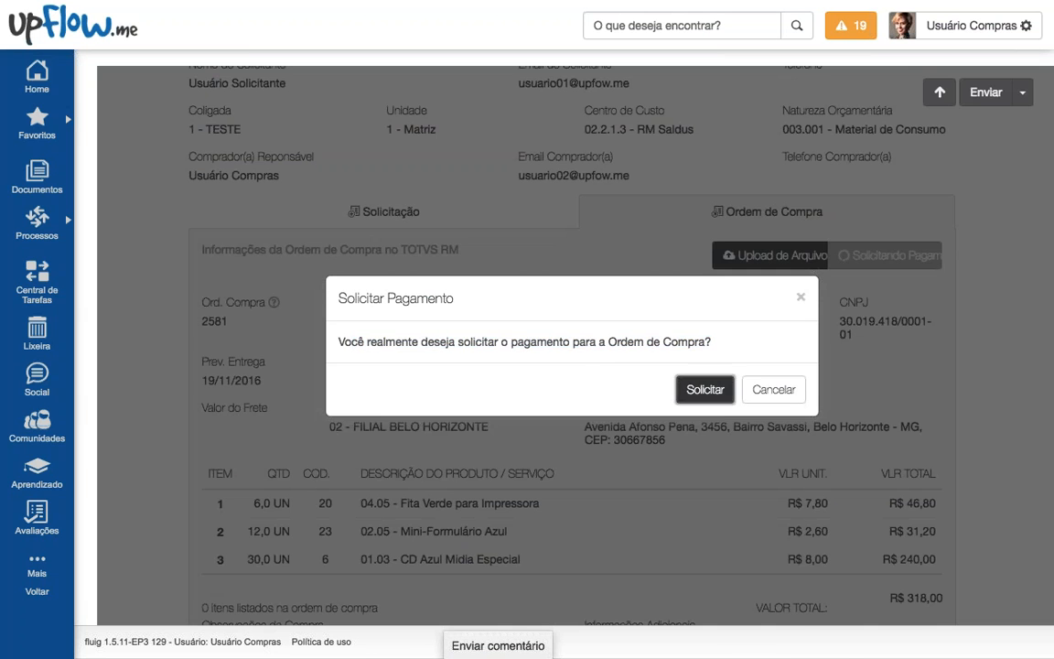
{"action": "left_click", "coordinate": [705, 388]}
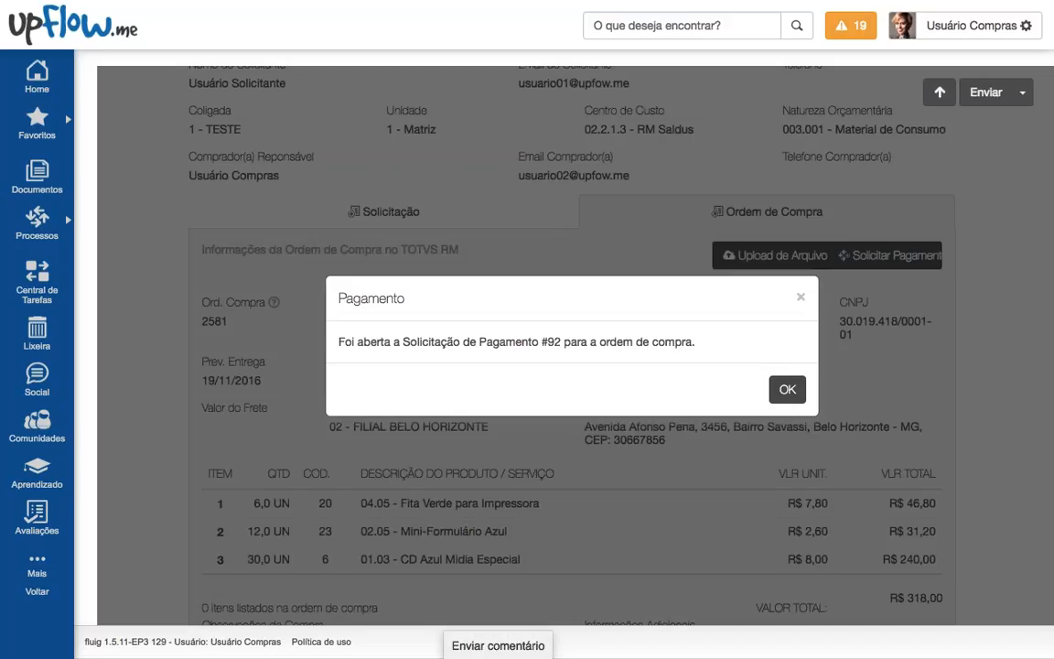
{"action": "double_click", "coordinate": [549, 344]}
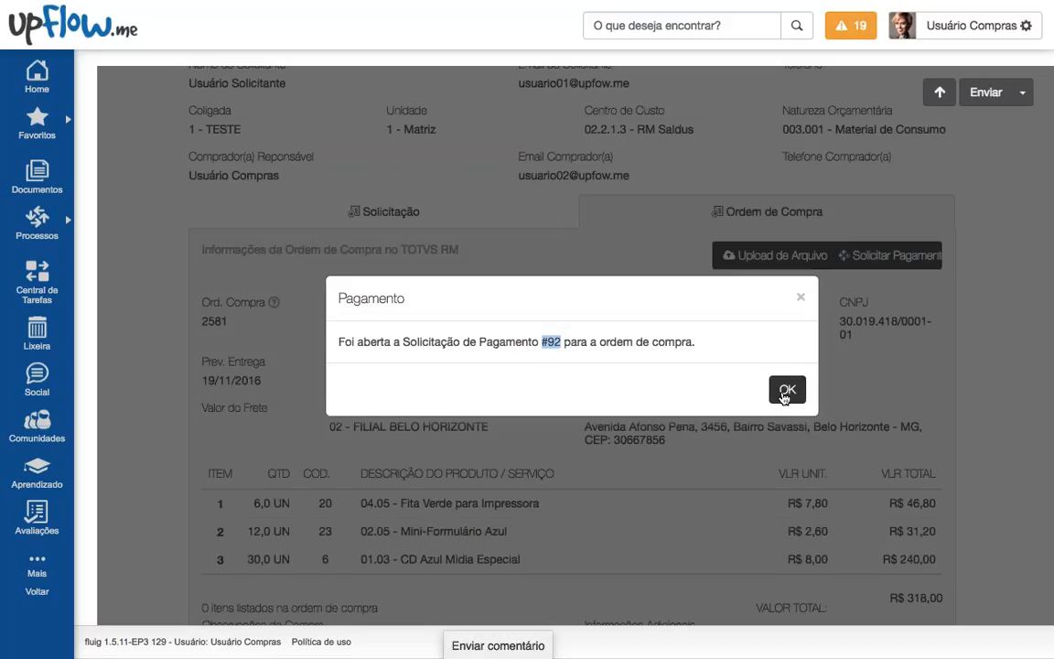
{"action": "left_click", "coordinate": [786, 389]}
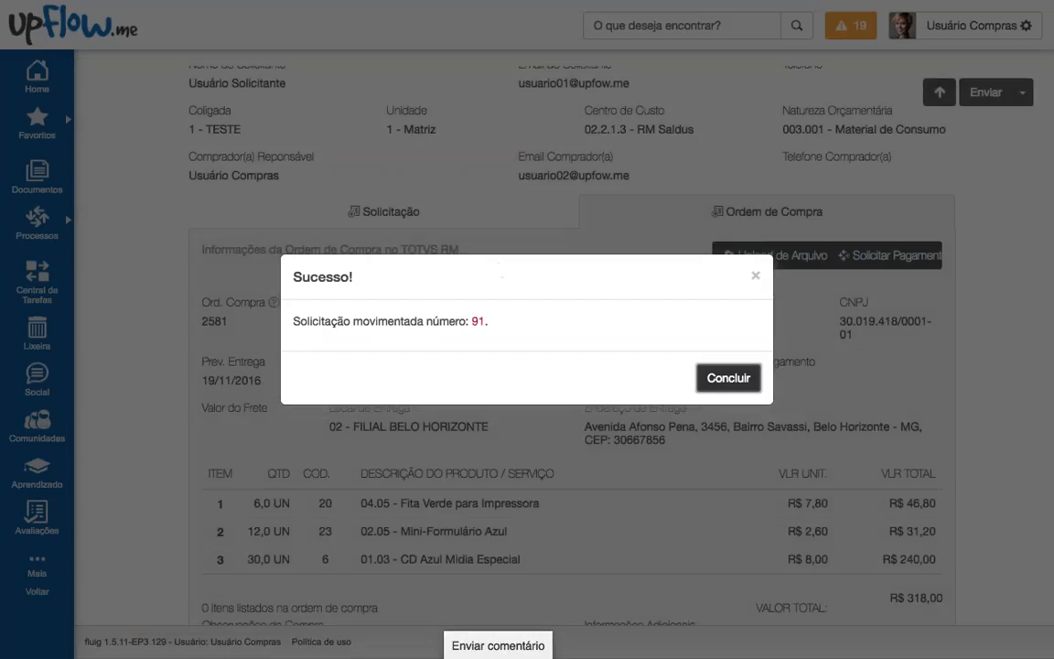
{"action": "left_click", "coordinate": [721, 382]}
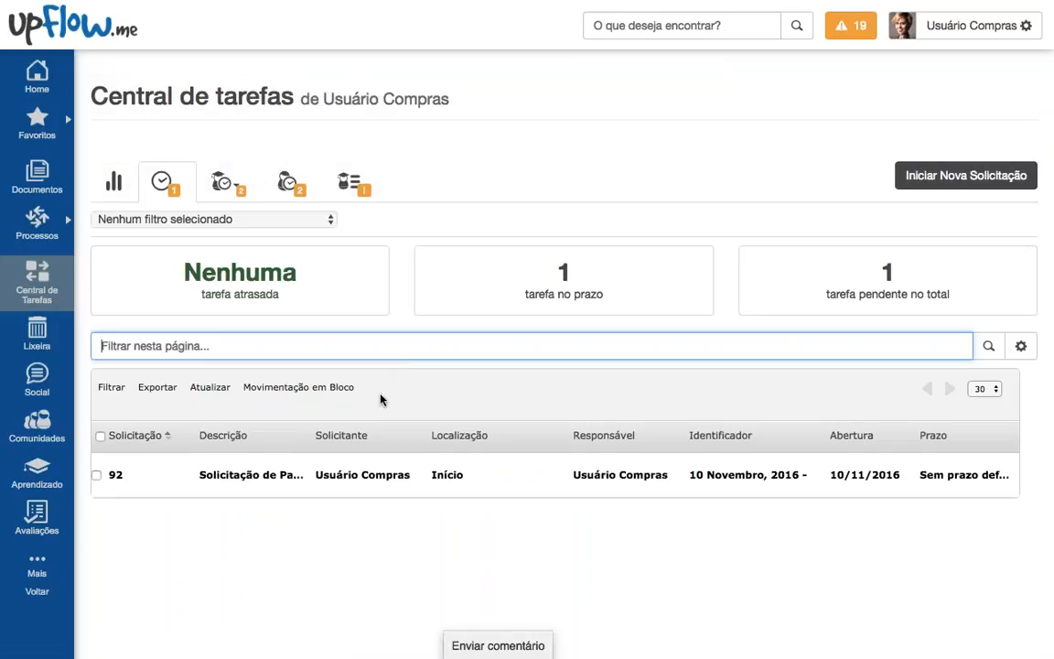
Step: Open payment request 92 and check its Coligada, Unidade and Natureza Orçamentária fields
{"action": "scroll", "coordinate": [377, 401], "scroll_direction": "down", "scroll_amount": 2}
{"action": "left_click", "coordinate": [228, 427]}
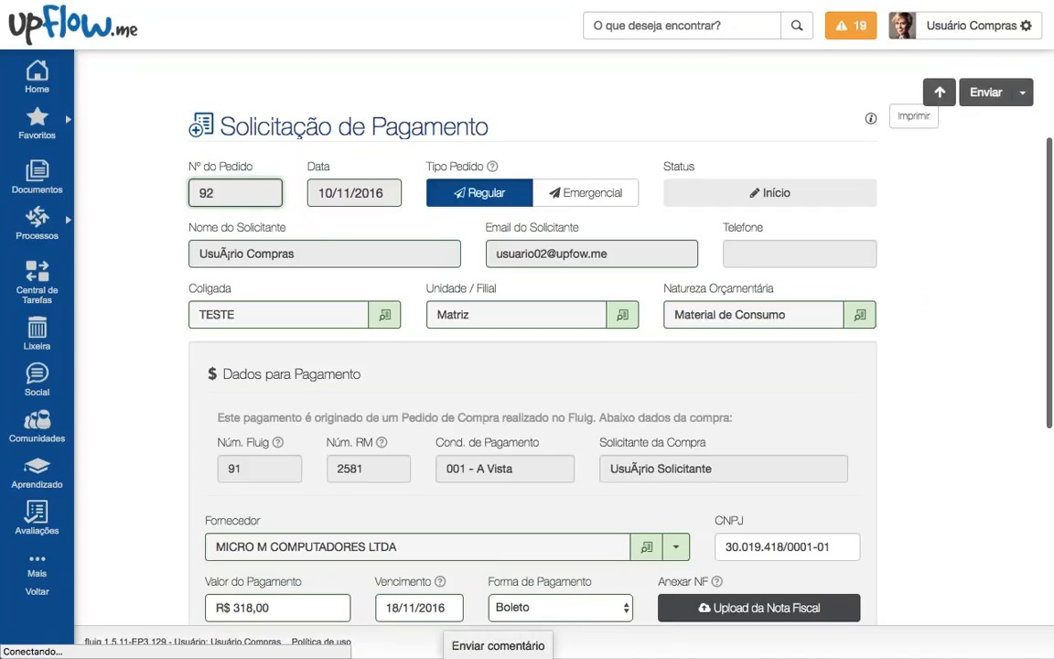
{"action": "scroll", "coordinate": [287, 327], "scroll_direction": "down", "scroll_amount": 1}
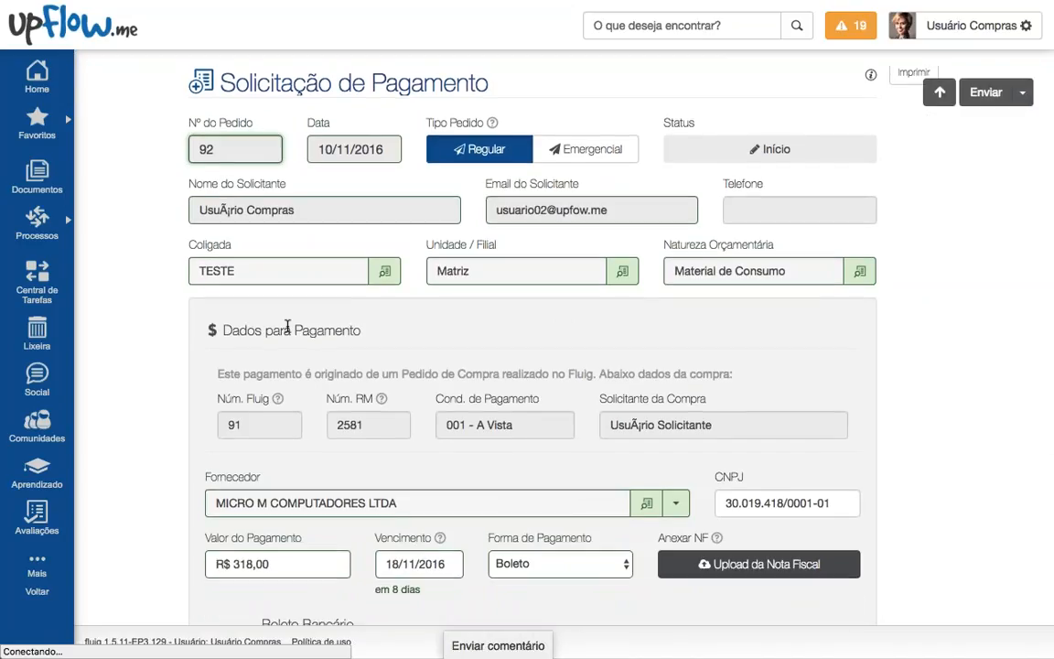
{"action": "left_click_drag", "start_coordinate": [188, 243], "coordinate": [467, 271]}
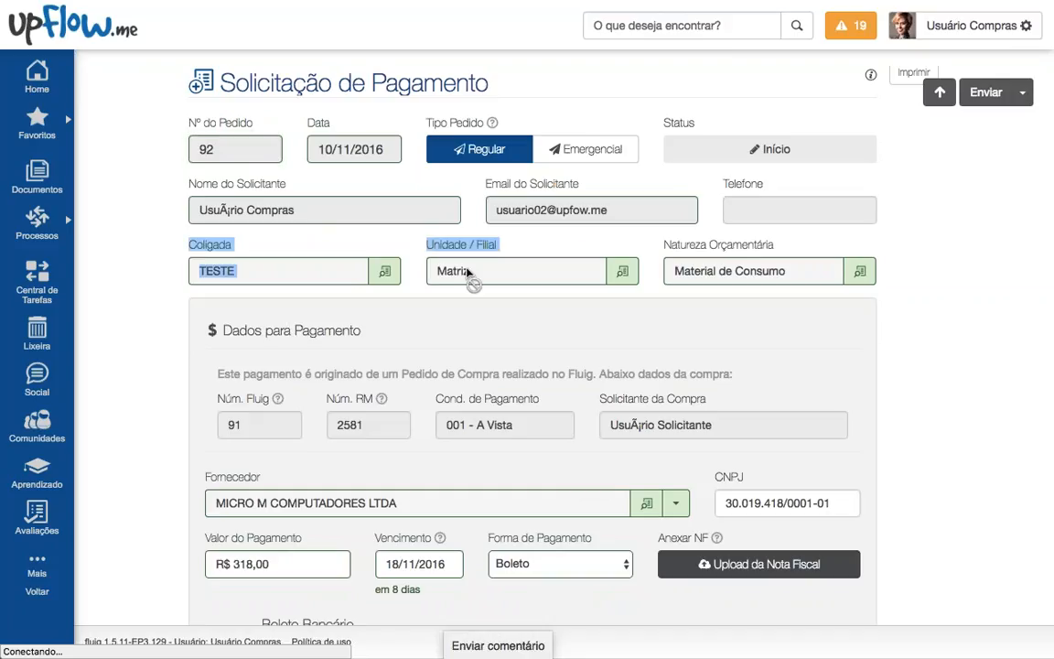
{"action": "left_click_drag", "start_coordinate": [660, 245], "coordinate": [828, 229]}
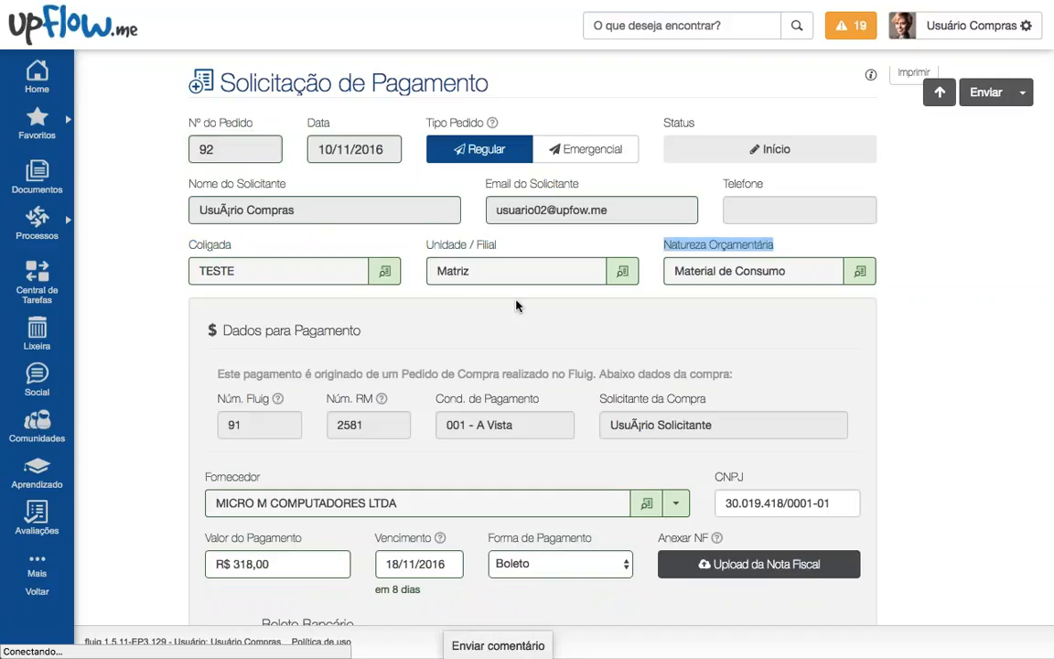
{"action": "scroll", "coordinate": [516, 305], "scroll_direction": "down", "scroll_amount": 2}
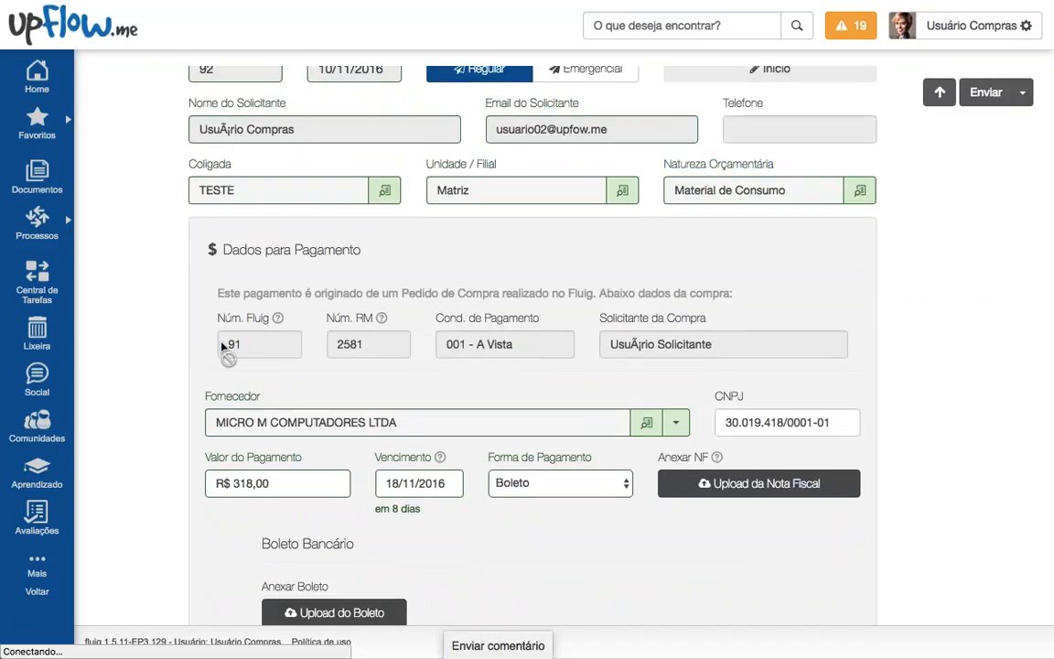
Step: Verify Núm. Fluig 91, Núm. RM 2581, condition 001 - A Vista, and scroll to Boleto Bancário
{"action": "double_click", "coordinate": [230, 344]}
{"action": "scroll", "coordinate": [194, 313], "scroll_direction": "down", "scroll_amount": 1}
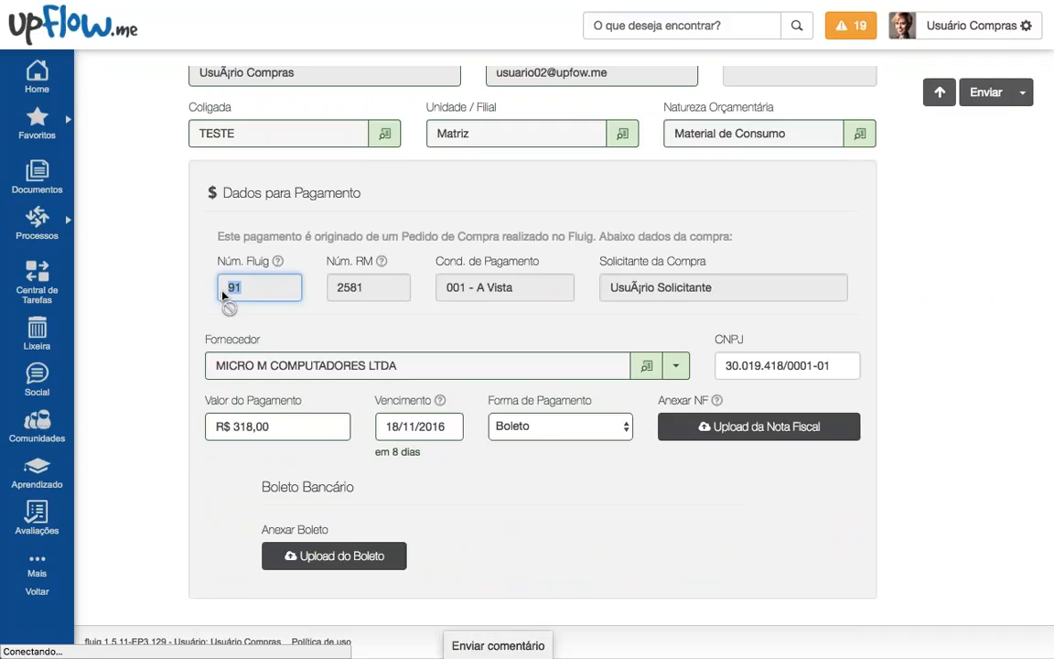
{"action": "double_click", "coordinate": [348, 290]}
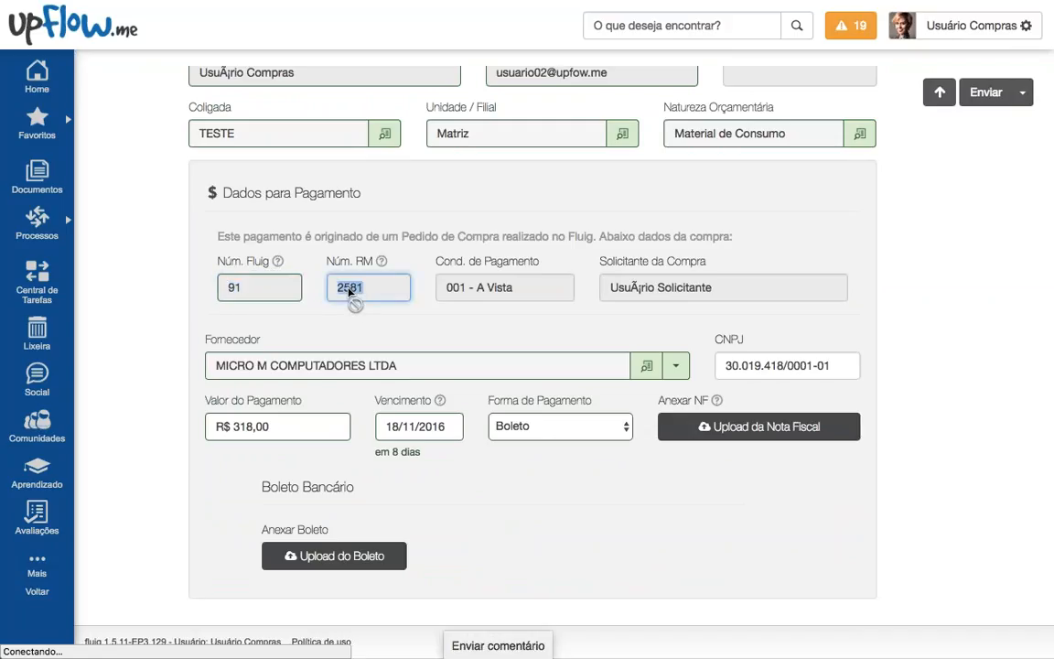
{"action": "triple_click", "coordinate": [445, 291]}
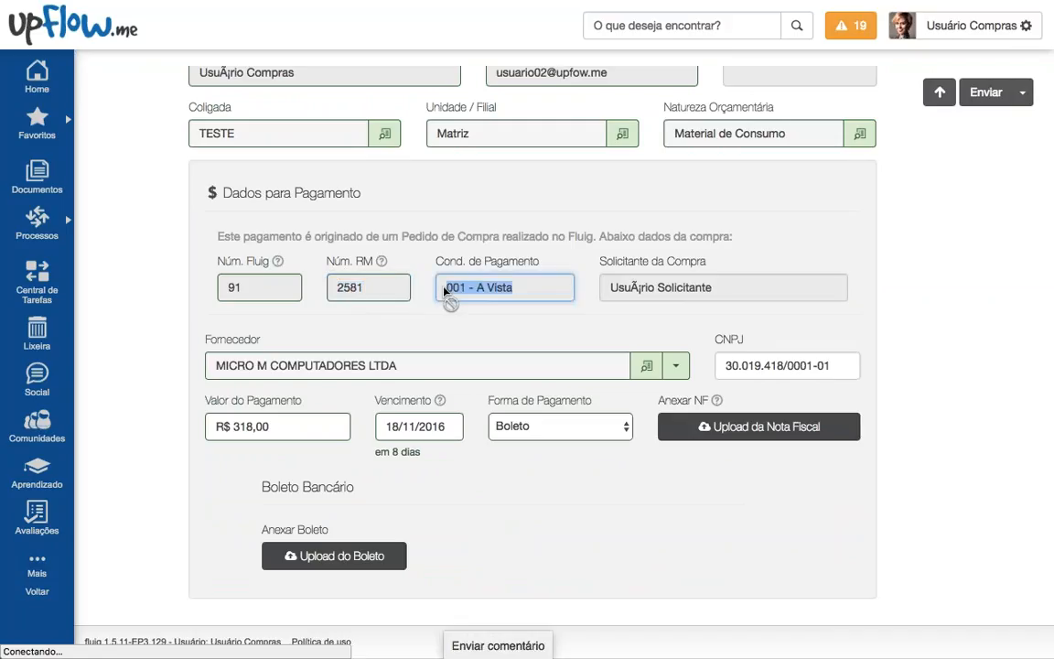
{"action": "triple_click", "coordinate": [661, 287]}
{"action": "scroll", "coordinate": [584, 325], "scroll_direction": "down", "scroll_amount": 2}
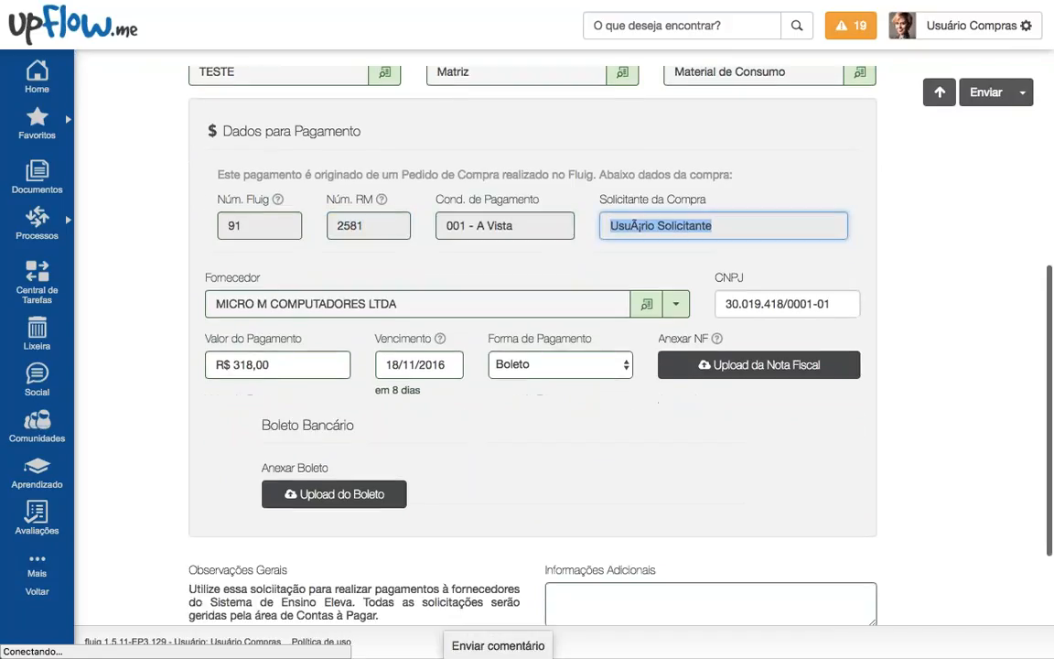
{"action": "scroll", "coordinate": [558, 311], "scroll_direction": "down", "scroll_amount": 1}
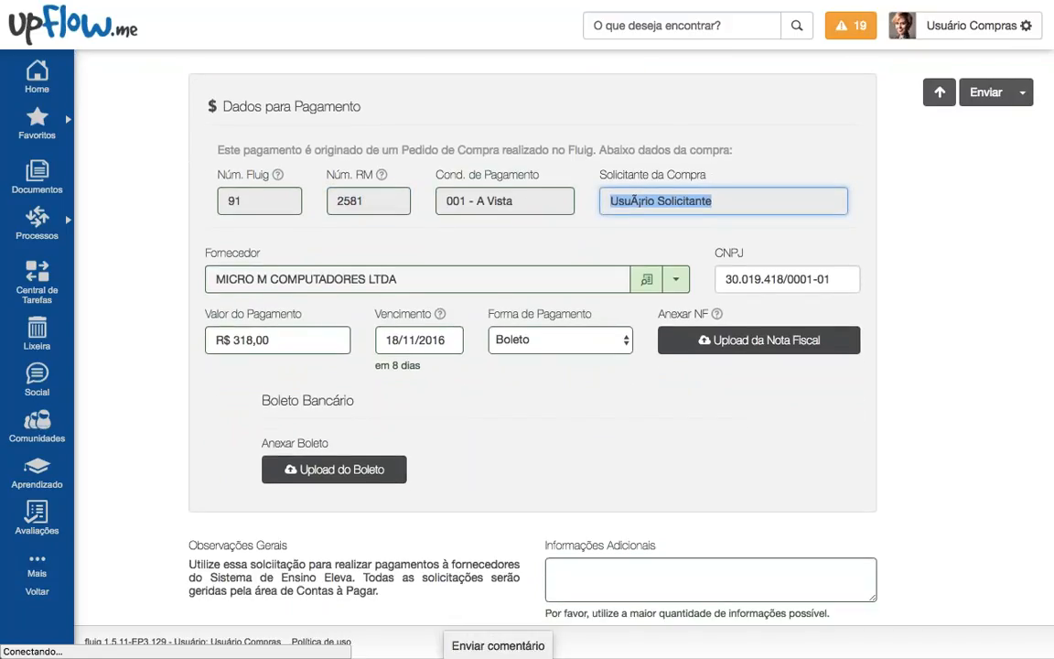
{"action": "scroll", "coordinate": [367, 445], "scroll_direction": "down", "scroll_amount": 2}
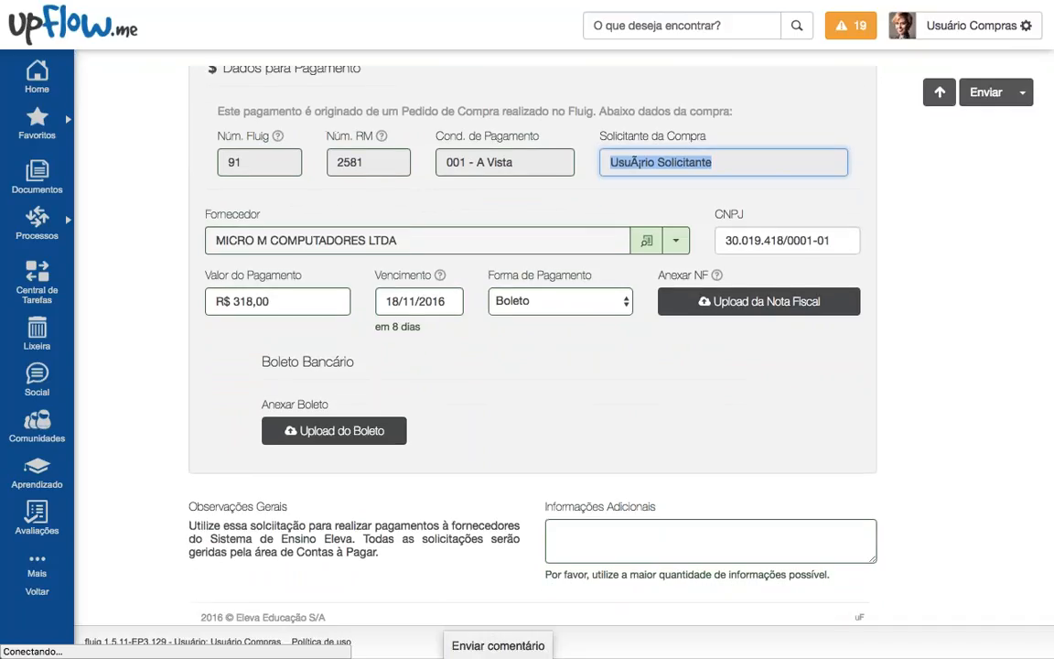
Step: Attach boleto_001.pdf as the boleto and nota_fiscal_001.pdf as the invoice
{"action": "left_click", "coordinate": [368, 443]}
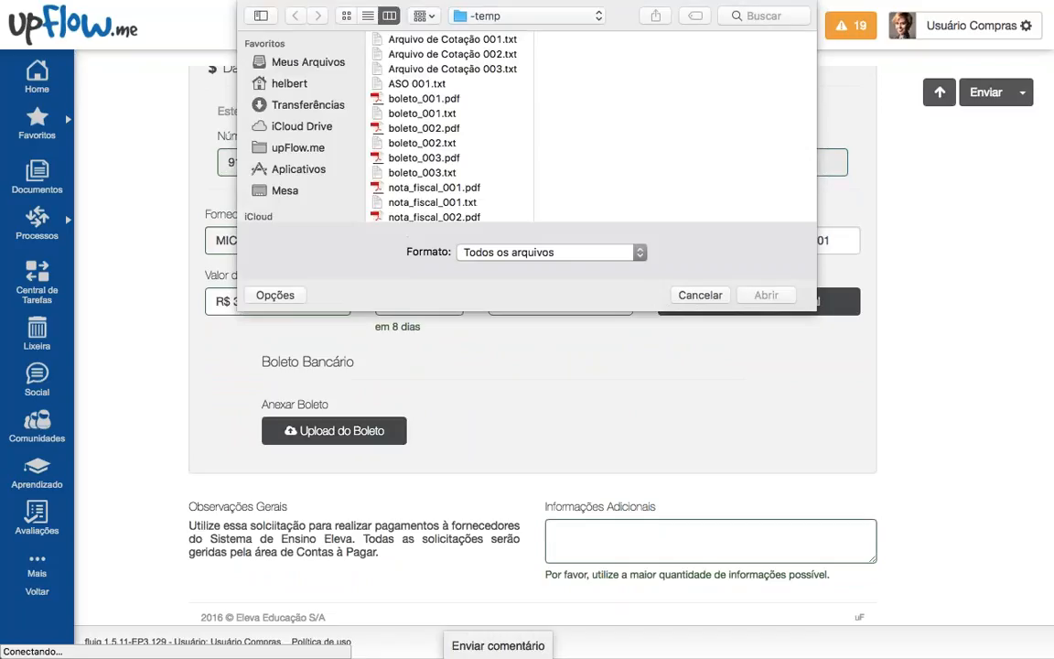
{"action": "left_click", "coordinate": [423, 98]}
{"action": "key", "text": "Return"}
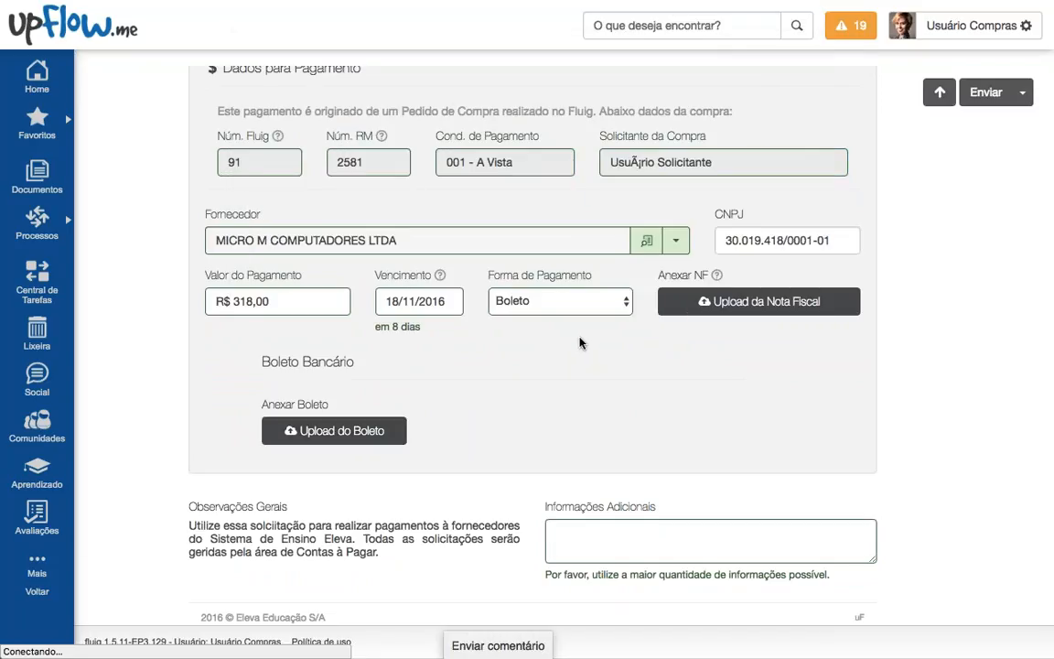
{"action": "left_click", "coordinate": [782, 314]}
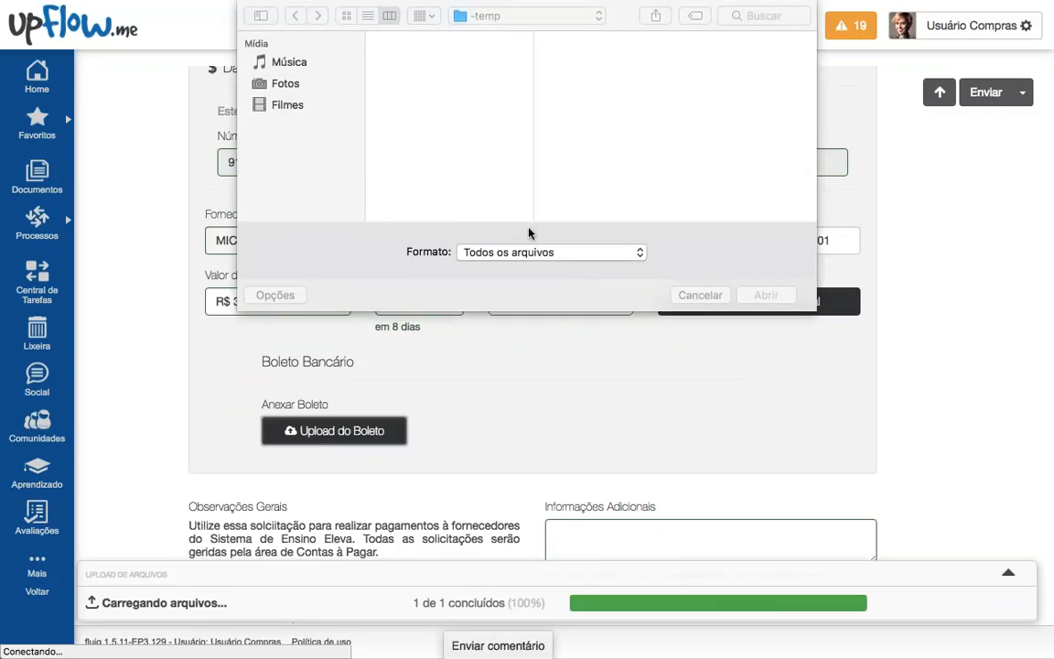
{"action": "left_click", "coordinate": [416, 186]}
{"action": "key", "text": "Return"}
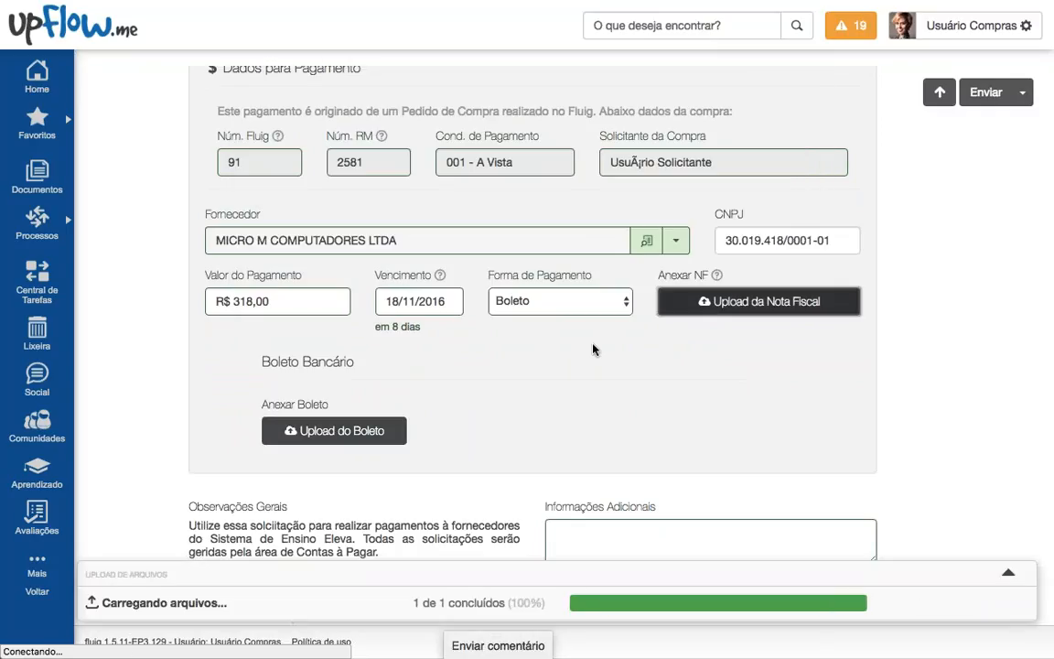
Step: Send the payment request for approval and close the success message
{"action": "scroll", "coordinate": [592, 349], "scroll_direction": "up", "scroll_amount": 3}
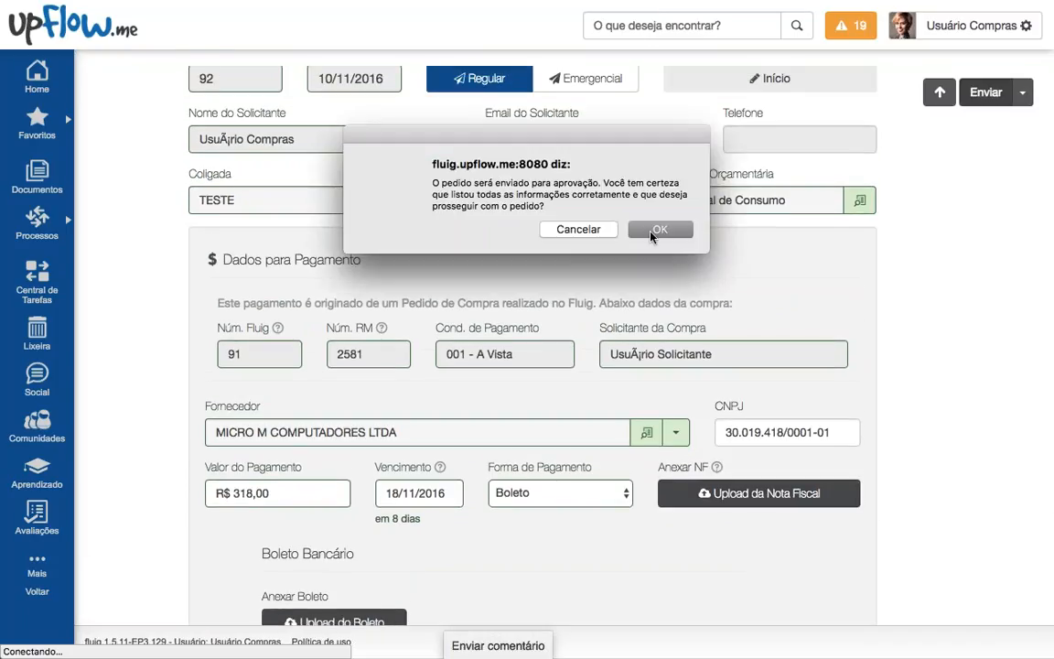
{"action": "left_click", "coordinate": [666, 229]}
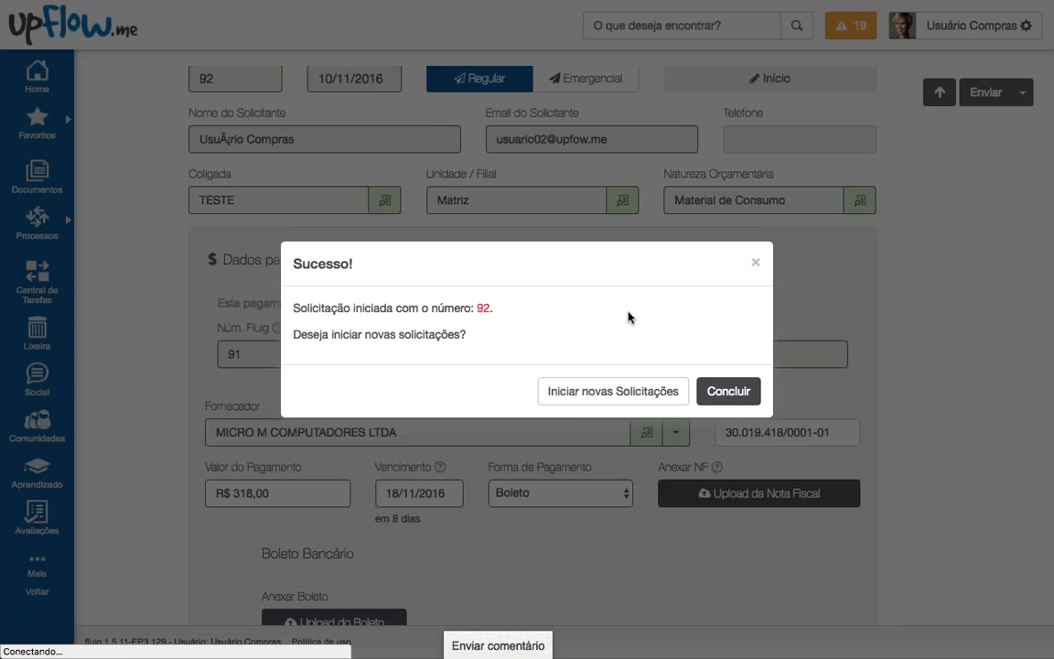
{"action": "left_click", "coordinate": [728, 390]}
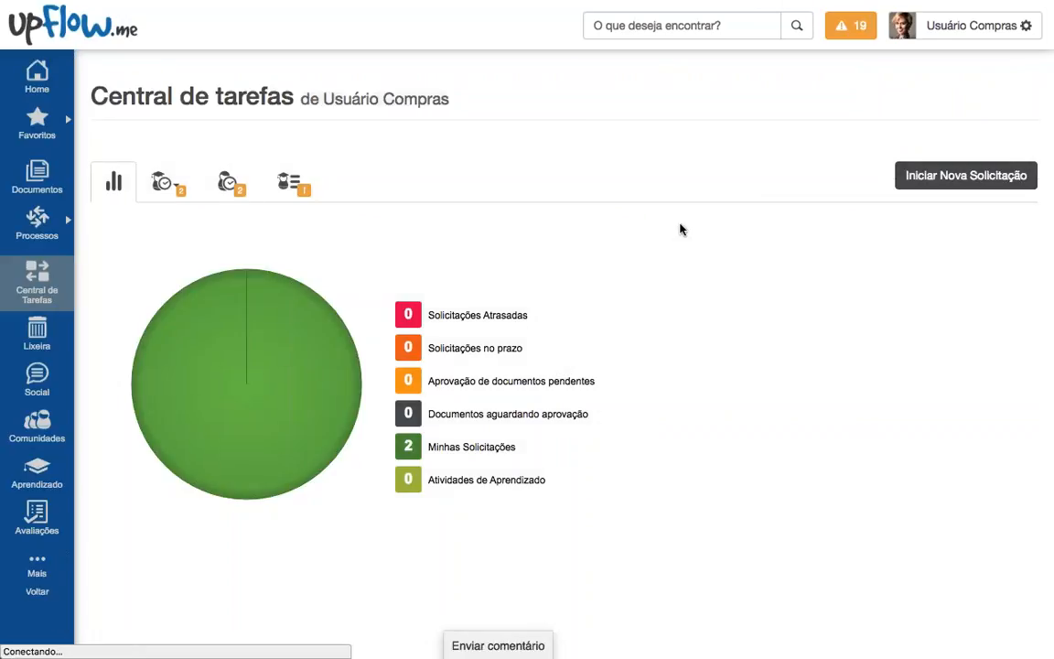
Step: Switch to the finance user's login and open Solicitação de Pagamento (92) from notifications
{"action": "left_click", "coordinate": [952, 27]}
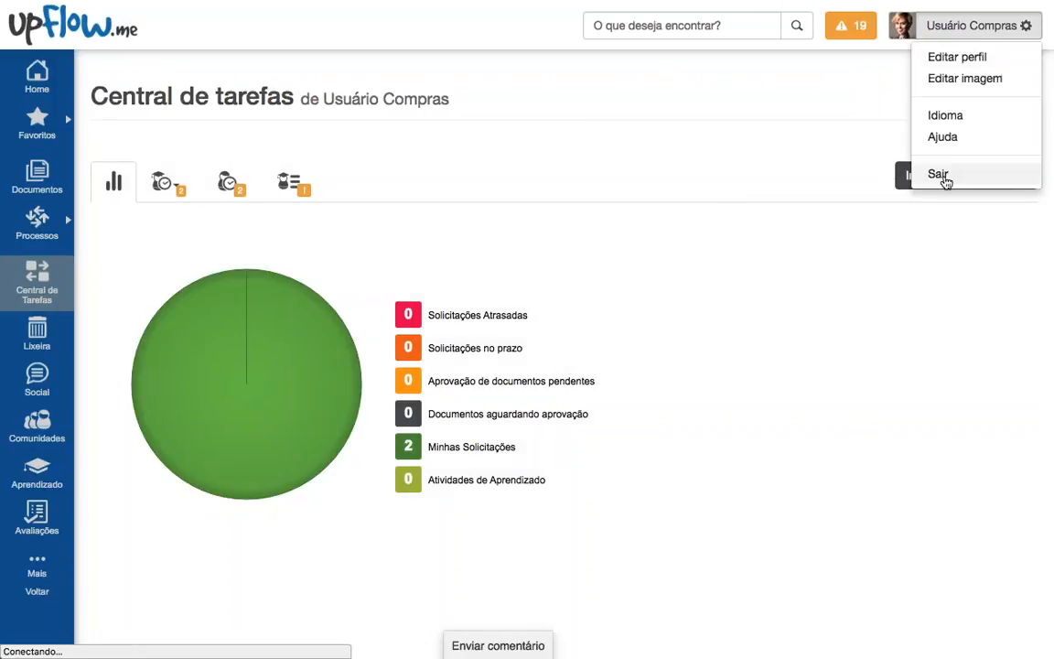
{"action": "left_click", "coordinate": [939, 174]}
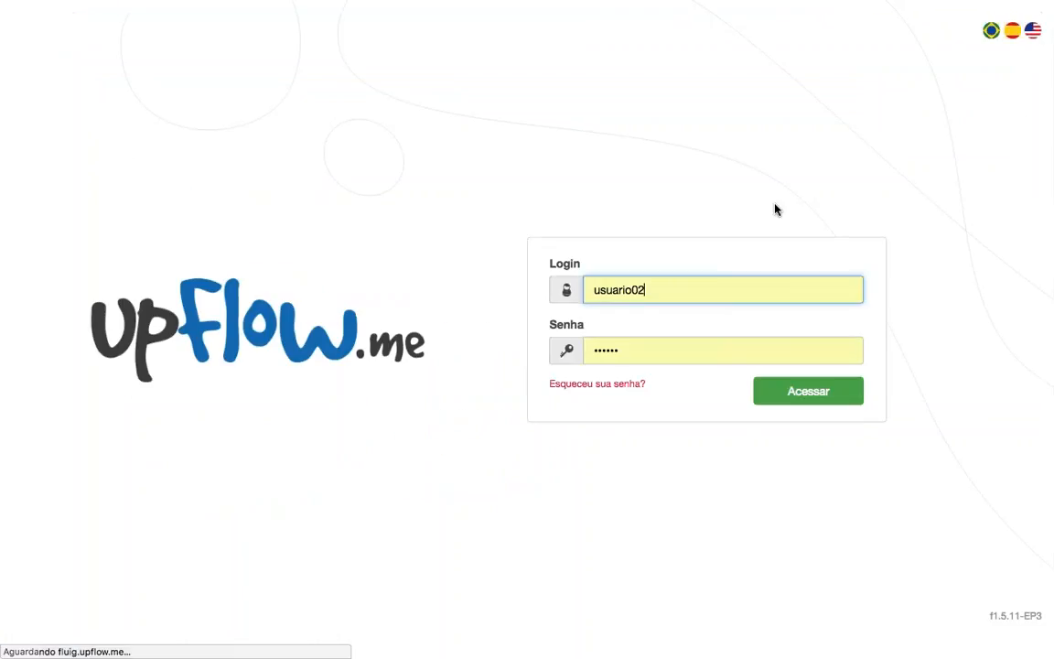
{"action": "key", "text": "BackSpace"}
{"action": "type", "text": "3"}
{"action": "key", "text": "Return"}
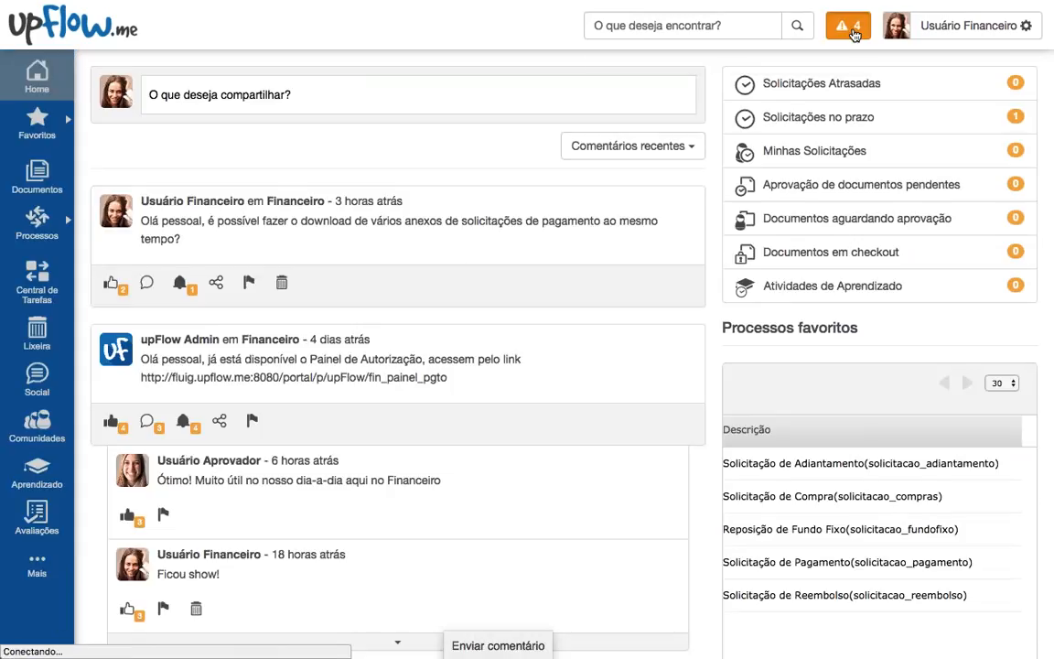
{"action": "left_click", "coordinate": [853, 30]}
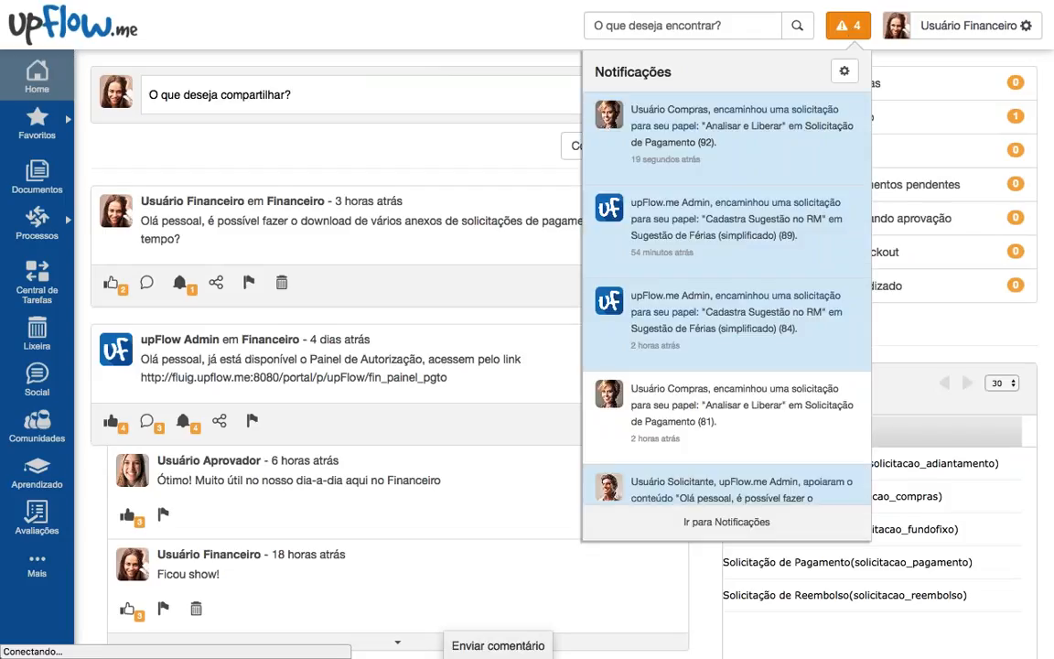
{"action": "left_click", "coordinate": [675, 144]}
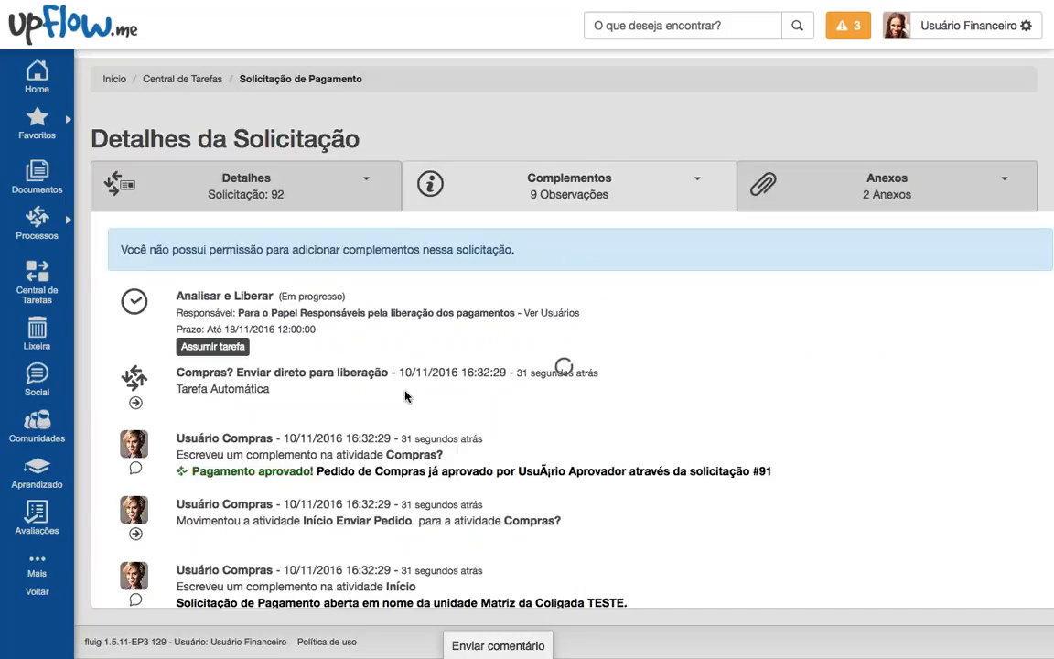
Step: Open request 92's history and select the note about Ordem de Compras #2581
{"action": "left_click", "coordinate": [213, 348]}
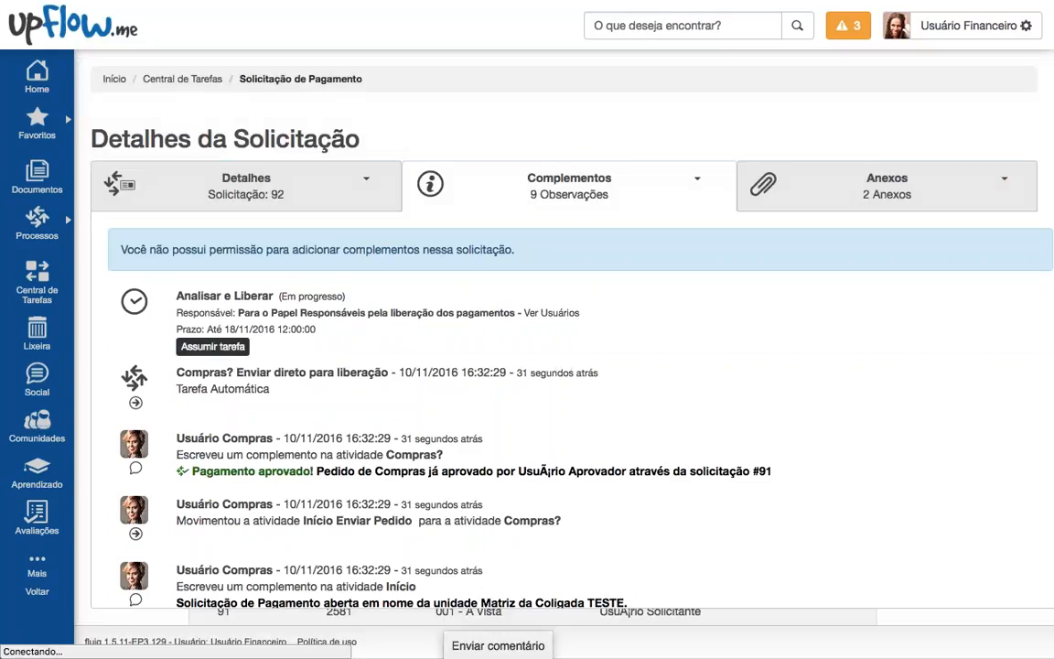
{"action": "scroll", "coordinate": [568, 403], "scroll_direction": "down", "scroll_amount": 5}
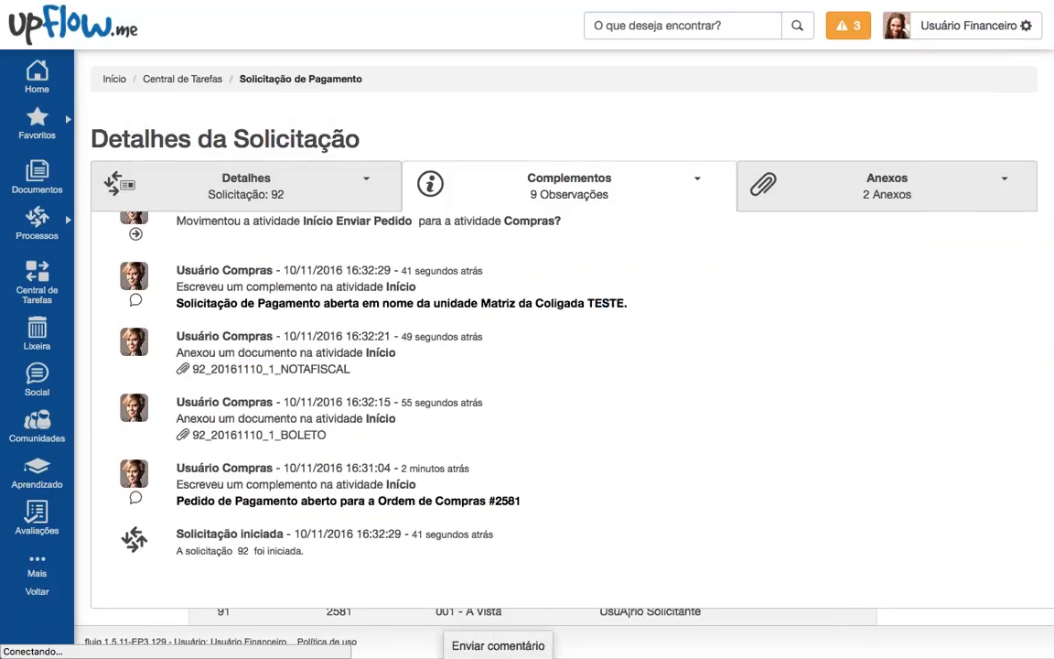
{"action": "left_click_drag", "start_coordinate": [174, 500], "coordinate": [530, 502]}
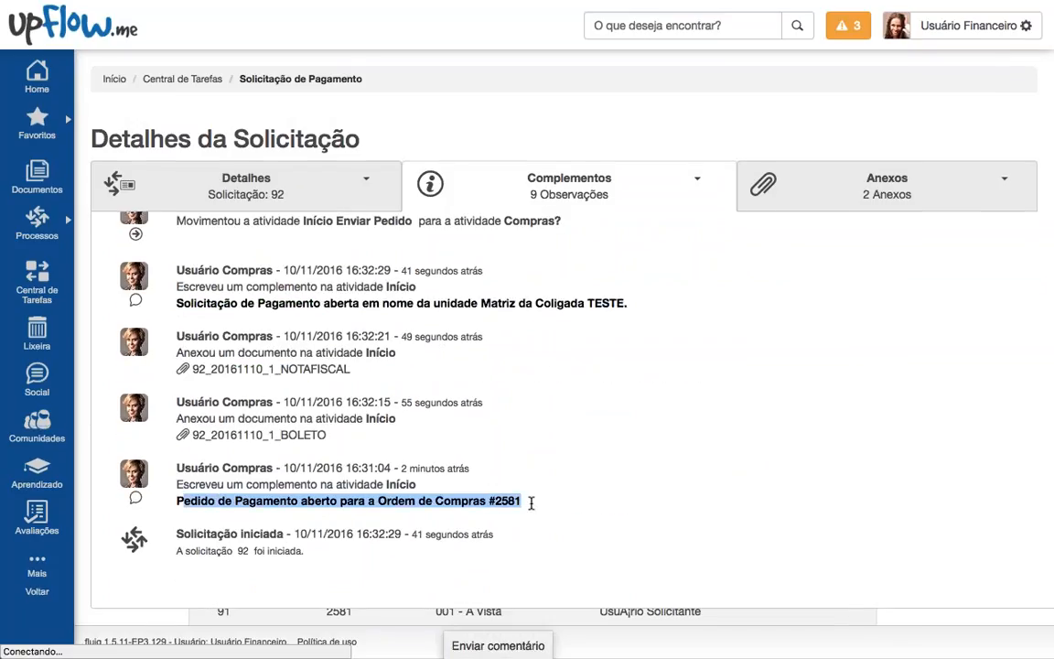
{"action": "double_click", "coordinate": [506, 500]}
Step: Scroll up to the 'Pagamento aprovado!' comment and highlight its reference to request #91
{"action": "scroll", "coordinate": [506, 500], "scroll_direction": "up", "scroll_amount": 1}
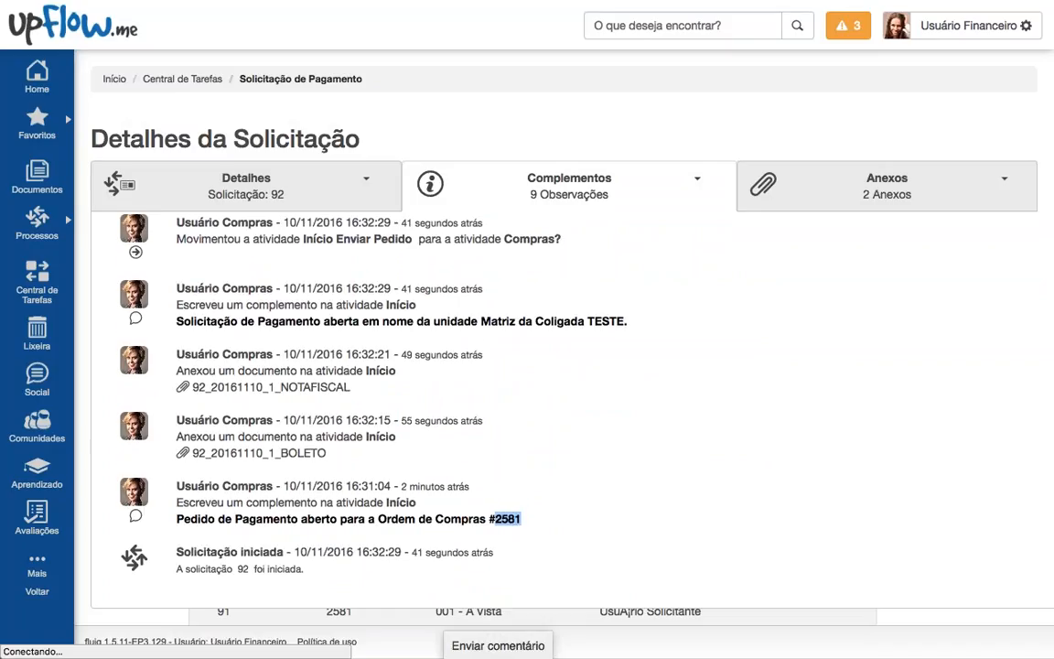
{"action": "scroll", "coordinate": [506, 500], "scroll_direction": "up", "scroll_amount": 2}
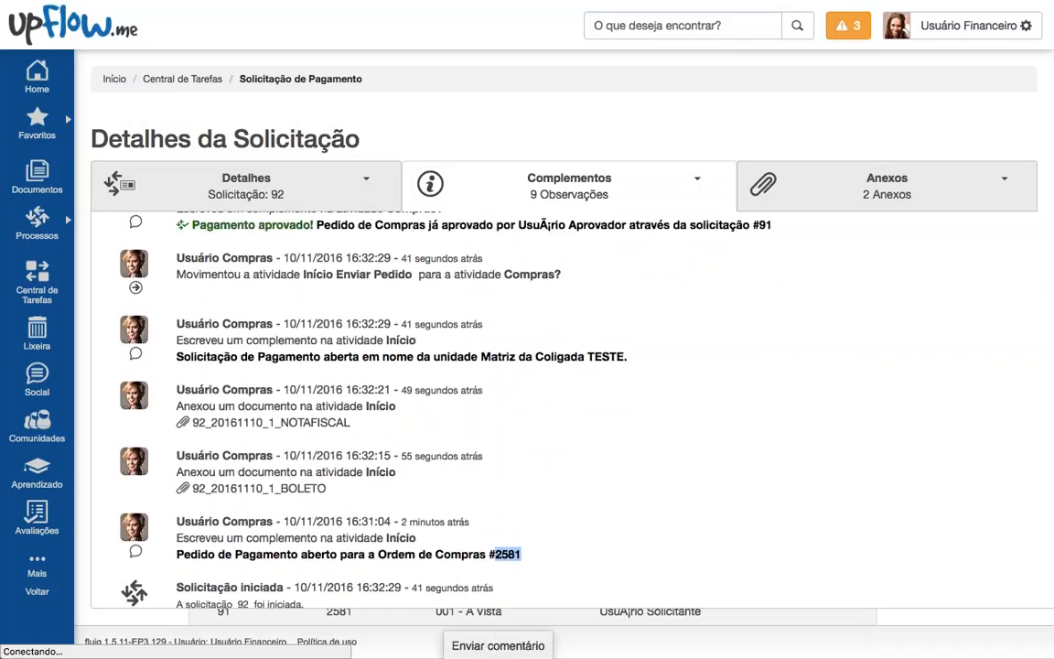
{"action": "scroll", "coordinate": [506, 500], "scroll_direction": "up", "scroll_amount": 4}
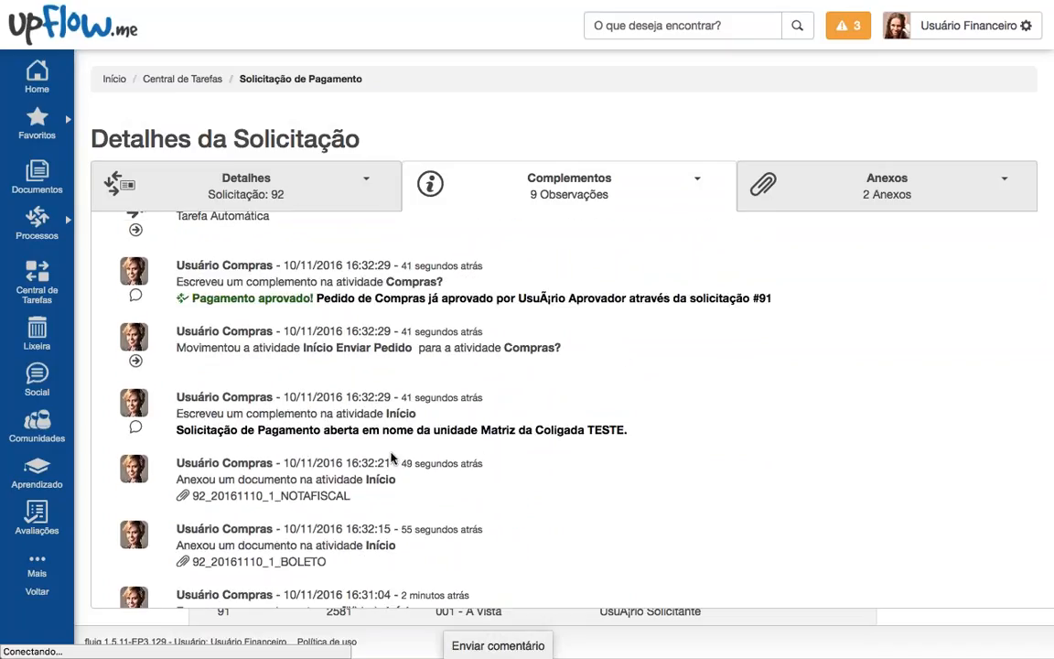
{"action": "scroll", "coordinate": [506, 500], "scroll_direction": "up", "scroll_amount": 2}
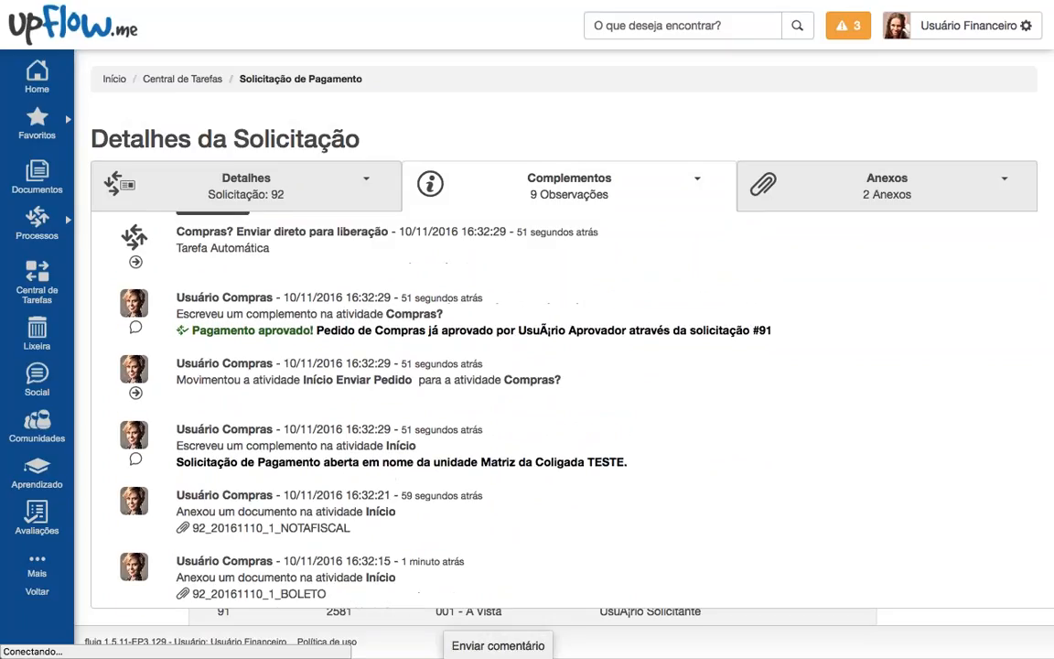
{"action": "left_click_drag", "start_coordinate": [196, 330], "coordinate": [403, 330]}
{"action": "triple_click", "coordinate": [404, 330]}
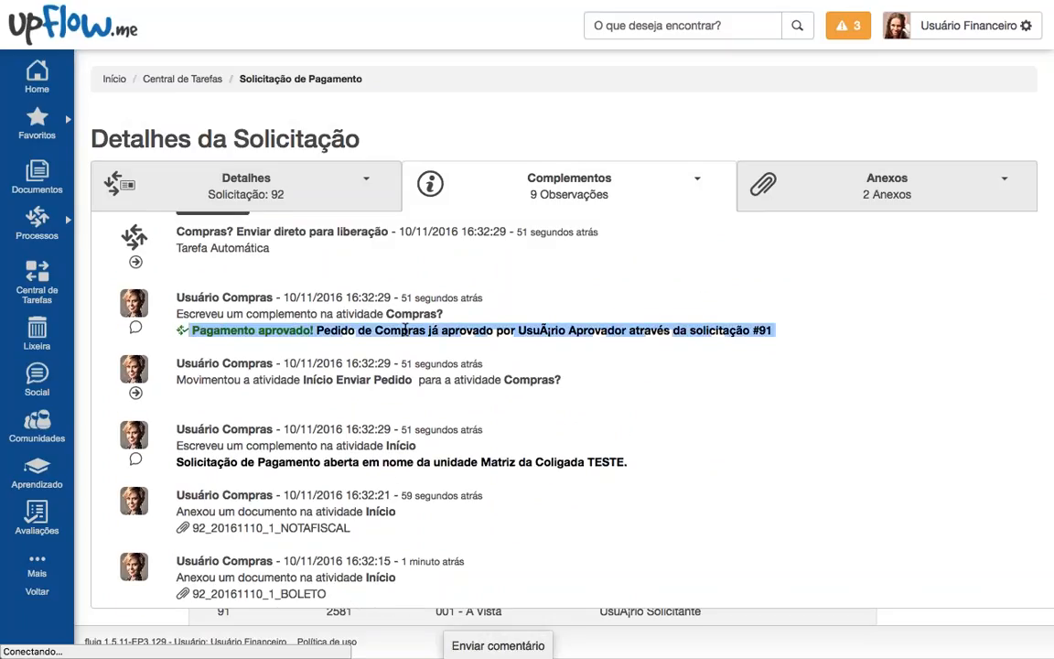
{"action": "left_click", "coordinate": [403, 331]}
{"action": "left_click_drag", "start_coordinate": [525, 330], "coordinate": [643, 330]}
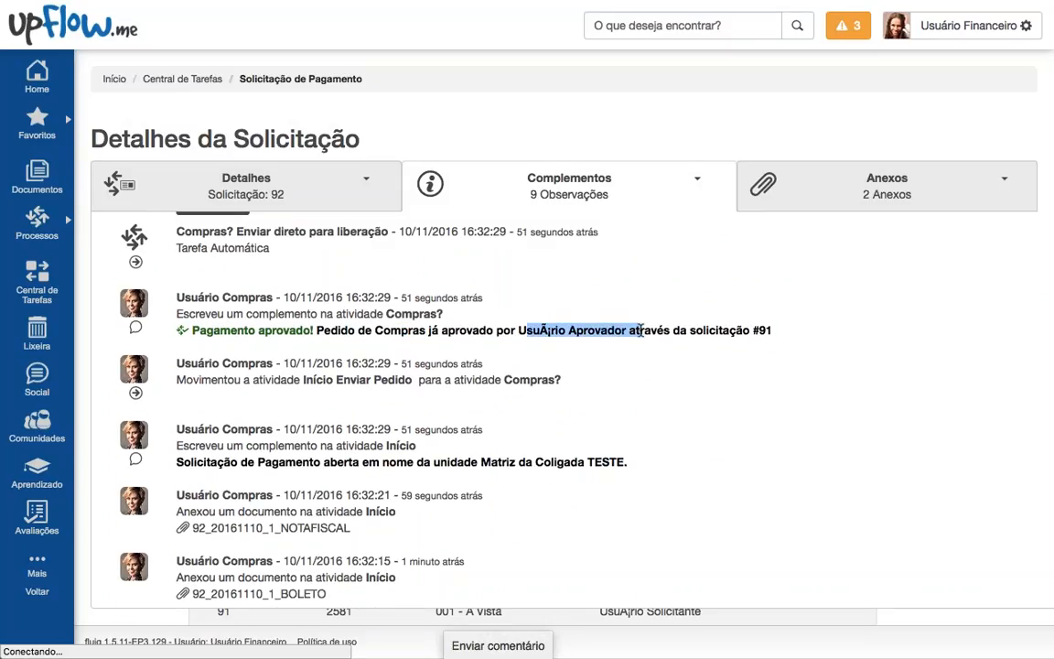
{"action": "left_click", "coordinate": [646, 328]}
{"action": "left_click_drag", "start_coordinate": [773, 331], "coordinate": [727, 331]}
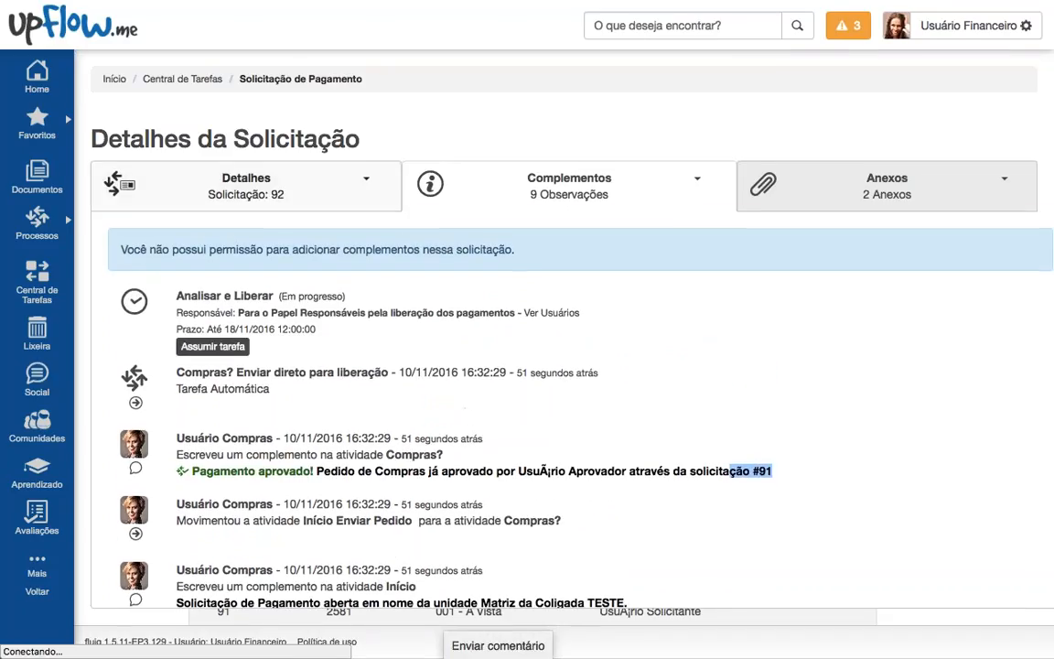
Step: Inspect request 92's process diagram under Detalhes, collapse it, and show the Complementos history
{"action": "left_click", "coordinate": [297, 189]}
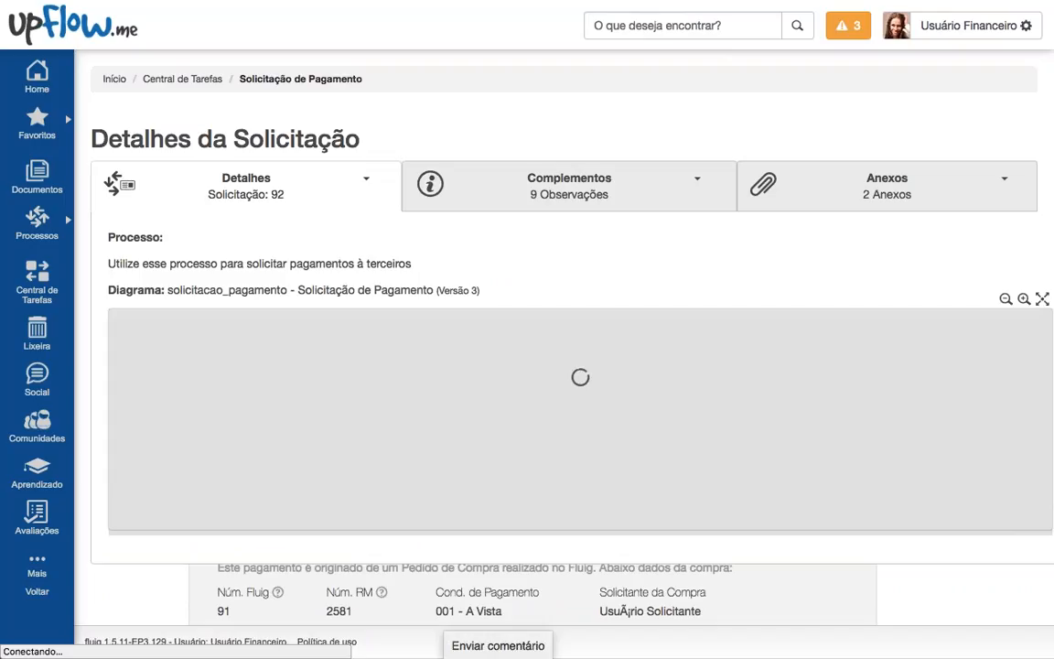
{"action": "left_click_drag", "start_coordinate": [651, 435], "coordinate": [656, 343]}
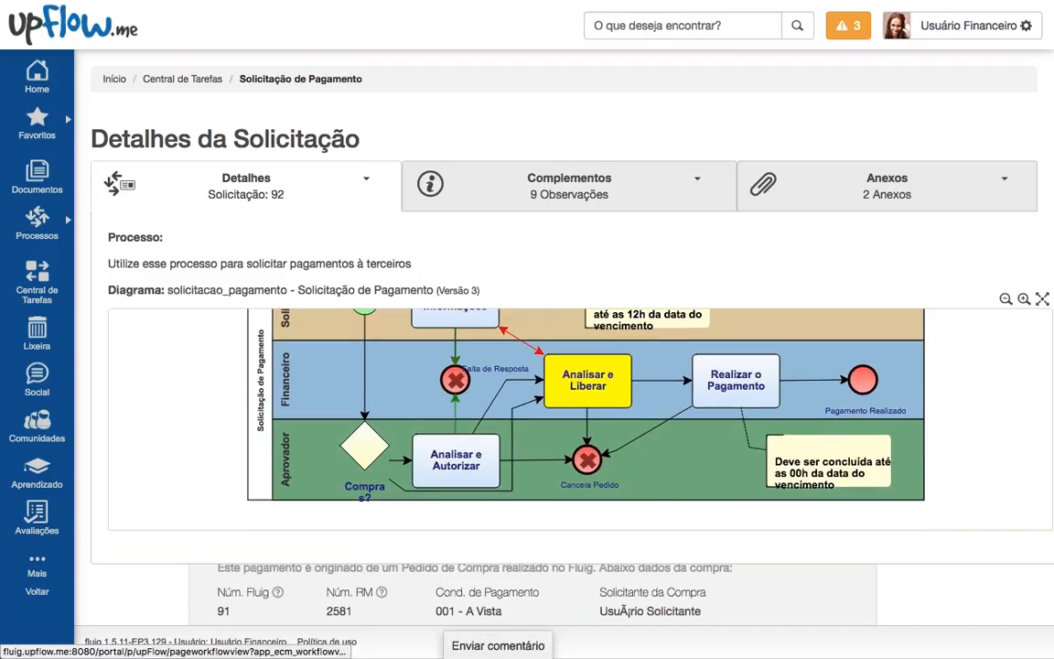
{"action": "left_click", "coordinate": [327, 182]}
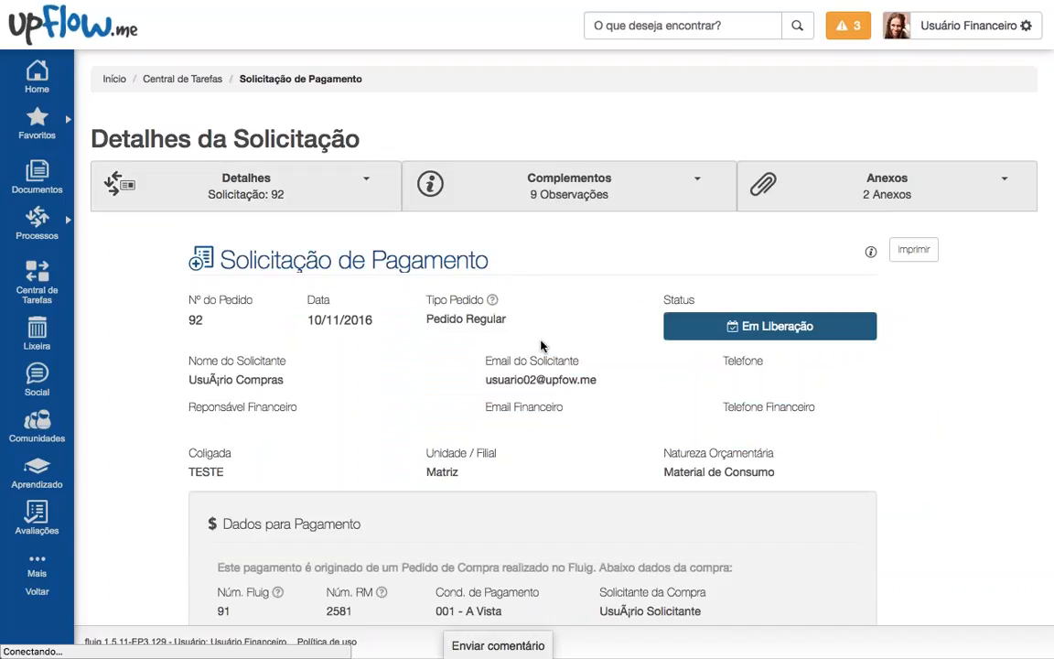
{"action": "mouse_move", "coordinate": [680, 339]}
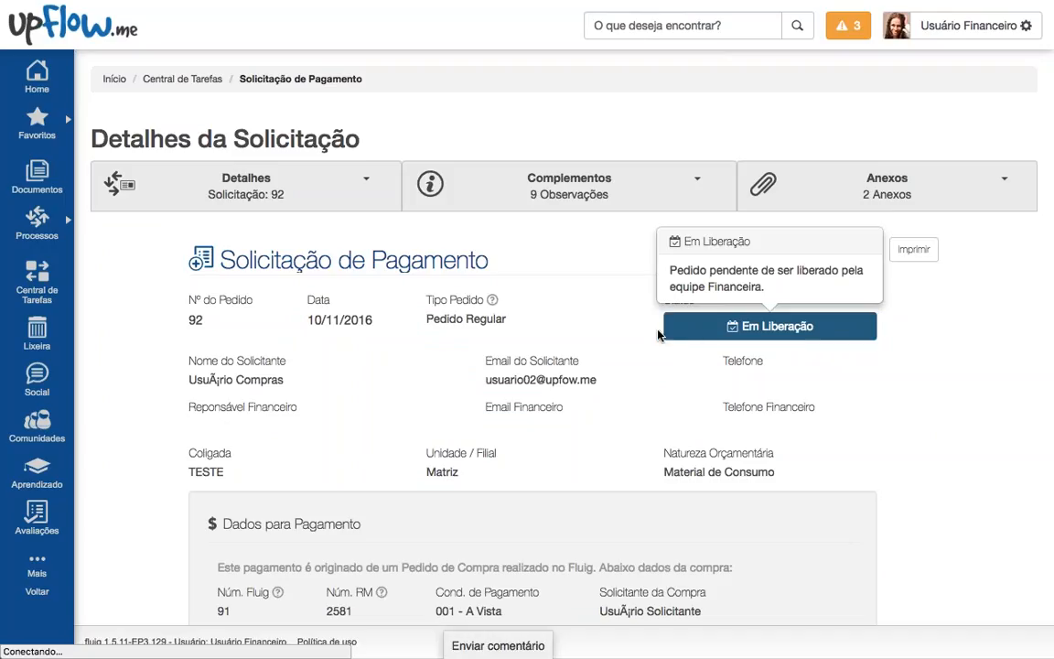
{"action": "left_click", "coordinate": [569, 185]}
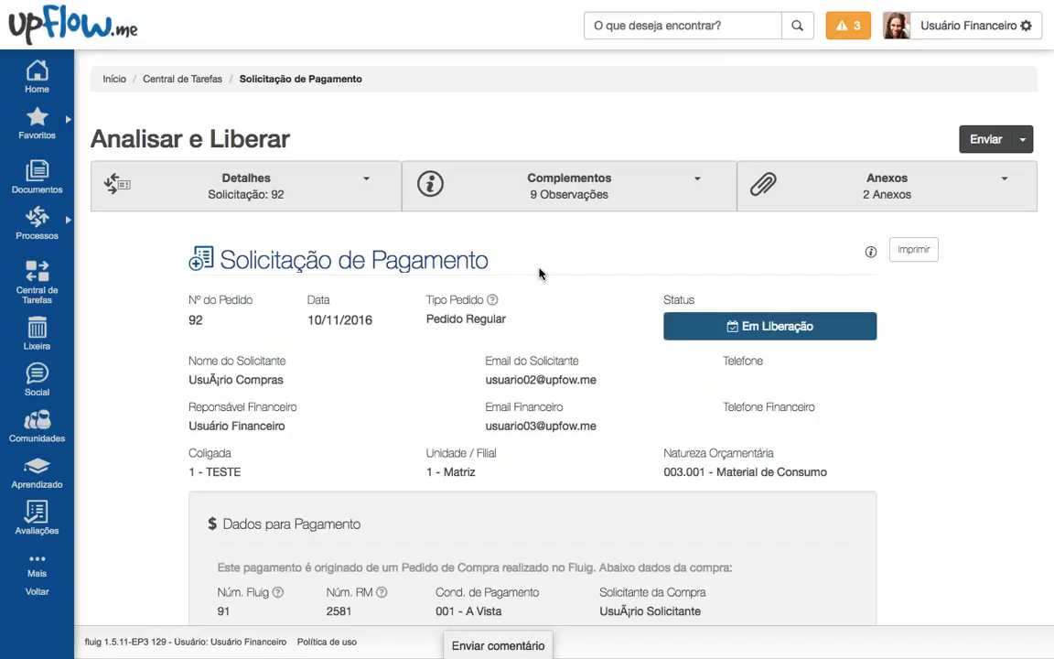
{"action": "scroll", "coordinate": [539, 273], "scroll_direction": "down", "scroll_amount": 3}
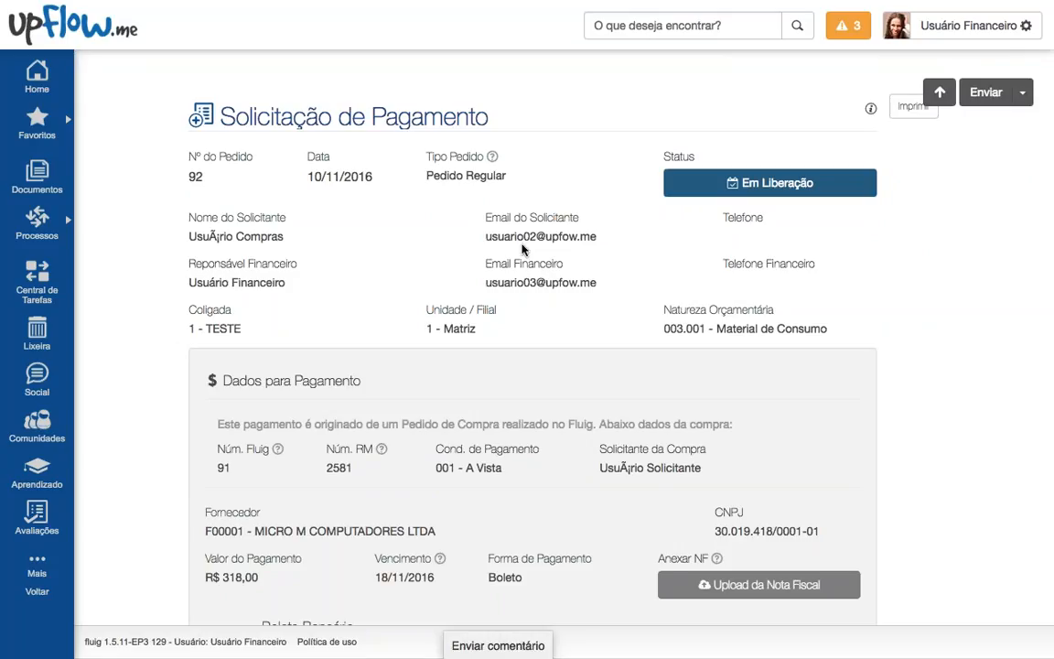
{"action": "scroll", "coordinate": [524, 249], "scroll_direction": "up", "scroll_amount": 3}
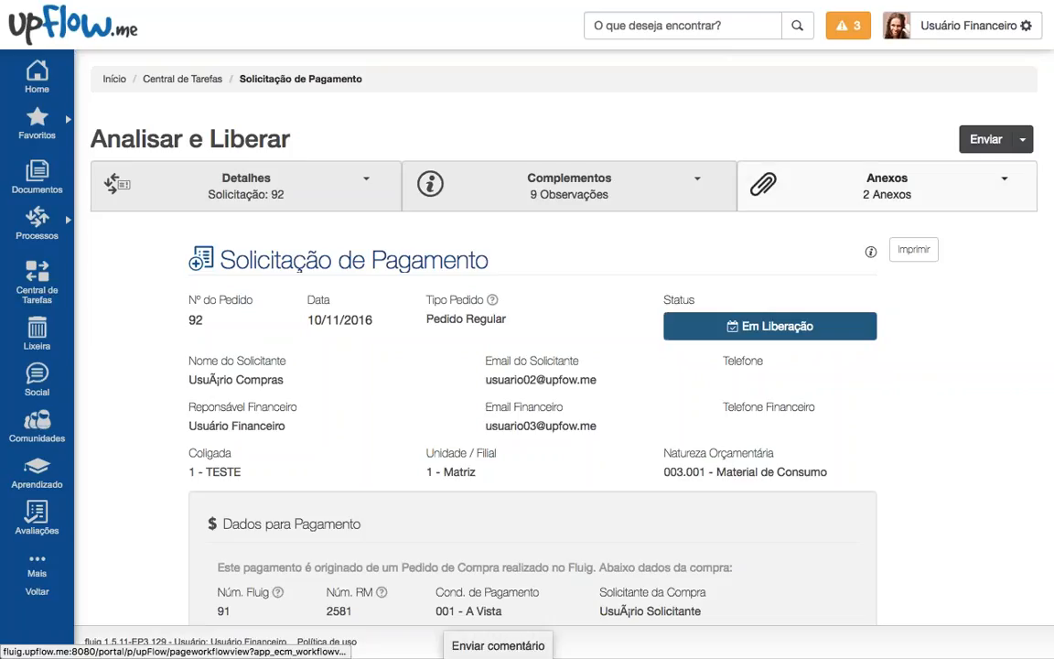
Step: Log out of the finance user and sign in with the approver account login
{"action": "left_click", "coordinate": [662, 228]}
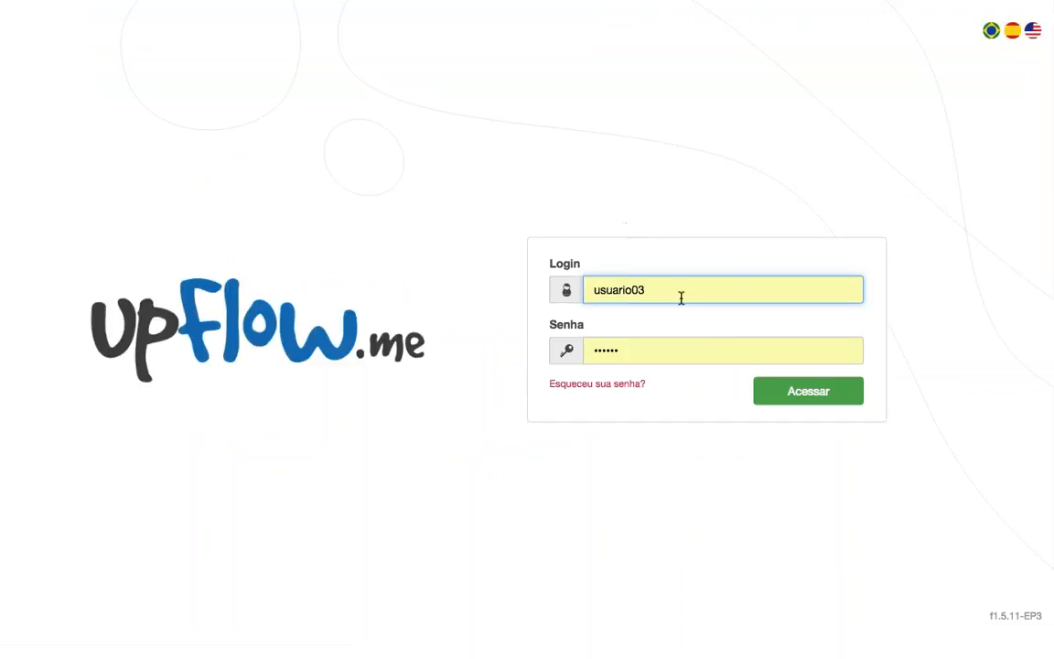
{"action": "key", "text": "BackSpace"}
{"action": "type", "text": "4"}
{"action": "key", "text": "Return"}
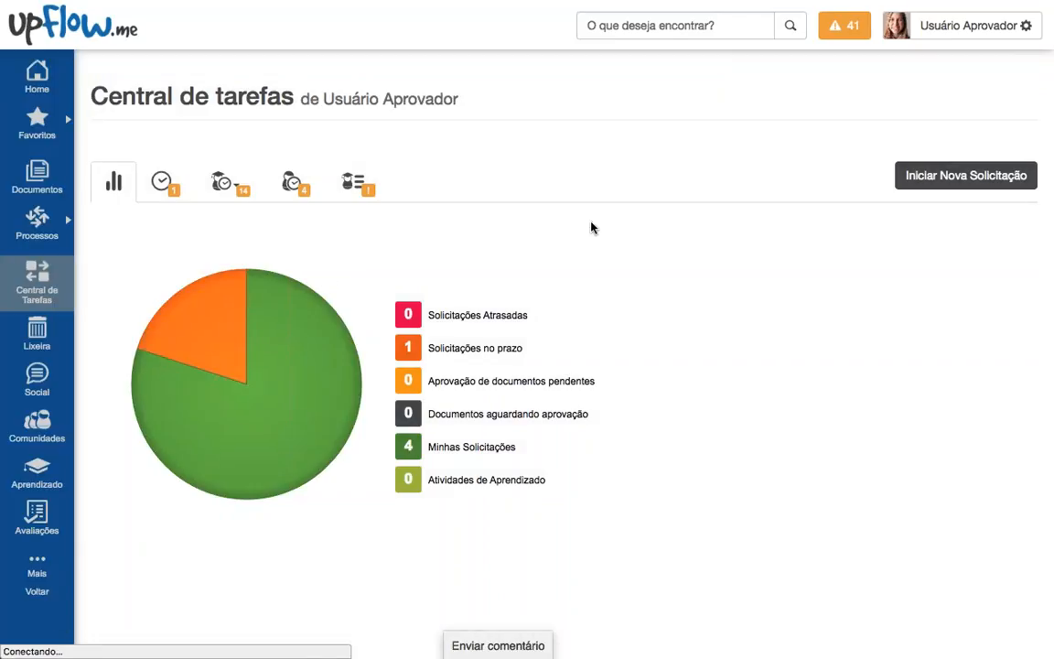
Step: Open the Responsáveis por aprovação de Pagamentos queue and select request 72, Reposição de Fundo Fixo
{"action": "left_click", "coordinate": [224, 182]}
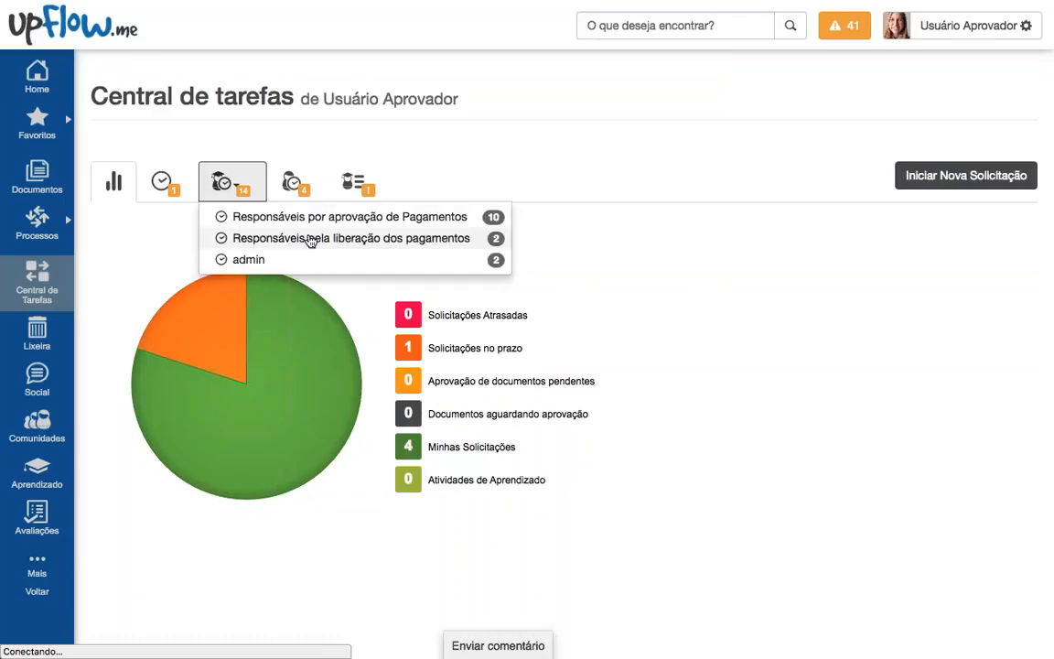
{"action": "left_click", "coordinate": [298, 182]}
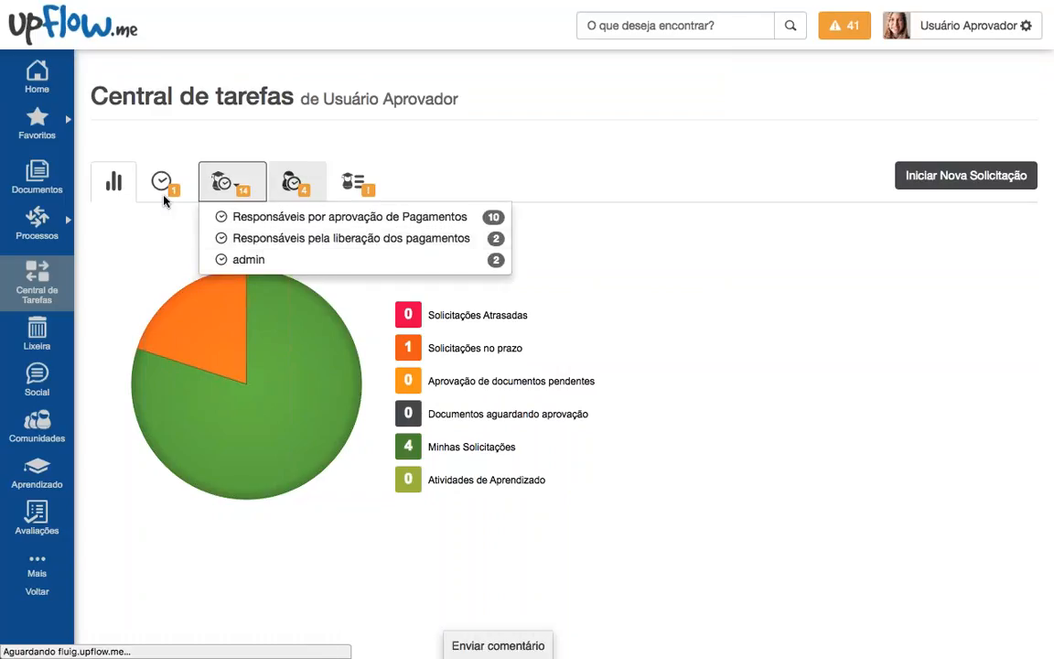
{"action": "left_click", "coordinate": [230, 191]}
{"action": "left_click", "coordinate": [231, 188]}
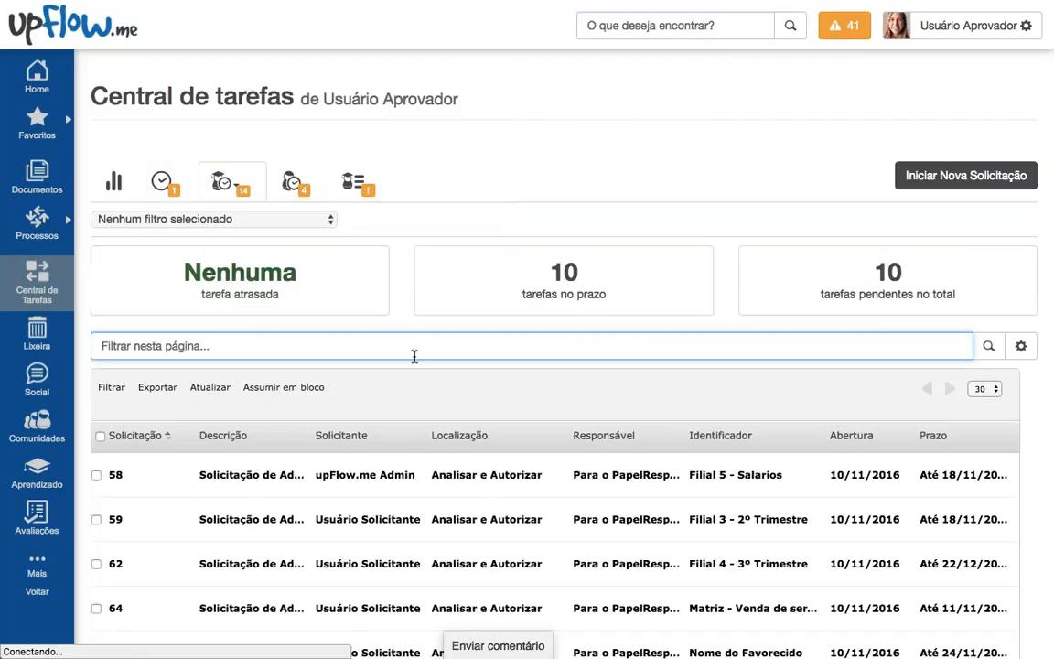
{"action": "scroll", "coordinate": [414, 355], "scroll_direction": "down", "scroll_amount": 3}
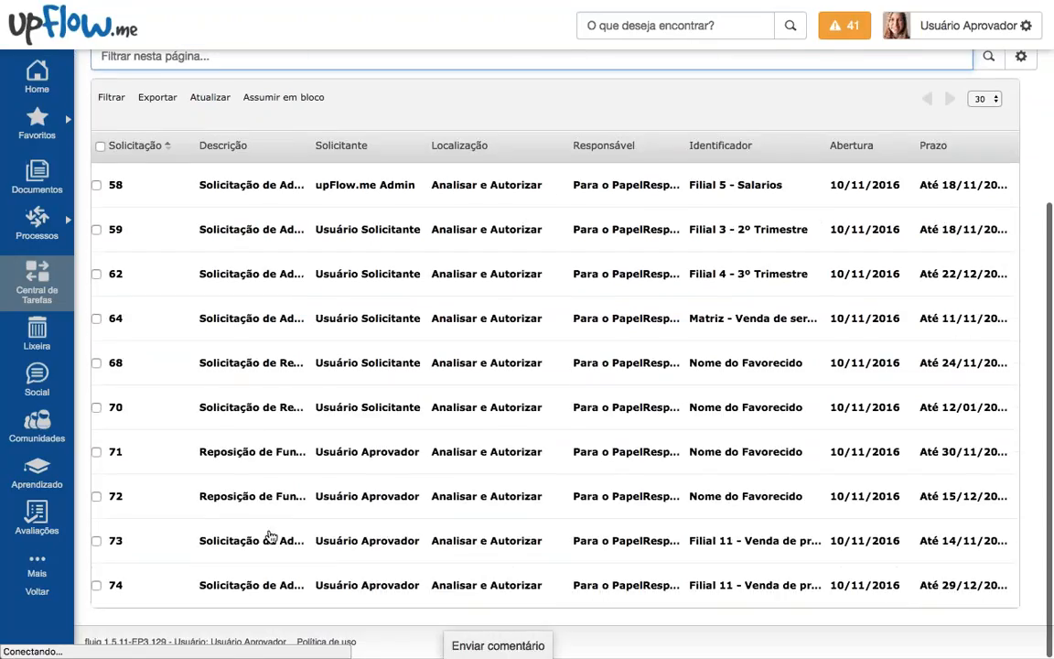
{"action": "left_click", "coordinate": [151, 503]}
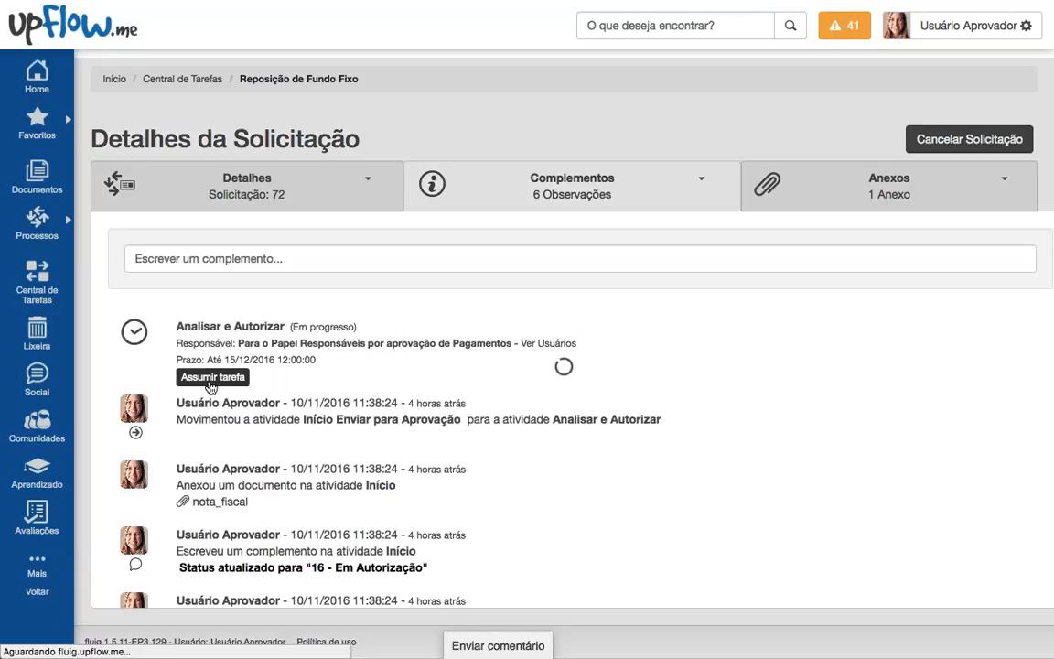
Step: Assume request 72's approval task and set Aprovação do Pedido to Sim
{"action": "left_click", "coordinate": [212, 377]}
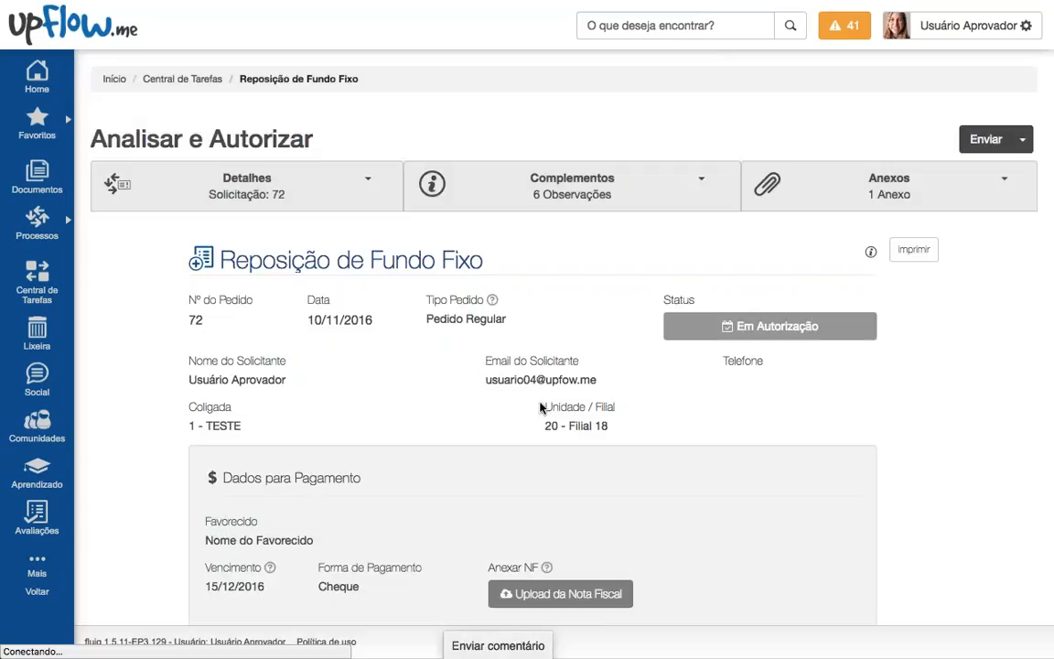
{"action": "scroll", "coordinate": [540, 408], "scroll_direction": "down", "scroll_amount": 3}
{"action": "scroll", "coordinate": [540, 408], "scroll_direction": "down", "scroll_amount": 5}
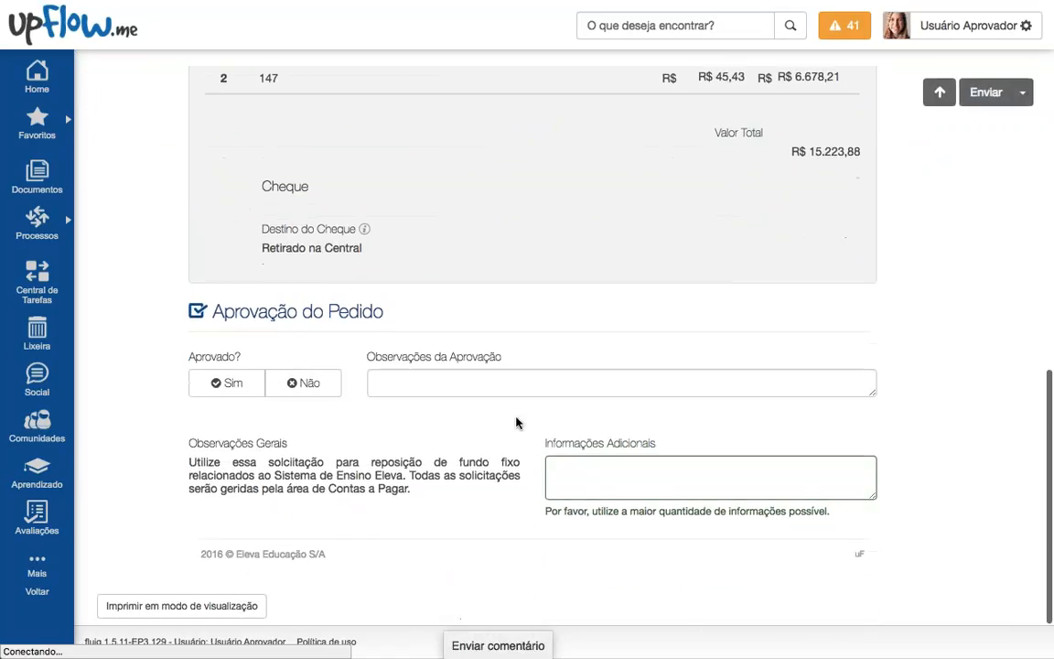
{"action": "scroll", "coordinate": [540, 408], "scroll_direction": "up", "scroll_amount": 1}
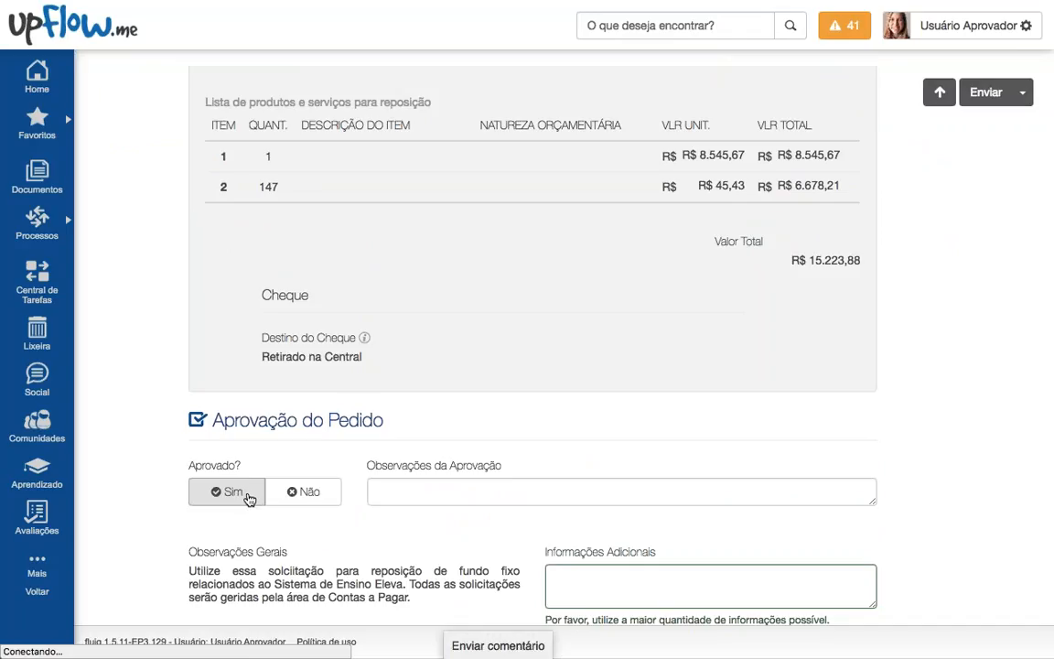
{"action": "left_click", "coordinate": [248, 498]}
{"action": "left_click", "coordinate": [316, 497]}
{"action": "left_click", "coordinate": [256, 495]}
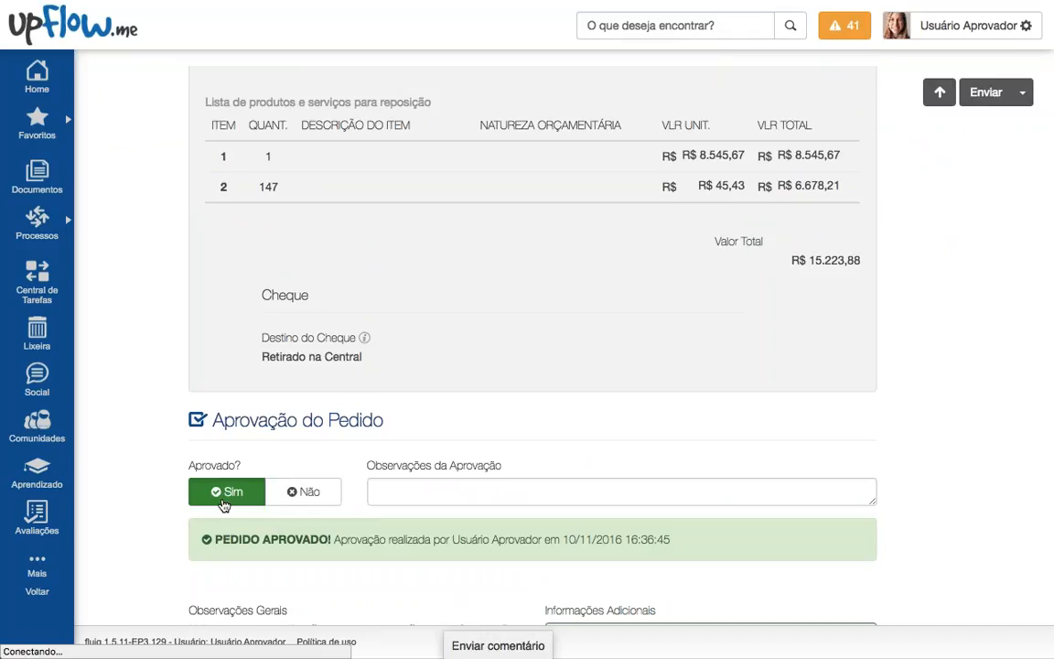
{"action": "left_click", "coordinate": [37, 563]}
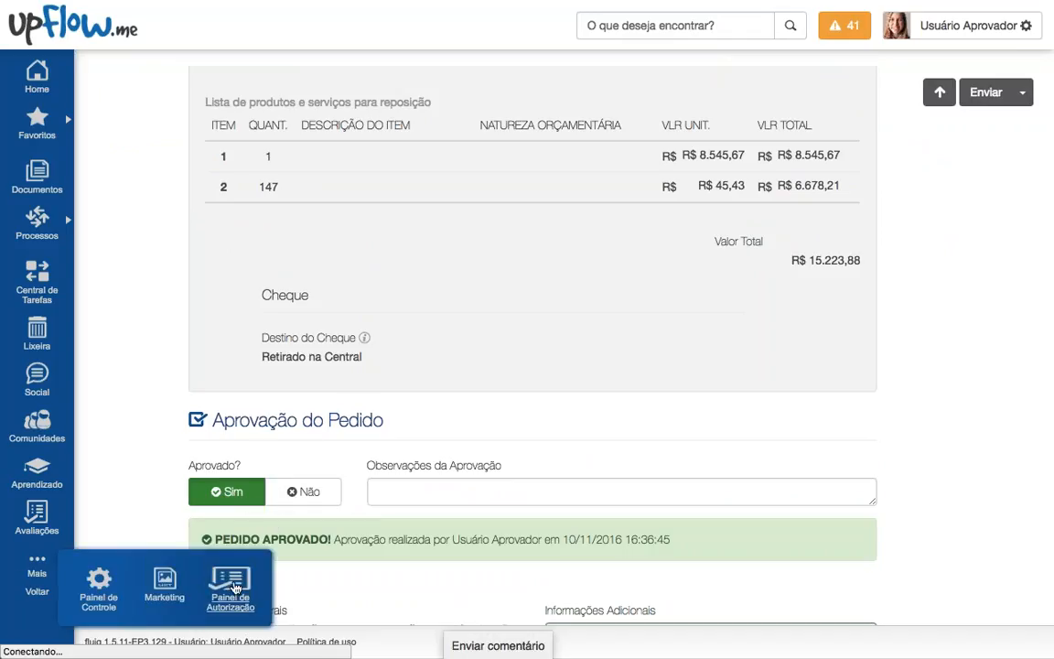
Step: Open Mais > Painel de Autorização and leave the request form with Sair
{"action": "left_click", "coordinate": [230, 585]}
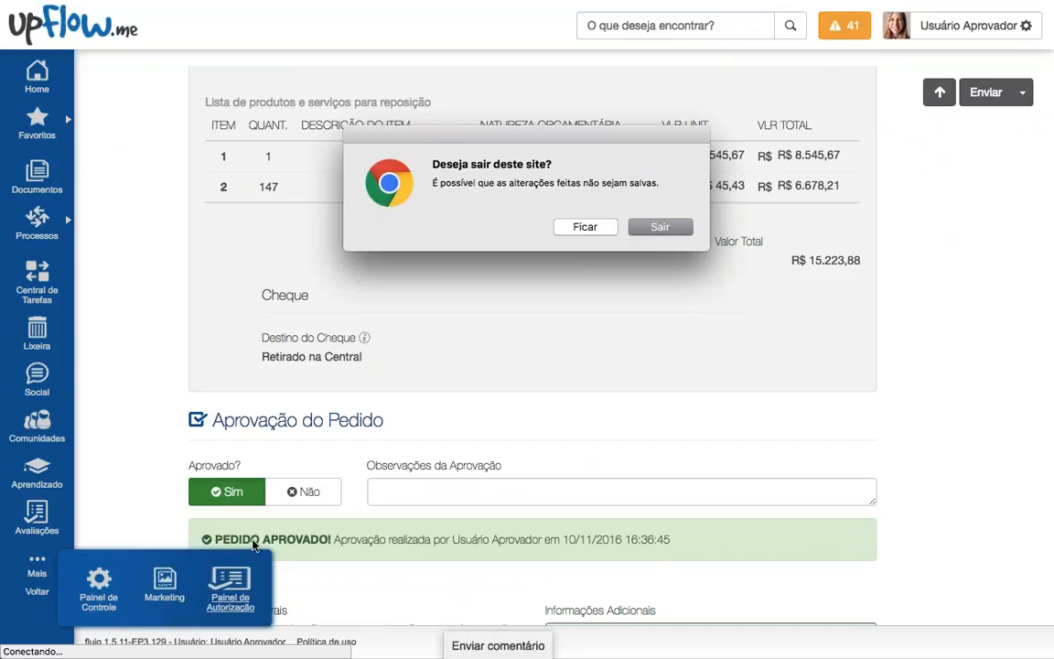
{"action": "left_click", "coordinate": [659, 226]}
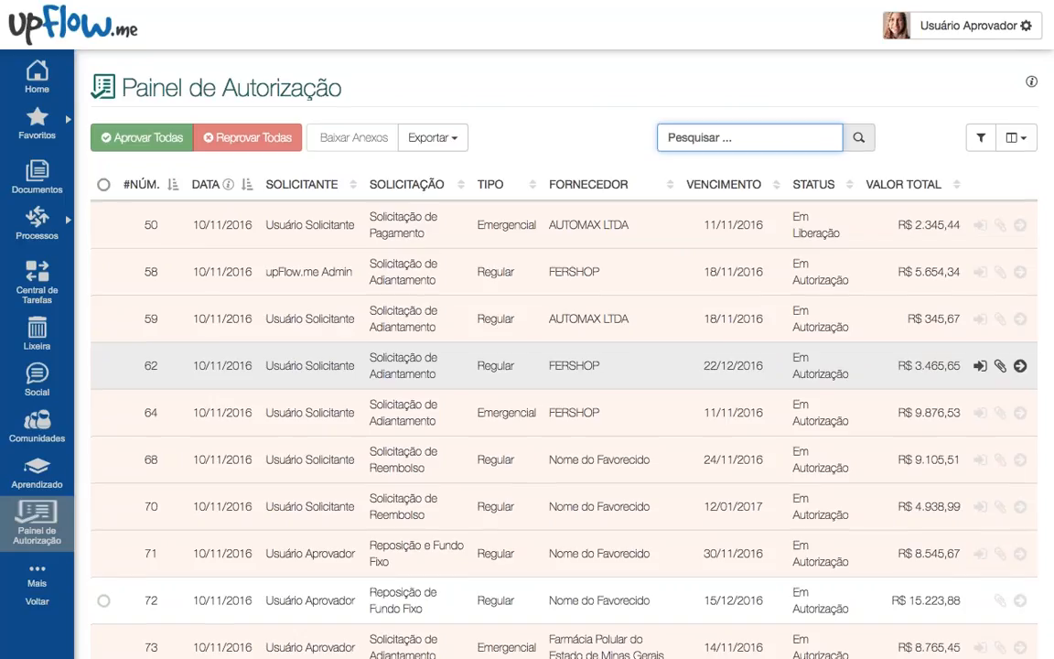
{"action": "scroll", "coordinate": [564, 362], "scroll_direction": "down", "scroll_amount": 3}
{"action": "scroll", "coordinate": [563, 362], "scroll_direction": "up", "scroll_amount": 3}
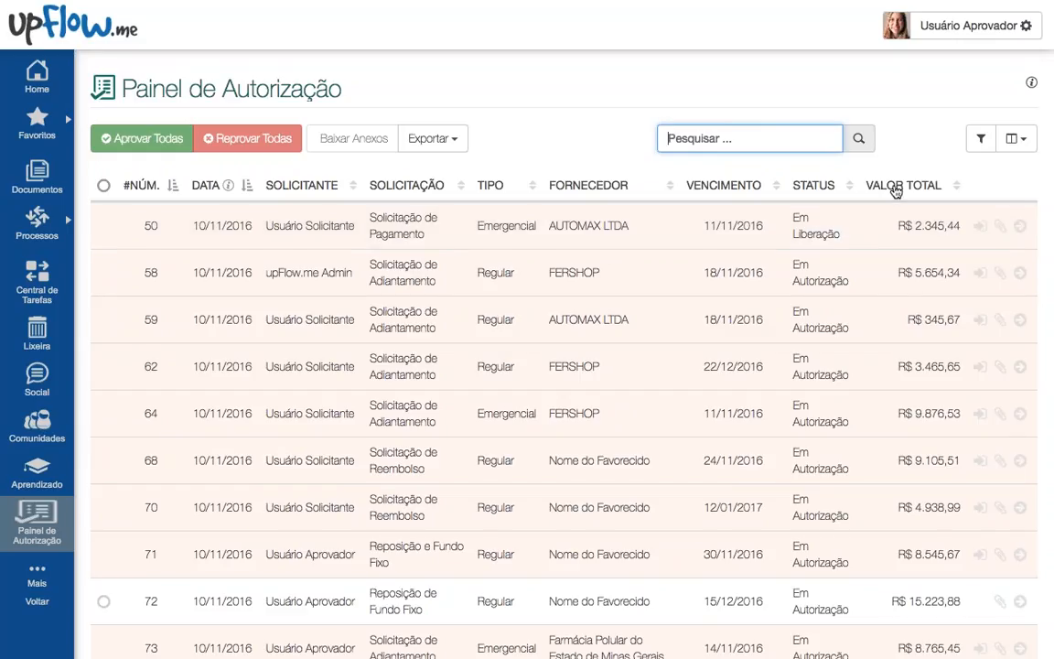
Step: Sort the requests by VALOR TOTAL, then by VENCIMENTO
{"action": "left_click", "coordinate": [897, 187]}
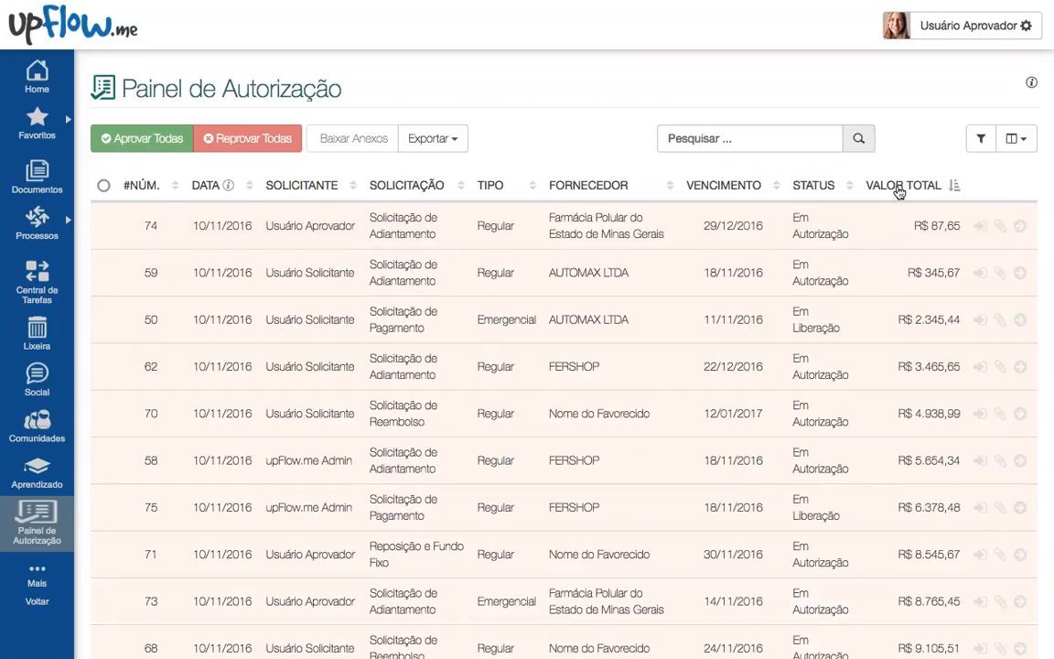
{"action": "left_click", "coordinate": [901, 189]}
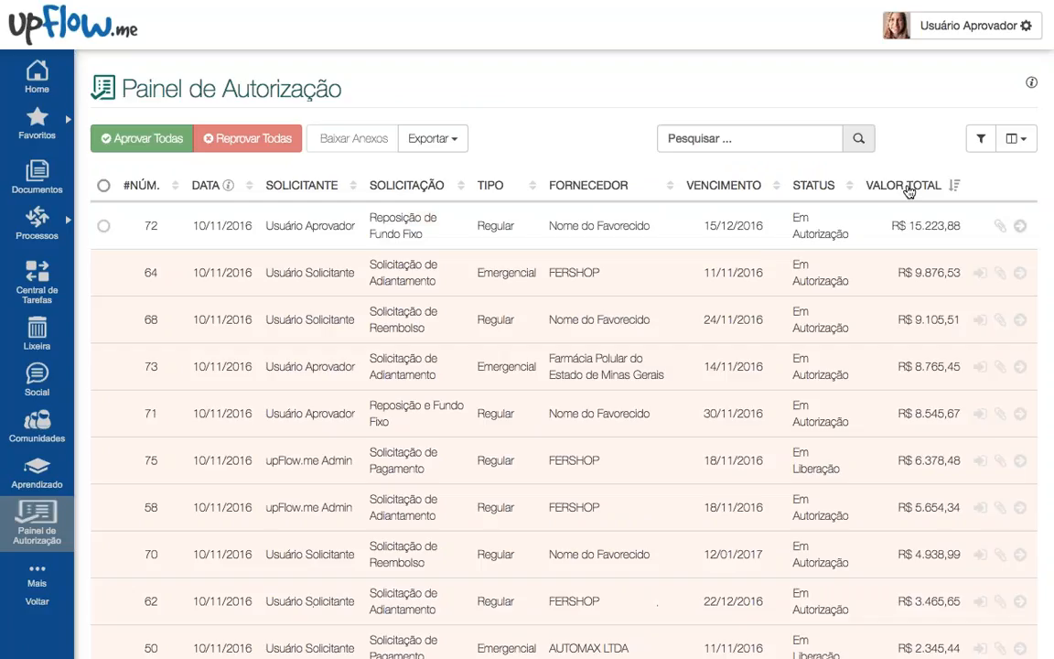
{"action": "left_click", "coordinate": [738, 184]}
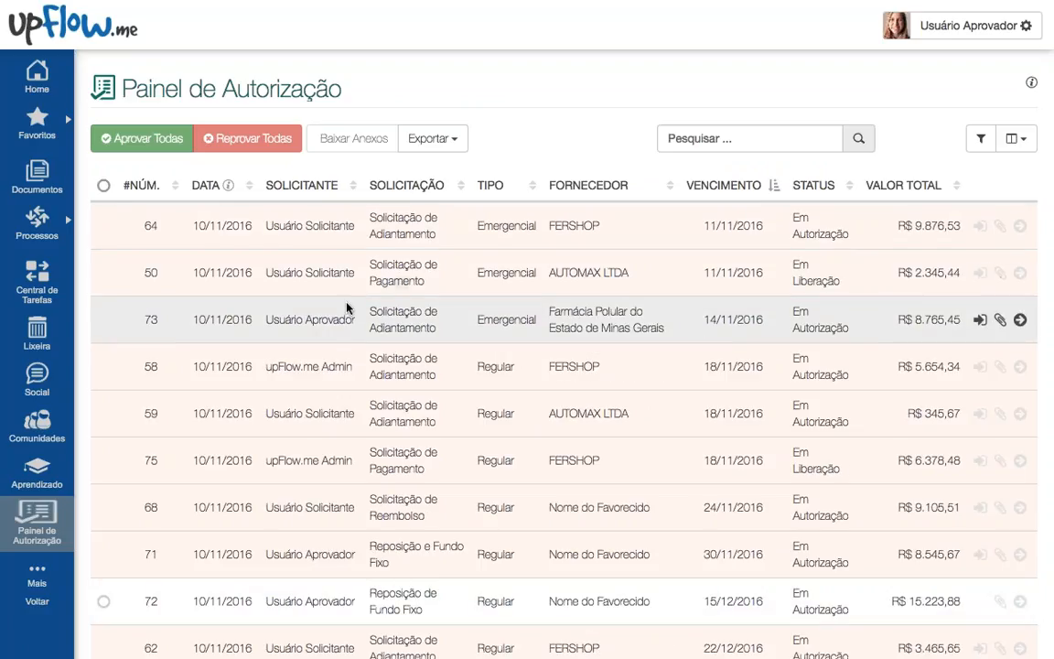
Step: Add the Coligada column to the table from the column chooser
{"action": "left_click", "coordinate": [1016, 139]}
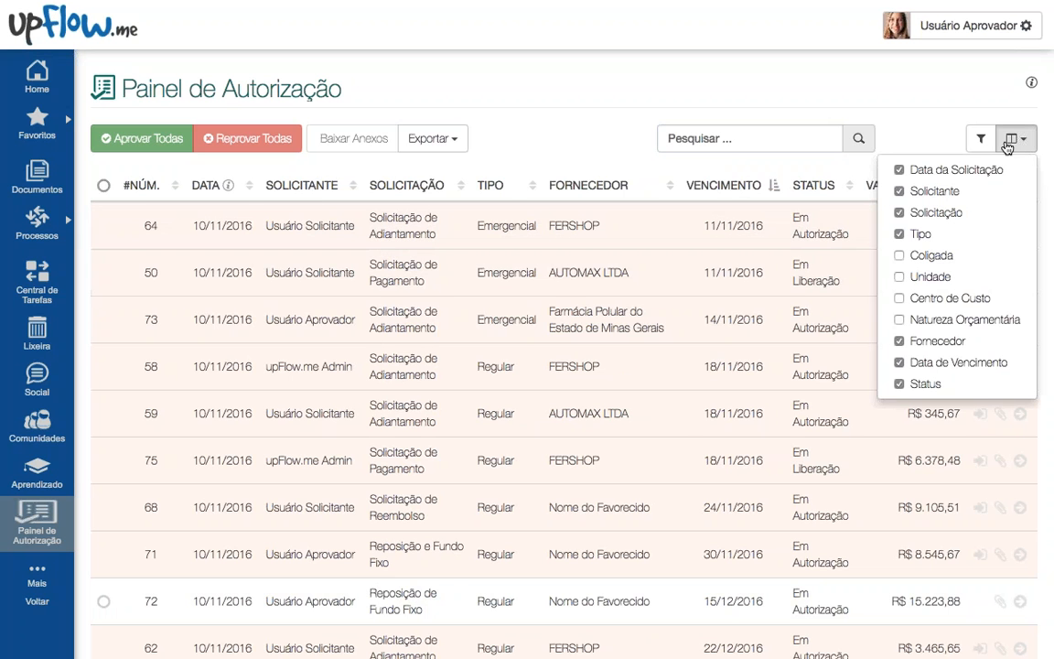
{"action": "left_click", "coordinate": [930, 255]}
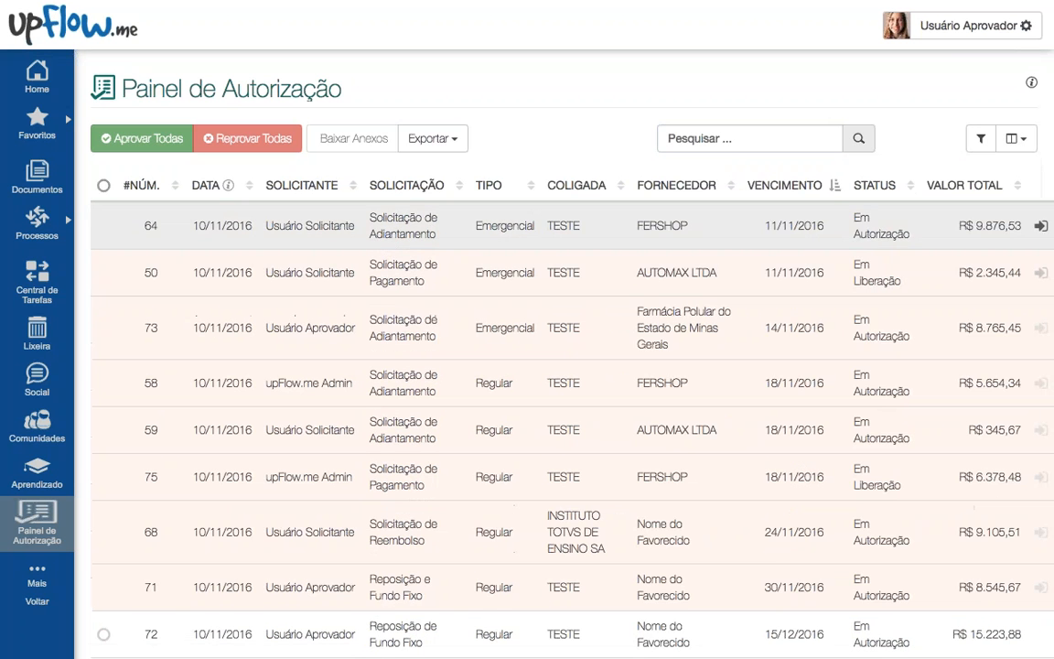
{"action": "scroll", "coordinate": [588, 353], "scroll_direction": "down", "scroll_amount": 5}
{"action": "scroll", "coordinate": [588, 329], "scroll_direction": "up", "scroll_amount": 5}
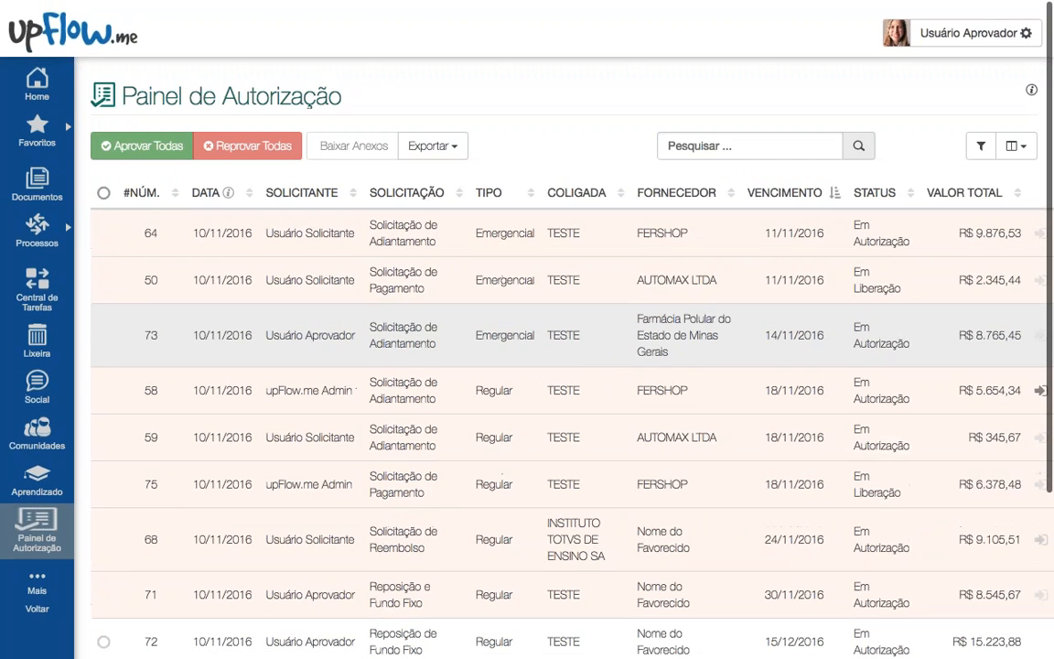
{"action": "left_click", "coordinate": [723, 138]}
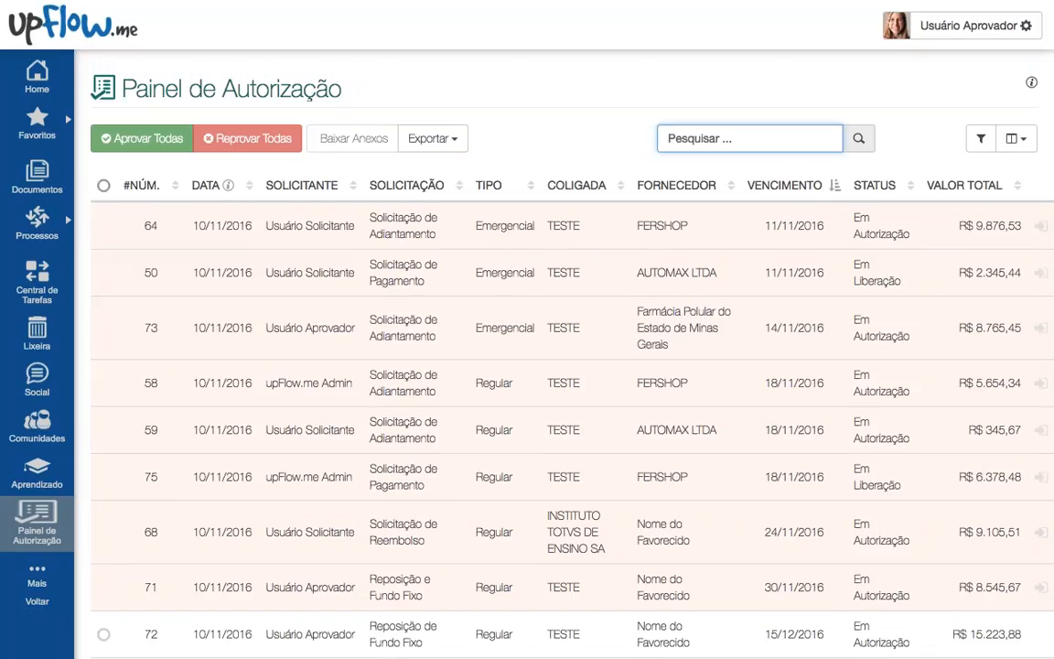
Step: Search for 'emerg', show the advanced filters, then clear the search text
{"action": "type", "text": "emerg"}
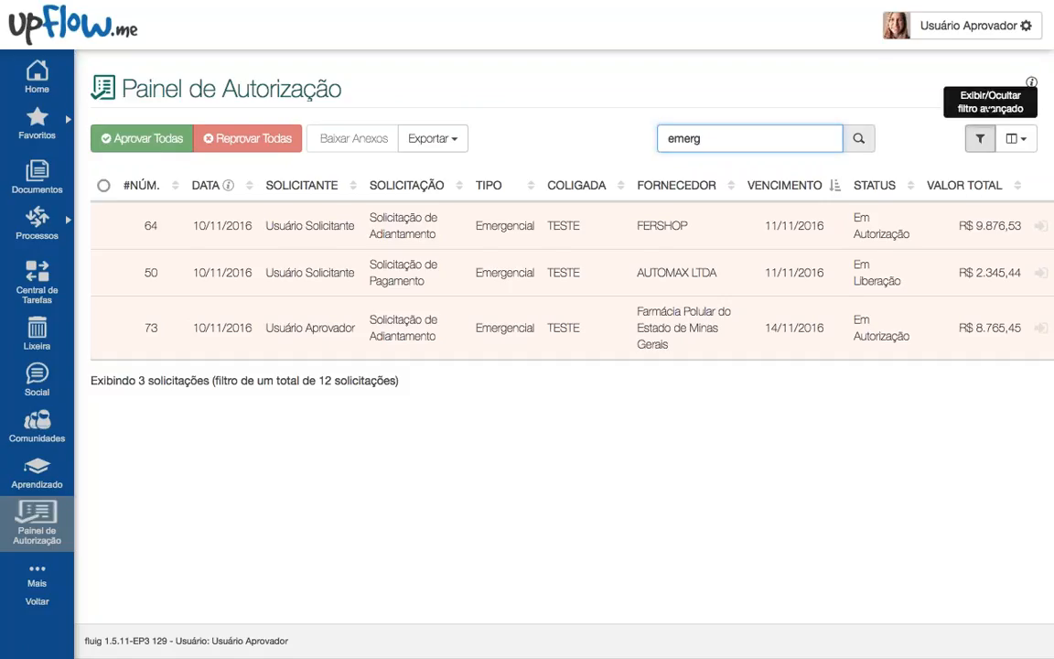
{"action": "left_click", "coordinate": [980, 138]}
{"action": "left_click_drag", "start_coordinate": [745, 219], "coordinate": [668, 219]}
{"action": "key", "text": "BackSpace"}
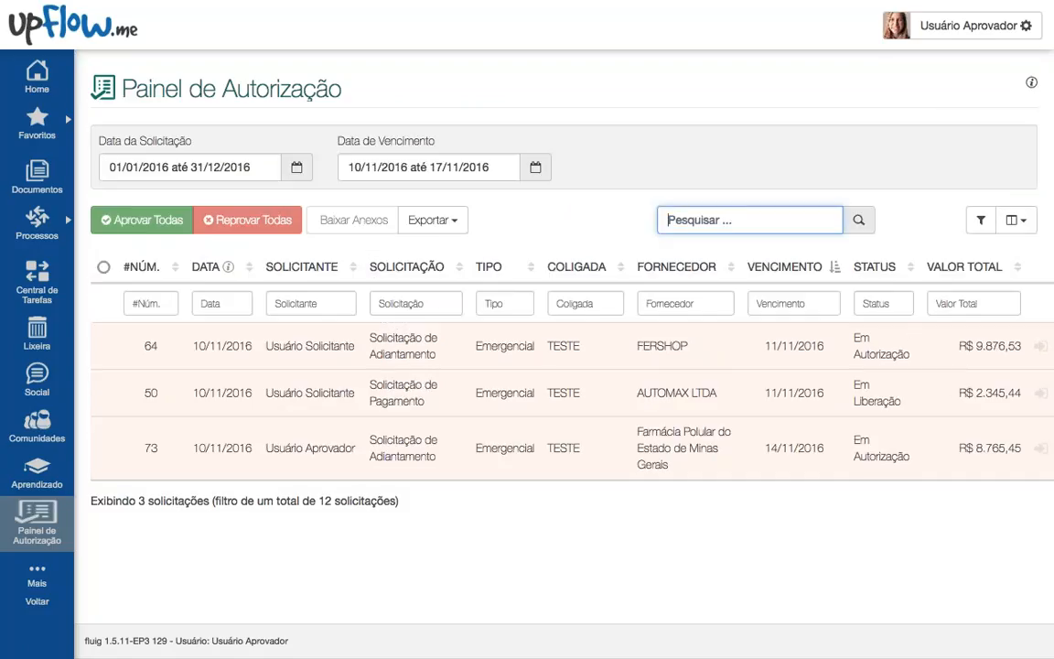
Step: Try the Hoje, Próximos 30 dias and Próximo Mês due-date ranges, then hide the filter panel
{"action": "left_click", "coordinate": [410, 157]}
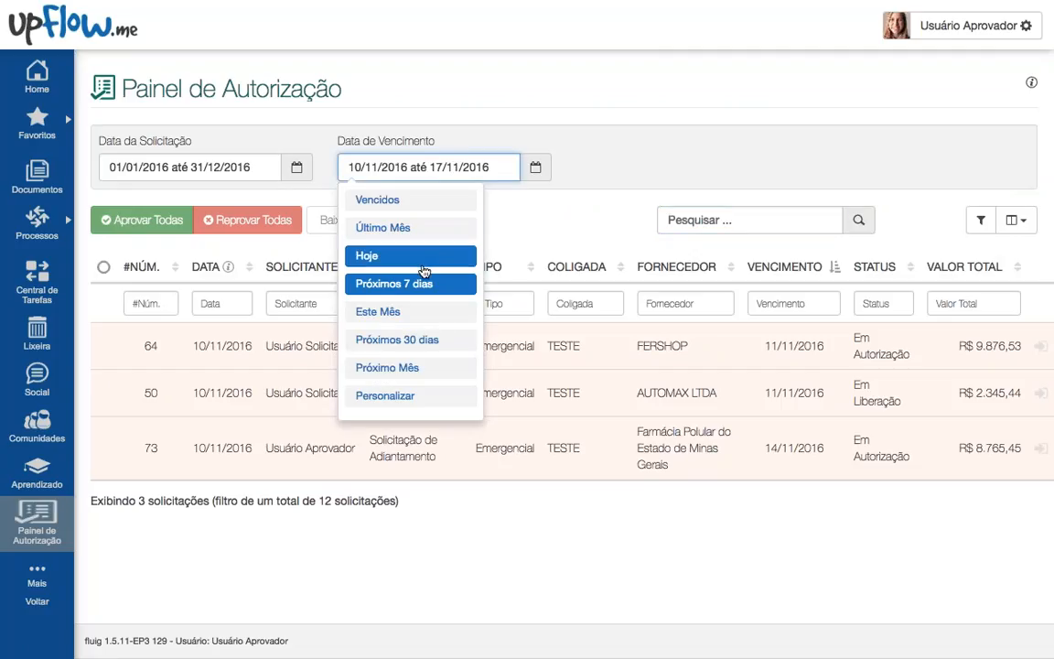
{"action": "left_click", "coordinate": [420, 263]}
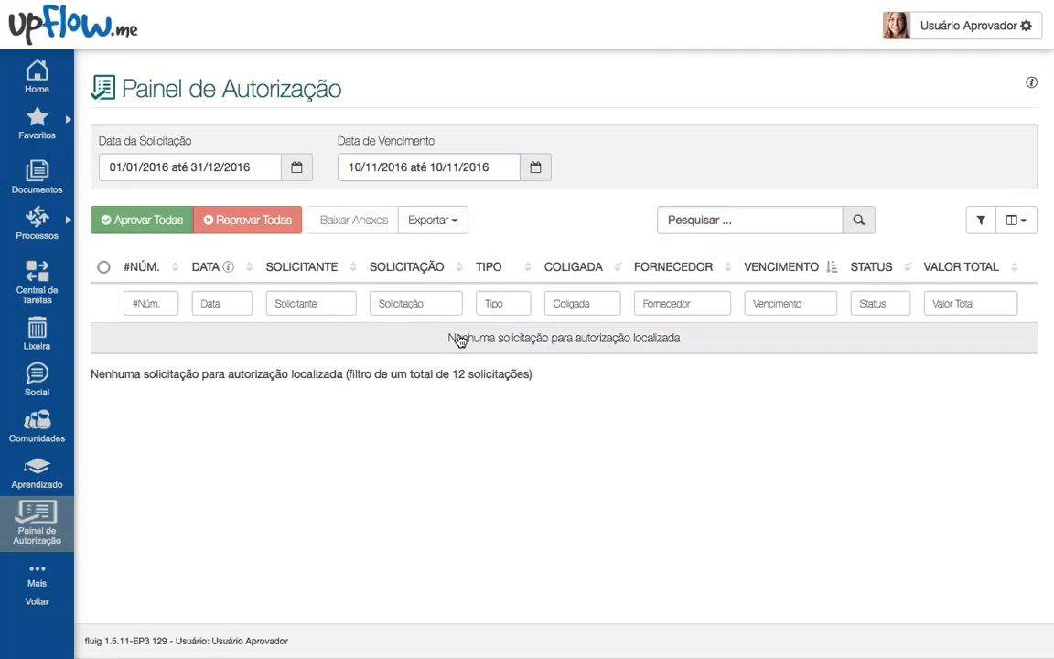
{"action": "left_click", "coordinate": [430, 166]}
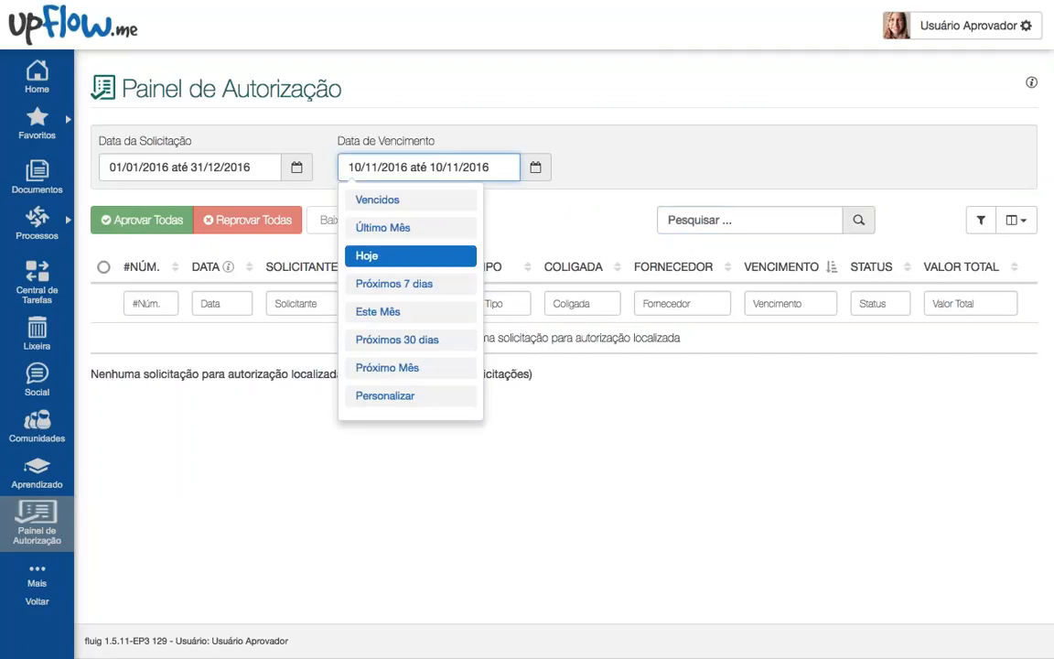
{"action": "left_click", "coordinate": [428, 344]}
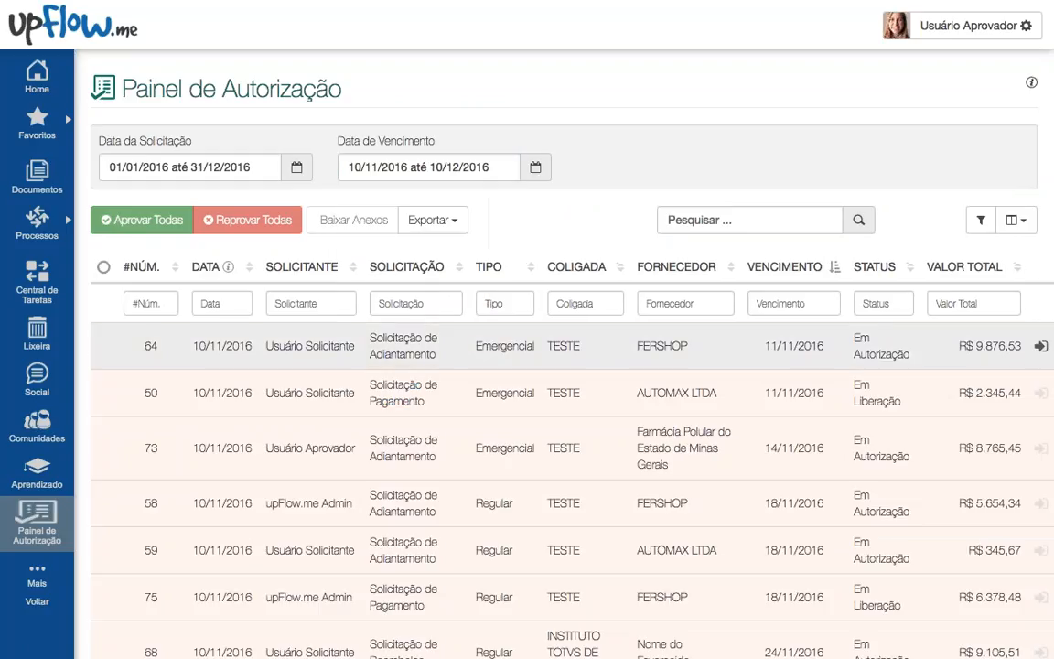
{"action": "left_click", "coordinate": [430, 167]}
{"action": "left_click", "coordinate": [458, 370]}
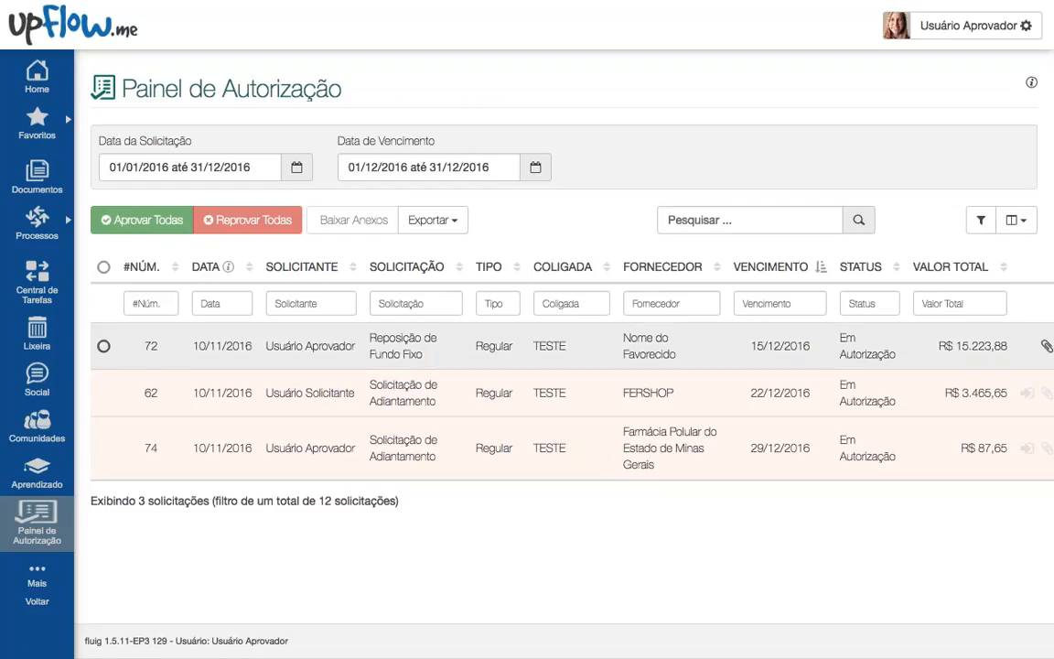
{"action": "left_click", "coordinate": [980, 220]}
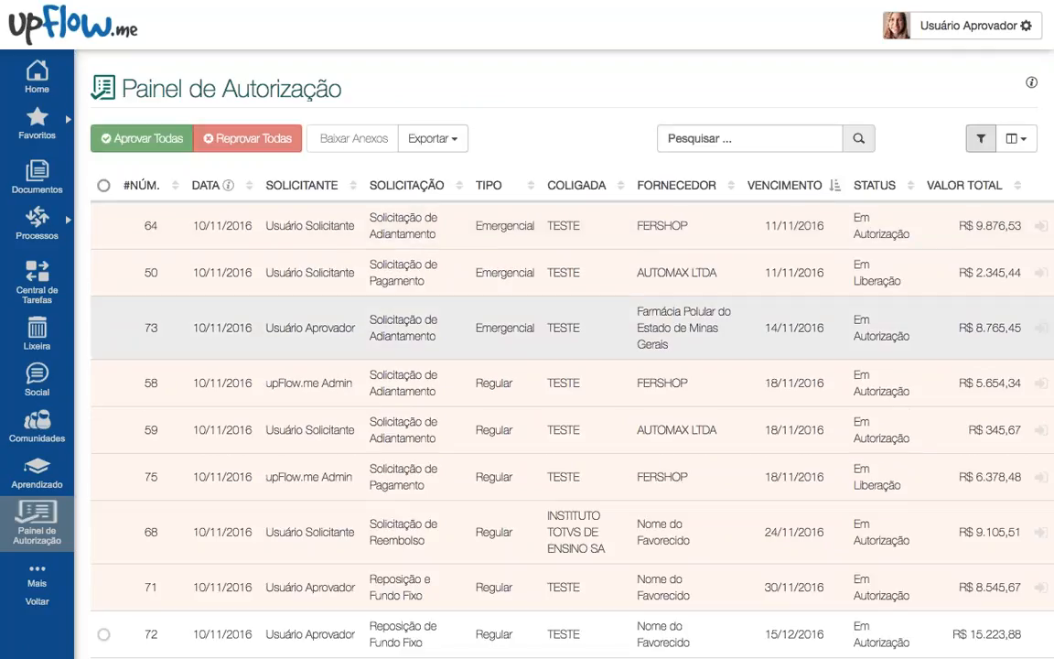
{"action": "scroll", "coordinate": [1038, 375], "scroll_direction": "down", "scroll_amount": 5}
Step: Filter the request list by the search text 'emer'
{"action": "scroll", "coordinate": [1040, 452], "scroll_direction": "up", "scroll_amount": 5}
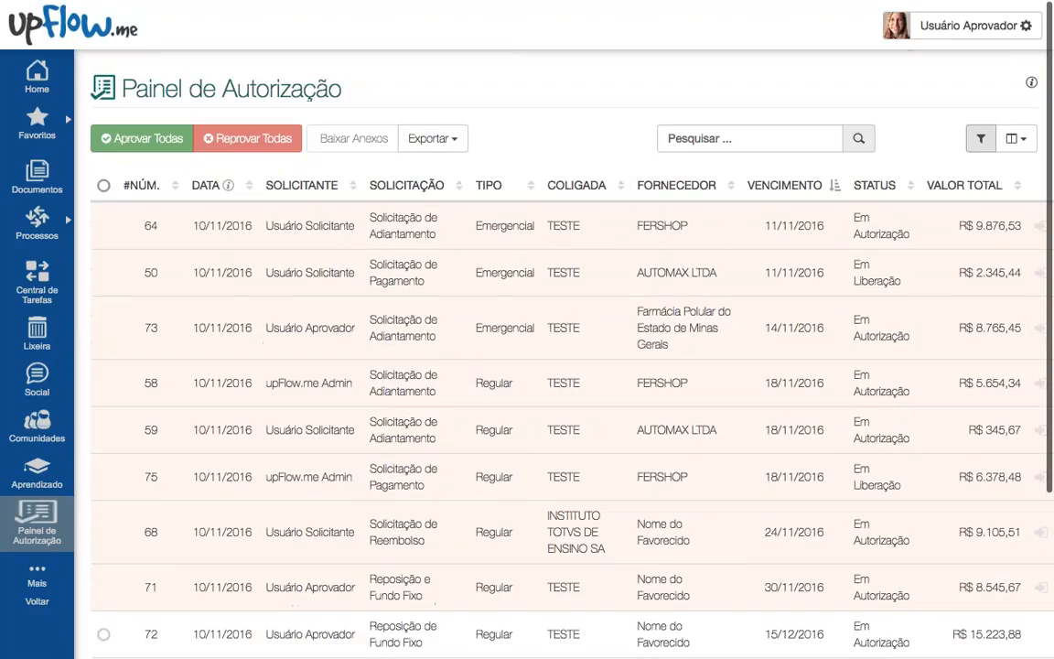
{"action": "left_click", "coordinate": [697, 137]}
{"action": "type", "text": "me"}
{"action": "key", "text": "BackSpace"}
{"action": "key", "text": "BackSpace"}
{"action": "type", "text": "emer"}
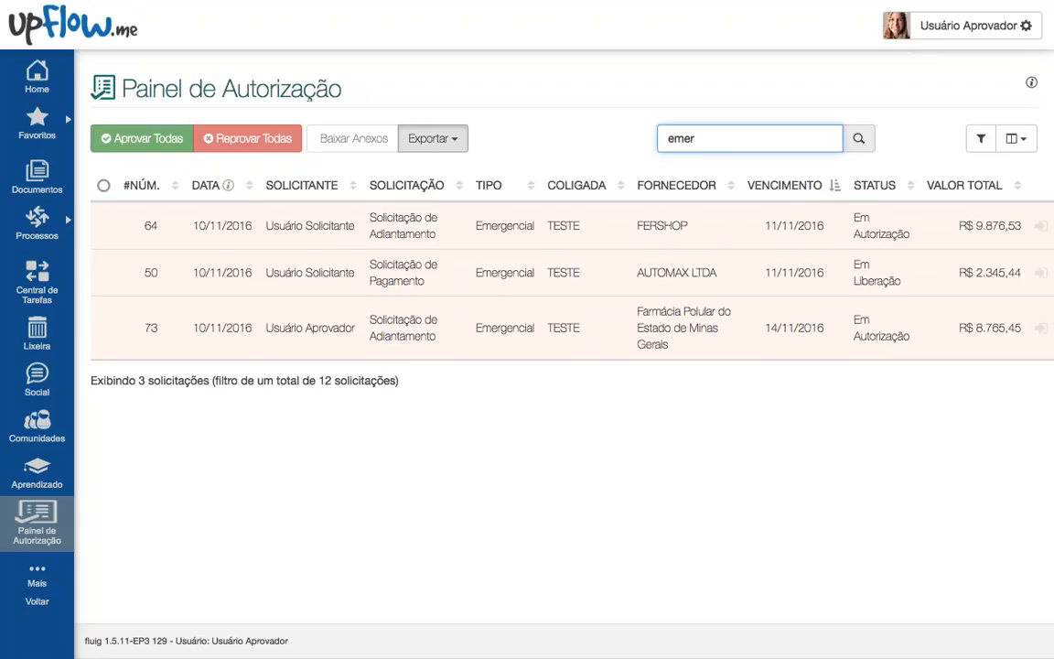
Step: Export the filtered requests as PDF 20161110_PainelAutorização and review the three rows
{"action": "left_click", "coordinate": [433, 138]}
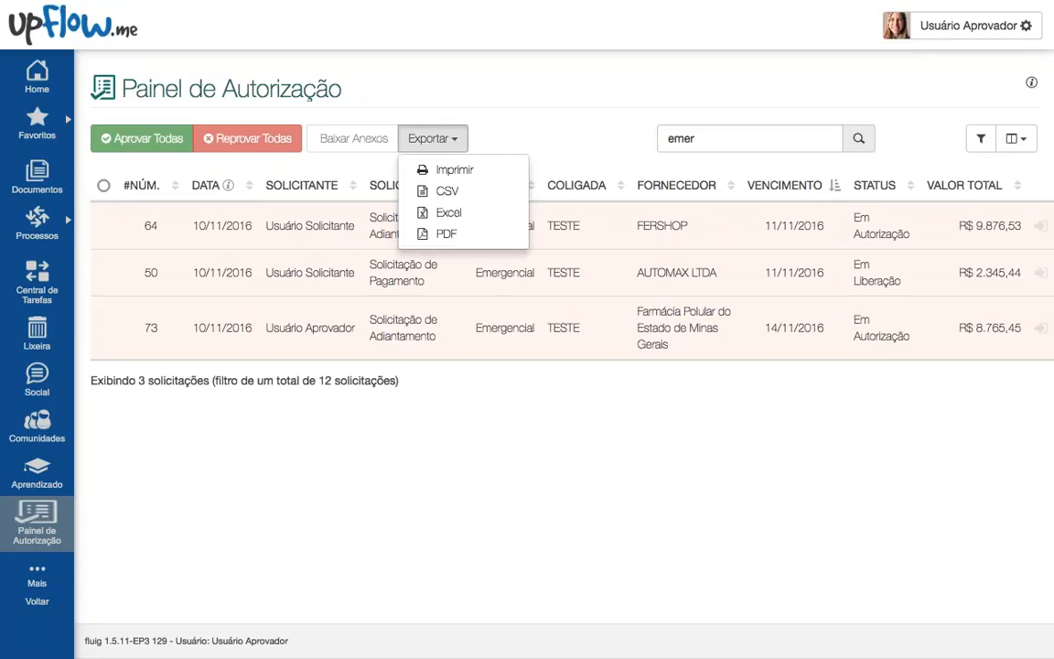
{"action": "left_click", "coordinate": [464, 236]}
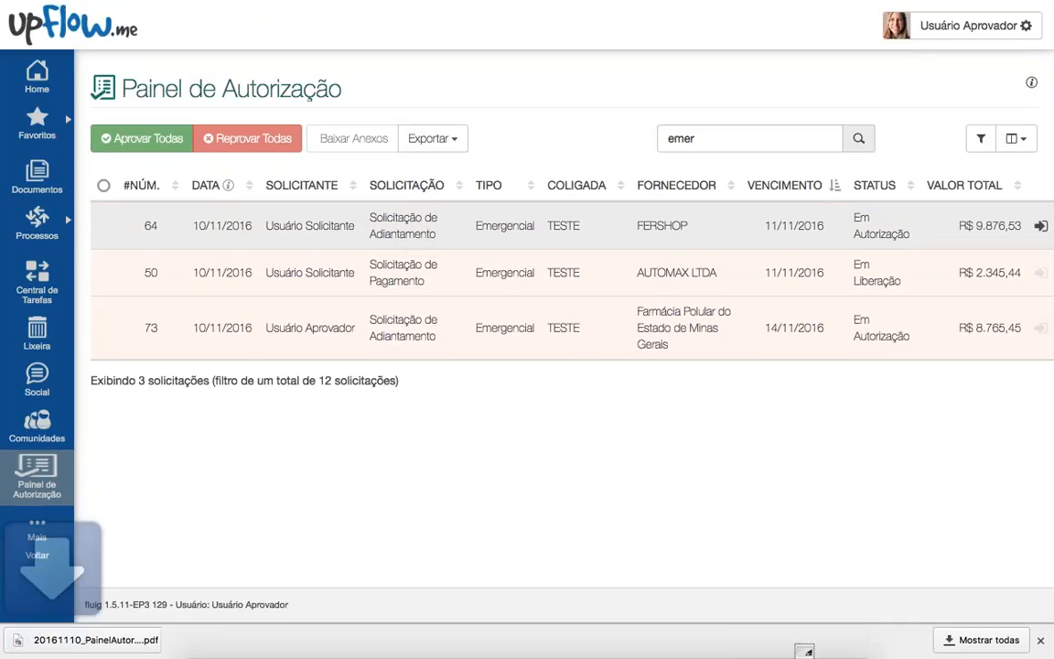
{"action": "left_click", "coordinate": [101, 640]}
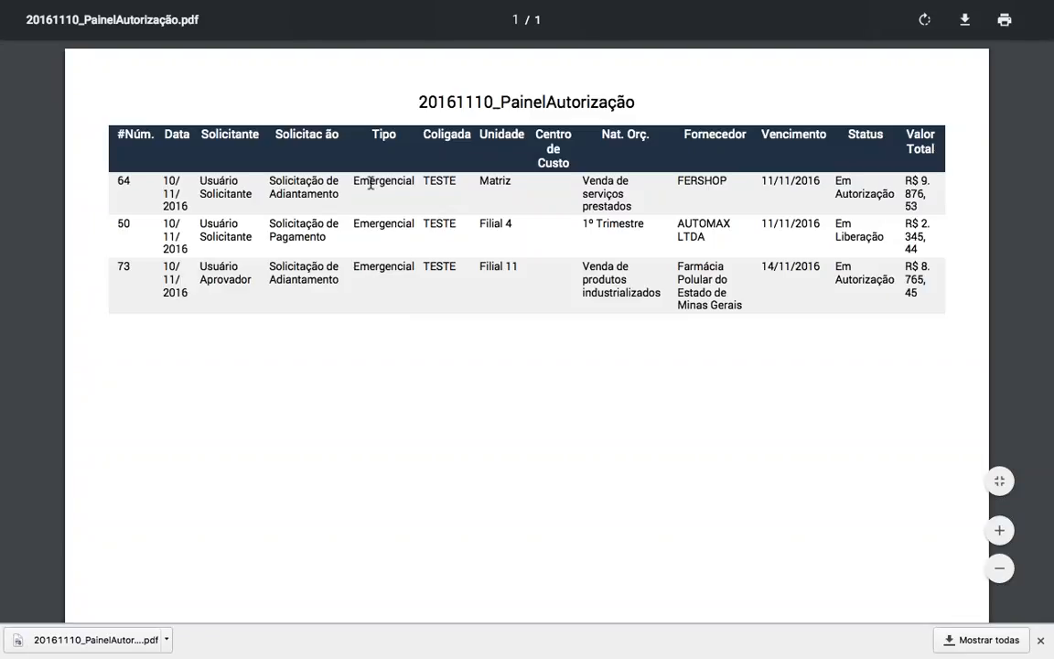
{"action": "left_click_drag", "start_coordinate": [369, 181], "coordinate": [405, 268]}
{"action": "left_click", "coordinate": [405, 267]}
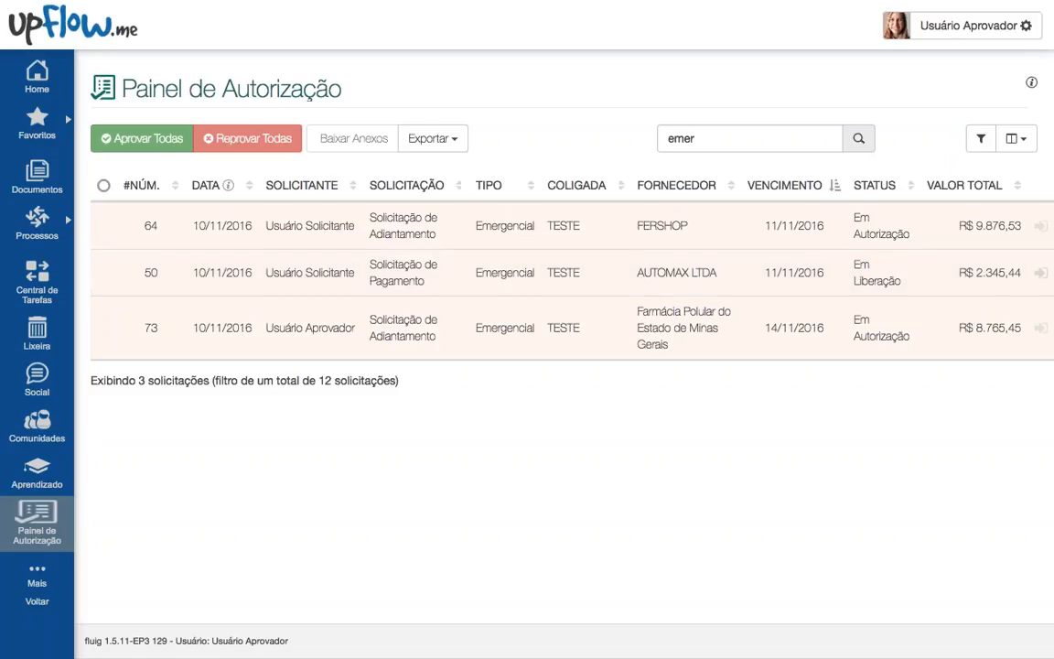
{"action": "left_click", "coordinate": [432, 139]}
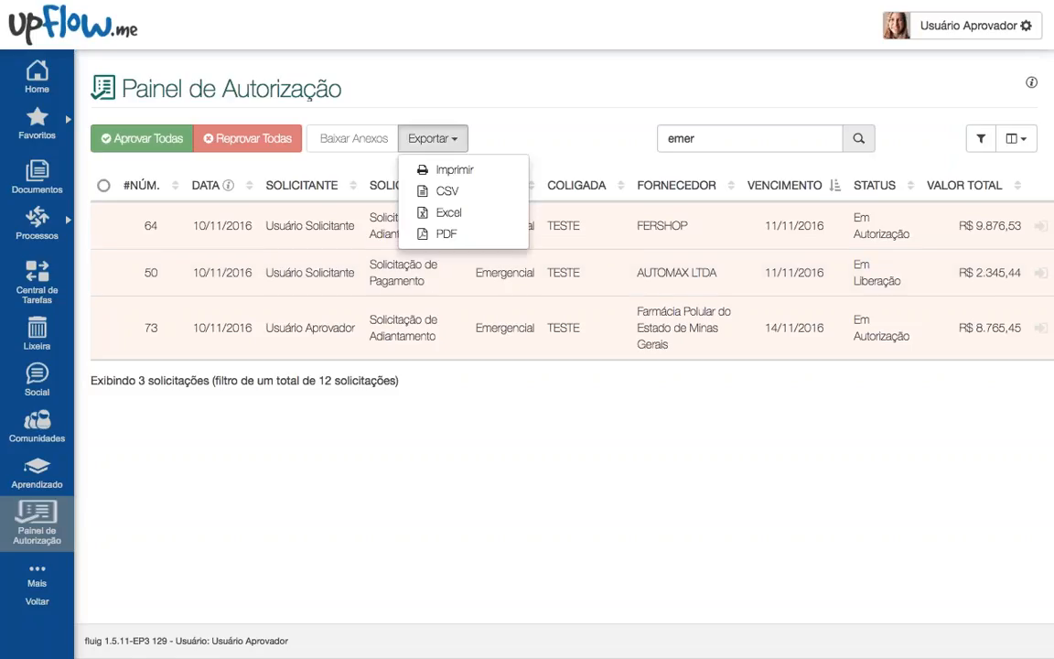
Step: Export the three requests as 20161110_PainelAutorização.xlsx and check them in Excel full screen
{"action": "left_click", "coordinate": [478, 221]}
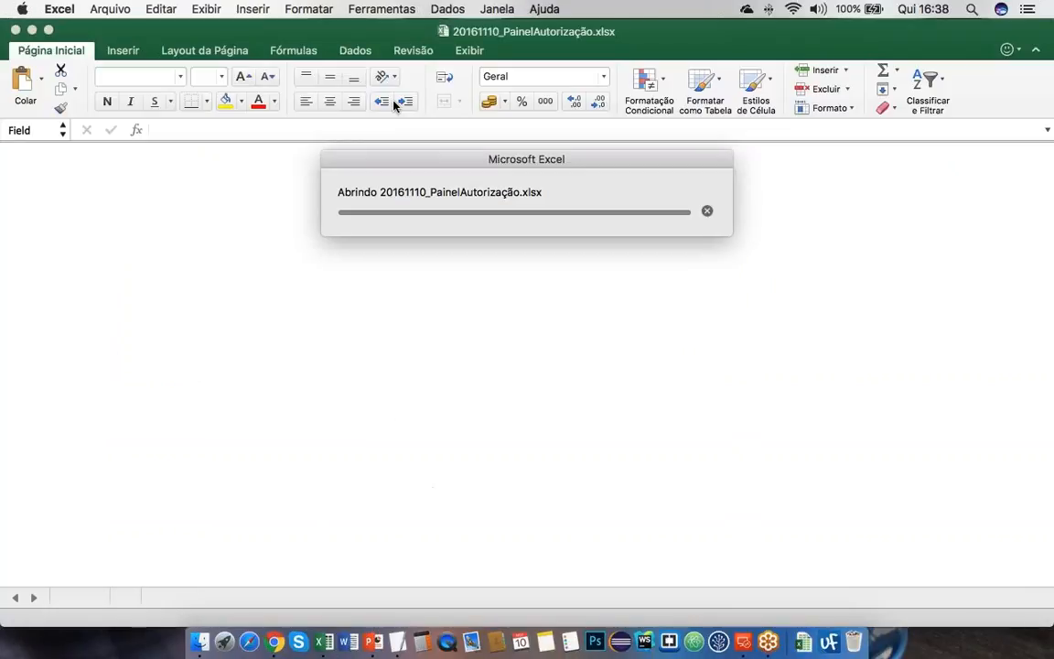
{"action": "left_click", "coordinate": [48, 31]}
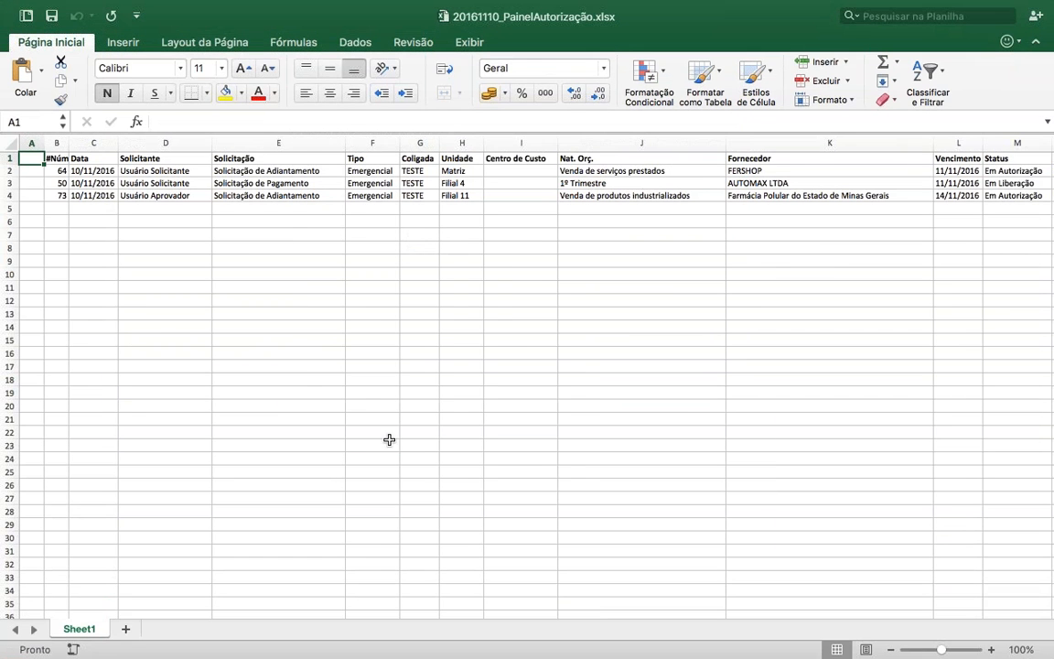
{"action": "left_click", "coordinate": [389, 440]}
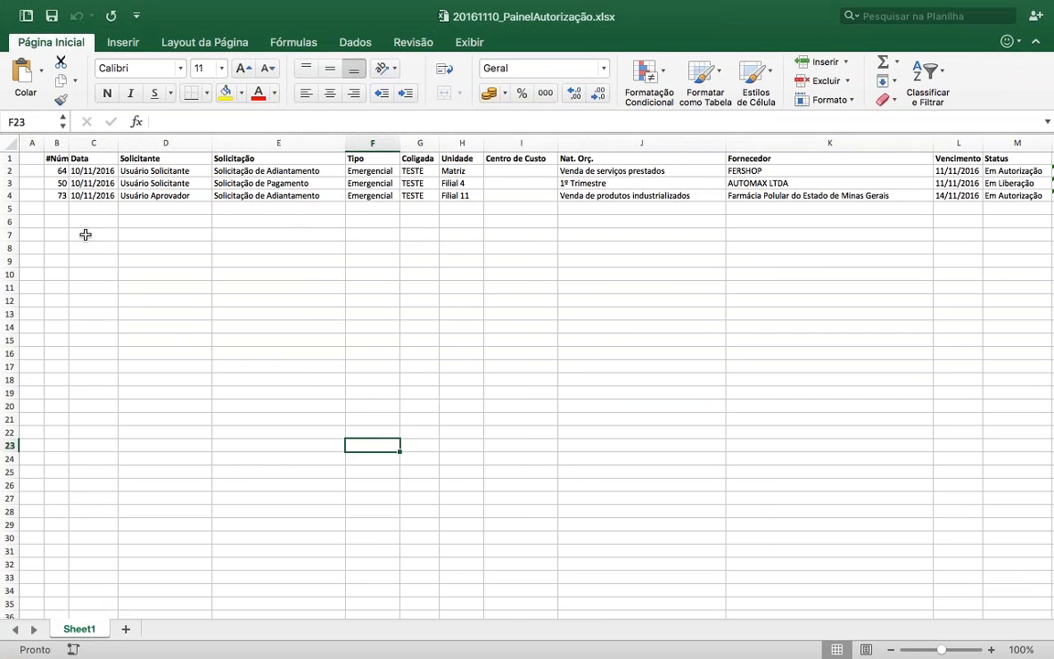
{"action": "key", "text": "ctrl+Right"}
{"action": "key", "text": "ctrl+Left"}
{"action": "left_click", "coordinate": [74, 248]}
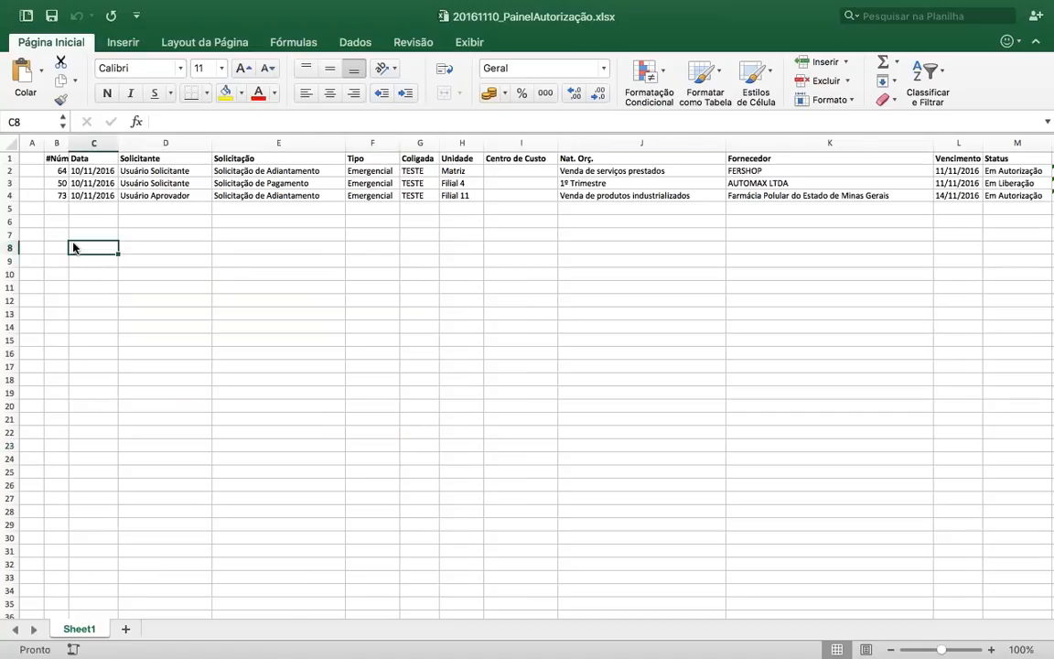
{"action": "key", "text": "ctrl+Right"}
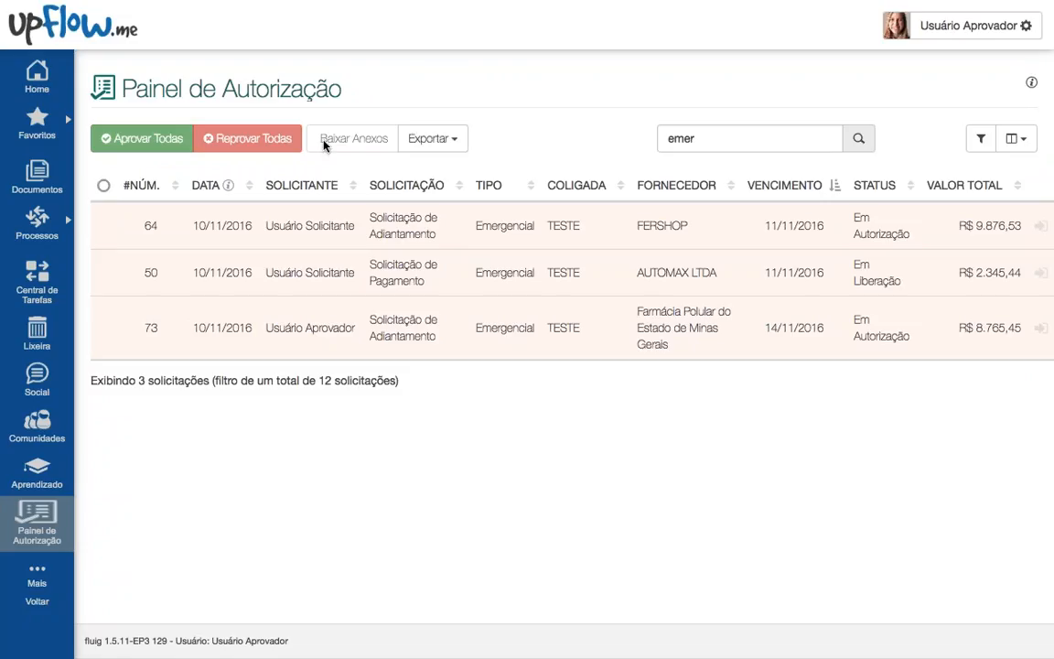
Step: Delete 'emer' from Pesquisar and uncheck Coligada in the column chooser
{"action": "double_click", "coordinate": [681, 139]}
{"action": "key", "text": "BackSpace"}
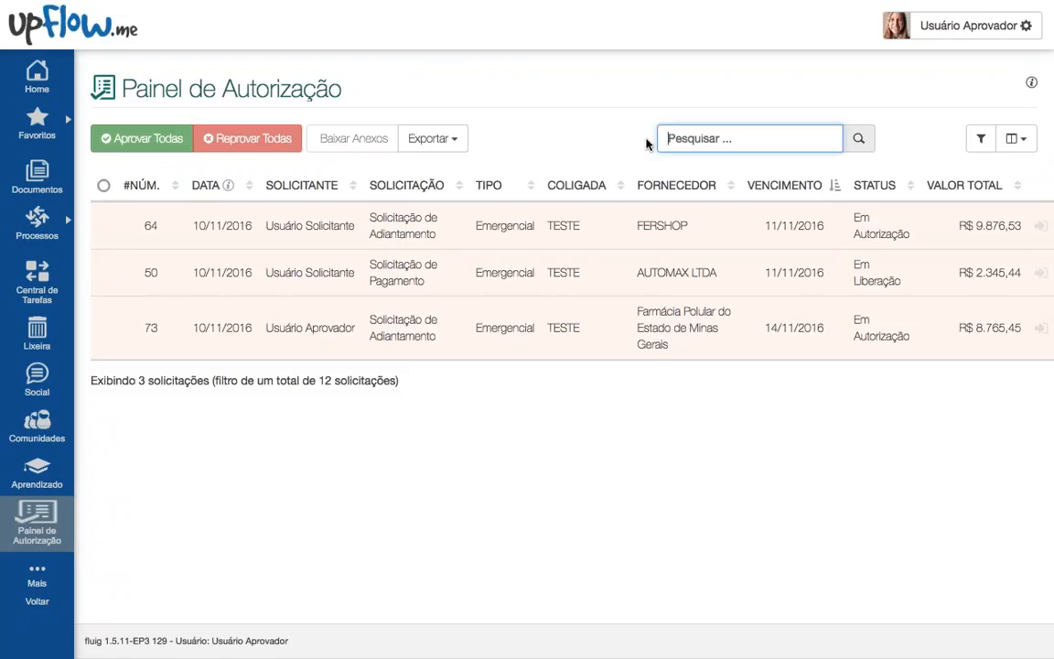
{"action": "scroll", "coordinate": [525, 311], "scroll_direction": "down", "scroll_amount": 1}
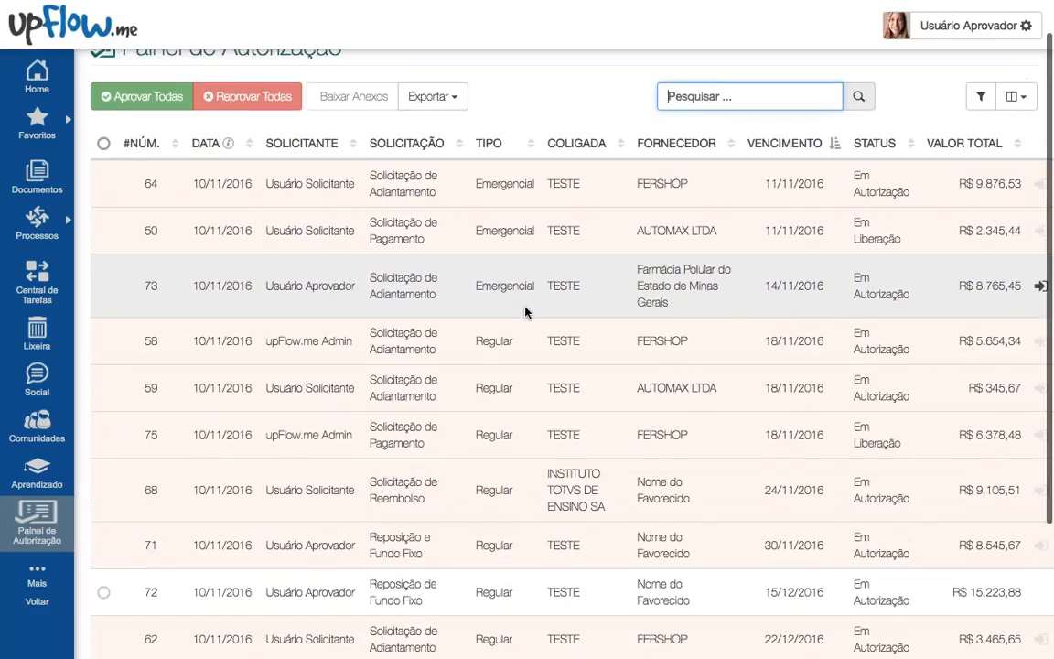
{"action": "left_click", "coordinate": [194, 101]}
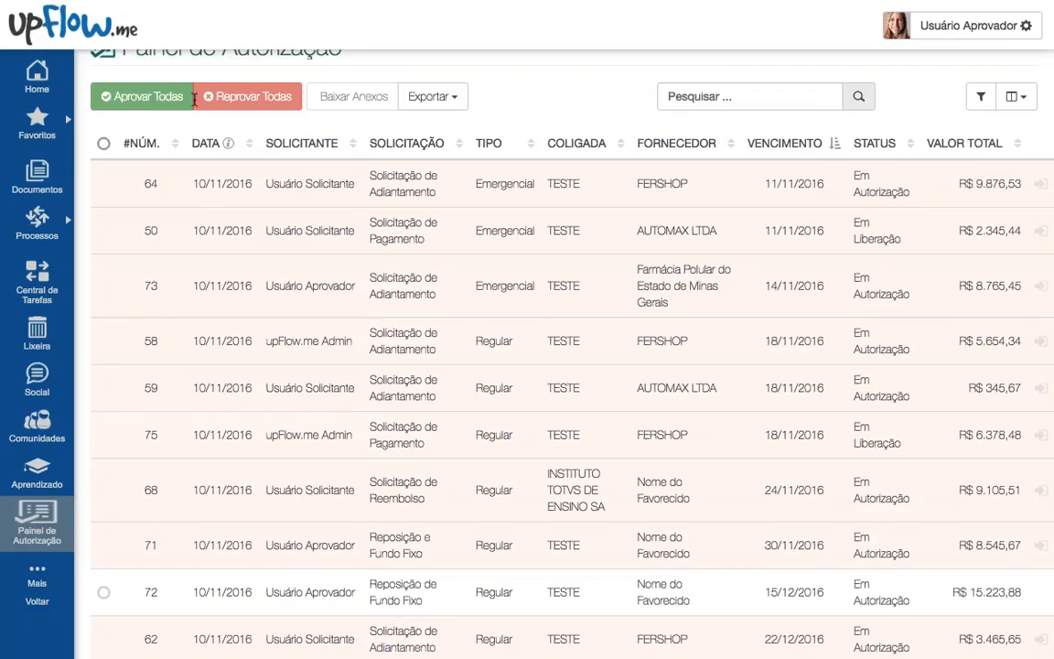
{"action": "scroll", "coordinate": [1006, 251], "scroll_direction": "up", "scroll_amount": 1}
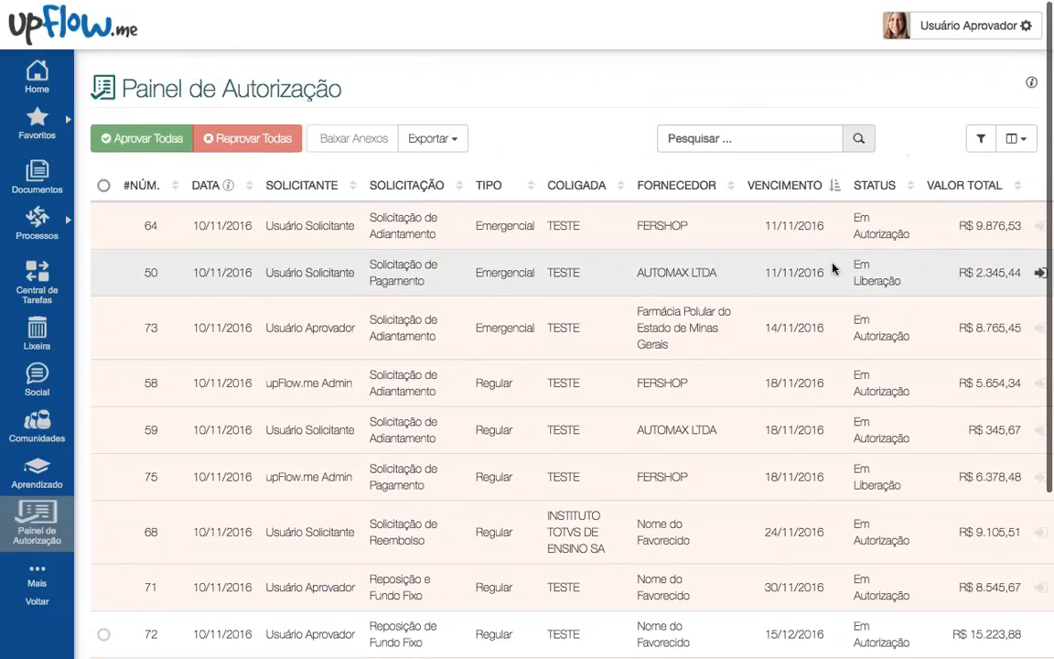
{"action": "left_click", "coordinate": [1016, 139]}
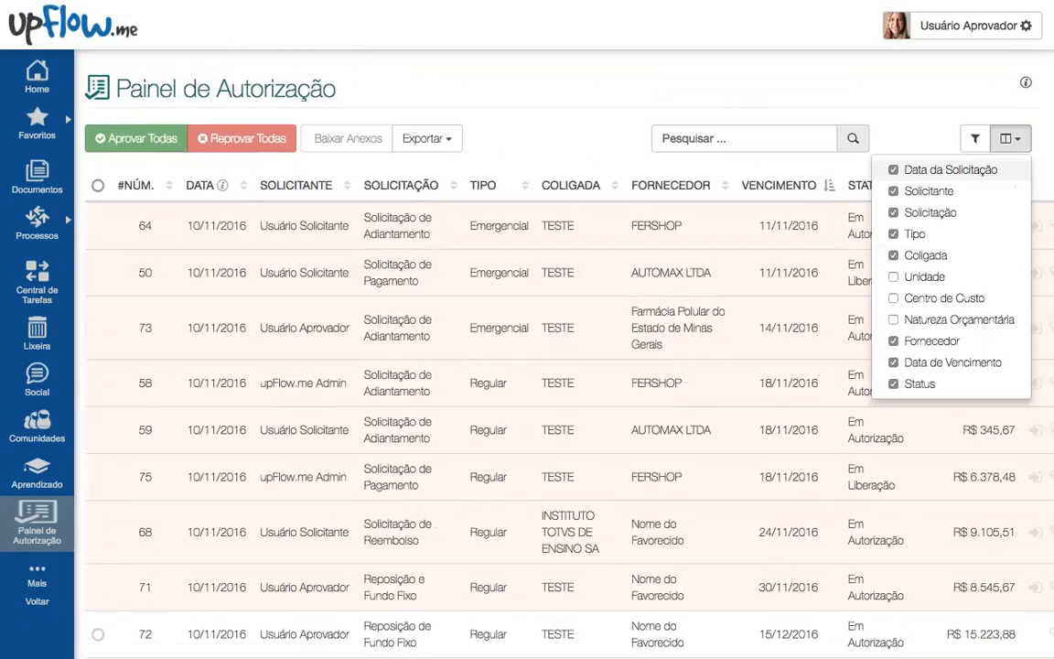
{"action": "left_click", "coordinate": [929, 256]}
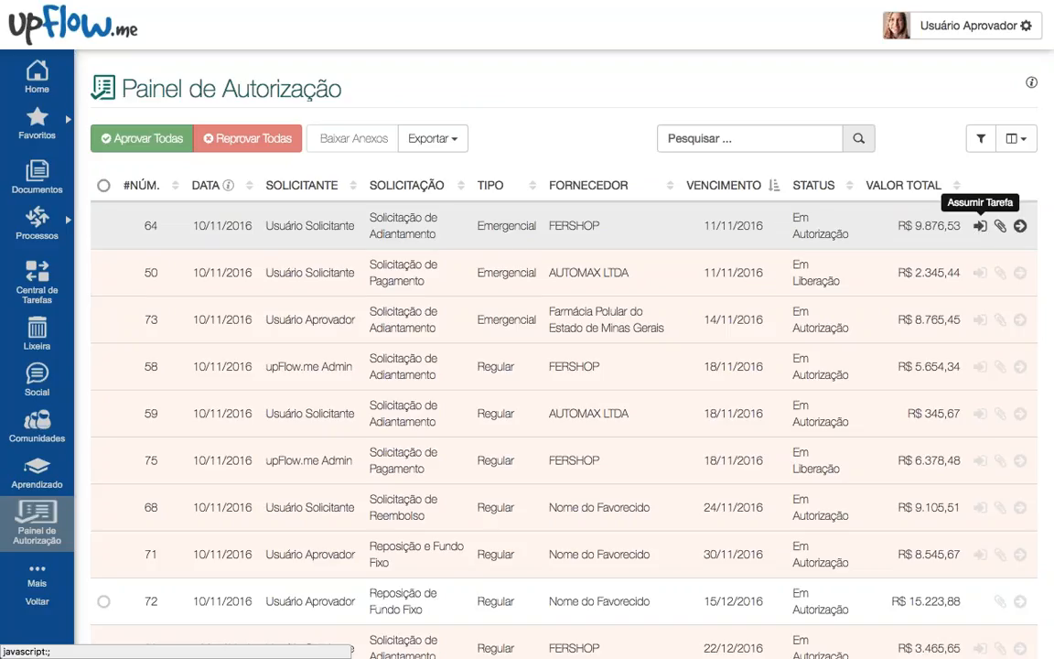
Step: Use Assumir Tarefa on requests 64, 50 and 73
{"action": "left_click", "coordinate": [979, 225]}
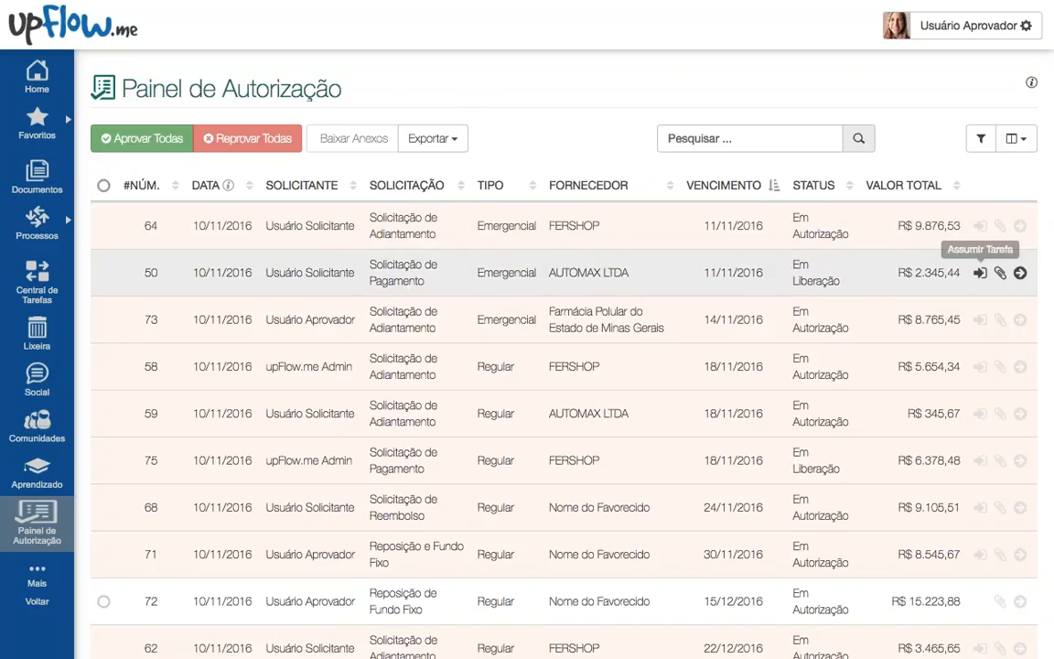
{"action": "left_click", "coordinate": [979, 273]}
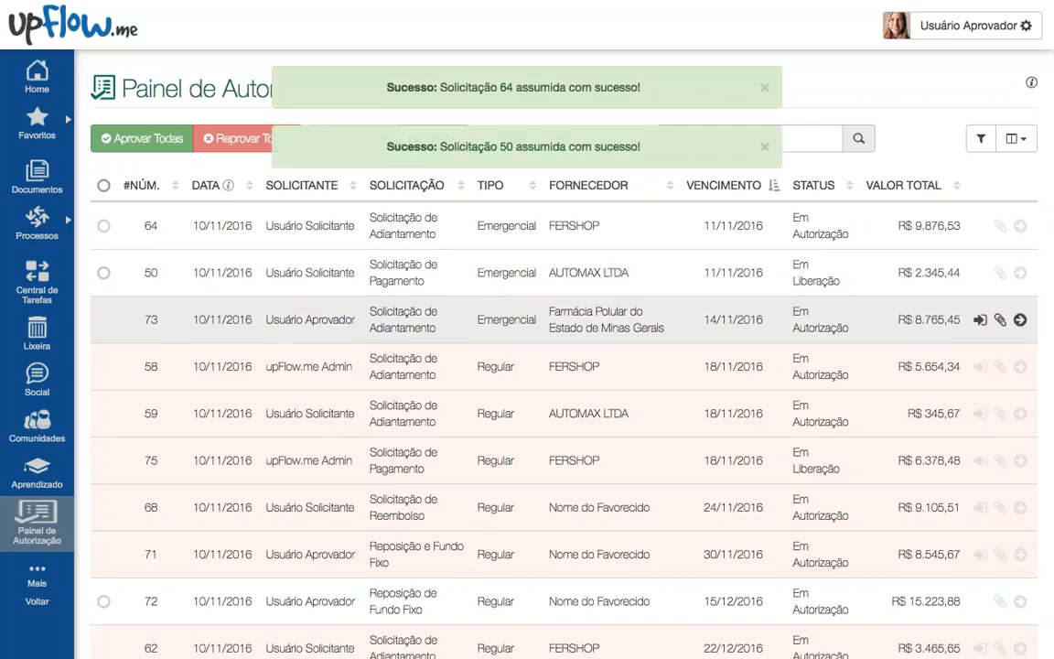
{"action": "left_click", "coordinate": [980, 320]}
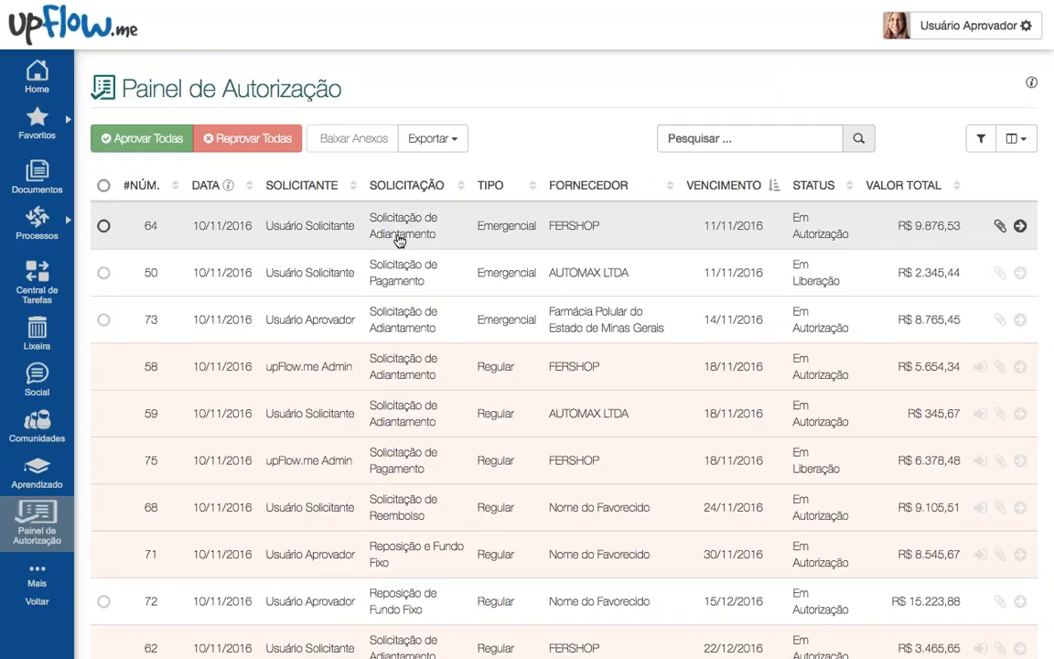
Step: Search 'emer', sort by Solicitação, select all three requests and confirm Aprovar
{"action": "left_click", "coordinate": [715, 138]}
{"action": "type", "text": "emer"}
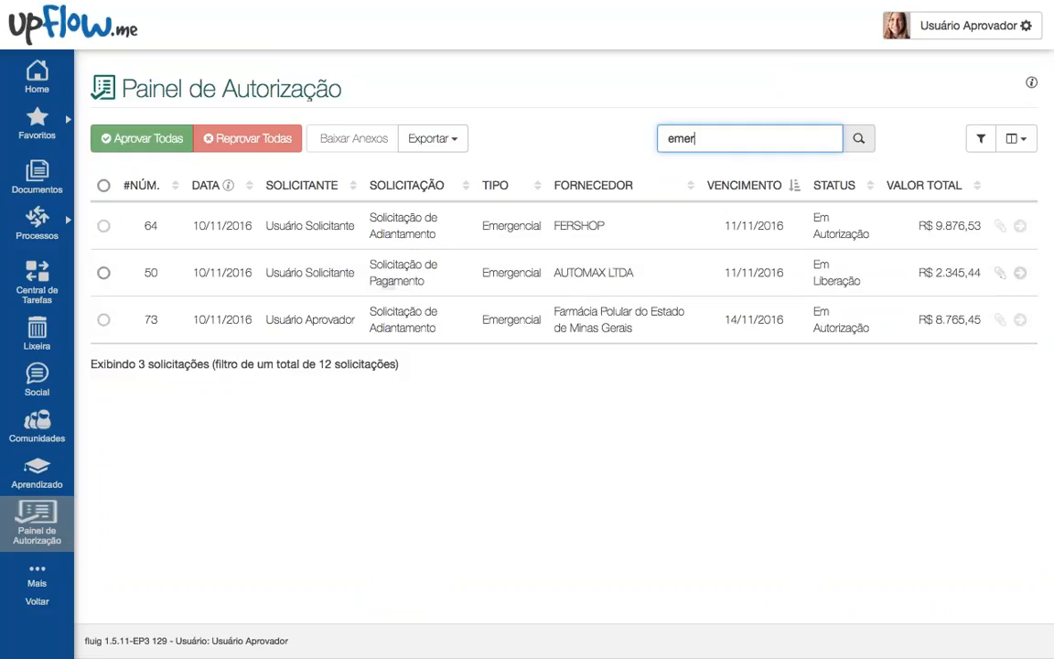
{"action": "left_click", "coordinate": [409, 184]}
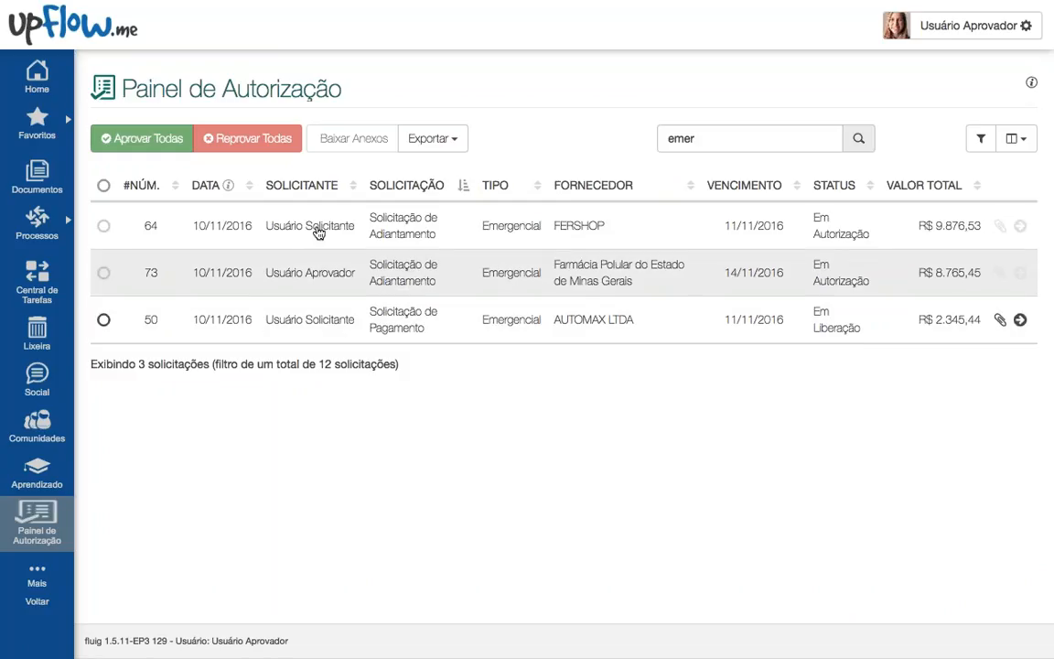
{"action": "left_click", "coordinate": [104, 187]}
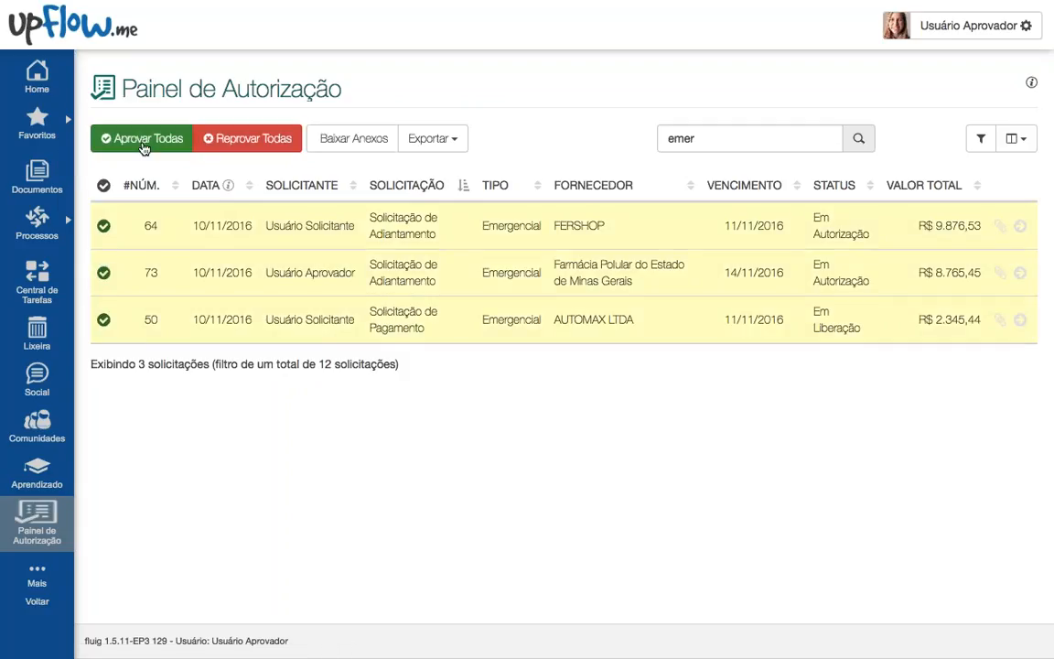
{"action": "left_click", "coordinate": [143, 148]}
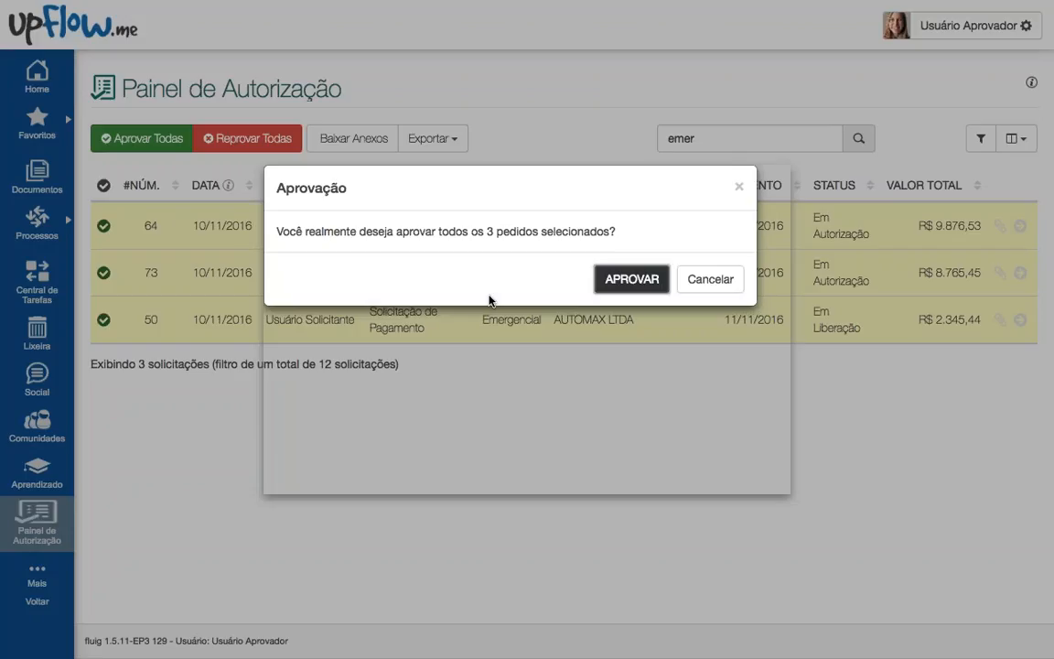
{"action": "left_click", "coordinate": [621, 283]}
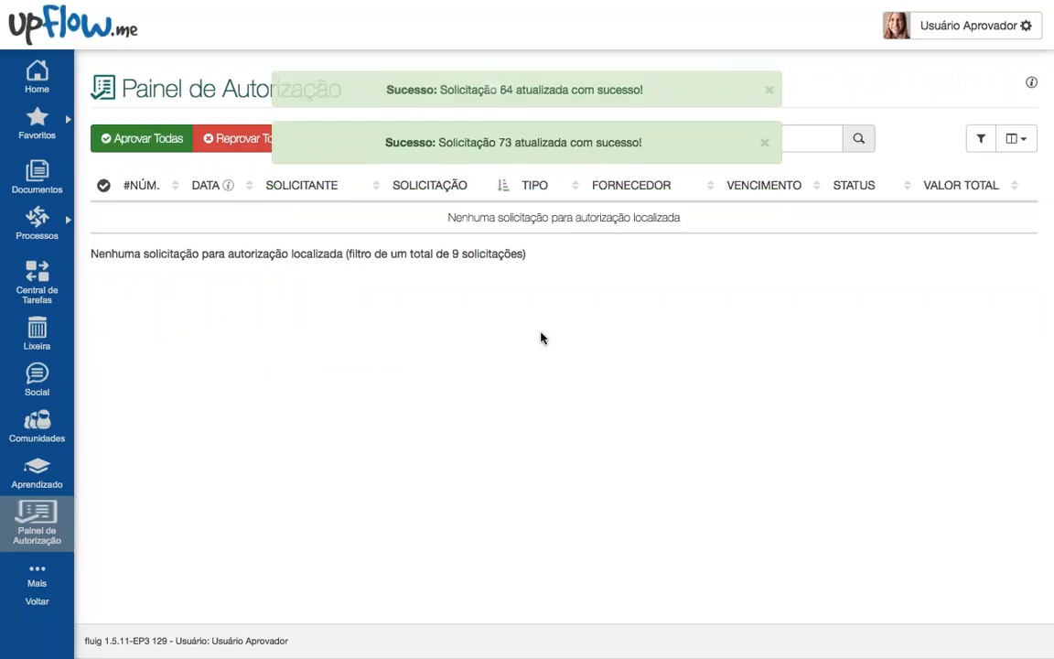
Step: Clear the search and assume requests 71, 58, 59, 62, 74 and 75
{"action": "double_click", "coordinate": [658, 140]}
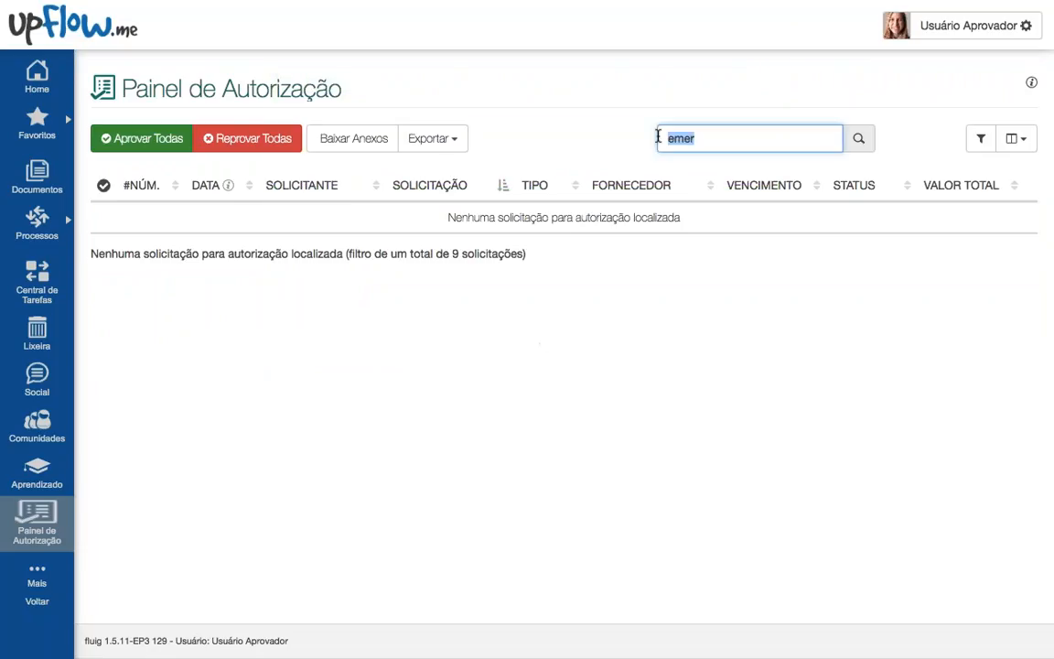
{"action": "key", "text": "BackSpace"}
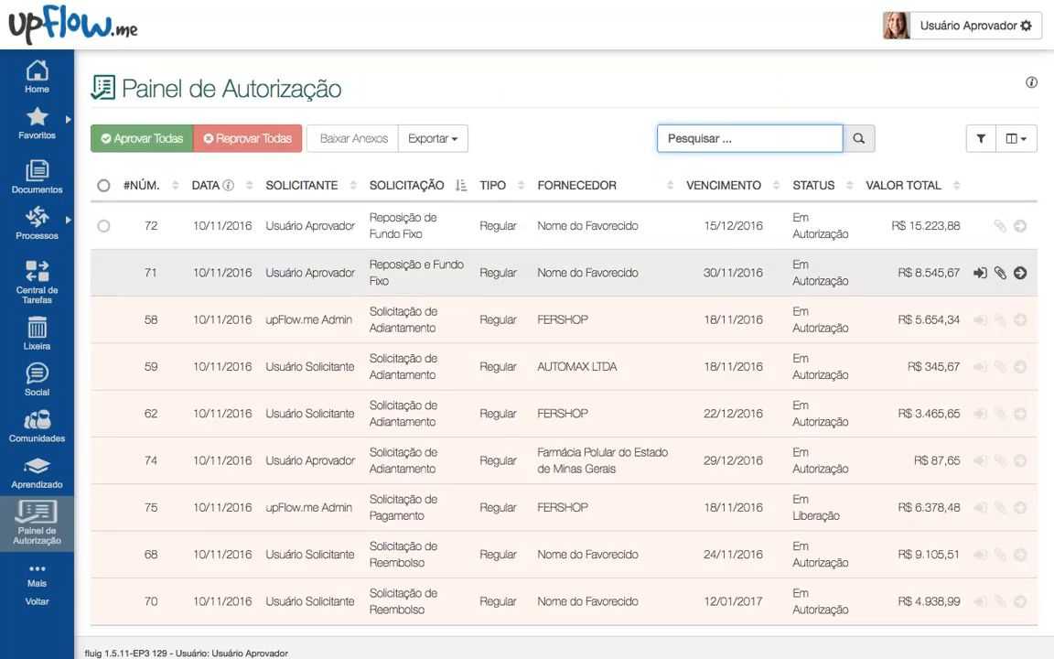
{"action": "left_click", "coordinate": [980, 273]}
{"action": "left_click", "coordinate": [981, 320]}
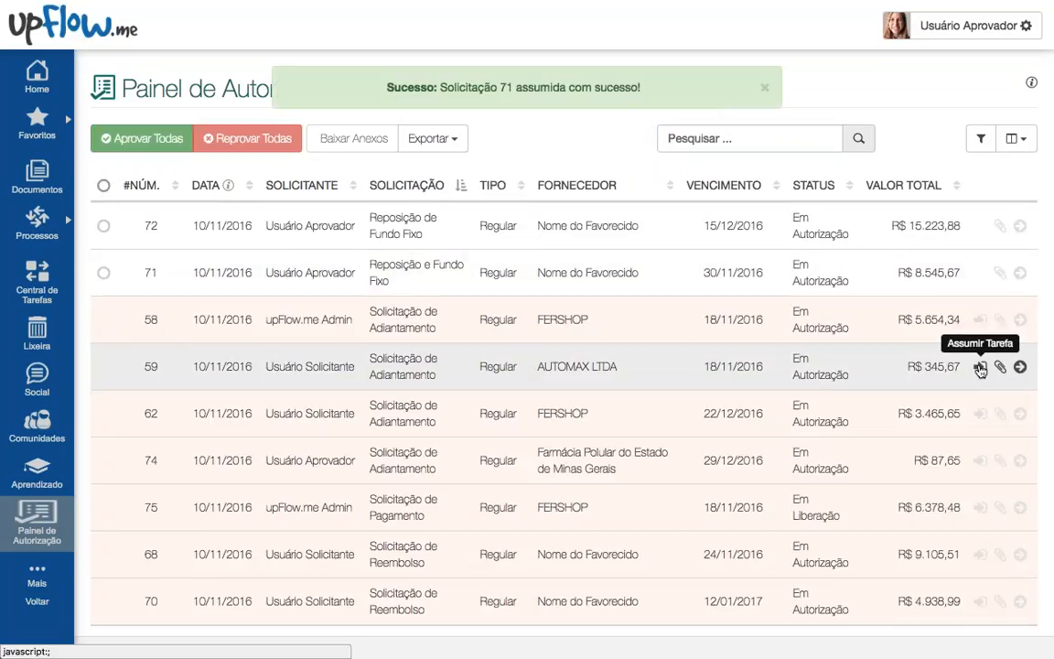
{"action": "left_click", "coordinate": [981, 367]}
{"action": "left_click", "coordinate": [981, 460]}
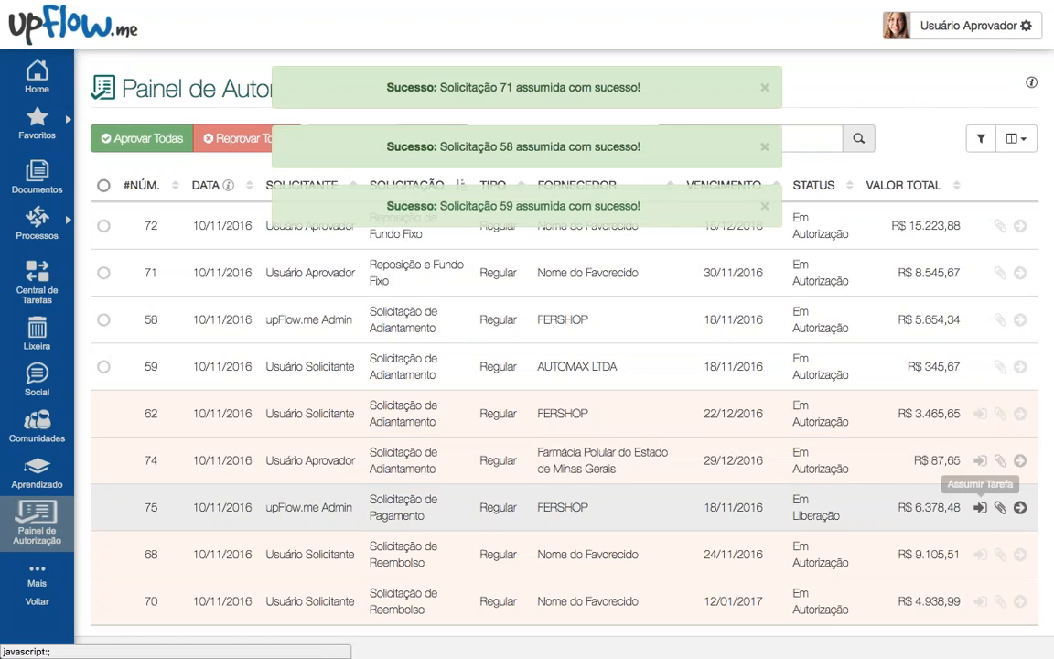
{"action": "left_click", "coordinate": [980, 508]}
{"action": "scroll", "coordinate": [953, 398], "scroll_direction": "down", "scroll_amount": 1}
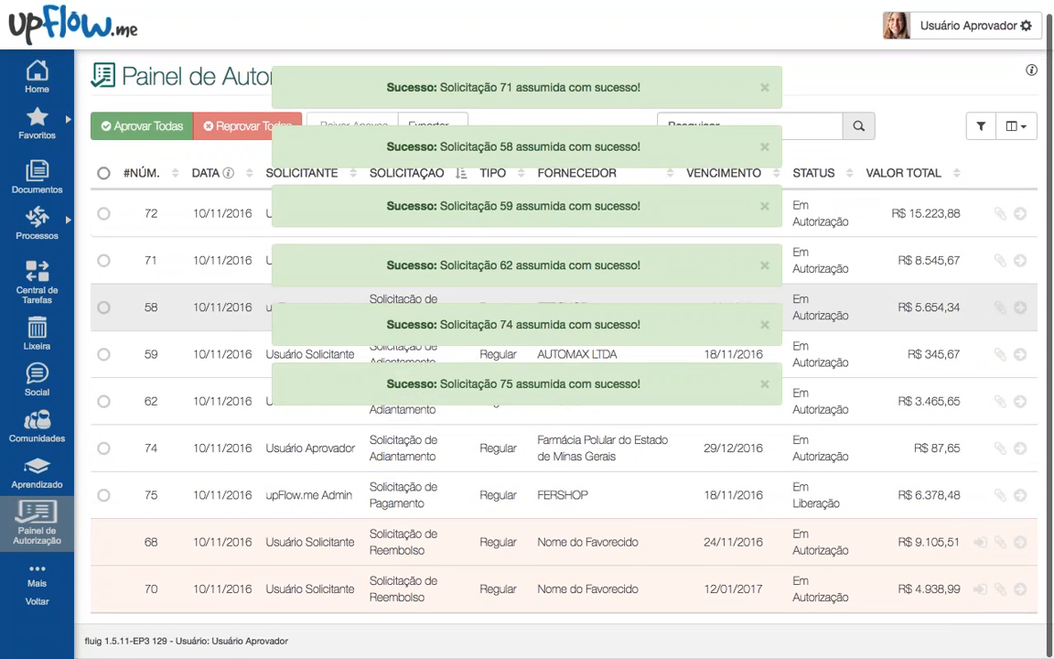
Step: Toggle Selecionar Todos on and off, then show request 72's attachments
{"action": "left_click", "coordinate": [103, 171]}
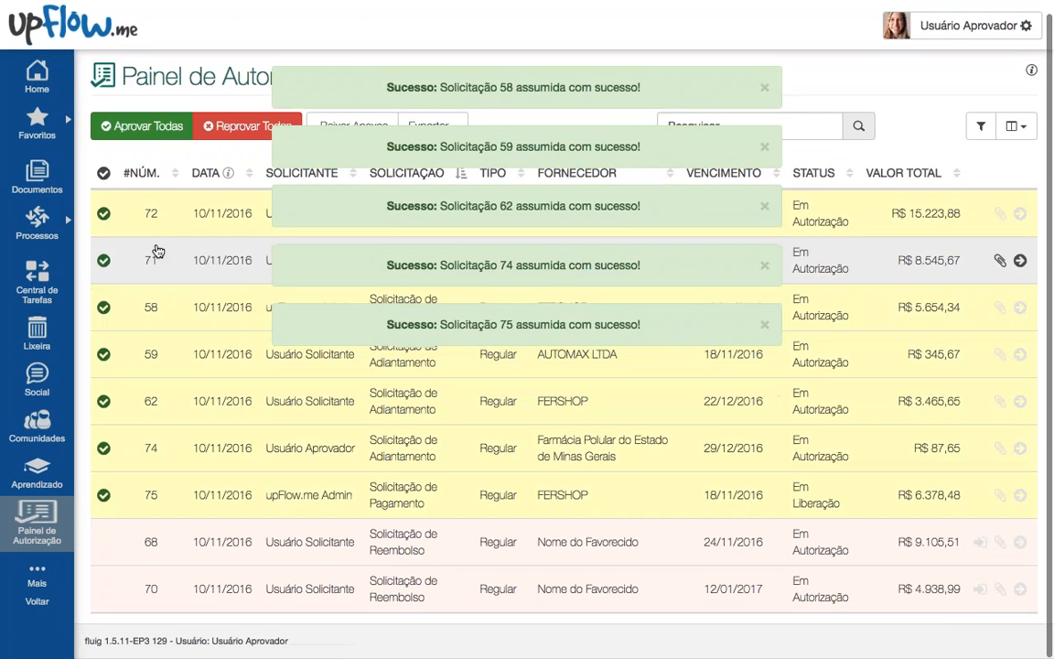
{"action": "left_click", "coordinate": [104, 173]}
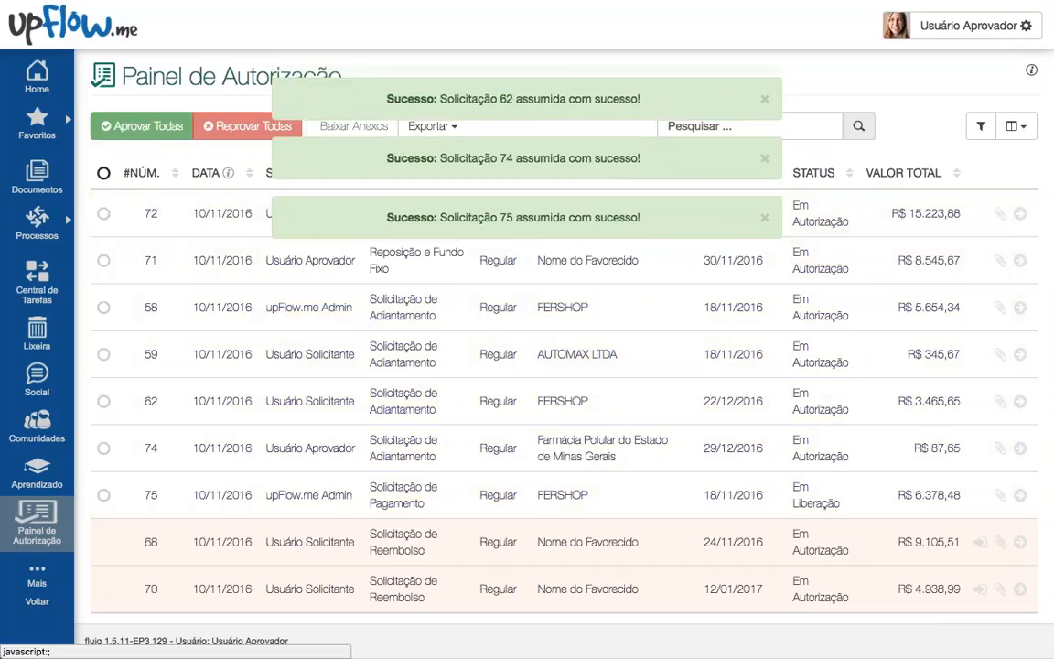
{"action": "left_click", "coordinate": [1000, 215]}
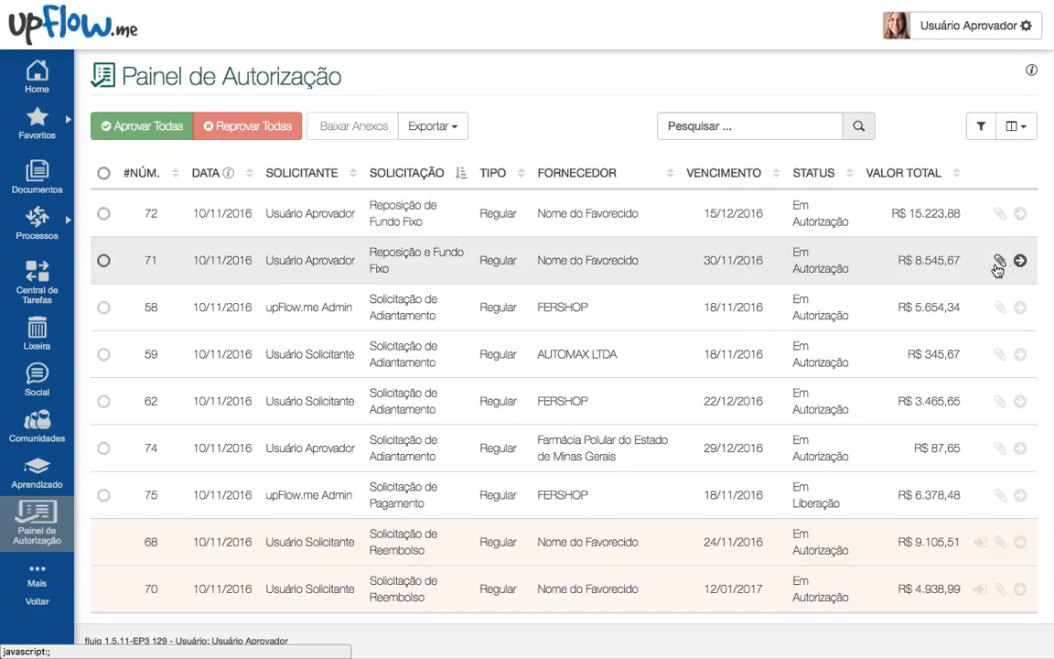
{"action": "mouse_move", "coordinate": [1000, 262]}
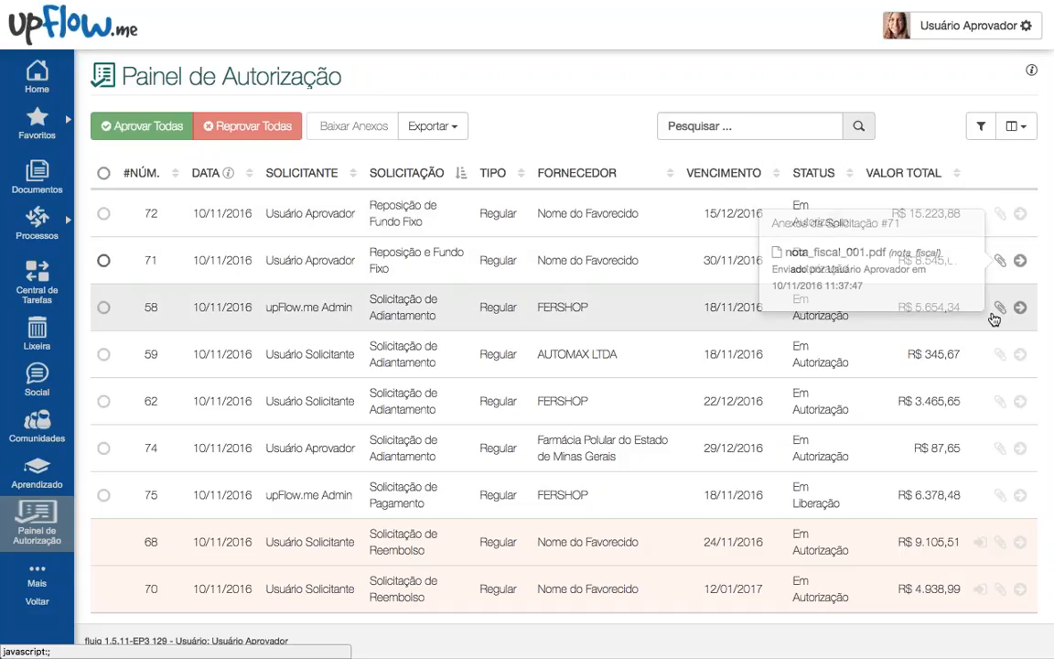
{"action": "mouse_move", "coordinate": [1000, 309]}
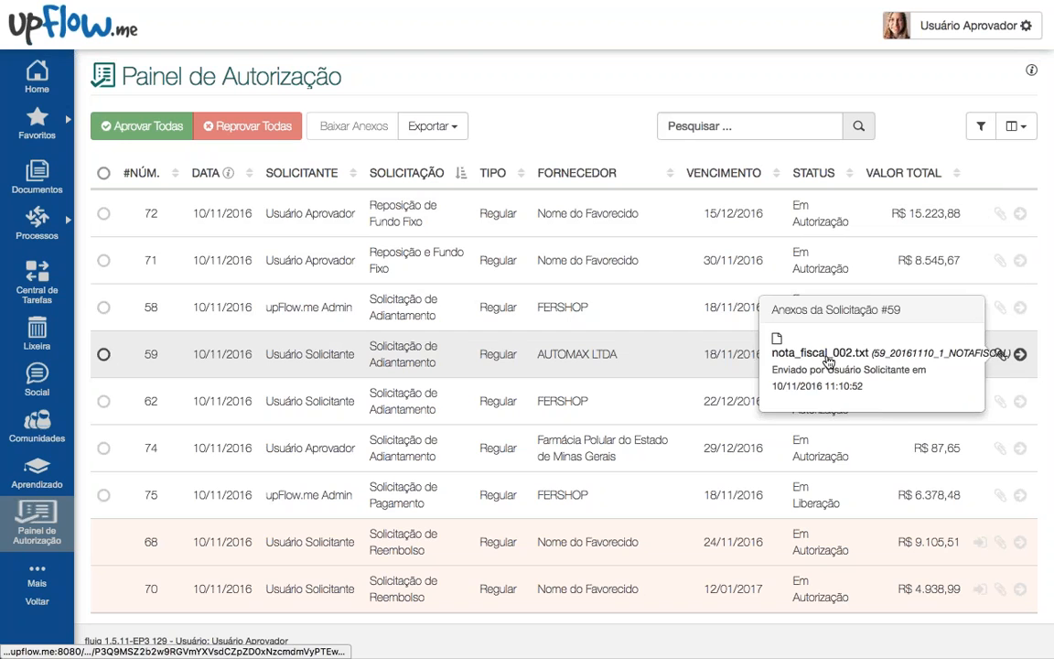
{"action": "left_click", "coordinate": [1000, 355]}
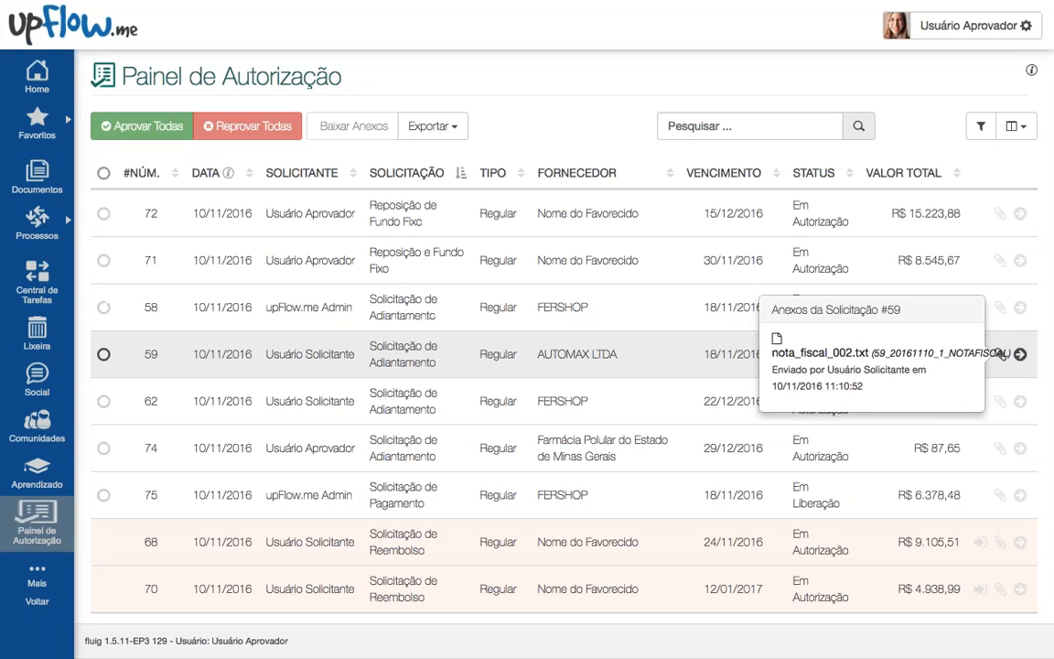
{"action": "left_click", "coordinate": [1002, 355]}
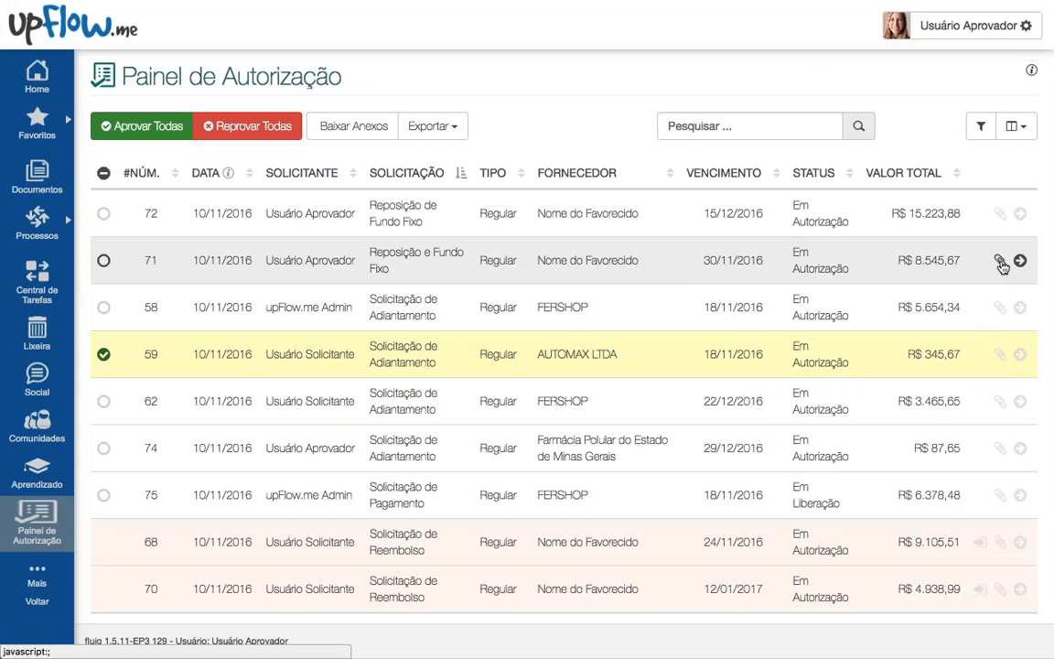
{"action": "mouse_move", "coordinate": [1000, 265]}
{"action": "left_click", "coordinate": [846, 254]}
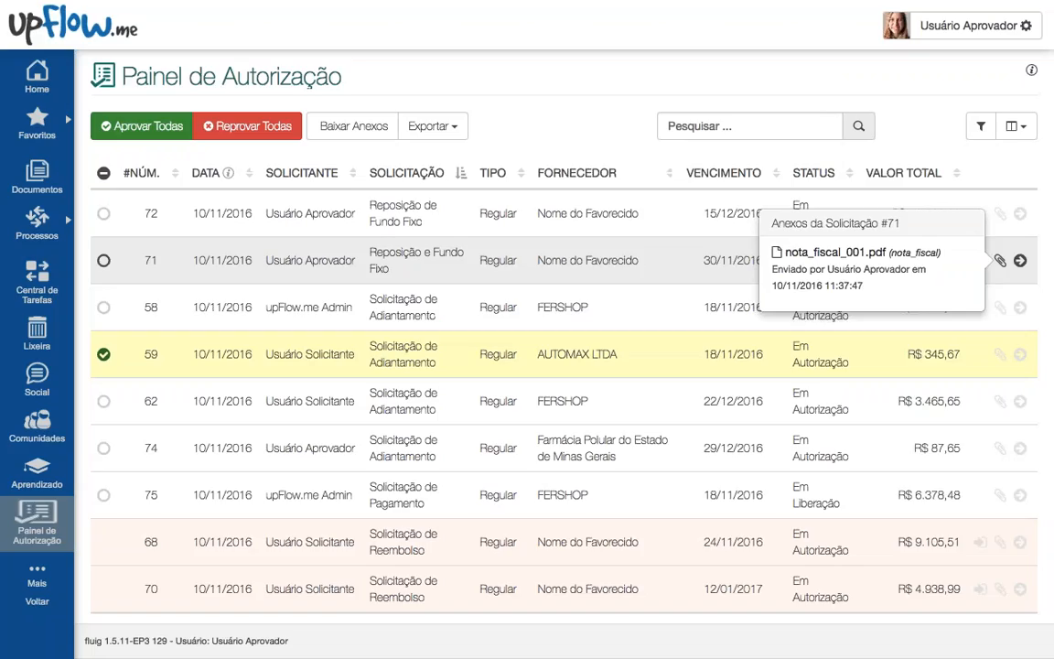
{"action": "left_click", "coordinate": [532, 259]}
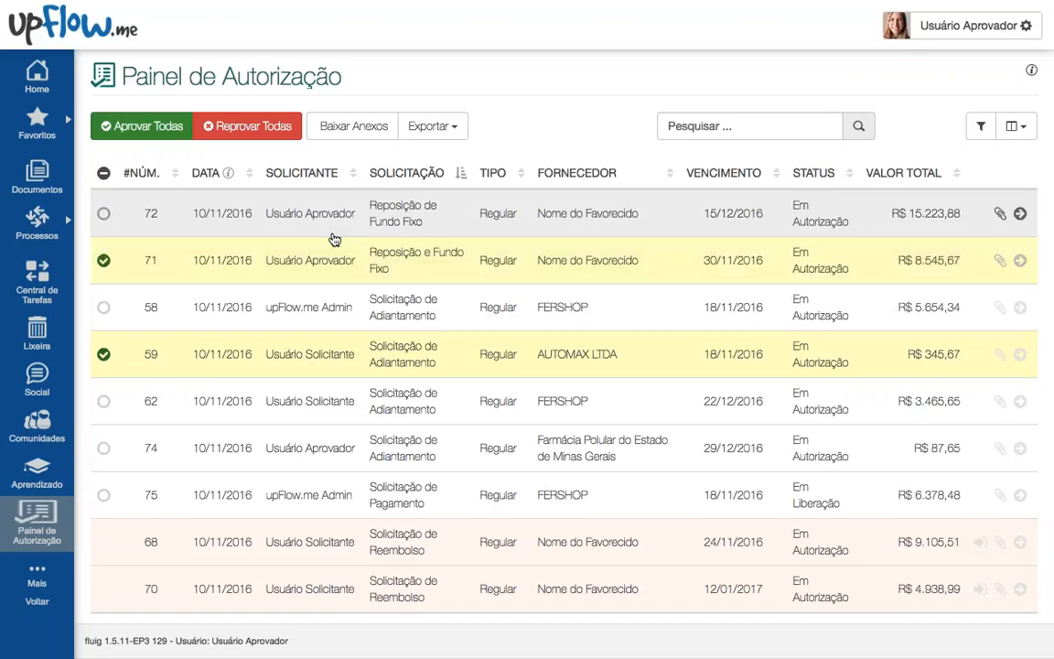
{"action": "left_click", "coordinate": [103, 173]}
Step: Check requests 72, 71 and 58 and confirm Baixar Anexos with SIM
{"action": "left_click", "coordinate": [104, 173]}
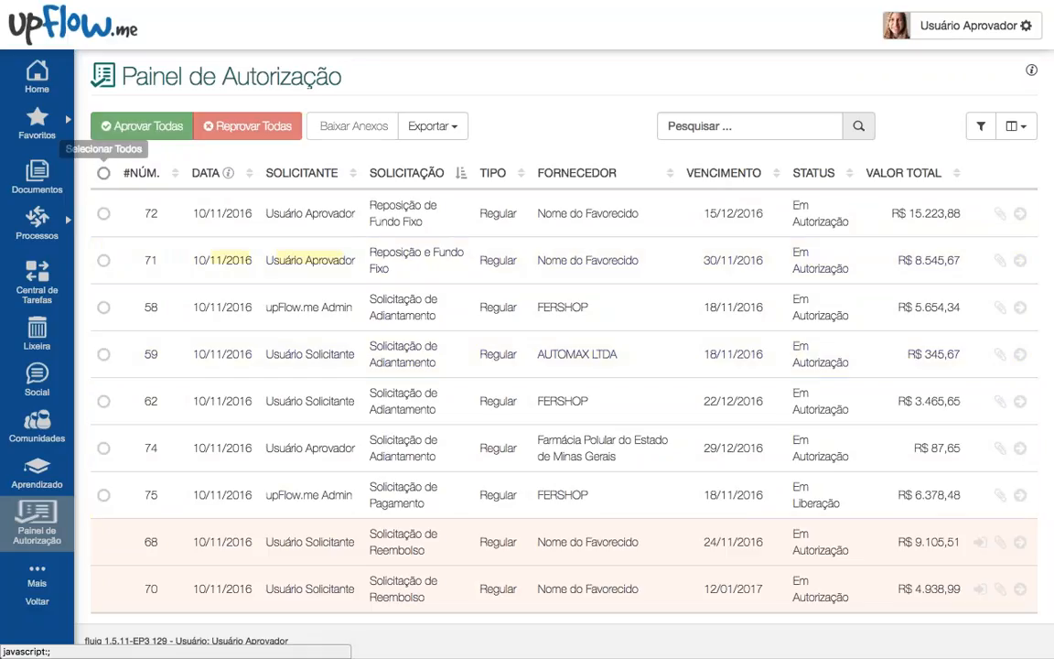
{"action": "left_click", "coordinate": [104, 214]}
{"action": "left_click", "coordinate": [103, 259]}
{"action": "left_click", "coordinate": [284, 308]}
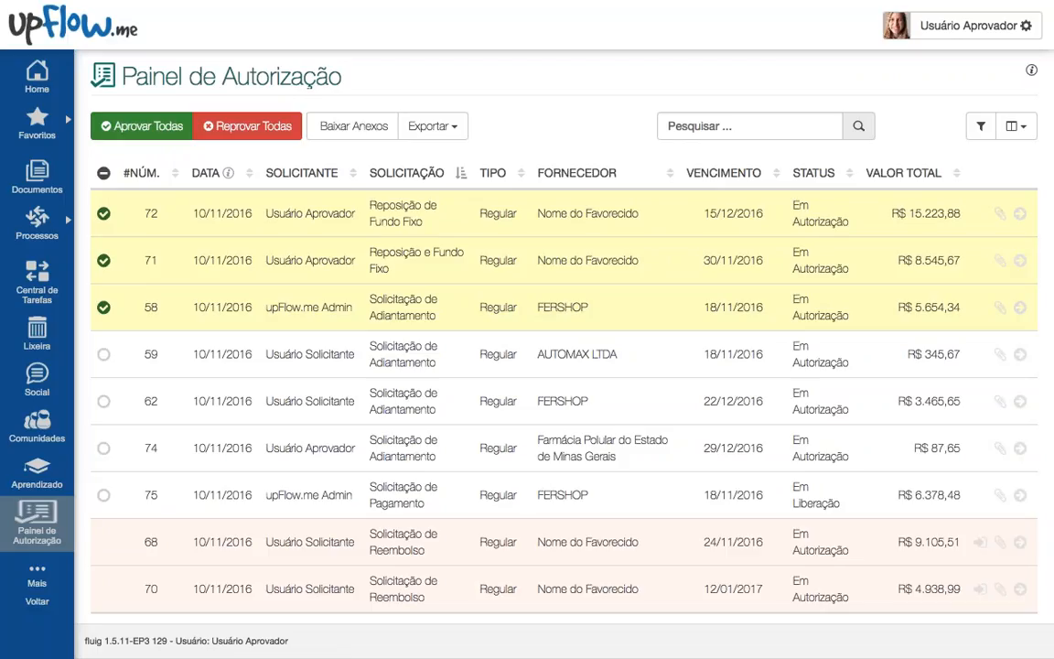
{"action": "left_click", "coordinate": [368, 131]}
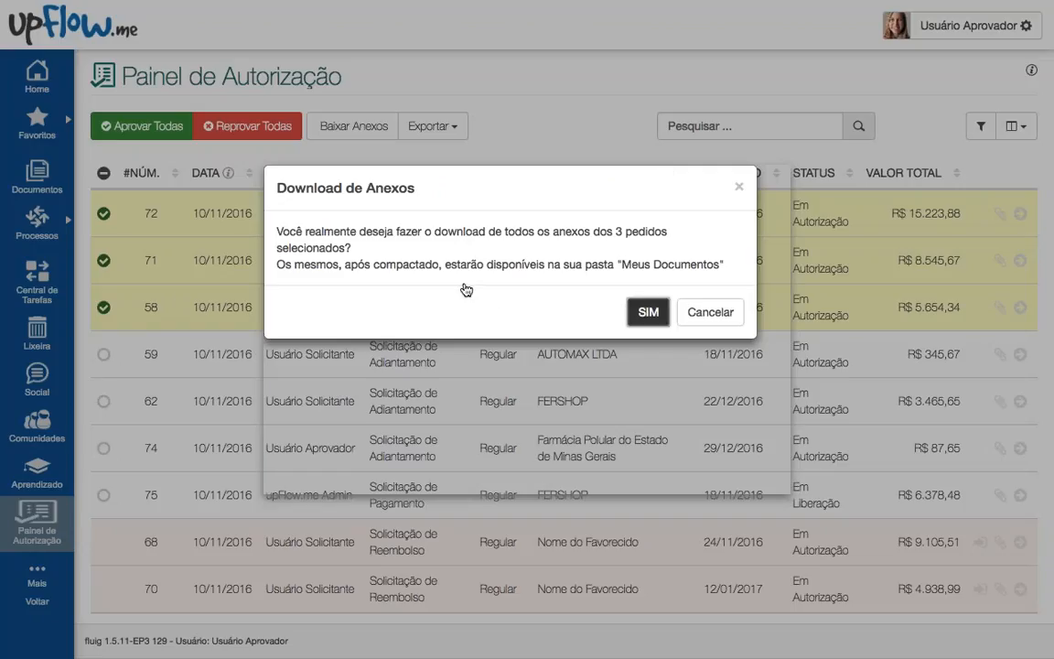
{"action": "key", "text": "Return"}
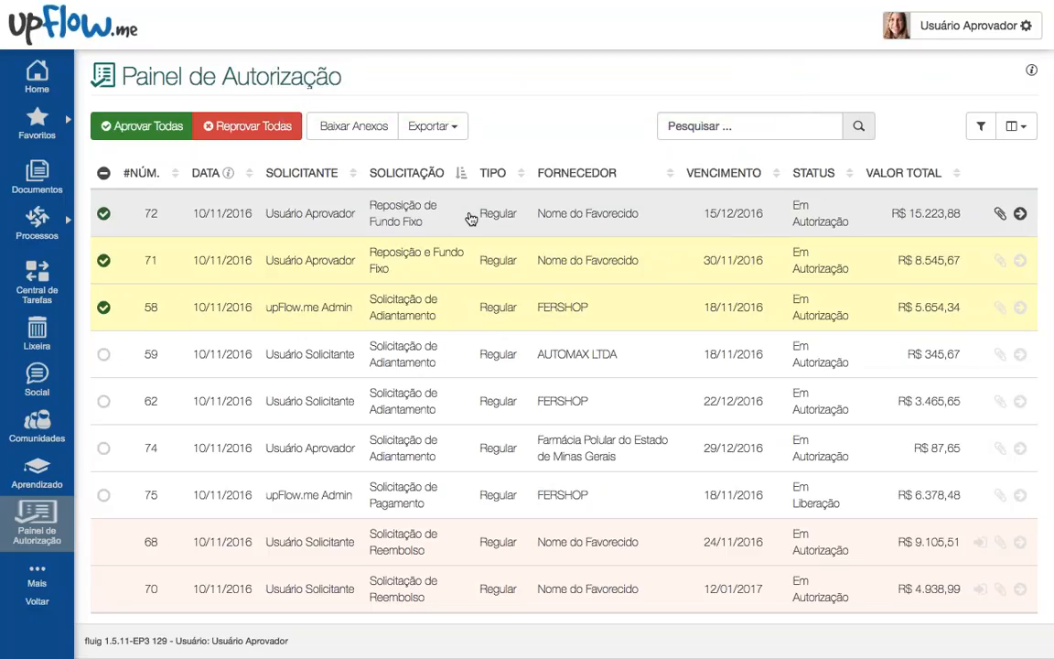
Step: Open the Anexos.zip notification and open the downloaded Anexos.zip
{"action": "left_click", "coordinate": [343, 125]}
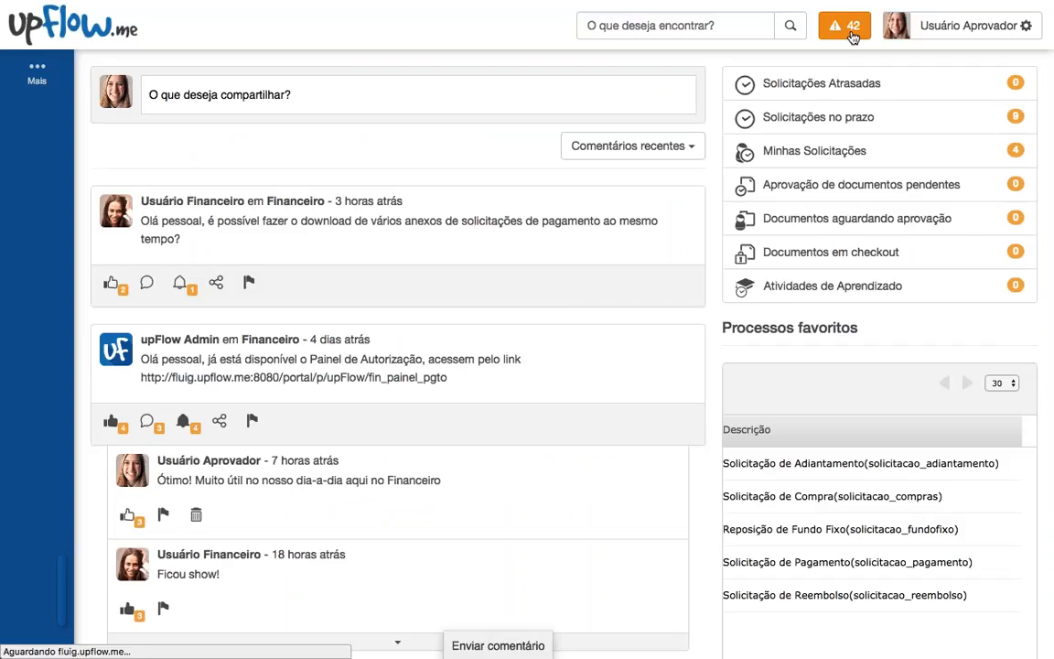
{"action": "left_click", "coordinate": [848, 34]}
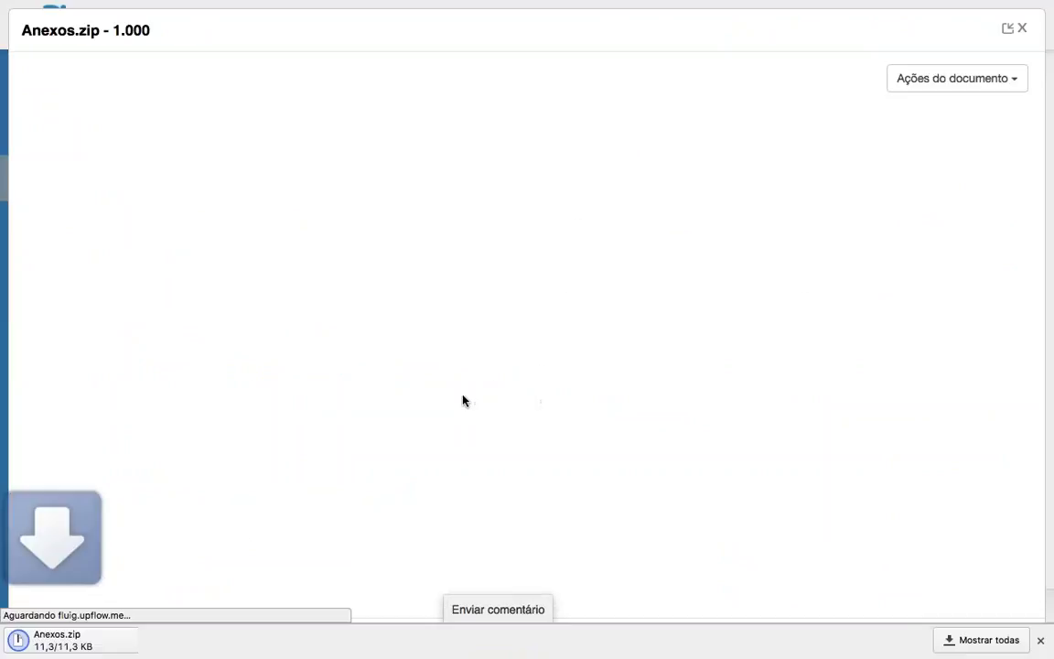
{"action": "left_click", "coordinate": [71, 640]}
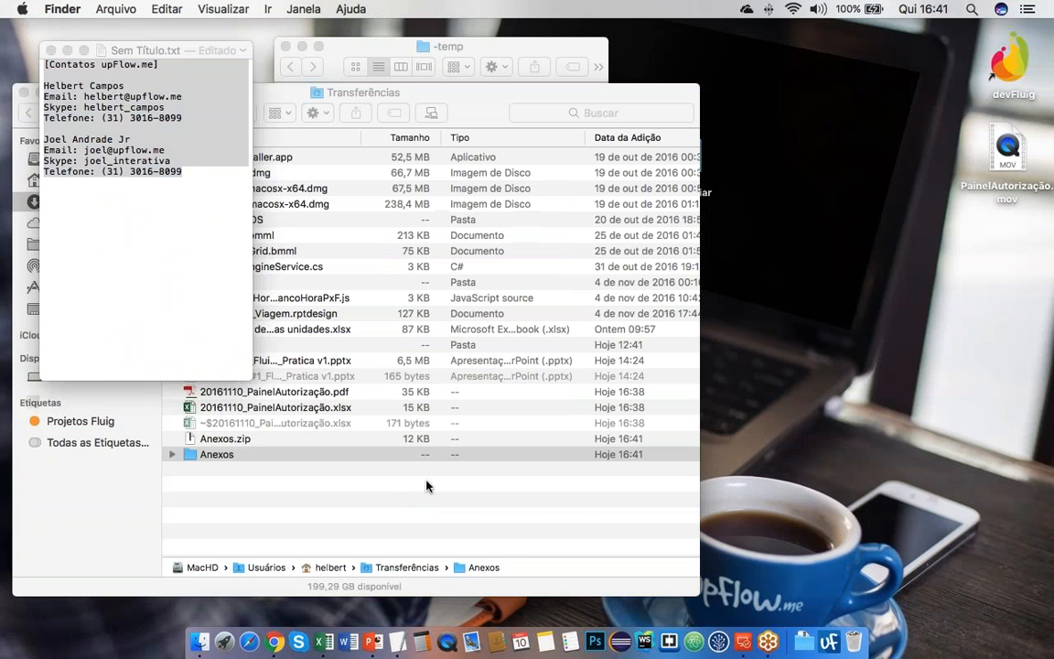
Step: Open the extracted Anexos folder to see nota_fiscal_001.pdf, nota_fiscal_003.pdf and teste de anexo 001.txt
{"action": "double_click", "coordinate": [259, 458]}
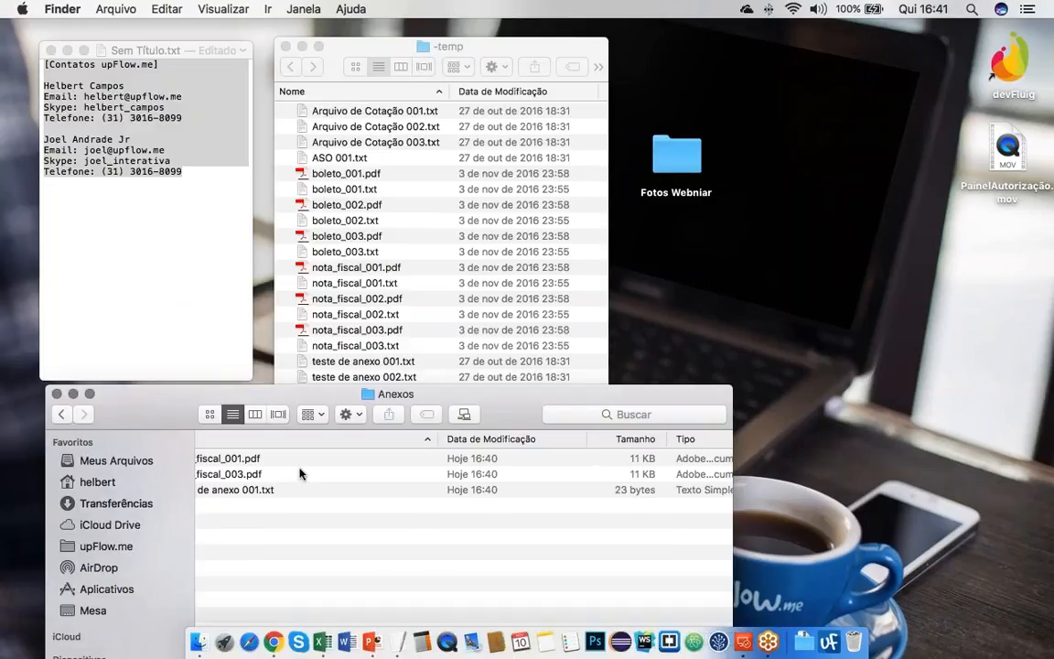
{"action": "key", "text": "Down"}
{"action": "key", "text": "Down"}
{"action": "key", "text": "Down"}
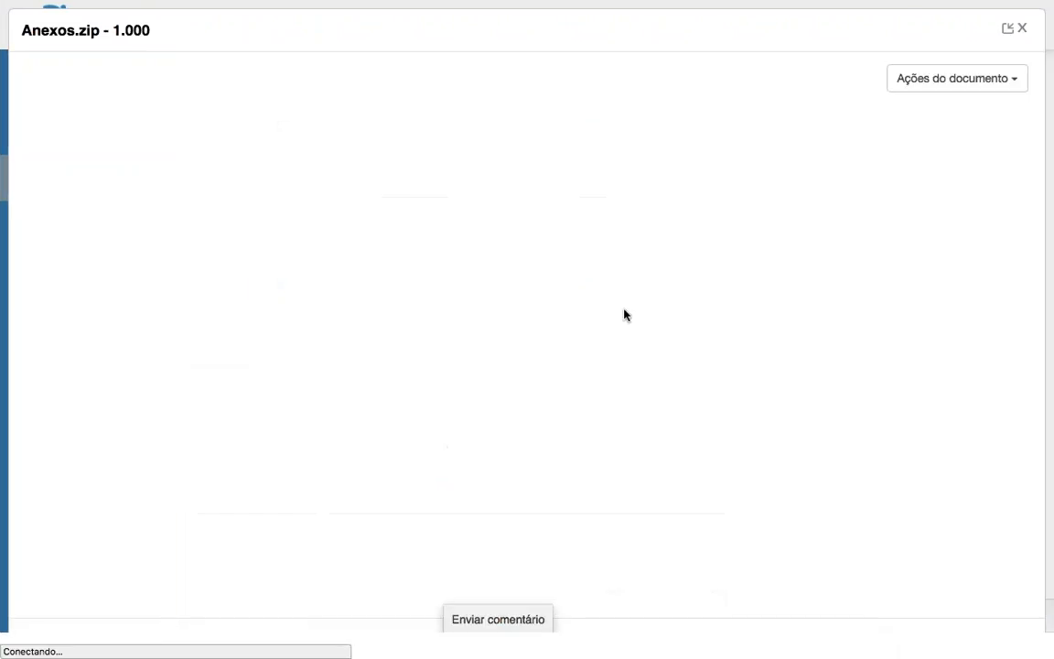
Step: Close the Anexos.zip preview and return to Painel de Autorização through the Mais sidebar menu
{"action": "left_click", "coordinate": [1022, 30]}
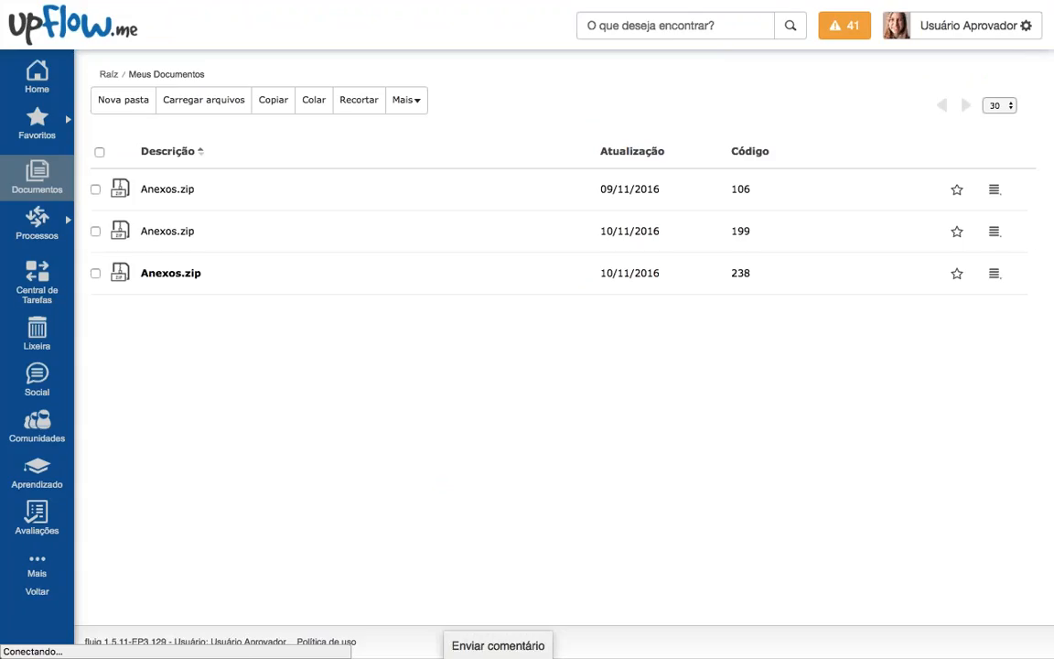
{"action": "left_click", "coordinate": [36, 565]}
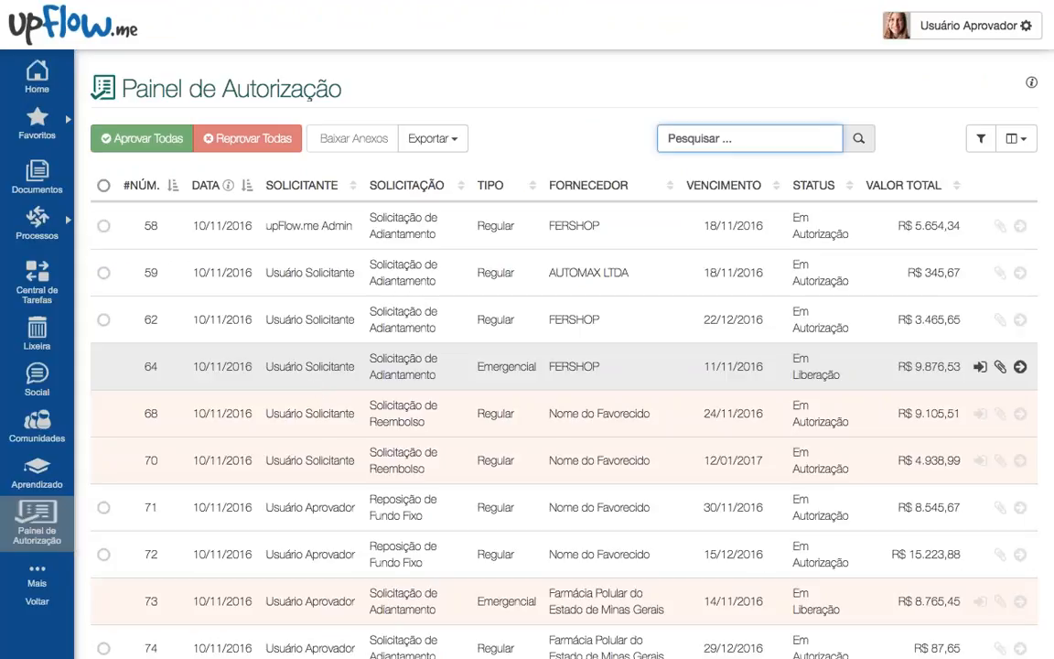
{"action": "scroll", "coordinate": [360, 357], "scroll_direction": "down", "scroll_amount": 3}
{"action": "scroll", "coordinate": [362, 358], "scroll_direction": "up", "scroll_amount": 3}
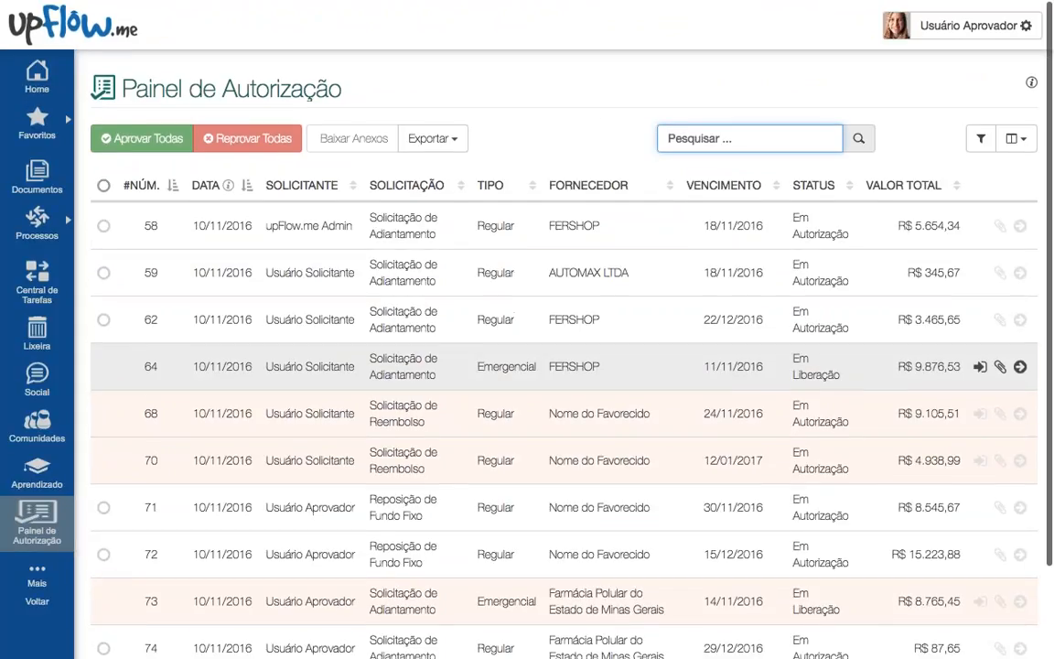
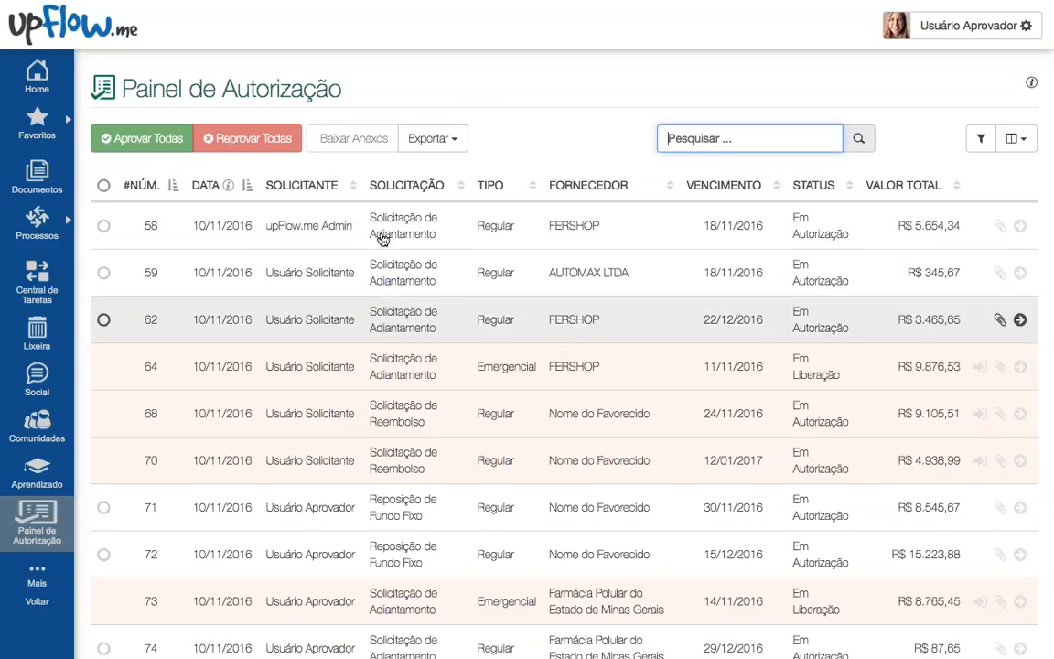
Step: Tick request 58 in Painel de Autorização, approve it with Aprovar Todas, then open Central de Tarefas
{"action": "left_click", "coordinate": [187, 241]}
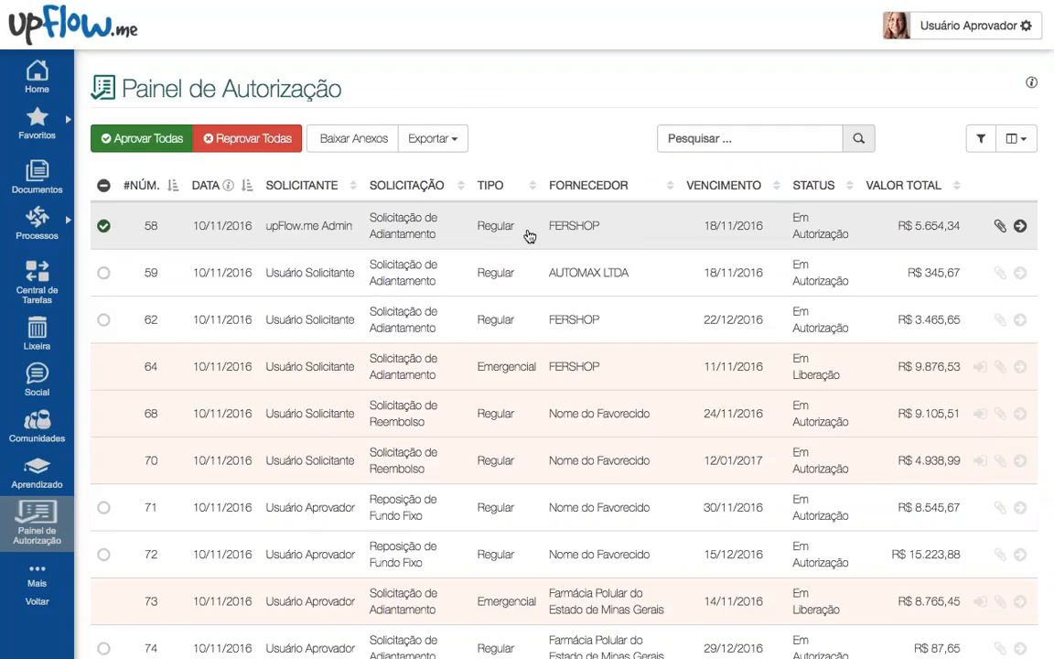
{"action": "left_click", "coordinate": [128, 138]}
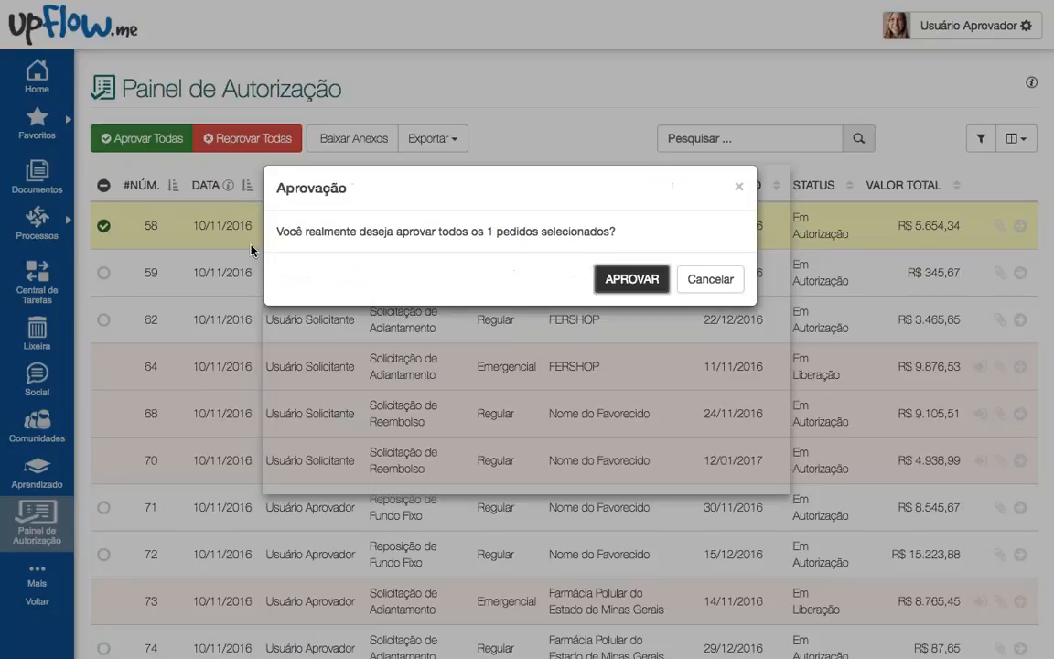
{"action": "key", "text": "Return"}
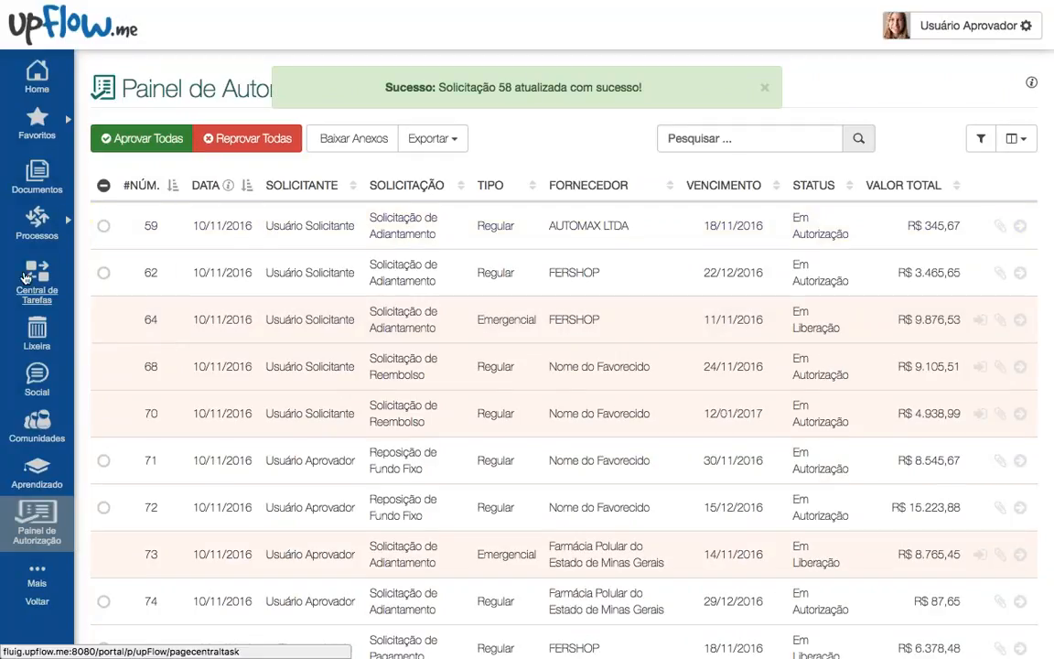
{"action": "left_click", "coordinate": [32, 281]}
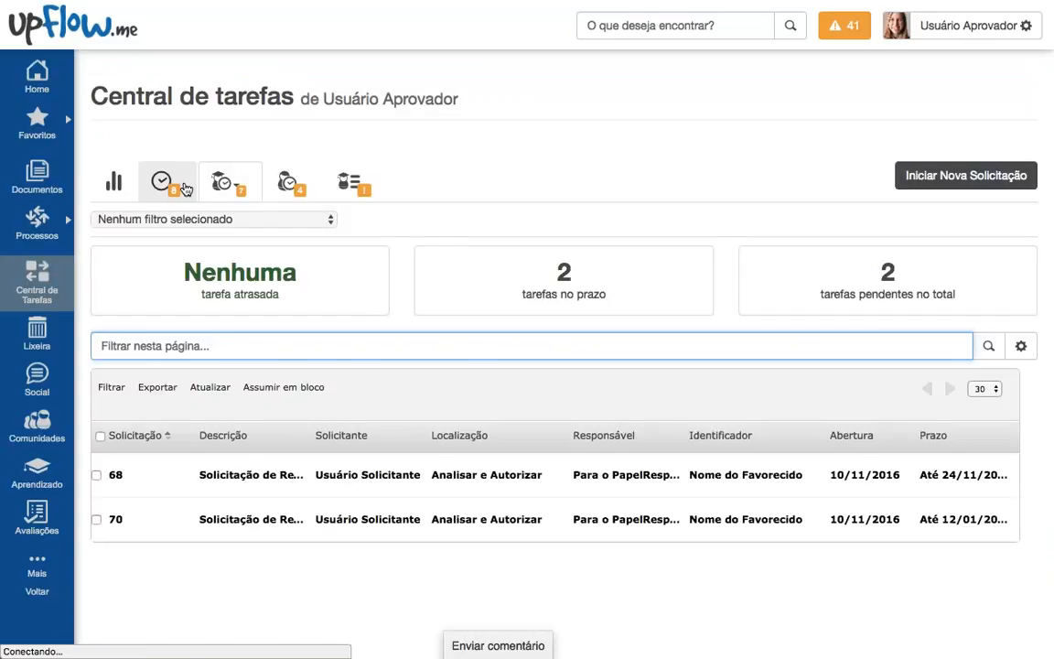
Step: Browse the pending task lists and filter Central de Tarefas to the payment-release group's pool
{"action": "left_click", "coordinate": [185, 189]}
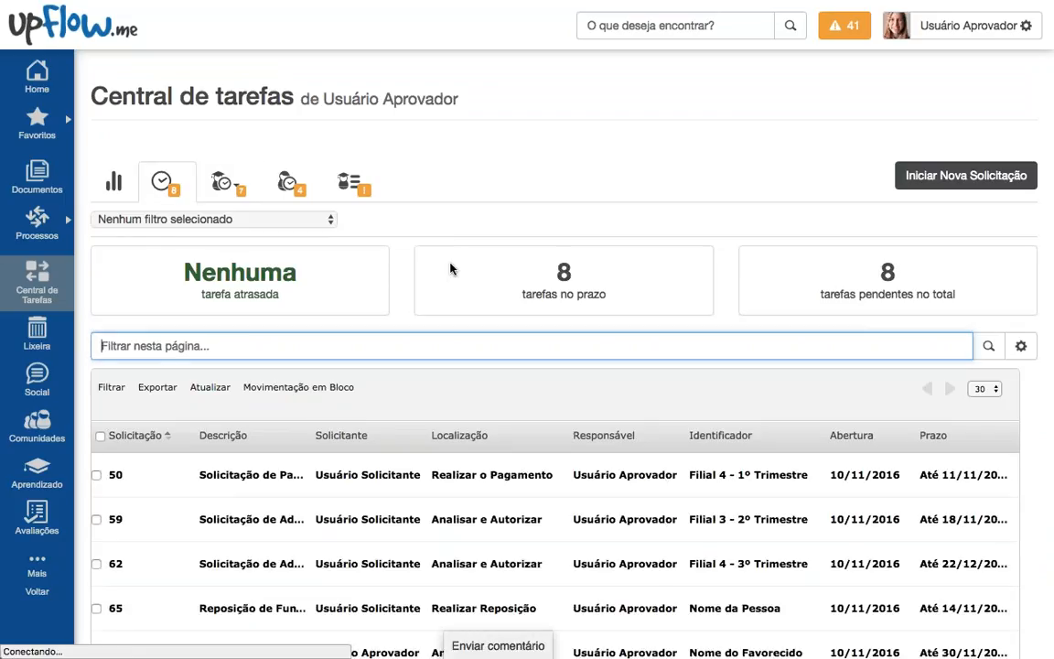
{"action": "scroll", "coordinate": [405, 235], "scroll_direction": "down", "scroll_amount": 3}
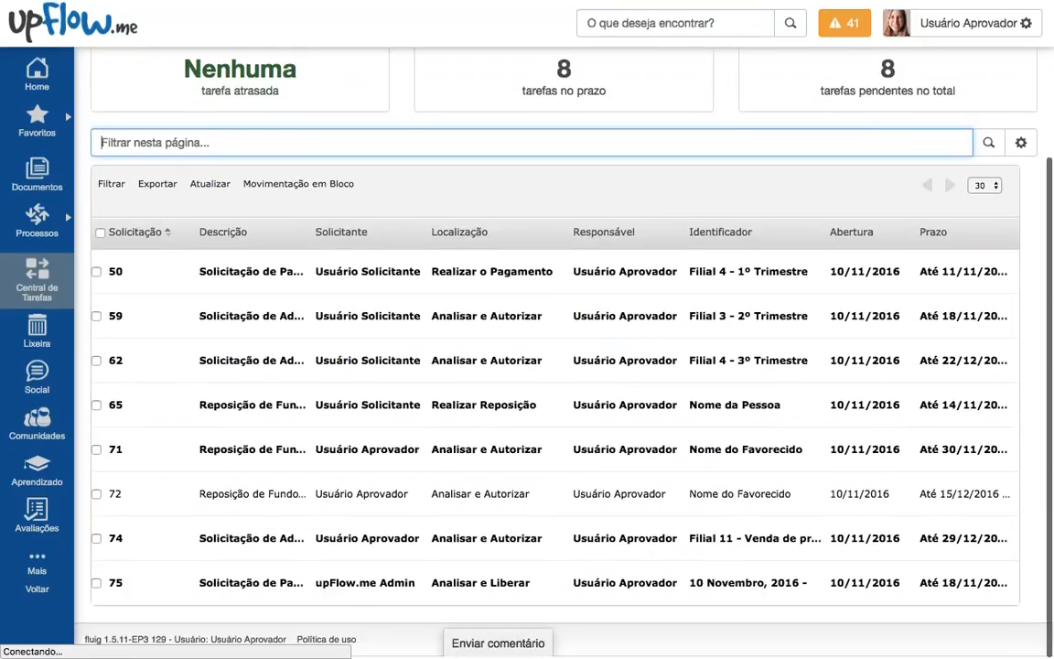
{"action": "scroll", "coordinate": [475, 274], "scroll_direction": "up", "scroll_amount": 5}
{"action": "left_click", "coordinate": [229, 192]}
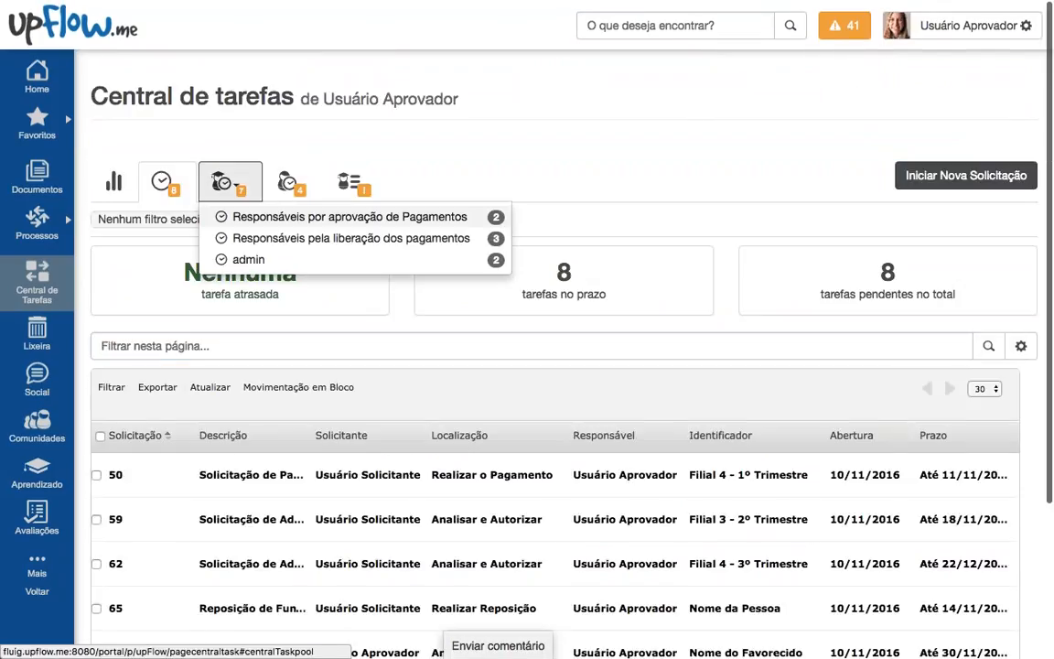
{"action": "left_click", "coordinate": [401, 249]}
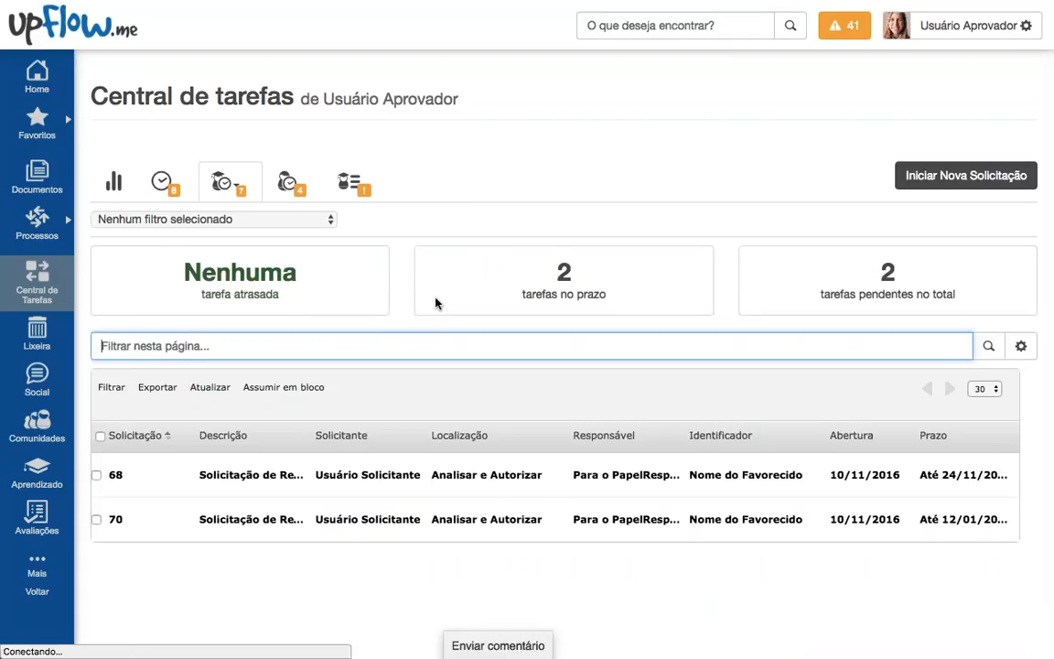
{"action": "scroll", "coordinate": [430, 297], "scroll_direction": "down", "scroll_amount": 1}
{"action": "left_click", "coordinate": [228, 137]}
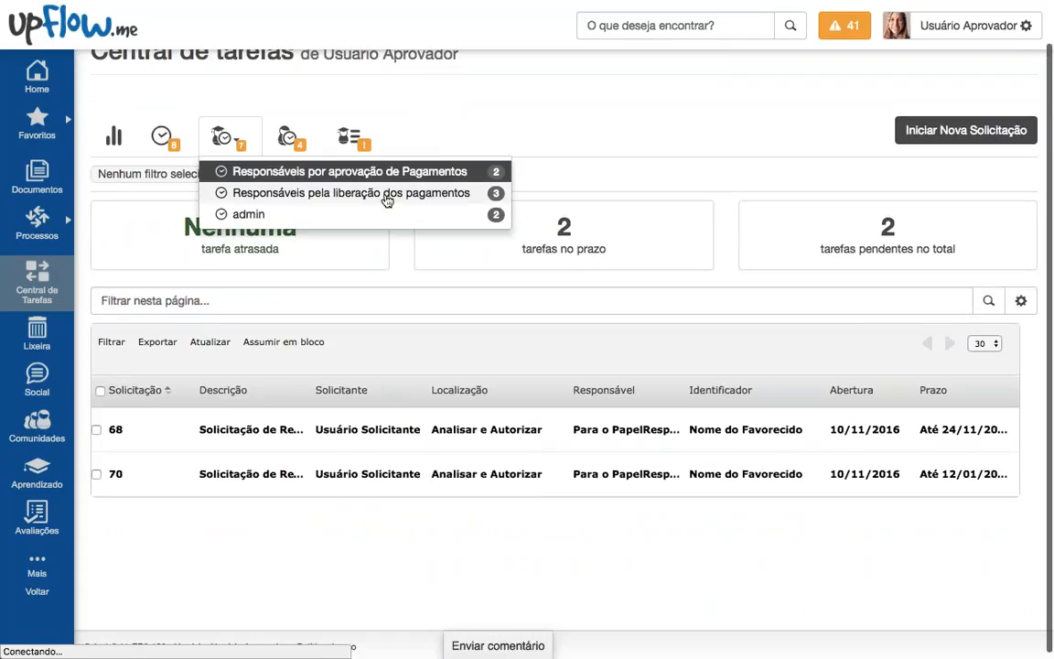
{"action": "left_click", "coordinate": [430, 301]}
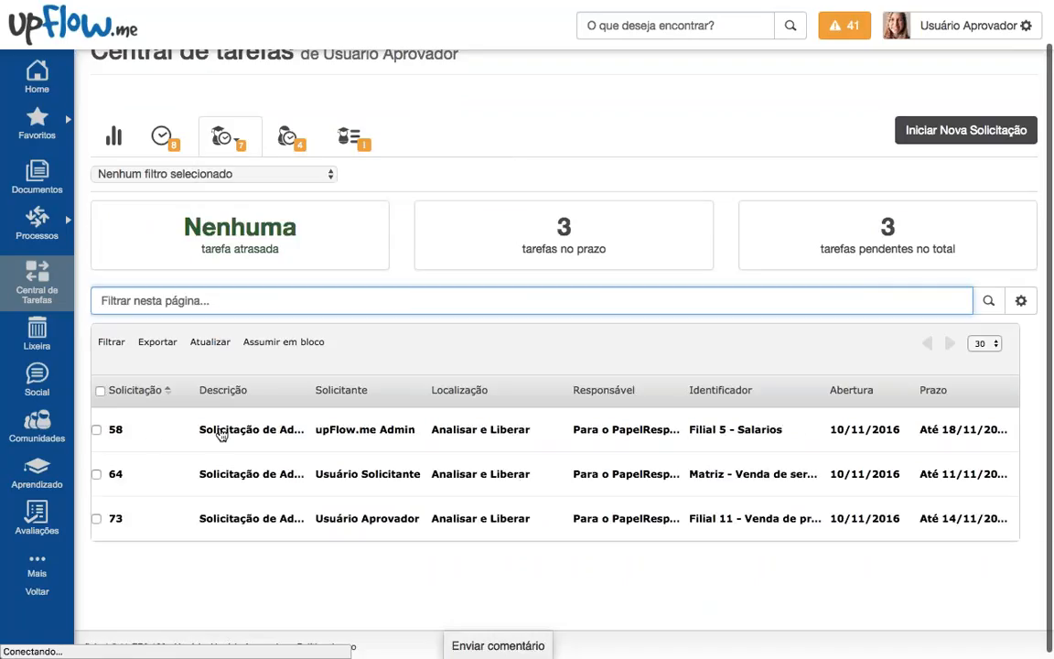
Step: Open request 58, review its Adiantamento aprovado comment and history, and take the Analisar e Liberar task
{"action": "left_click", "coordinate": [271, 426]}
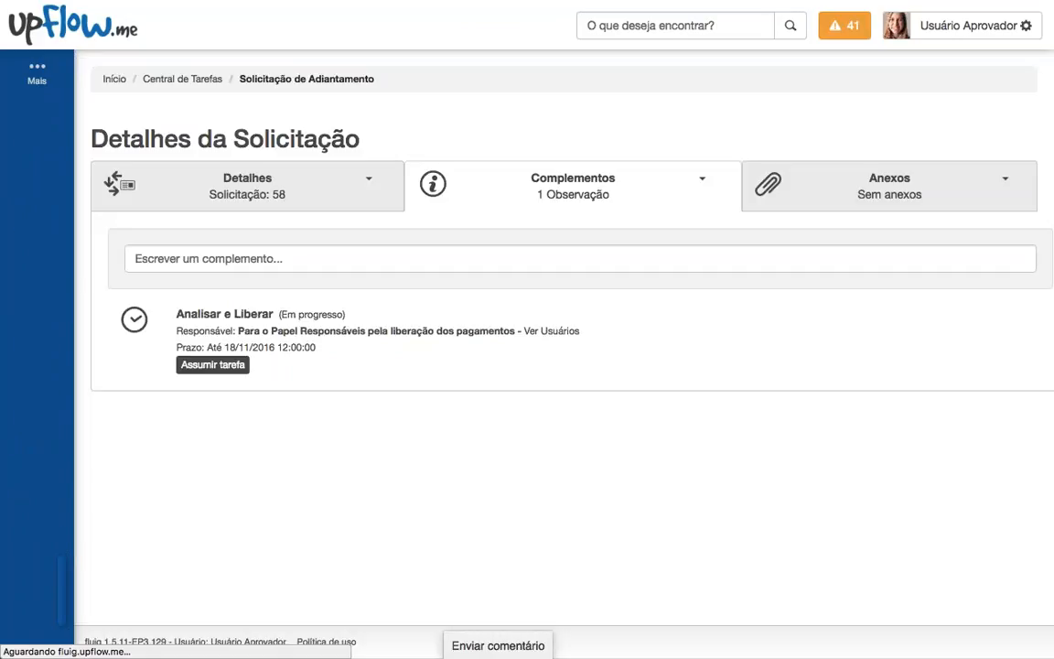
{"action": "scroll", "coordinate": [491, 411], "scroll_direction": "down", "scroll_amount": 3}
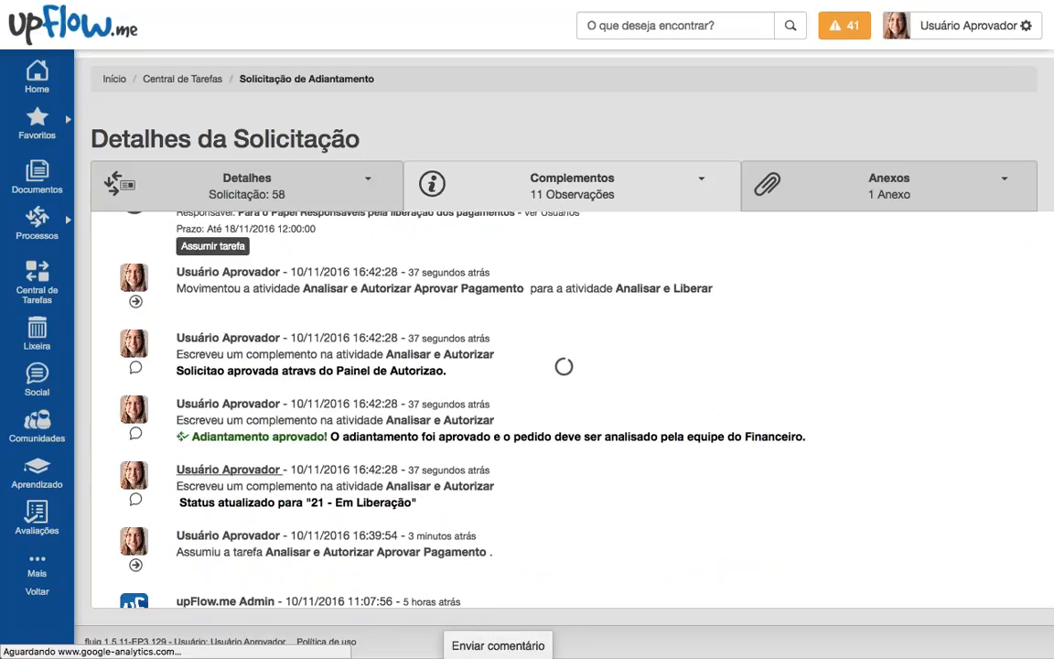
{"action": "left_click_drag", "start_coordinate": [351, 437], "coordinate": [585, 437]}
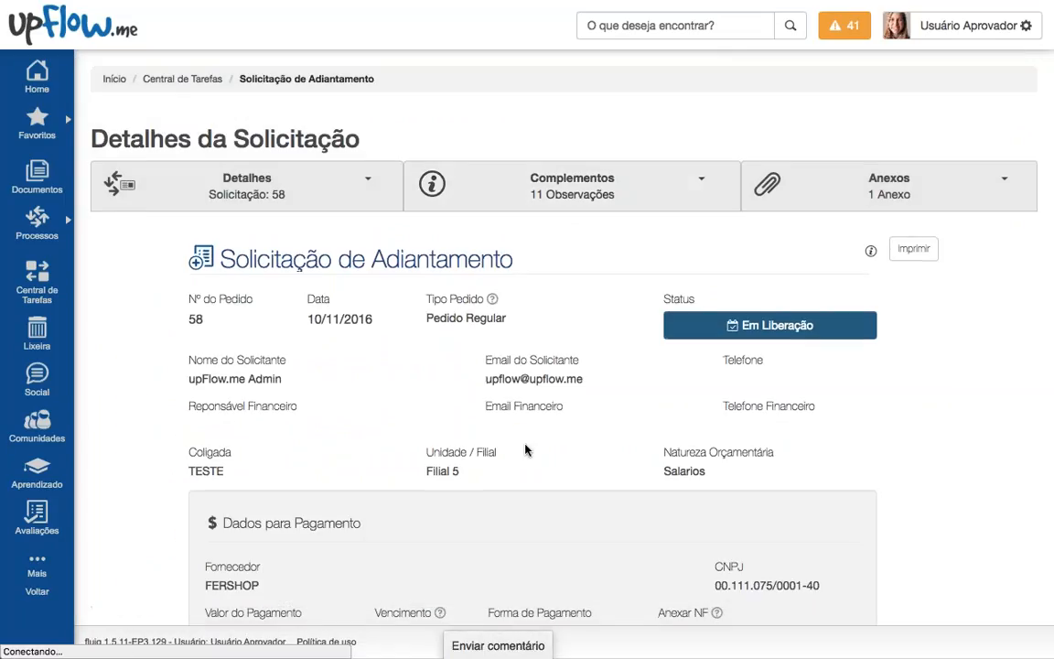
{"action": "scroll", "coordinate": [527, 449], "scroll_direction": "down", "scroll_amount": 5}
{"action": "scroll", "coordinate": [527, 450], "scroll_direction": "up", "scroll_amount": 5}
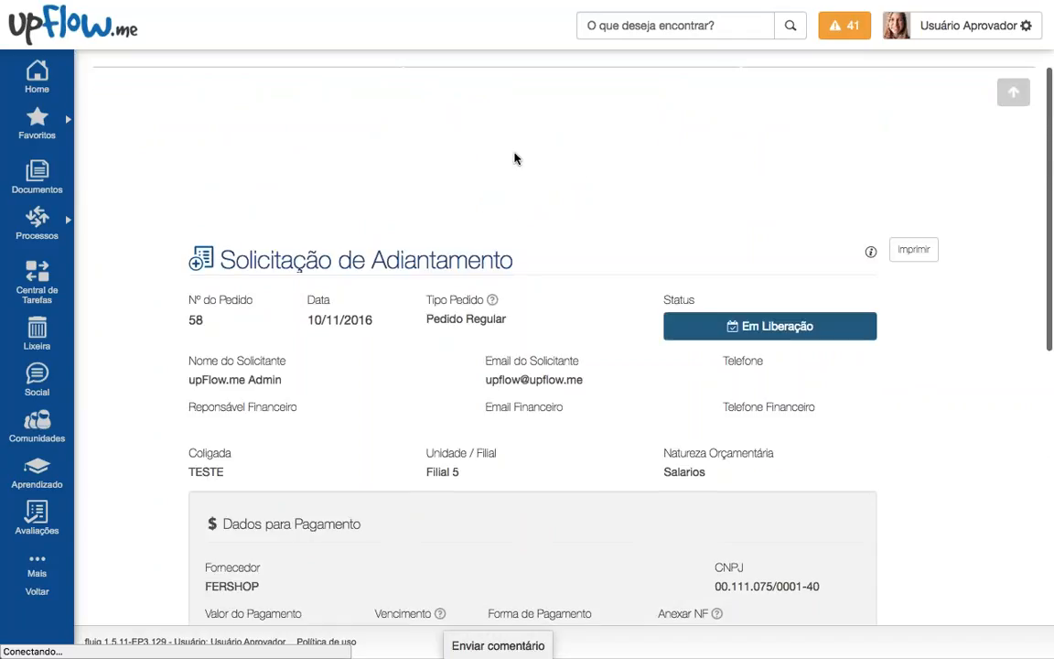
{"action": "left_click", "coordinate": [515, 165]}
{"action": "left_click", "coordinate": [211, 247]}
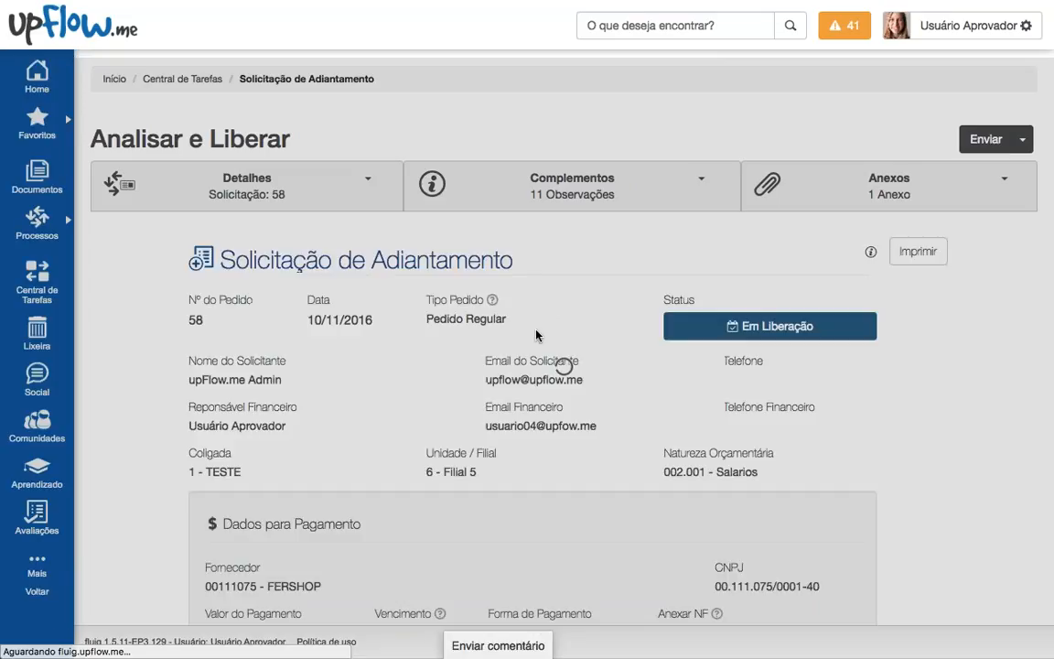
Step: Review the approval observation, leave the form for Central de Tarefas, and open the group pools
{"action": "scroll", "coordinate": [537, 343], "scroll_direction": "down", "scroll_amount": 5}
{"action": "scroll", "coordinate": [536, 346], "scroll_direction": "down", "scroll_amount": 5}
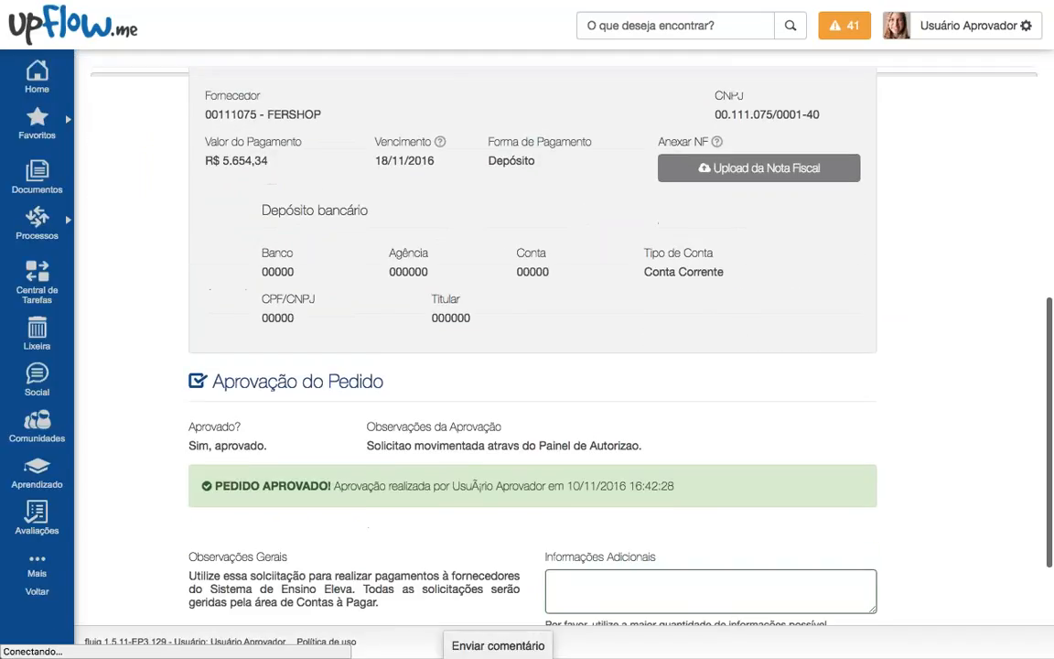
{"action": "mouse_move", "coordinate": [366, 446]}
{"action": "left_mouse_down"}
{"action": "mouse_move", "coordinate": [645, 444]}
{"action": "mouse_move", "coordinate": [362, 445]}
{"action": "left_mouse_up"}
{"action": "left_click", "coordinate": [645, 446]}
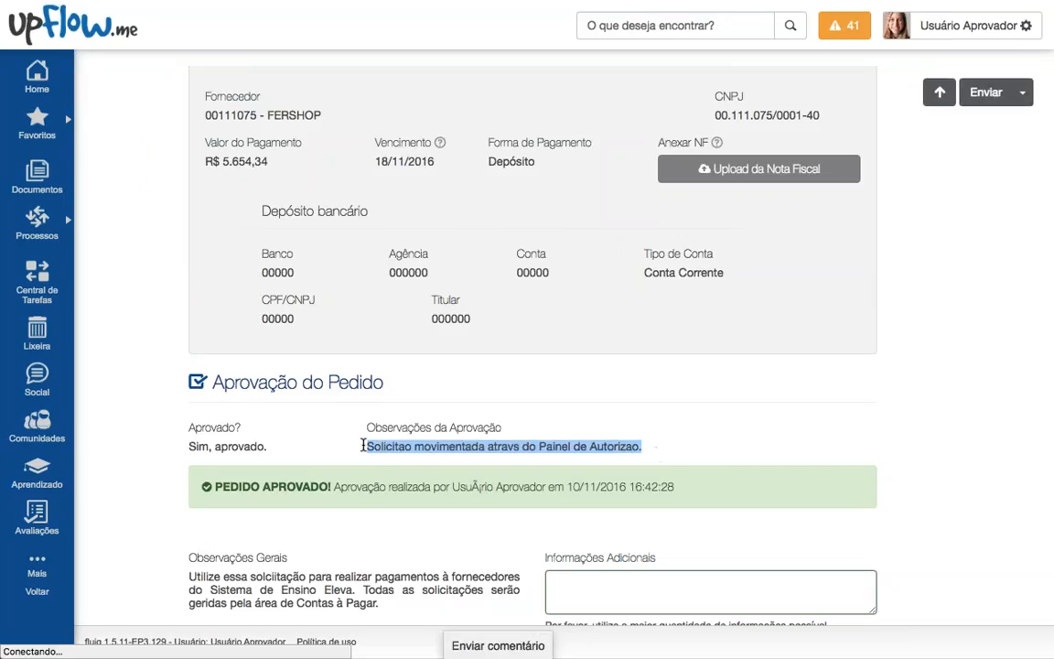
{"action": "left_click", "coordinate": [38, 278]}
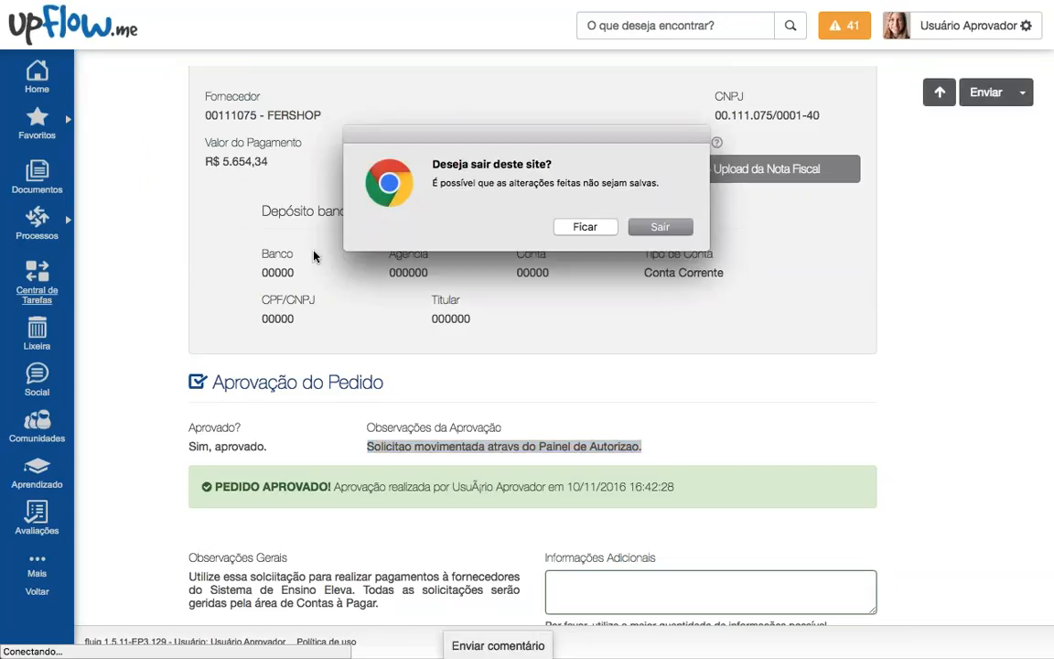
{"action": "left_click", "coordinate": [647, 226]}
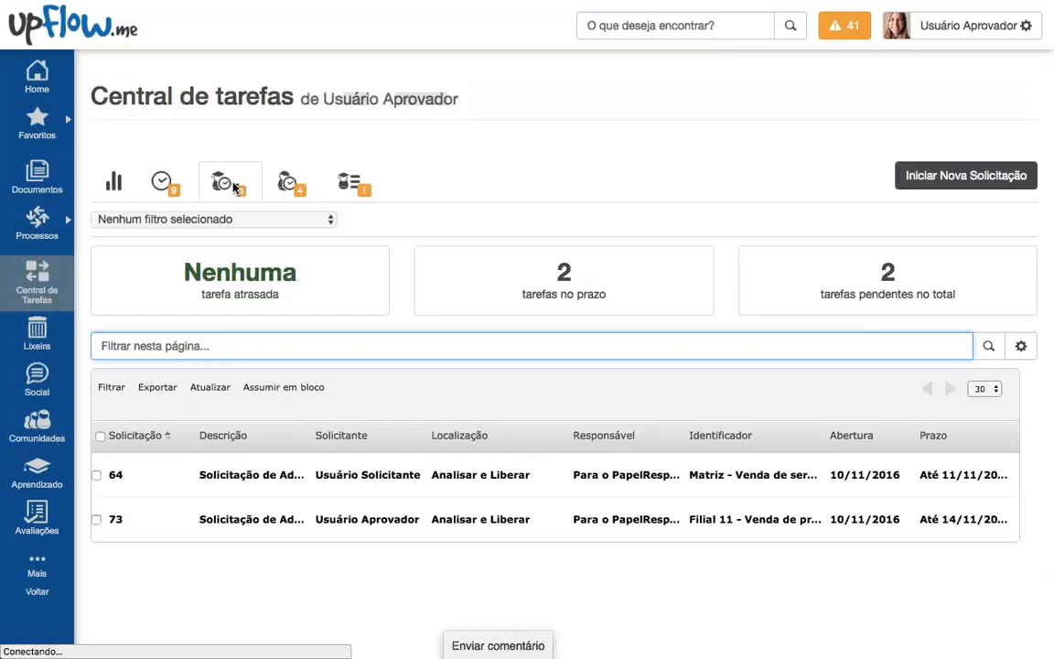
{"action": "left_click", "coordinate": [230, 185]}
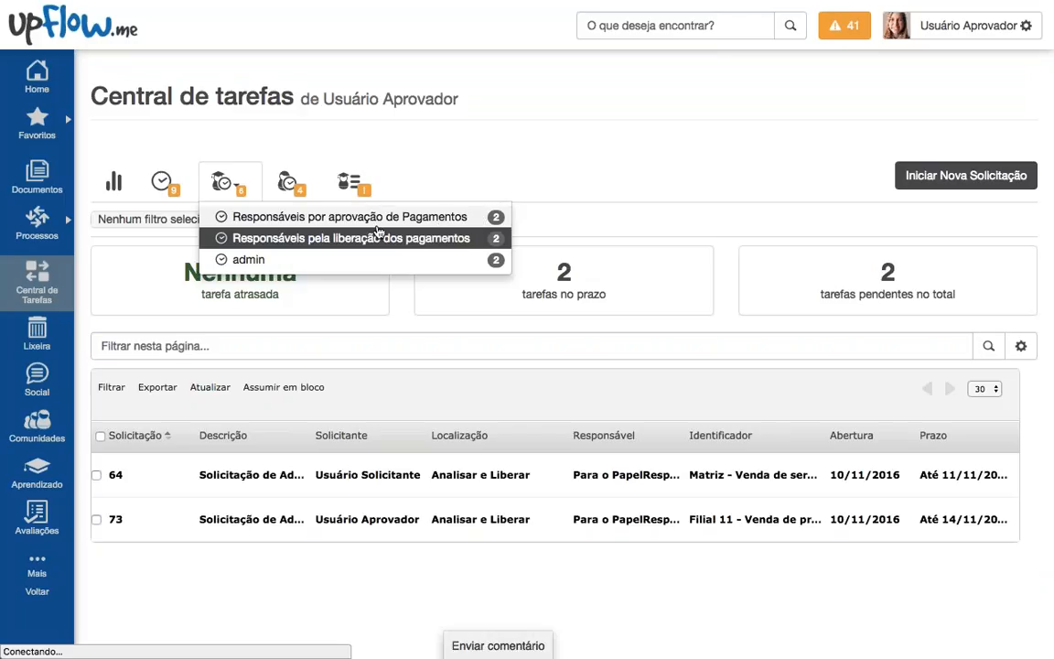
Step: In Painel de Autorização, take on requests 70 and 64, then approve requests 68, 70 and 72
{"action": "mouse_move", "coordinate": [36, 566]}
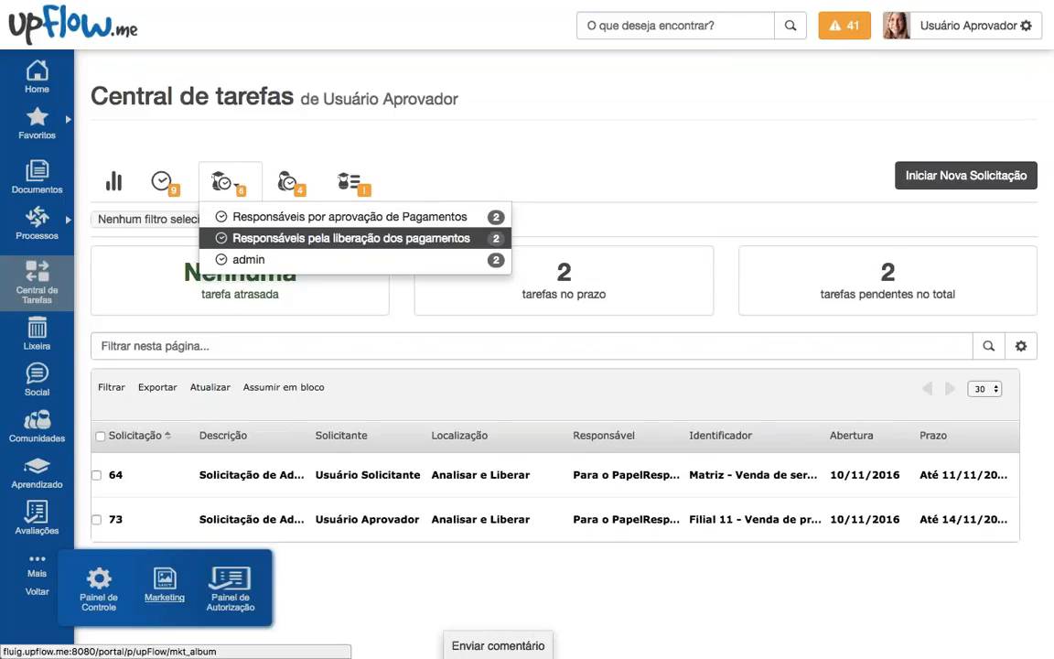
{"action": "left_click", "coordinate": [229, 585]}
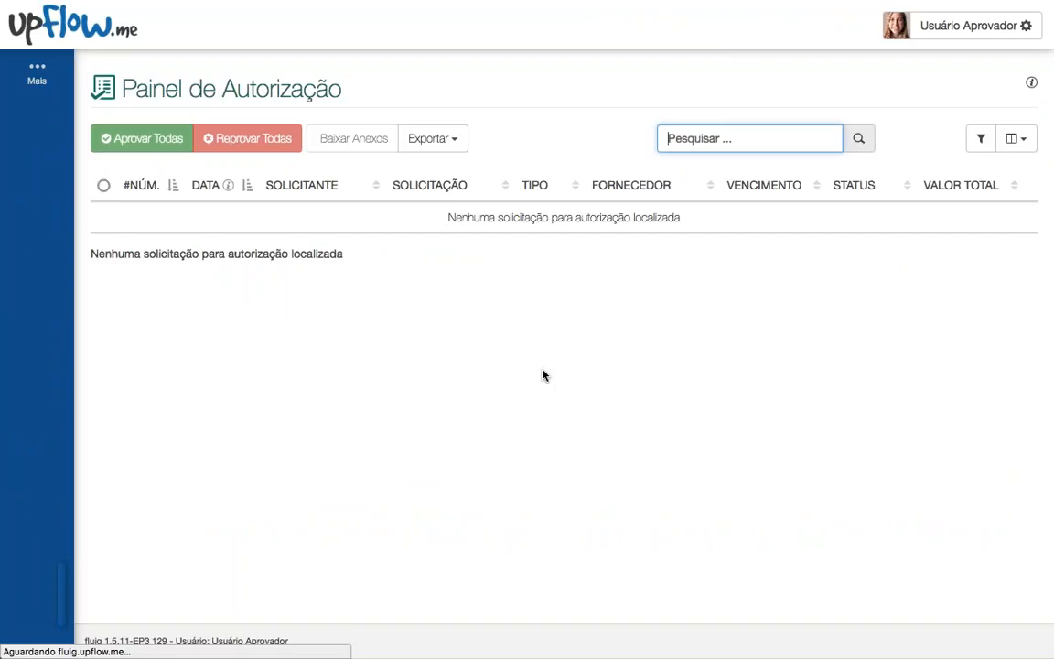
{"action": "scroll", "coordinate": [681, 407], "scroll_direction": "down", "scroll_amount": 3}
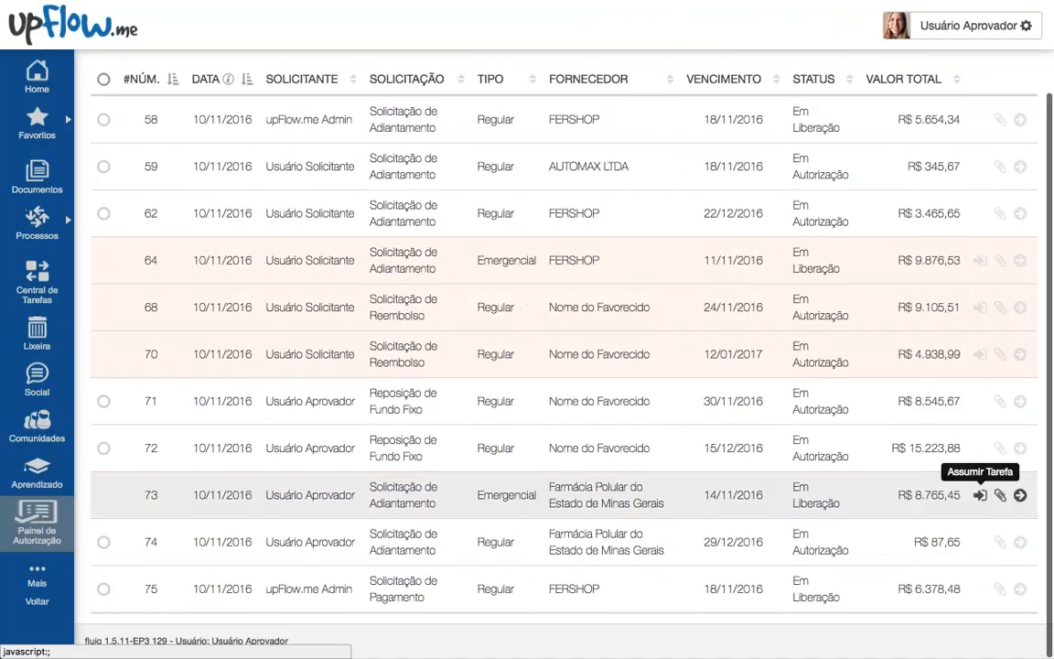
{"action": "left_click", "coordinate": [979, 354]}
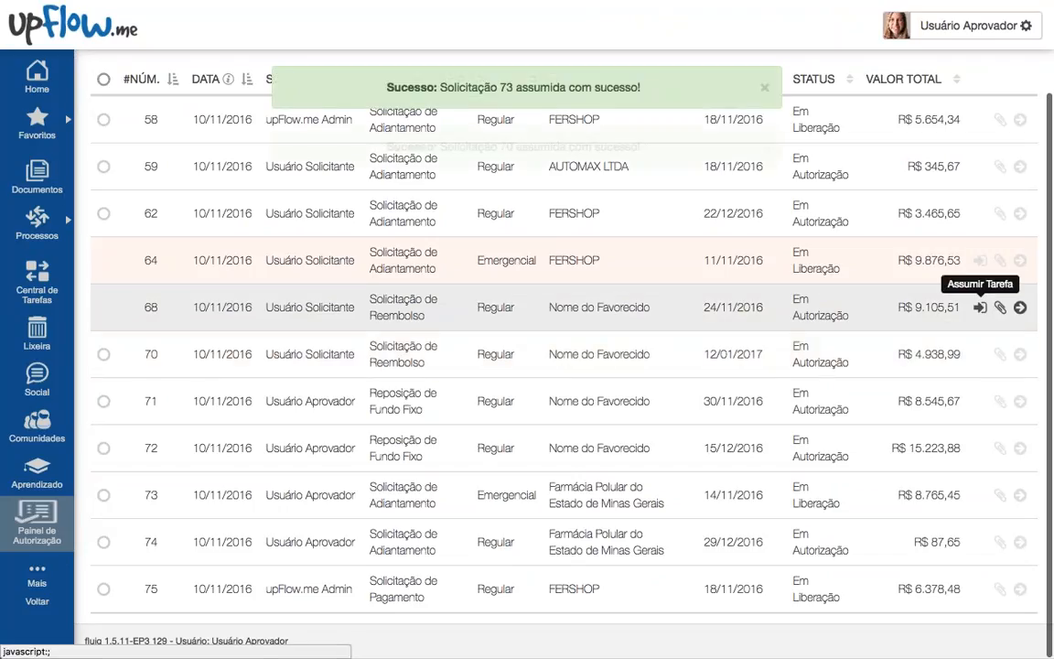
{"action": "left_click", "coordinate": [979, 262]}
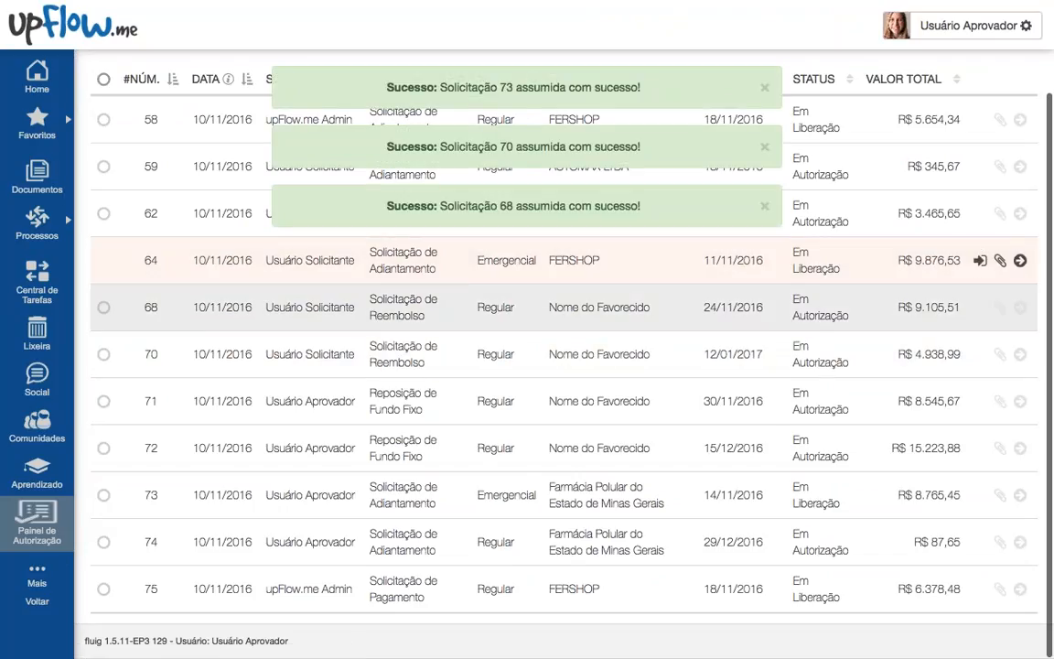
{"action": "left_click", "coordinate": [200, 309]}
{"action": "left_click", "coordinate": [200, 354]}
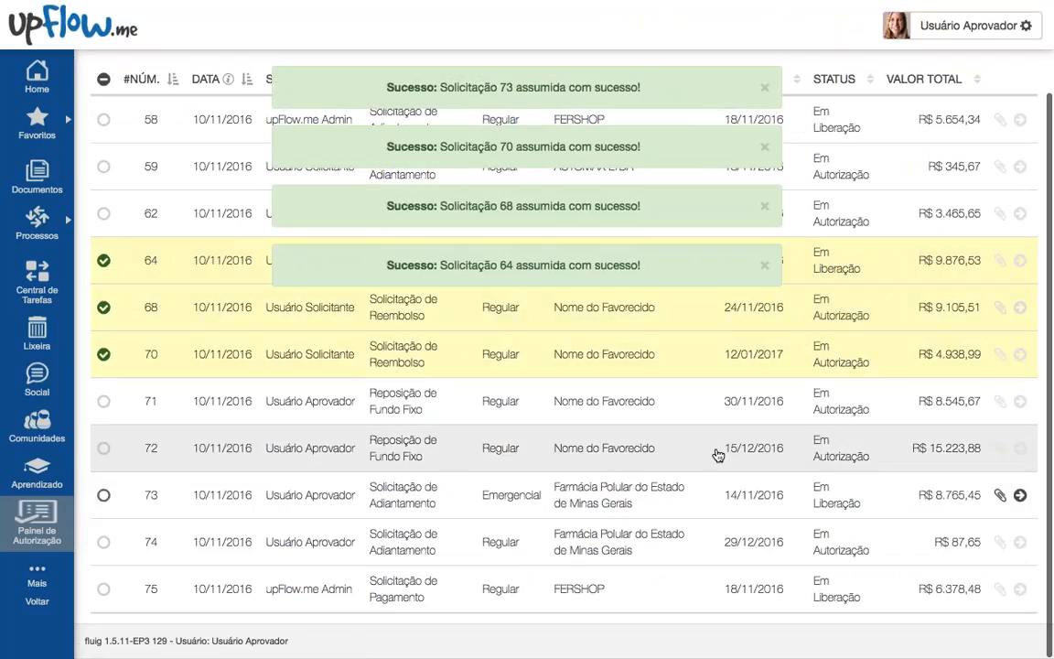
{"action": "left_click", "coordinate": [718, 454]}
{"action": "scroll", "coordinate": [341, 306], "scroll_direction": "up", "scroll_amount": 3}
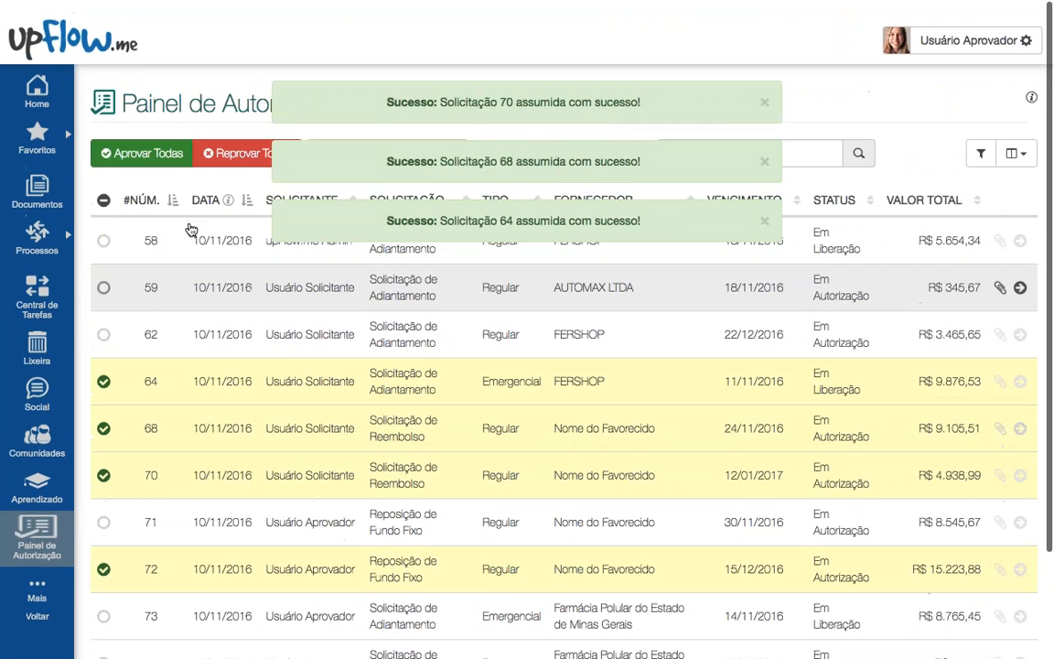
{"action": "left_click", "coordinate": [142, 139]}
{"action": "key", "text": "Return"}
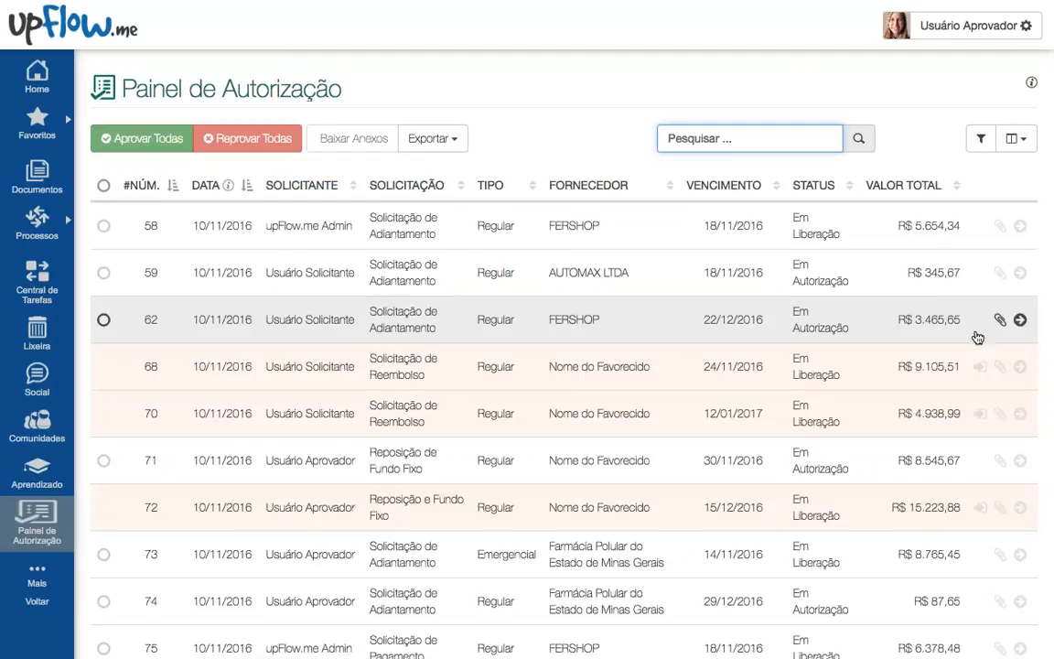
Step: Take on requests 68, 70 and 72 with Assumir Tarefa
{"action": "left_click", "coordinate": [980, 415]}
{"action": "left_click", "coordinate": [979, 414]}
{"action": "left_click", "coordinate": [980, 508]}
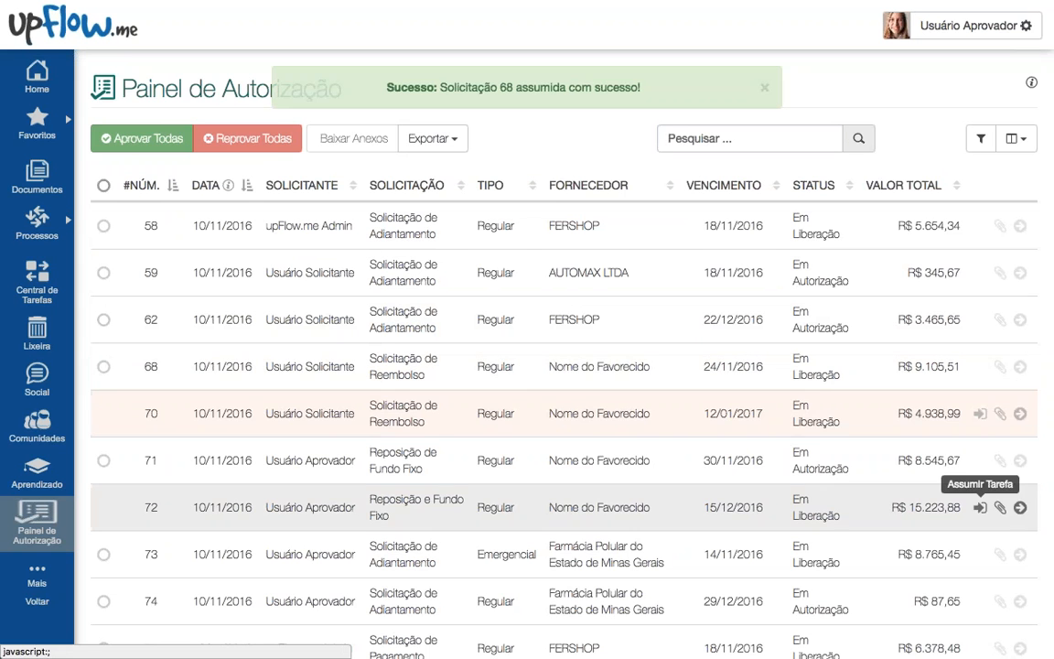
{"action": "scroll", "coordinate": [696, 410], "scroll_direction": "down", "scroll_amount": 2}
{"action": "scroll", "coordinate": [697, 409], "scroll_direction": "up", "scroll_amount": 2}
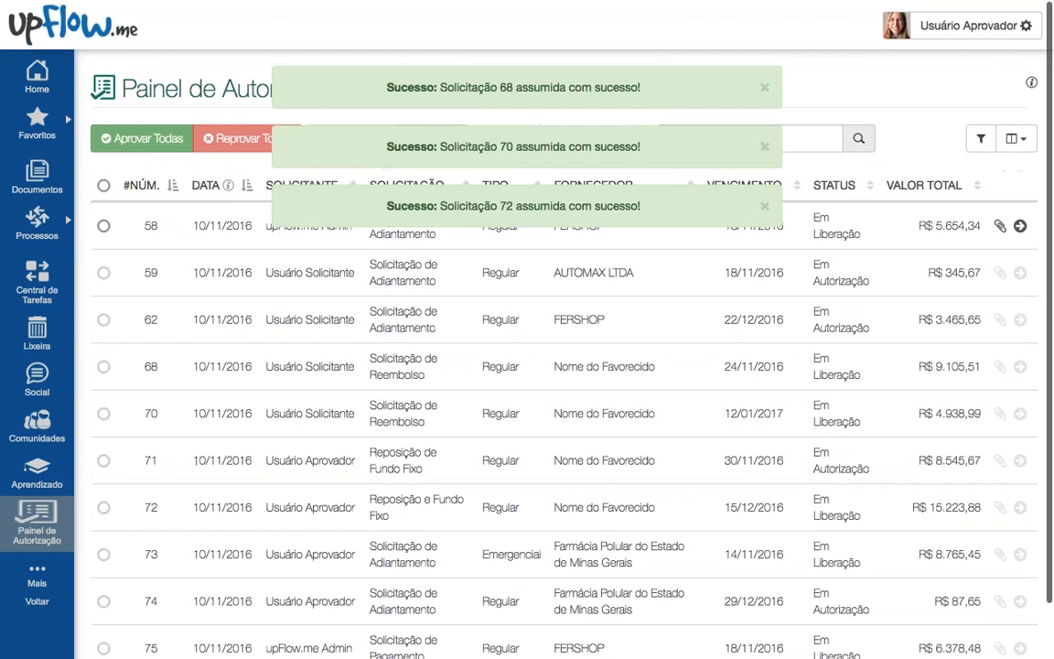
Step: Select all and approve all ten listed requests with APROVAR, then go to Central de Tarefas
{"action": "left_click", "coordinate": [103, 185]}
{"action": "scroll", "coordinate": [160, 285], "scroll_direction": "down", "scroll_amount": 1}
{"action": "scroll", "coordinate": [160, 285], "scroll_direction": "up", "scroll_amount": 1}
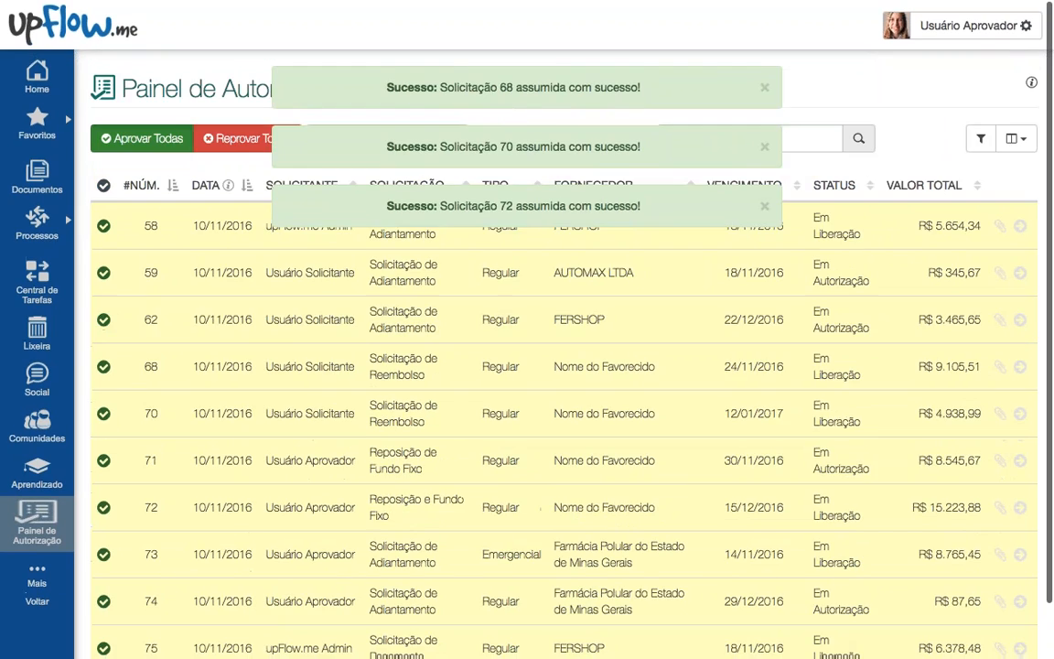
{"action": "left_click", "coordinate": [142, 138]}
{"action": "left_click", "coordinate": [643, 282]}
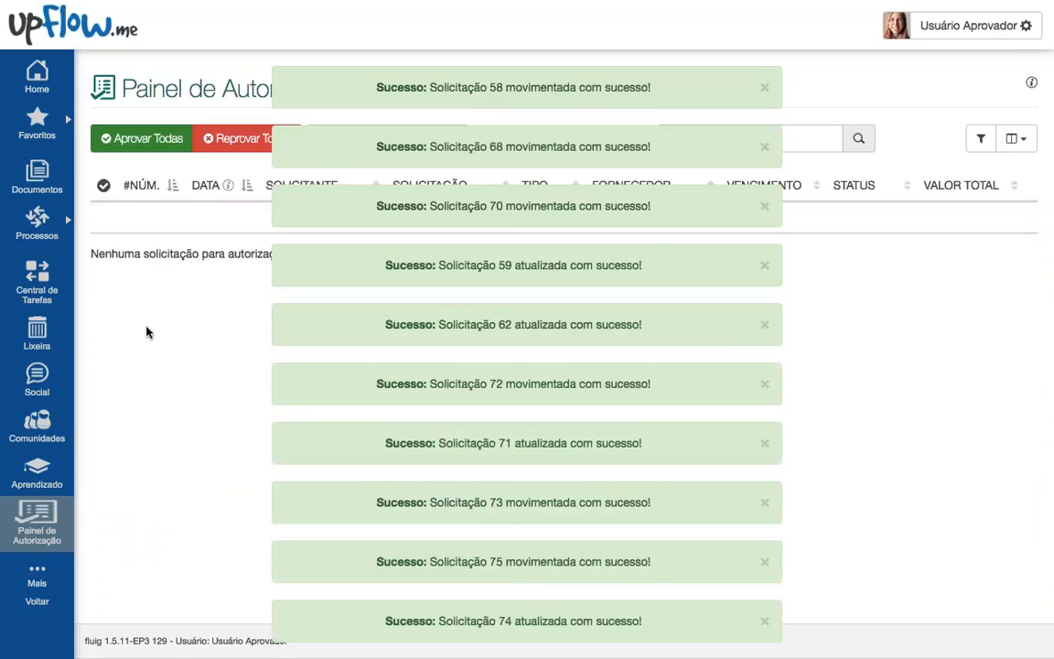
{"action": "scroll", "coordinate": [167, 343], "scroll_direction": "down", "scroll_amount": 1}
{"action": "left_click", "coordinate": [36, 285]}
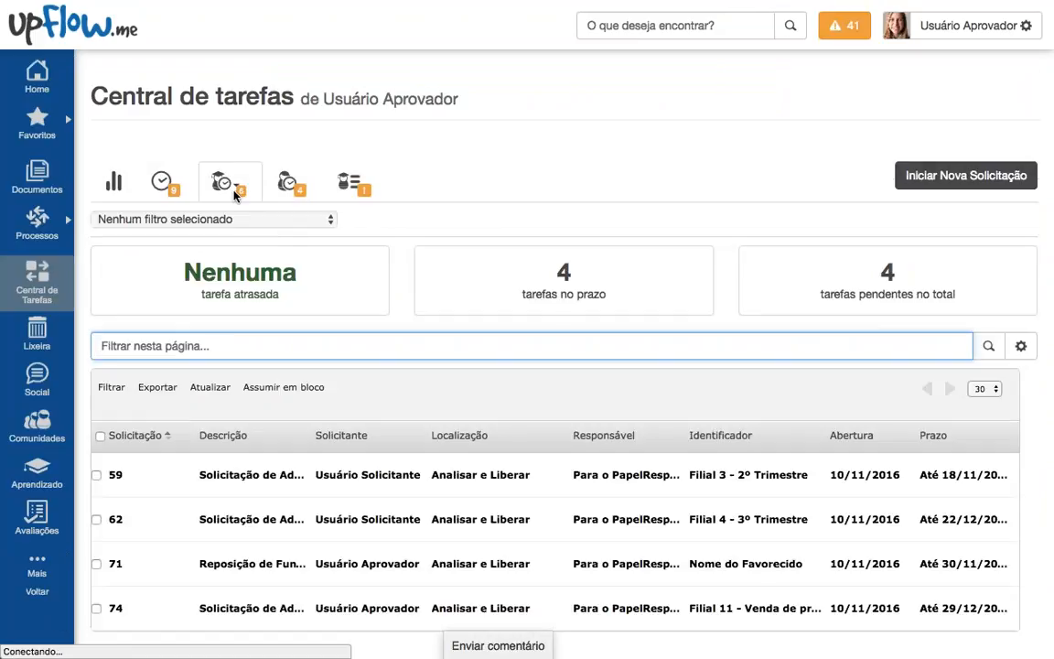
Step: Check the task groups, then take on request 62 and the remaining requests in Painel de Autorização
{"action": "left_click", "coordinate": [234, 189]}
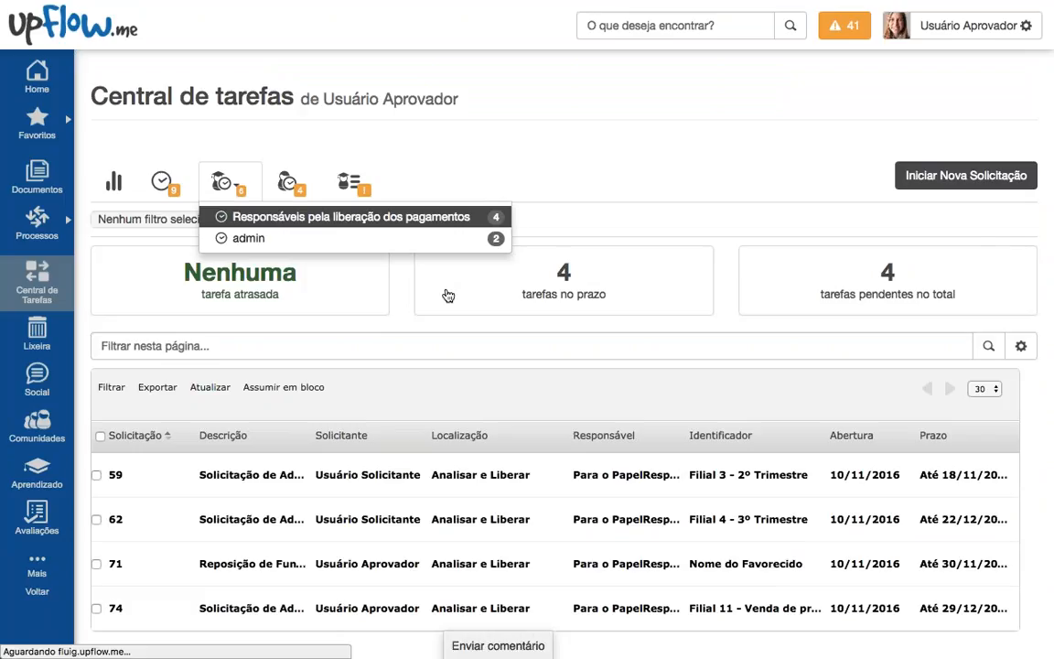
{"action": "scroll", "coordinate": [448, 301], "scroll_direction": "down", "scroll_amount": 1}
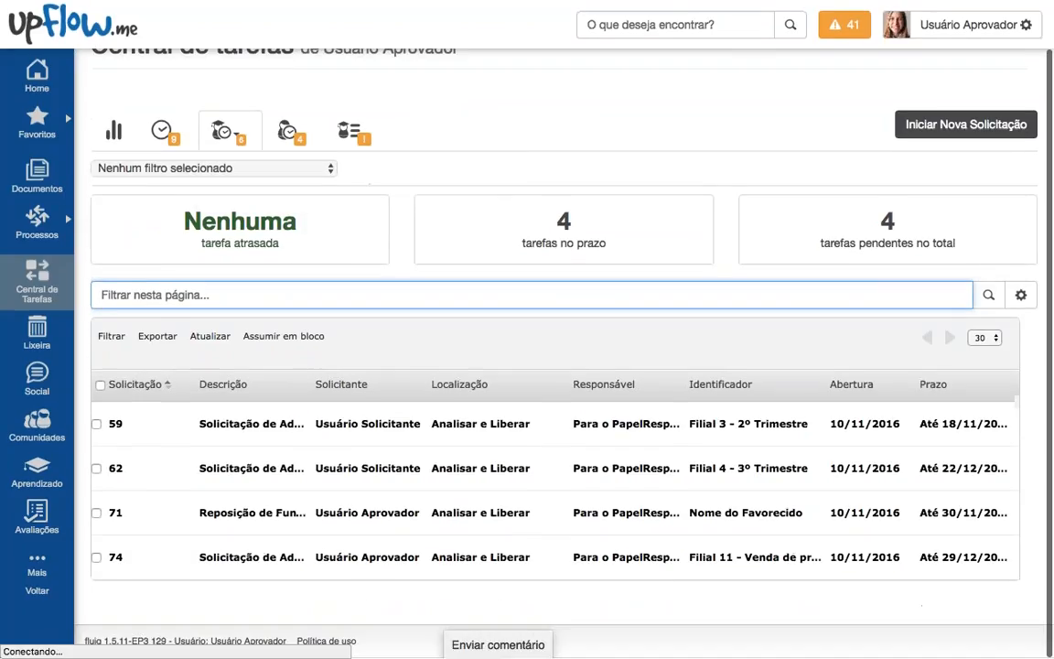
{"action": "mouse_move", "coordinate": [38, 565]}
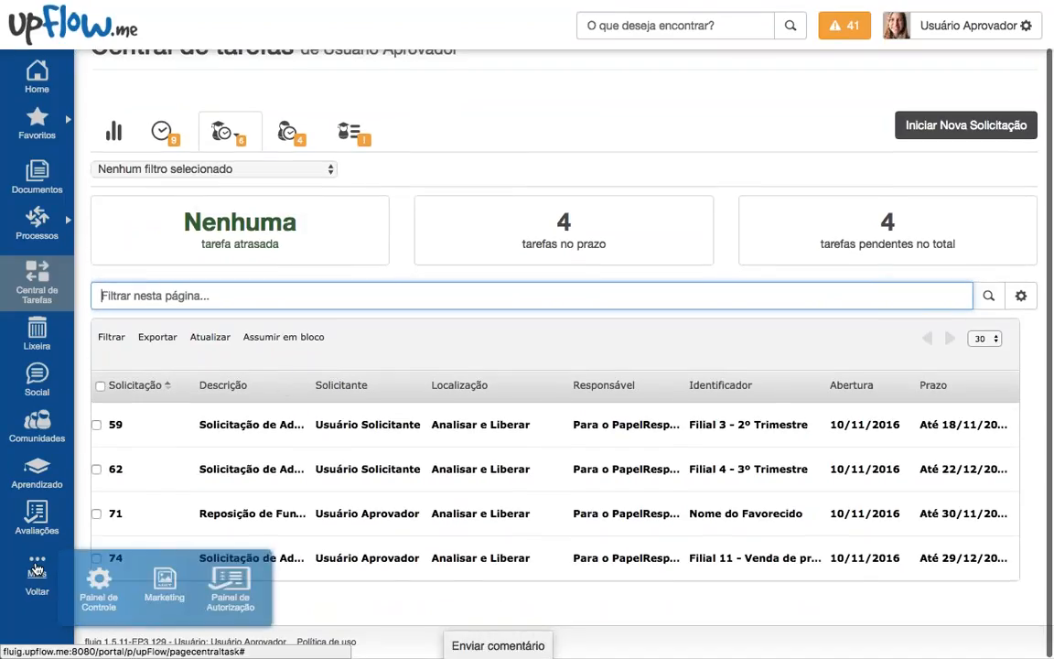
{"action": "left_click", "coordinate": [243, 576]}
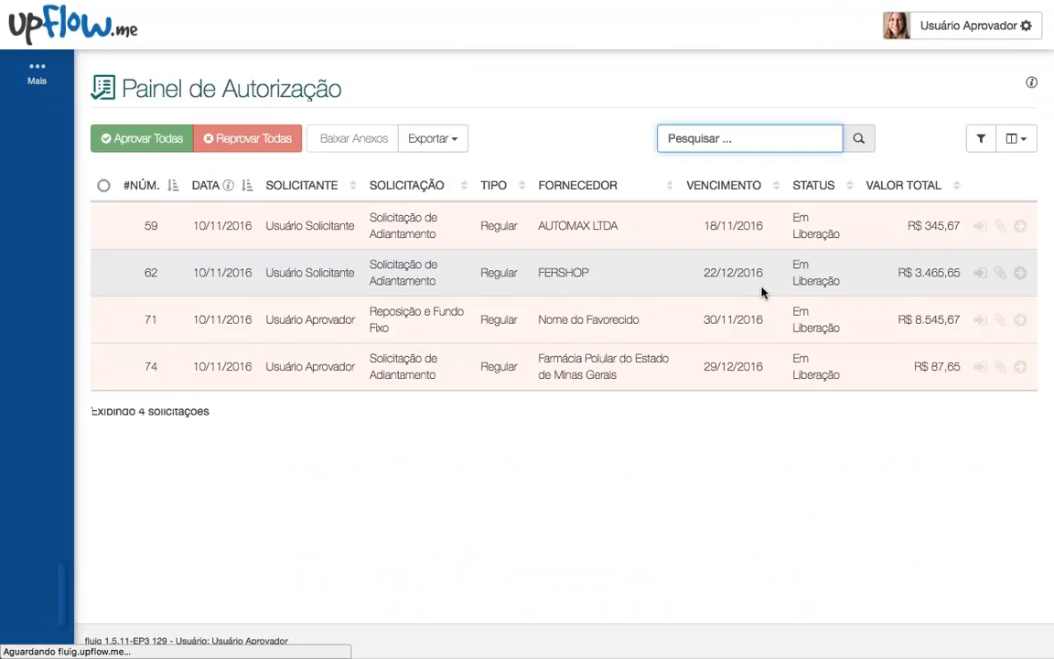
{"action": "left_click", "coordinate": [980, 319]}
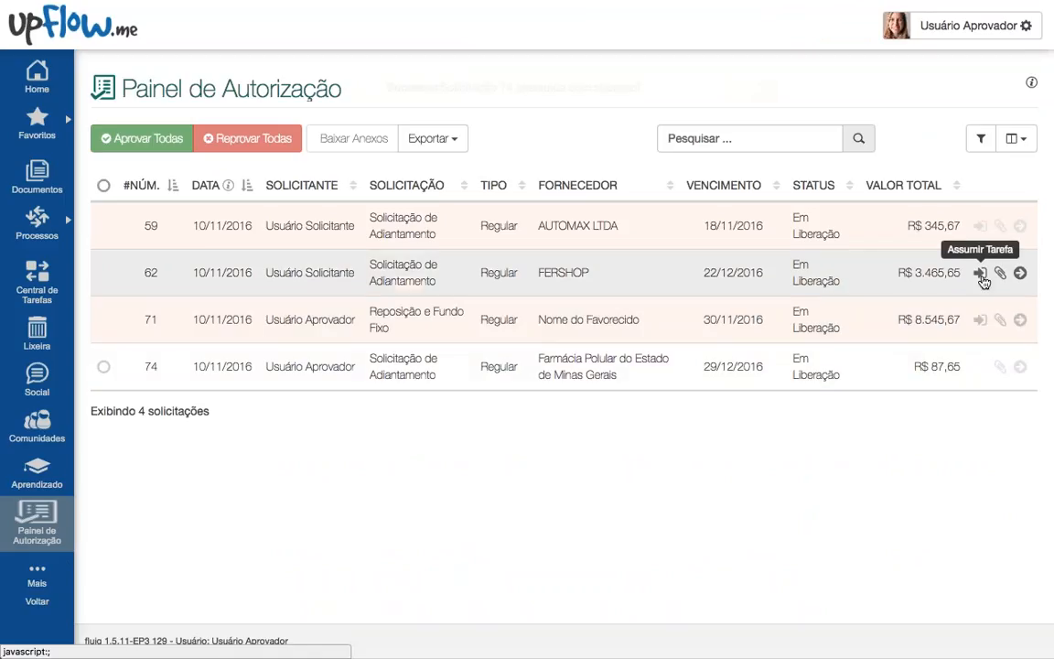
{"action": "left_click", "coordinate": [979, 273]}
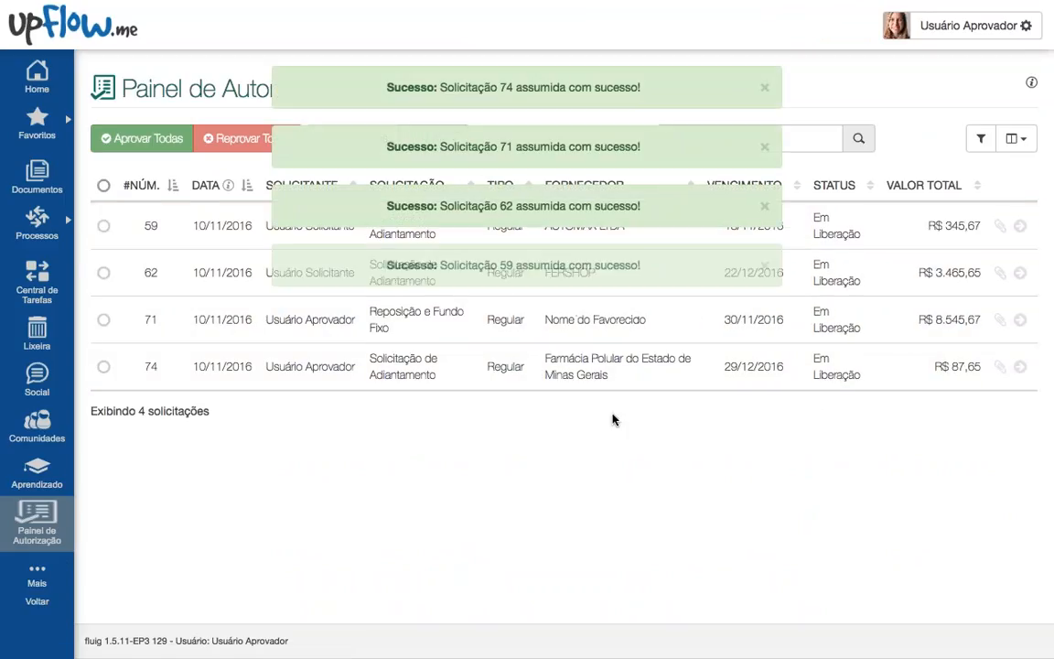
Step: Check the admin task group count in Central de Tarefas, then open the Mais pages menu
{"action": "left_click", "coordinate": [38, 281]}
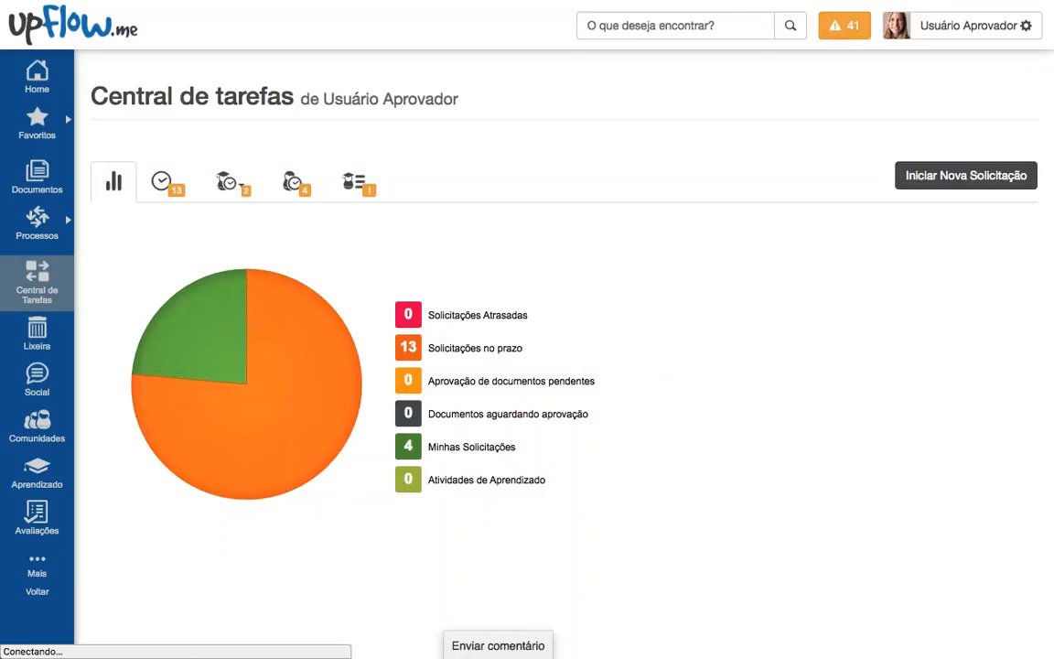
{"action": "left_click", "coordinate": [229, 181]}
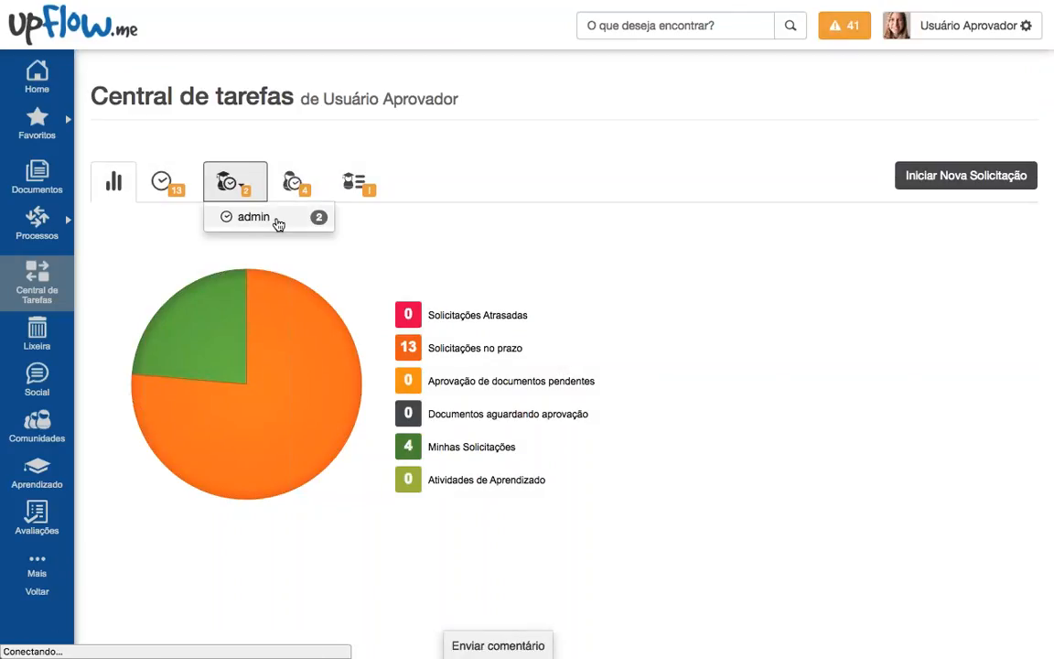
{"action": "left_click", "coordinate": [606, 180]}
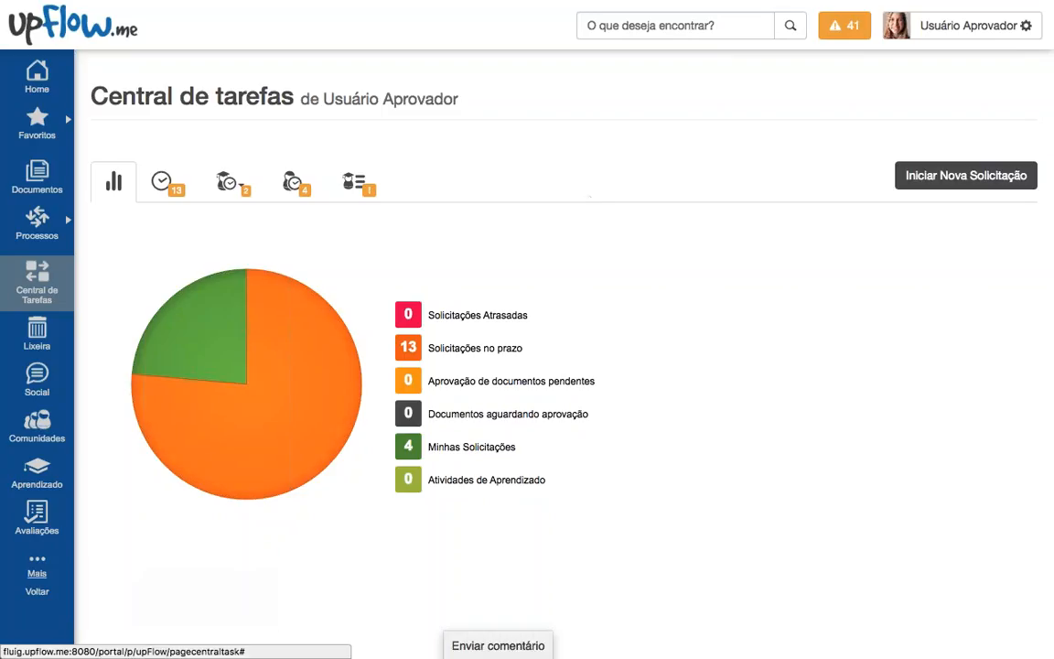
{"action": "left_click", "coordinate": [36, 565]}
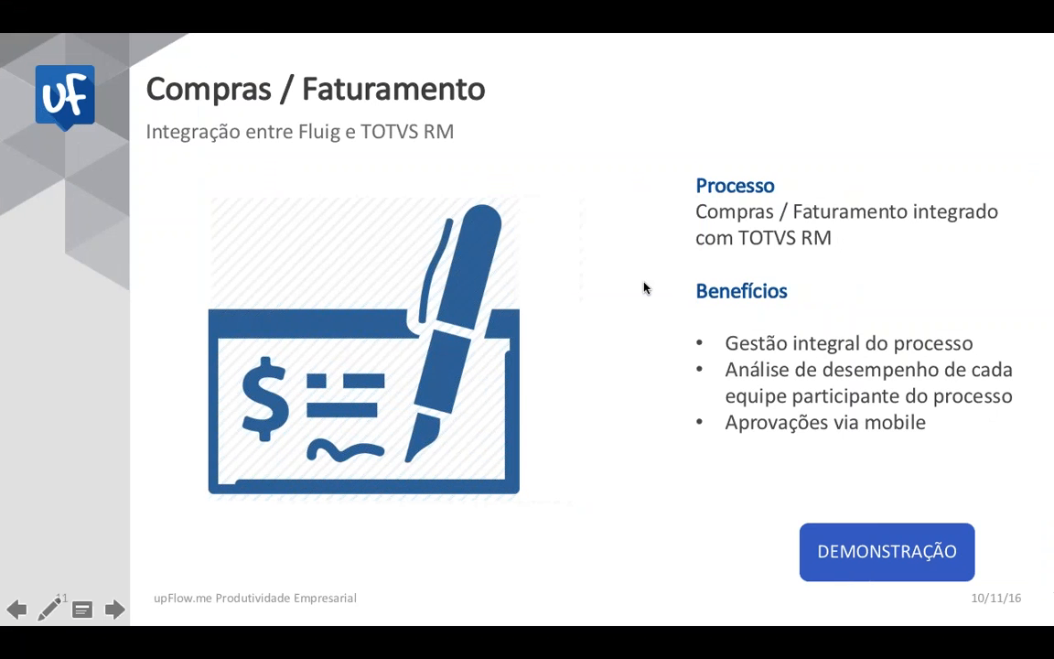
Step: Advance the slideshow past Compras / Faturamento to the Marketing and Álbum de Fotos slides
{"action": "left_click", "coordinate": [639, 343]}
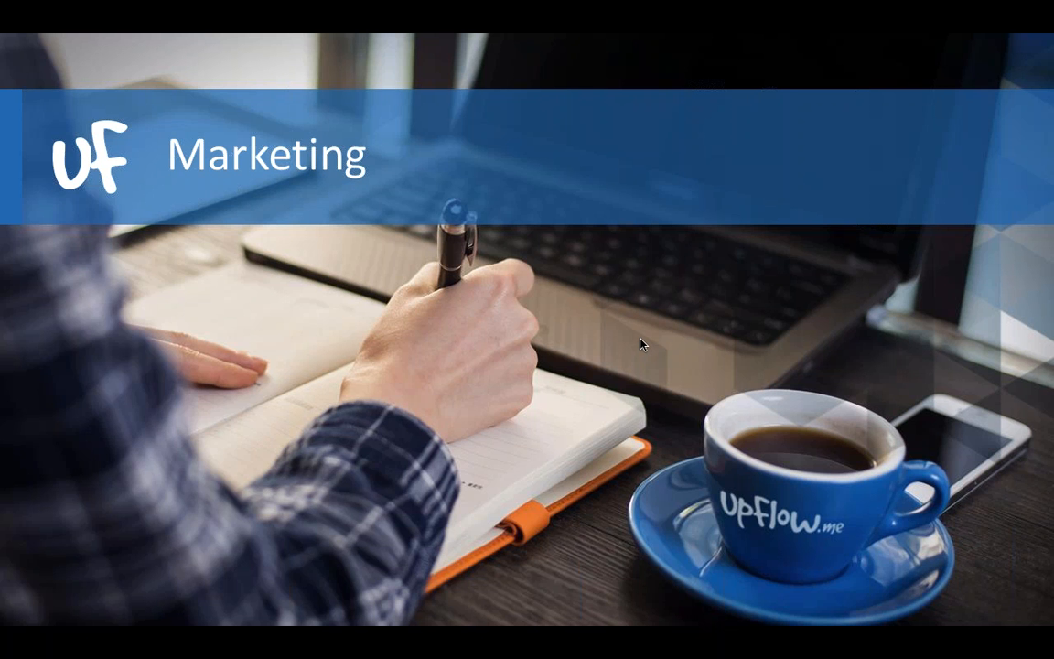
{"action": "key", "text": "Right"}
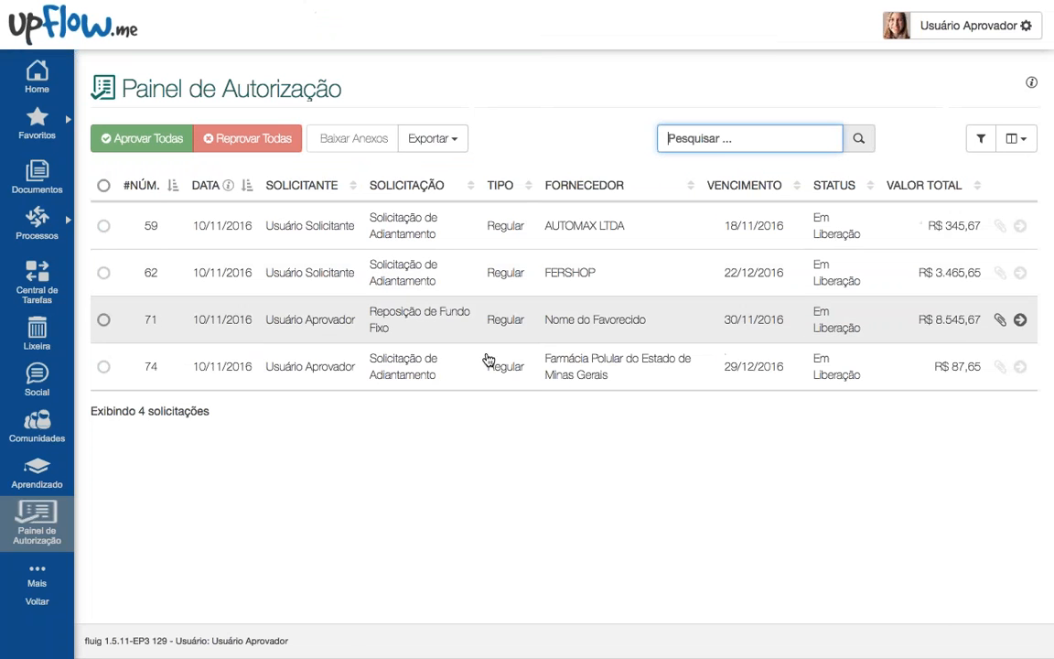
Step: Open Documentos at Raiz, peek into the Financeiro folder, and return to the root
{"action": "mouse_move", "coordinate": [38, 224]}
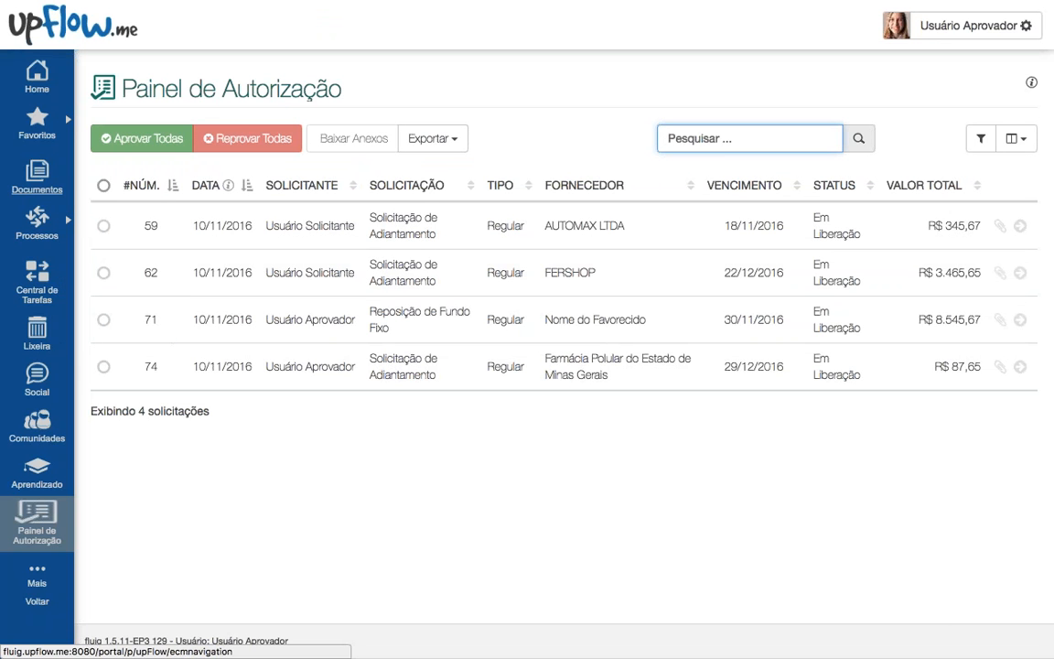
{"action": "left_click", "coordinate": [37, 180]}
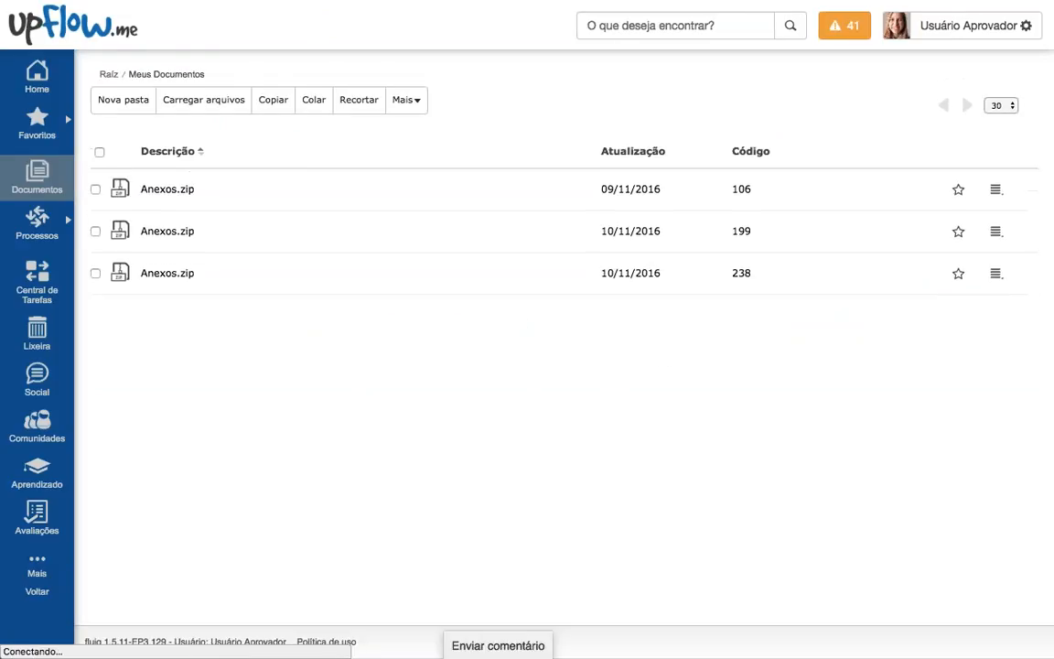
{"action": "left_click", "coordinate": [108, 74]}
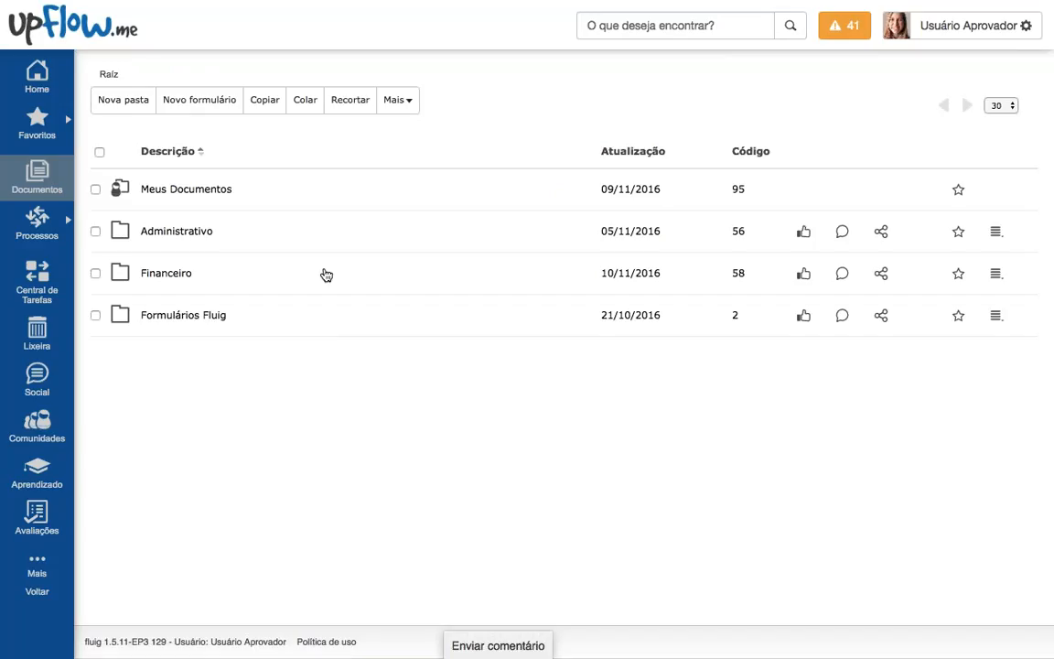
{"action": "double_click", "coordinate": [326, 274]}
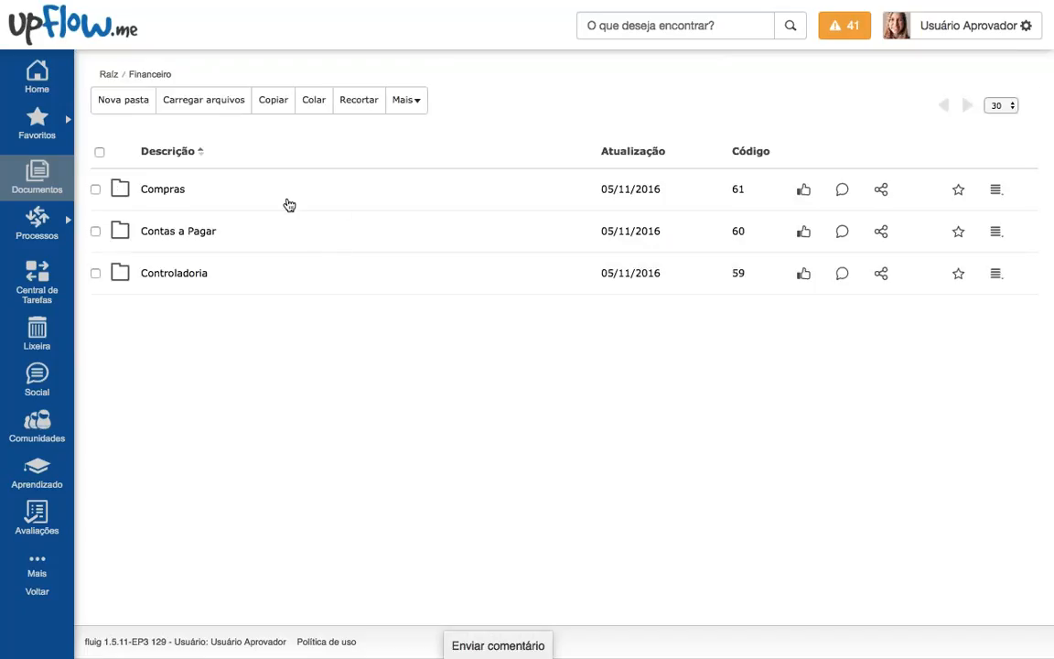
{"action": "left_click", "coordinate": [108, 74]}
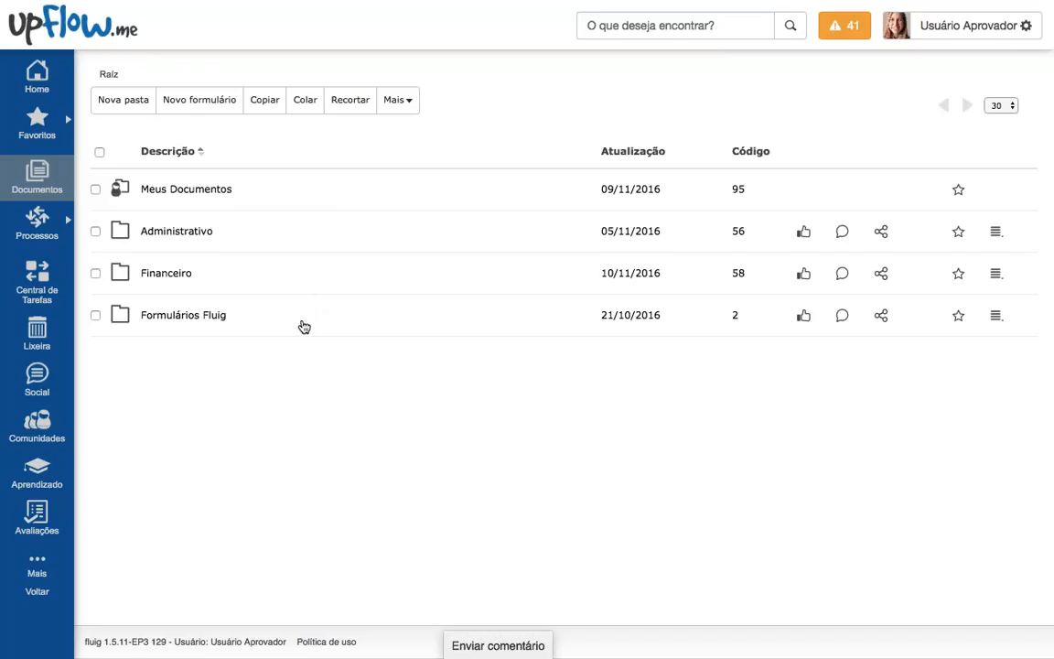
Step: Browse Administrativo › Marketing › Eventos, peeking into Capacitação SAP Business One, then switch to the desktop
{"action": "left_click", "coordinate": [274, 229]}
{"action": "left_click", "coordinate": [275, 189]}
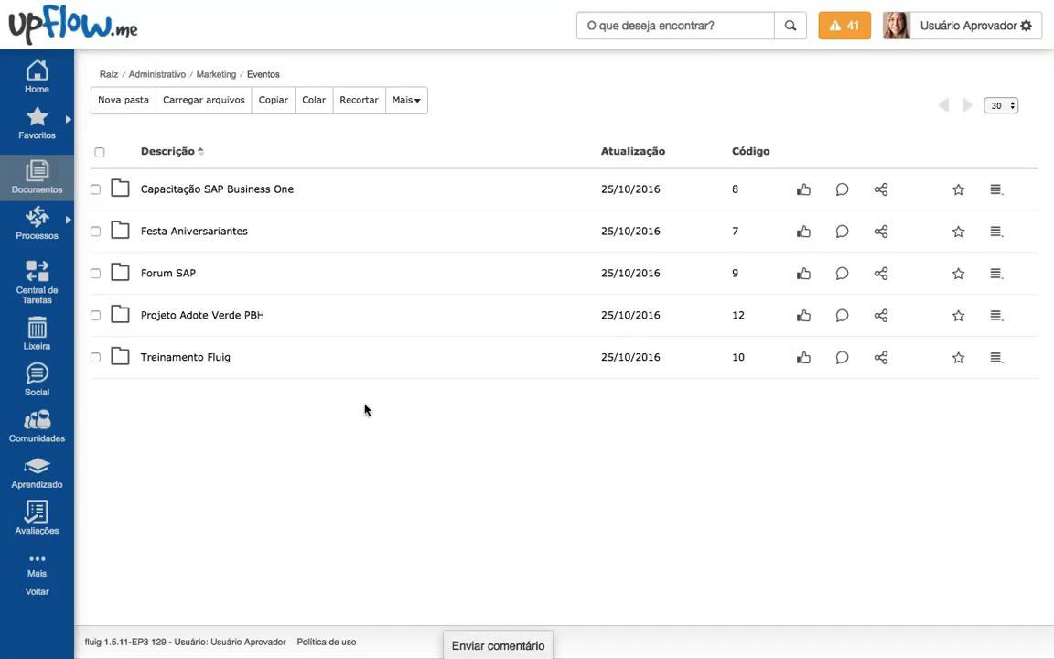
{"action": "left_click", "coordinate": [365, 196]}
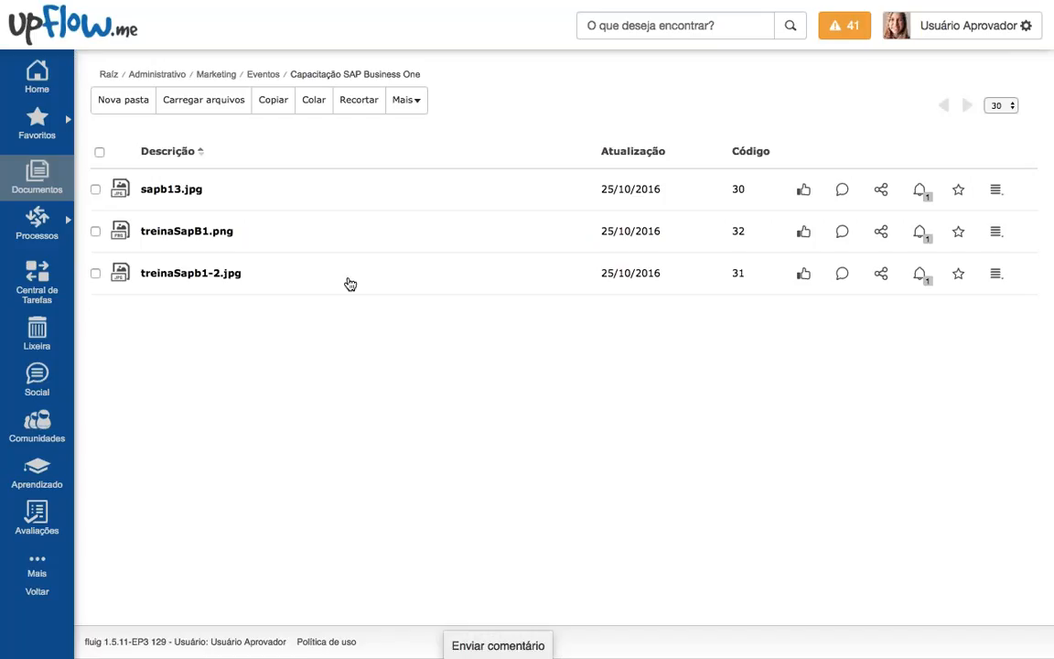
{"action": "left_click", "coordinate": [263, 74]}
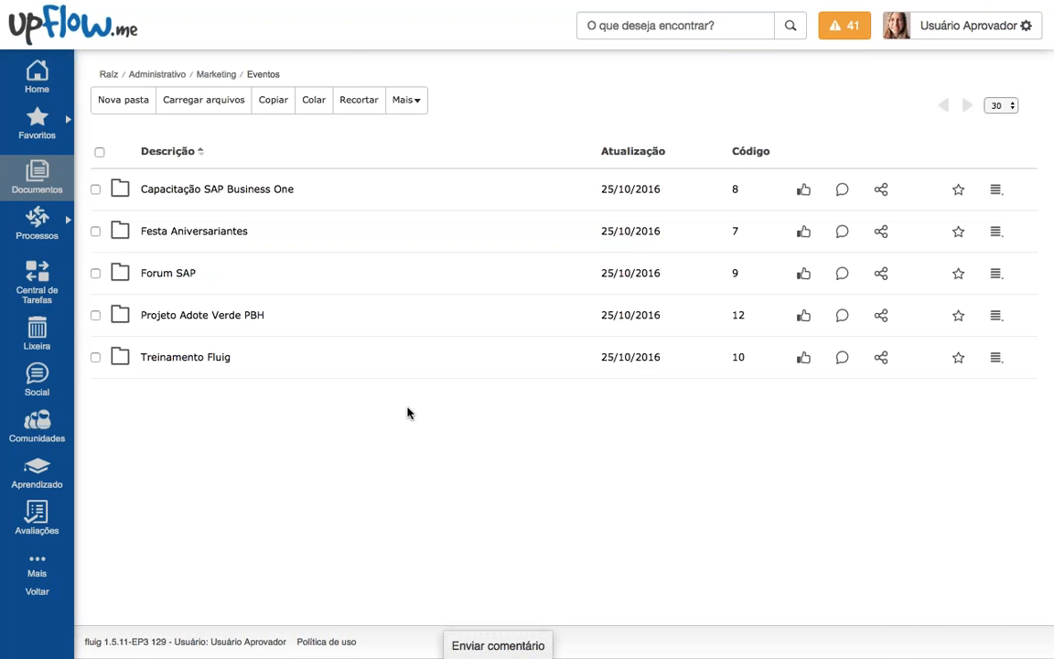
{"action": "key", "text": "ctrl+Left"}
{"action": "key", "text": "F11"}
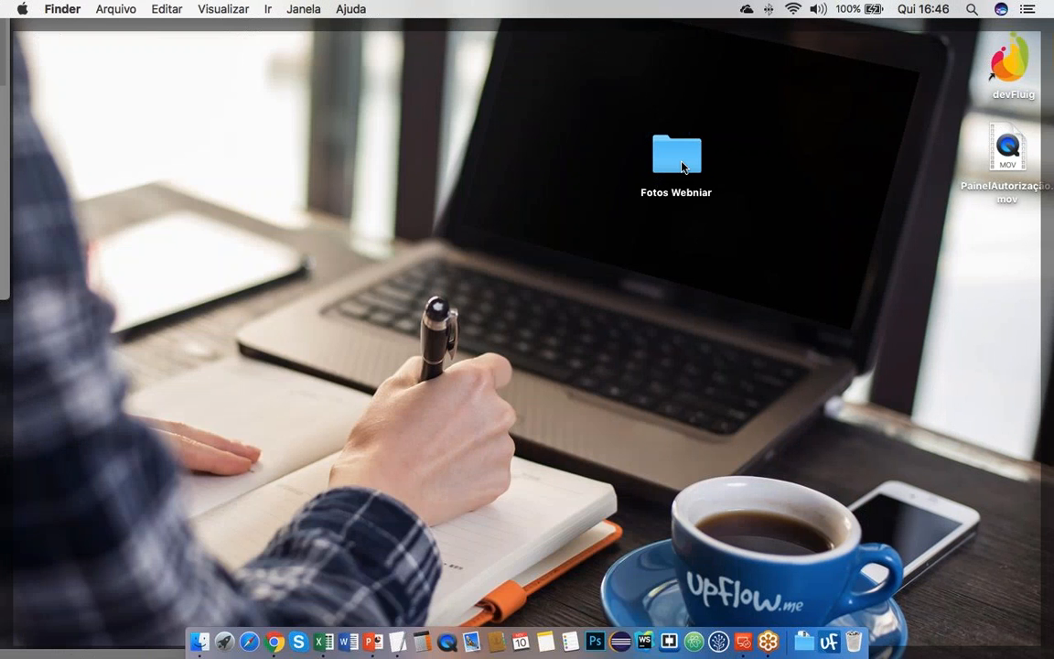
Step: Check the Fotos Webniar desktop folder and drag it onto Fluig's Eventos page to upload its 10 files
{"action": "left_click_drag", "start_coordinate": [681, 166], "coordinate": [646, 248]}
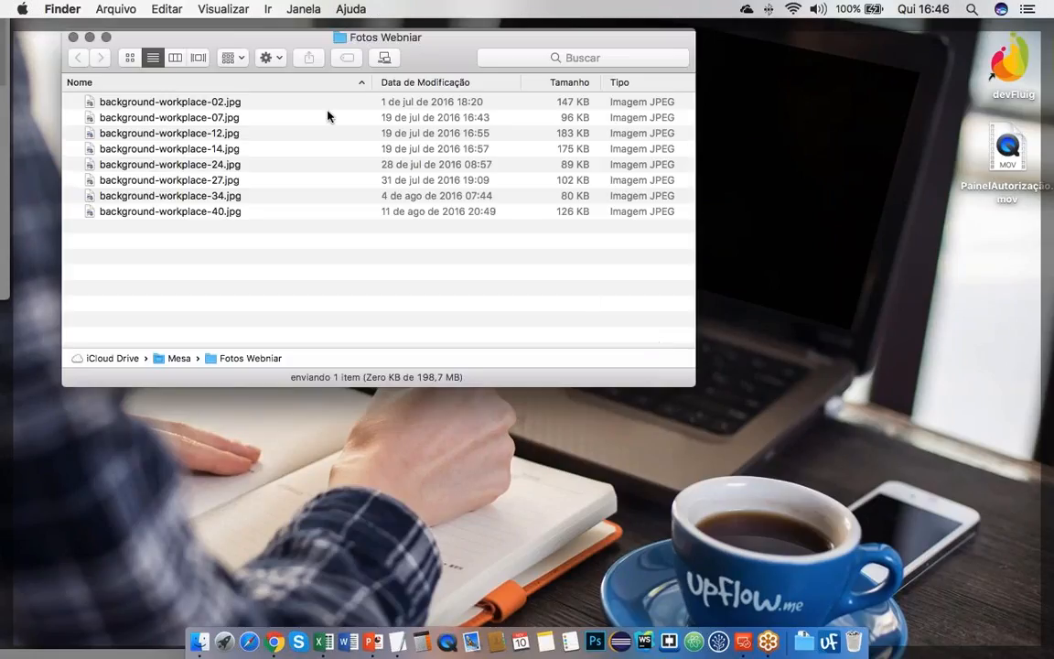
{"action": "left_click_drag", "start_coordinate": [414, 38], "coordinate": [546, 170]}
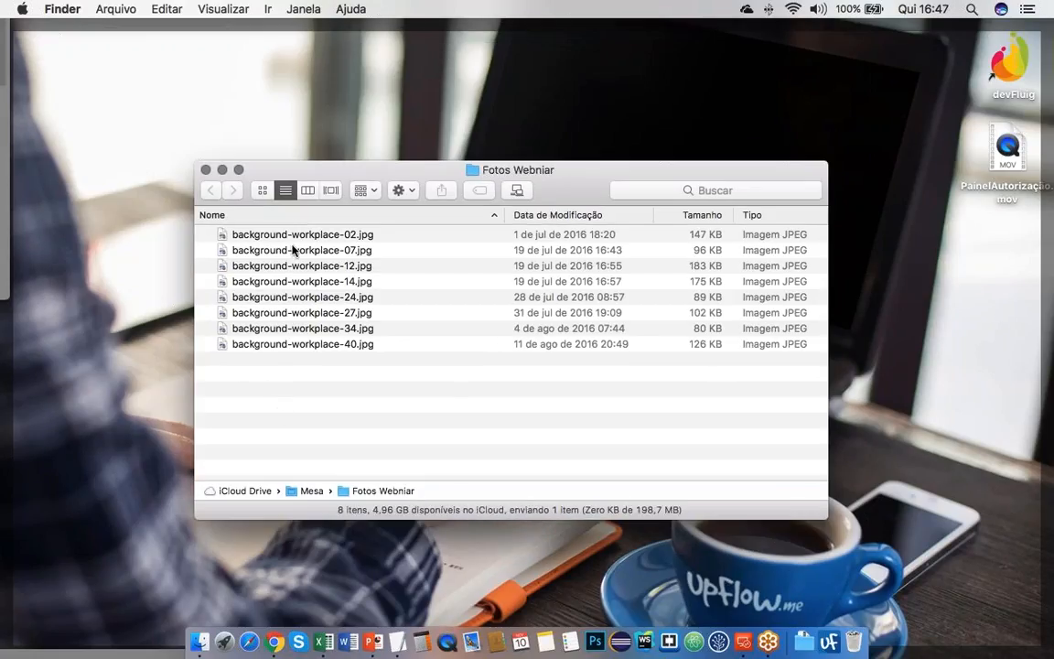
{"action": "left_click", "coordinate": [206, 169]}
{"action": "left_click_drag", "start_coordinate": [641, 236], "coordinate": [706, 305]}
{"action": "key", "text": "F11"}
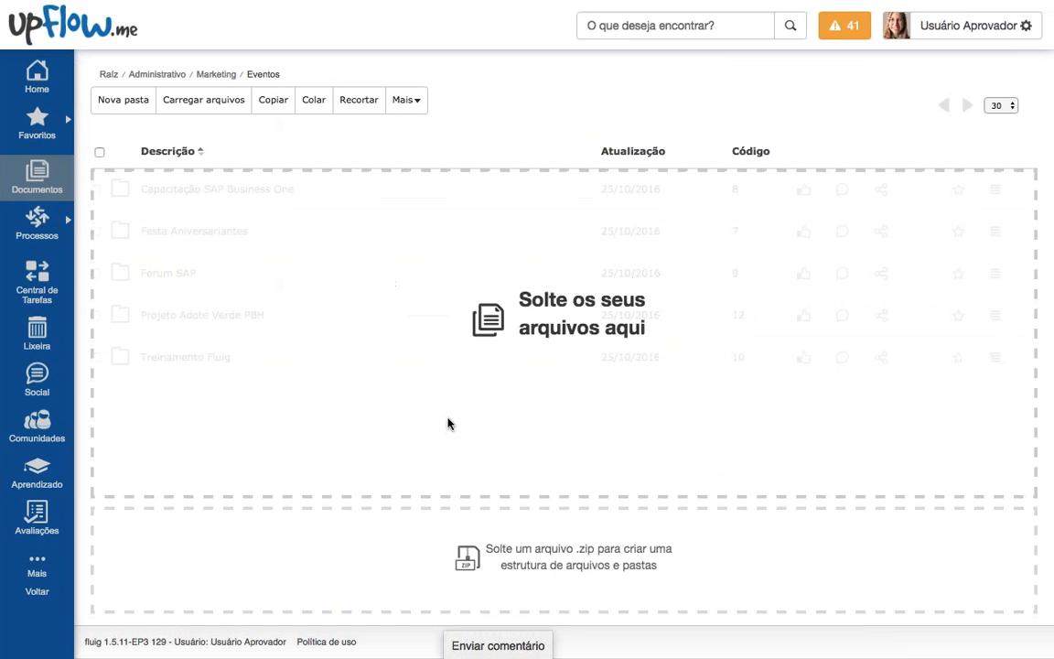
{"action": "left_click_drag", "start_coordinate": [447, 424], "coordinate": [447, 423]}
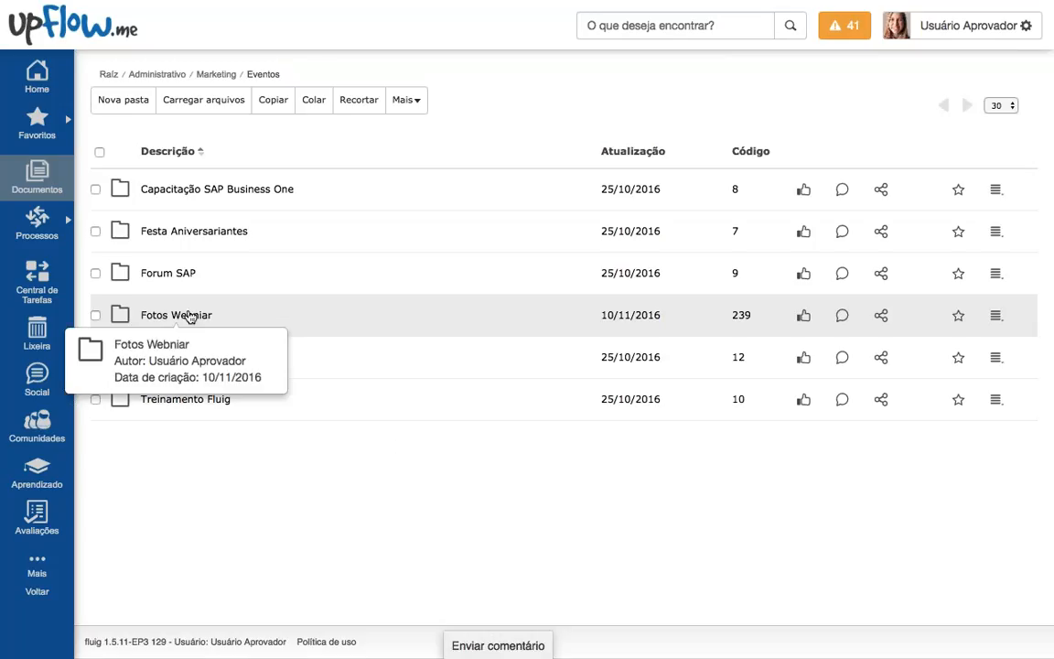
Step: Open the uploaded Fotos Webniar folder, copy its code 239 in Eventos, and return to the home feed
{"action": "left_click", "coordinate": [322, 316]}
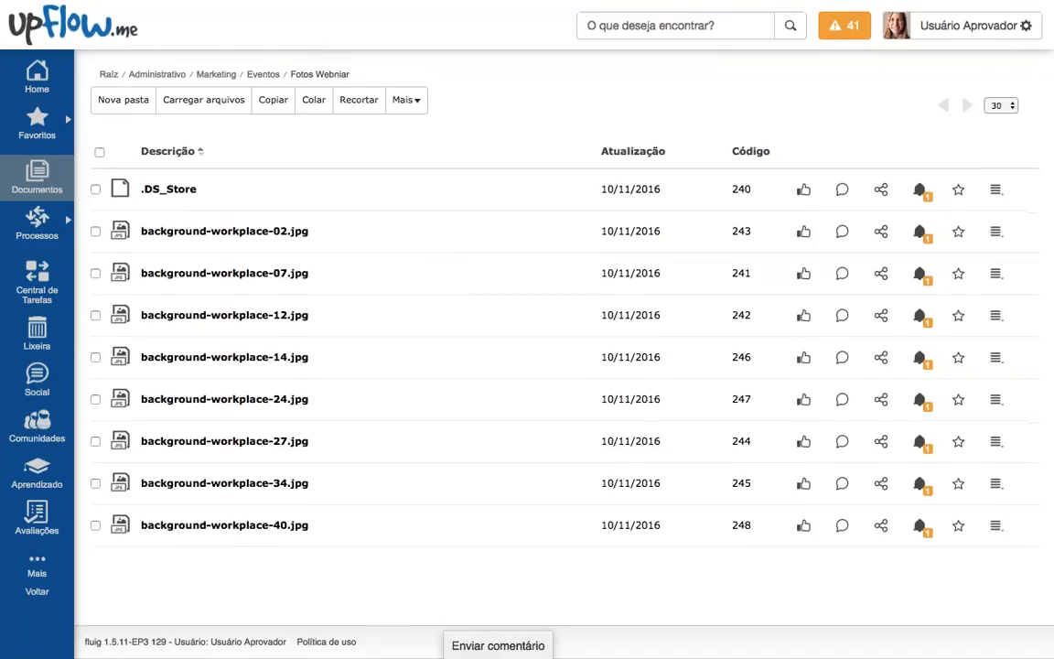
{"action": "left_click", "coordinate": [263, 74]}
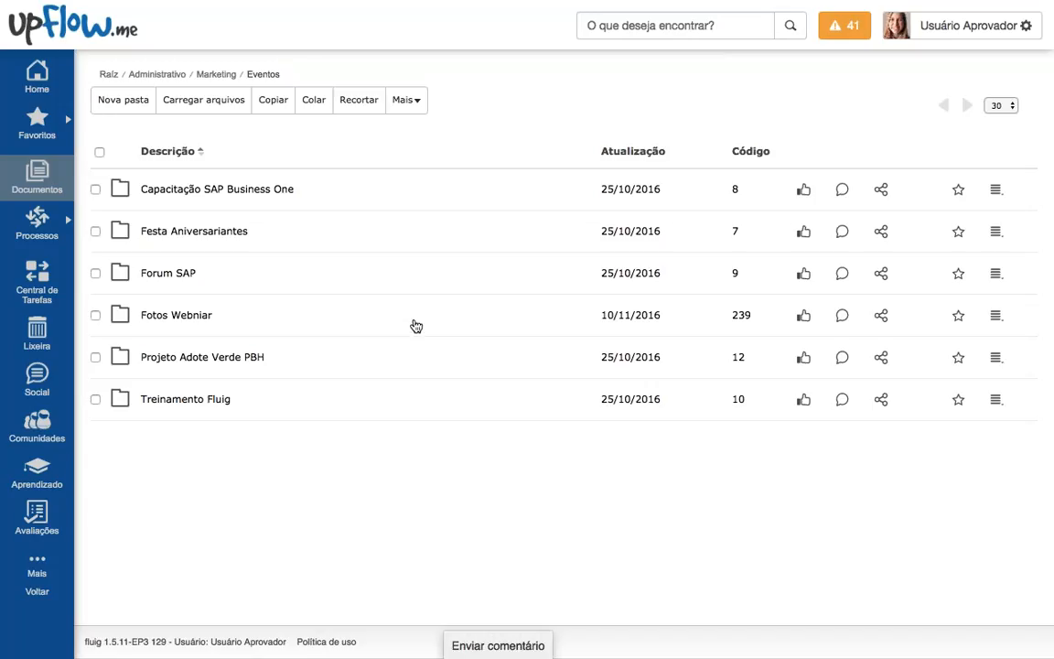
{"action": "left_click", "coordinate": [739, 316]}
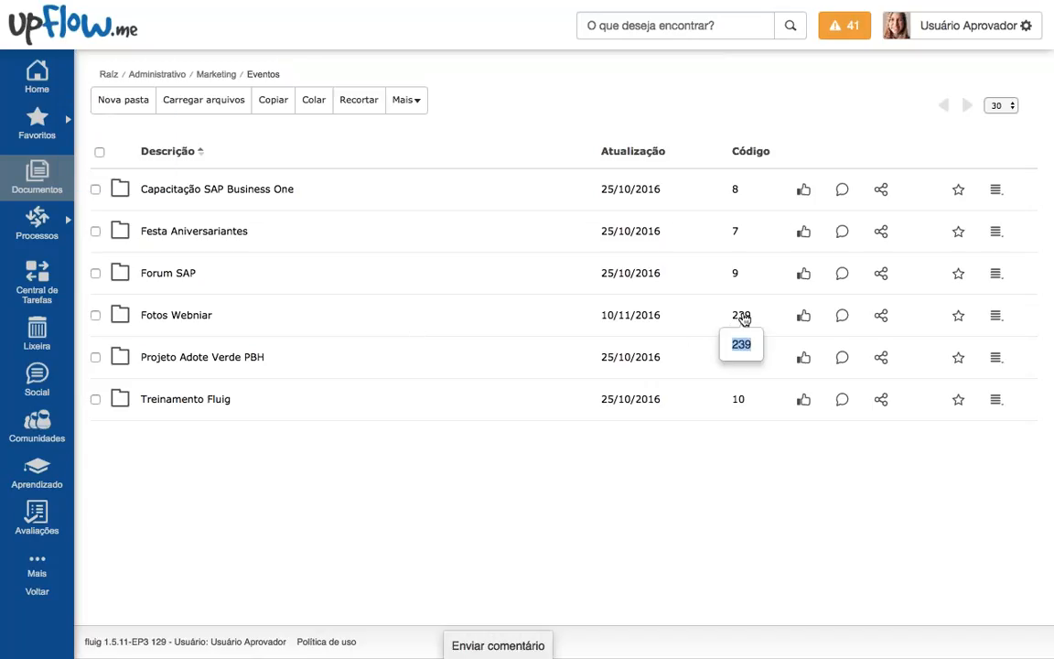
{"action": "double_click", "coordinate": [732, 316]}
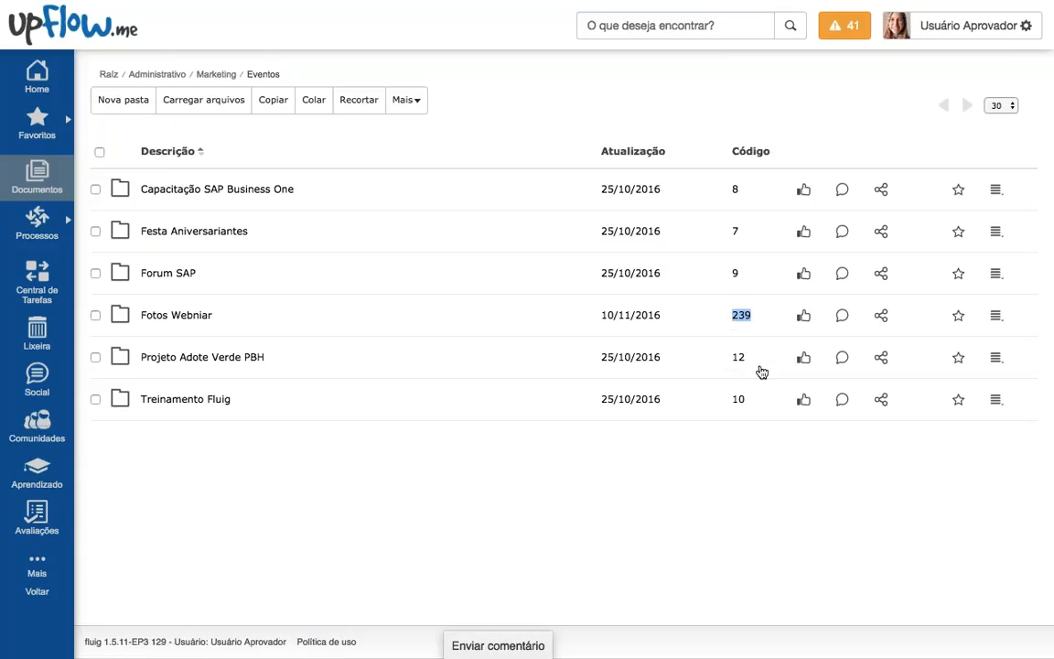
{"action": "left_click", "coordinate": [36, 123]}
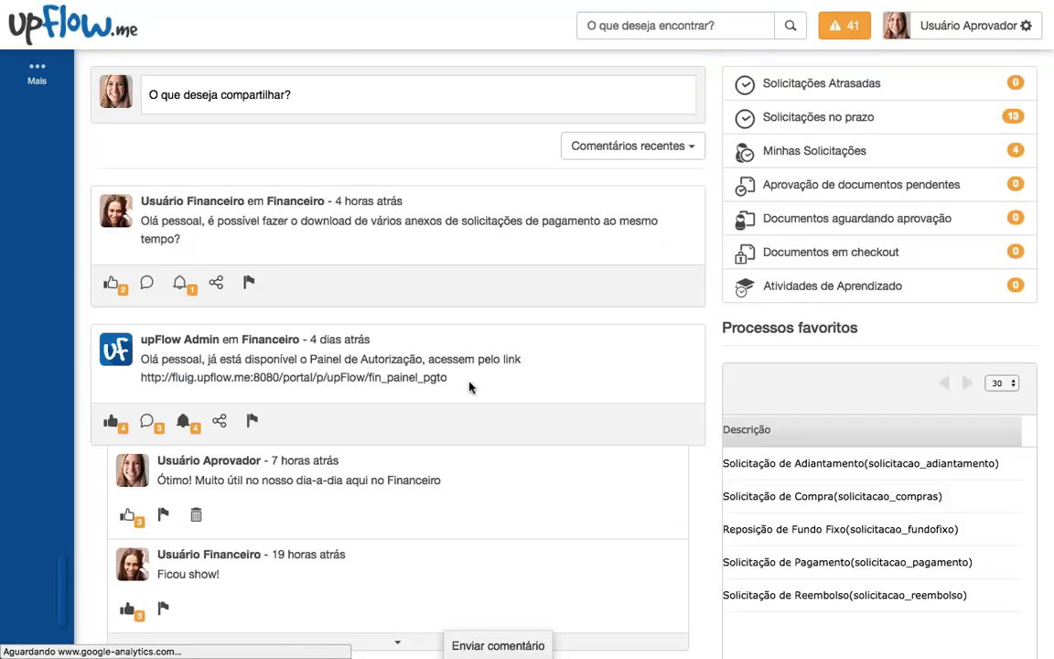
Step: Publish a post with the Marketing album URL changed from mkt_album/10 to mkt_album/239, and open it
{"action": "scroll", "coordinate": [471, 388], "scroll_direction": "down", "scroll_amount": 4}
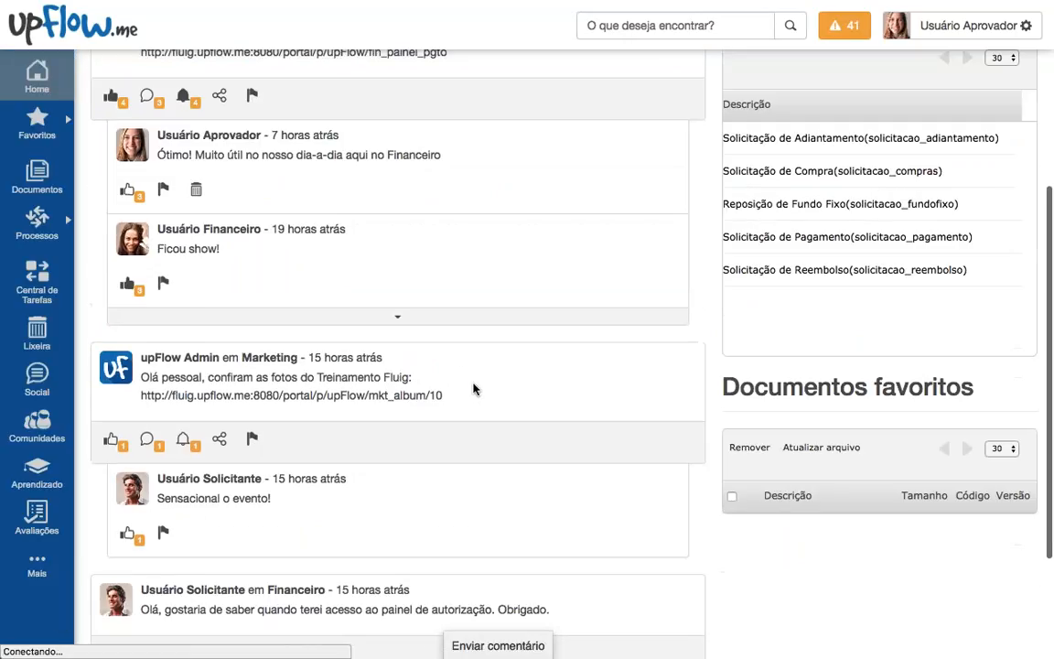
{"action": "left_click_drag", "start_coordinate": [448, 395], "coordinate": [137, 396]}
{"action": "key", "text": "ctrl+c"}
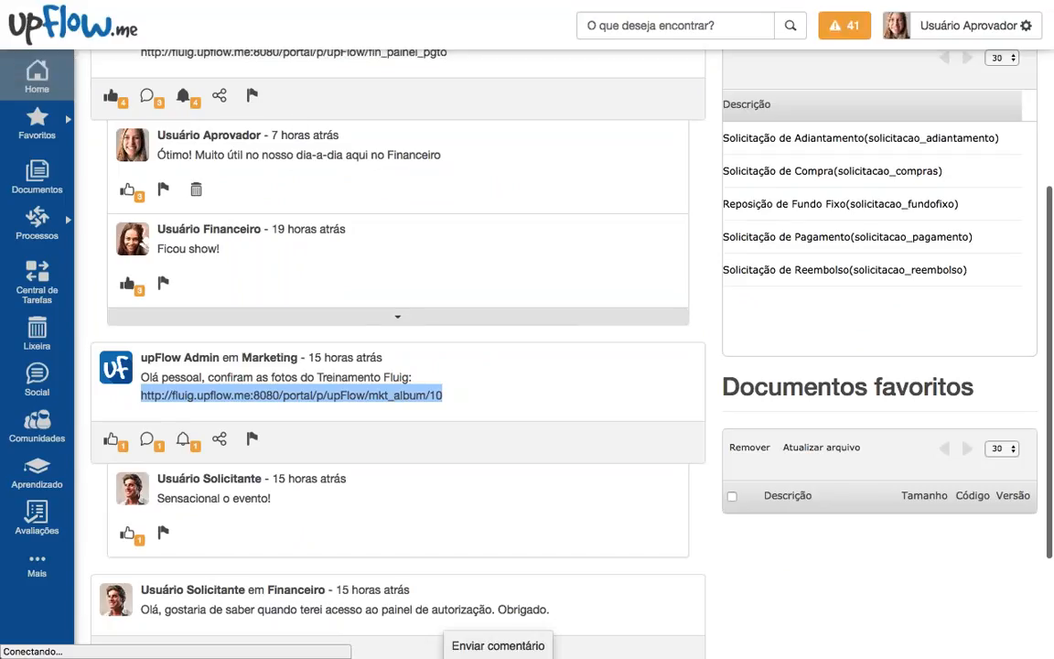
{"action": "scroll", "coordinate": [398, 348], "scroll_direction": "up", "scroll_amount": 4}
{"action": "left_click", "coordinate": [339, 86]}
{"action": "key", "text": "ctrl+v"}
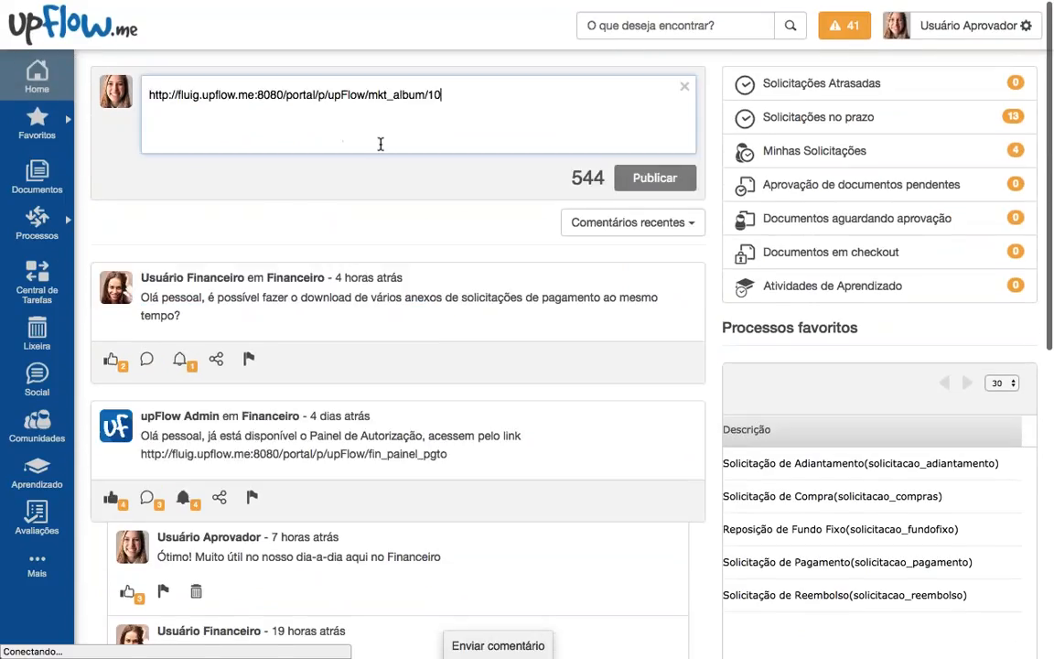
{"action": "key", "text": "BackSpace"}
{"action": "key", "text": "BackSpace"}
{"action": "type", "text": "239"}
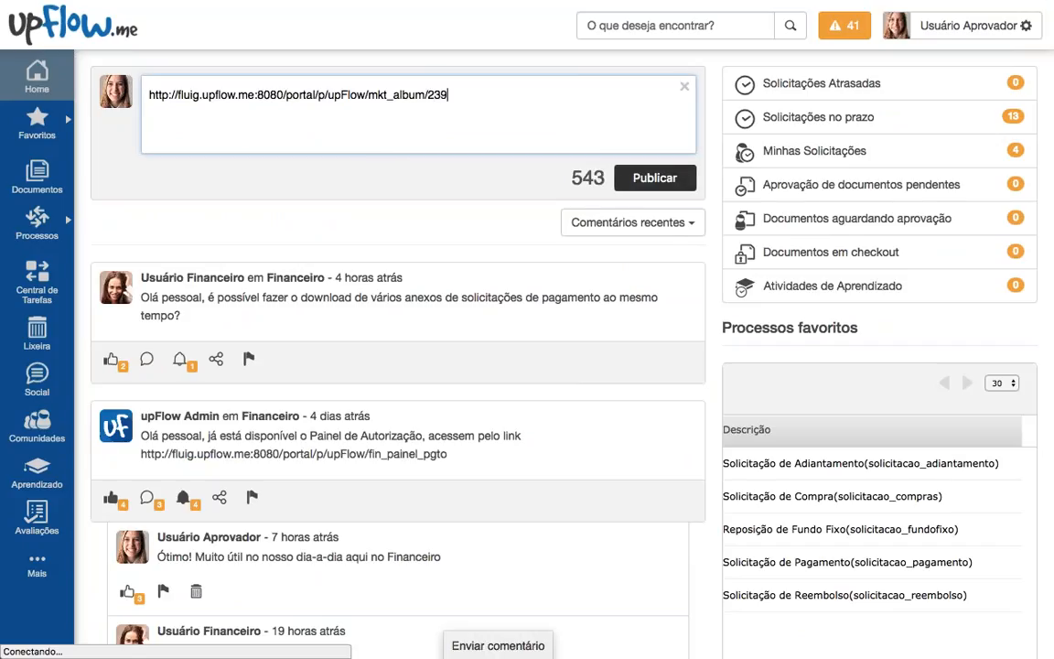
{"action": "left_click", "coordinate": [655, 177]}
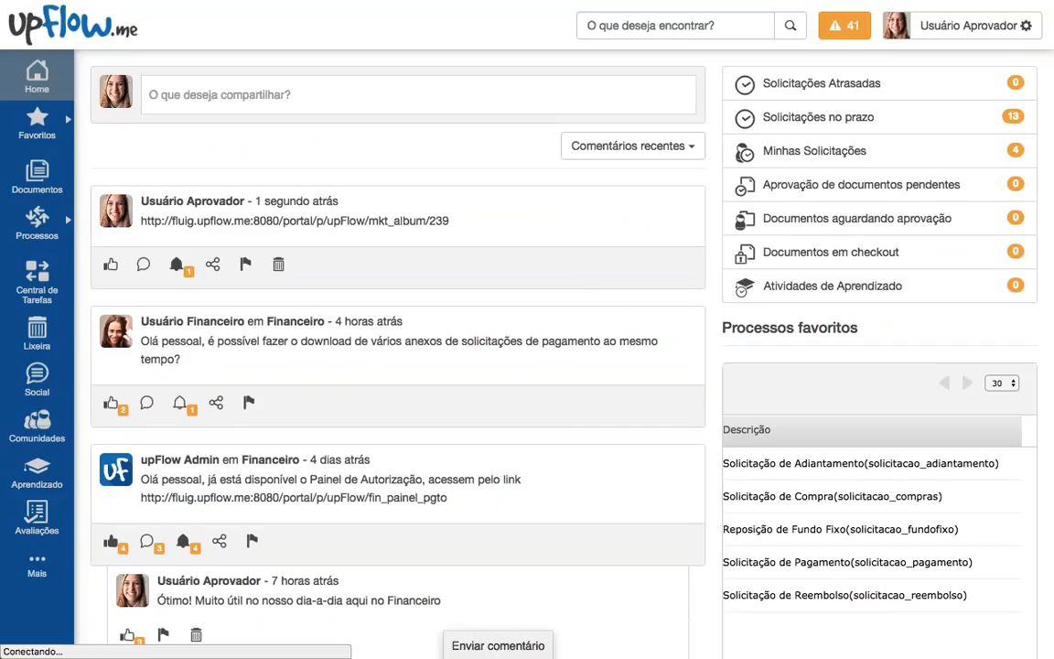
{"action": "left_click", "coordinate": [384, 222]}
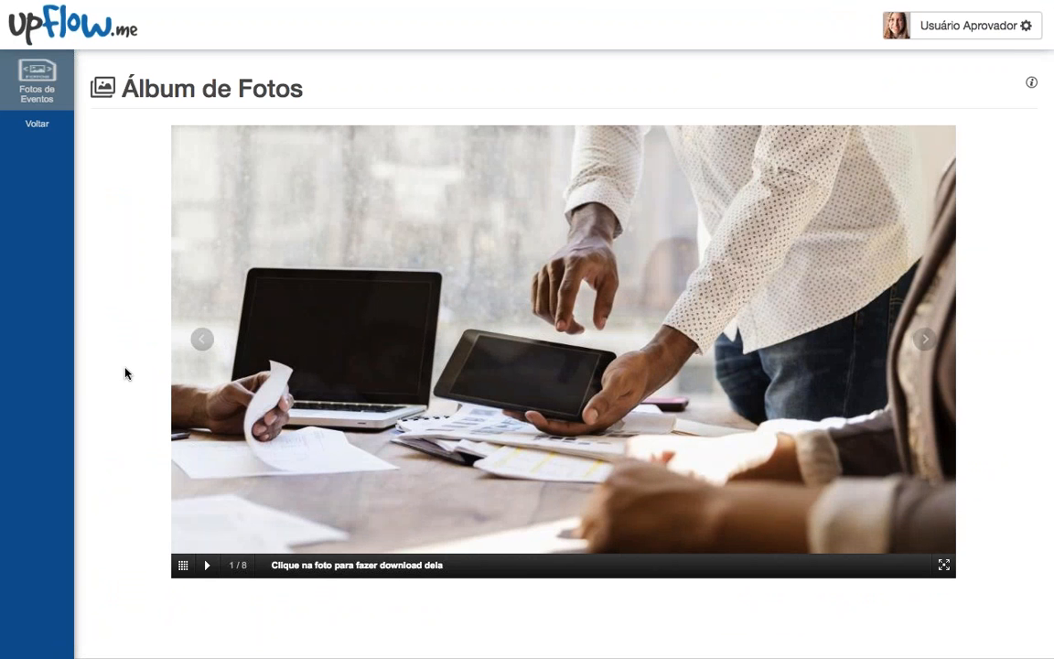
Step: Page through album photos 2 to 5, then jump to photo 8 via thumbnails
{"action": "left_click", "coordinate": [925, 339]}
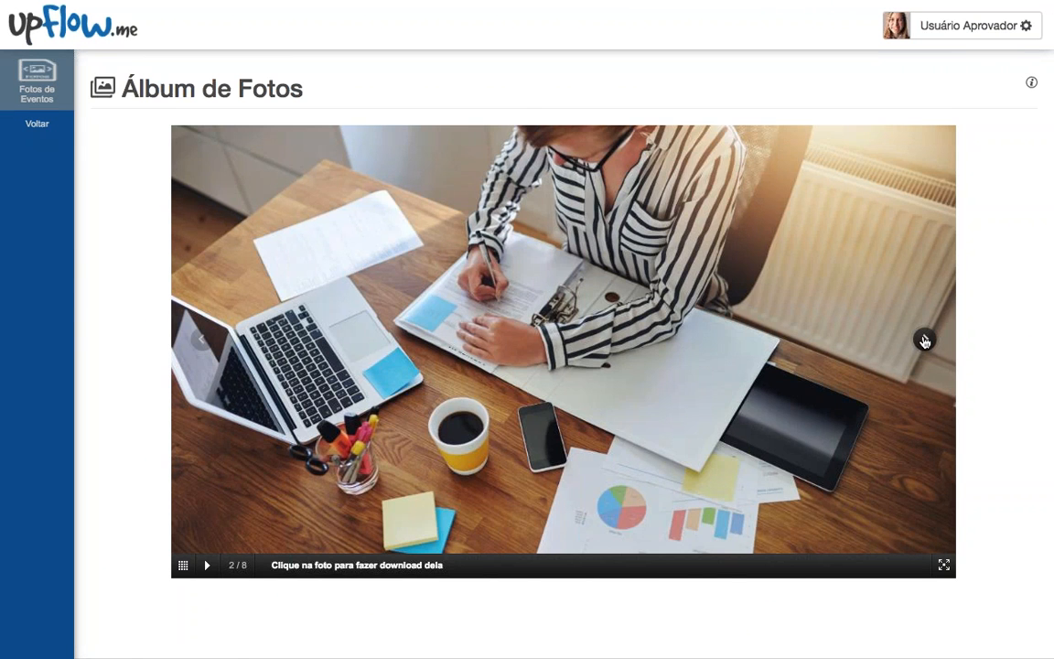
{"action": "left_click", "coordinate": [925, 340]}
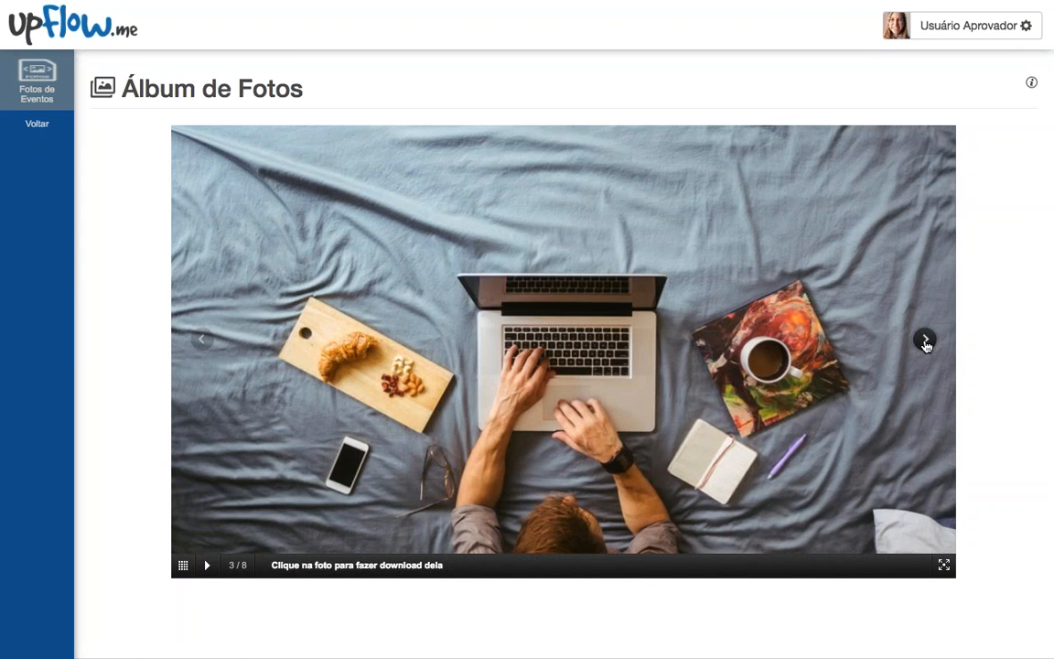
{"action": "left_click", "coordinate": [925, 341]}
{"action": "left_click", "coordinate": [925, 341]}
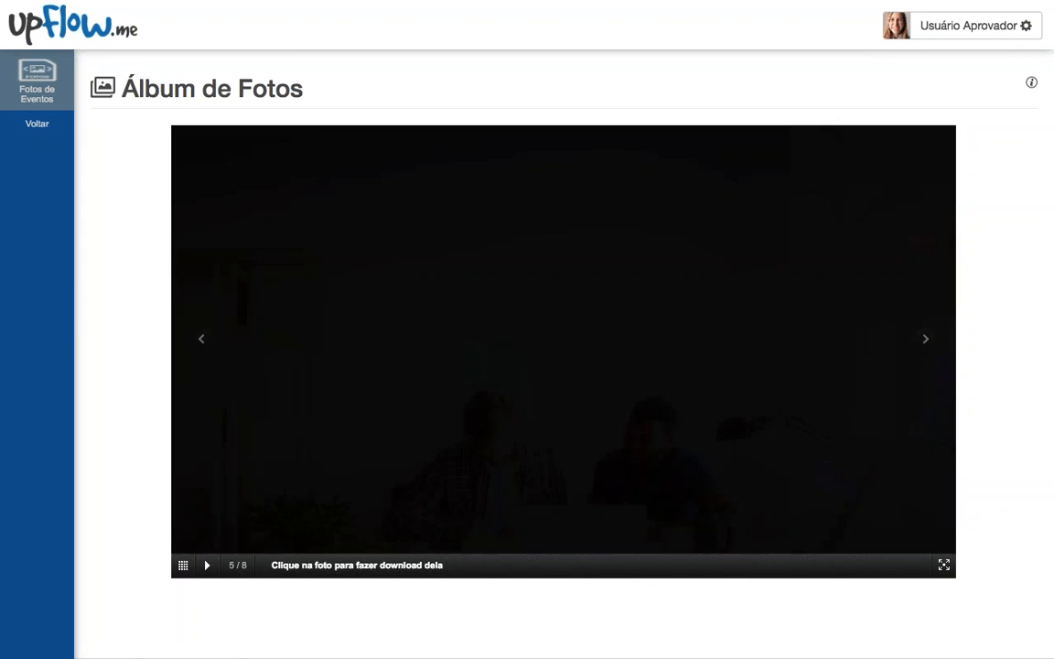
{"action": "left_click", "coordinate": [183, 565]}
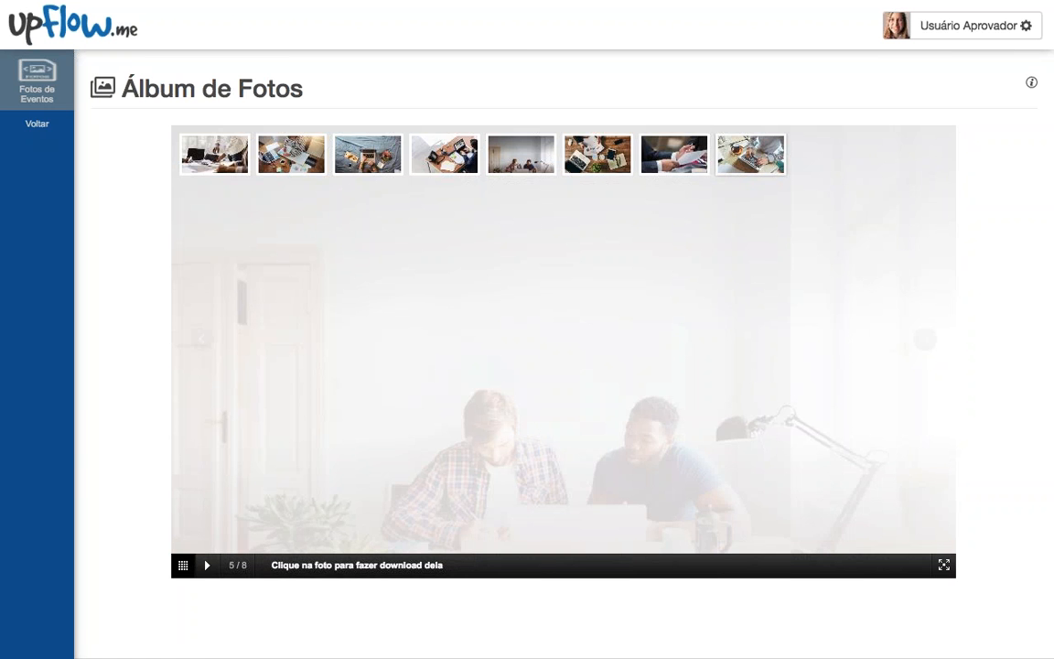
{"action": "left_click", "coordinate": [750, 154]}
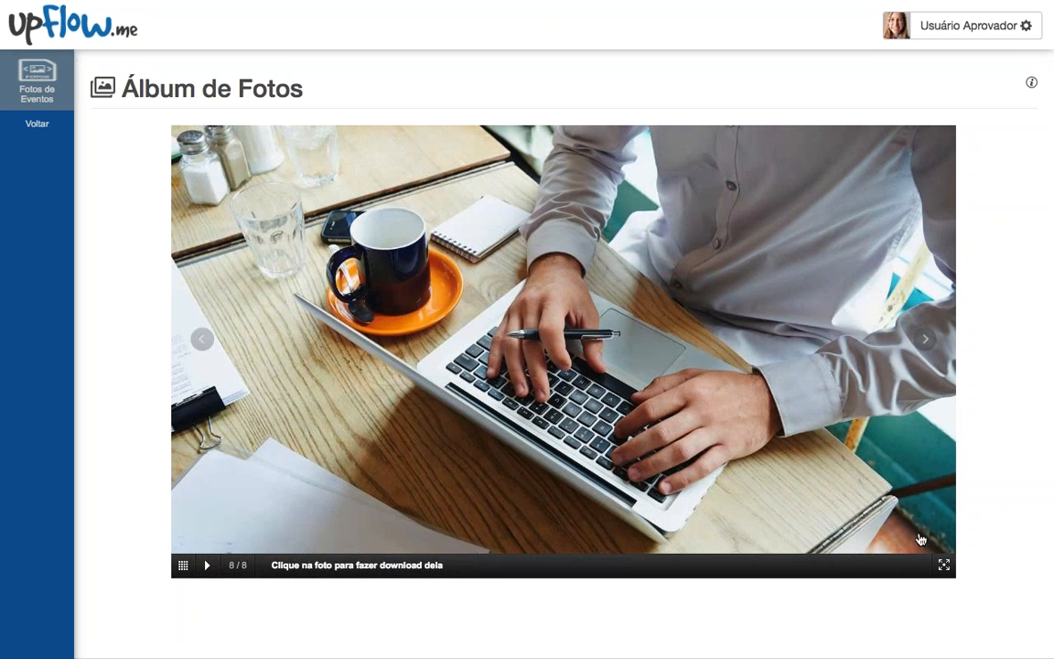
Step: In full screen, step back to photo 5, jump to photo 1, exit, and return to the home feed
{"action": "left_click", "coordinate": [944, 565]}
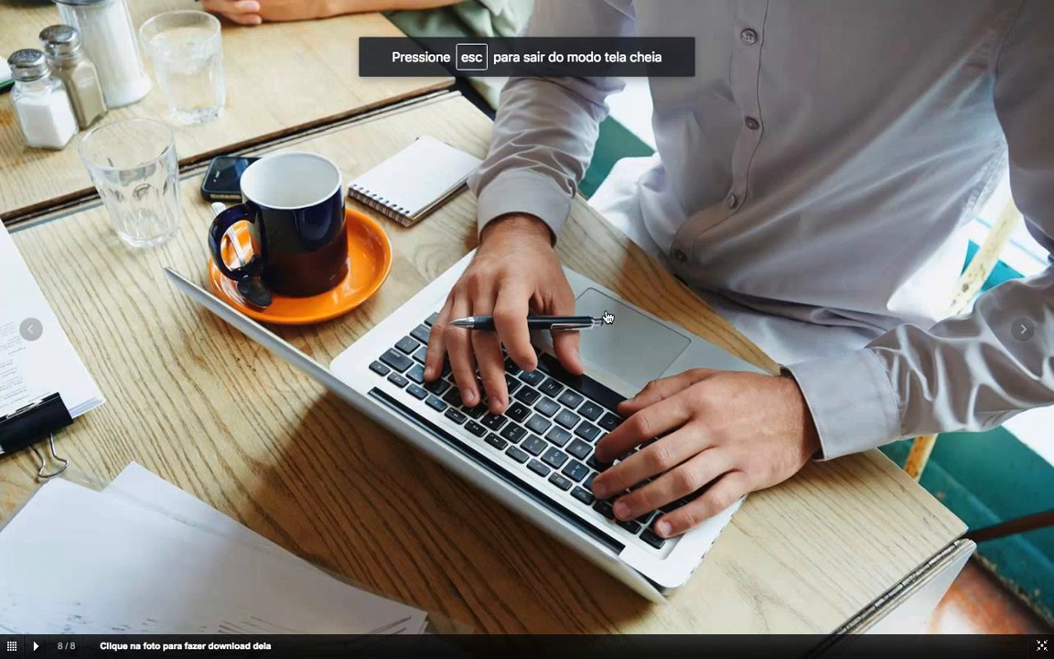
{"action": "left_click", "coordinate": [31, 331]}
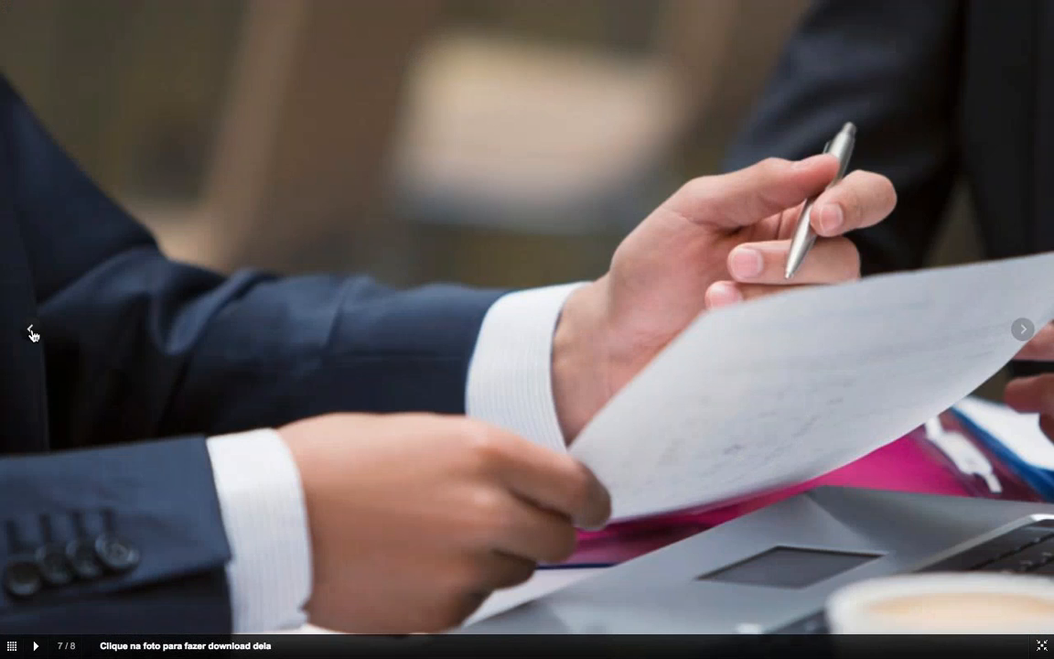
{"action": "left_click", "coordinate": [31, 331]}
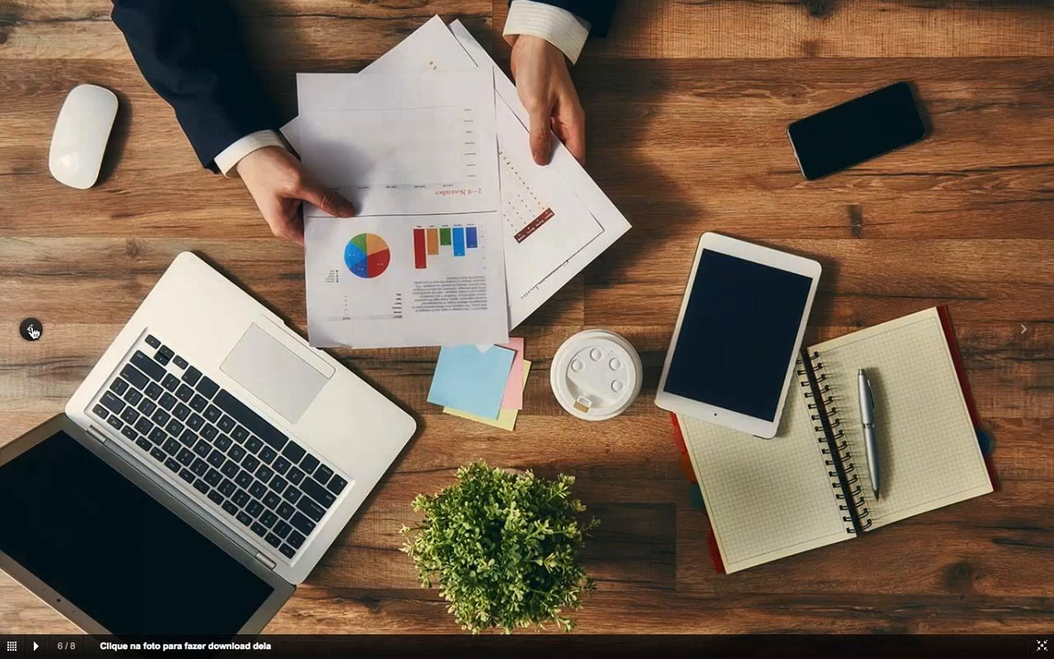
{"action": "left_click", "coordinate": [32, 332]}
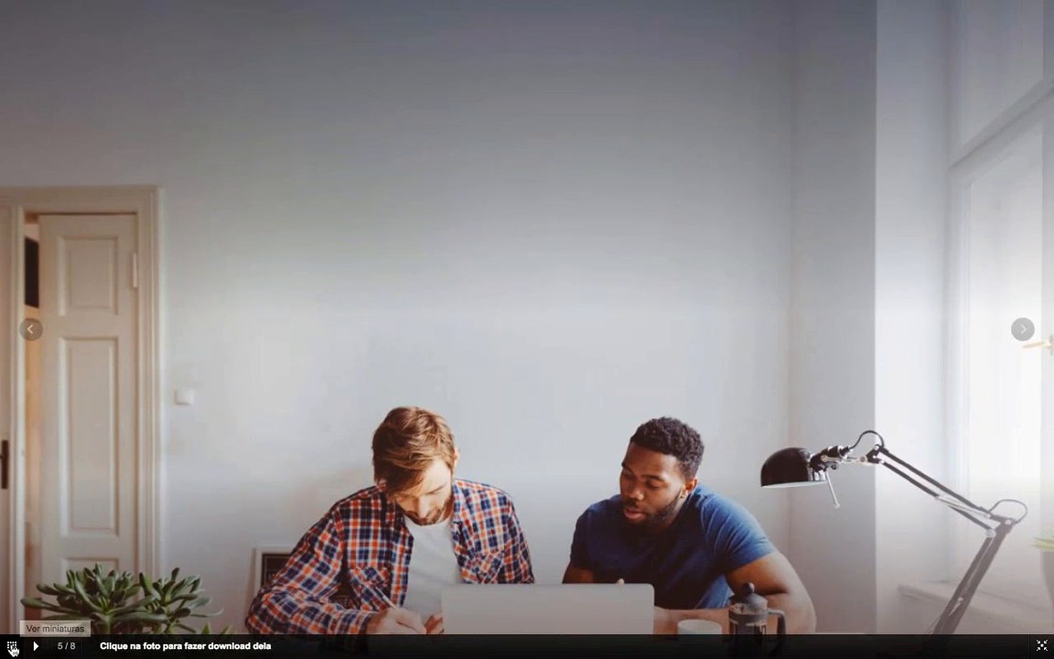
{"action": "left_click", "coordinate": [12, 648]}
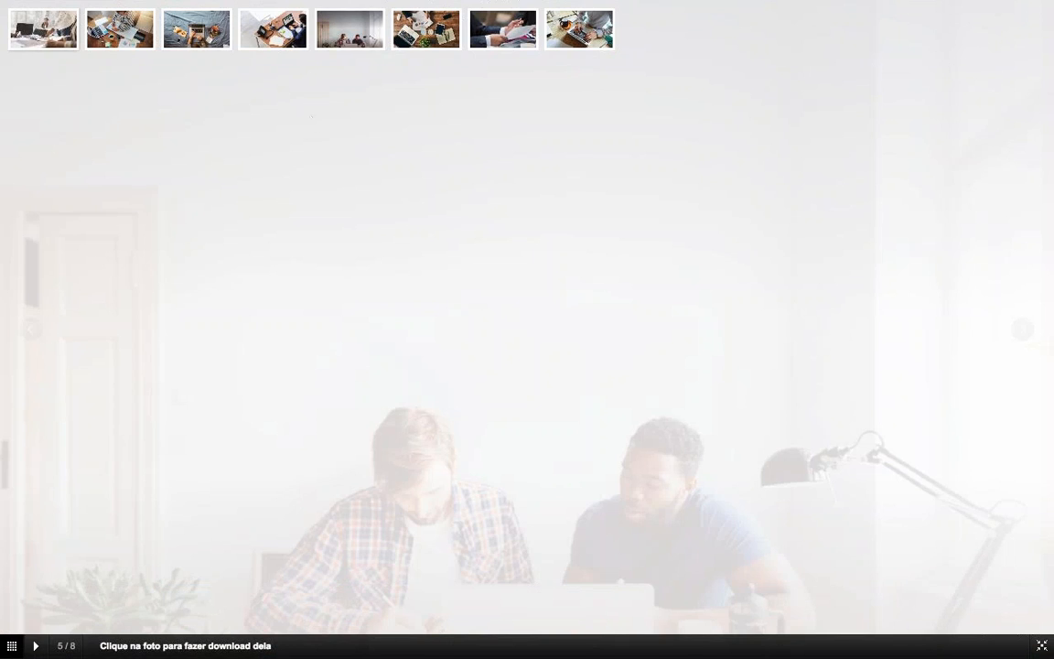
{"action": "left_click", "coordinate": [43, 29]}
{"action": "left_click", "coordinate": [1041, 645]}
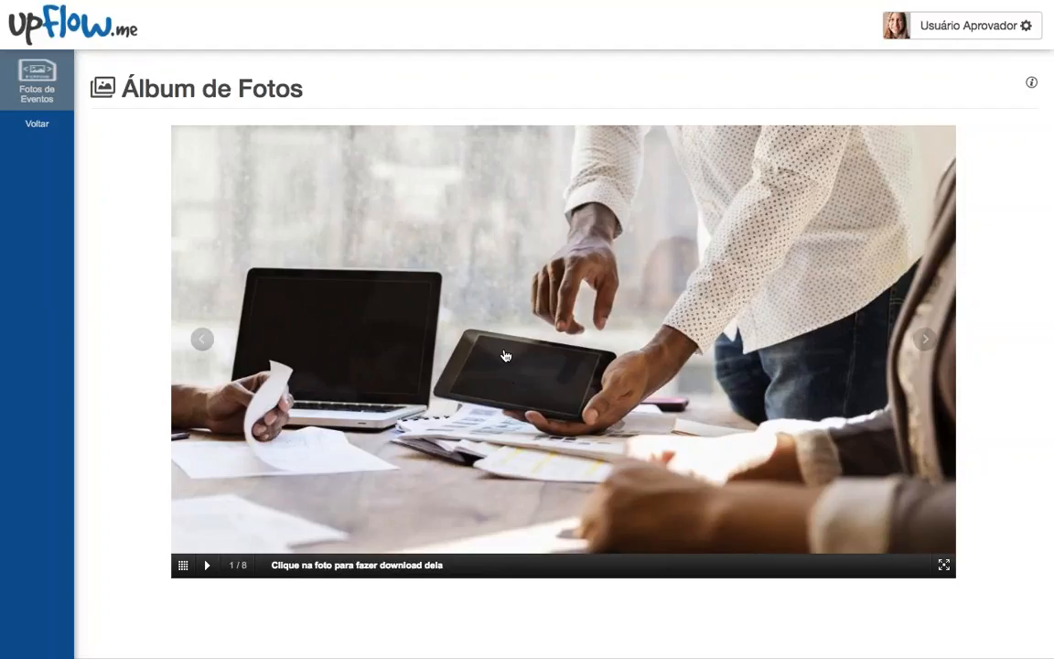
{"action": "left_click", "coordinate": [77, 21]}
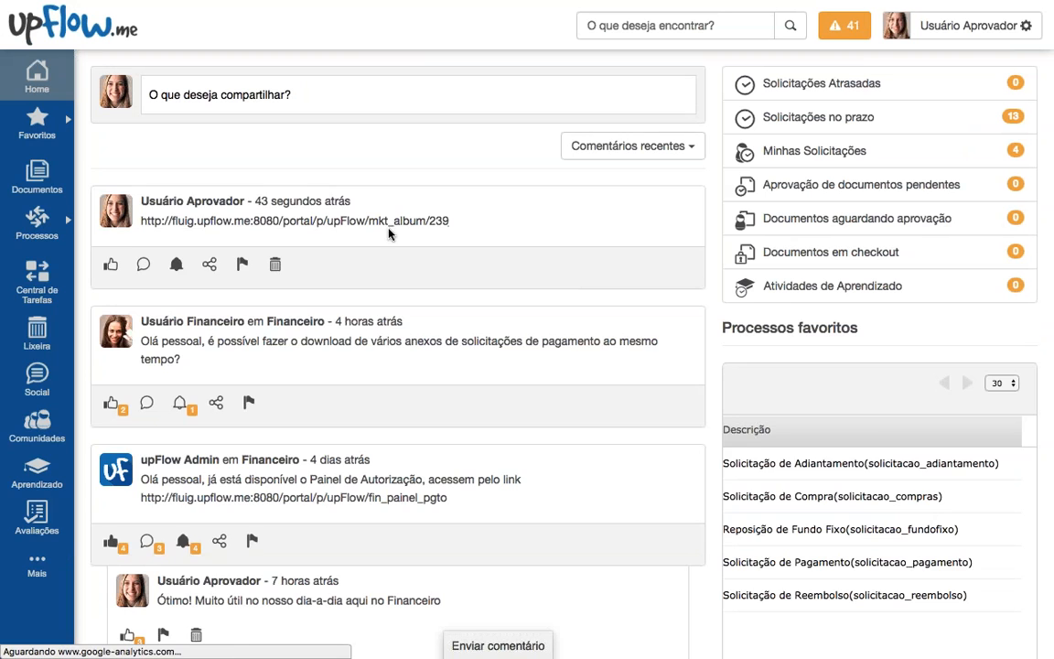
Step: Play the mkt_album/239 photo album as an automatic slideshow, then return home and switch to the desktop
{"action": "left_click", "coordinate": [349, 219]}
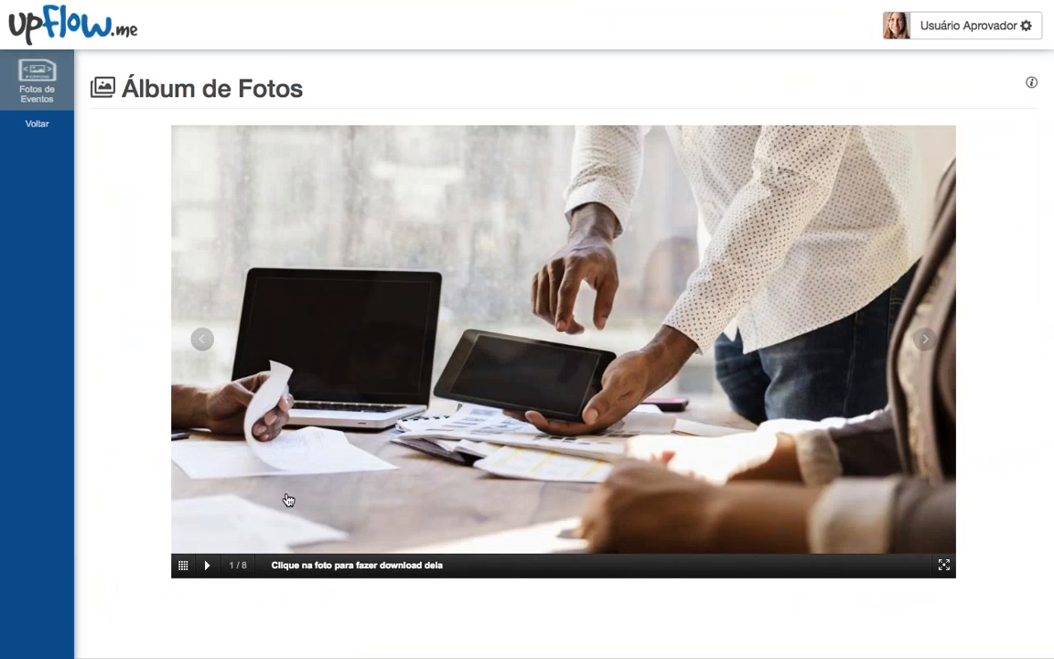
{"action": "left_click", "coordinate": [208, 565]}
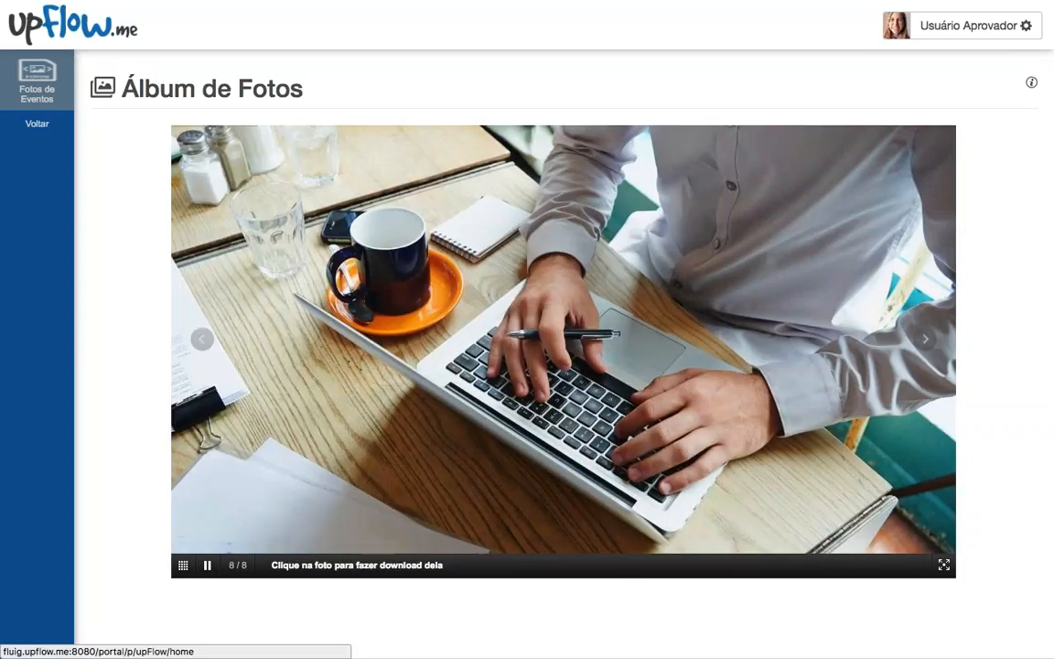
{"action": "left_click", "coordinate": [74, 26]}
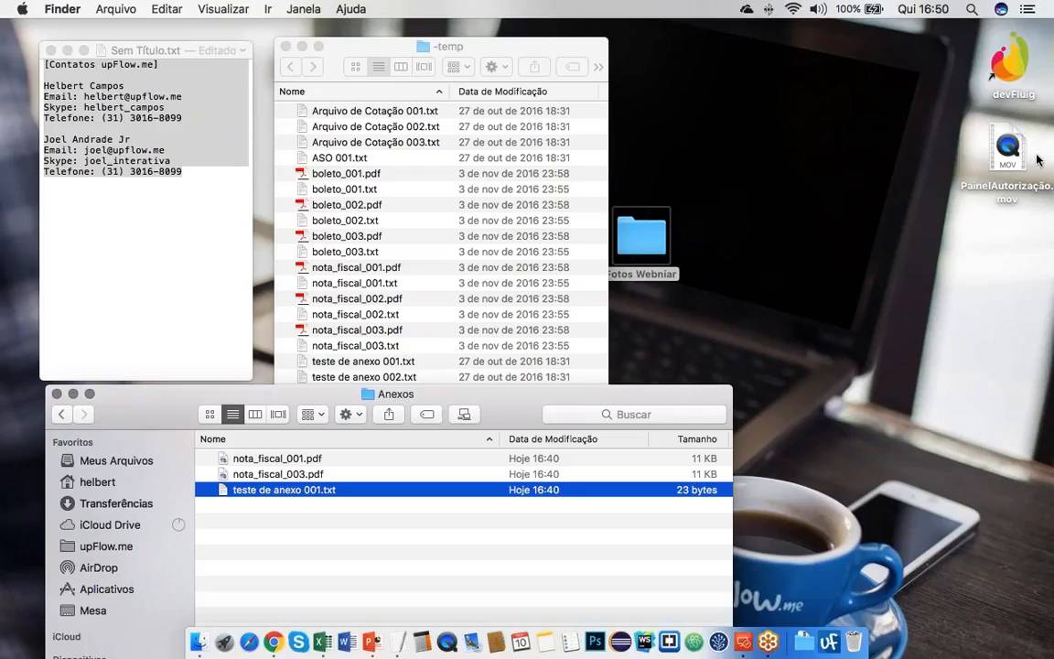
{"action": "key", "text": "super+Tab"}
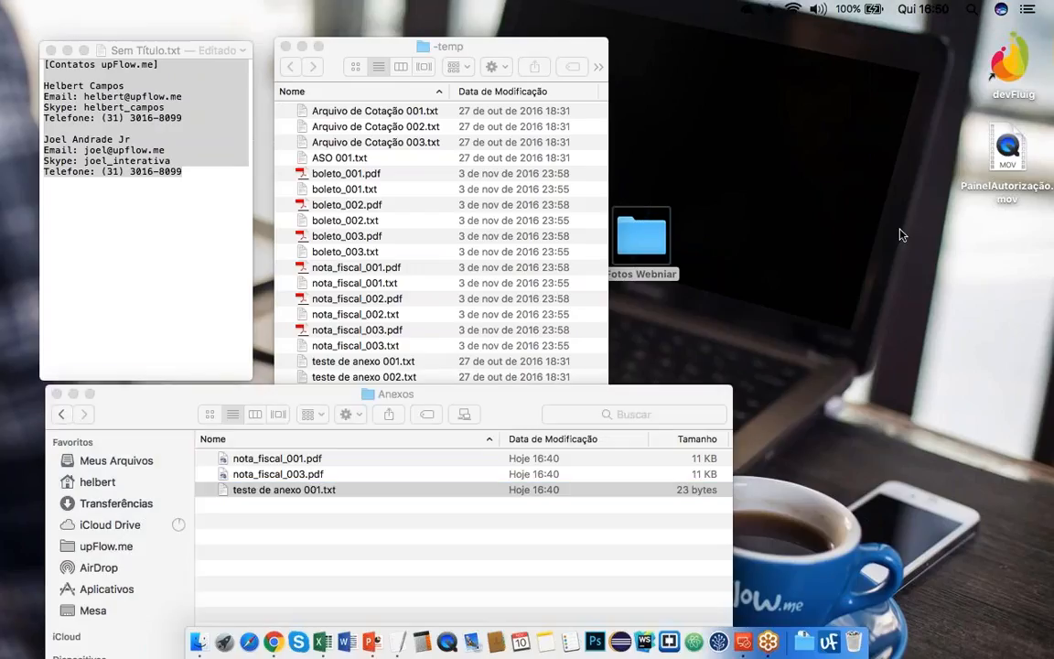